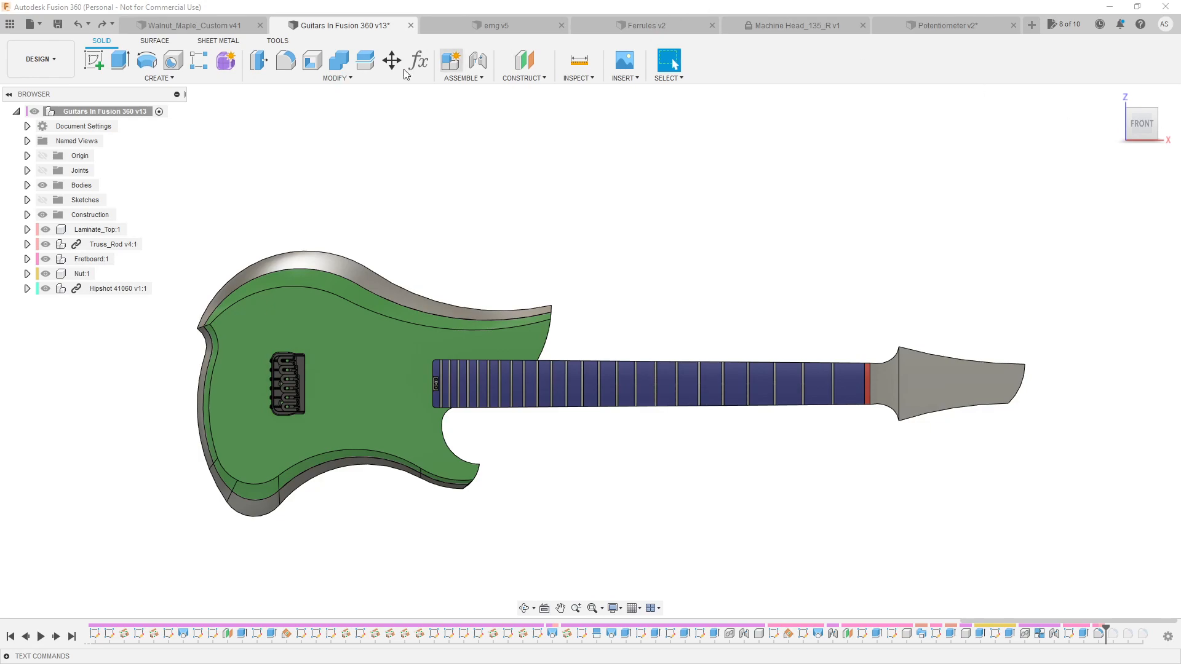
Start a sketch on the guitar body's flat top face and project the headstock's upper and lower long edges into it
click(94, 60)
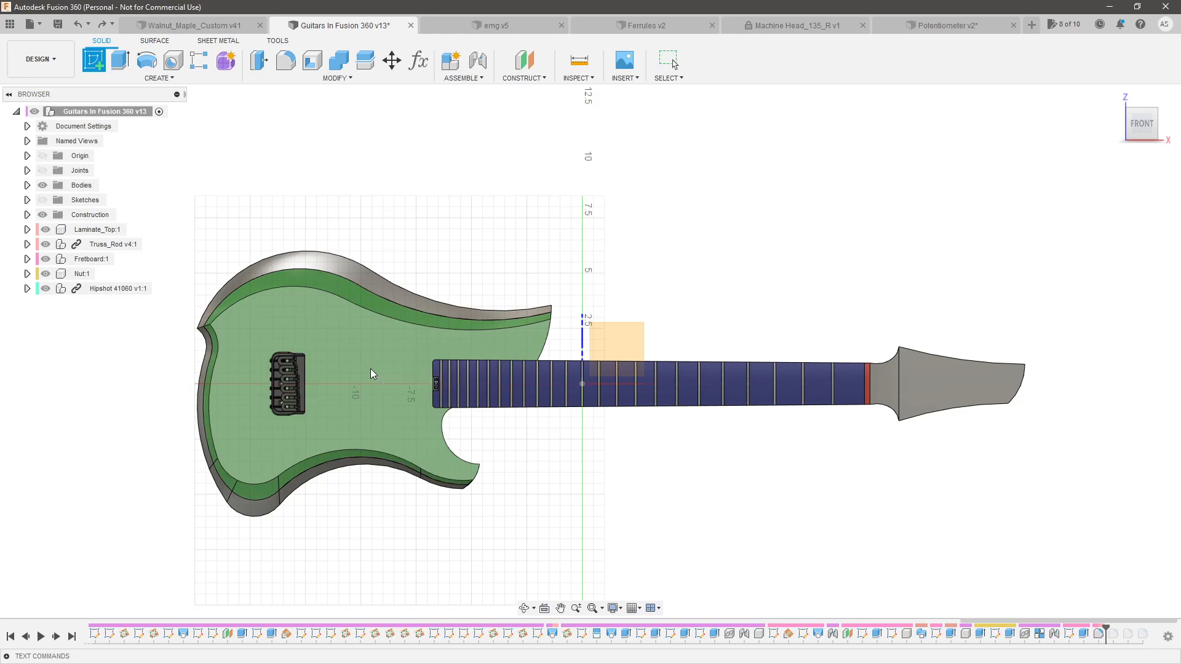
click(370, 368)
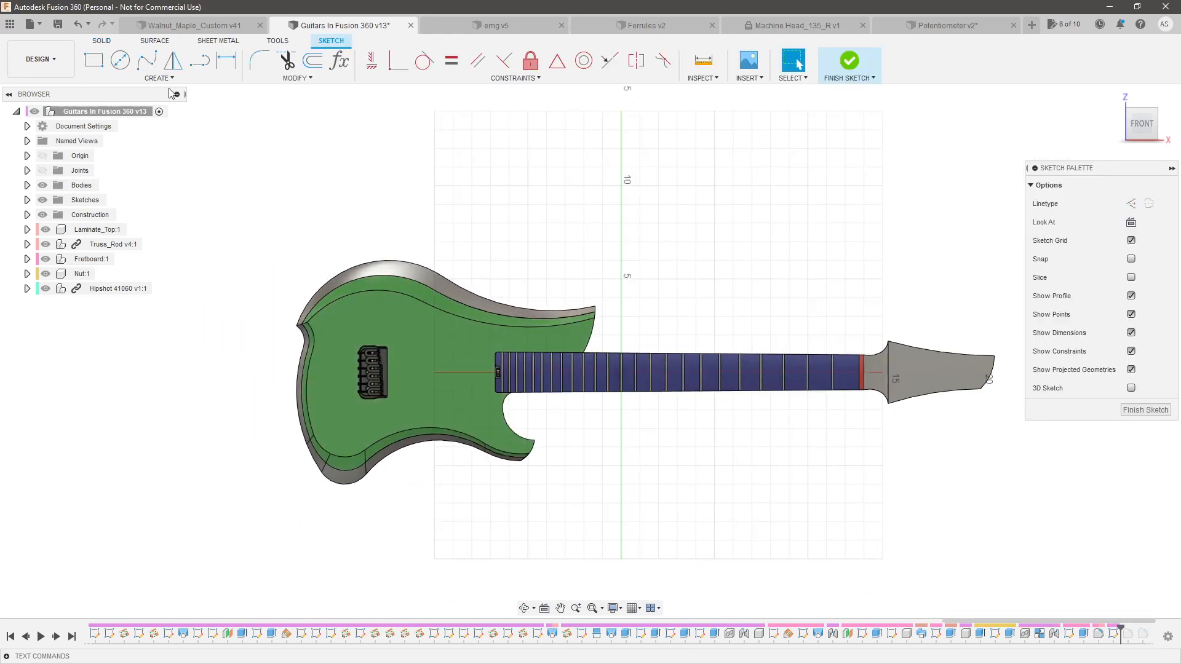
scroll(884, 363, up, 6)
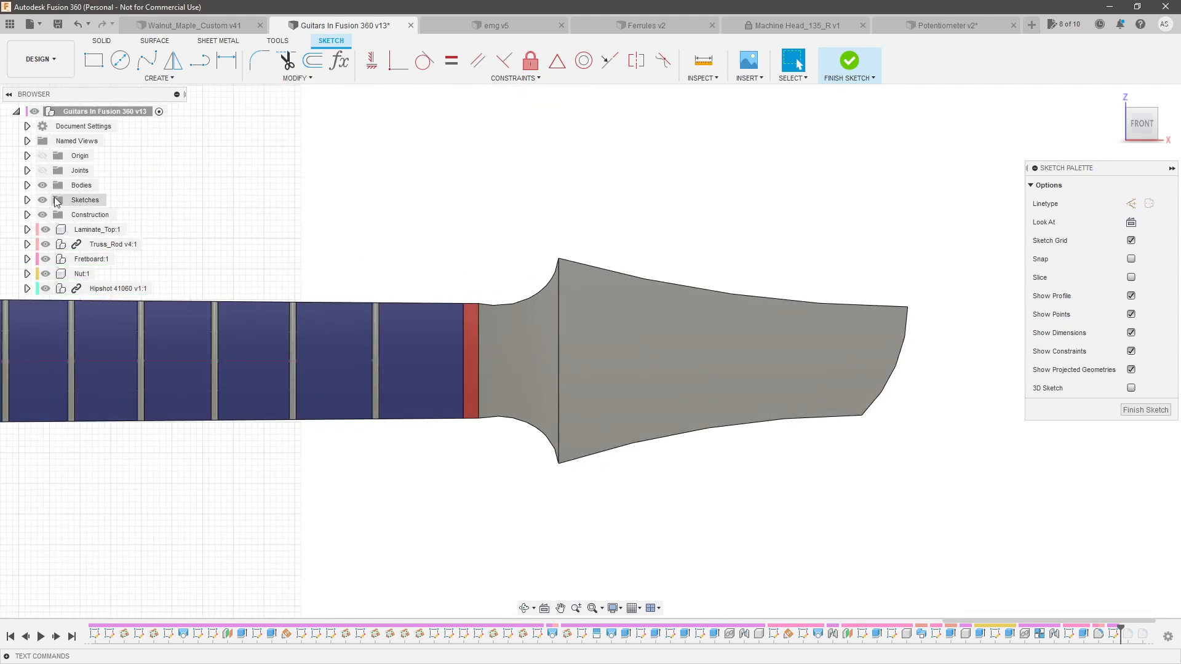
click(42, 185)
click(42, 185)
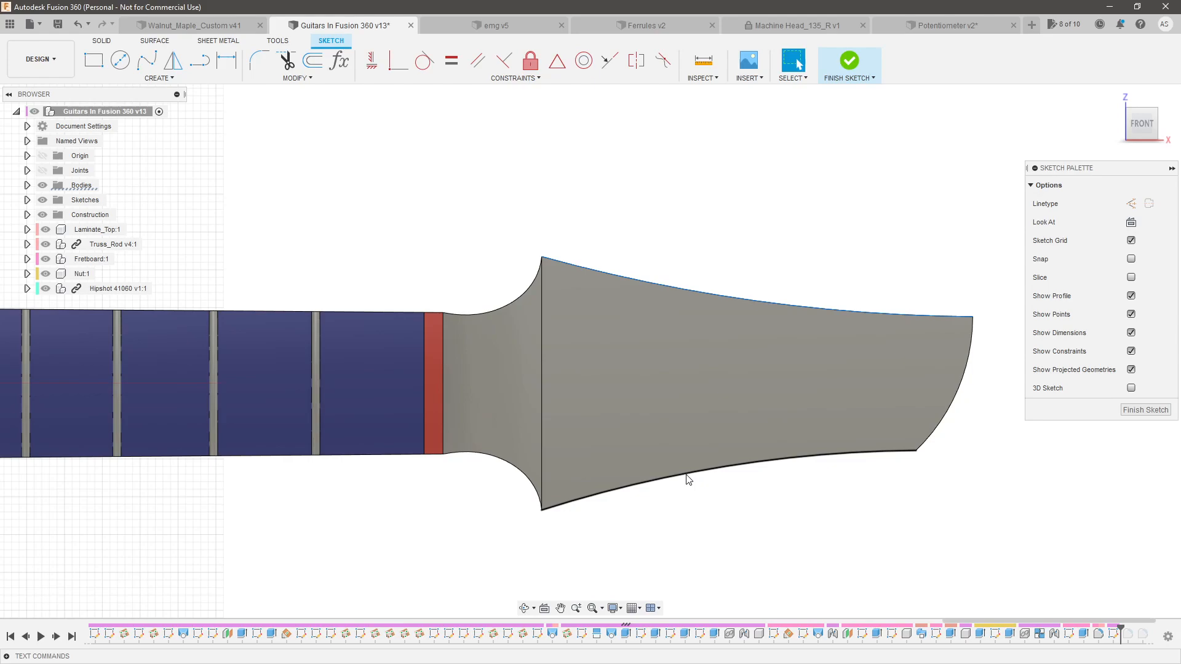
ctrl+click(686, 474)
key(p)
key(Return)
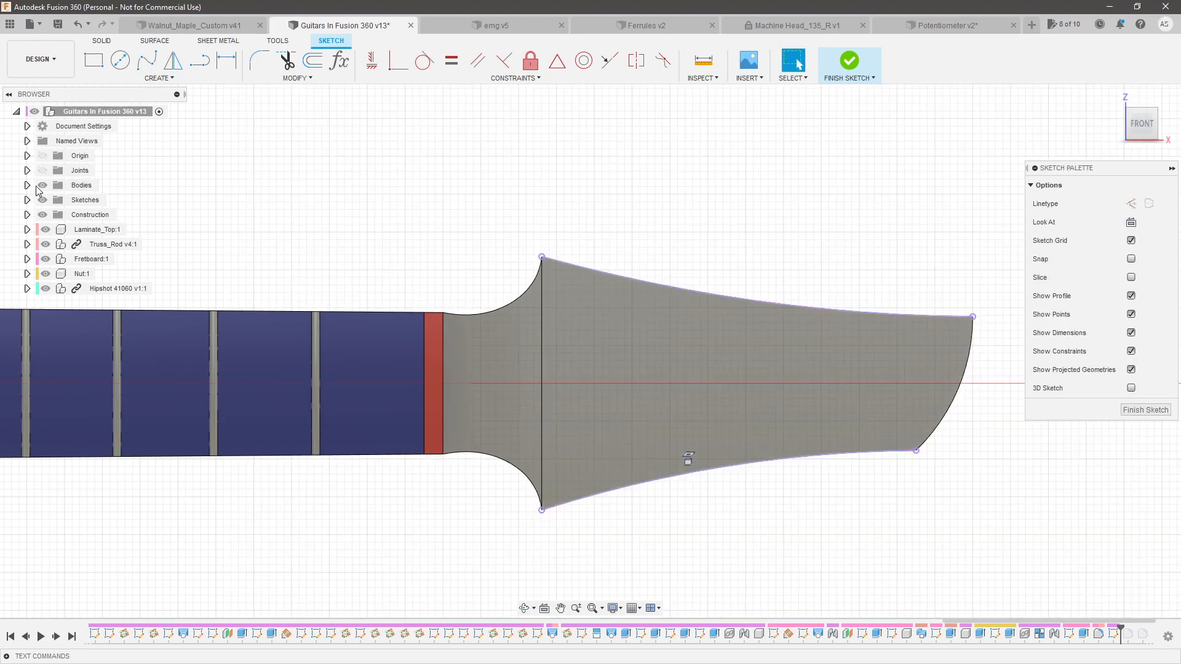
Hide the bodies and offset the projected upper and lower headstock curves inward by 0.375 in each
click(41, 185)
click(600, 274)
key(o)
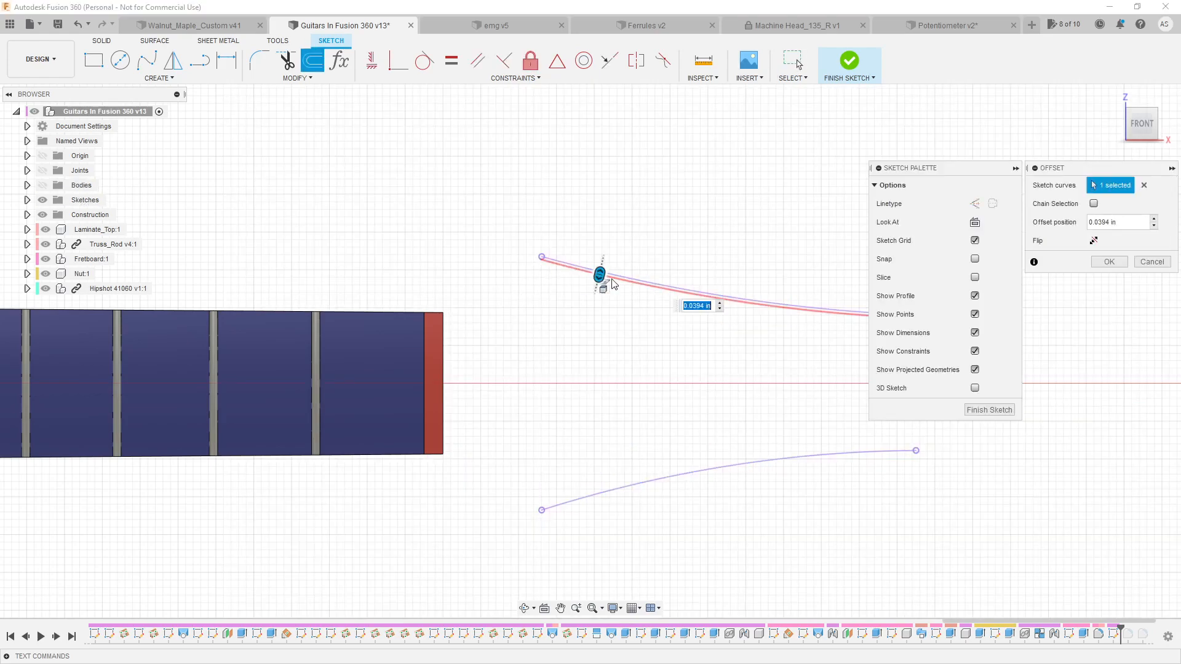
text(.375)
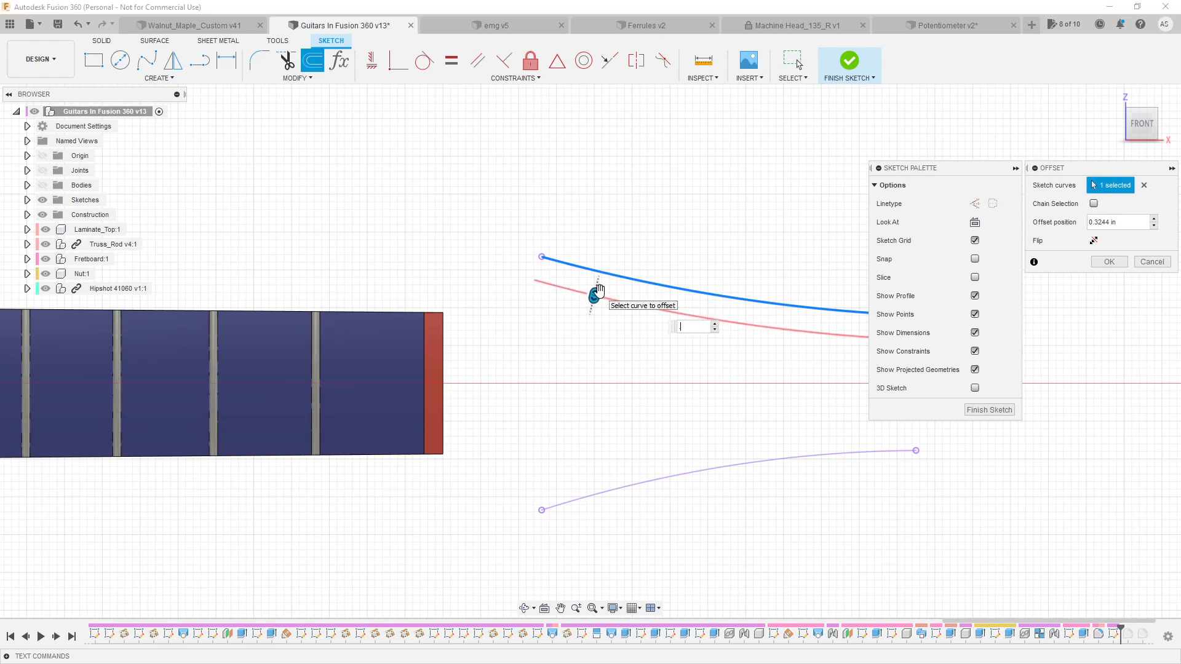
key(Return)
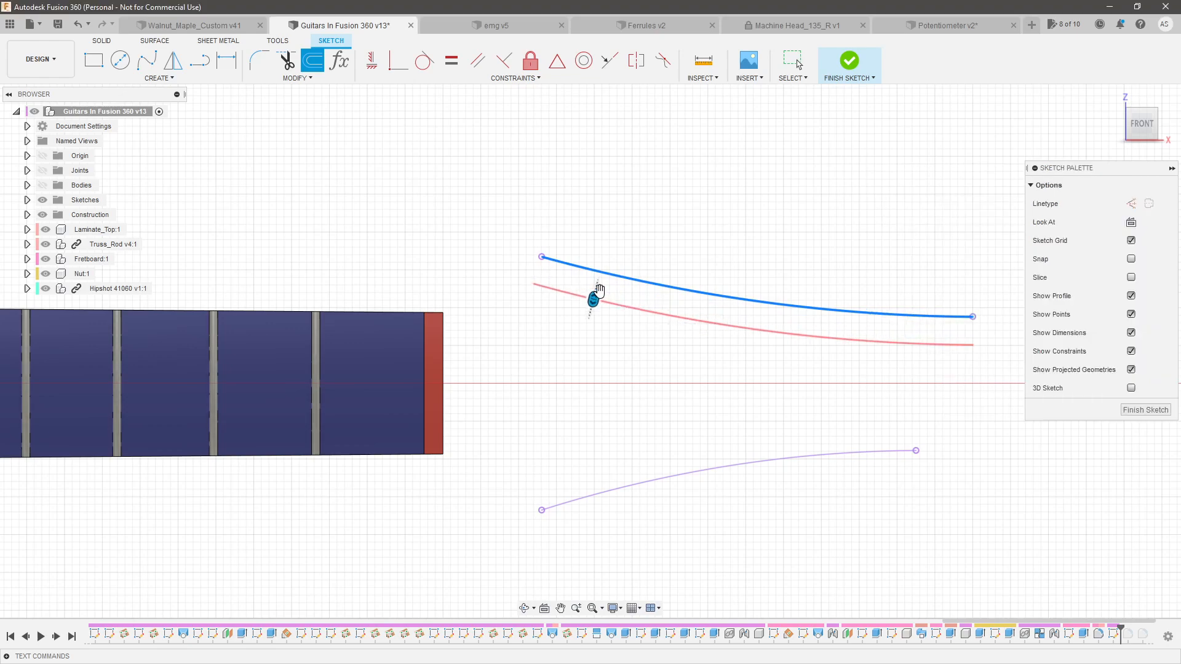
key(Return)
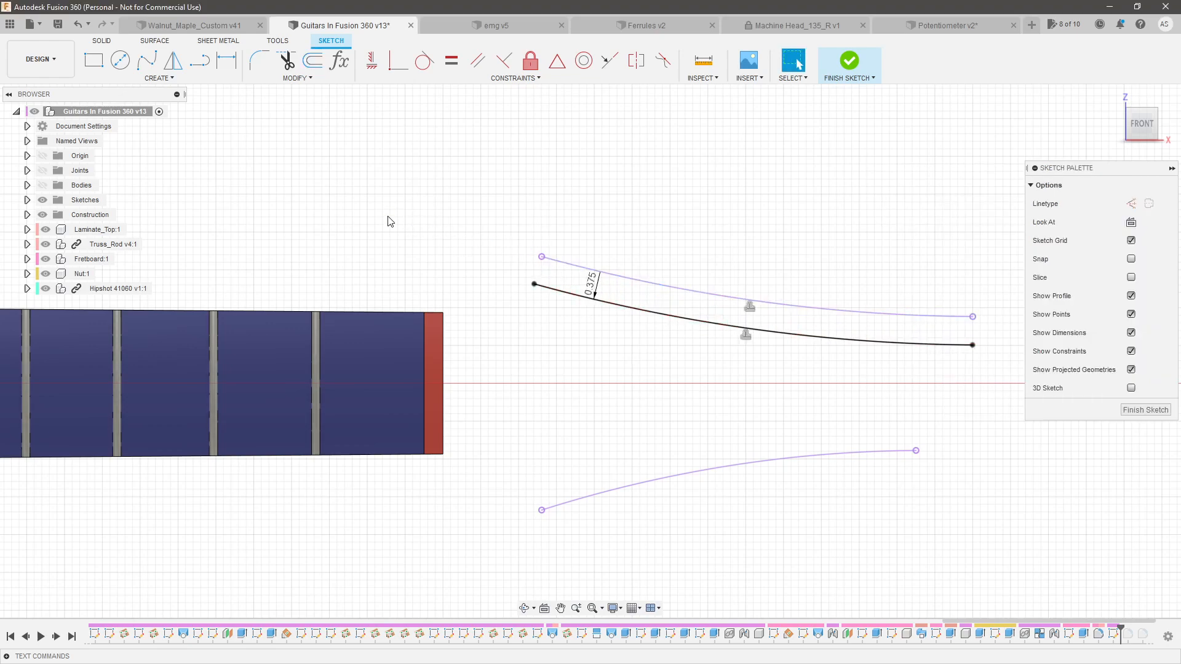
click(679, 473)
text(o.375)
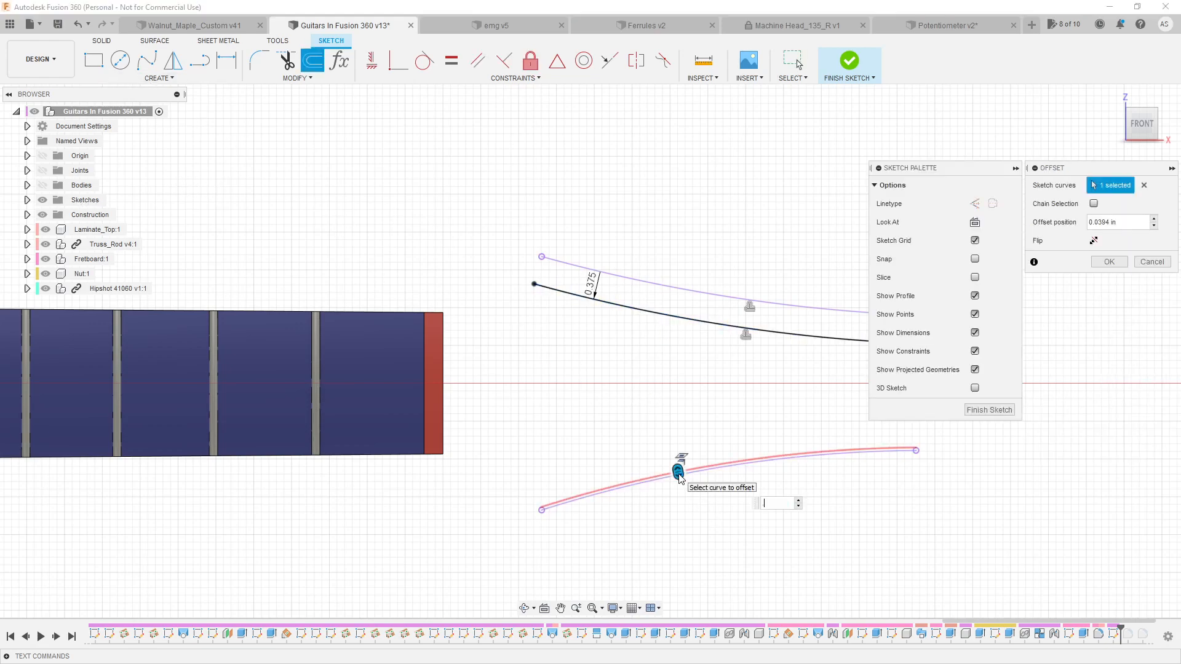
key(Return)
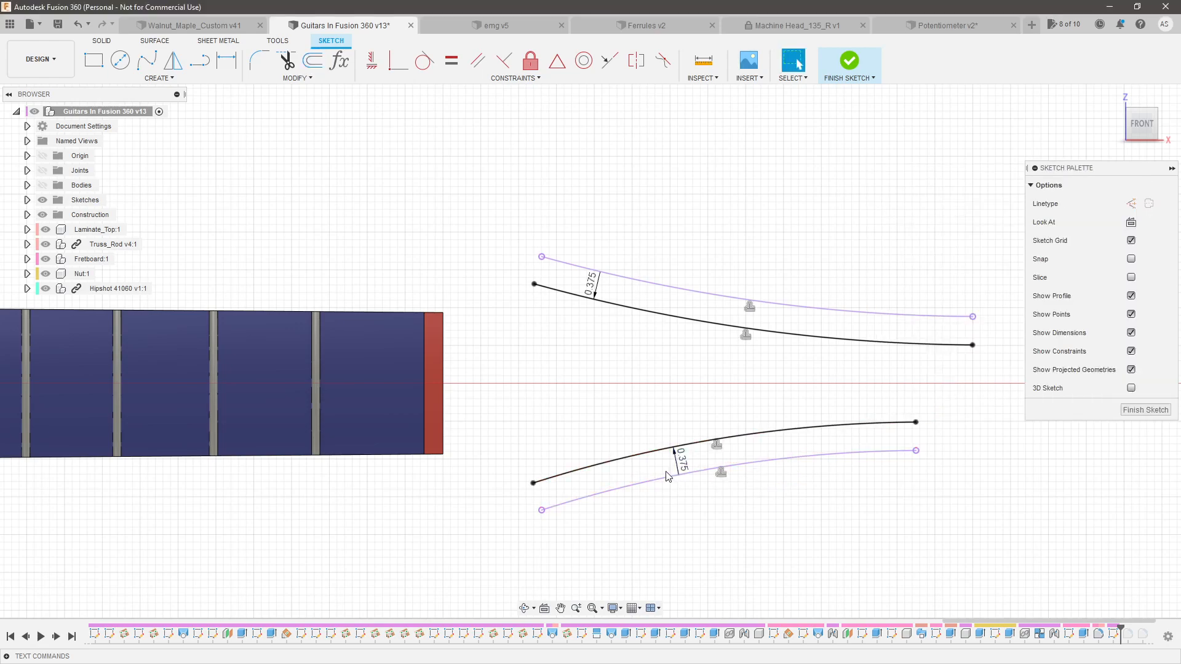
Draw six center-diameter circles: three centered on the upper offset curve and three along the lower projected headstock curve
click(120, 61)
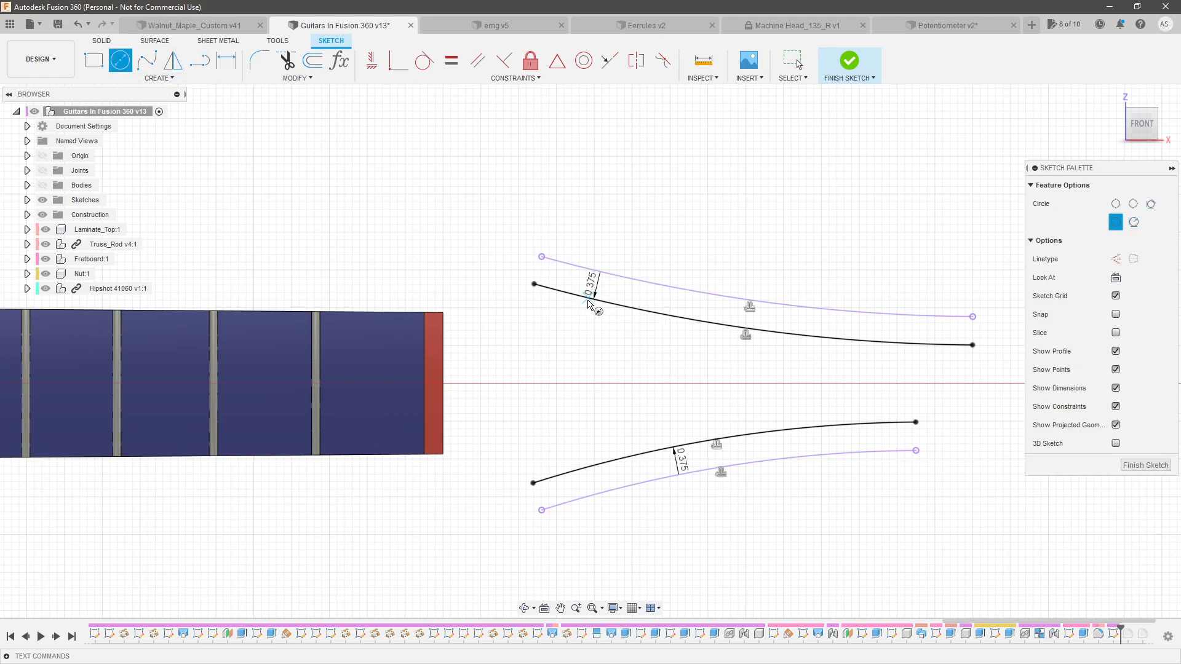
click(589, 298)
click(602, 312)
click(936, 344)
click(950, 358)
click(858, 452)
click(872, 463)
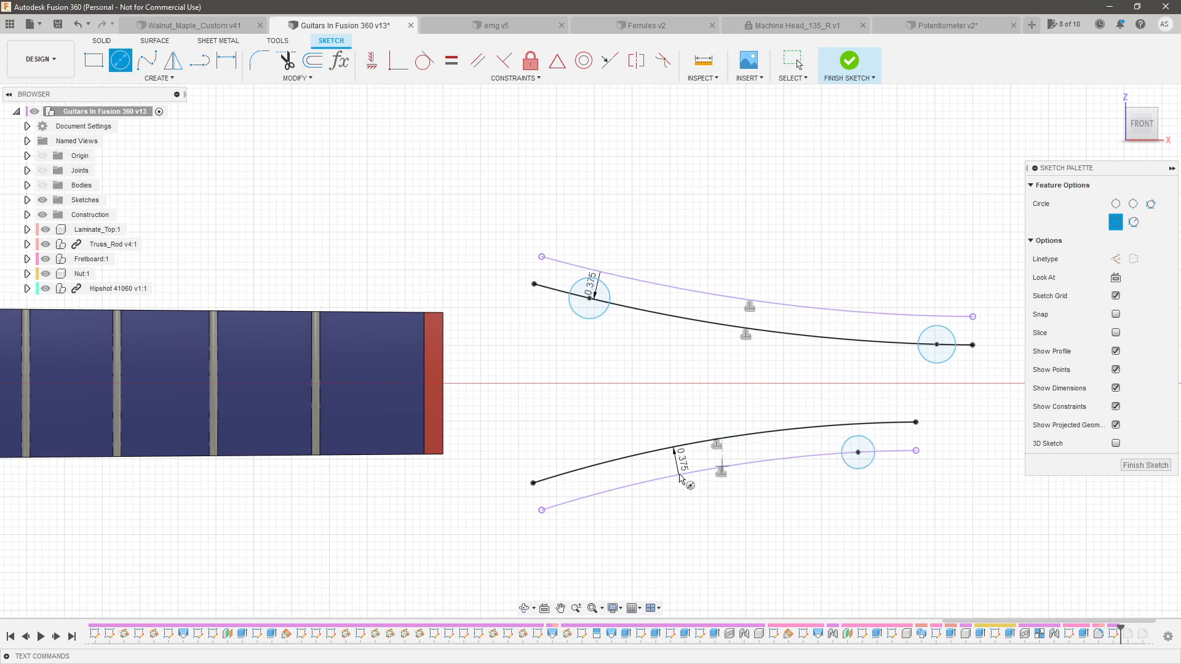
click(581, 498)
click(595, 513)
click(741, 464)
click(754, 478)
click(768, 328)
click(778, 338)
key(Escape)
click(797, 336)
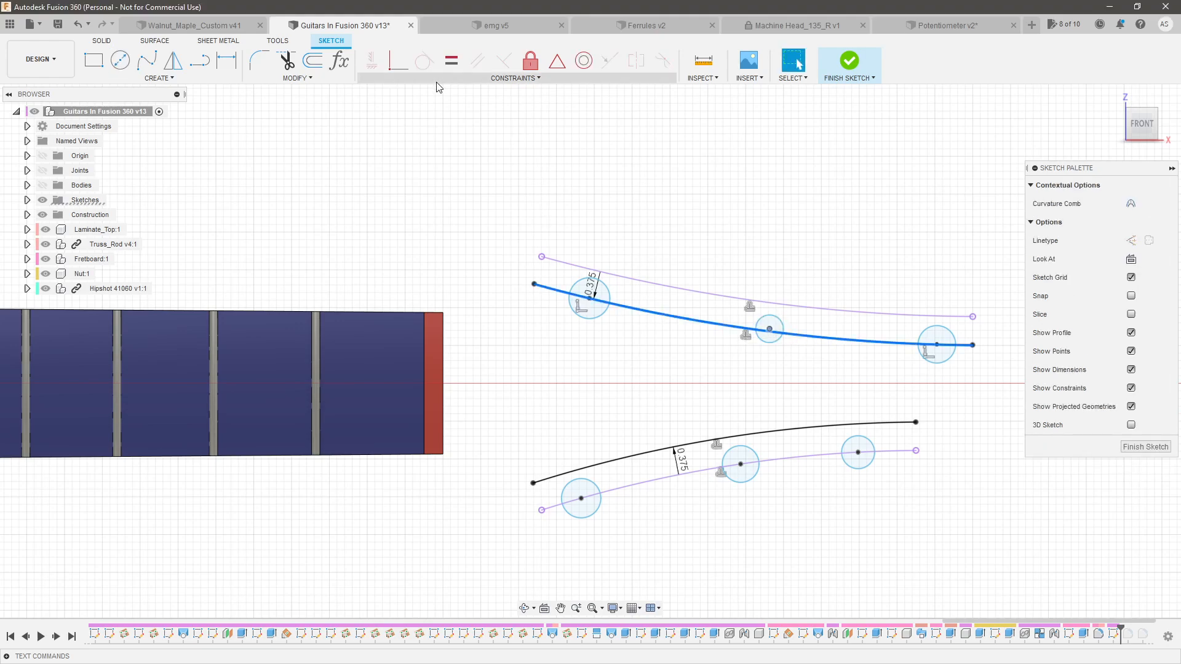
key(Escape)
Apply an Equal constraint to all six circles on the headstock
click(610, 297)
shift+click(782, 320)
shift+click(920, 336)
shift+click(867, 435)
shift+click(754, 453)
shift+click(599, 487)
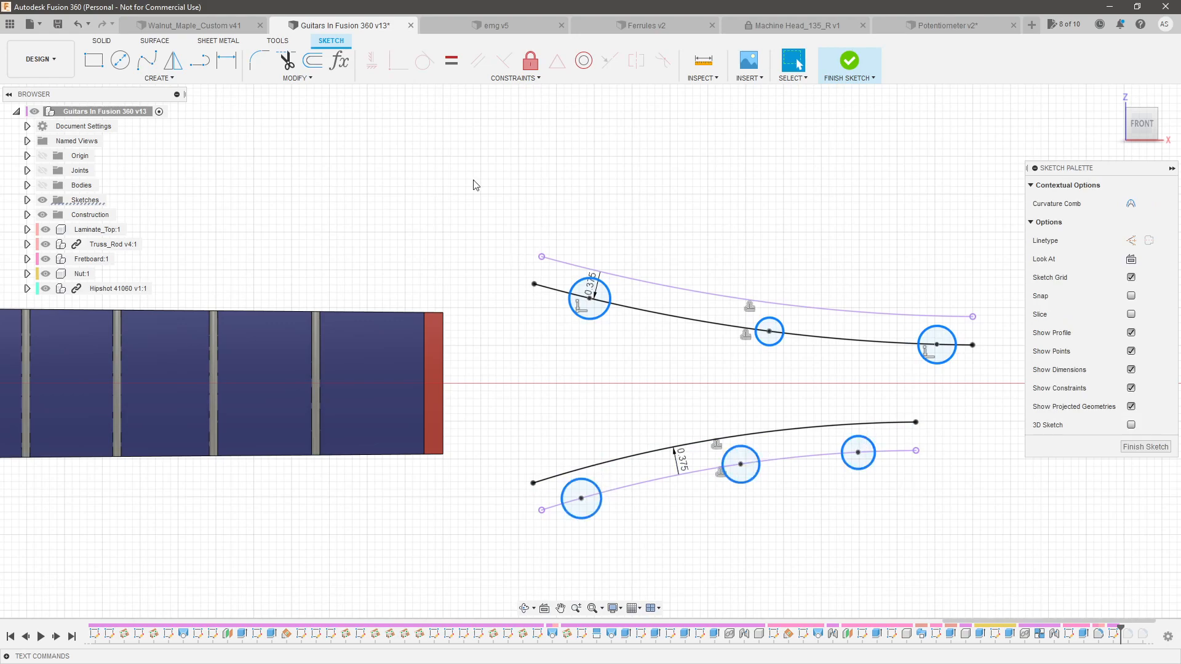
click(452, 61)
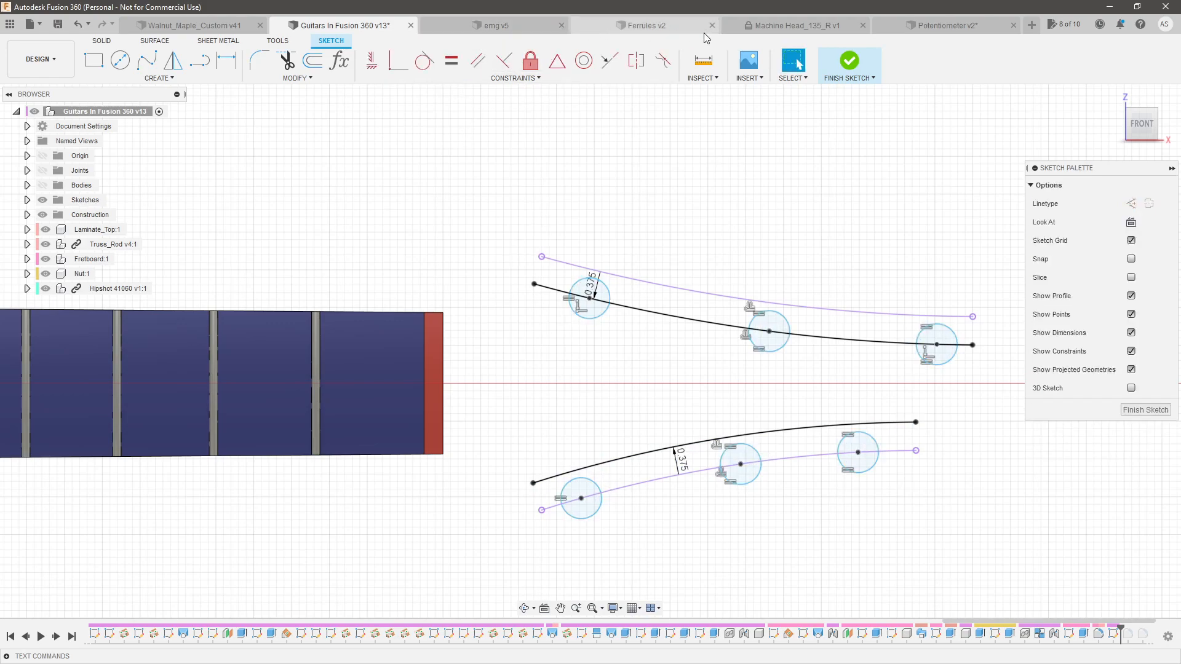
Switch to the Machine_Head_135_R design and measure the diameters of its cylindrical shaft and the casing's rounded side
click(818, 25)
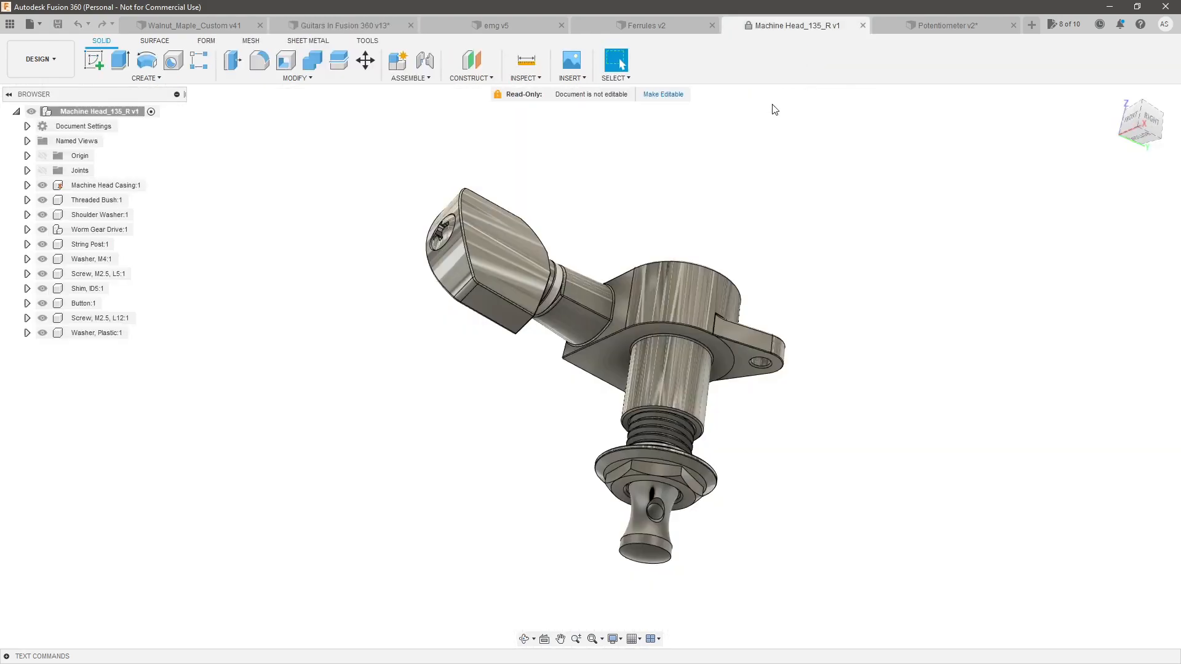
click(515, 56)
click(684, 372)
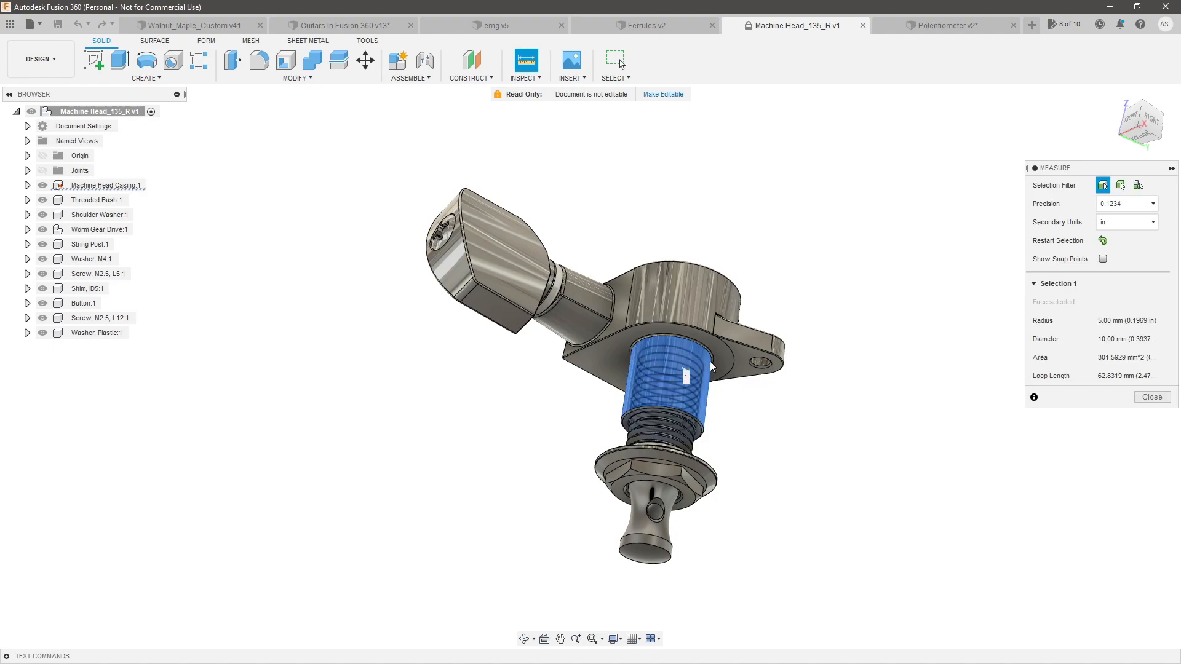
click(798, 244)
shift+middle_drag(798, 243, 672, 327)
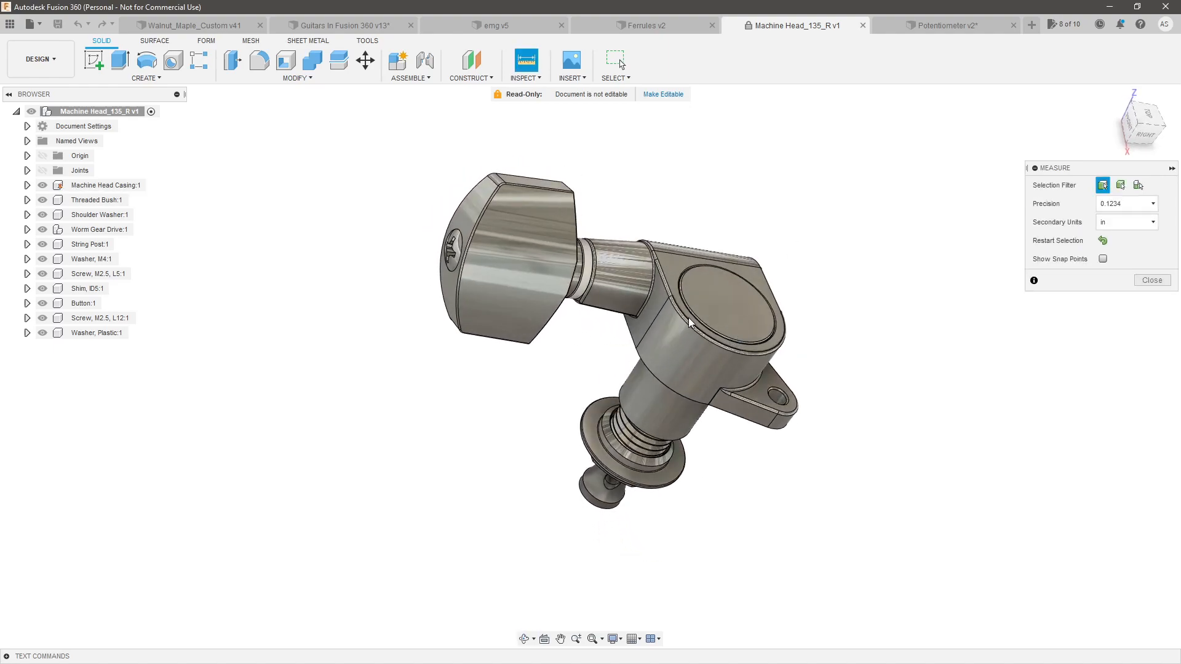
click(671, 328)
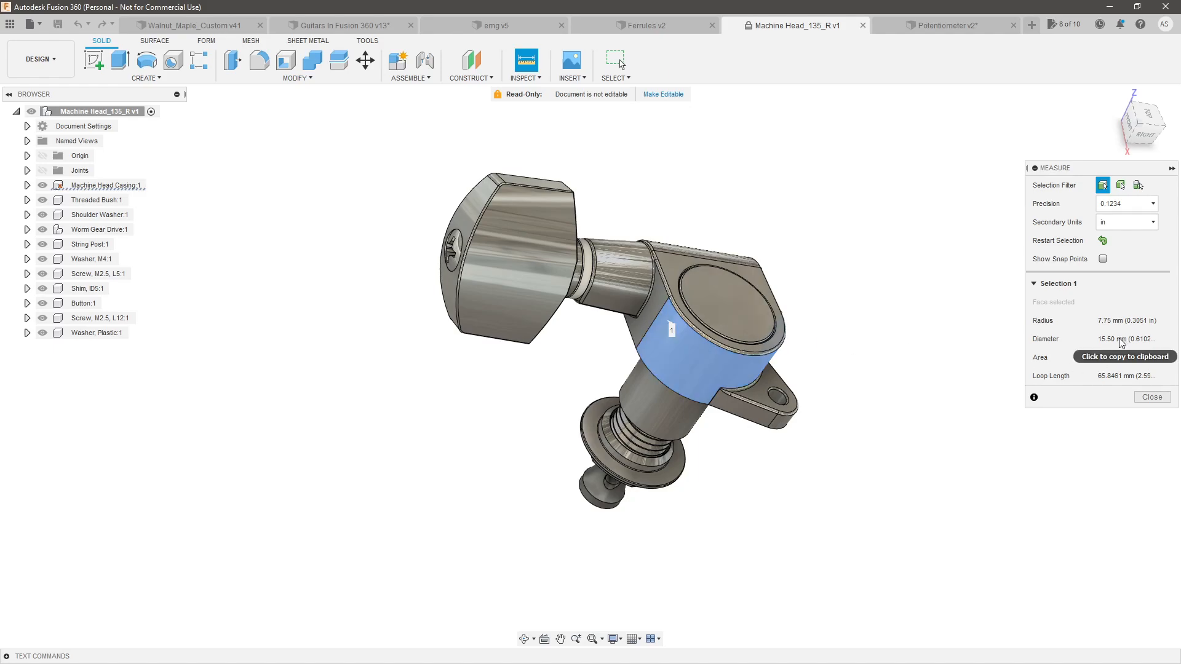
key(Escape)
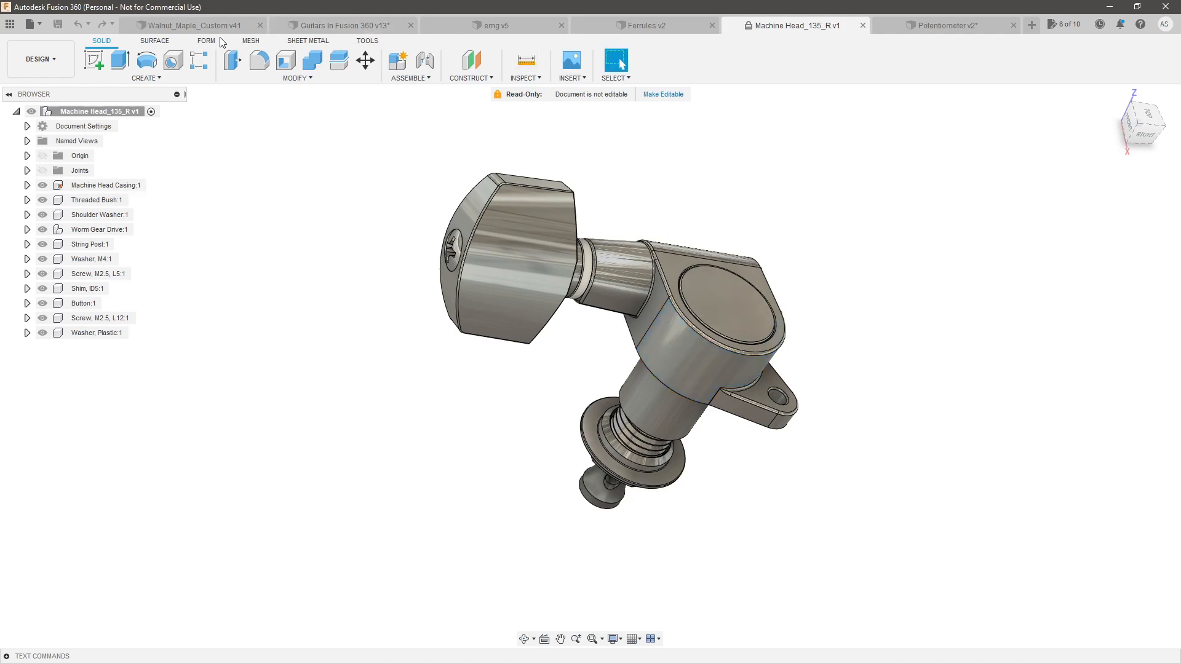
Return to the guitar design and draw a larger circle concentric with the upper-row circle nearest the nut
click(346, 28)
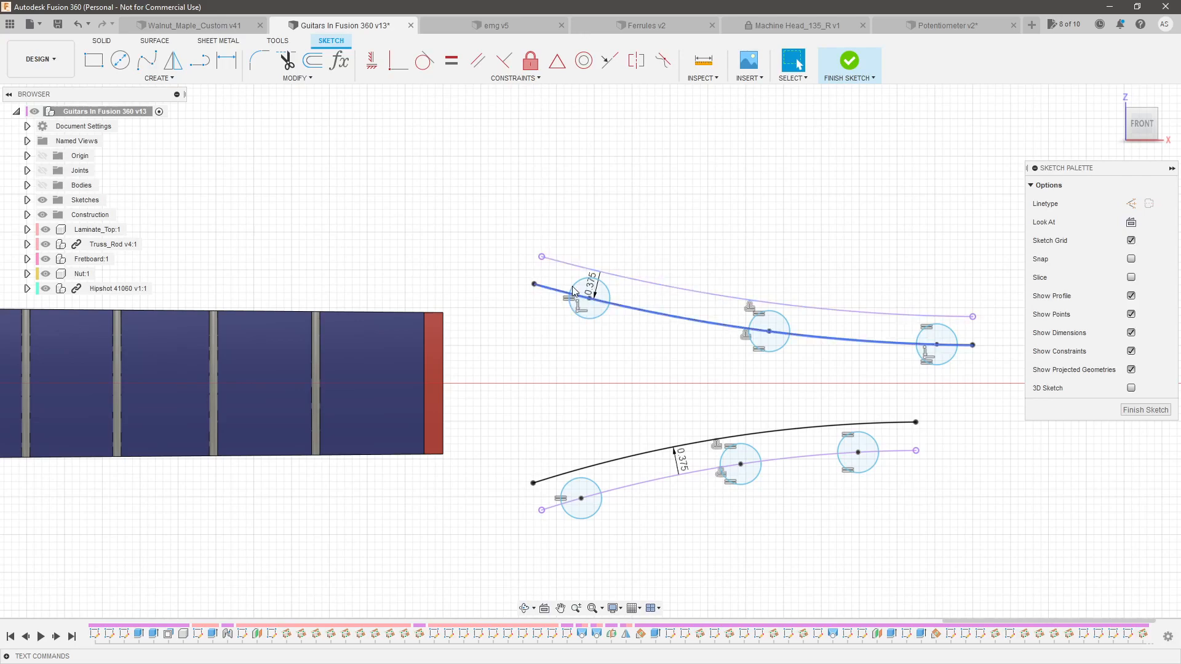
scroll(612, 298, up, 2)
key(c)
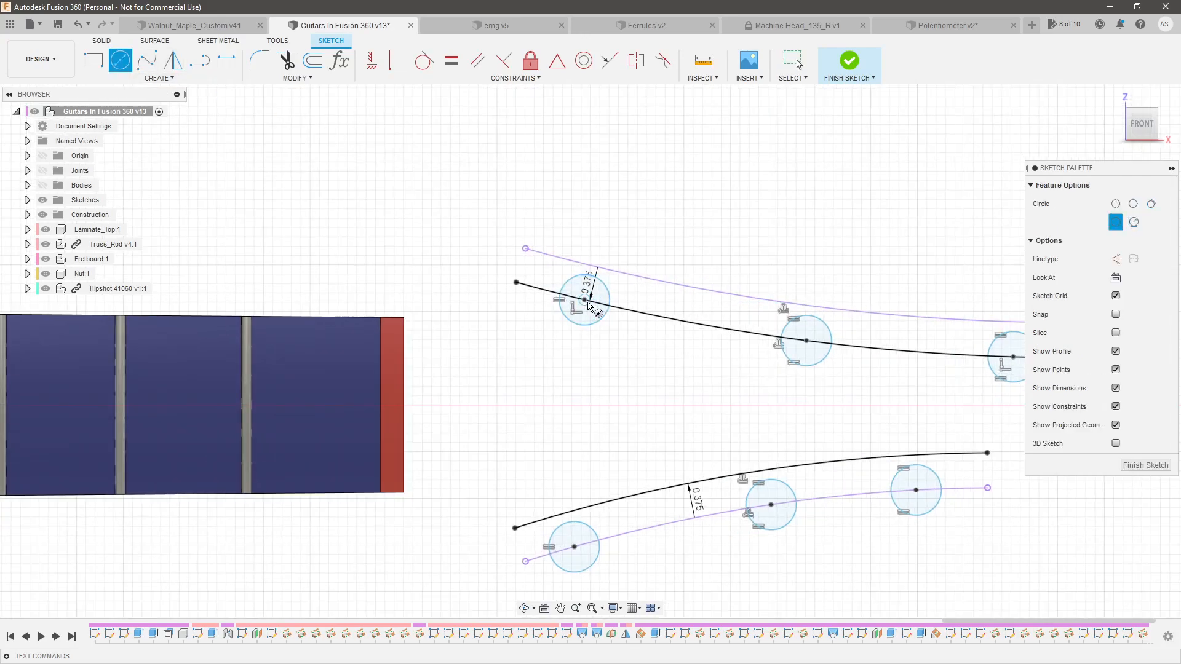
click(584, 300)
click(627, 282)
key(Escape)
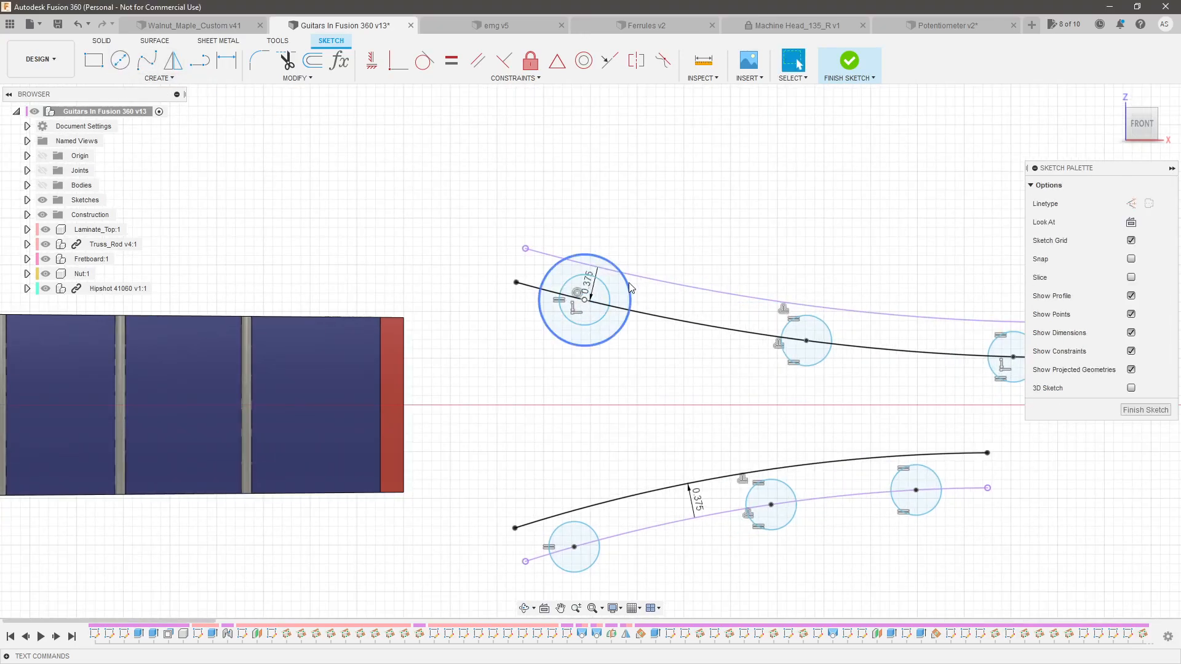
Dimension the larger concentric circle's diameter at 15.5 mm
key(d)
click(631, 293)
click(643, 246)
text(15.5mm)
key(Return)
key(Escape)
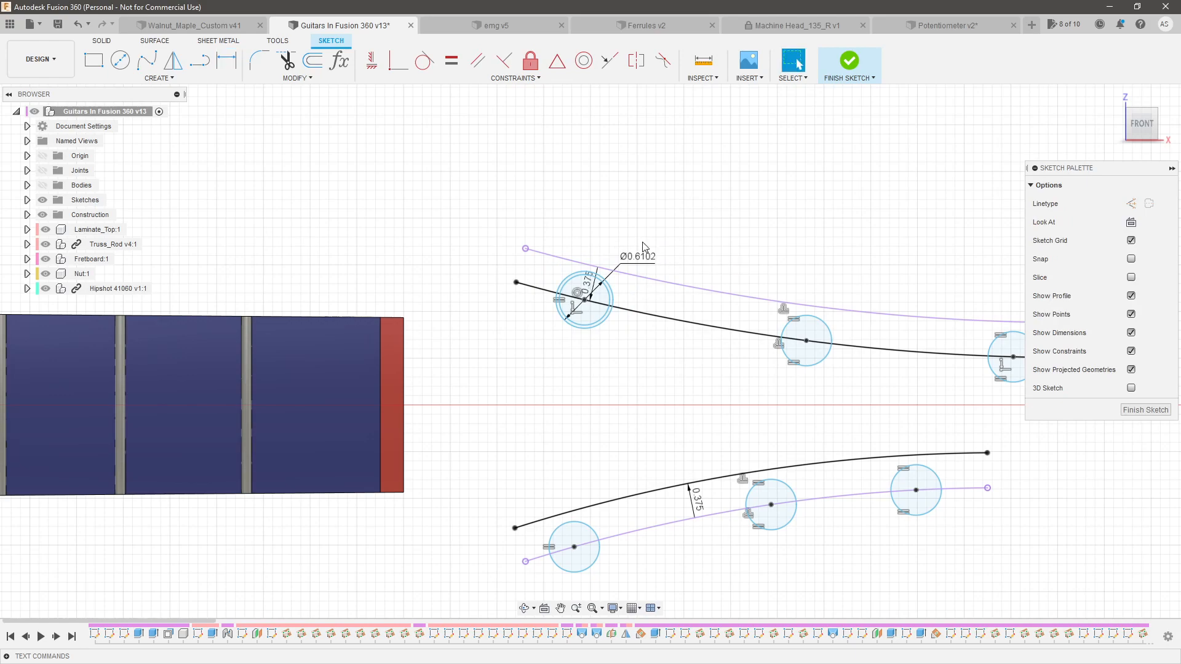
Dimension the inner circle's diameter at 10 mm on the same upper tuner position
scroll(575, 279, up, 3)
click(617, 307)
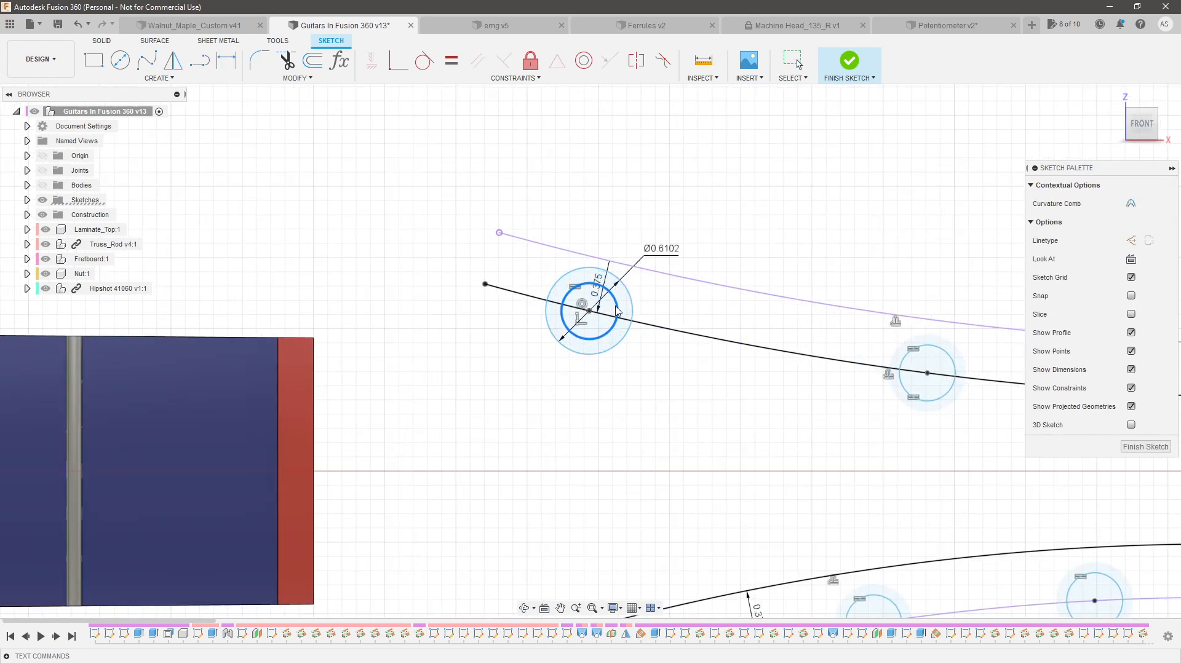
key(d)
click(639, 295)
text(10m)
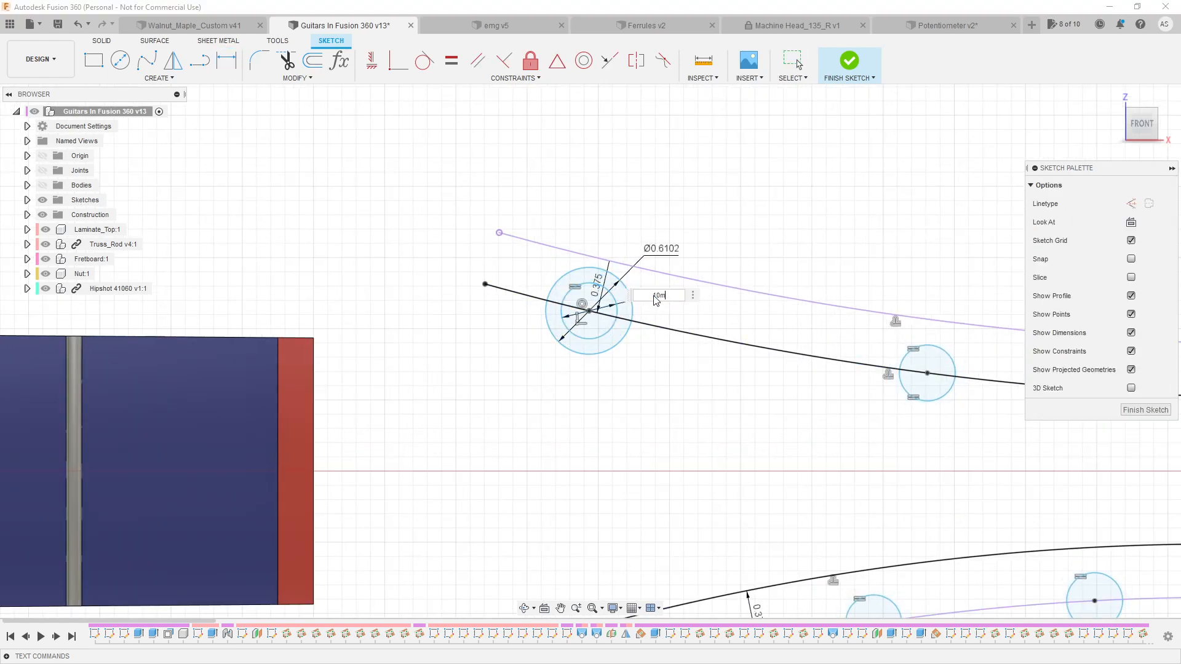
text(m)
key(Return)
key(Escape)
Convert the outer 15.5 mm circle to construction geometry
scroll(599, 271, up, 3)
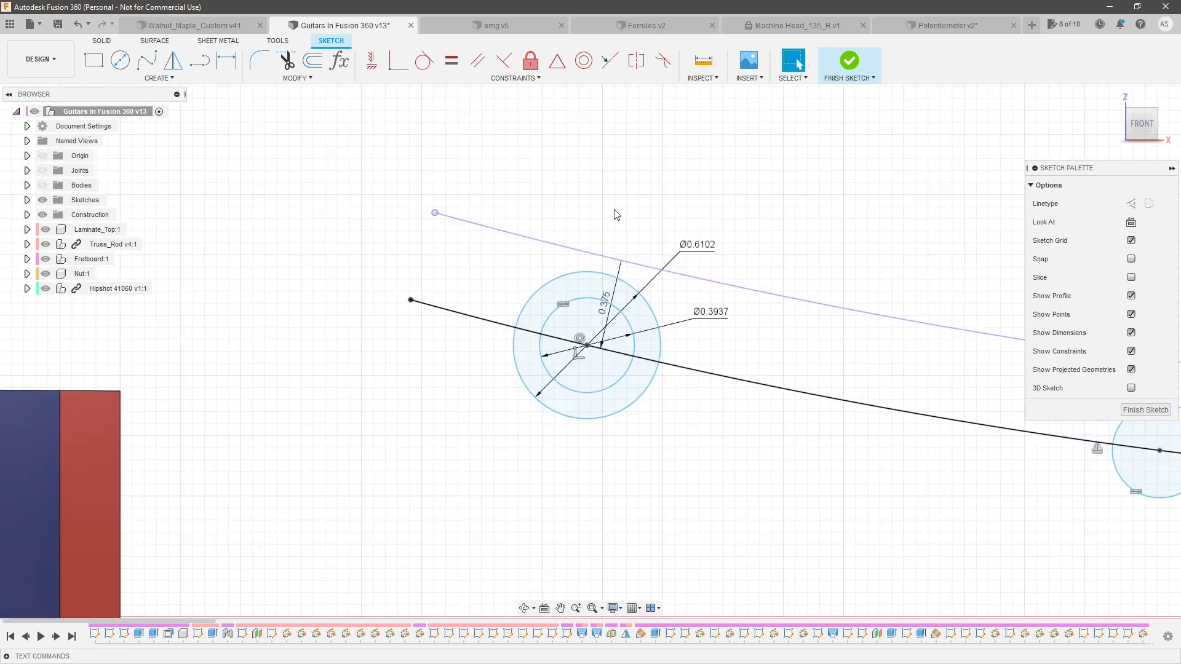
scroll(542, 262, down, 2)
click(603, 302)
key(x)
scroll(367, 255, down, 3)
scroll(481, 279, up, 3)
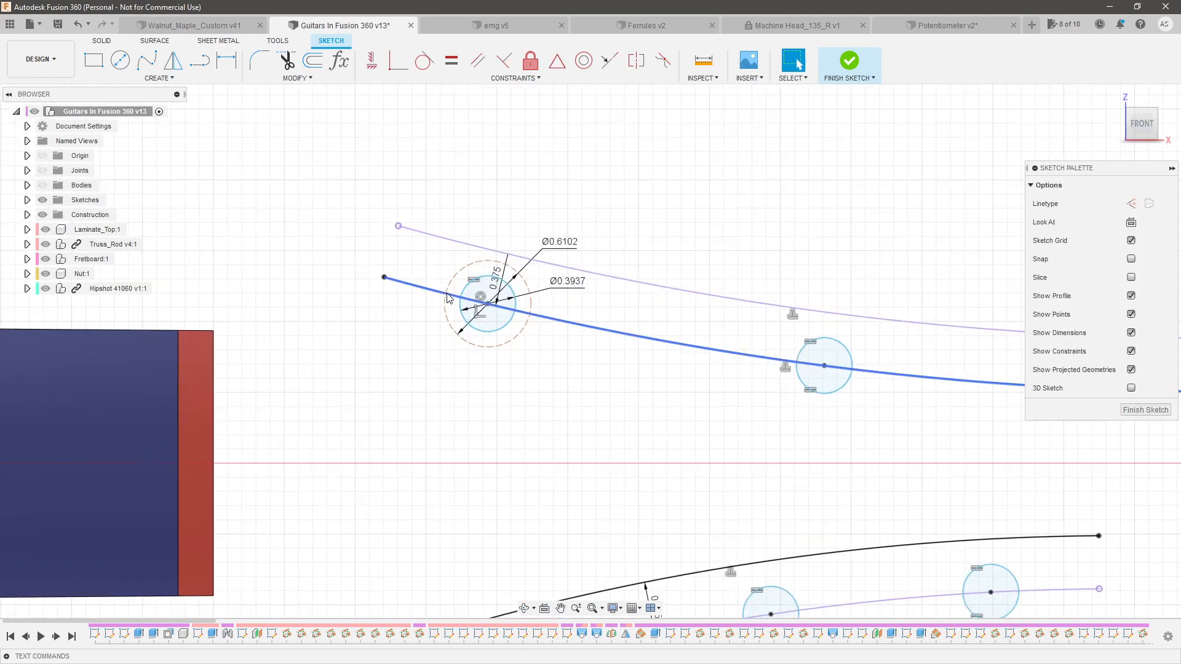
click(518, 301)
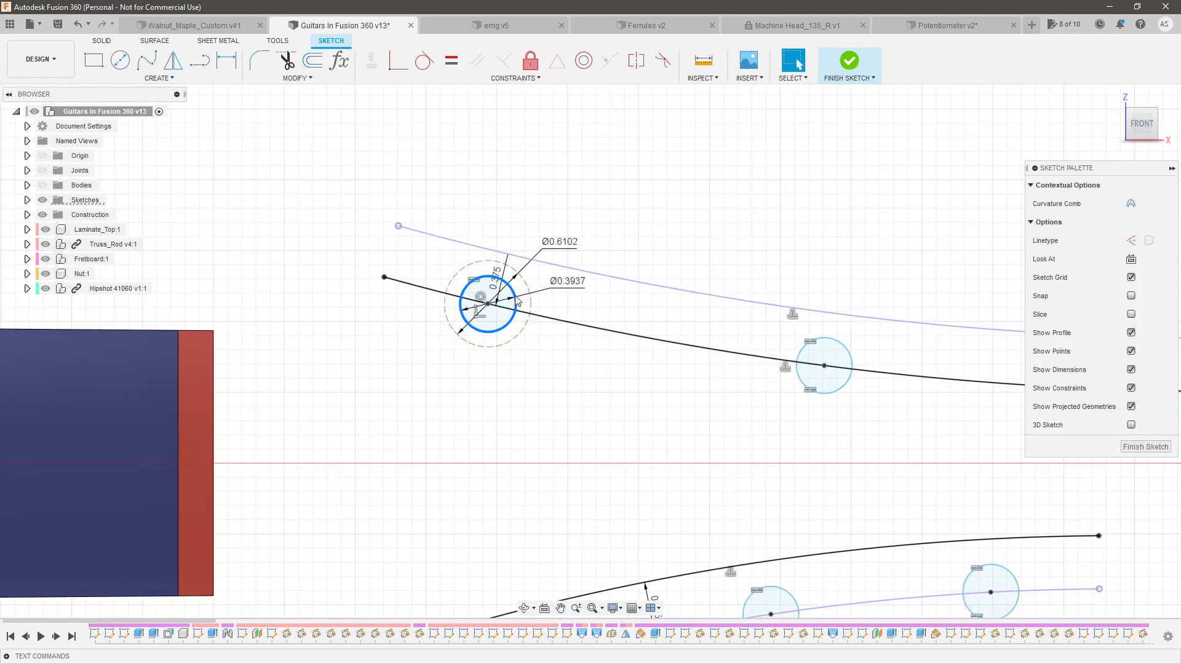
key(Escape)
Show the bodies and set a 0.75 in horizontal dimension from the headstock's upper corner to the first tuner circle's center
click(489, 304)
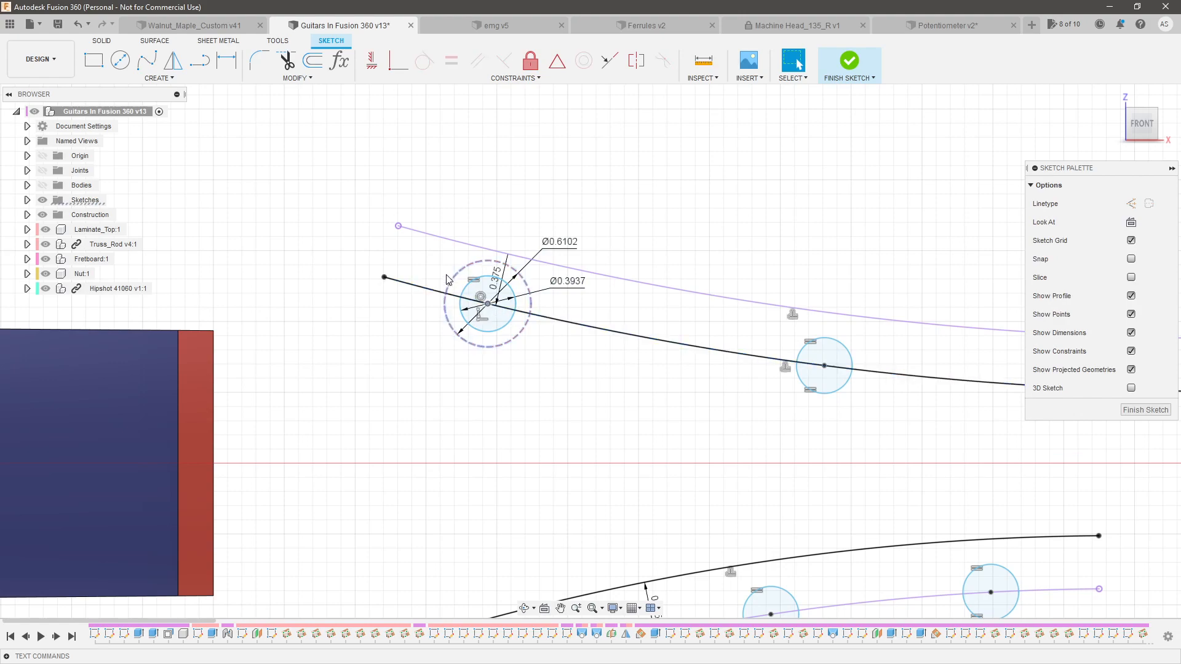
key(d)
click(42, 185)
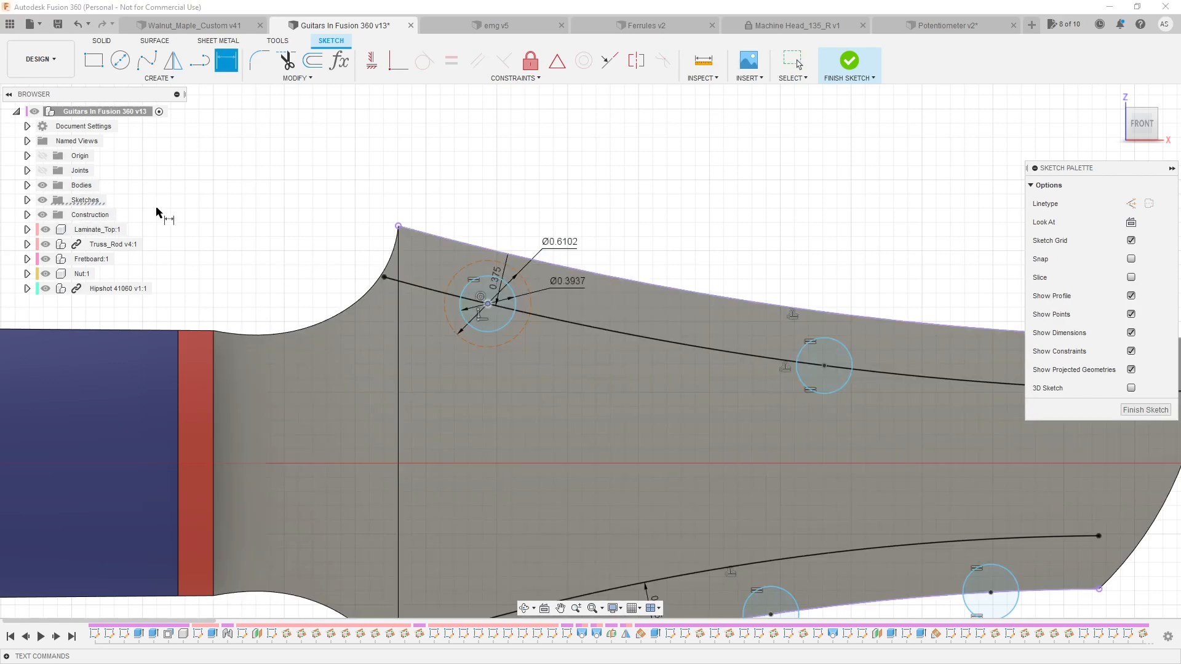
click(398, 226)
click(487, 303)
click(452, 180)
text(75)
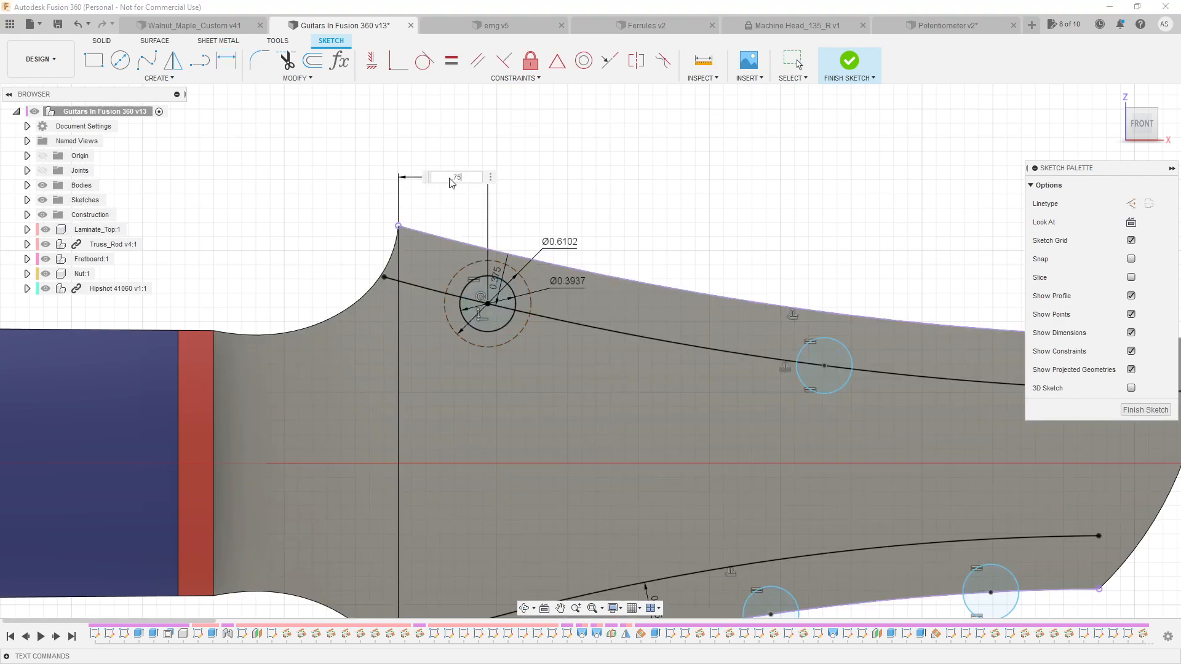
key(Return)
key(Escape)
scroll(456, 165, down, 3)
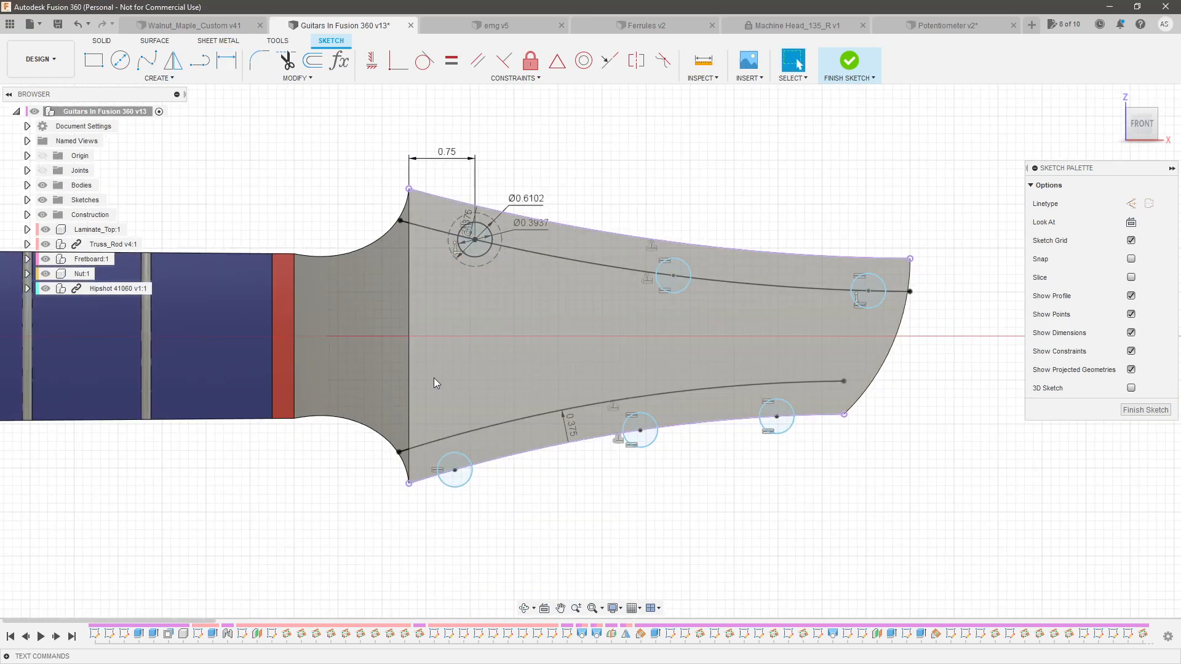
scroll(435, 431, up, 2)
click(811, 467)
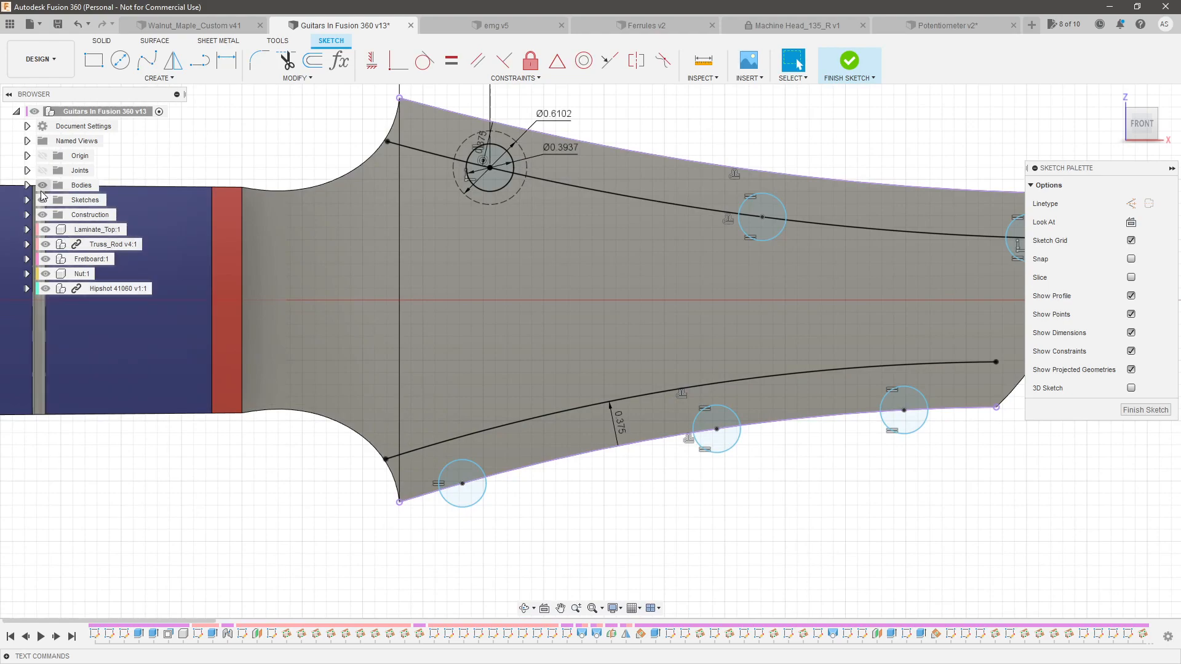
Hide the bodies and delete the three circles placed along the headstock's lower projected edge
click(43, 186)
key(Delete)
click(716, 405)
key(Delete)
click(916, 429)
key(Delete)
Sketch three circles centered on the headstock's lower offset curve, spaced from the nut side to the tip
key(c)
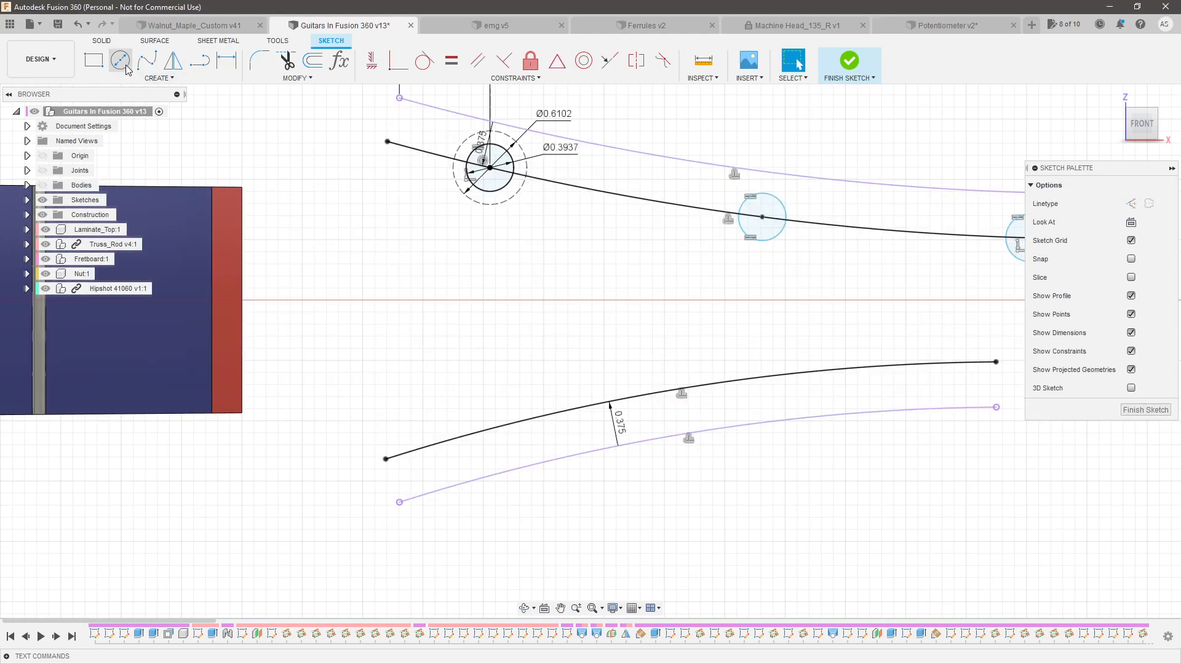
click(457, 437)
click(496, 418)
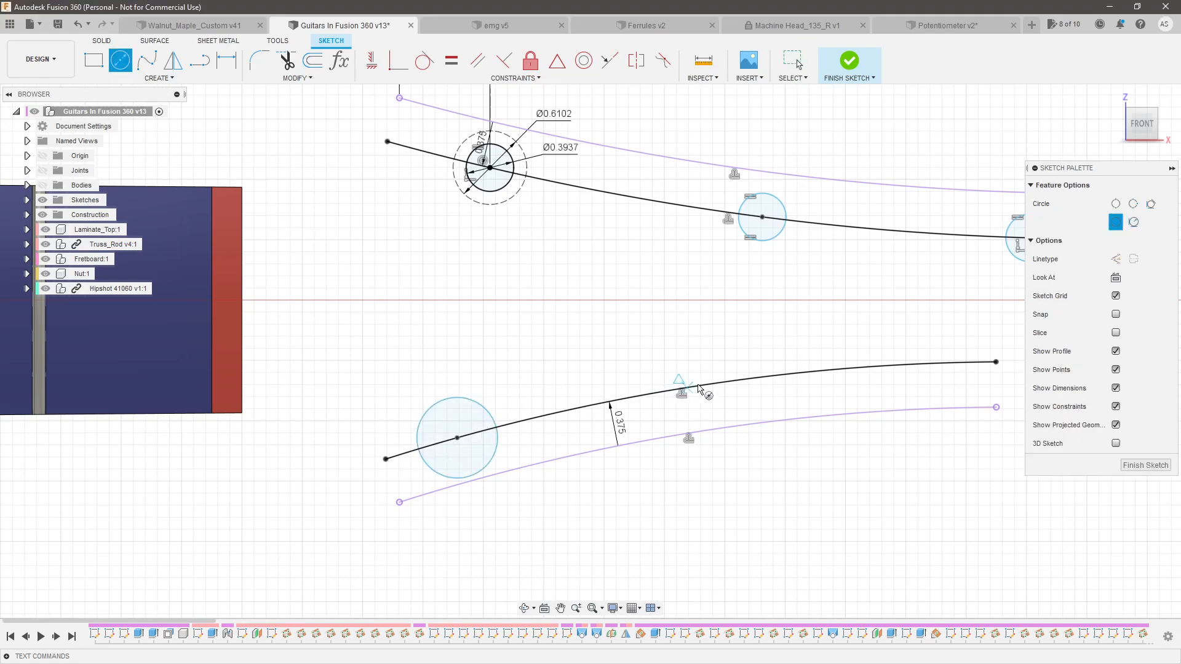
click(731, 380)
click(746, 361)
click(966, 363)
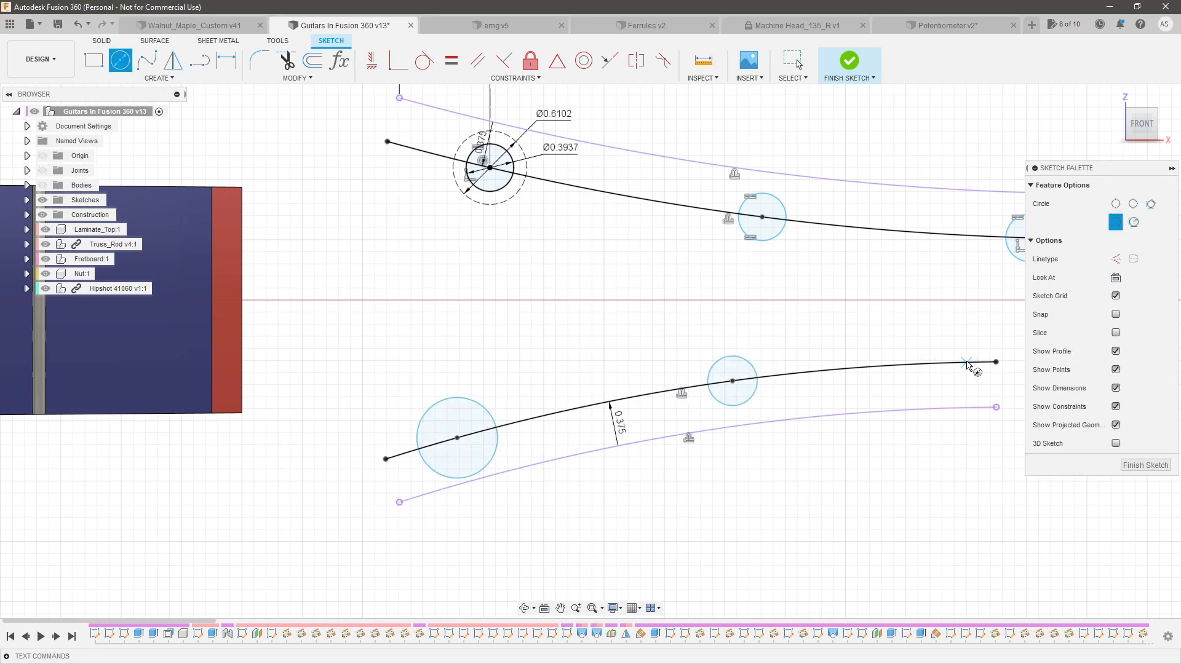
click(978, 342)
key(Escape)
Make the three lower tuner circles equal in size to the dimensioned 10 mm circle on the upper curve
click(978, 344)
shift+click(741, 359)
shift+click(478, 410)
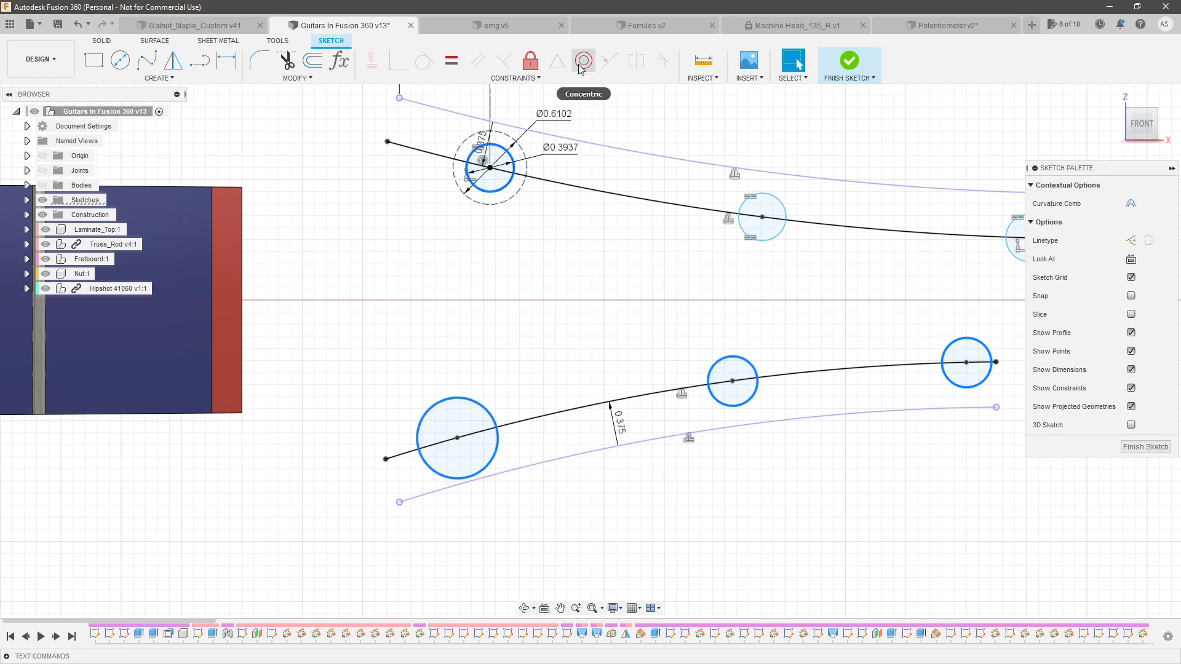
click(451, 62)
key(Escape)
Align the center of the lower circle nearest the nut vertically with the upper tuner circle's center
click(457, 437)
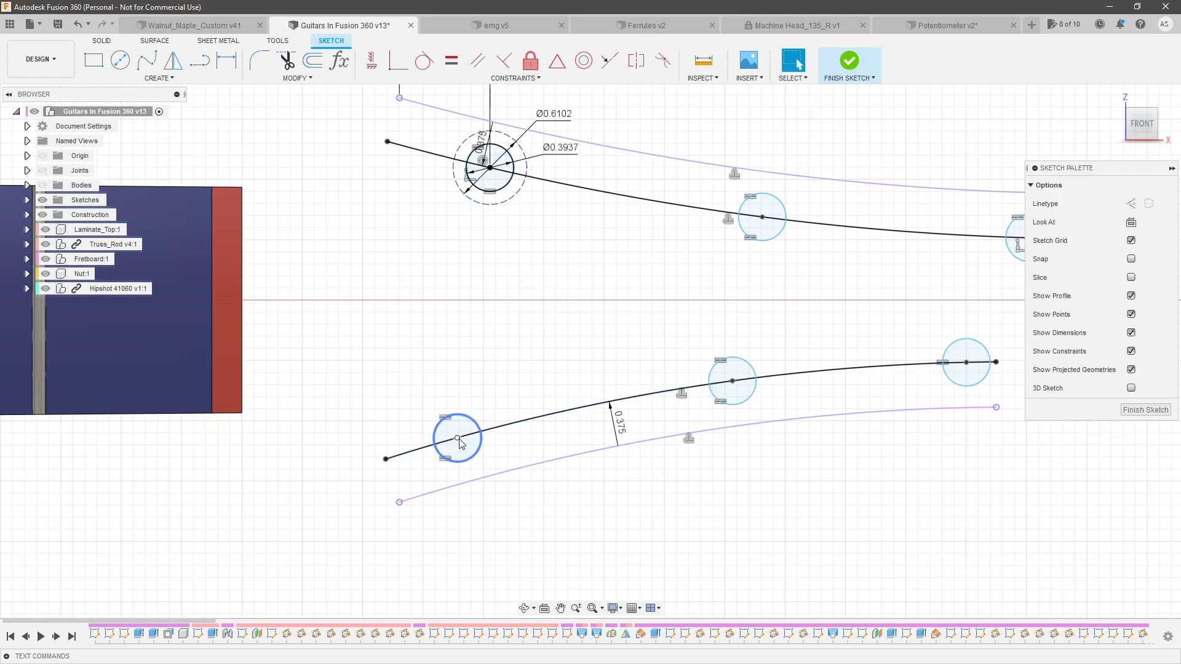
shift+click(490, 168)
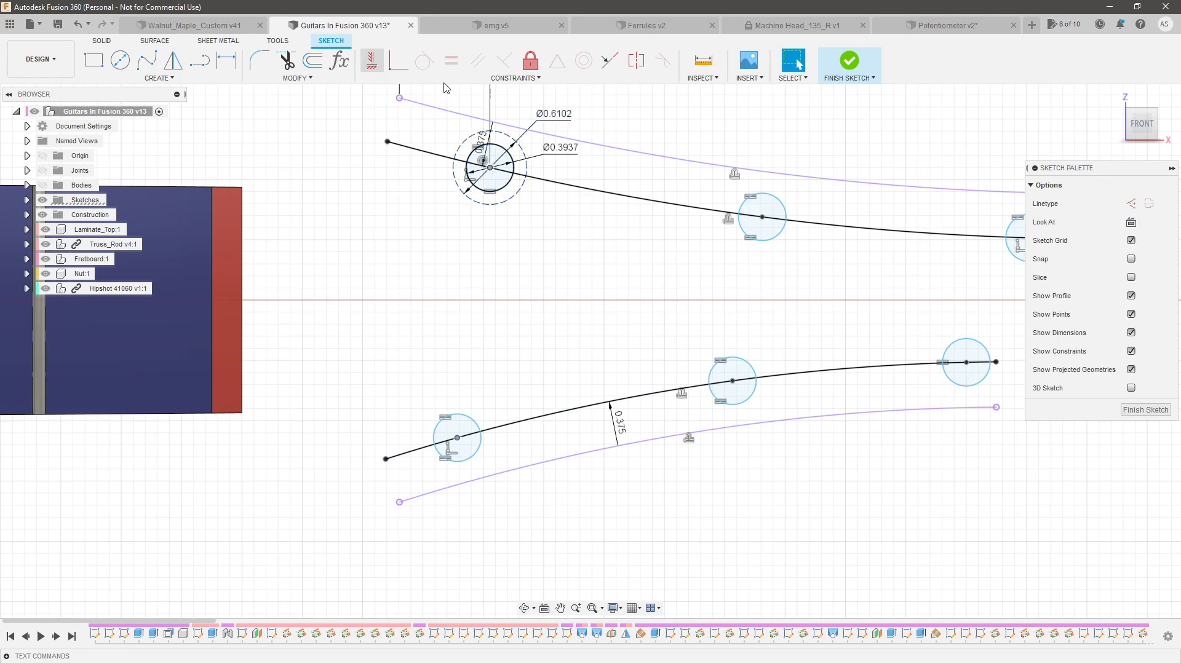
click(372, 60)
click(762, 217)
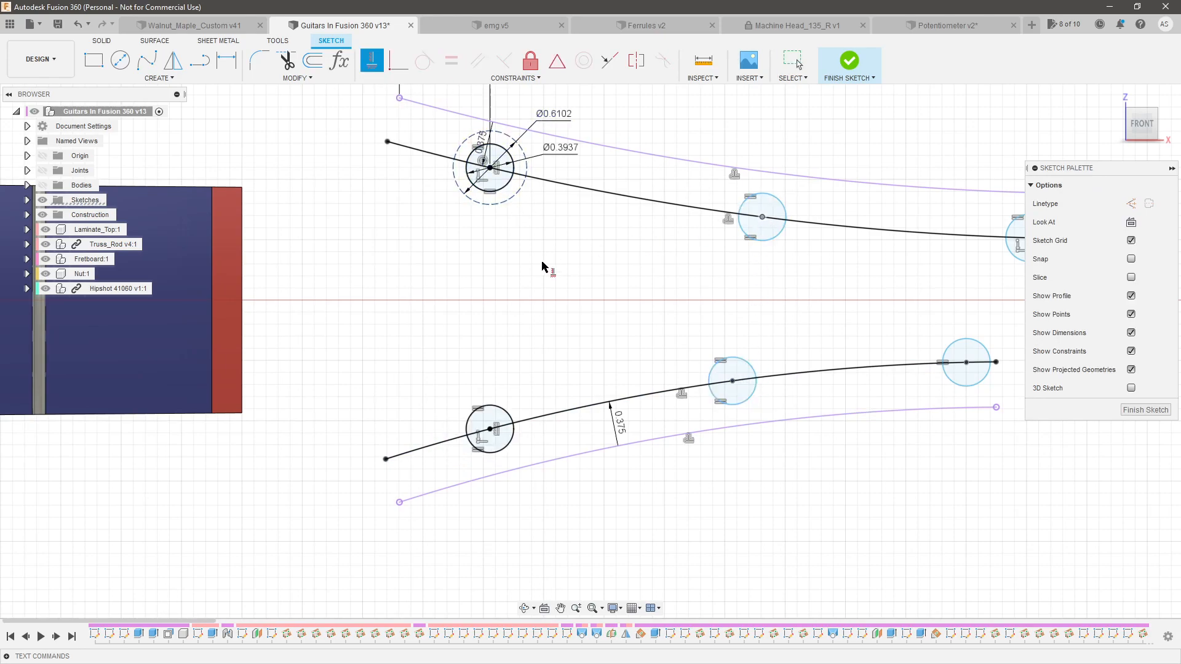
scroll(566, 258, down, 2)
scroll(828, 308, up, 2)
key(Escape)
Align the centers of the upper and lower middle tuner circles with a Horizontal/Vertical constraint
drag(608, 385, 630, 382)
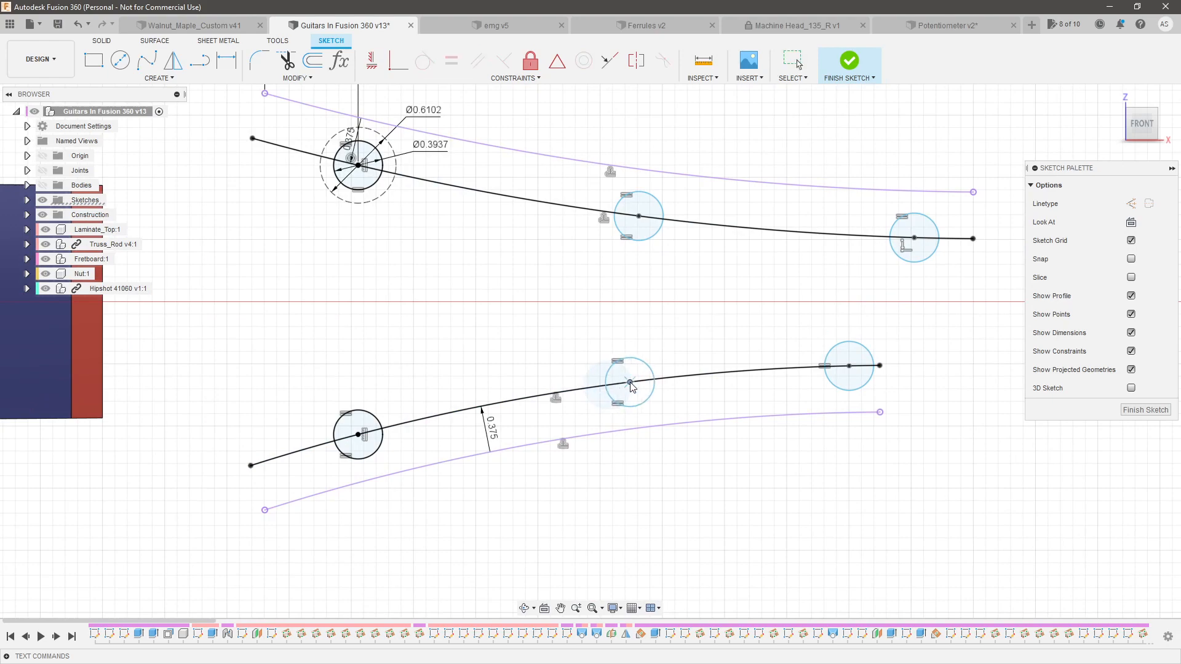
shift+click(640, 219)
click(372, 61)
key(Escape)
Align the two tuner circles nearest the tip vertically and slide the pair back along the curves toward the nut
click(851, 367)
shift+click(914, 239)
click(371, 60)
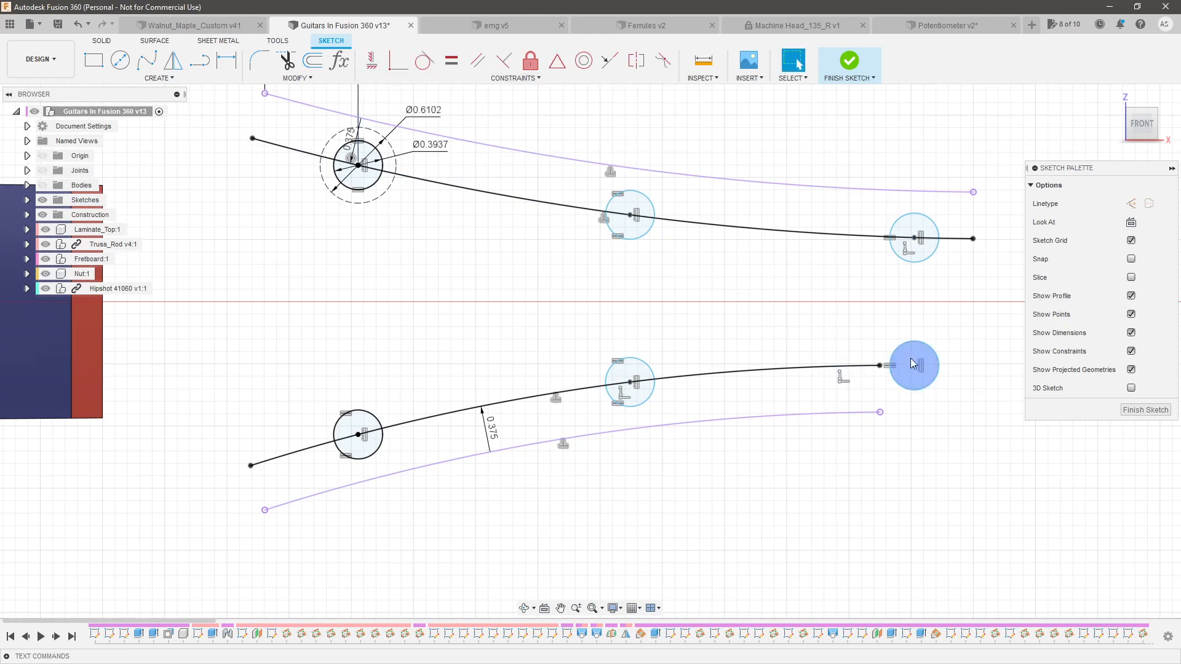
drag(912, 363, 805, 368)
click(516, 78)
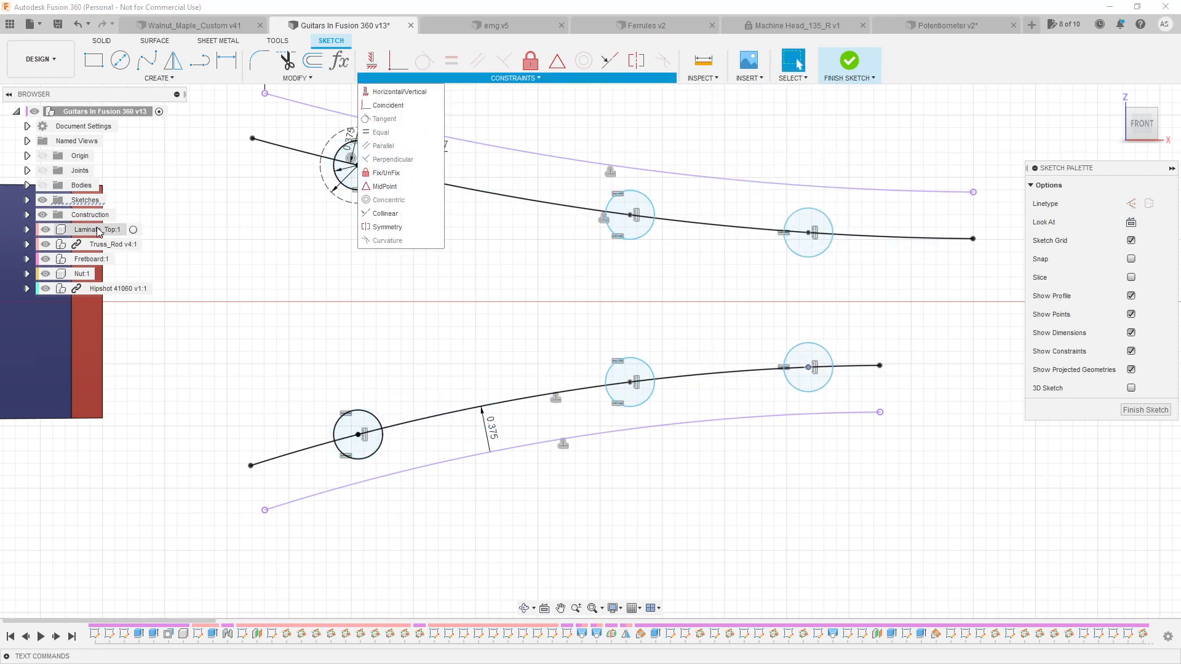
Show the bodies and set a 0.75 in horizontal dimension from the headstock's lower tip corner to the nearest tuner circle's center
click(42, 185)
scroll(598, 589, down, 2)
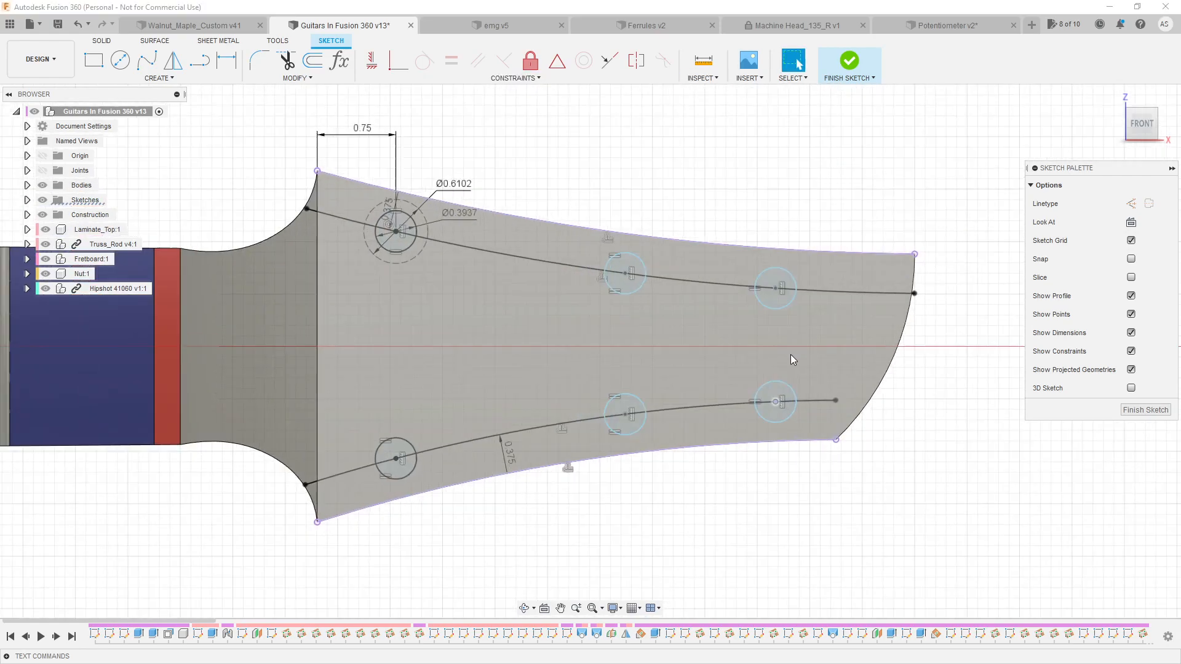
key(d)
click(836, 439)
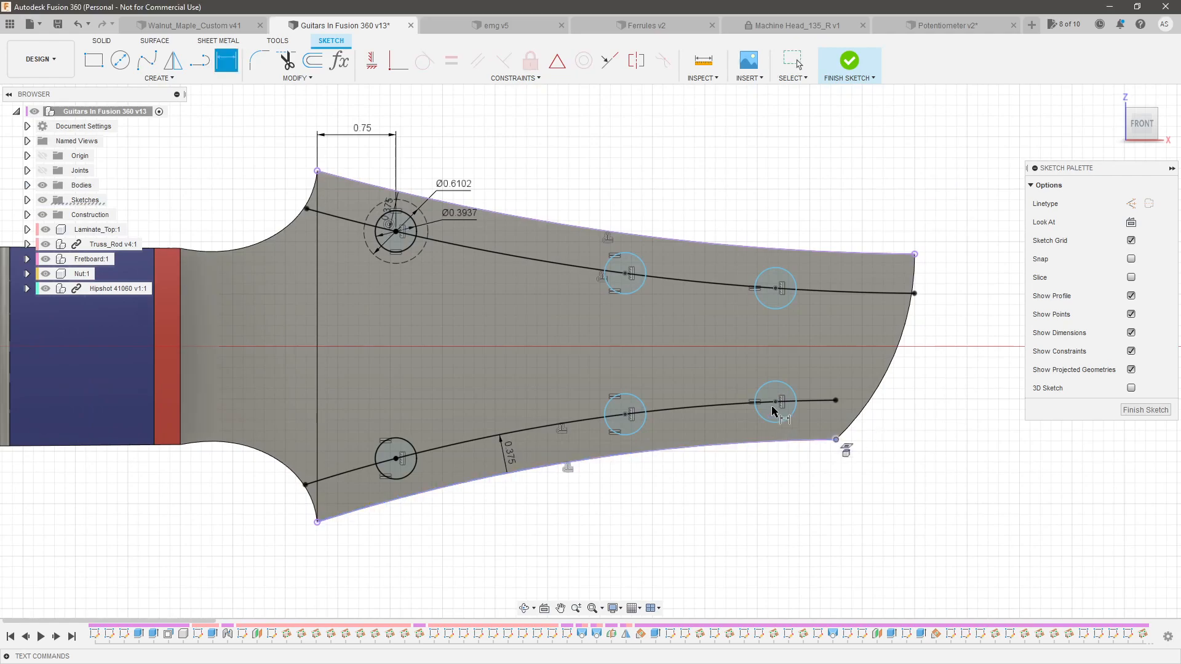
click(775, 402)
click(809, 479)
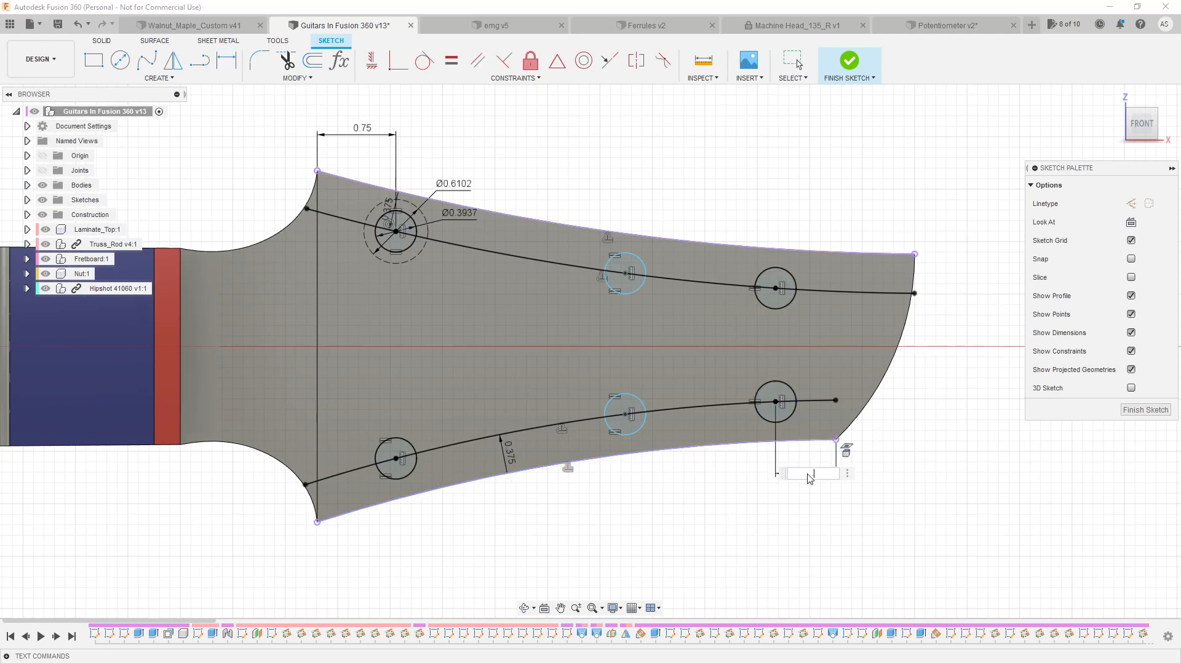
text(0.75)
key(Return)
scroll(638, 414, down, 1)
key(Escape)
mouse_move(657, 426)
mouse_down()
mouse_move(615, 429)
mouse_move(653, 419)
mouse_up()
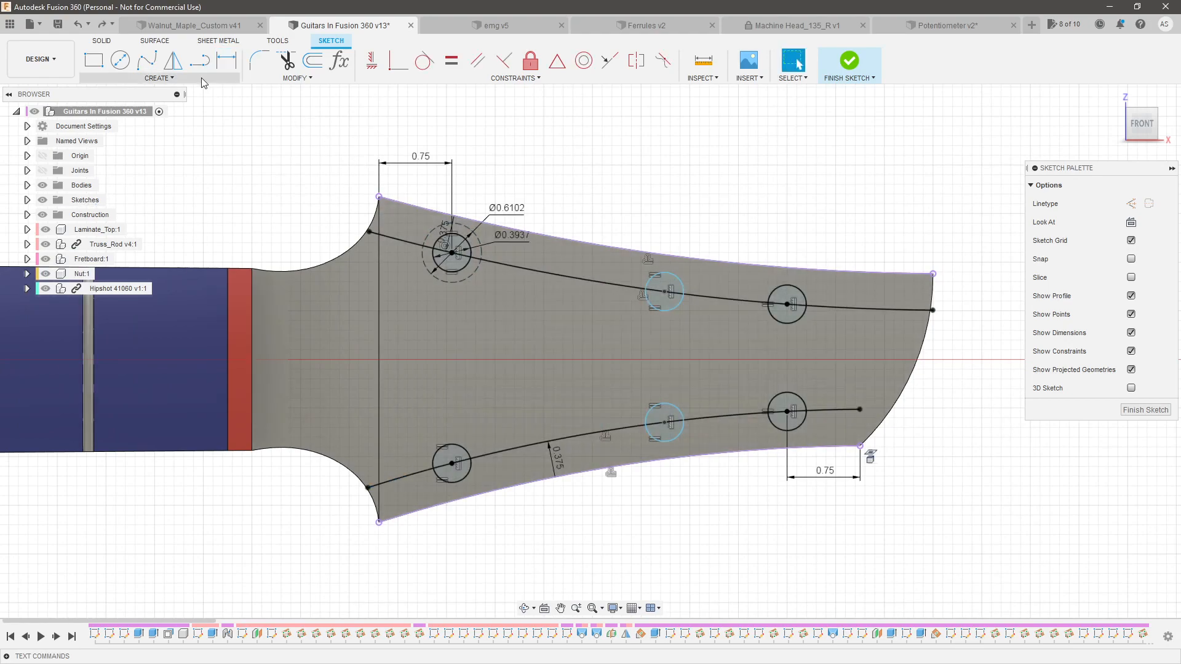
Draw two connected lines joining the centers of the three lower tuner circles
key(l)
scroll(428, 444, up, 2)
click(398, 442)
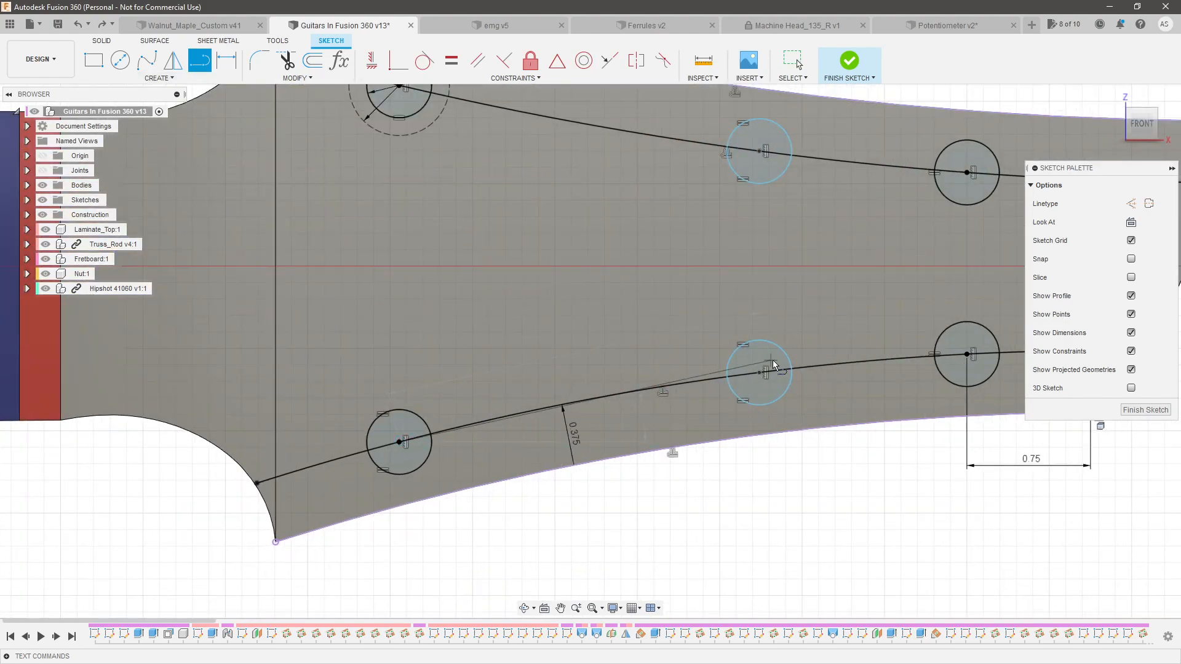
scroll(771, 360, up, 2)
click(750, 378)
scroll(735, 400, down, 3)
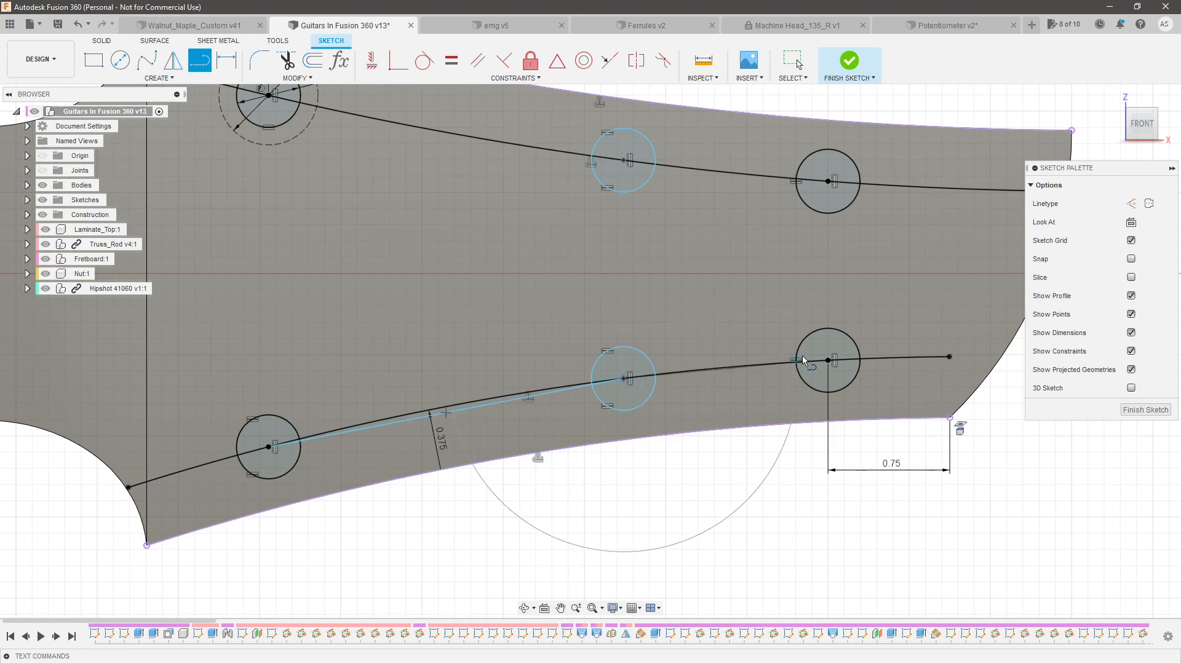
click(828, 360)
key(Escape)
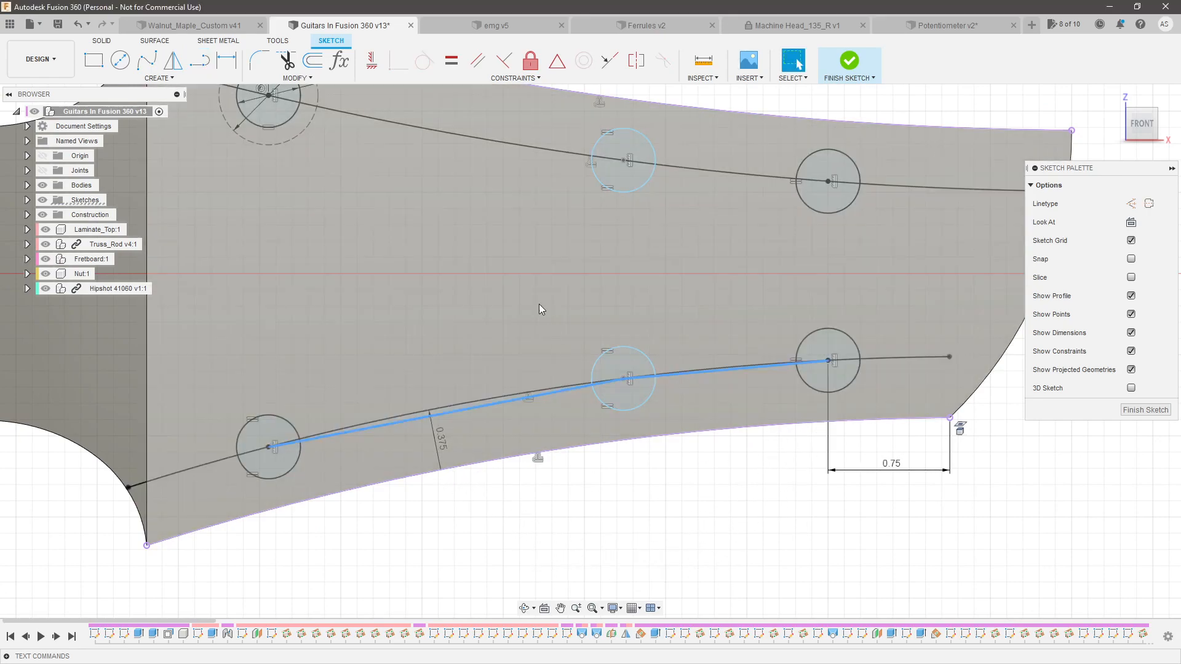
Convert the two center-to-center lines to construction geometry and constrain them to equal length
click(451, 139)
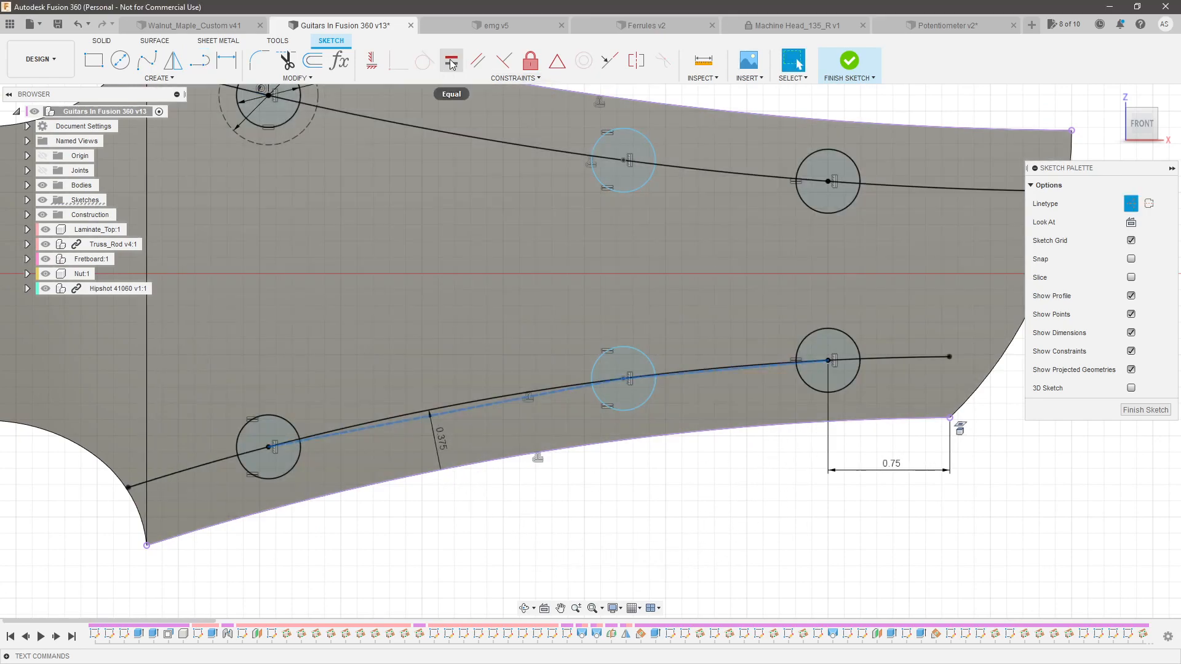
click(451, 60)
scroll(723, 408, down, 3)
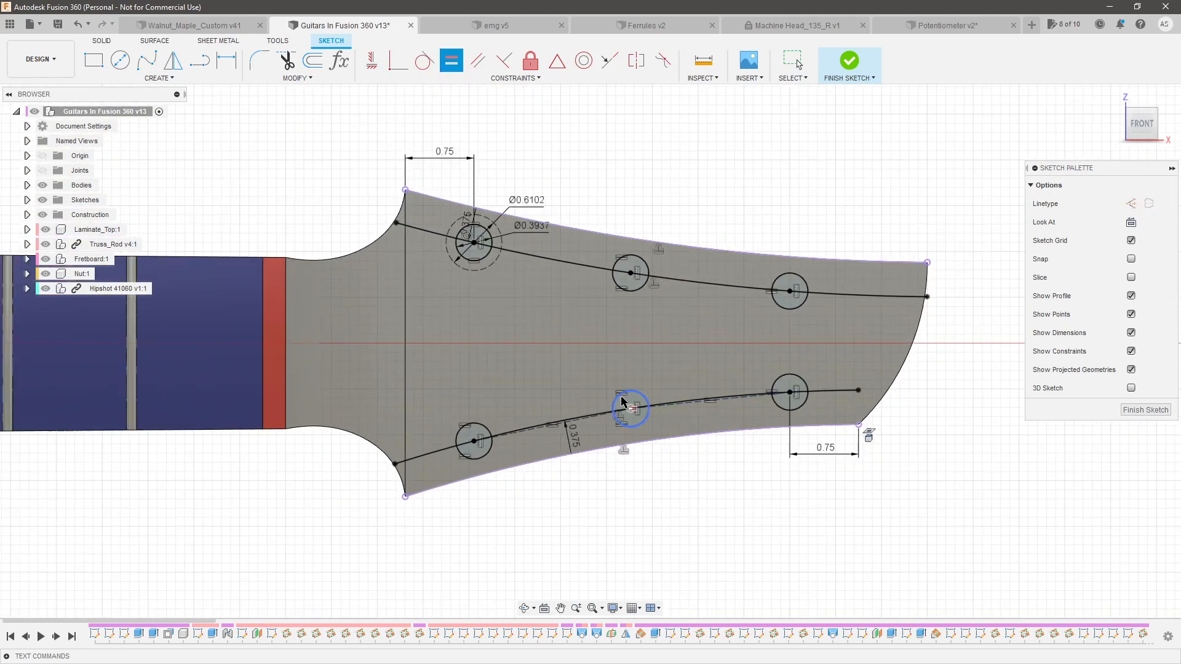
scroll(621, 393, up, 2)
key(Escape)
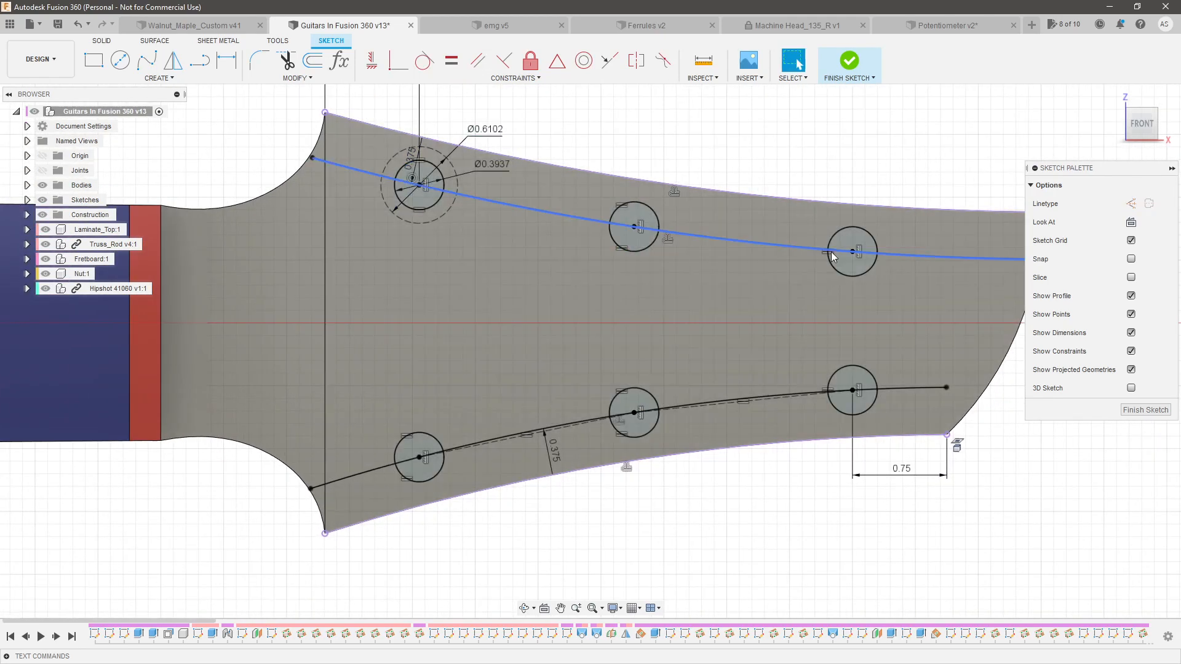
Inspect the tuner hole layout and the whole guitar, finishing with a front view of the body
scroll(603, 360, down, 3)
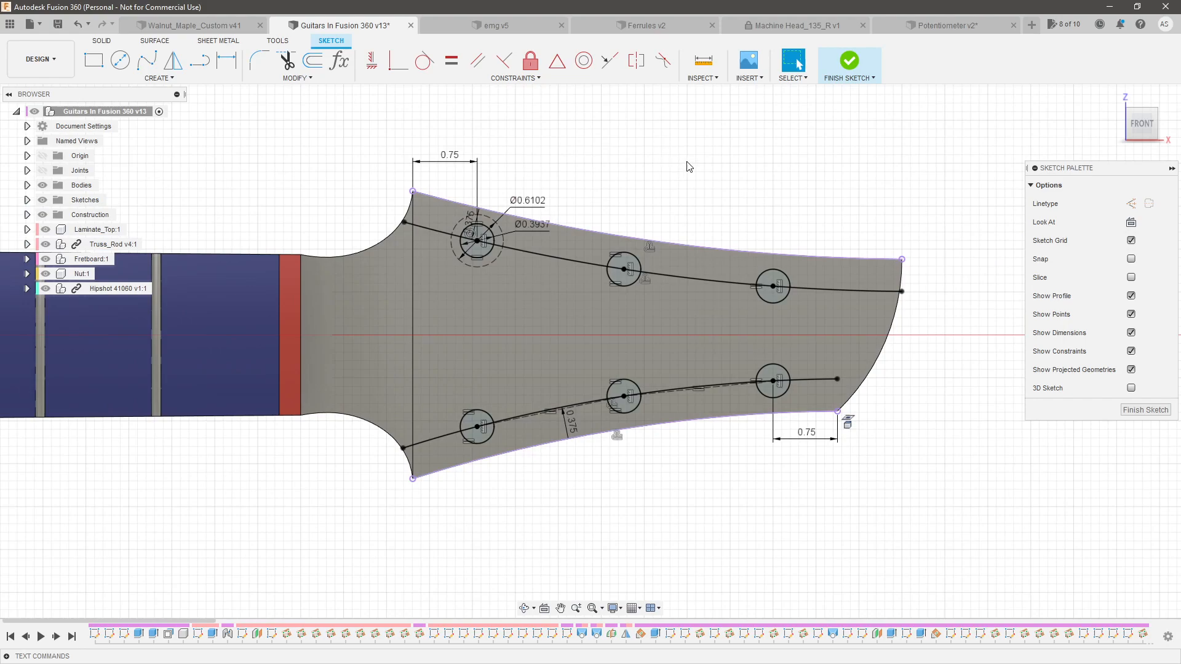
scroll(849, 372, down, 3)
scroll(621, 345, up, 2)
shift+middle_drag(621, 346, 501, 388)
scroll(589, 349, down, 4)
scroll(652, 419, down, 3)
shift+middle_drag(354, 351, 584, 329)
scroll(292, 339, up, 5)
scroll(652, 325, down, 4)
shift+middle_drag(682, 321, 753, 331)
scroll(855, 369, down, 3)
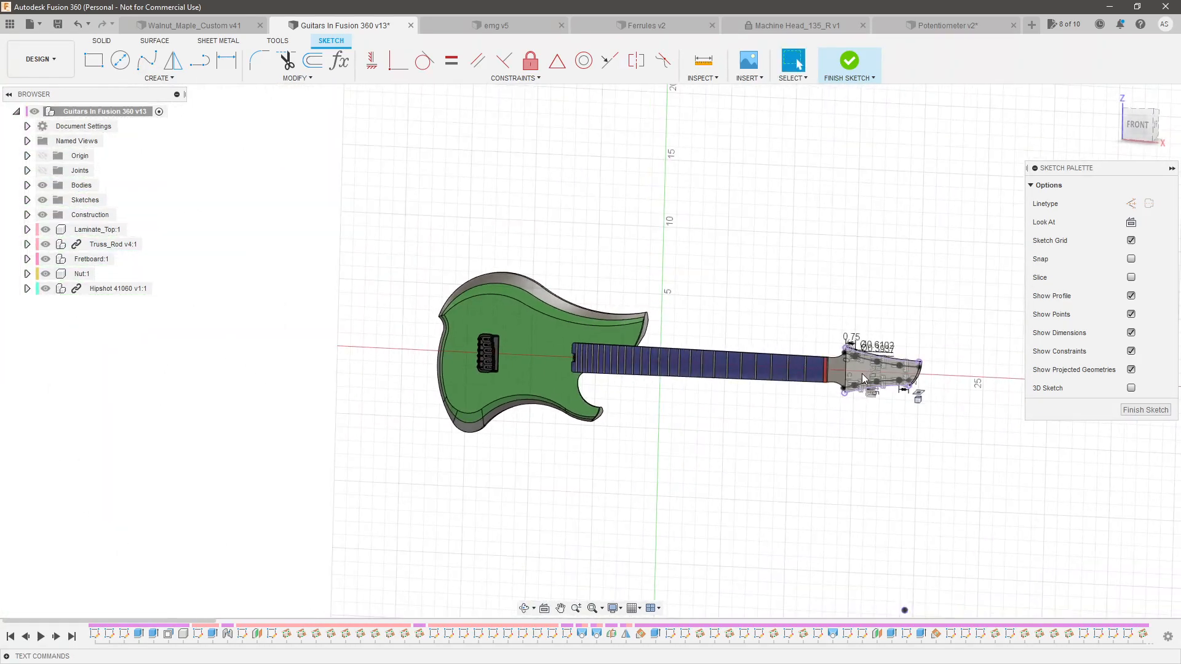
scroll(598, 336, up, 5)
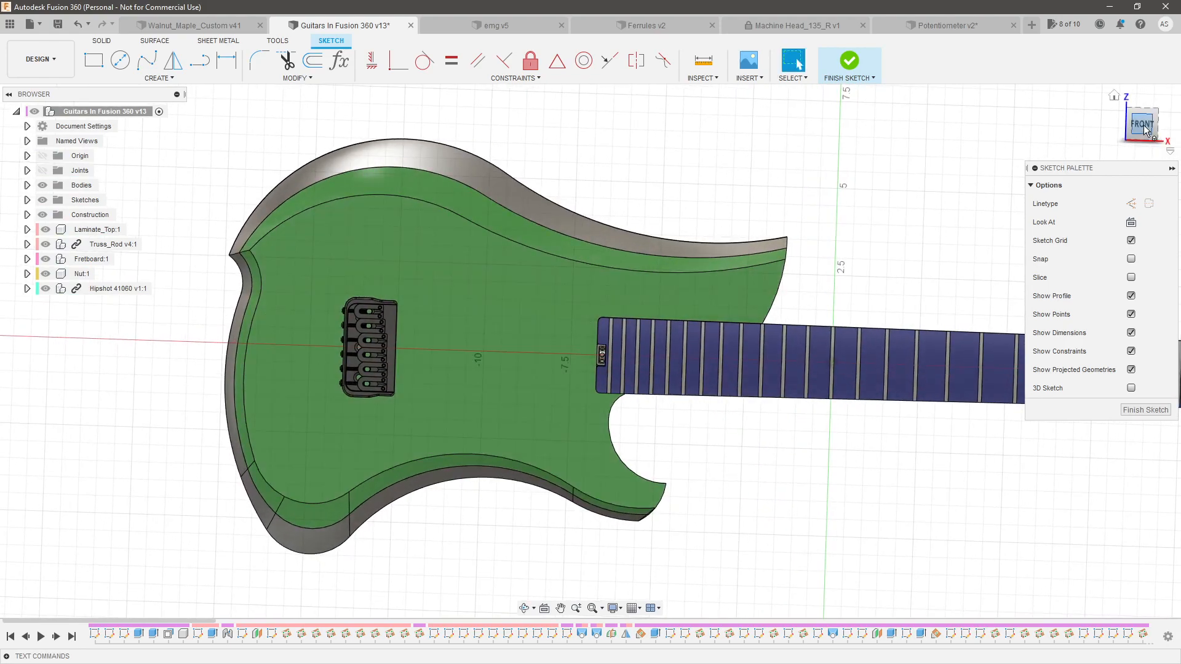
click(1143, 124)
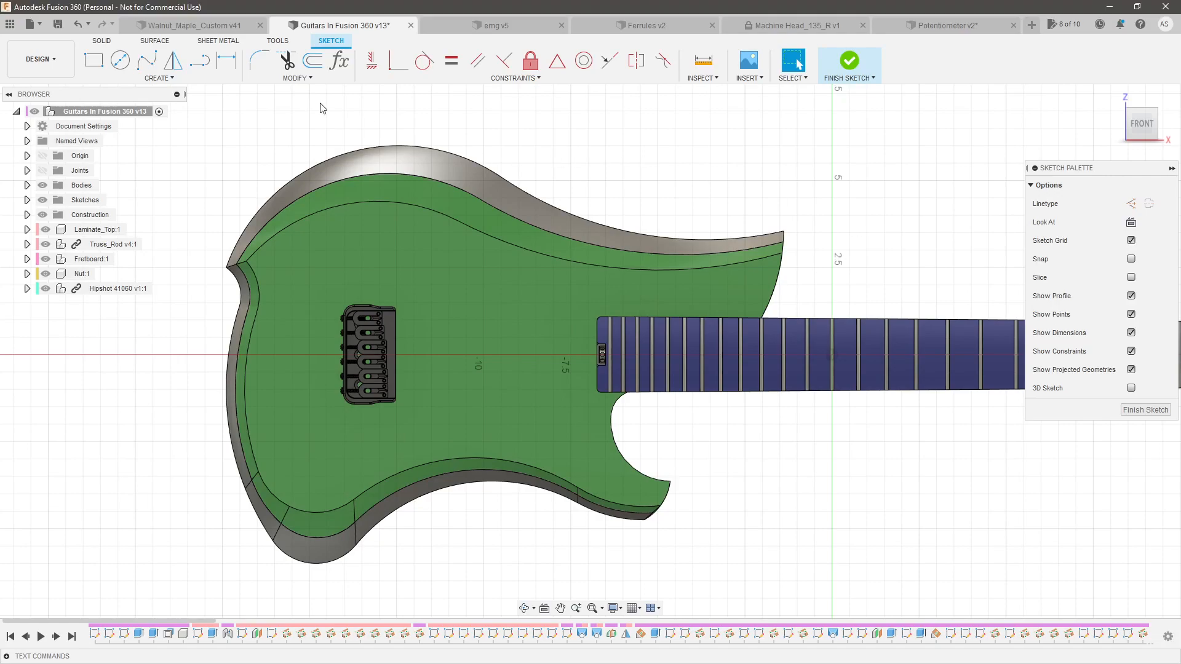
Switch to the browser and examine the EMG mounting ring, pickup and humbucker cutout dimensions in the two instruction PDFs
key(alt+Tab)
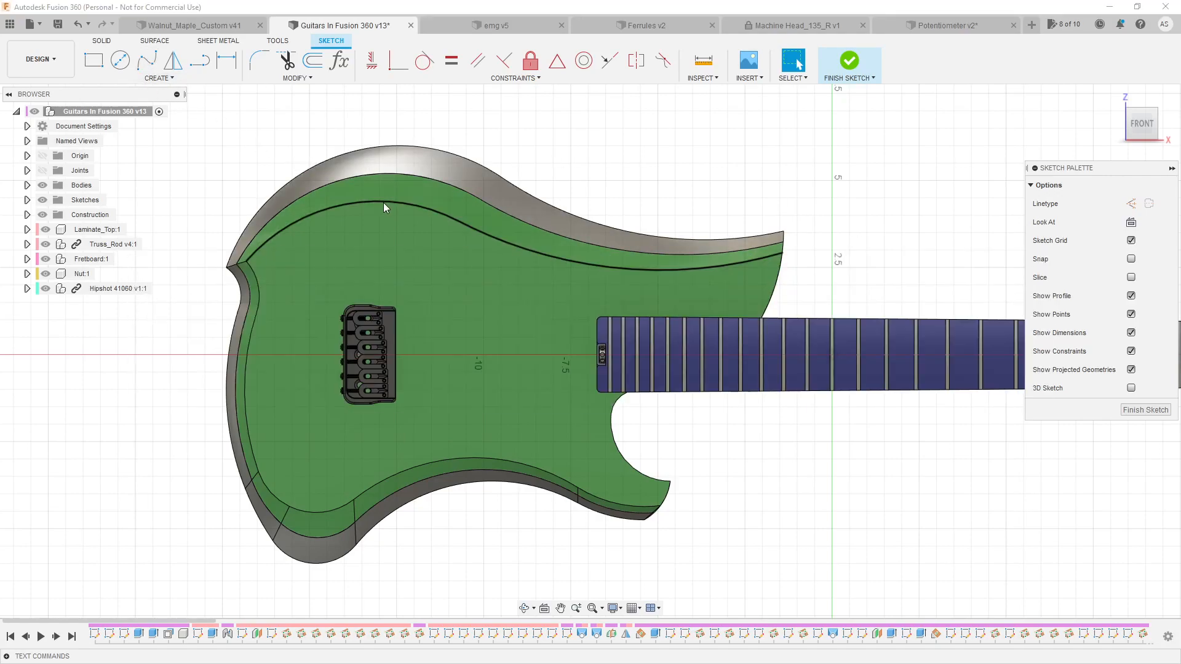
key(alt+Tab)
key(alt+Tab)
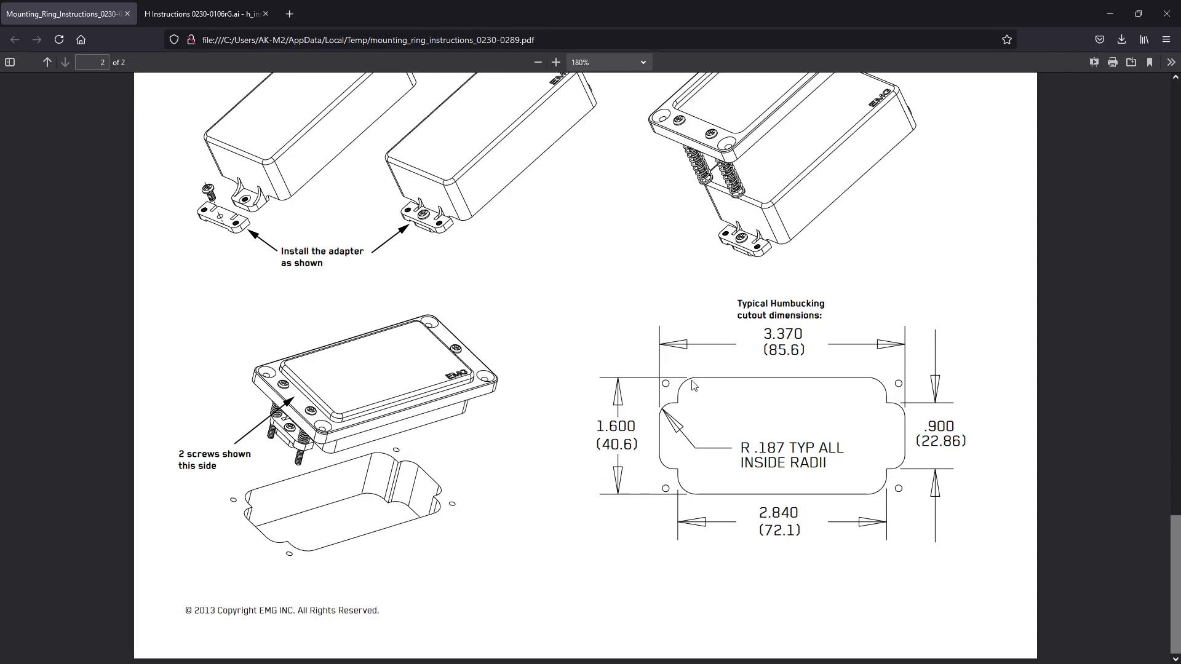
scroll(693, 442, up, 15)
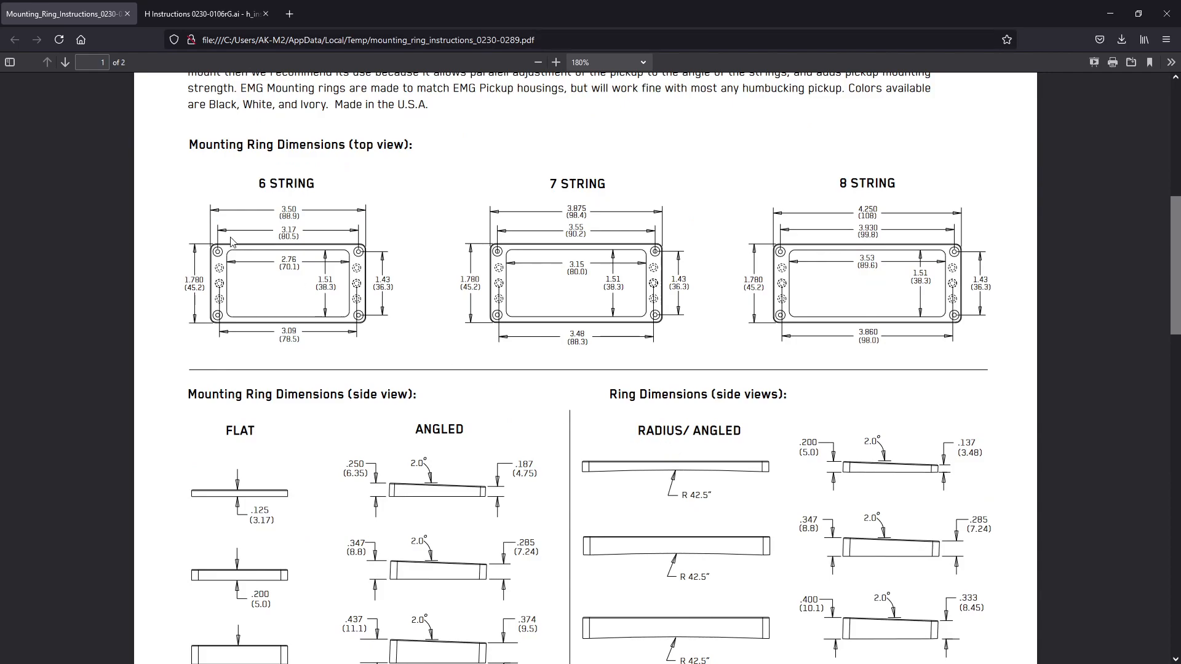
click(233, 20)
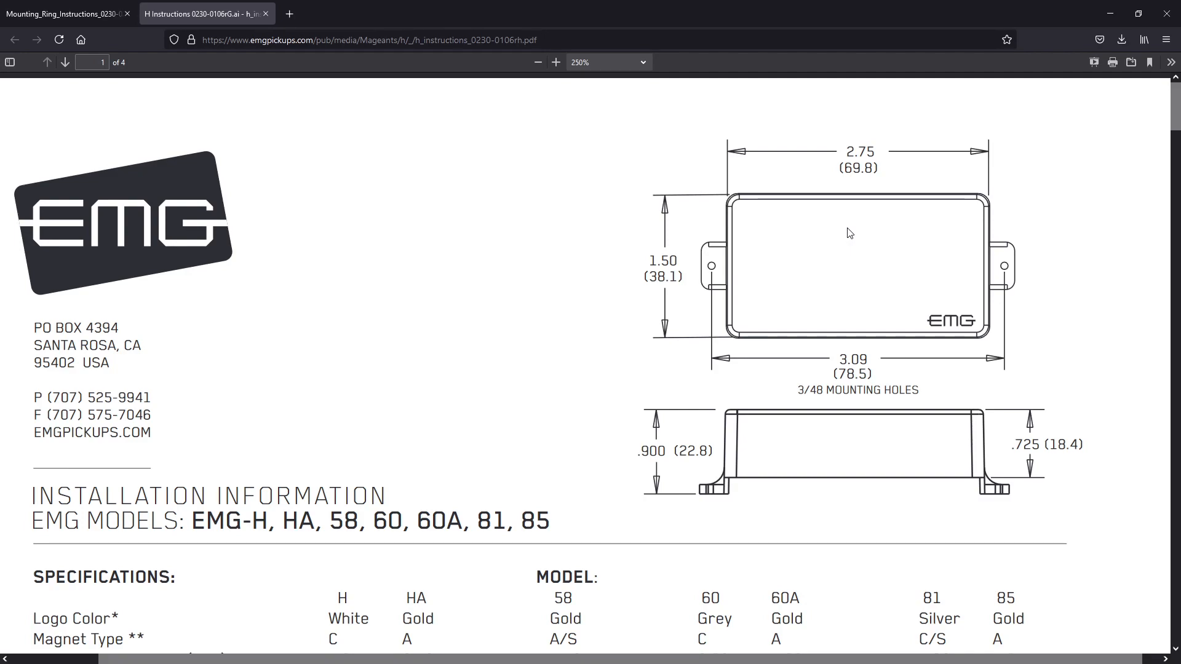
click(59, 9)
scroll(631, 322, down, 10)
scroll(662, 389, down, 10)
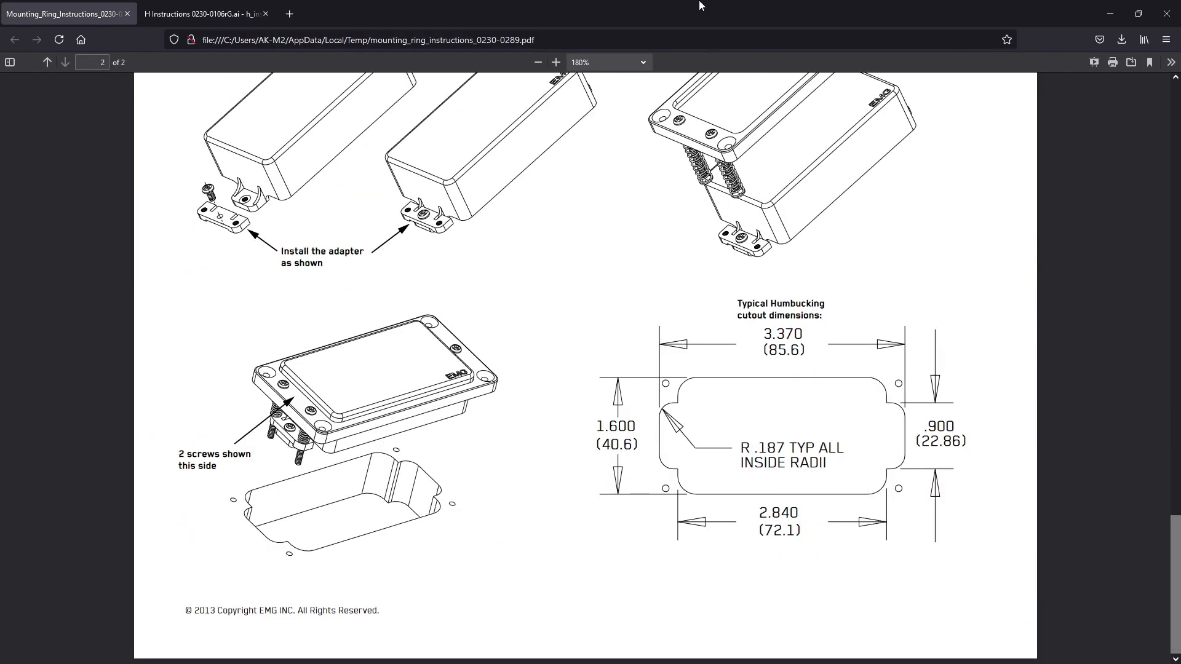
Switch back to Fusion 360 and sketch two overlapping rectangles between bridge and fretboard, one wider and one narrower but taller
key(alt+Tab)
key(alt+Tab)
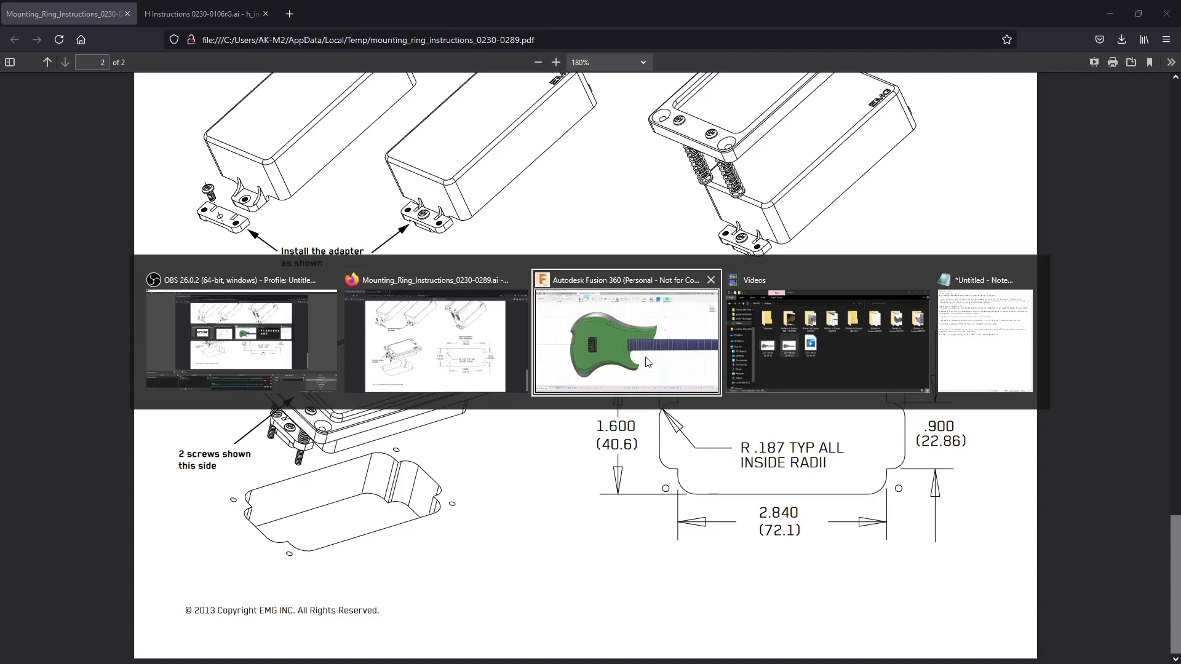
click(648, 362)
click(120, 62)
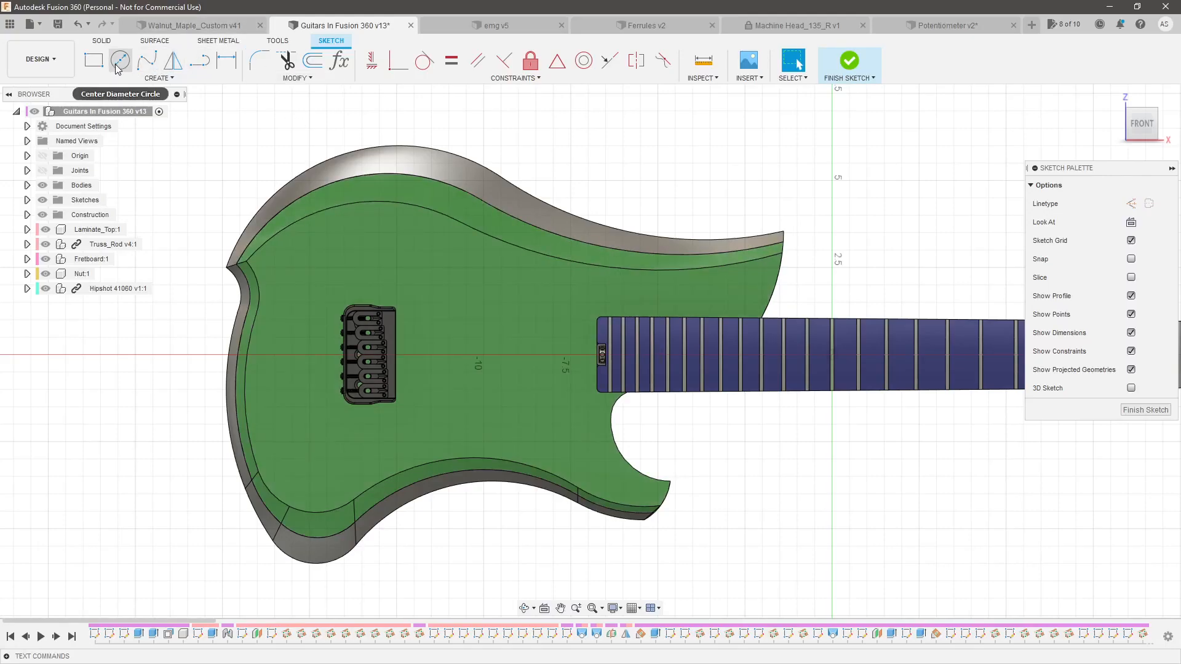
key(r)
scroll(518, 298, up, 5)
click(512, 265)
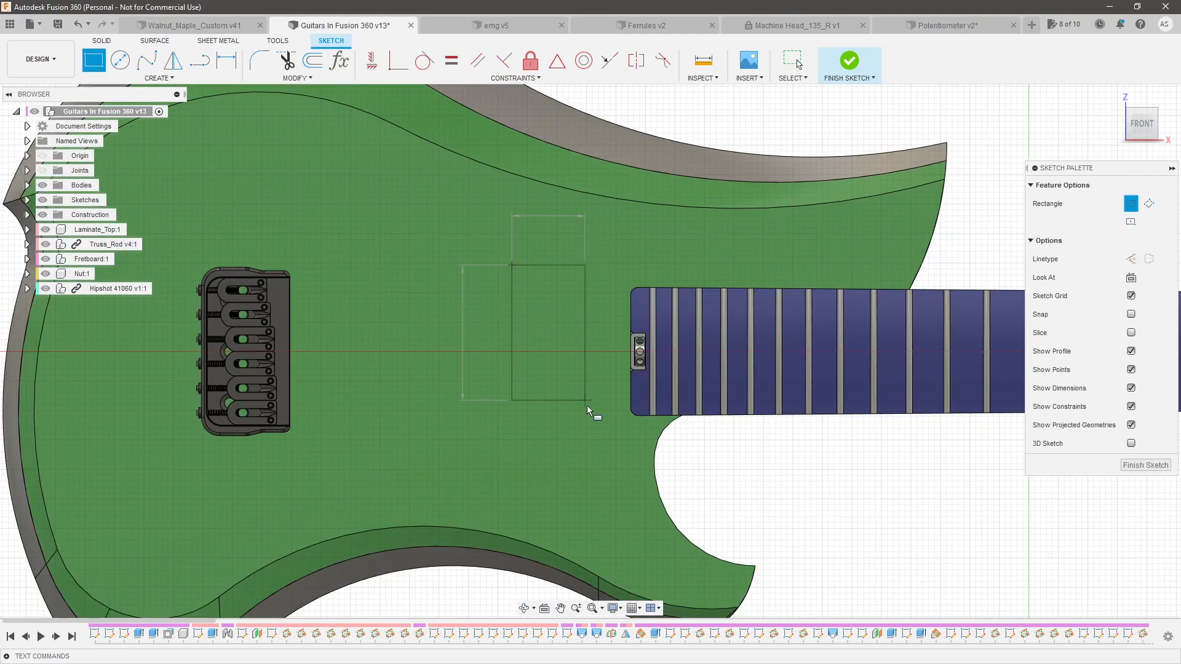
click(595, 430)
click(530, 250)
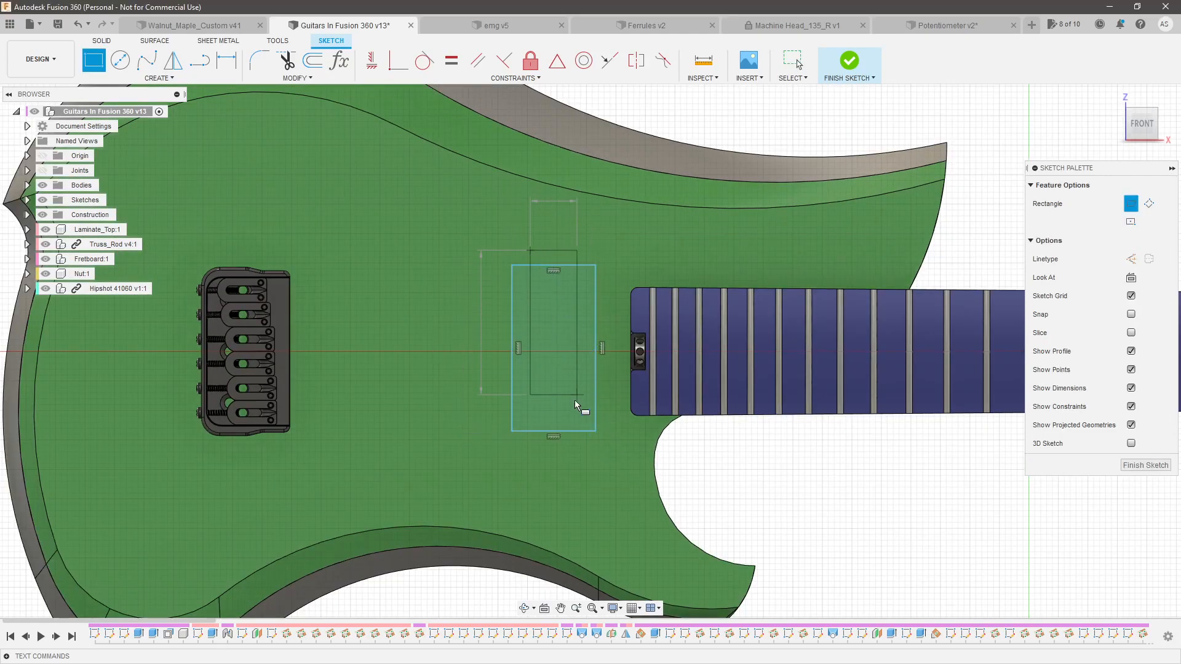
click(573, 448)
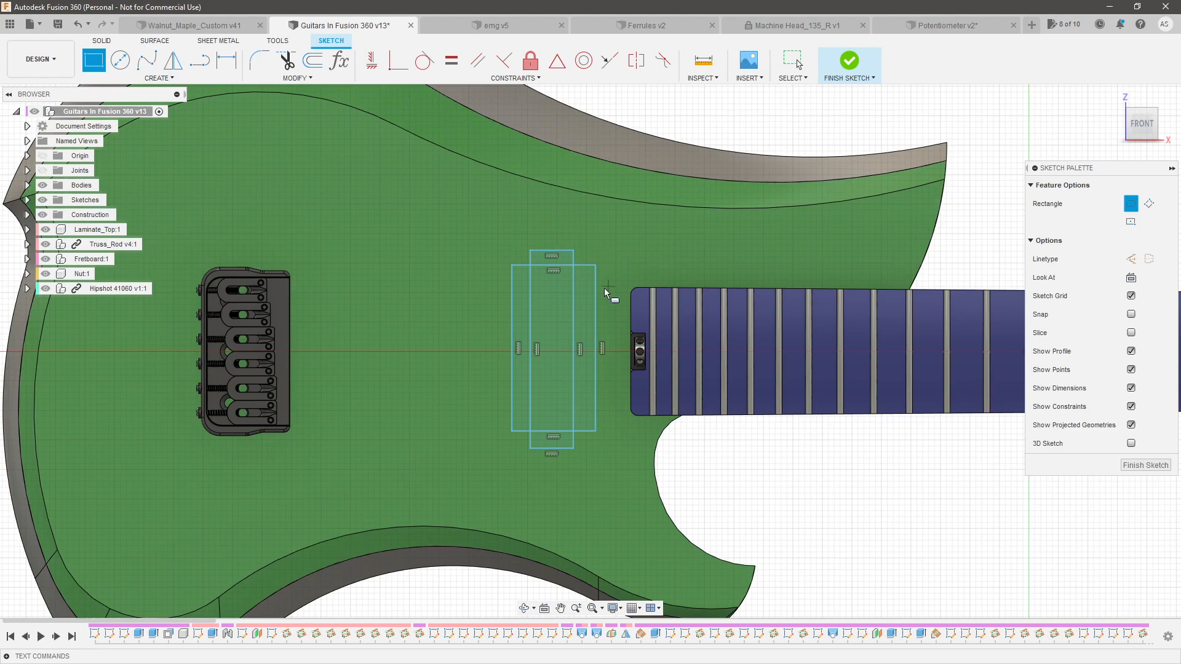
scroll(608, 286, up, 3)
key(Escape)
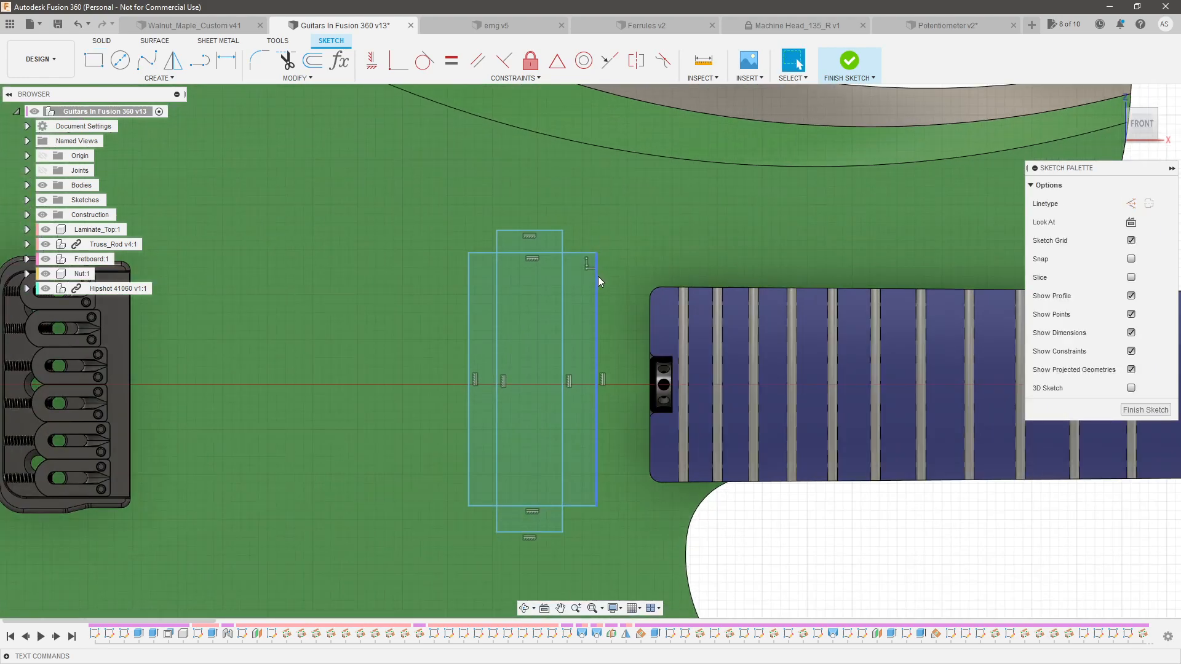
Dimension the gap between the wide rectangle's near edge and the fretboard end and set it to 0.5 in
key(p)
key(d)
click(596, 297)
click(648, 315)
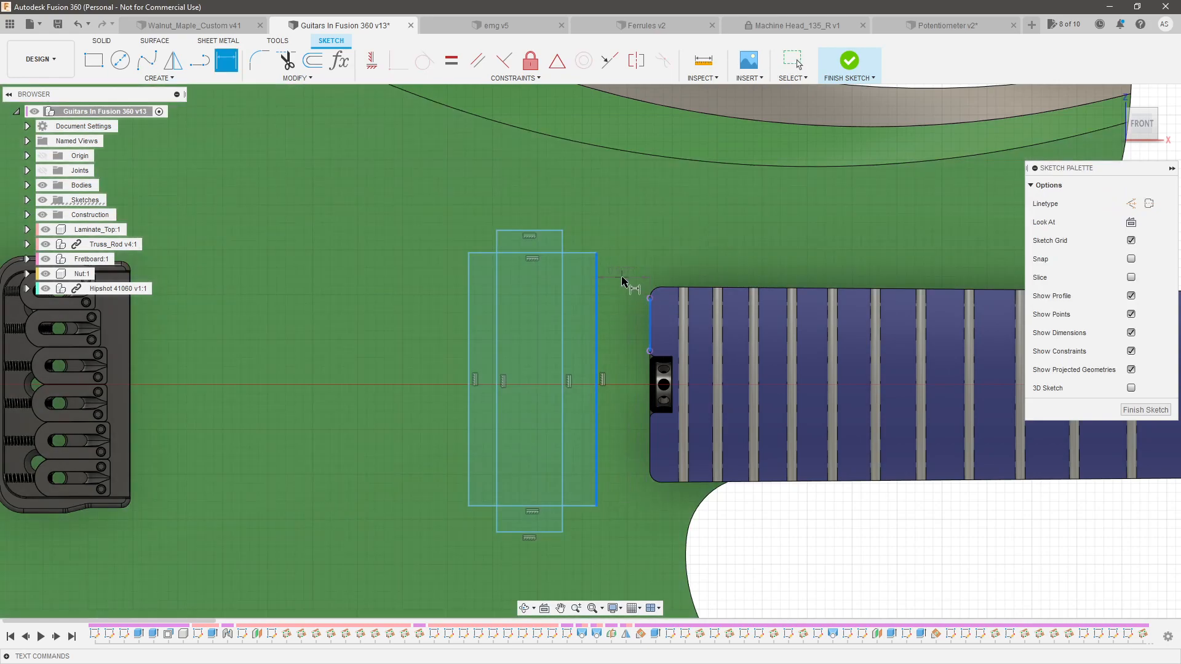
click(626, 282)
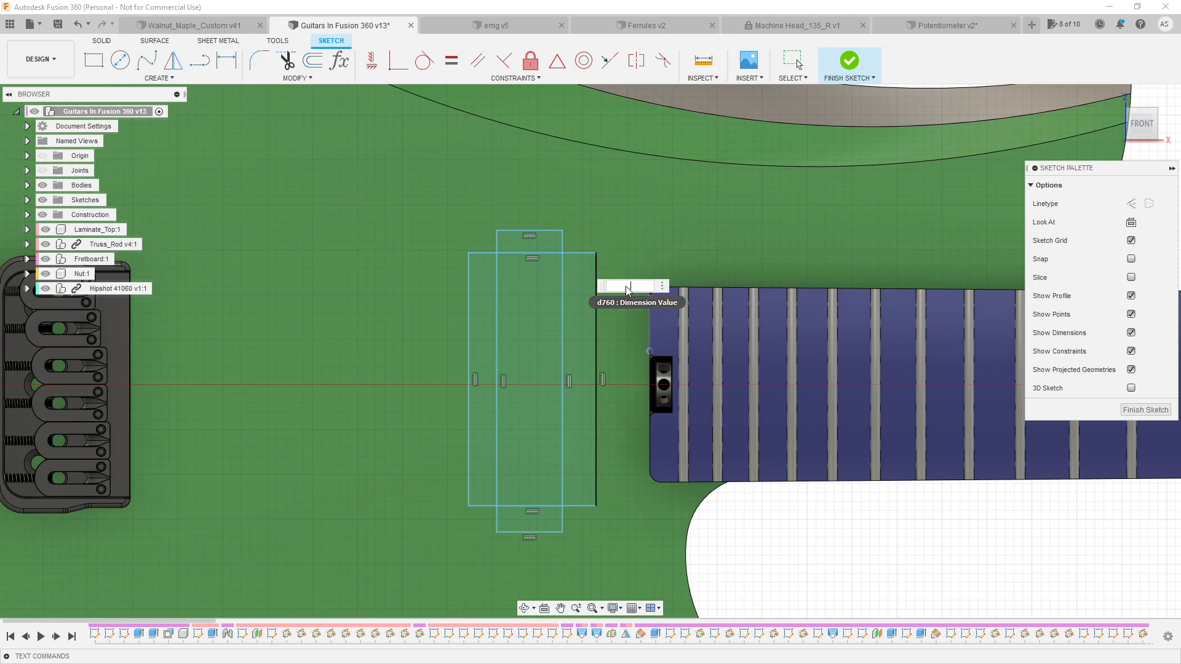
key(Return)
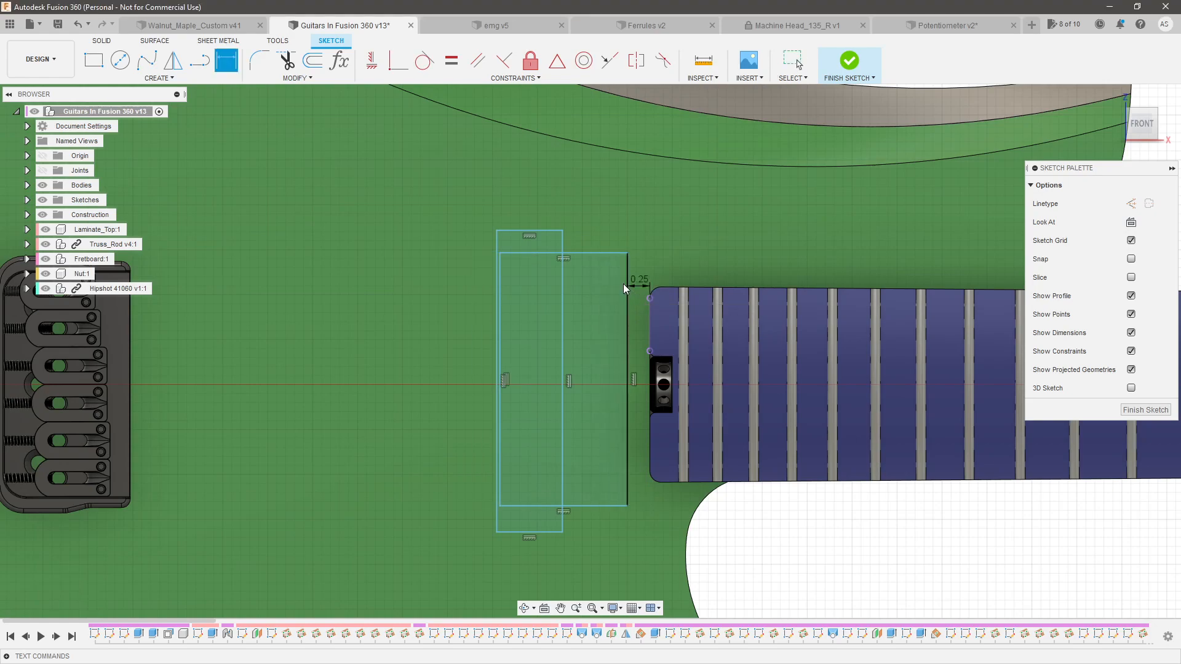
double_click(640, 284)
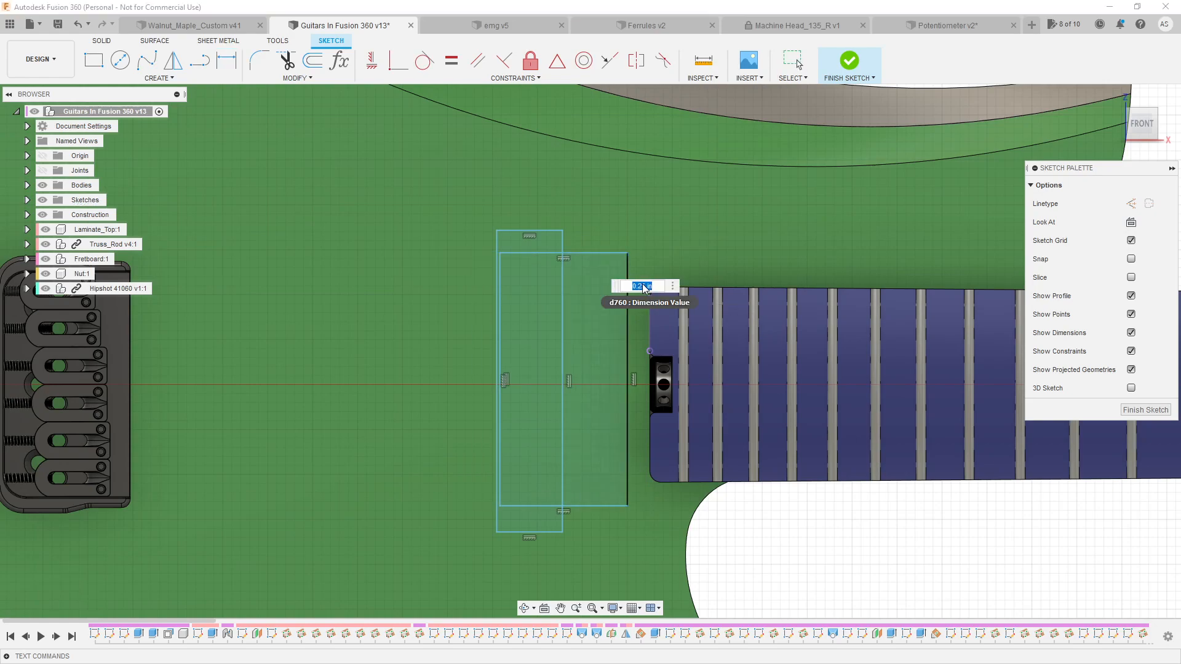
text(0.5)
key(Return)
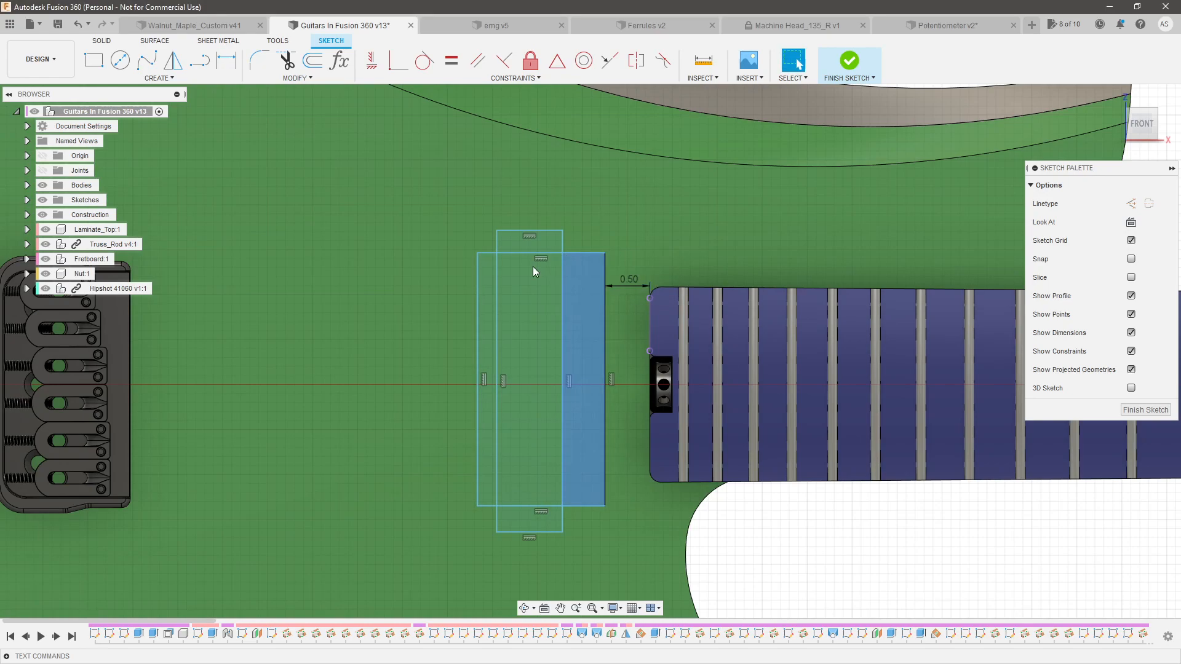
click(199, 59)
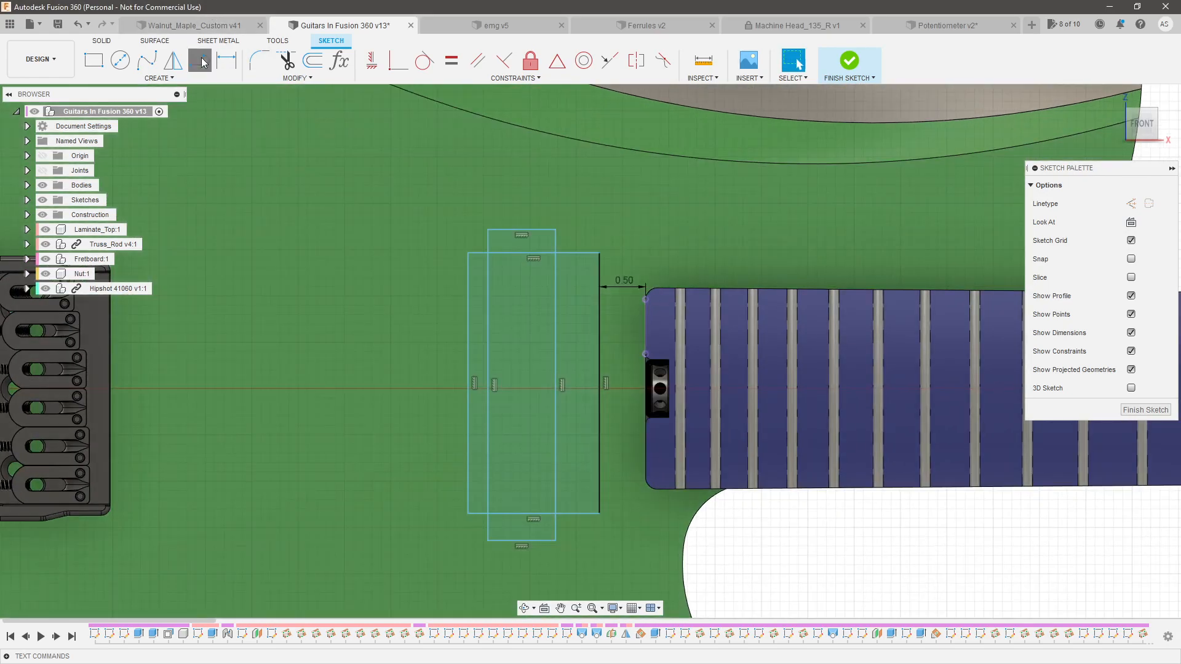
click(521, 230)
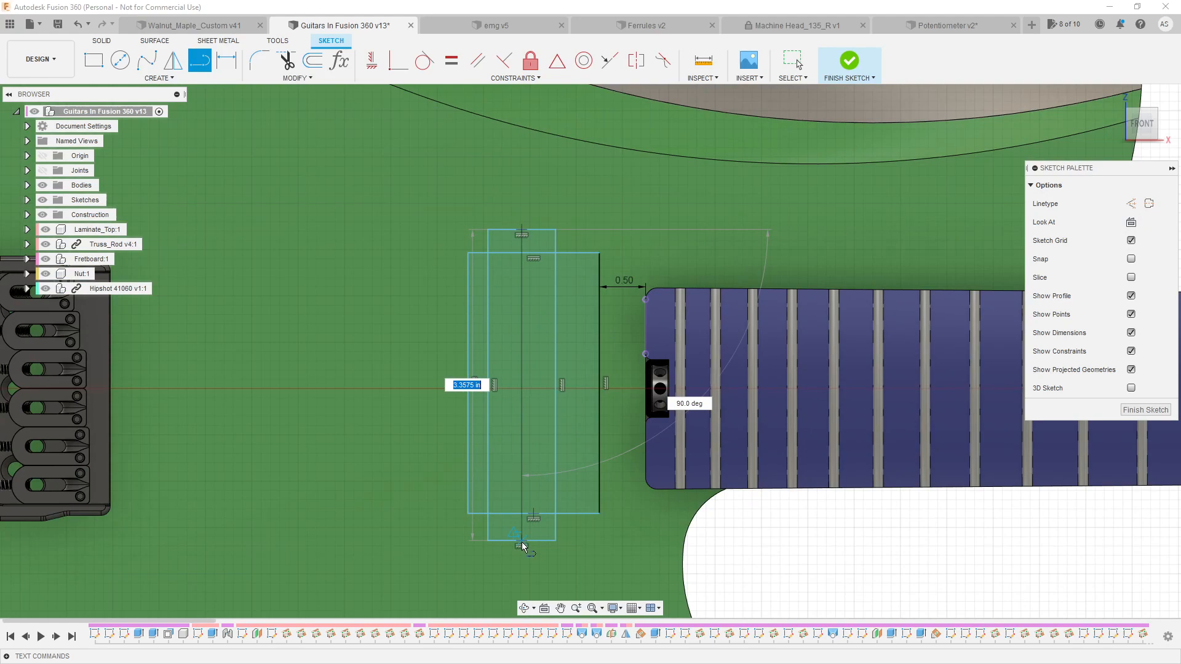
key(Escape)
Delete both overlapping pickup rectangles from the sketch
double_click(556, 410)
key(Delete)
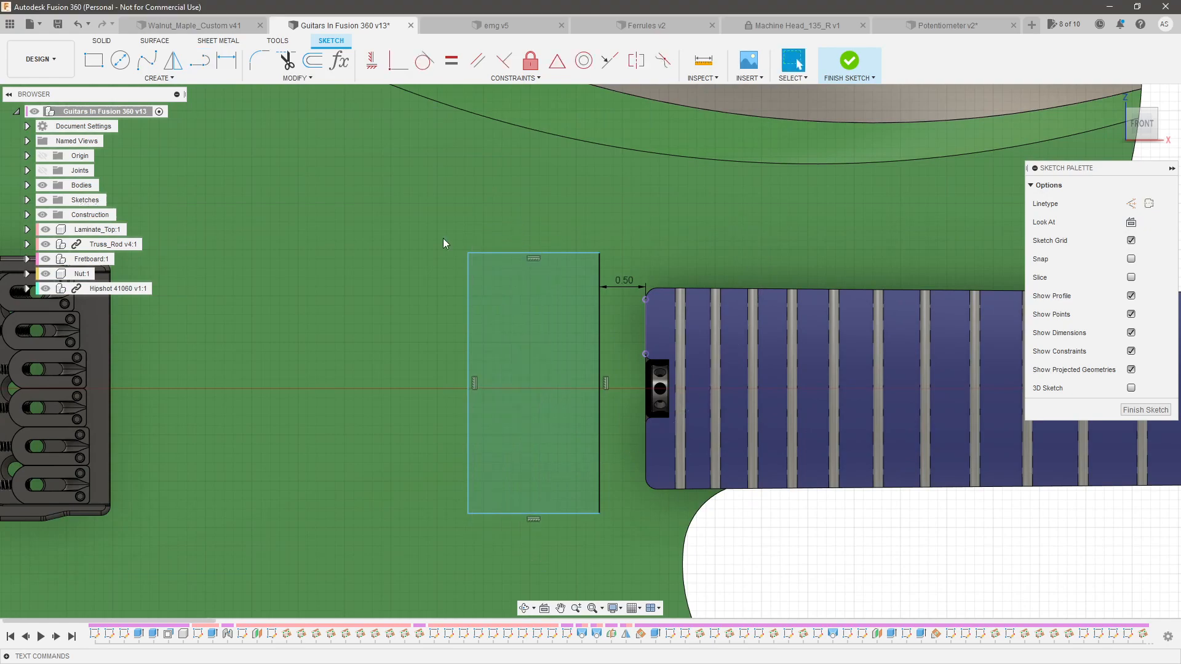
double_click(599, 309)
key(Delete)
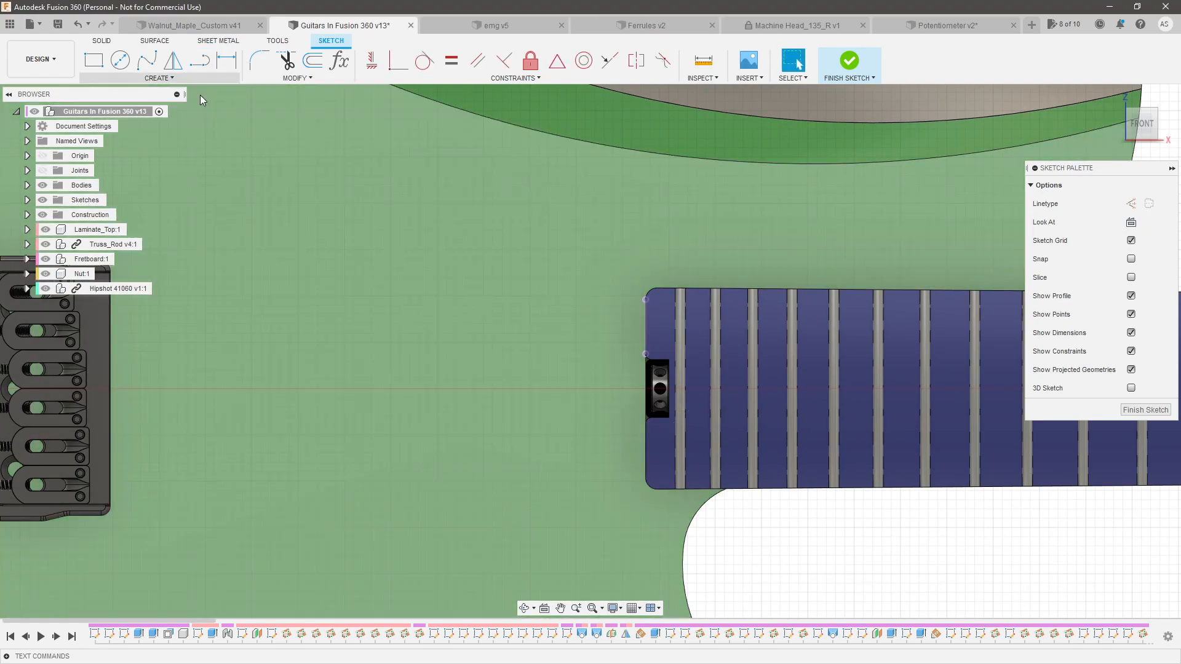
Sketch two center rectangles sharing one center point between bridge and fretboard, one wide and one narrower but taller
click(159, 78)
mouse_move(160, 107)
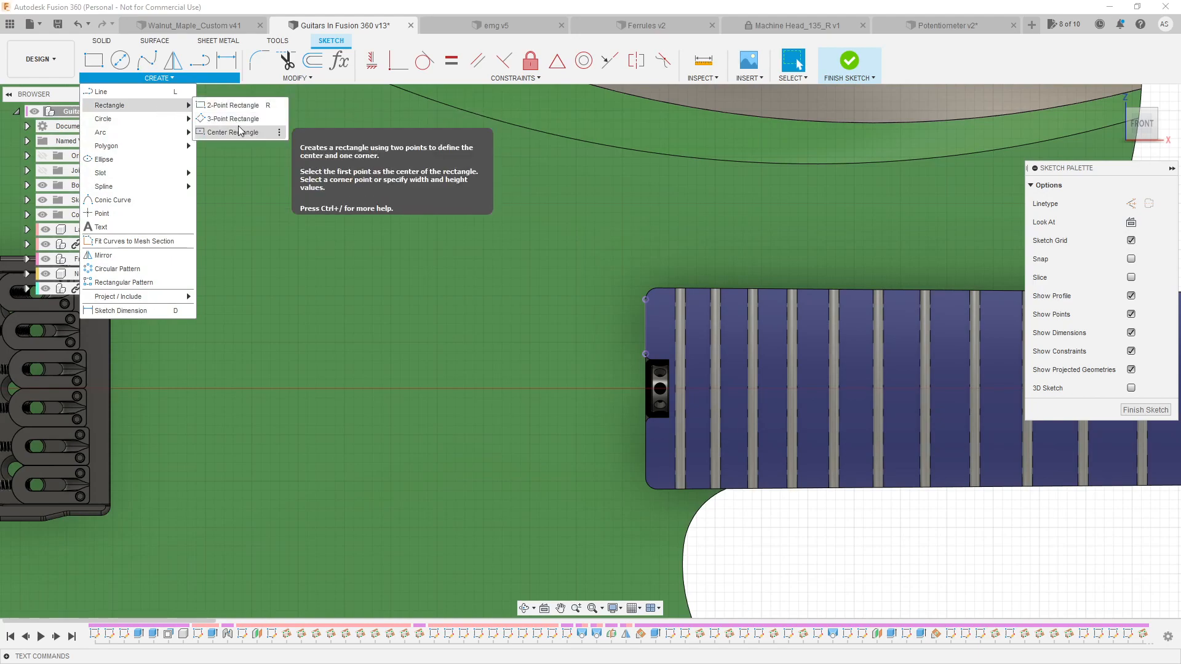
click(238, 125)
click(558, 388)
click(608, 249)
click(558, 388)
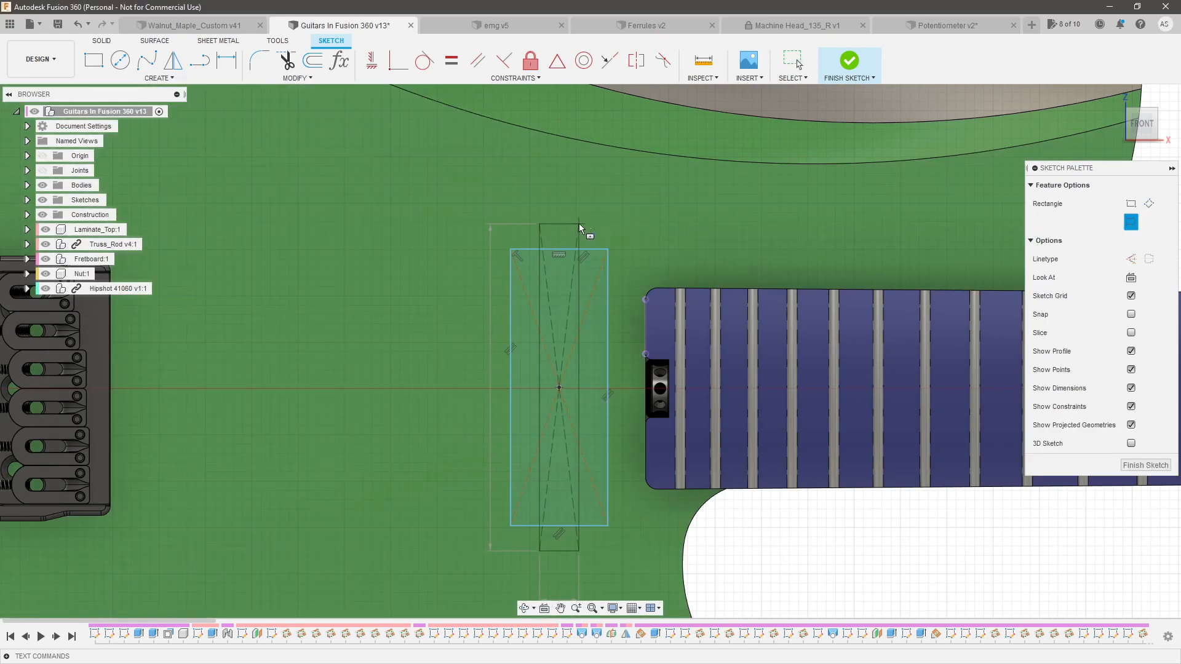
click(578, 224)
key(Escape)
Set the distance from the wide center rectangle's near edge to the fretboard end to 0.5 in
click(609, 311)
key(d)
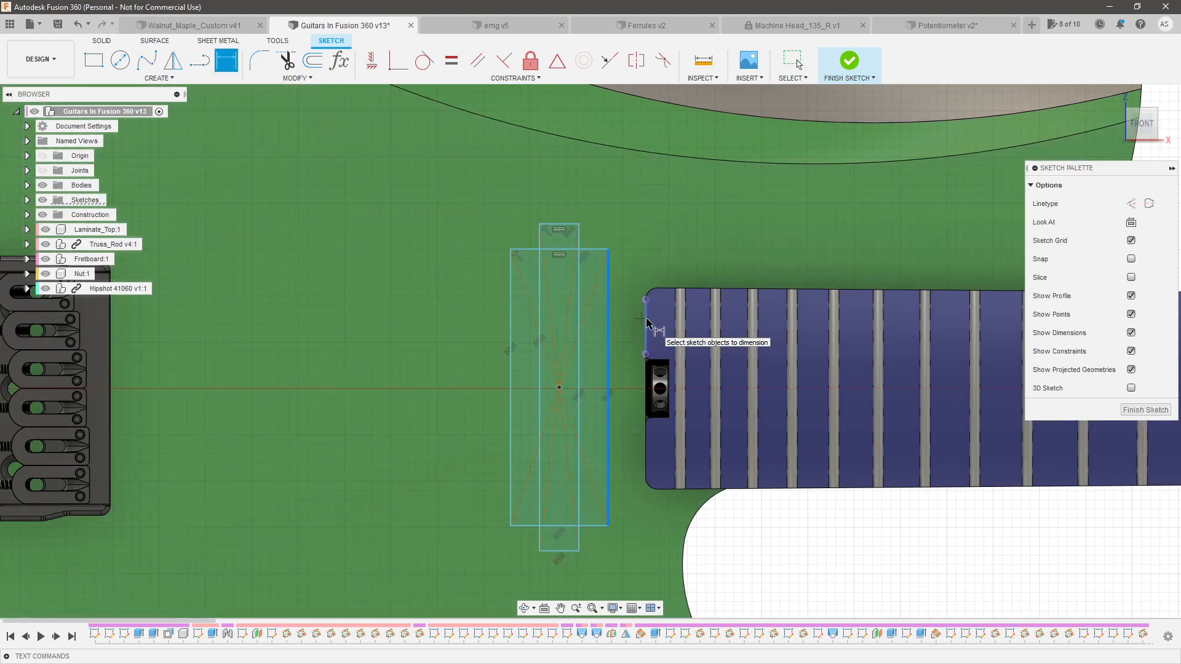
click(632, 269)
text(0.5)
key(Return)
key(Escape)
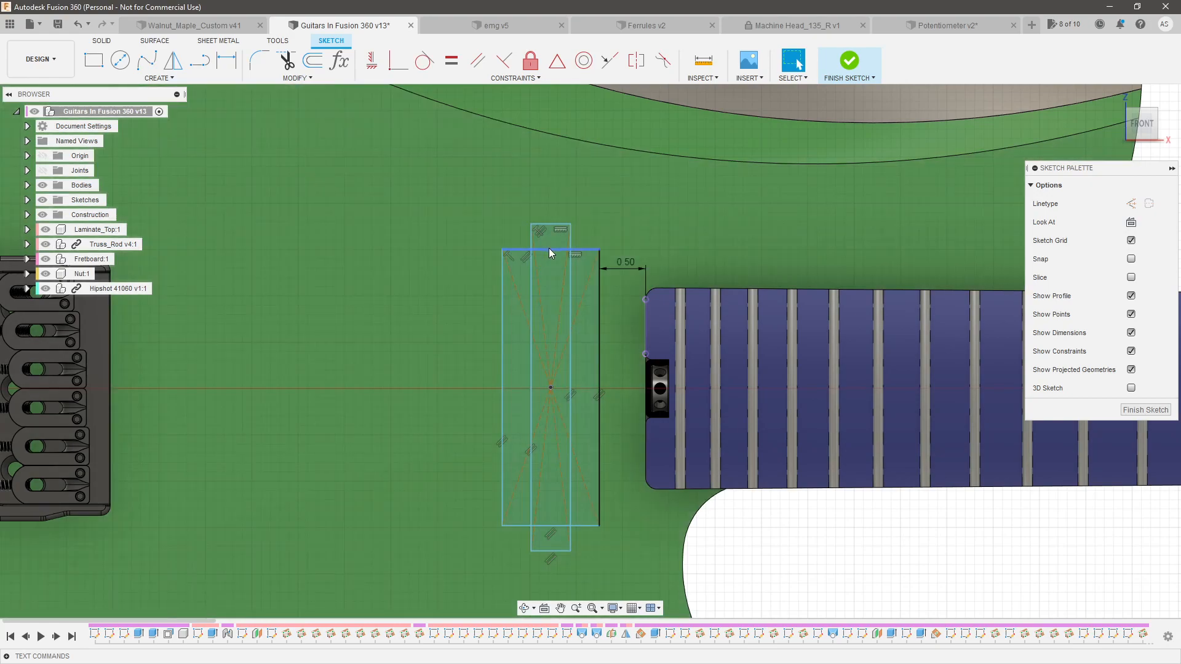
Set the wide rectangle's width to 1.6 in, checking the humbucker cutout drawing in the browser's mounting ring PDF
key(d)
click(549, 249)
click(548, 206)
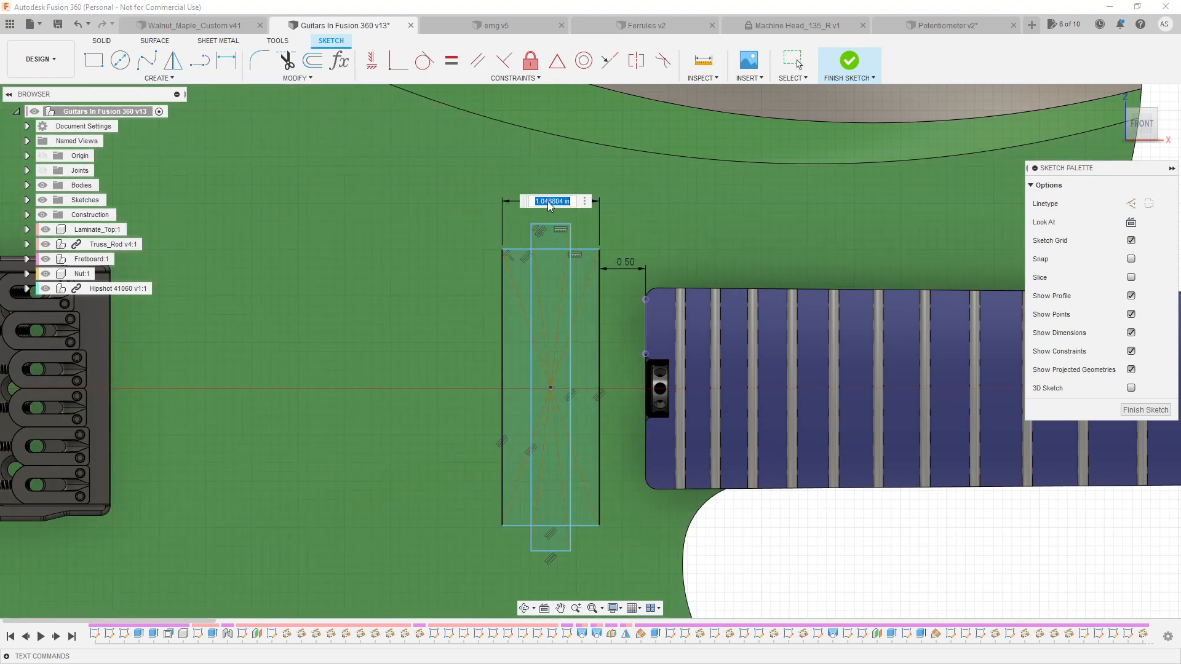
key(alt+Tab)
key(alt+Tab)
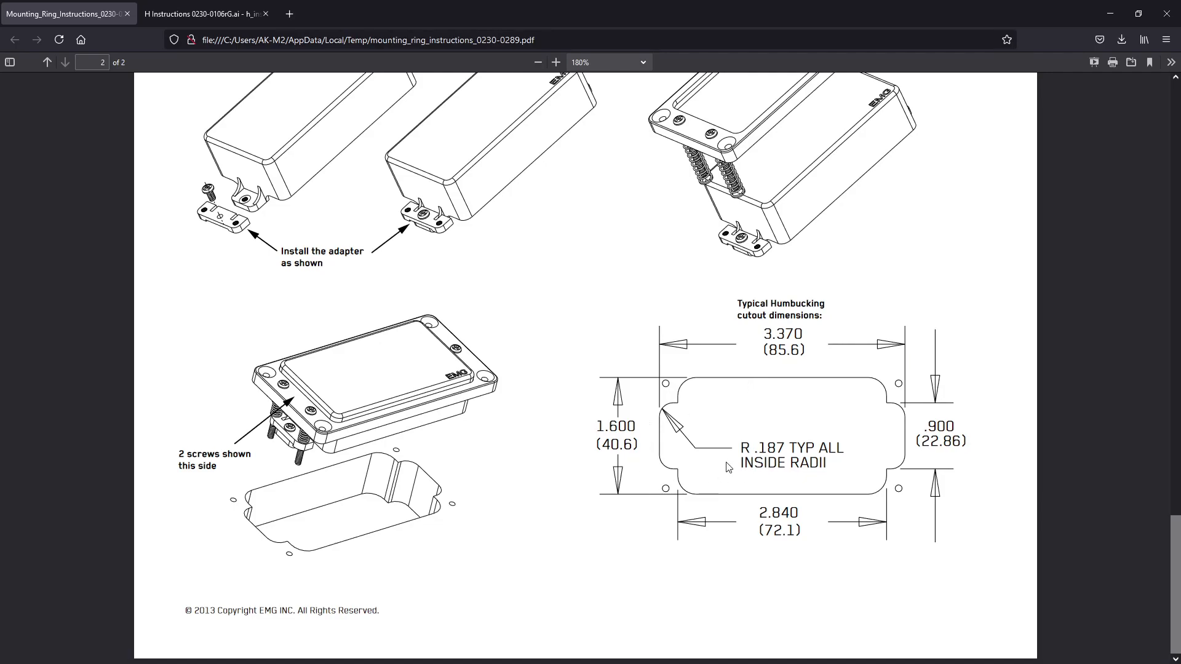
key(alt+Tab)
text(1.6)
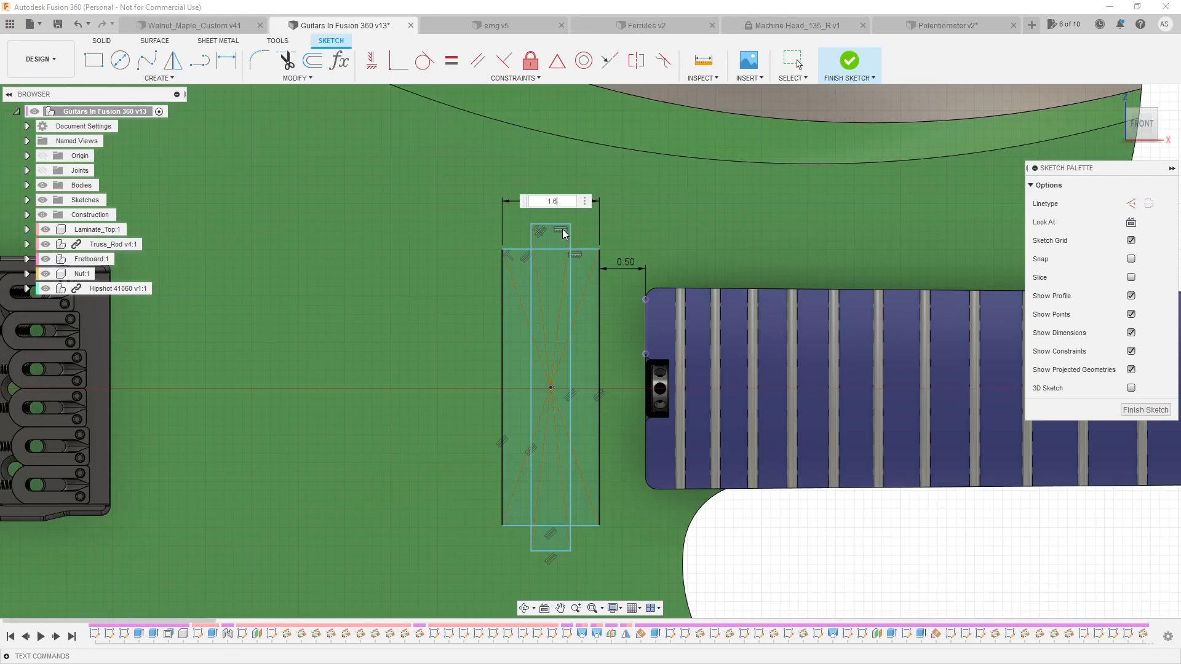
key(Return)
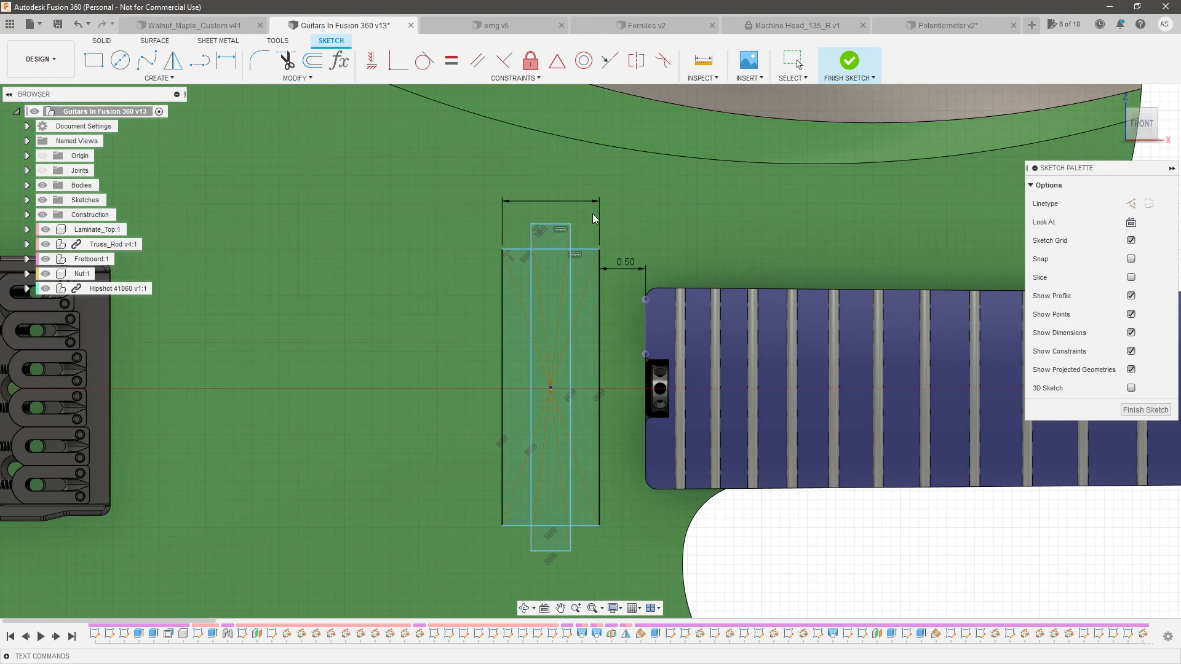
Check the cutout length in the PDF and set the wide rectangle's height to 3.375 in
key(alt+Tab)
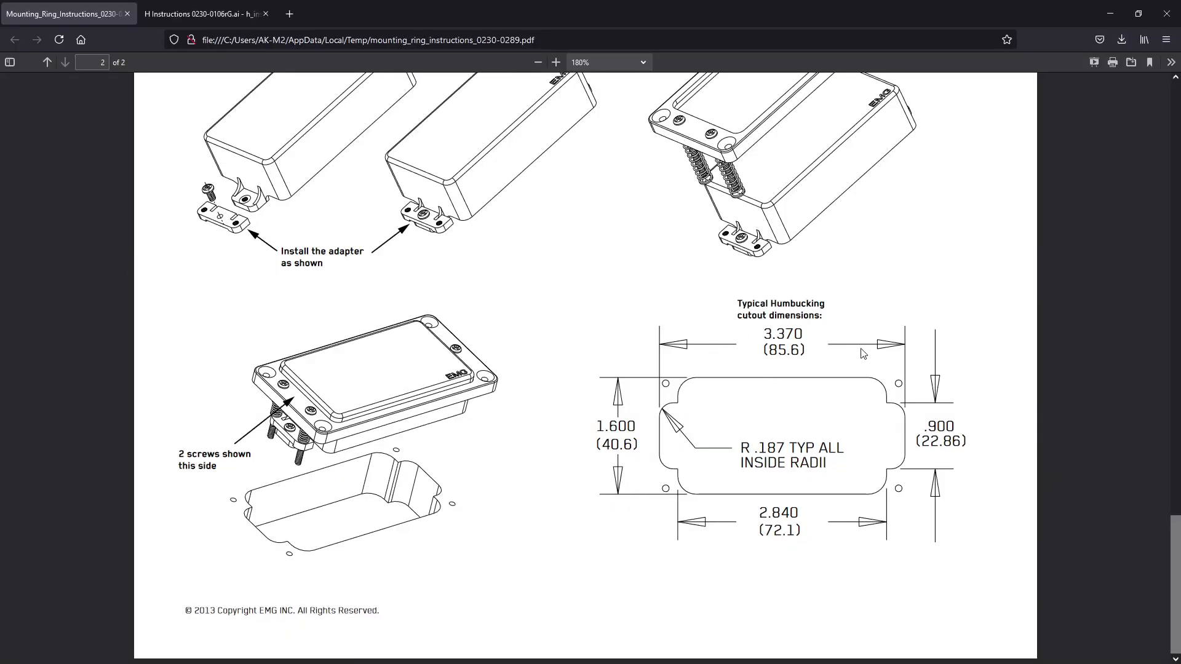
key(alt+Tab)
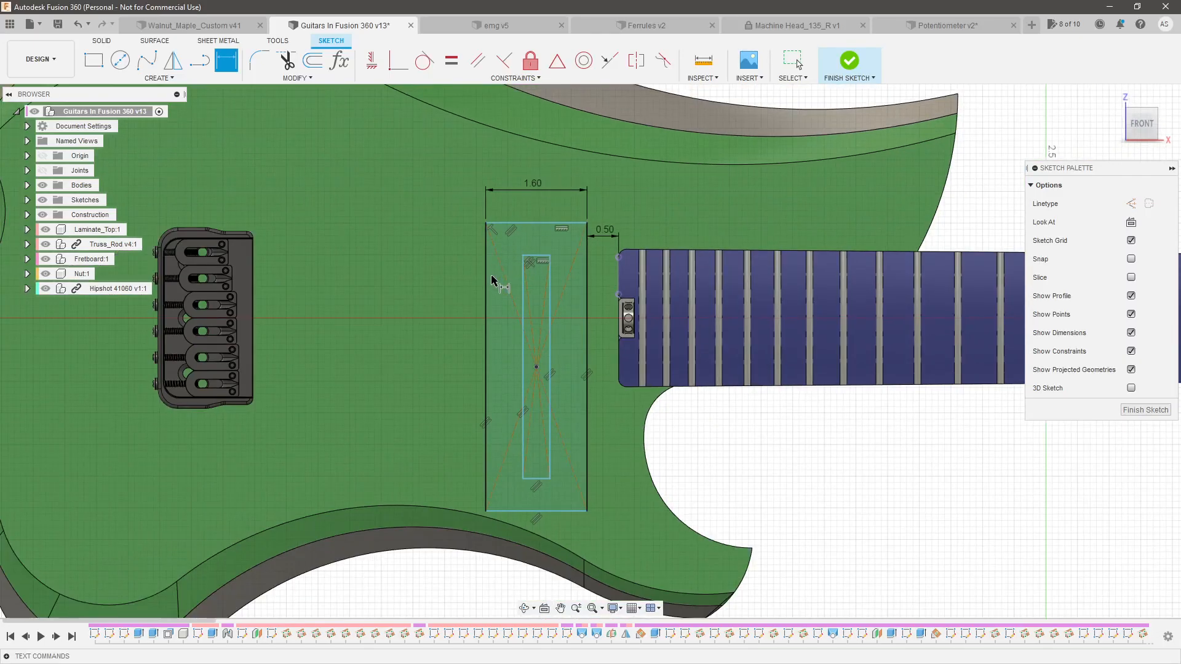
click(486, 280)
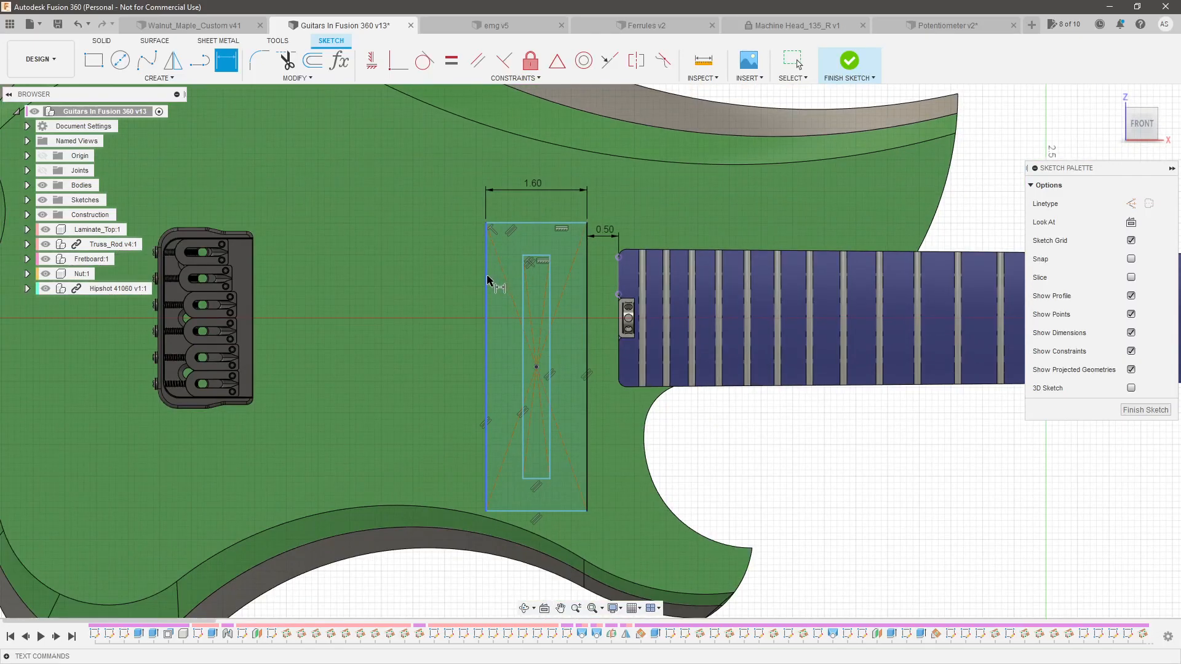
click(418, 334)
text(3)
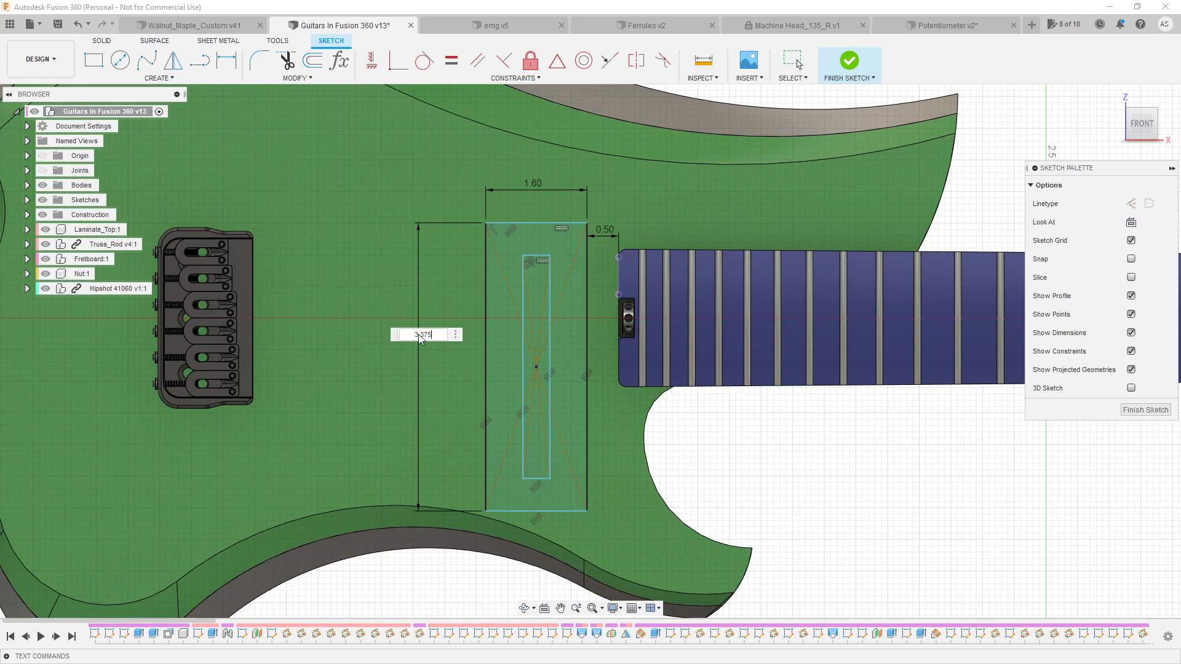
text(.37)
key(Return)
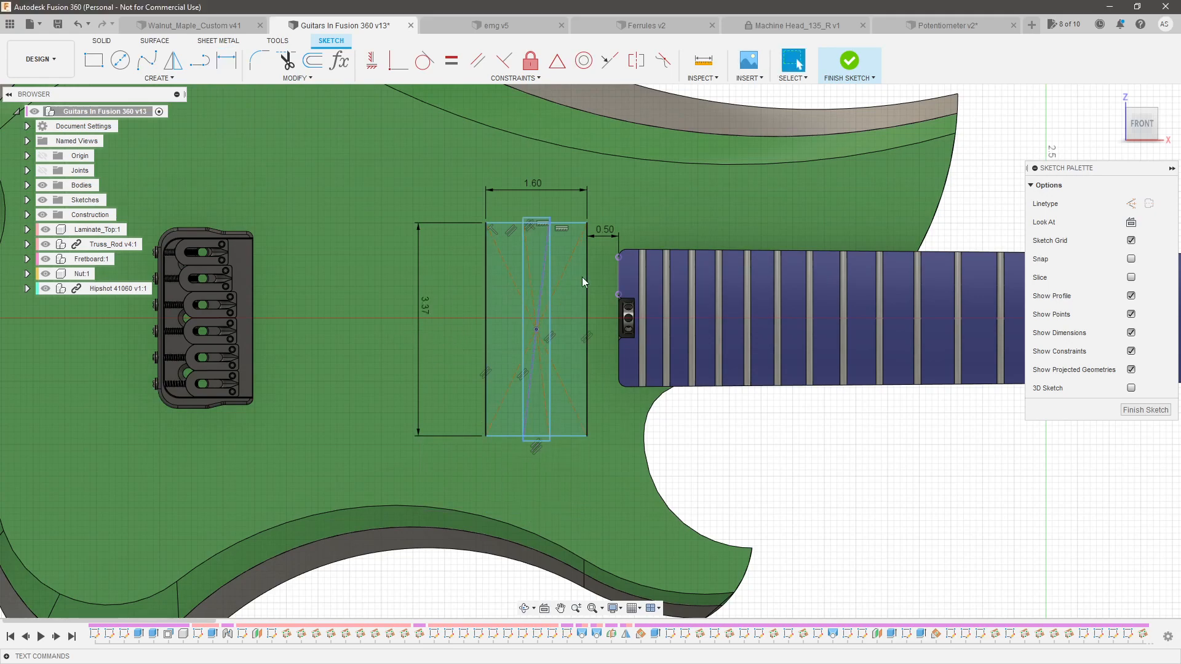
key(Escape)
Project the short fretboard end edge beside the truss rod opening into the sketch
scroll(580, 341, up, 5)
scroll(624, 305, up, 3)
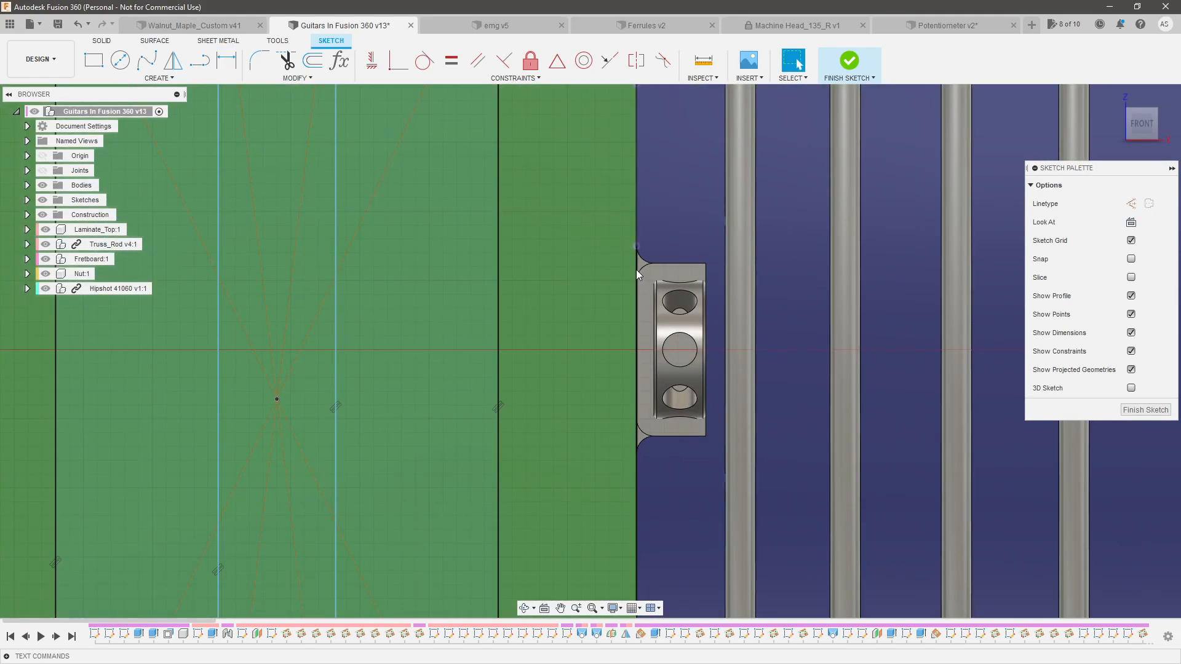
click(635, 271)
key(p)
key(Return)
Draw a construction line from the rectangles' center to the midpoint of the fretboard end and constrain it horizontal
click(199, 60)
scroll(492, 323, down, 2)
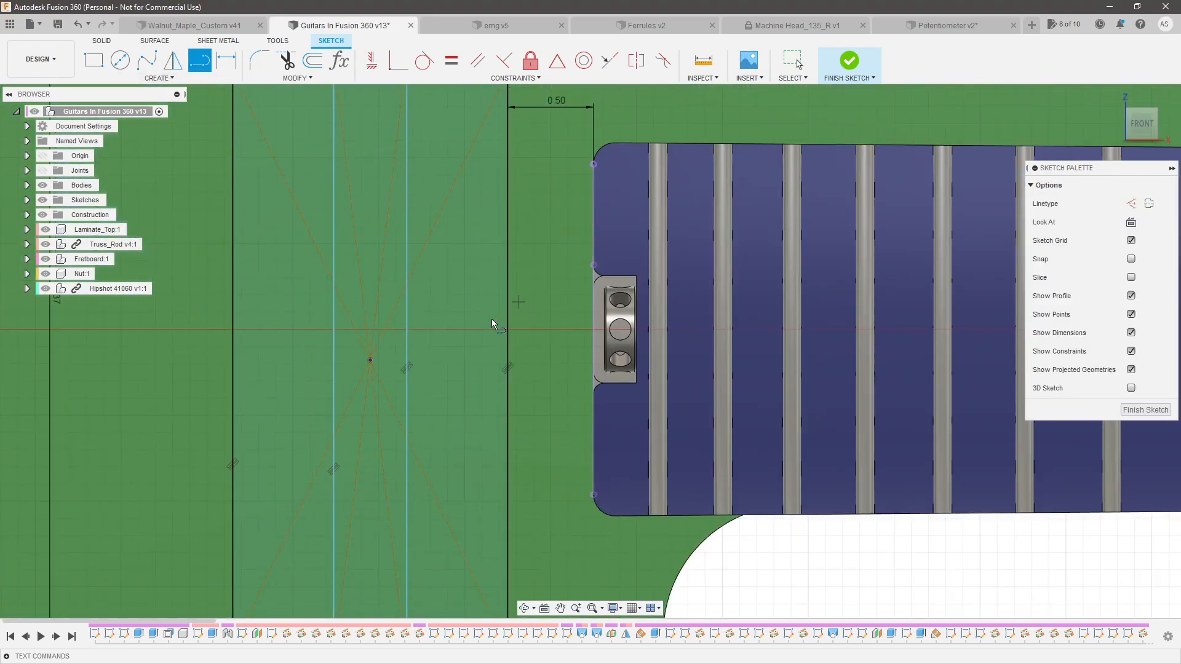
click(370, 361)
click(592, 331)
key(Escape)
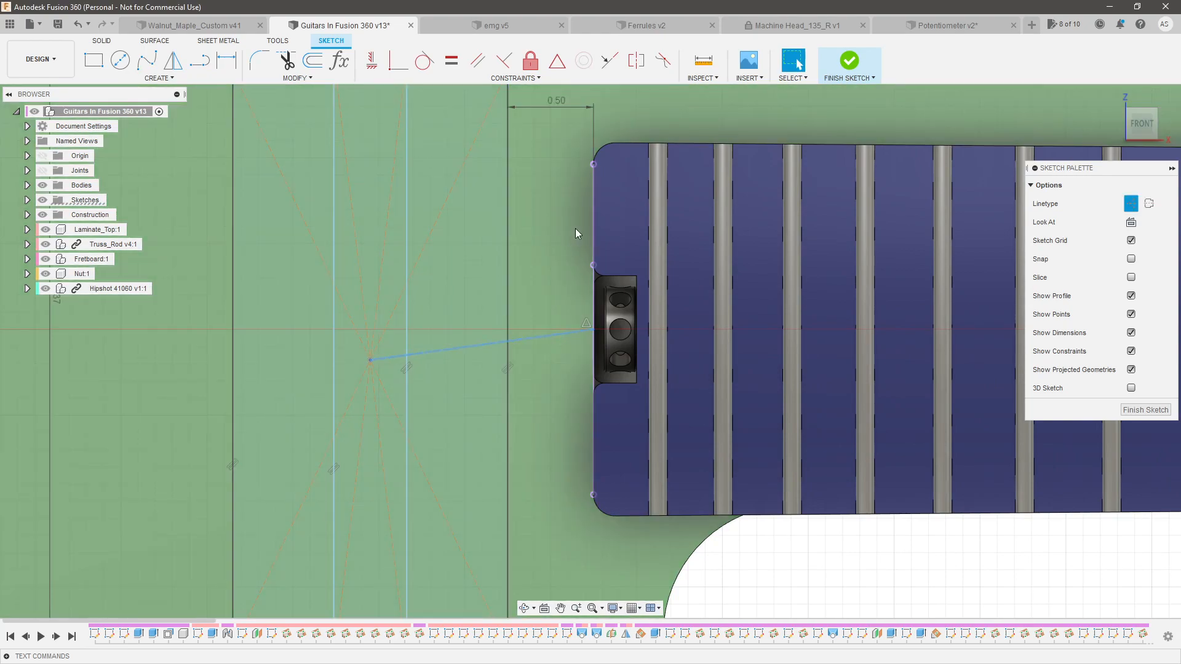
click(371, 60)
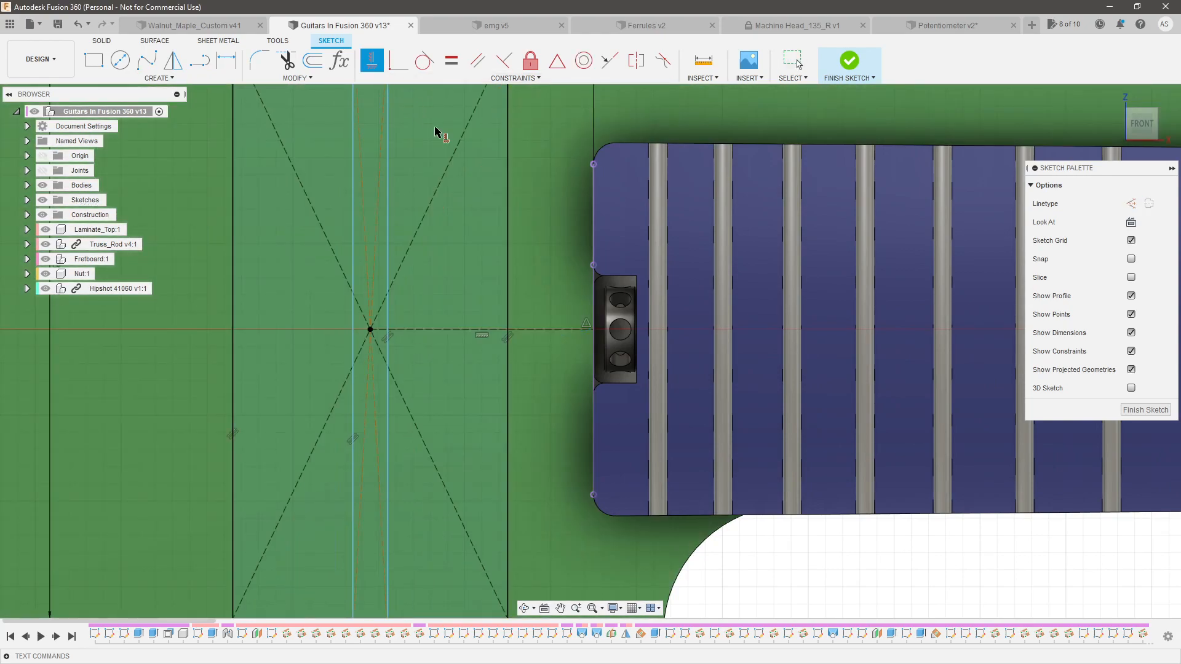
click(551, 336)
scroll(551, 339, down, 2)
scroll(548, 341, down, 2)
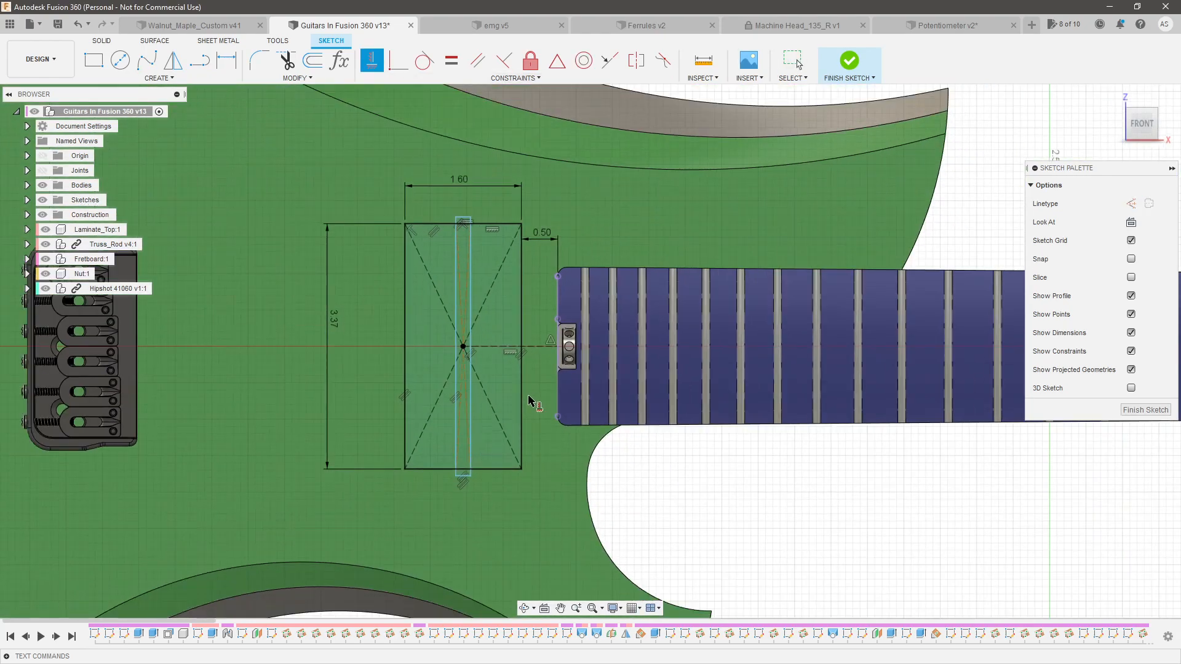
Widen the narrow rectangle by its corner, recheck the cutout drawing and delete the wide rectangle's height dimension
scroll(535, 403, up, 1)
key(Escape)
drag(470, 203, 496, 185)
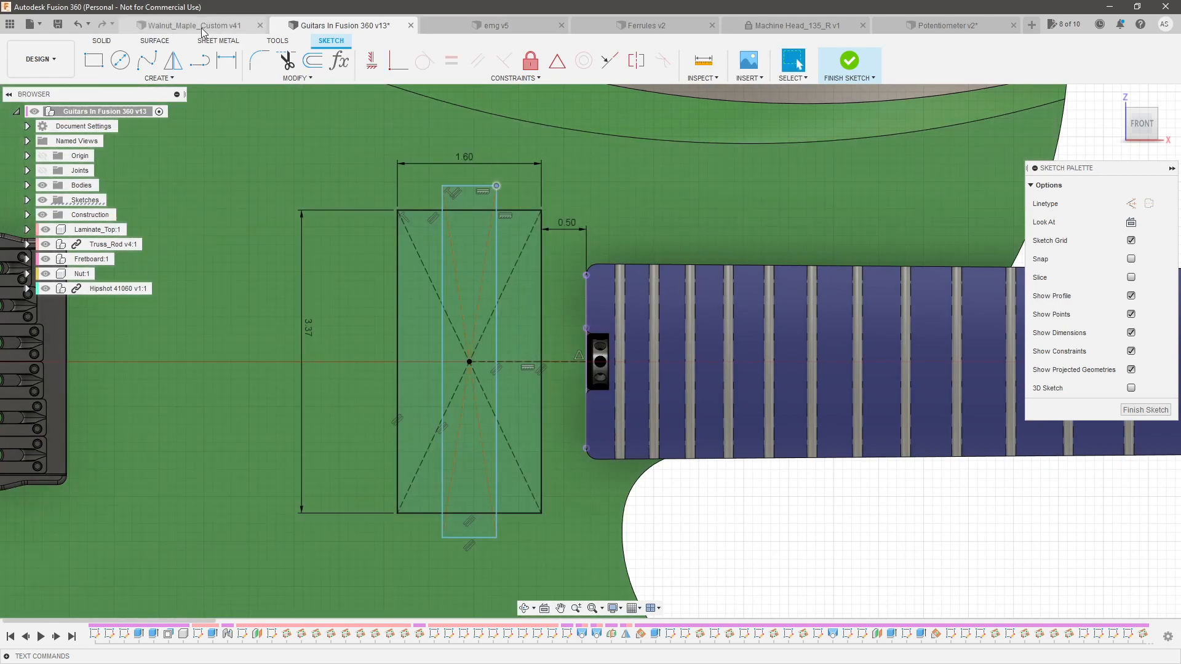
key(alt+Tab)
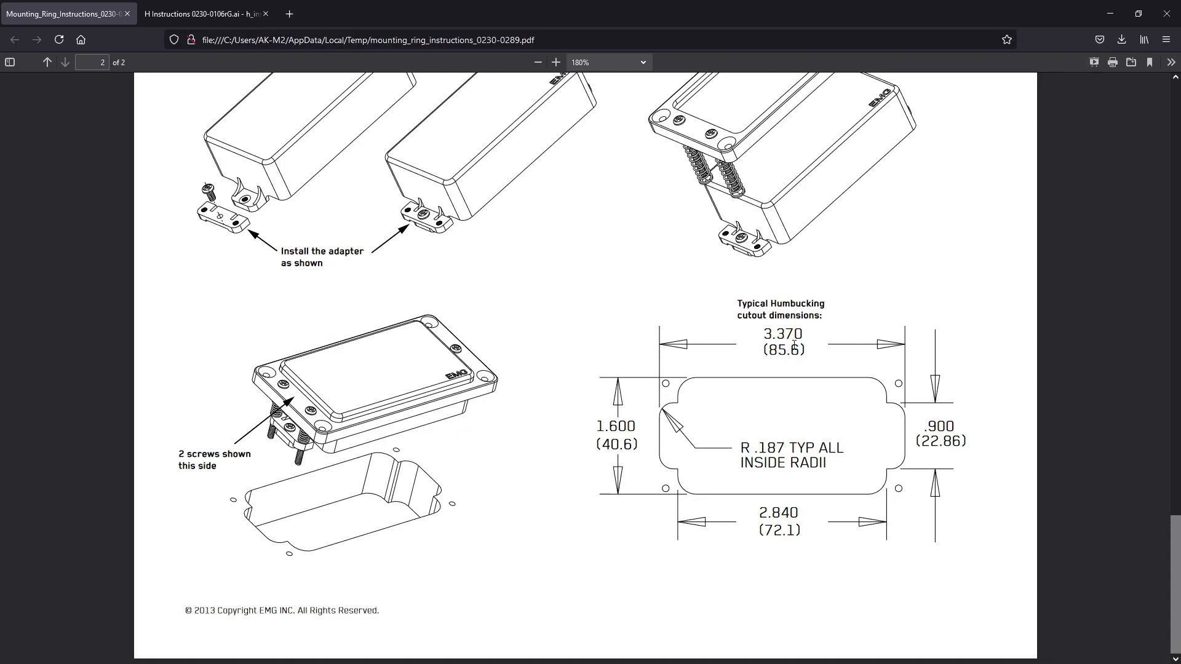
key(alt+Tab)
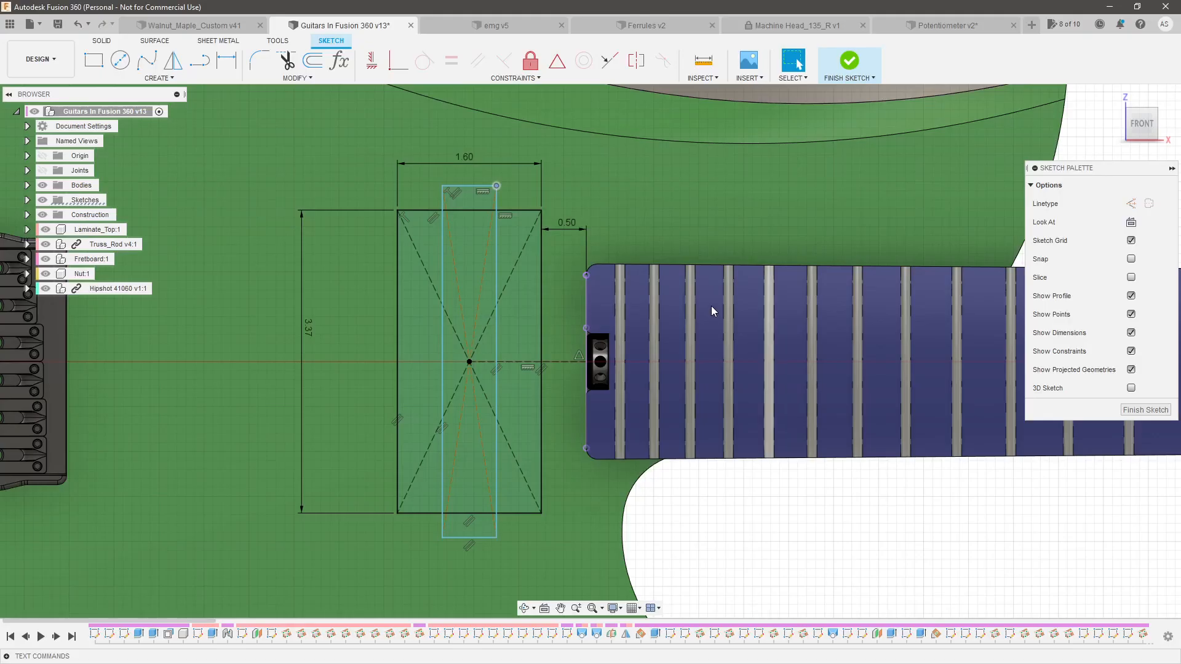
key(Delete)
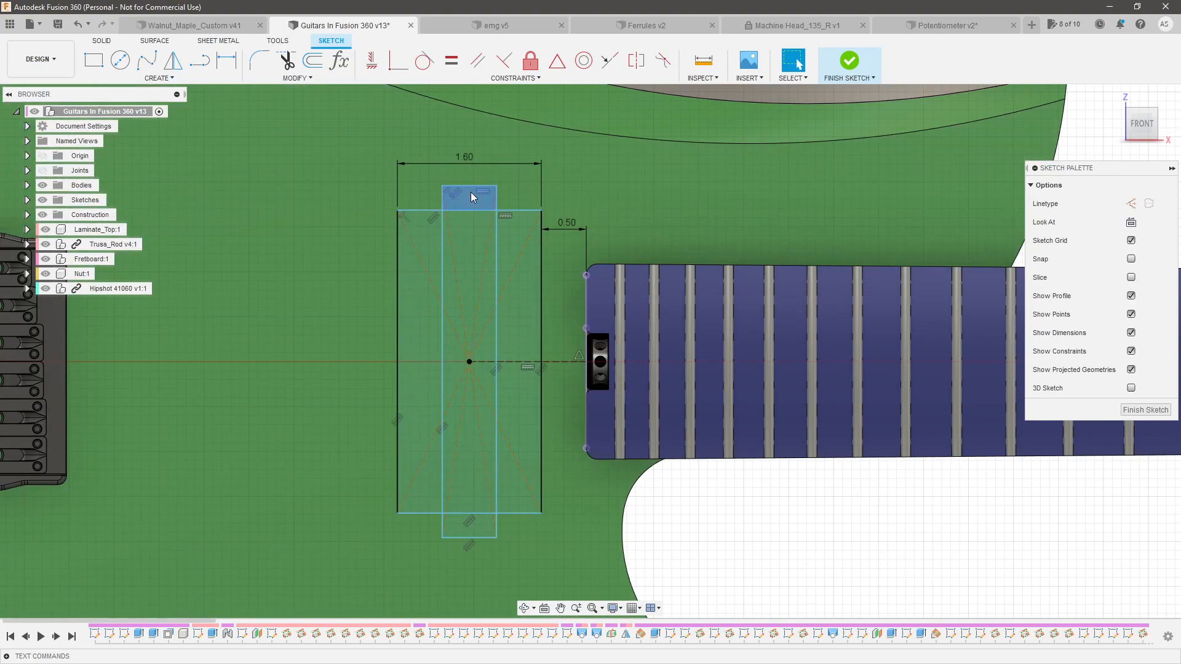
Dimension the narrow rectangle's height between its two short edges and set it to 3.375 in
key(d)
click(471, 187)
click(457, 538)
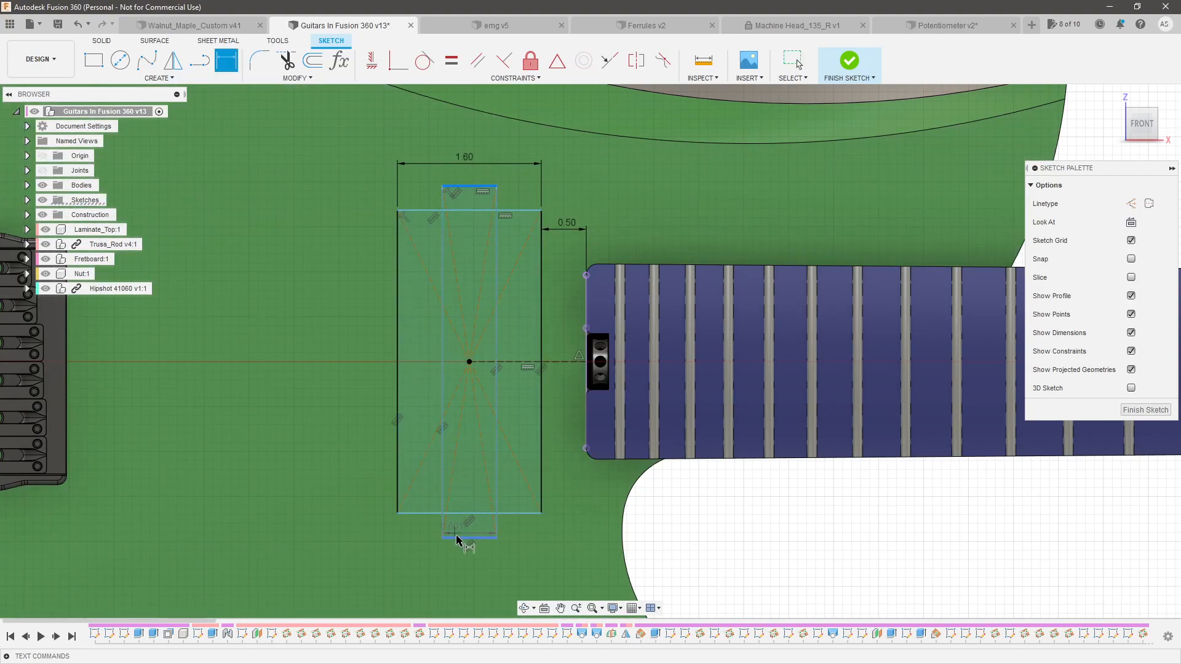
click(344, 348)
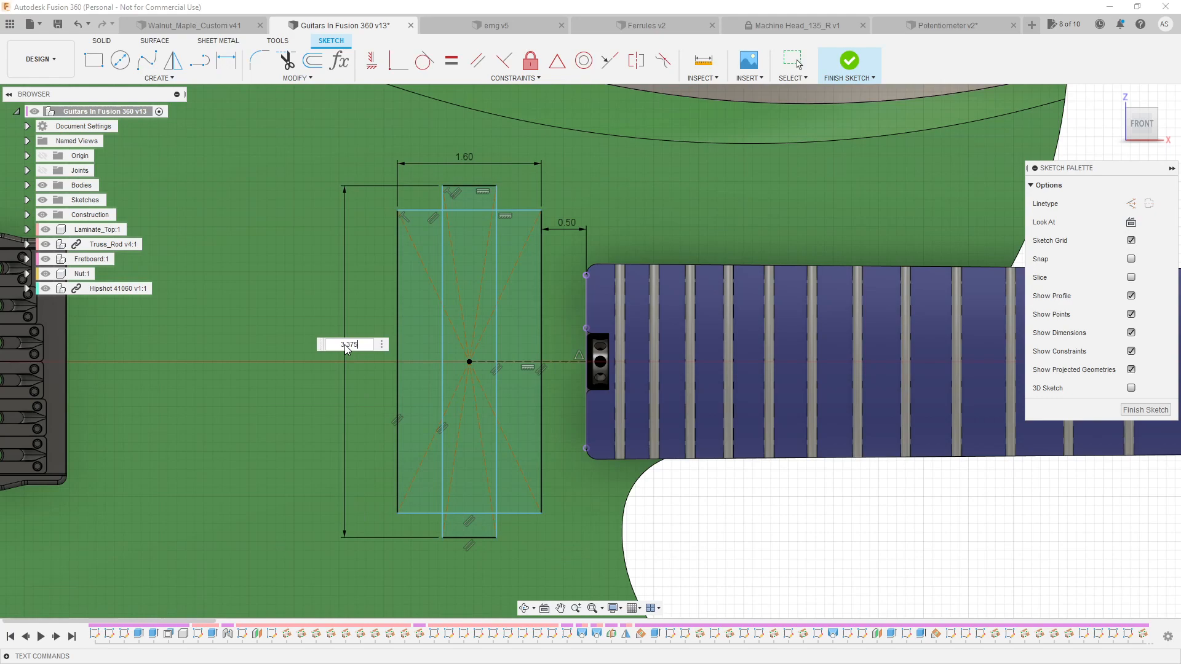
key(Return)
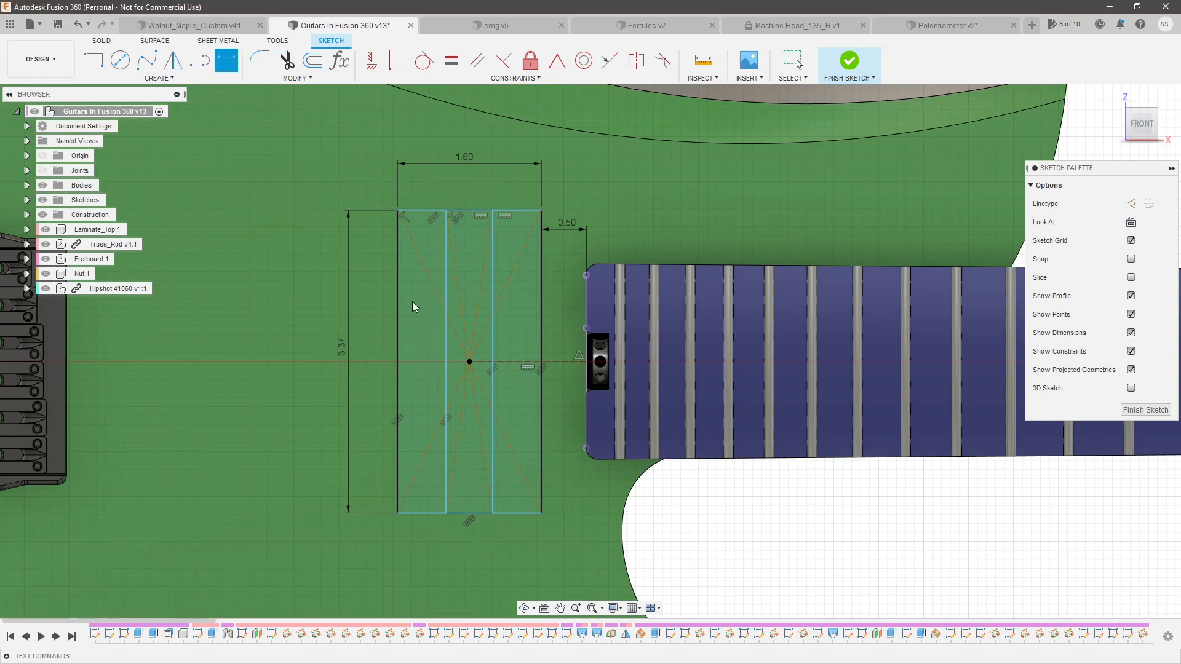
Shorten the wide rectangle by its upper short edge and dimension its long side to 2.84 in, following the cutout drawing
key(Escape)
drag(408, 213, 410, 227)
key(alt+Tab)
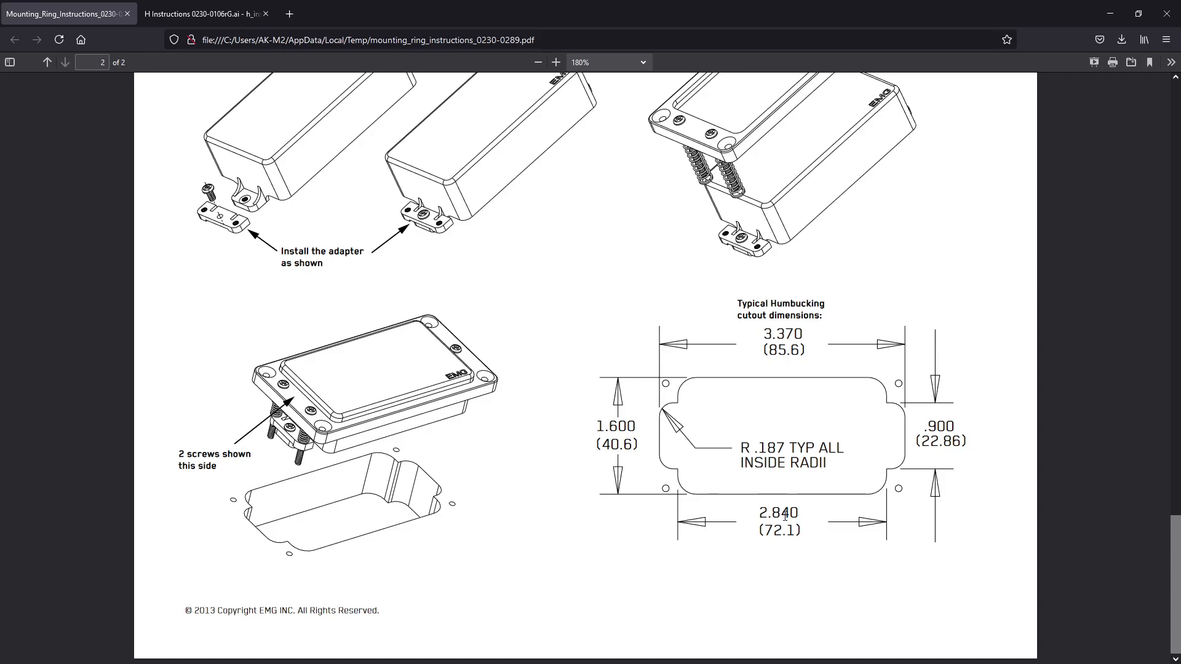
key(alt+Tab)
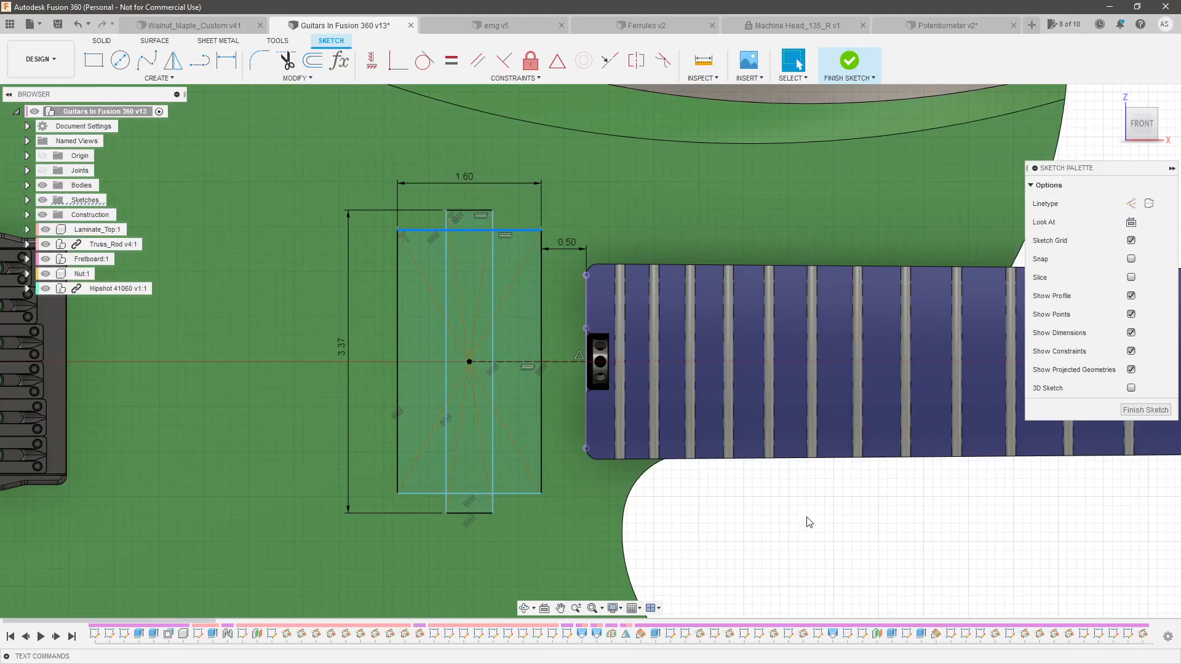
click(401, 315)
key(d)
click(380, 340)
text(2)
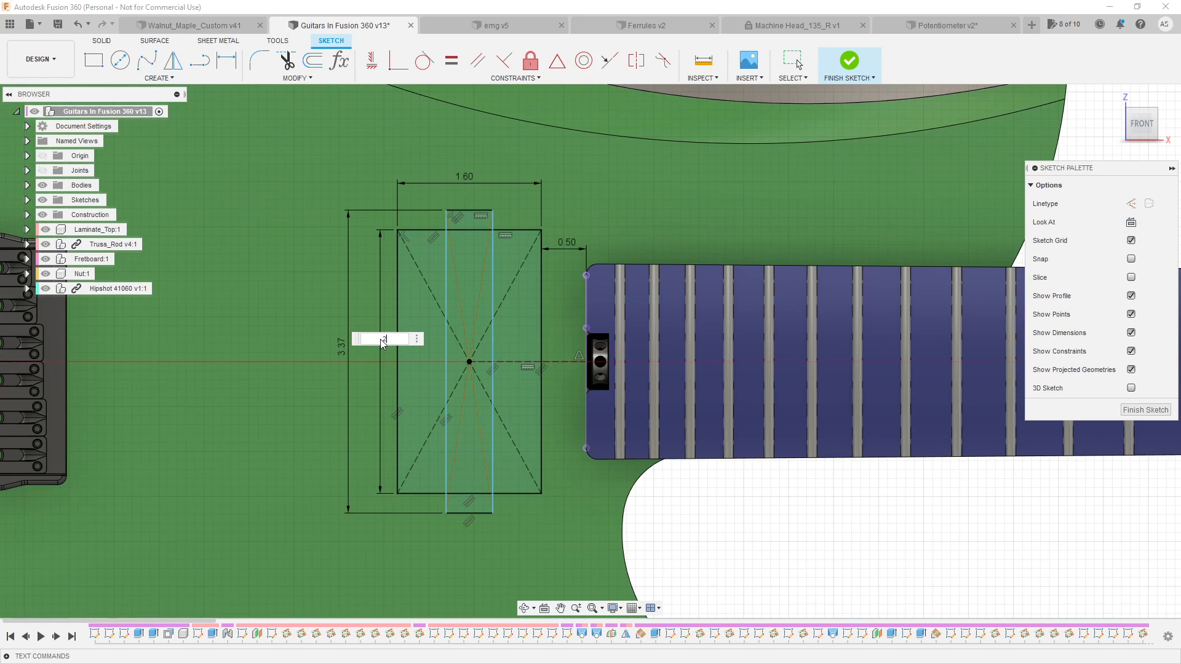
key(Return)
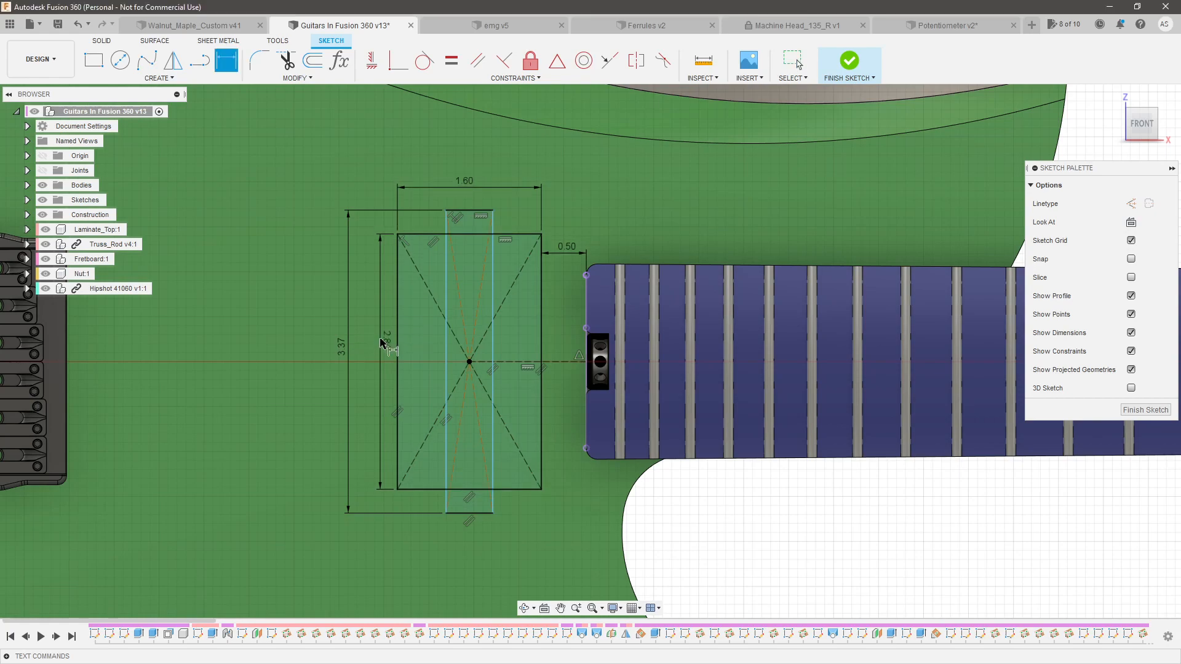
key(Escape)
Check the narrow section in the cutout drawing and dimension the narrow rectangle's short edge to 0.9 in
key(alt+Tab)
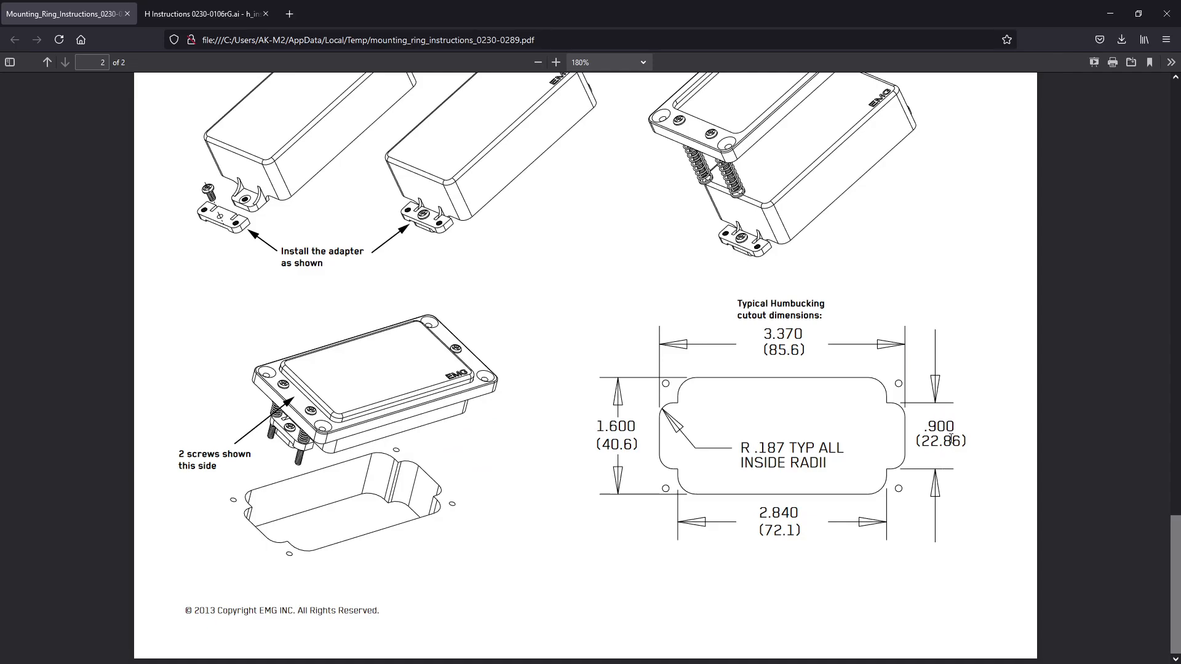
key(alt+Tab)
key(d)
click(471, 212)
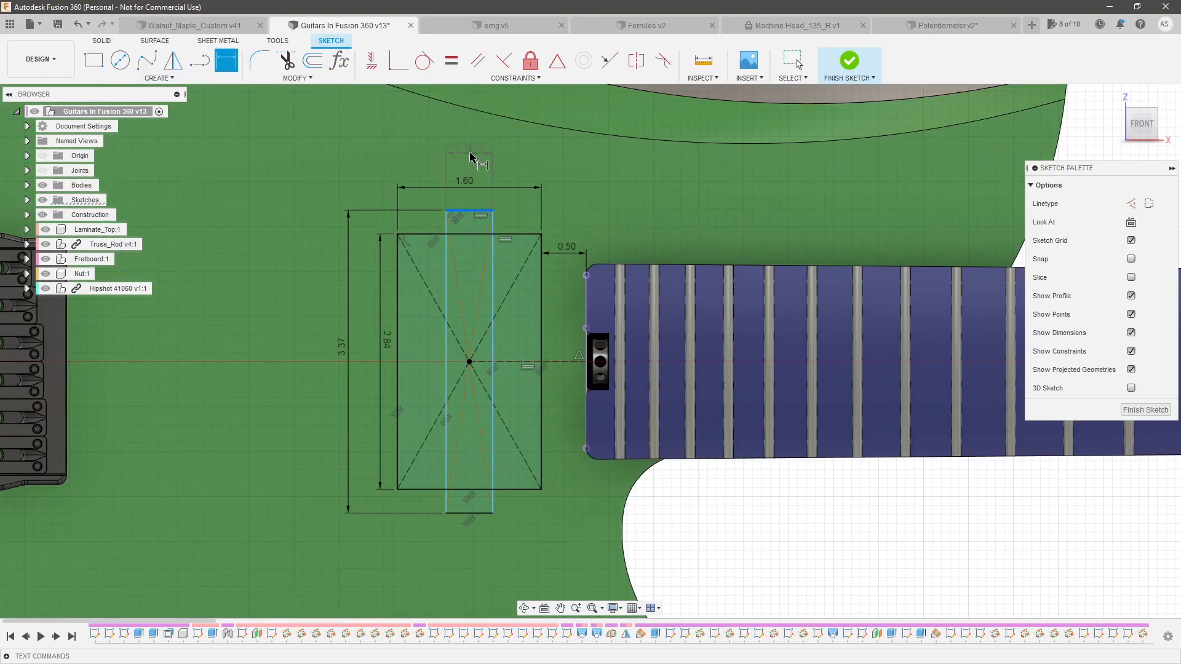
click(472, 157)
text(.9)
key(Return)
key(Escape)
Copy both pickup rectangles about 3.21 in toward the bridge and constrain the copy's center horizontally with the original's center
scroll(588, 337, down, 3)
scroll(562, 322, up, 2)
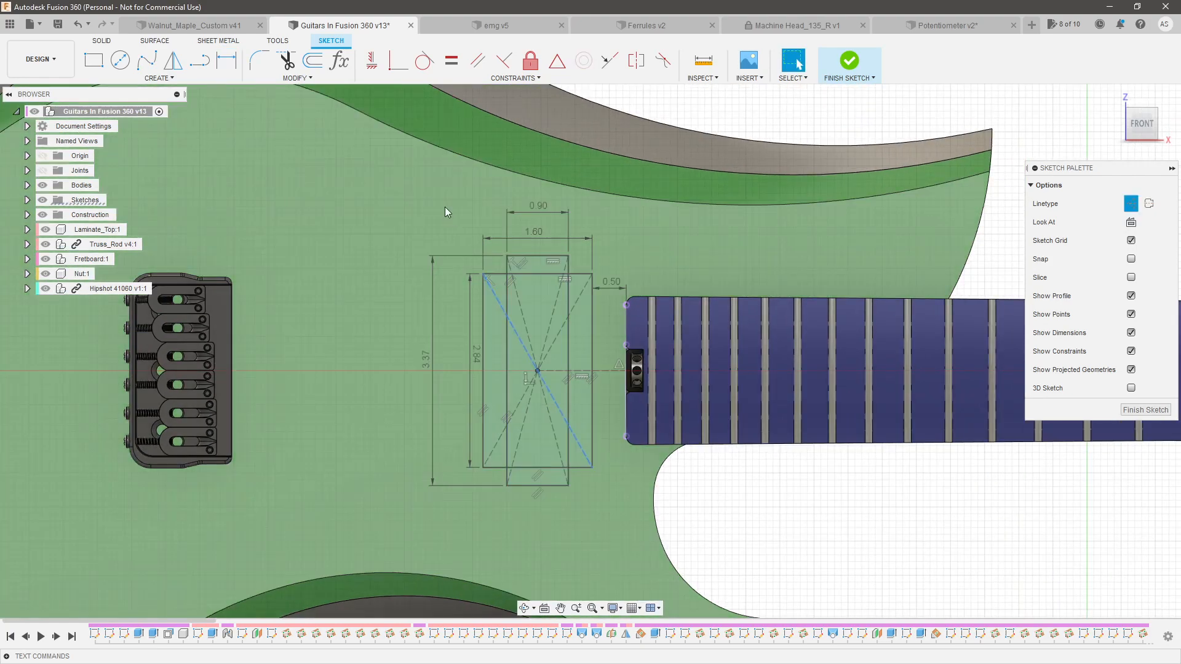
mouse_move(445, 206)
mouse_down()
mouse_move(611, 473)
mouse_move(610, 497)
mouse_up()
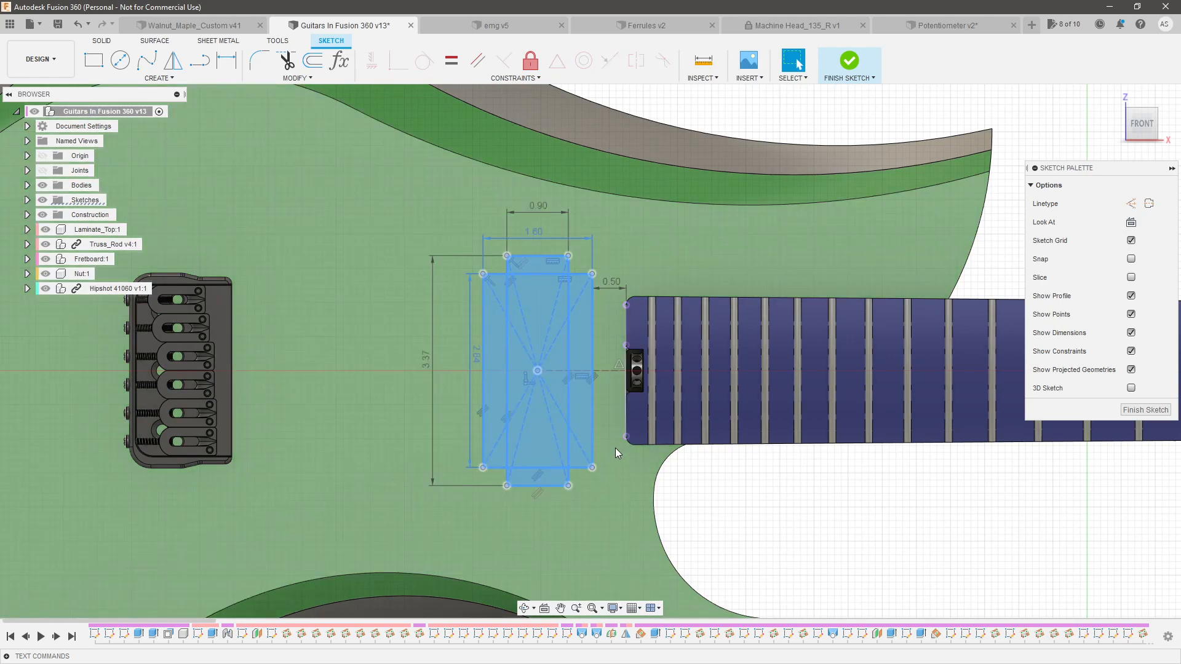
key(m)
drag(541, 254, 326, 255)
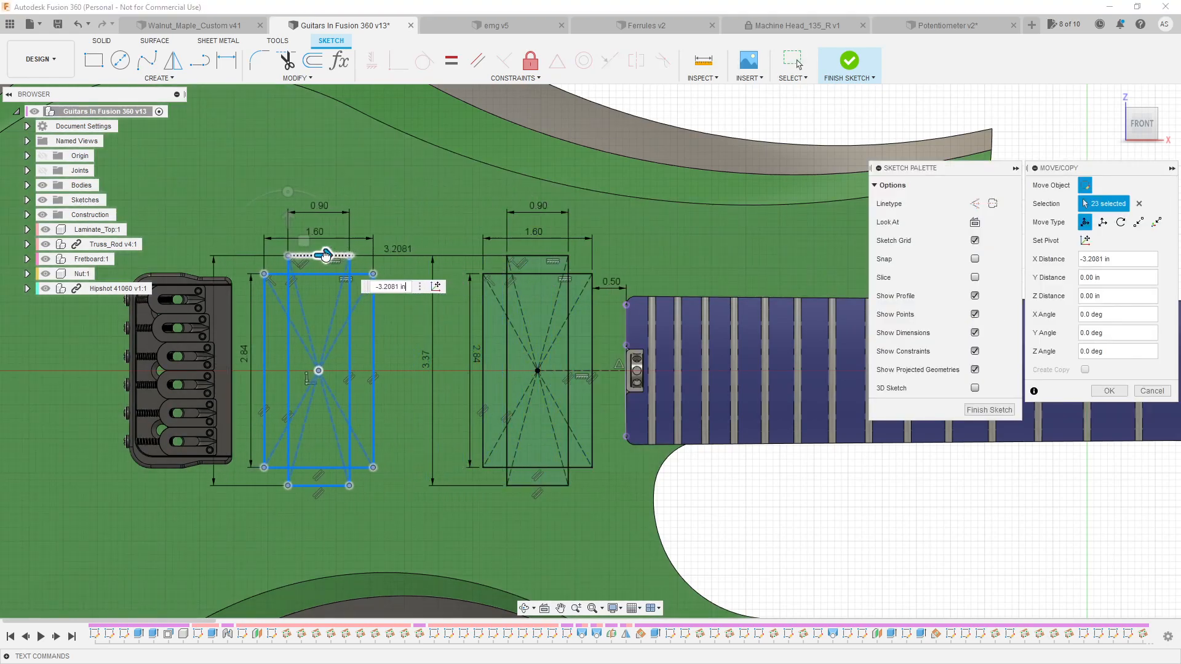
key(Return)
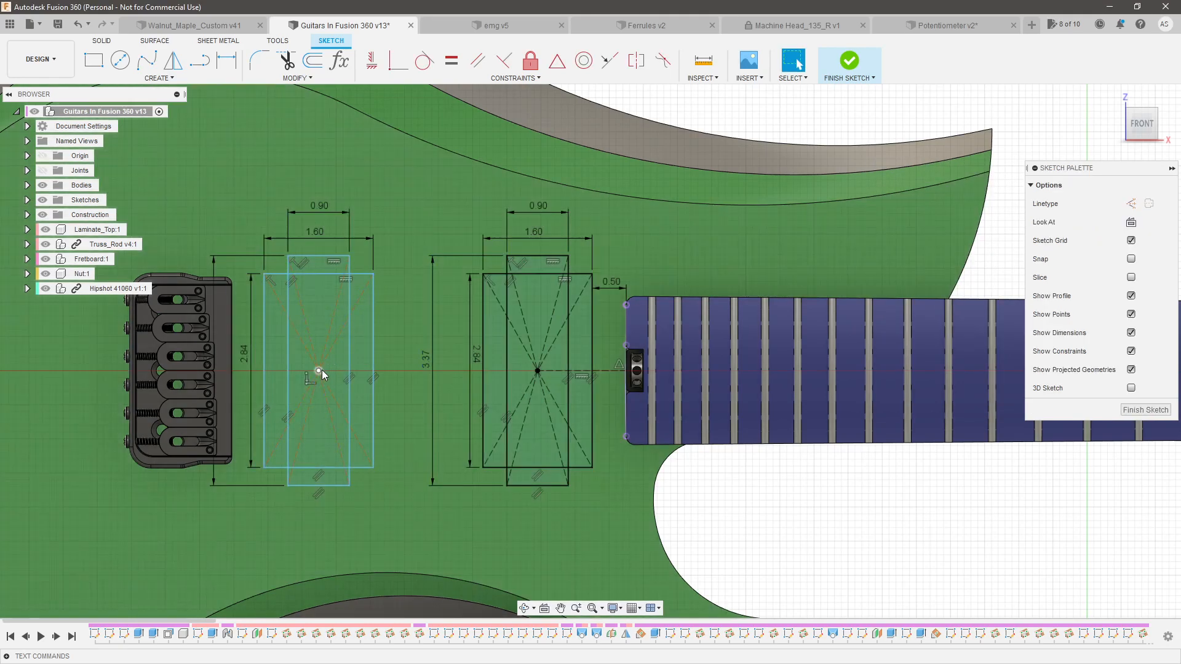
mouse_move(322, 370)
mouse_down()
mouse_move(346, 330)
mouse_move(334, 368)
mouse_up()
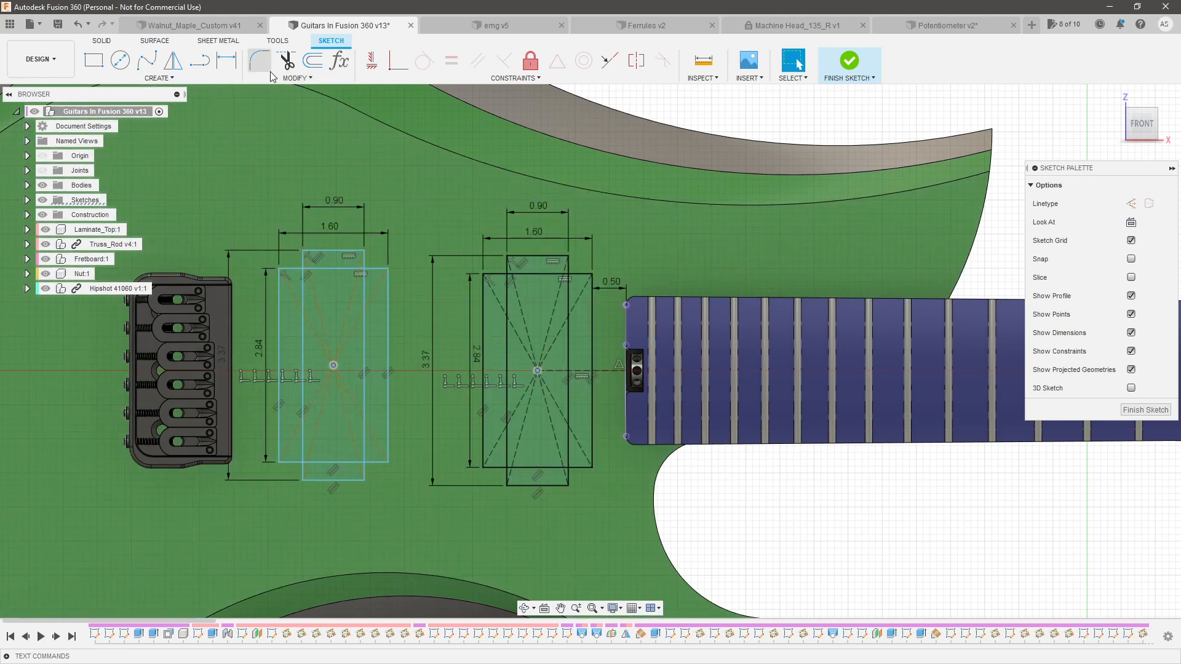
click(376, 62)
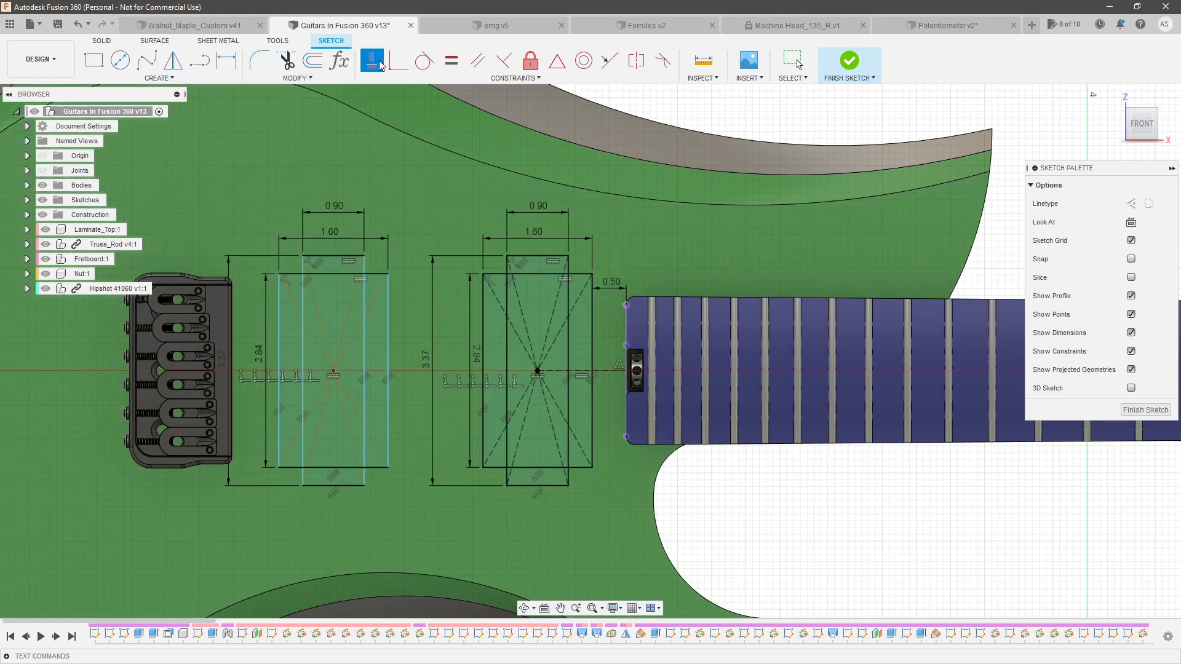
Dimension the horizontal distance between the centers of the two pickup cutouts and set it to 3 in
key(d)
click(538, 372)
click(423, 209)
text(3)
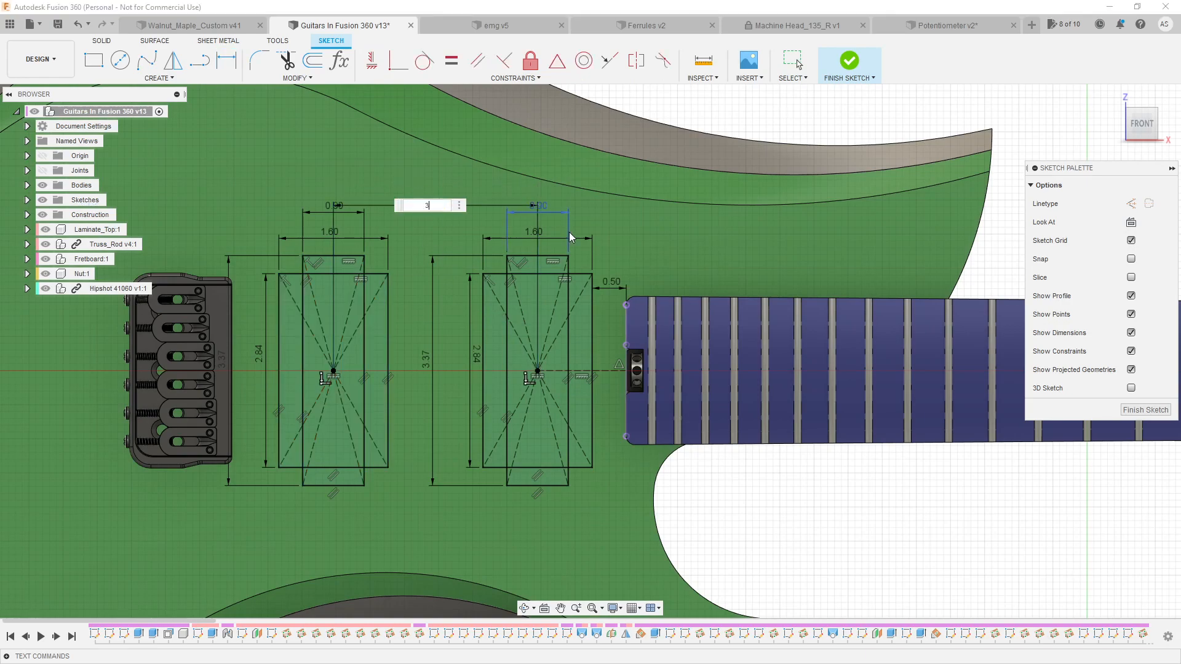
key(Return)
key(Escape)
Sketch two circles for the potentiometers on the lower bout, one just below the bridge and one nearer the tail end
scroll(252, 338, up, 2)
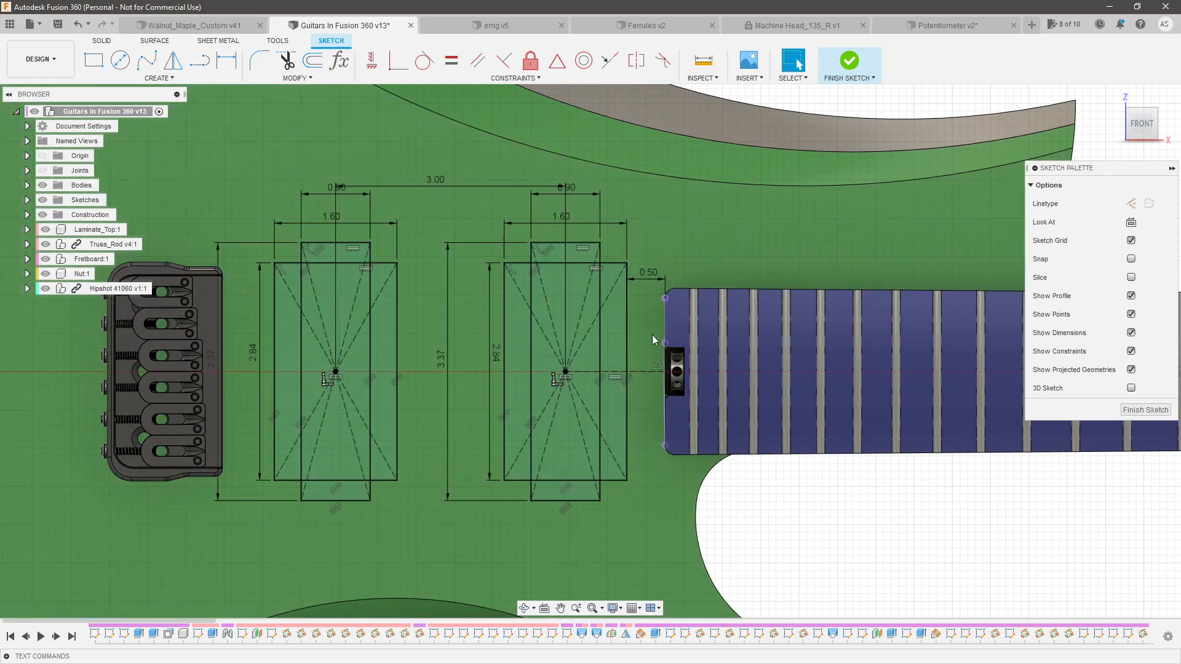
scroll(559, 315, down, 3)
scroll(338, 418, down, 3)
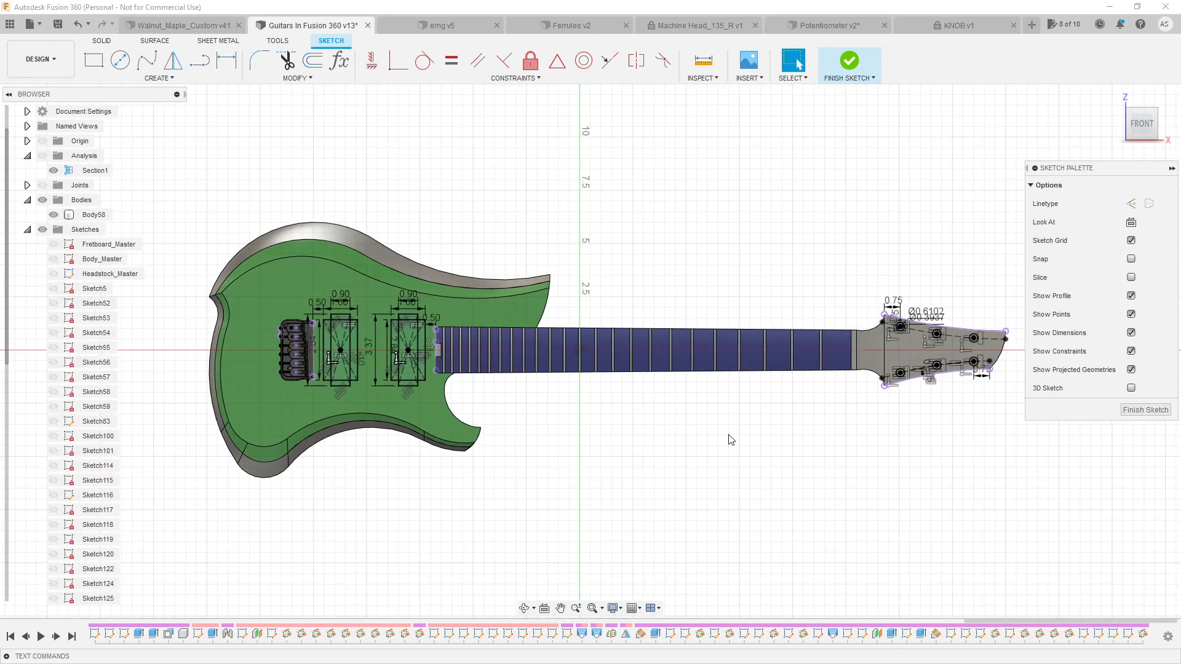
click(120, 61)
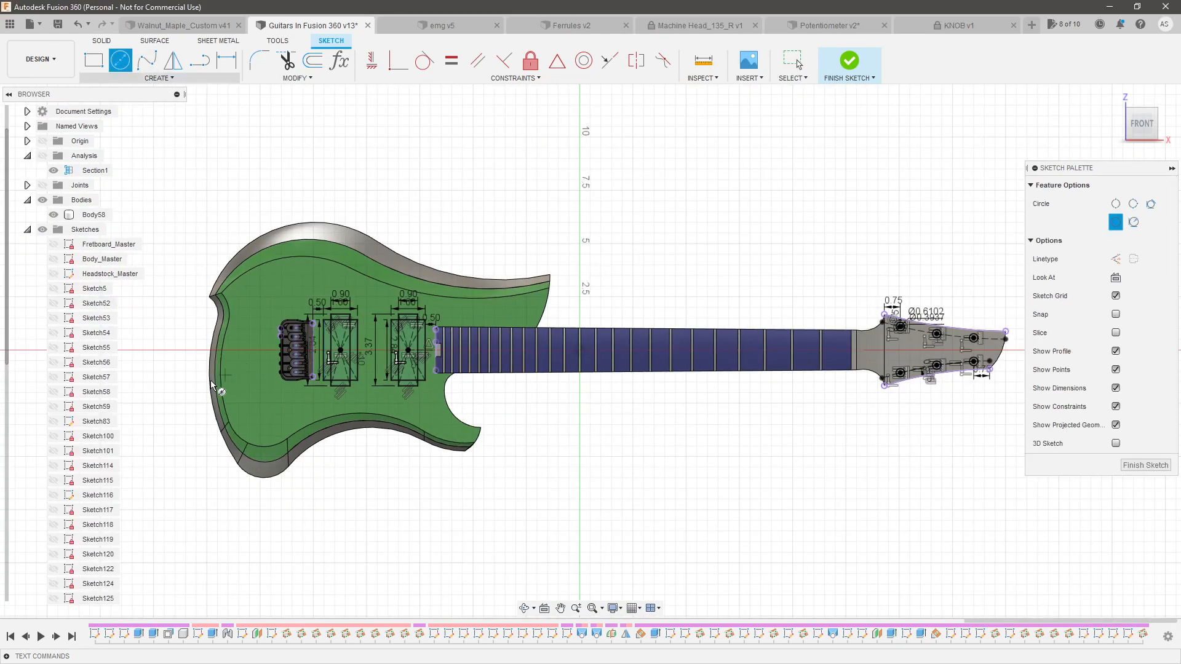
scroll(354, 441, up, 4)
scroll(355, 438, up, 2)
click(394, 386)
click(413, 379)
click(308, 425)
click(330, 411)
key(Escape)
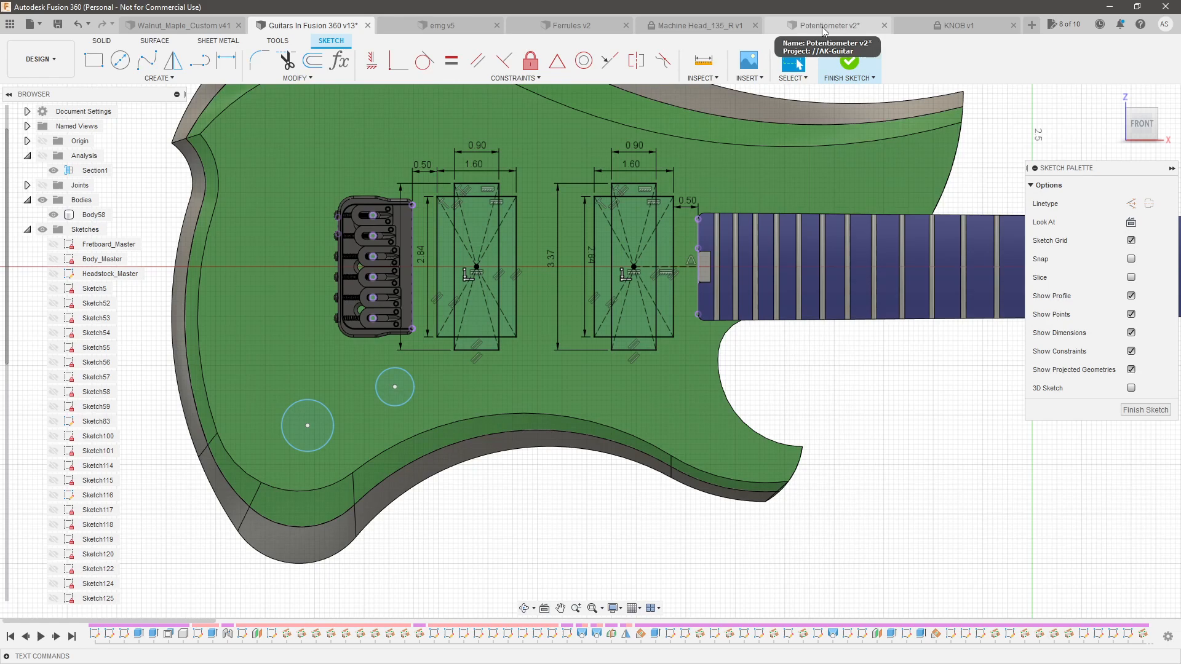
Switch to the Potentiometer model and measure the distance between the washer's underside and the ring face below the thread
click(822, 28)
scroll(397, 237, down, 2)
shift+middle_drag(422, 266, 434, 261)
click(526, 60)
shift+middle_drag(482, 166, 443, 292)
click(500, 343)
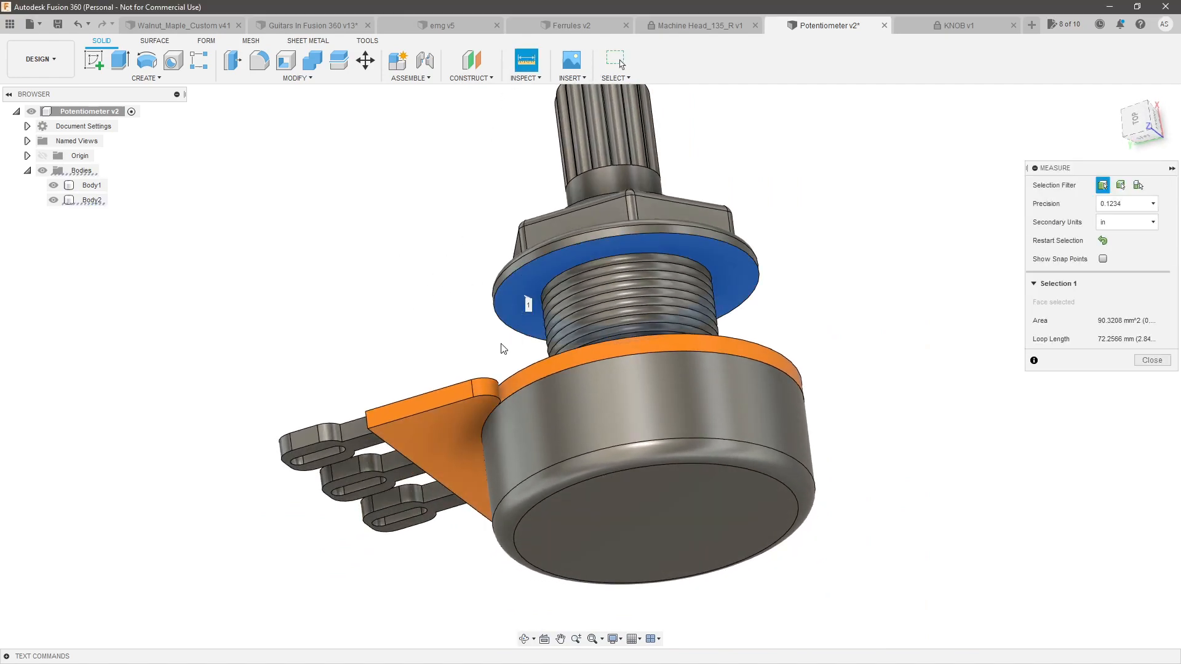
shift+middle_drag(500, 342, 515, 407)
click(523, 440)
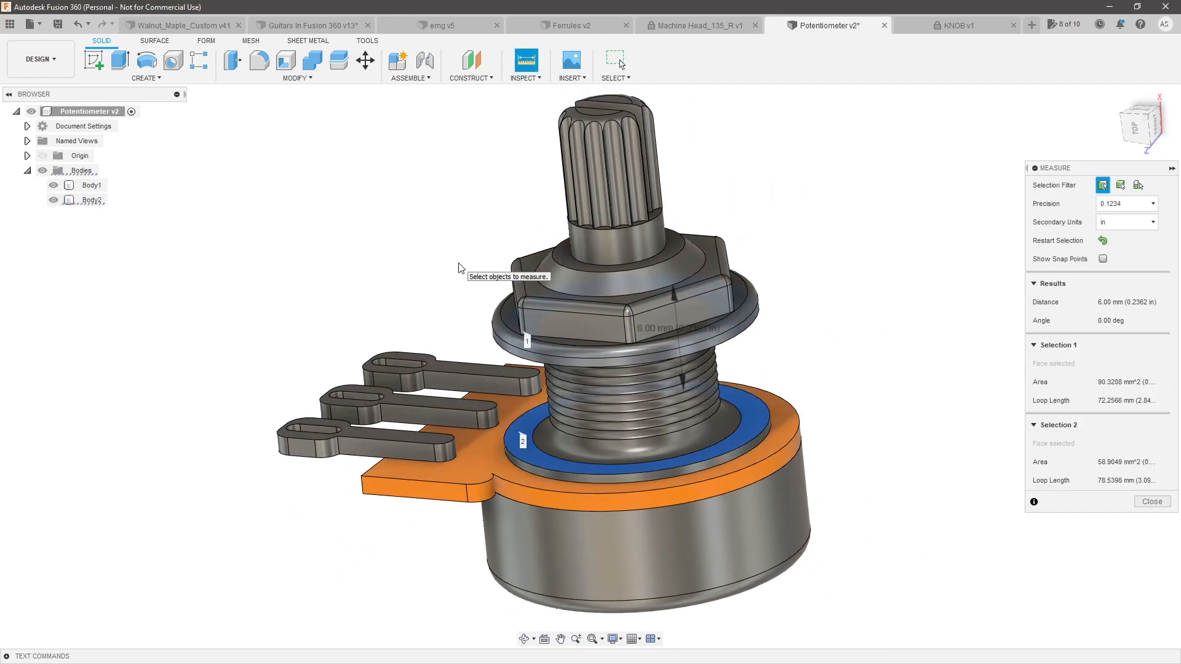
Clear the face measurement and measure the diameter of the potentiometer's threaded section
click(445, 343)
scroll(445, 343, down, 2)
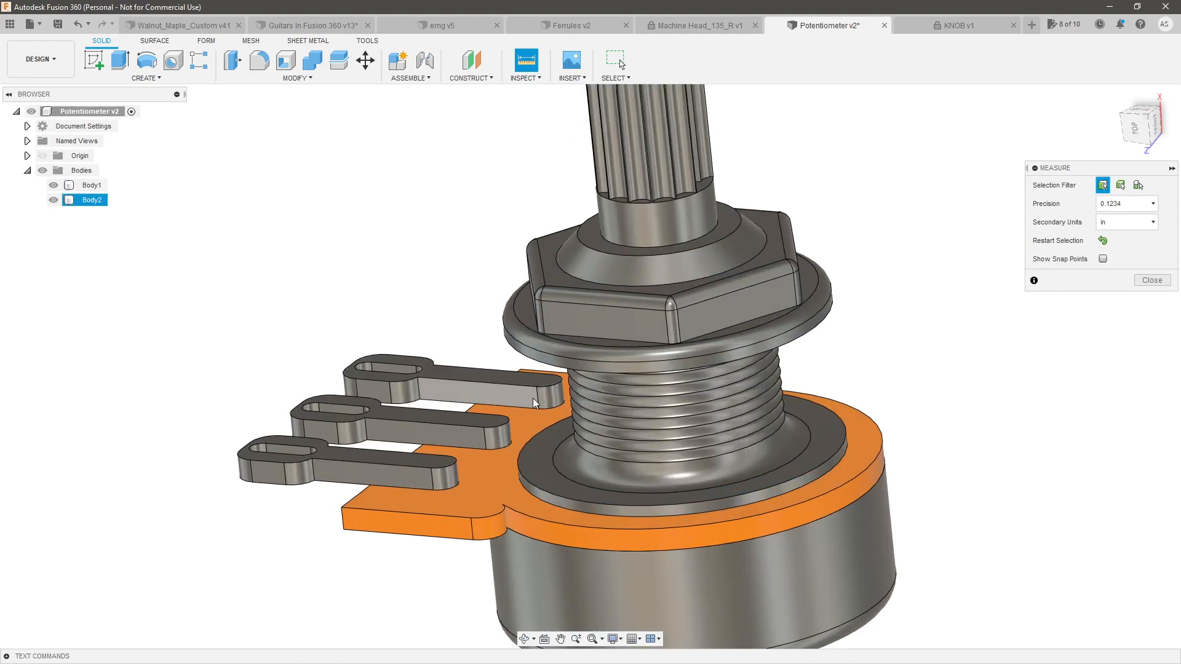
click(593, 435)
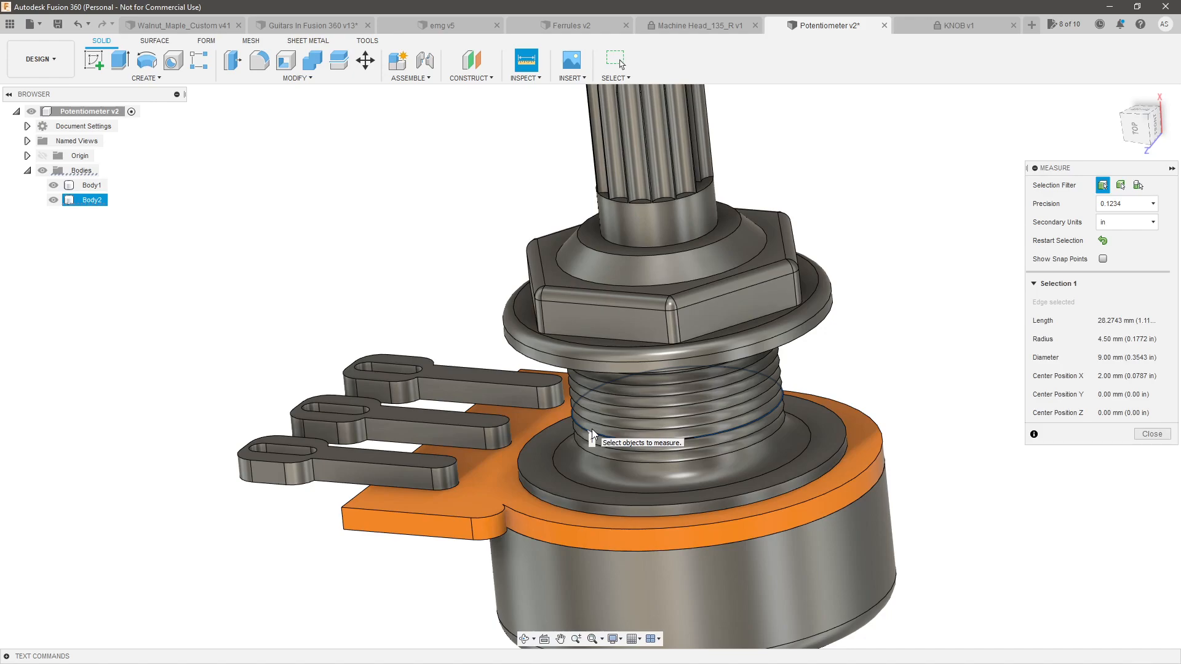
key(Escape)
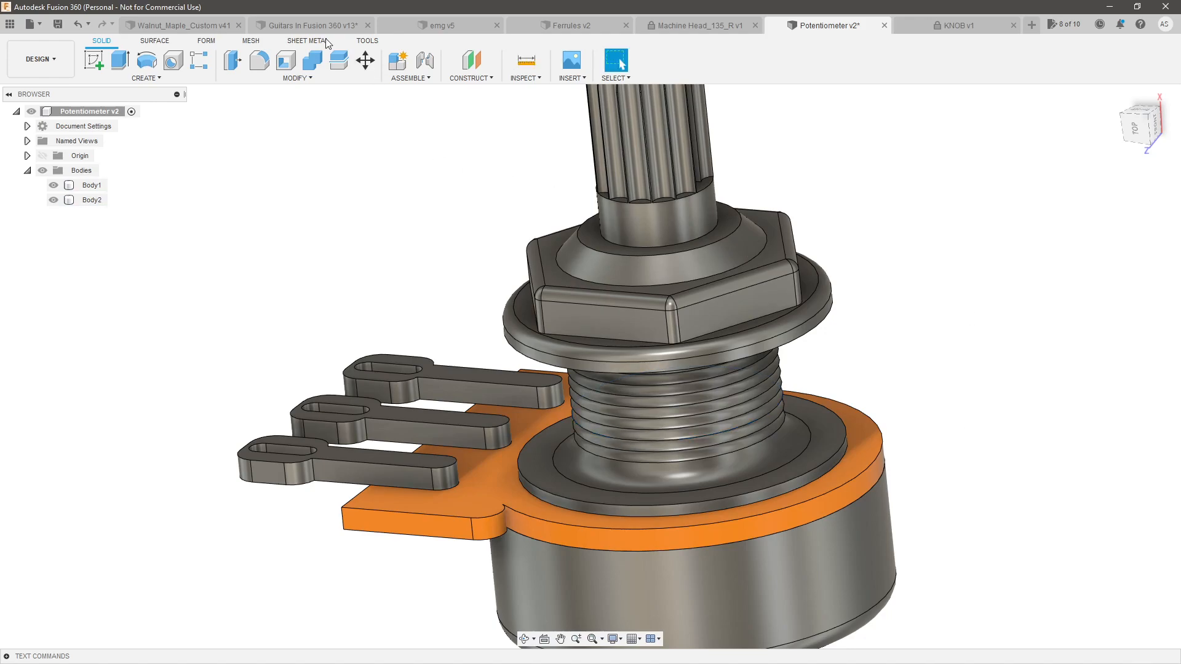
Return to the guitar sketch and dimension the circle nearest the bridge to a 9 mm diameter
click(304, 29)
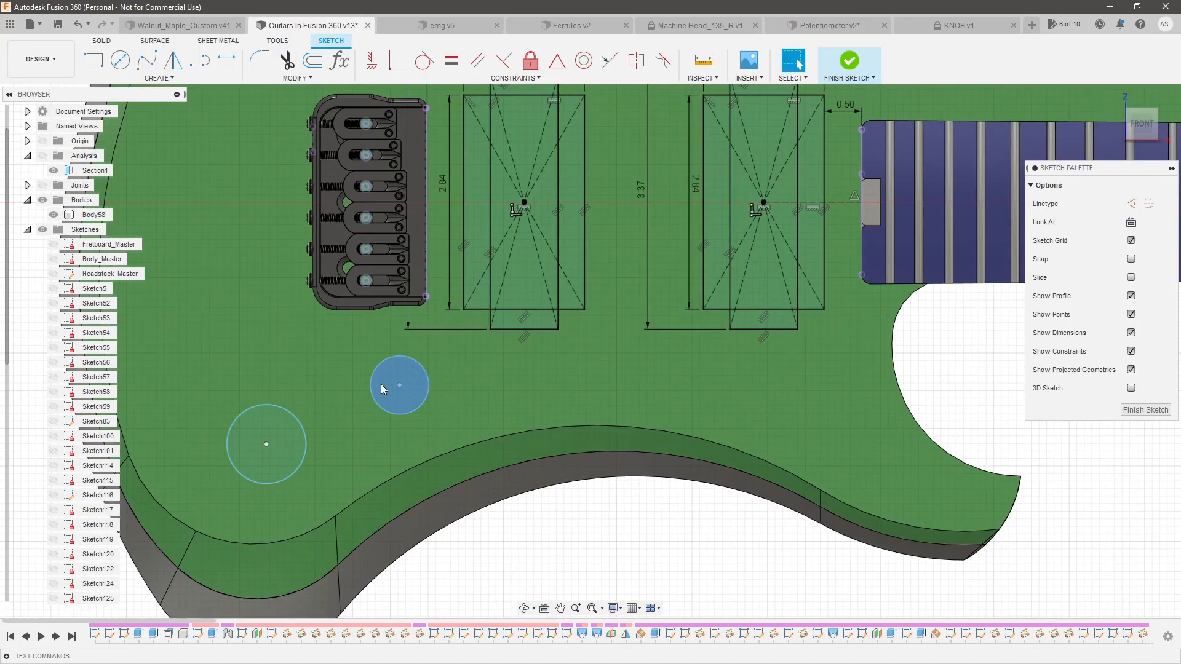
key(d)
click(376, 366)
click(343, 358)
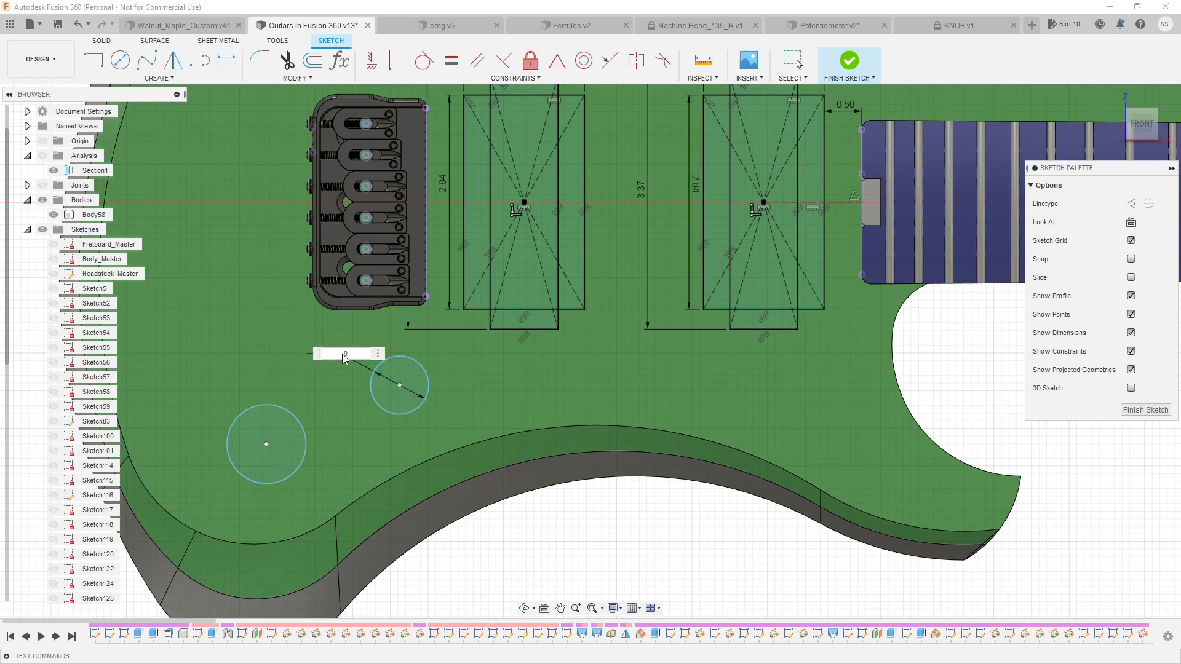
text(9mm)
key(Return)
key(Escape)
Constrain the circle near the tail end equal to the dimensioned potentiometer circle
click(387, 394)
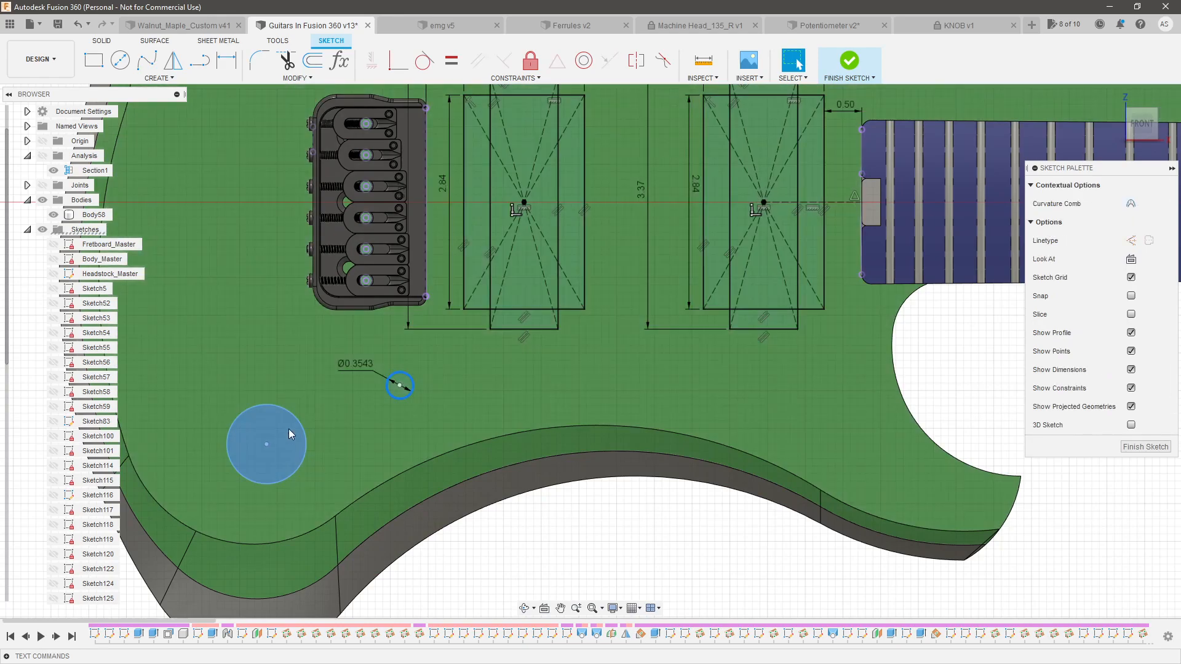
click(290, 430)
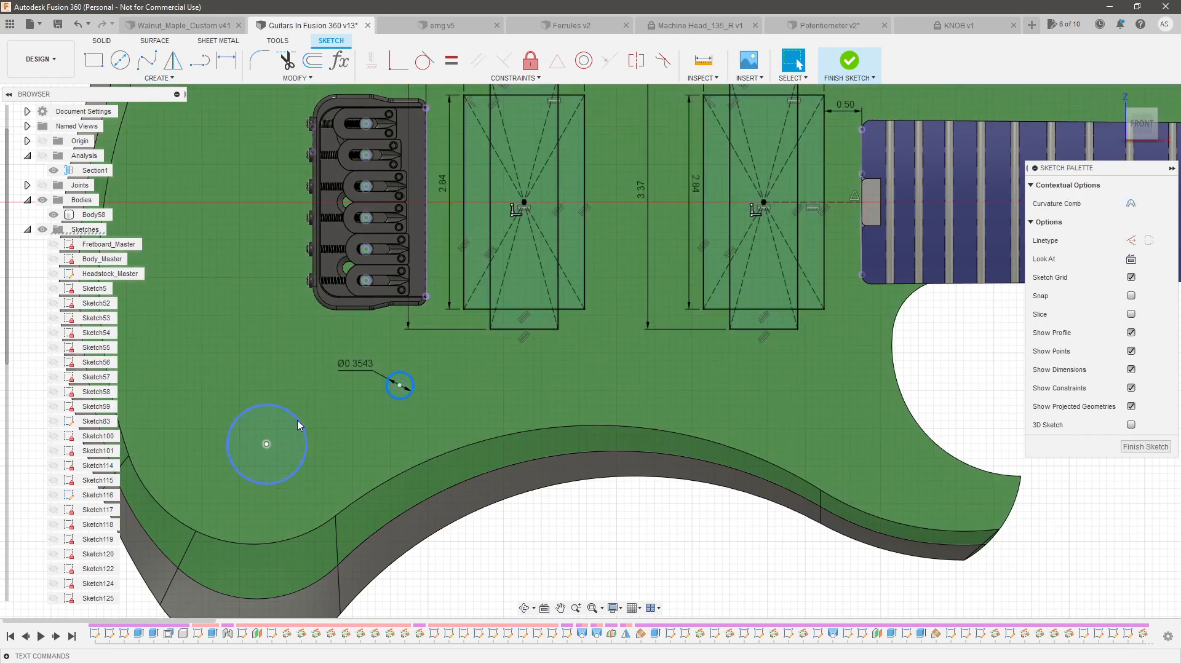
click(453, 61)
key(Escape)
Draw a larger concentric construction circle around each of the two potentiometer holes
scroll(366, 361, down, 4)
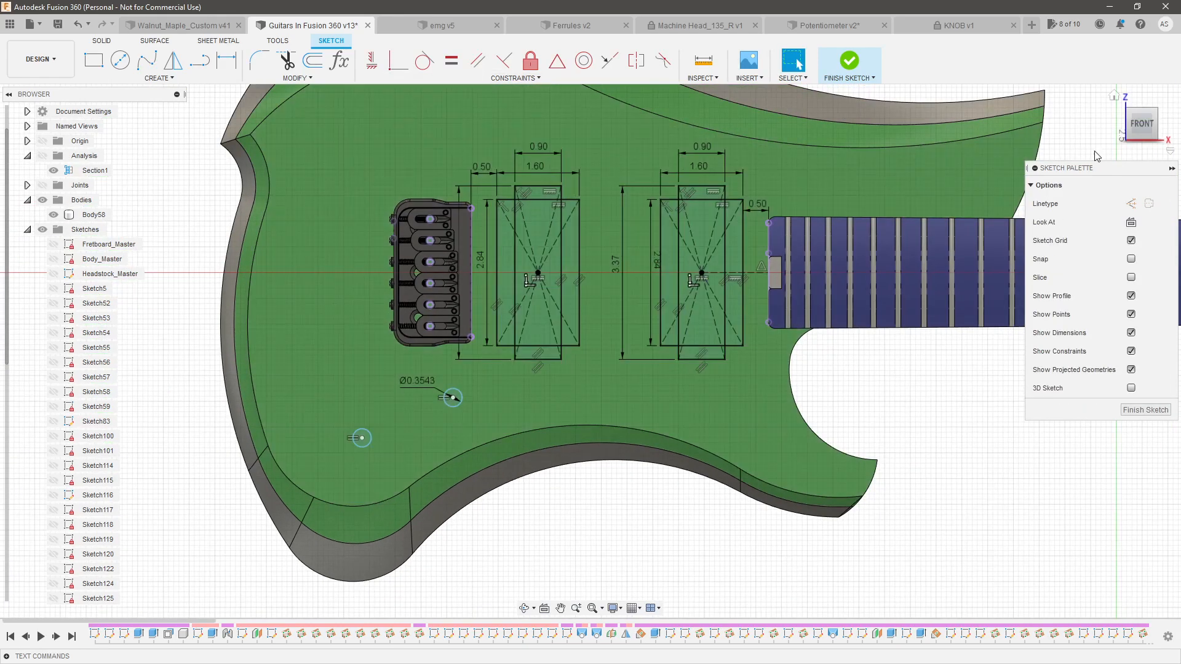
click(121, 59)
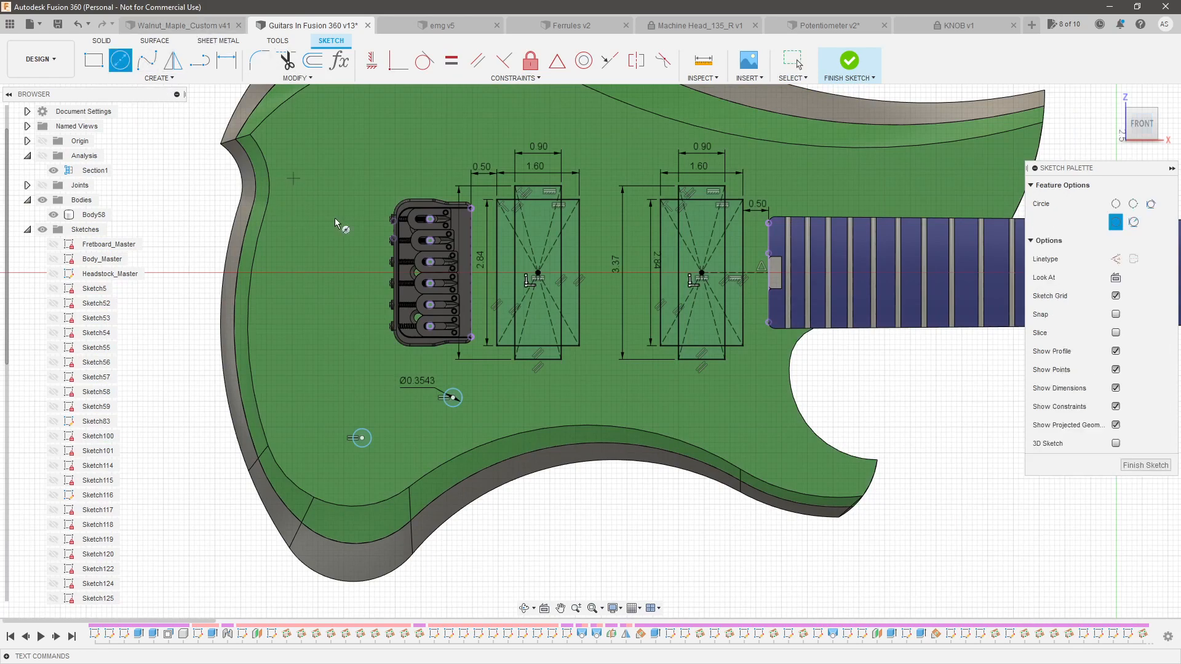
click(454, 398)
click(360, 439)
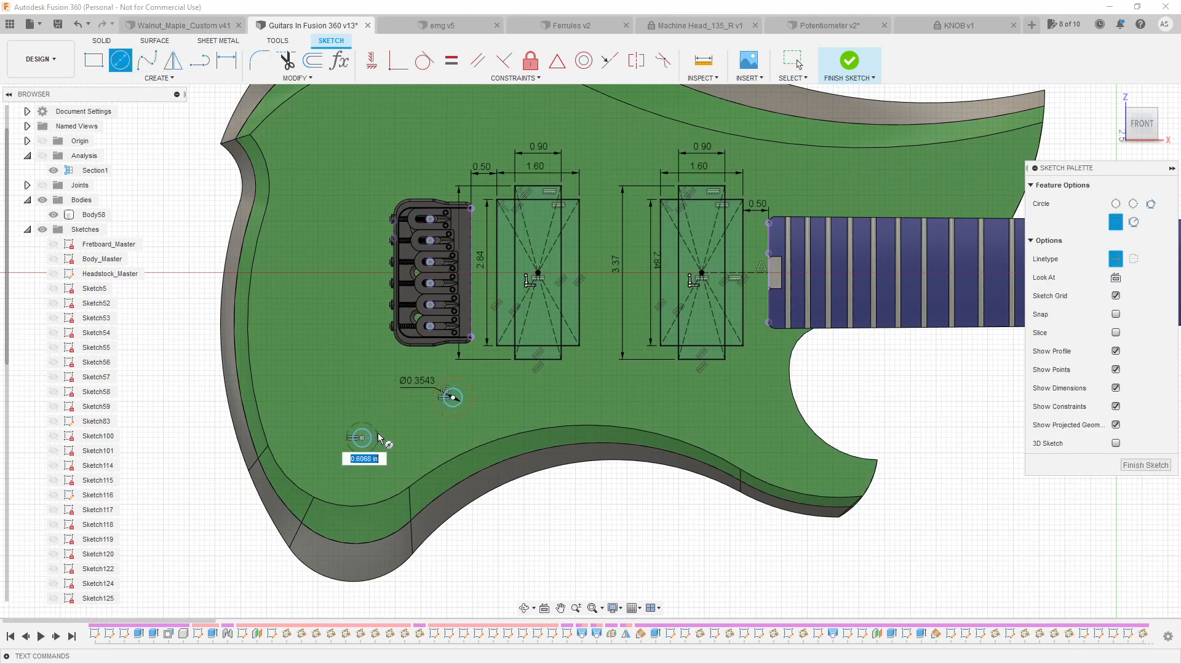
key(Escape)
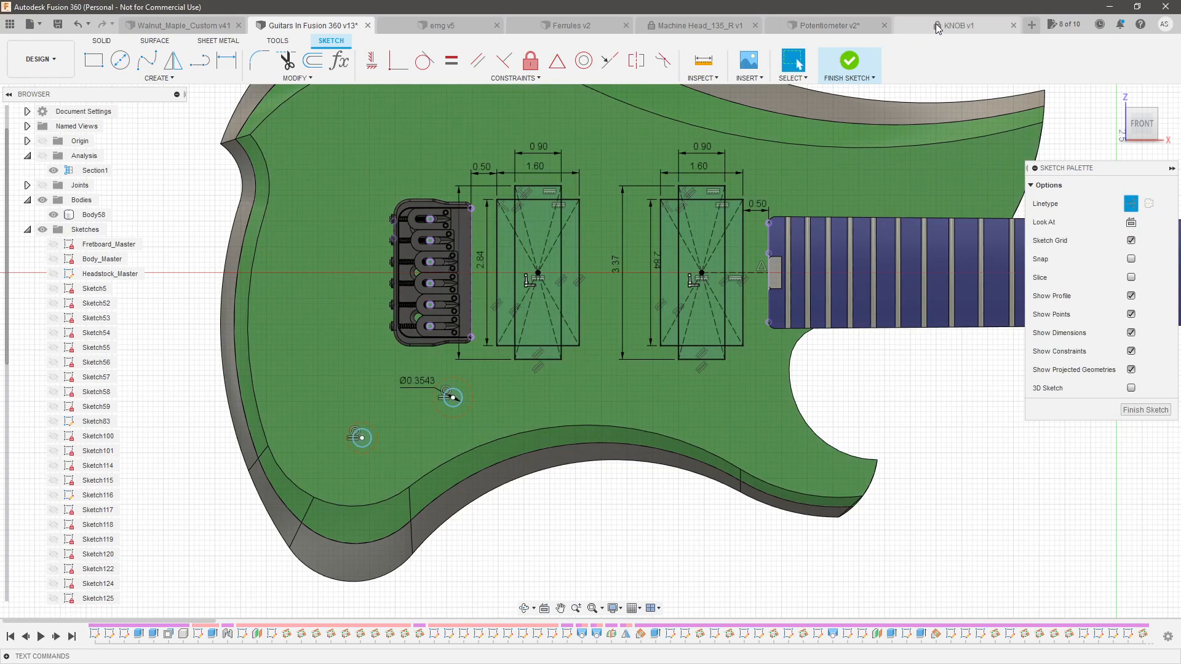
Switch to the knob model and measure its outer diameter between opposite points on the knurled edge, viewed straight on from the underside
click(934, 28)
shift+middle_drag(693, 247, 784, 400)
click(1147, 137)
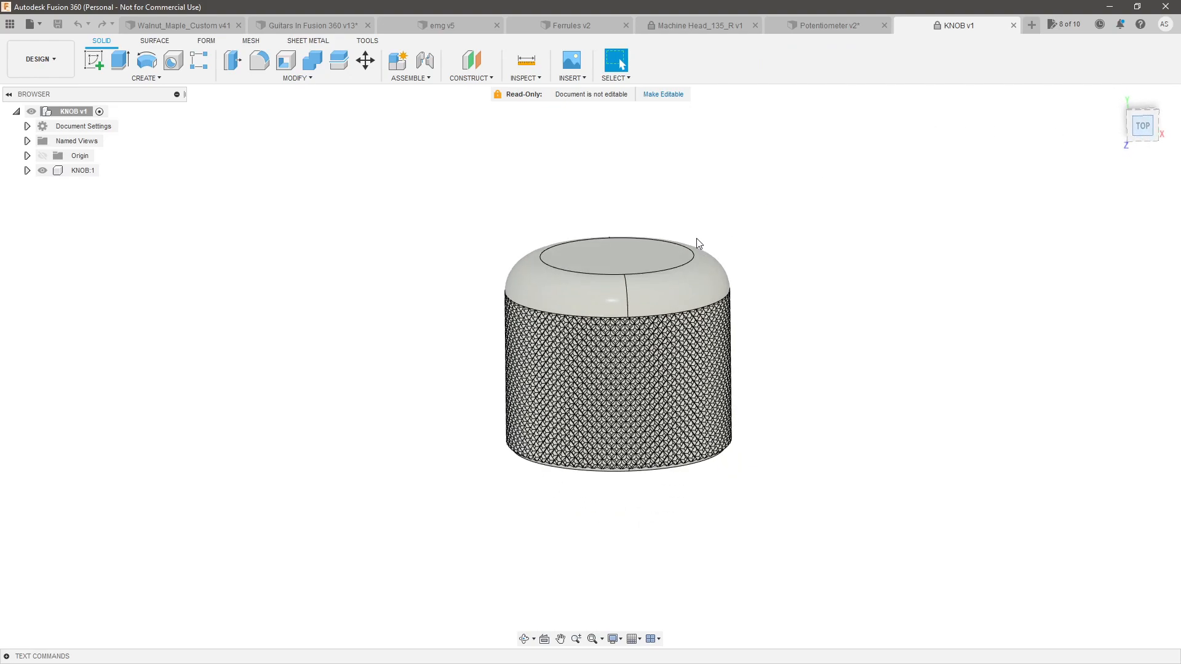
click(526, 60)
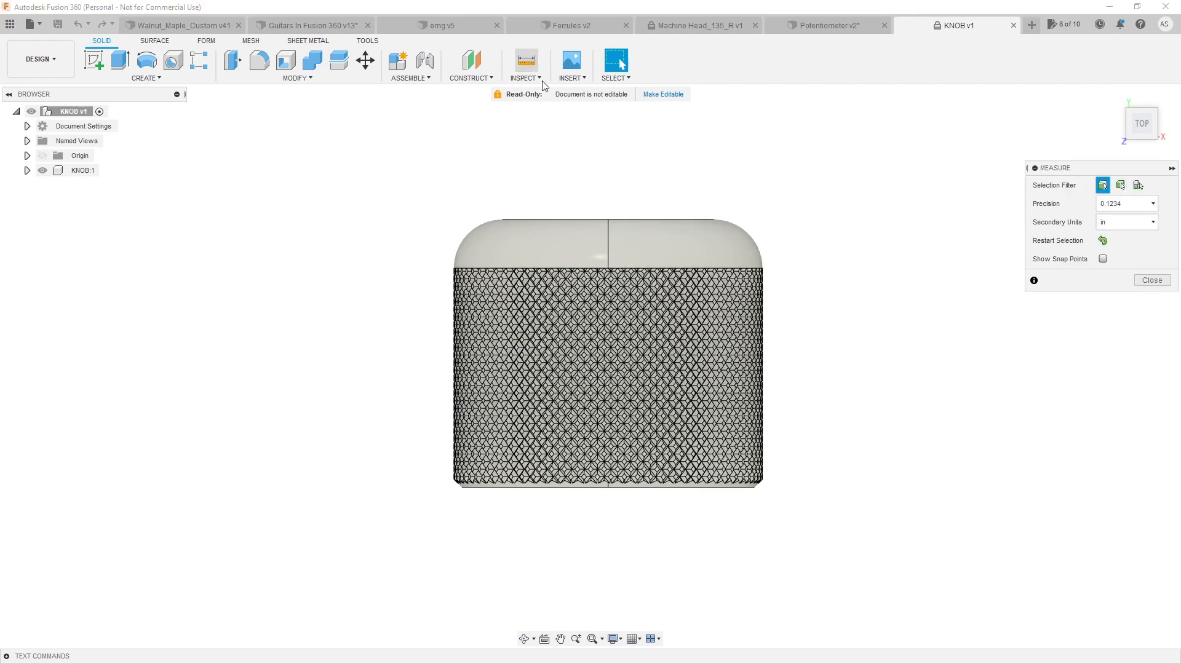
scroll(611, 224, up, 5)
scroll(461, 253, down, 3)
shift+middle_drag(462, 253, 601, 158)
click(1140, 130)
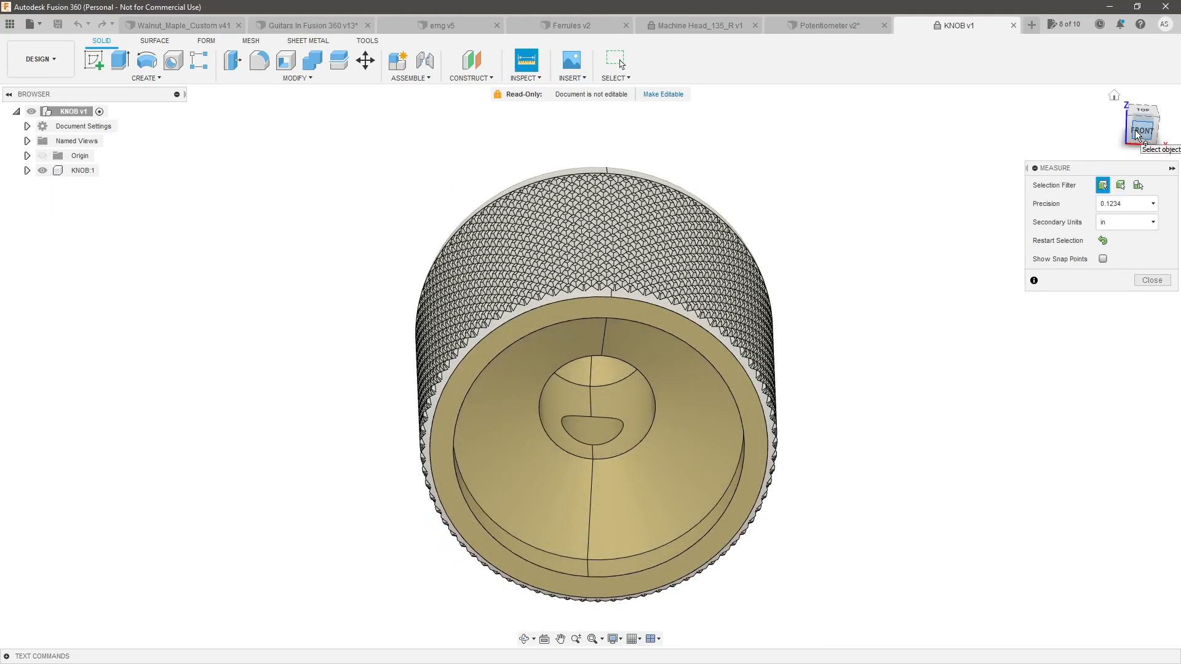
scroll(590, 158, up, 8)
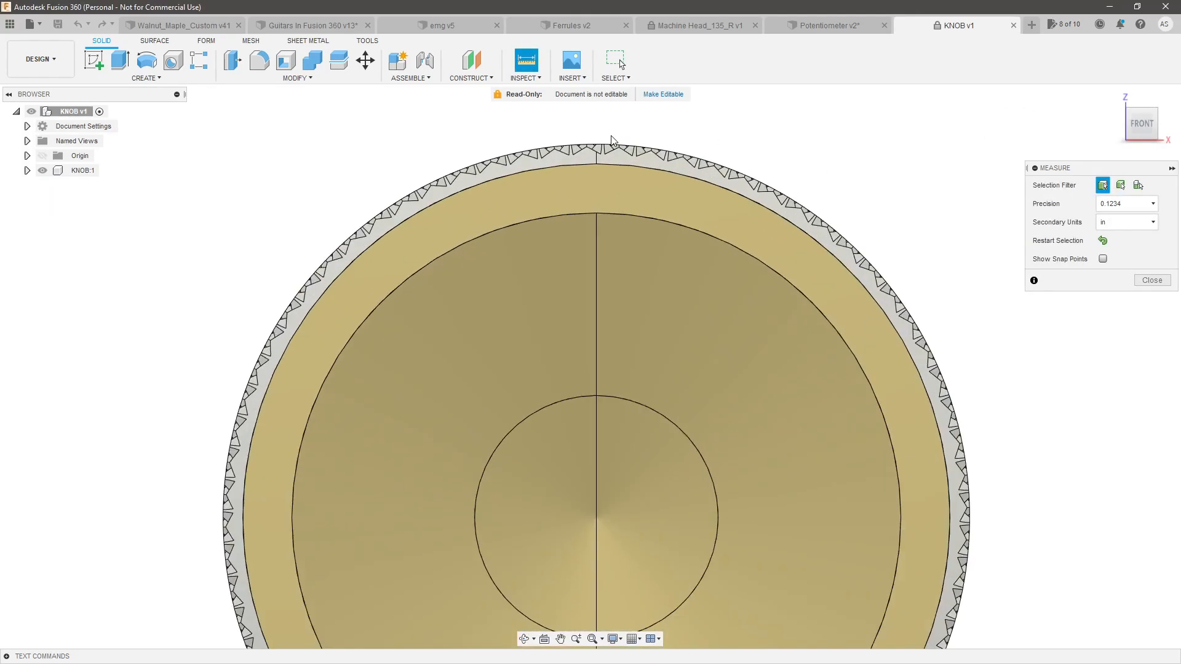
scroll(590, 166, up, 2)
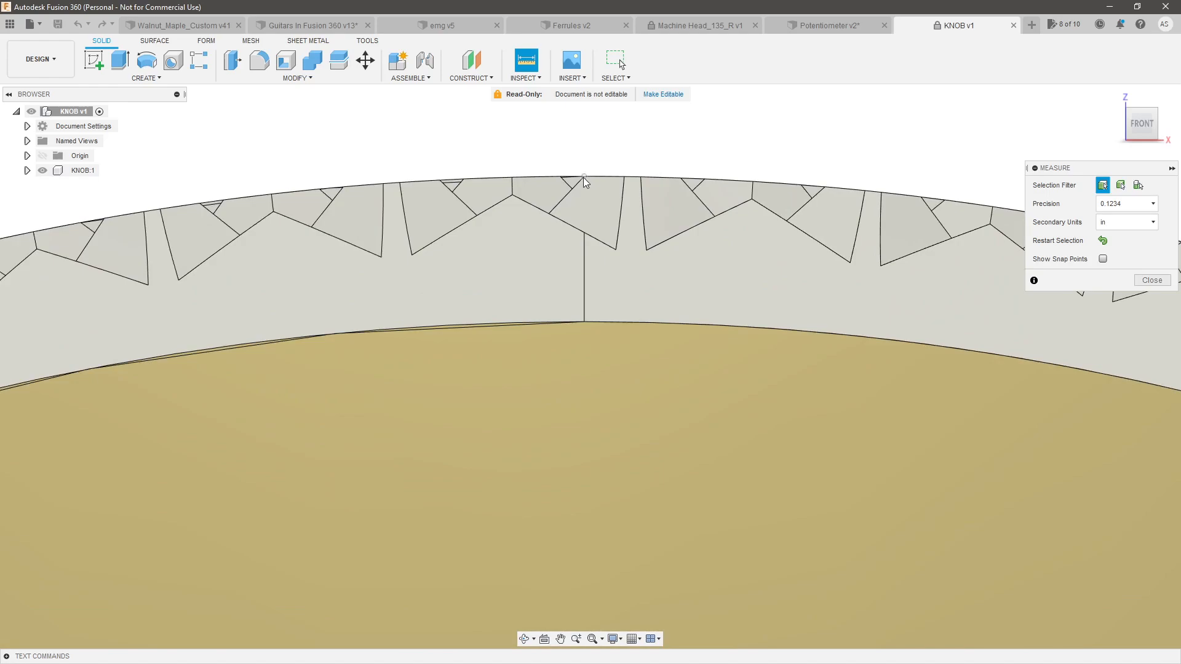
click(585, 178)
scroll(593, 163, down, 10)
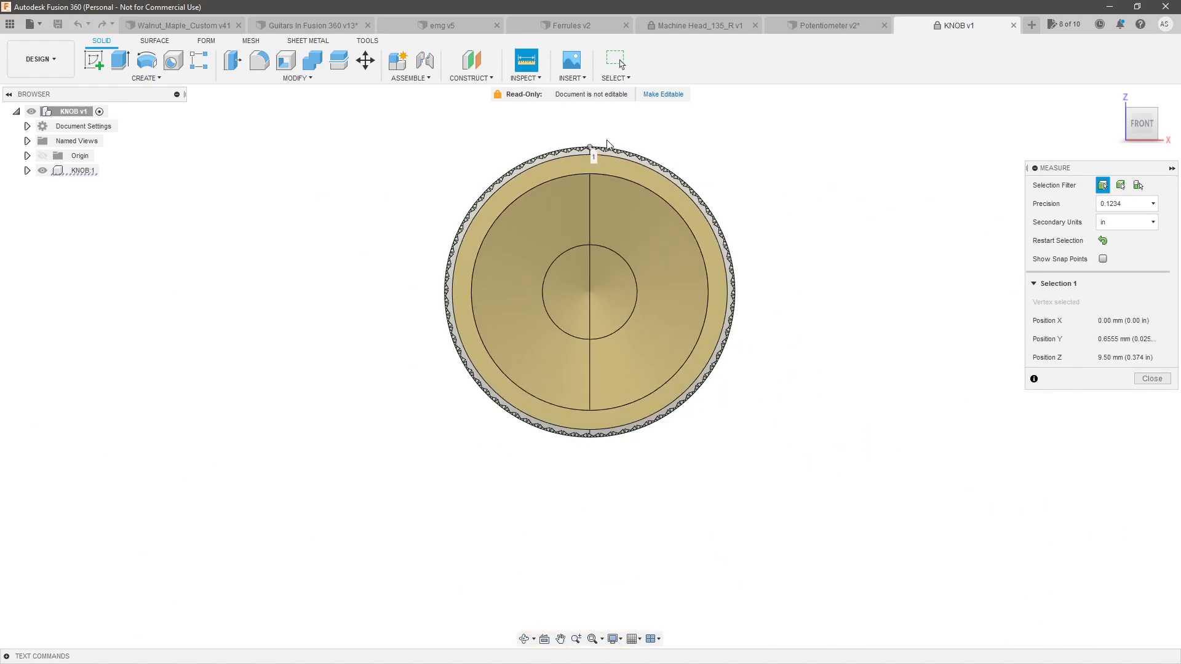
scroll(599, 437, up, 8)
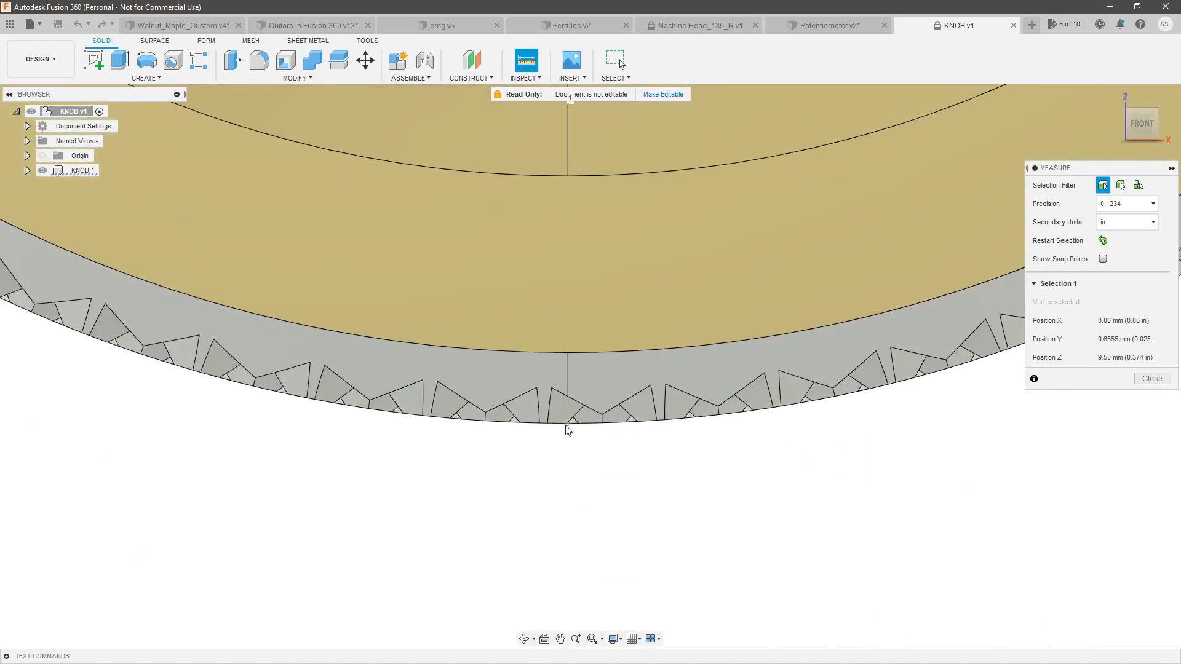
click(567, 423)
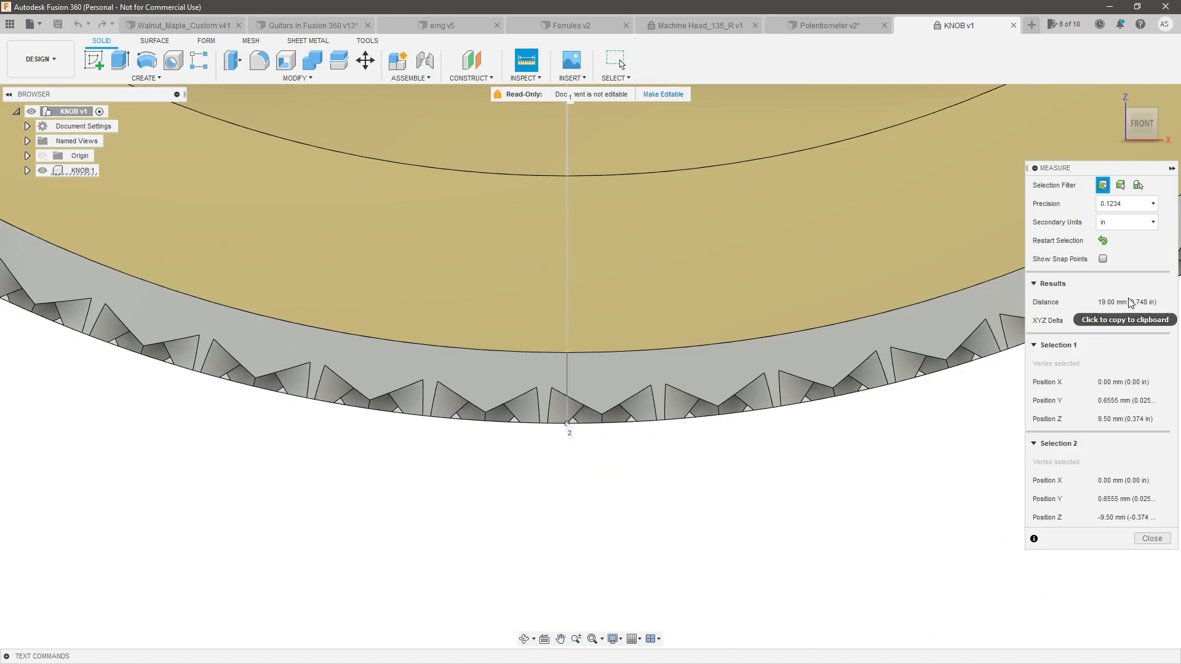
key(Escape)
Return to the guitar sketch and dimension the larger knob circle nearest the bridge to a 0.748 in diameter
click(285, 27)
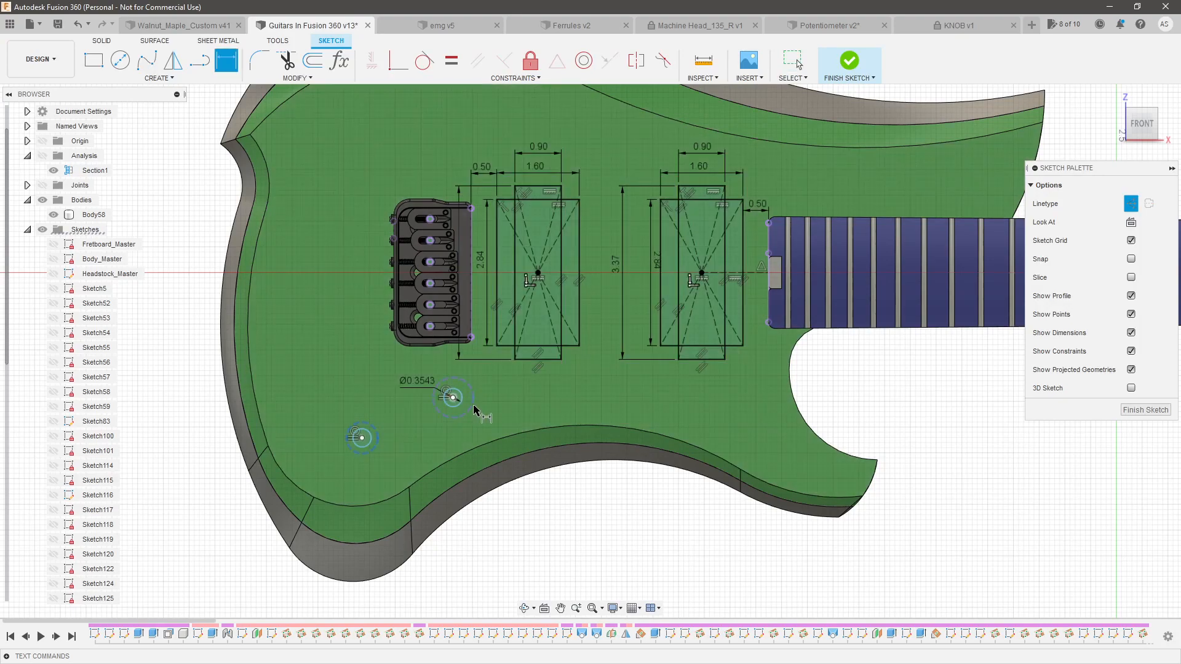
click(505, 389)
key(Escape)
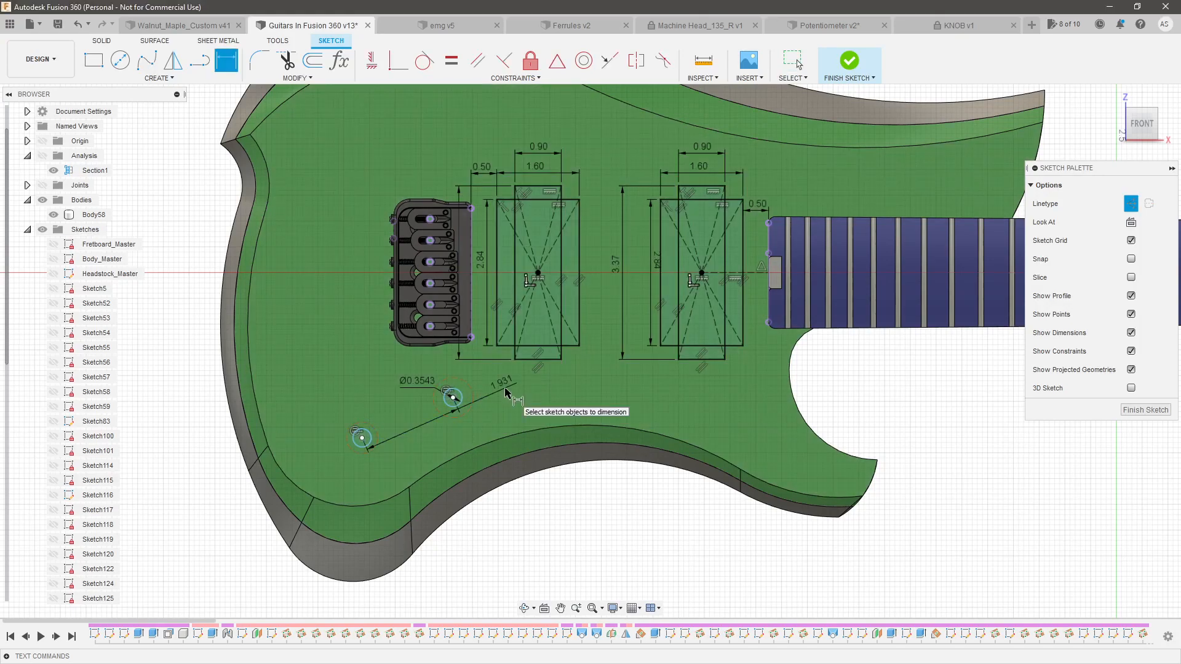
key(d)
click(472, 398)
click(486, 392)
key(Return)
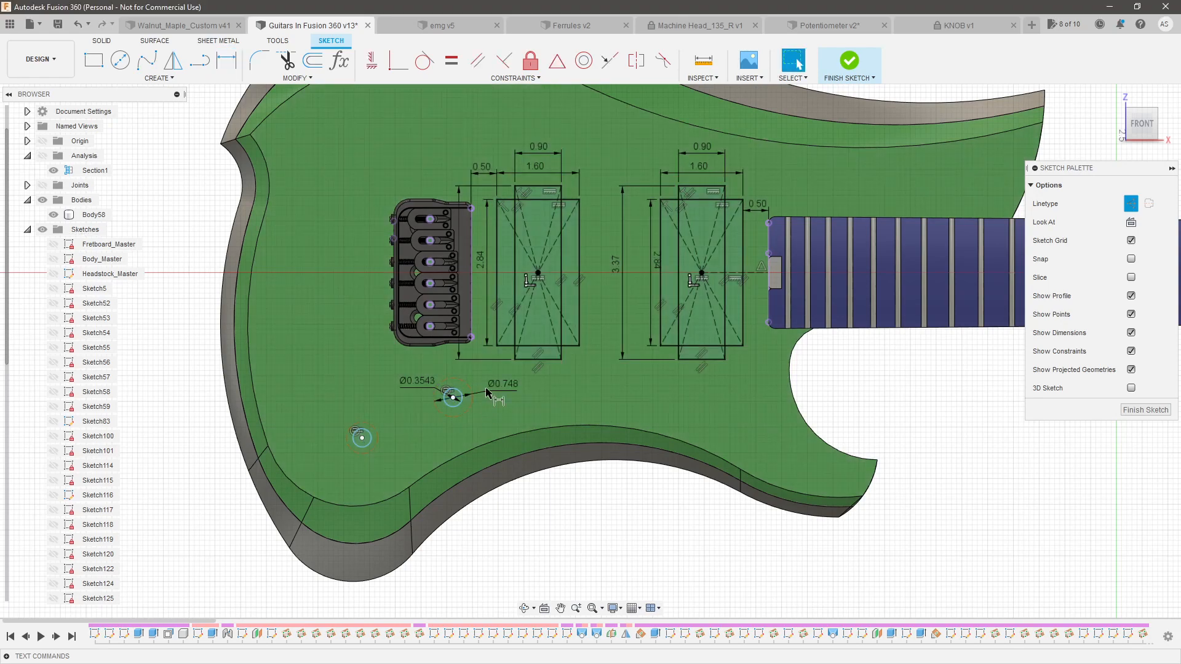
key(Escape)
Constrain the larger knob circle near the tail end equal to the dimensioned knob circle
click(377, 436)
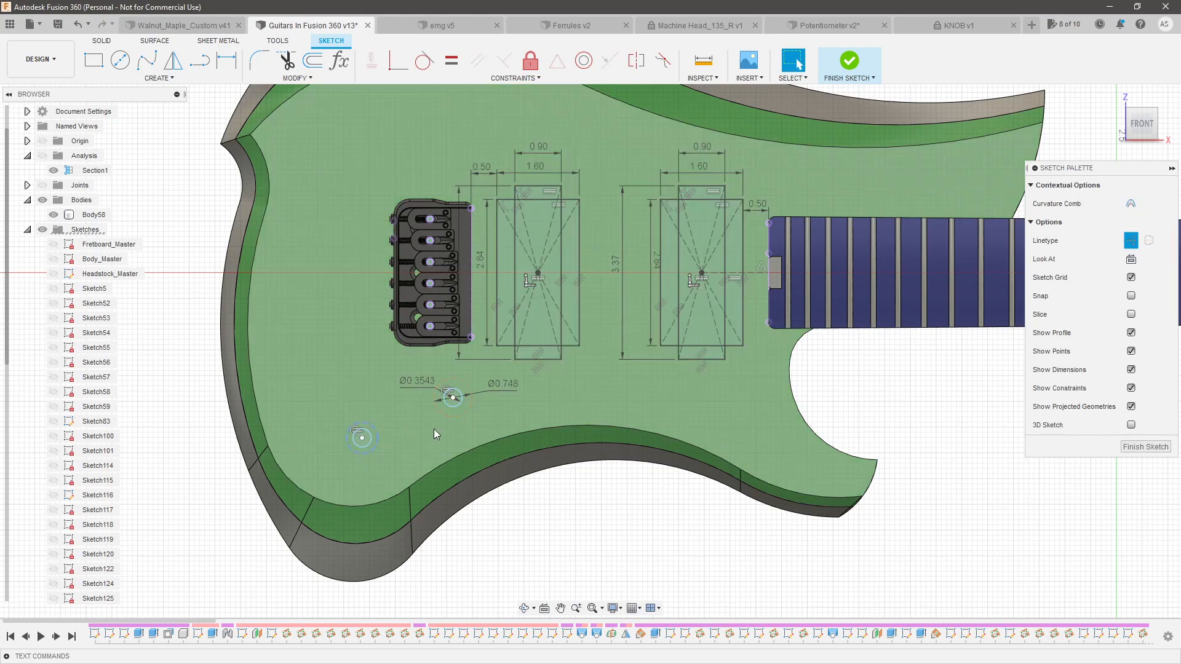
ctrl+click(456, 417)
click(452, 60)
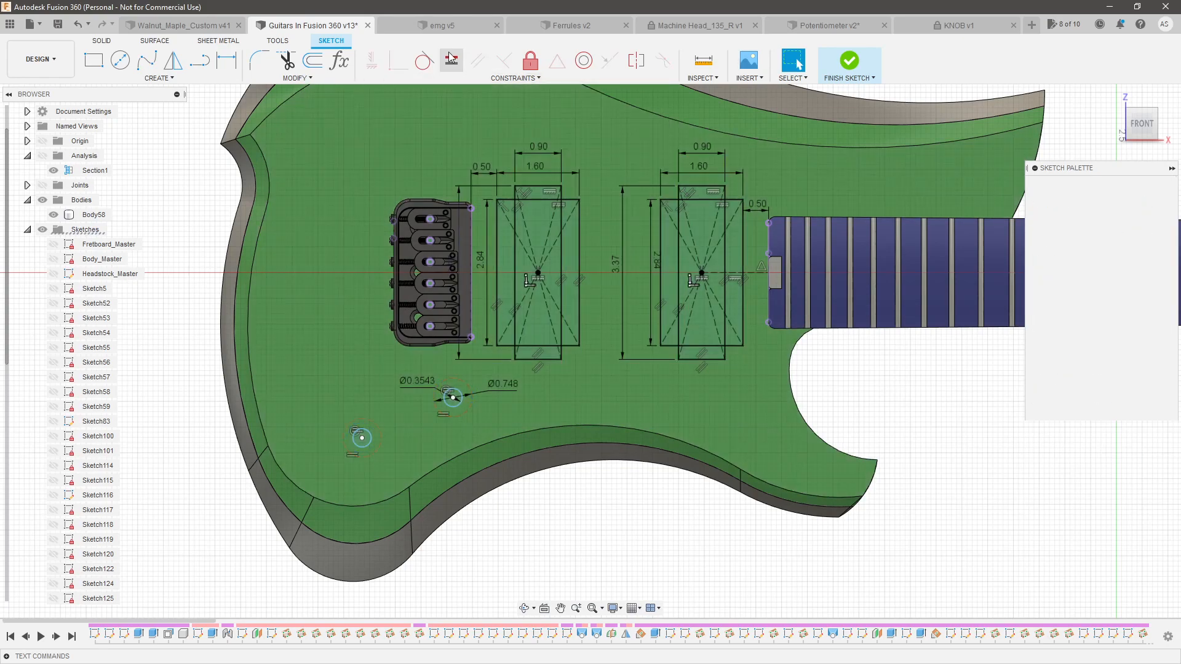
Adjust the position of the tail-end potentiometer circles on the body face by moving their shared center
scroll(453, 407, up, 3)
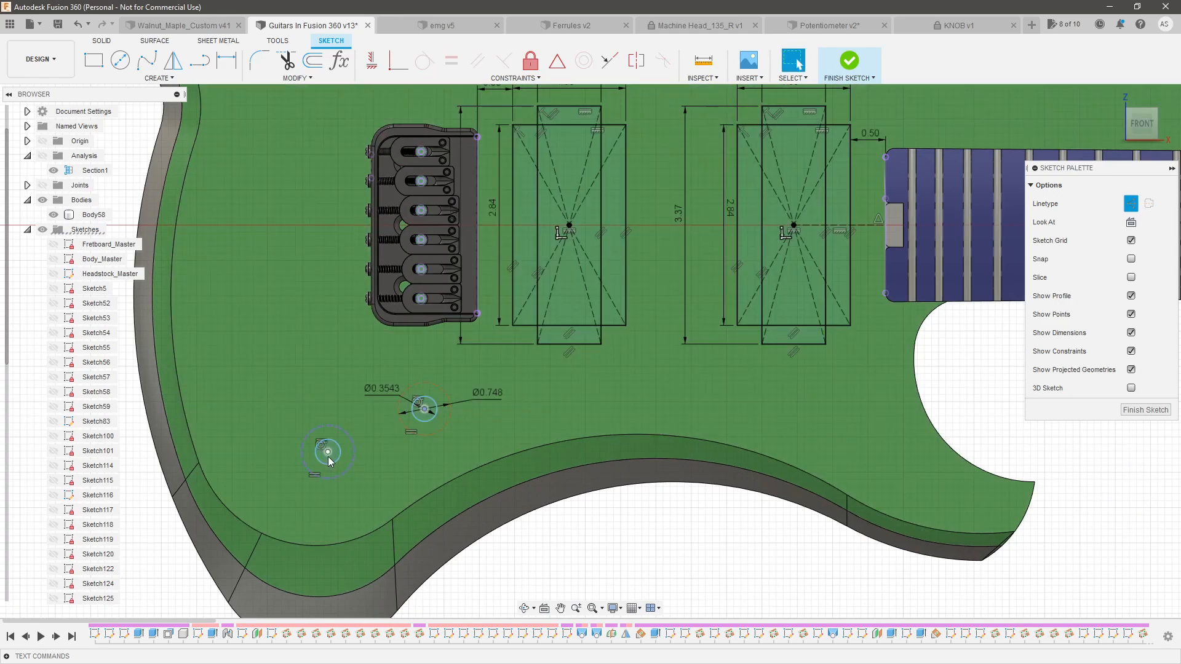
drag(328, 452, 322, 472)
scroll(337, 459, down, 3)
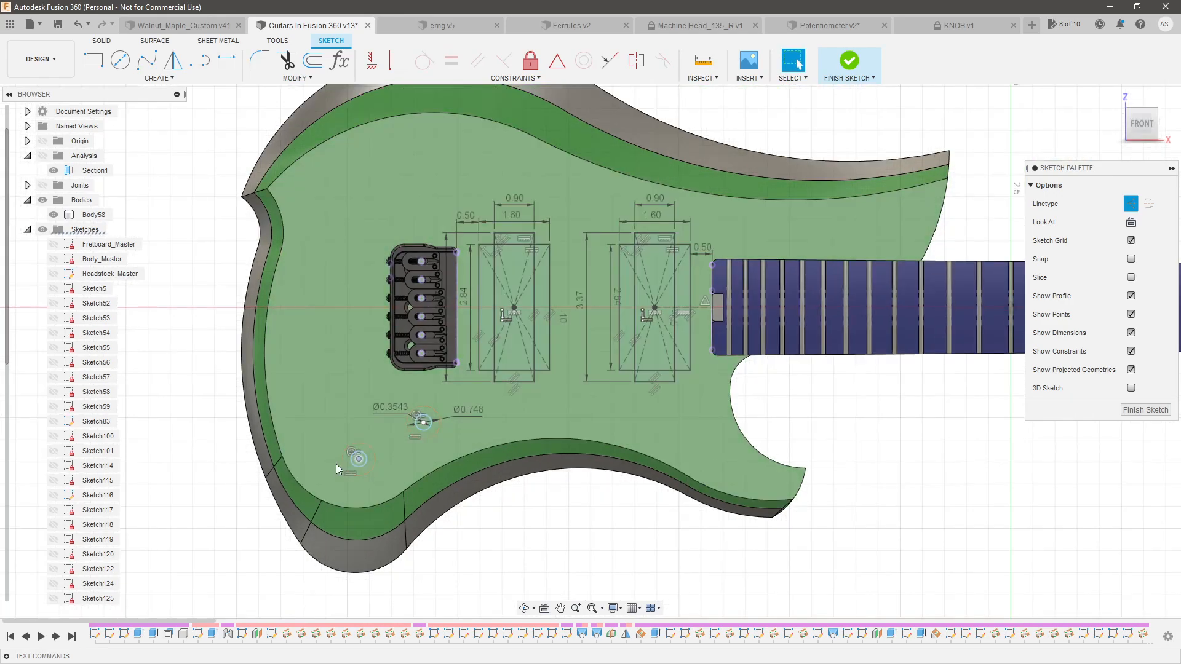
scroll(344, 470, up, 2)
drag(363, 461, 365, 453)
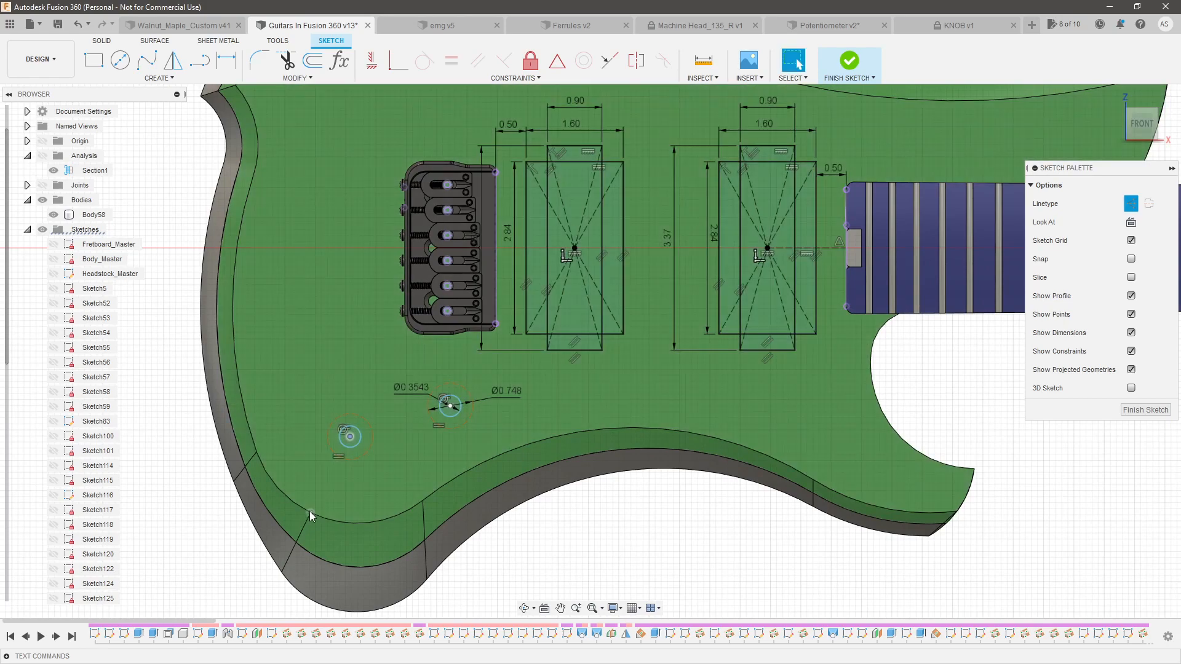
Project the short bevel edge below the tail-end potentiometer and draw a line from its inner endpoint to that potentiometer's center
click(310, 512)
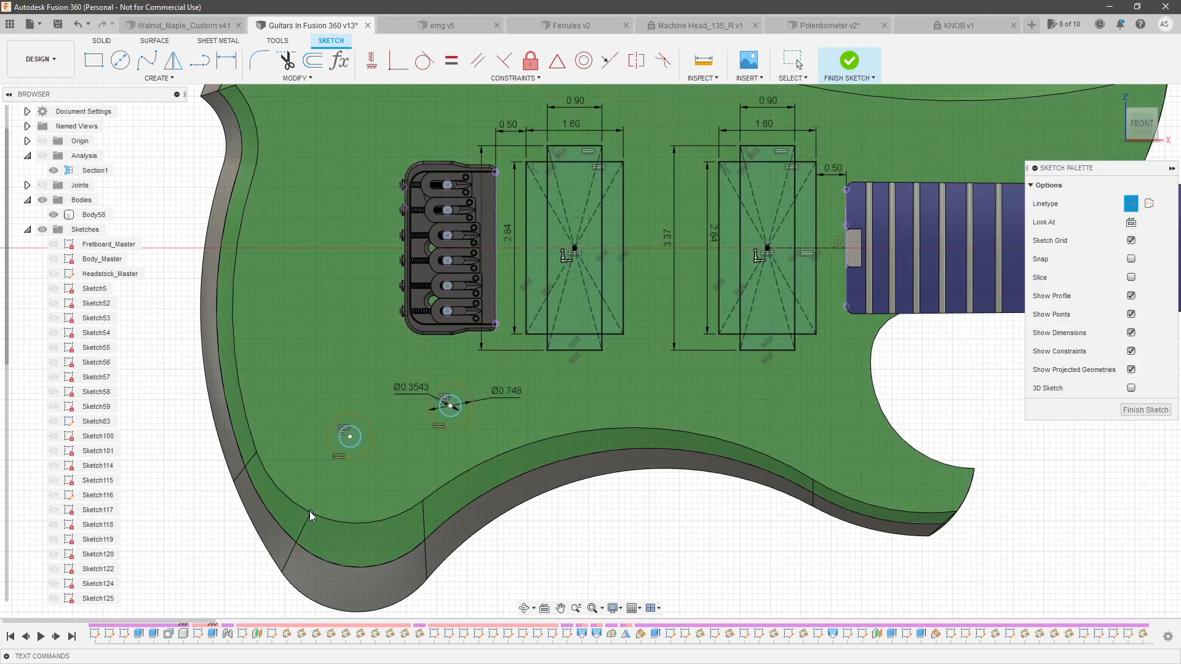
click(296, 542)
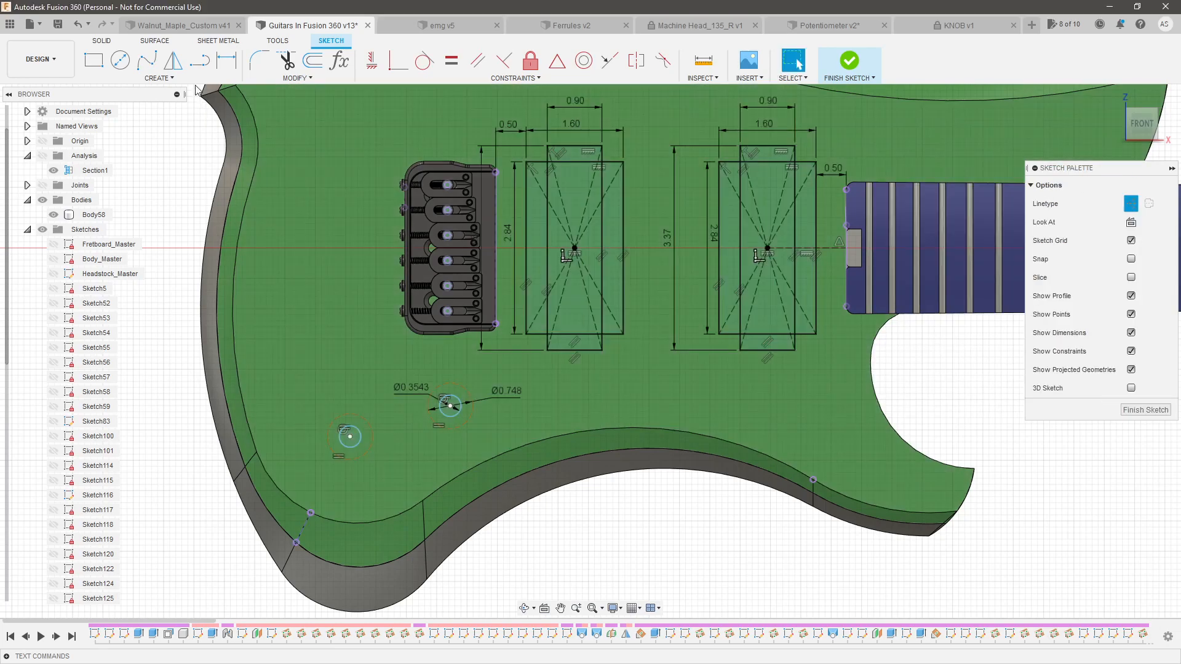
click(199, 59)
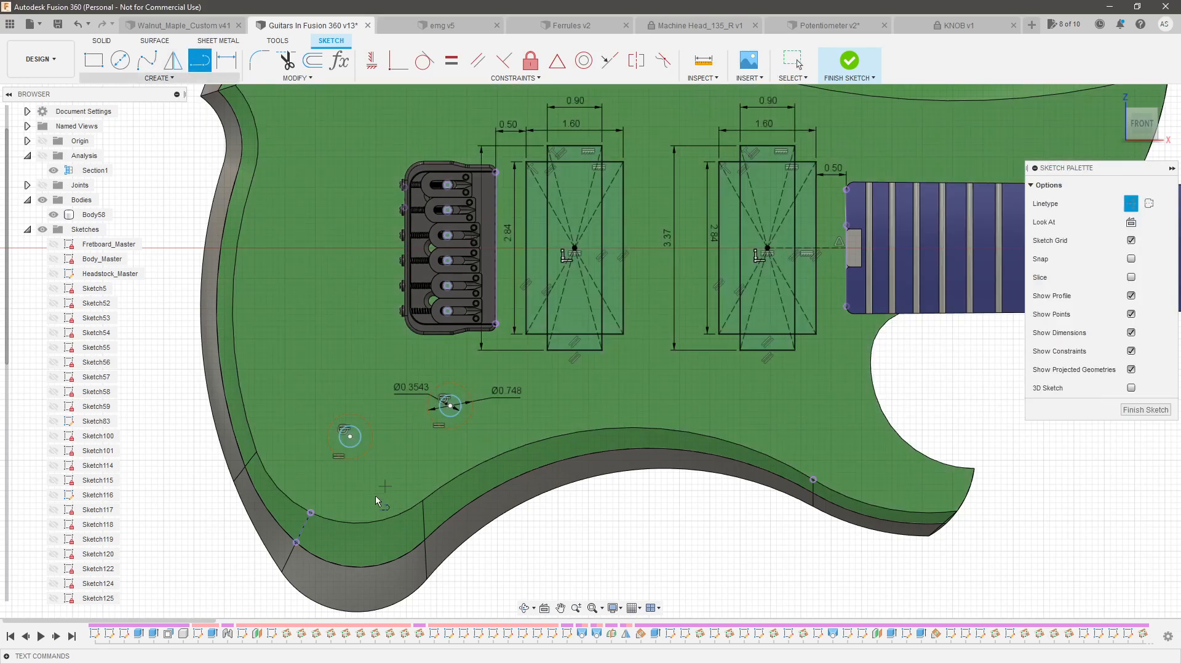
click(310, 512)
click(350, 437)
key(Escape)
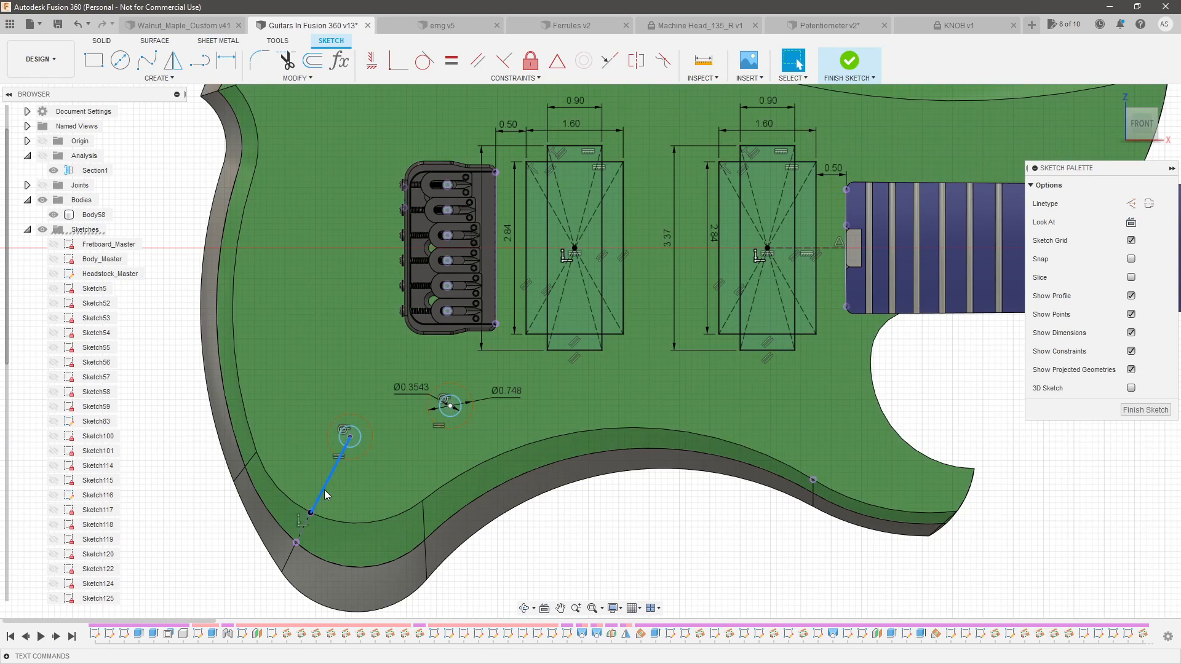
Make the new line collinear with the projected bevel edge and shift both potentiometer positions slightly toward the strings
click(301, 530)
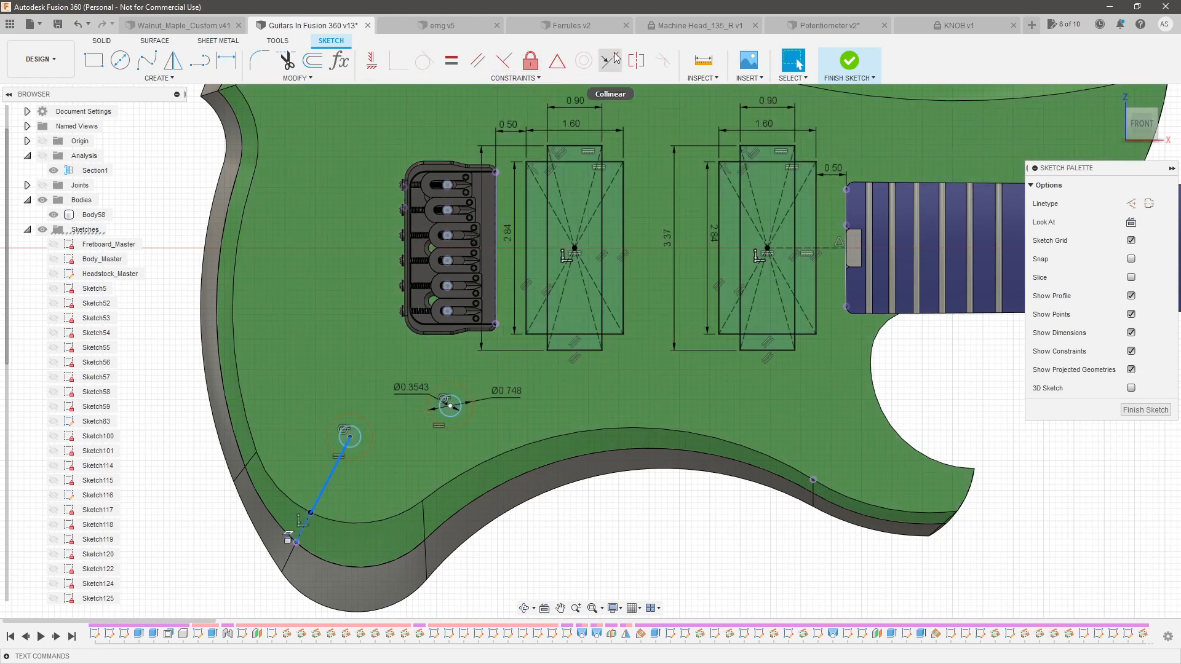
mouse_move(350, 437)
mouse_down()
mouse_move(337, 460)
mouse_move(355, 425)
mouse_up()
drag(452, 408, 457, 396)
drag(354, 424, 353, 429)
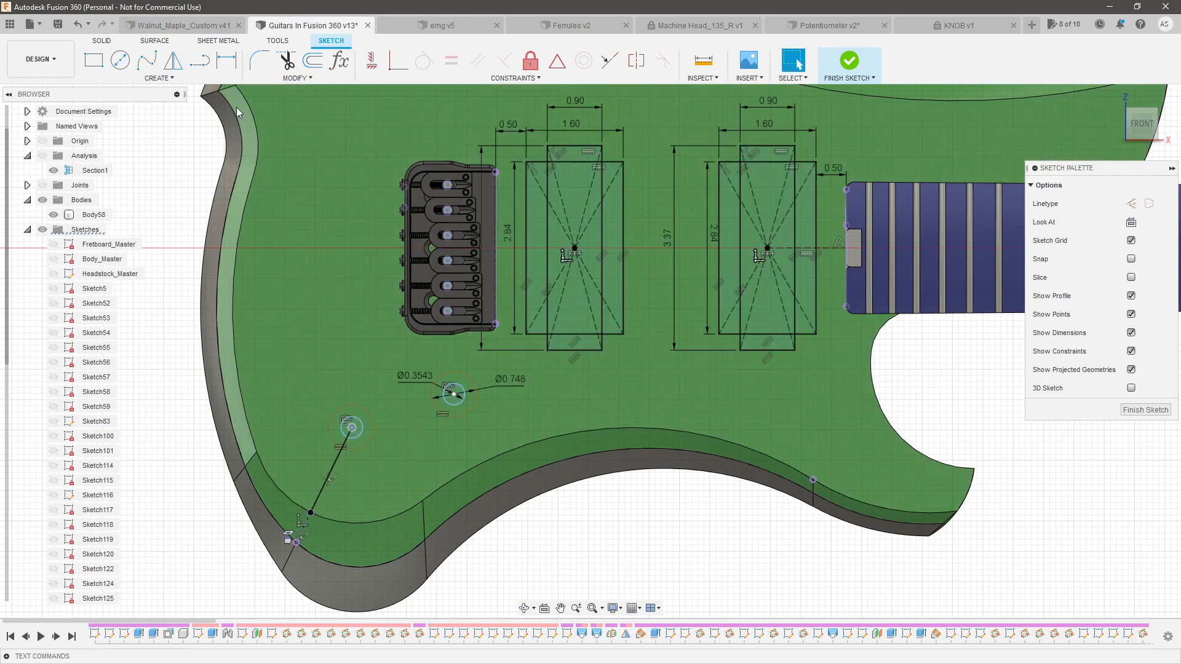
Draw a line between the two potentiometer centers and convert both sketched lines to construction lines
click(200, 61)
click(351, 428)
click(454, 394)
key(Escape)
click(400, 412)
key(x)
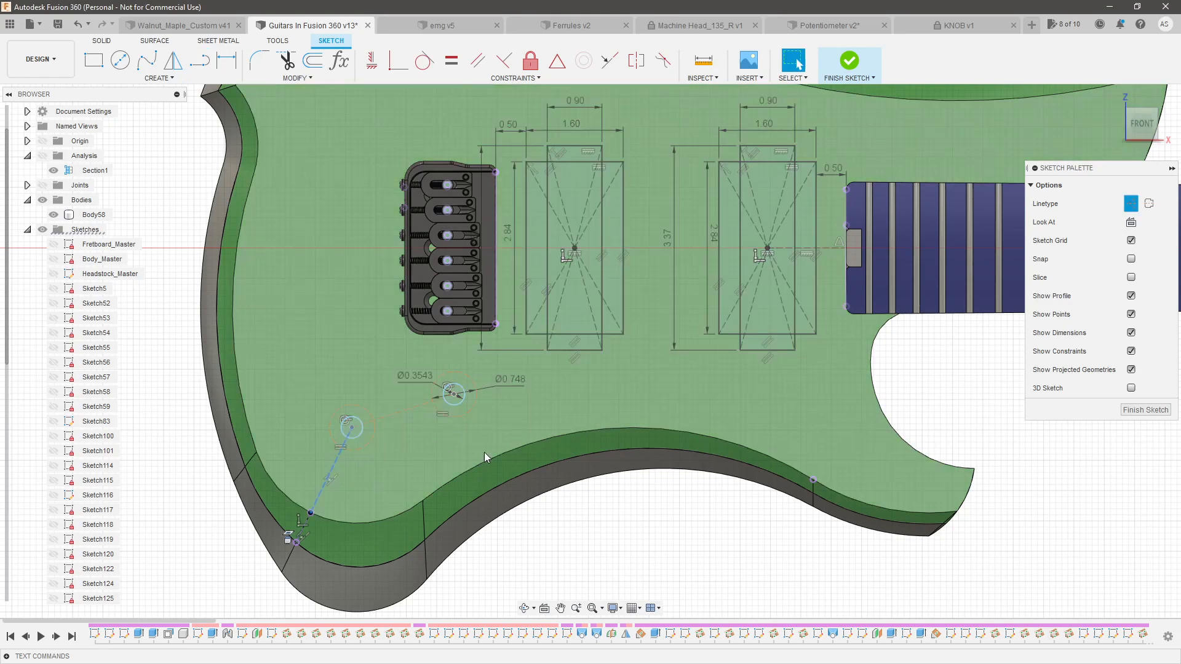
click(548, 474)
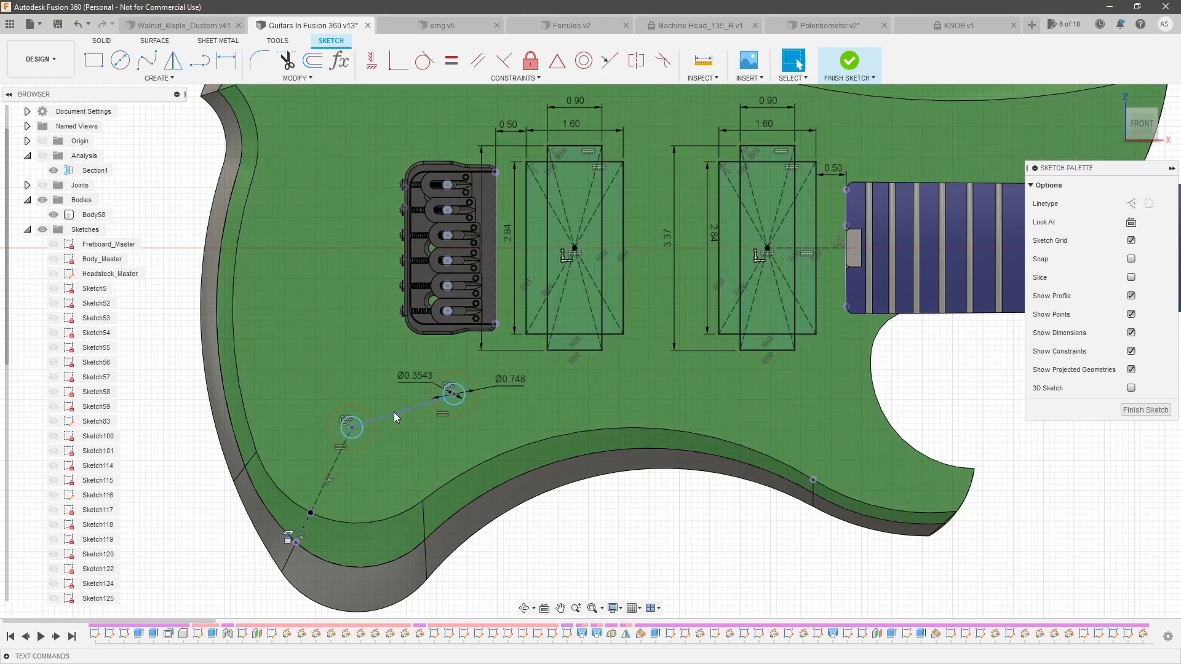
Try a horizontal dimension between the two potentiometer centers and undo it
click(394, 412)
key(d)
click(382, 364)
key(Return)
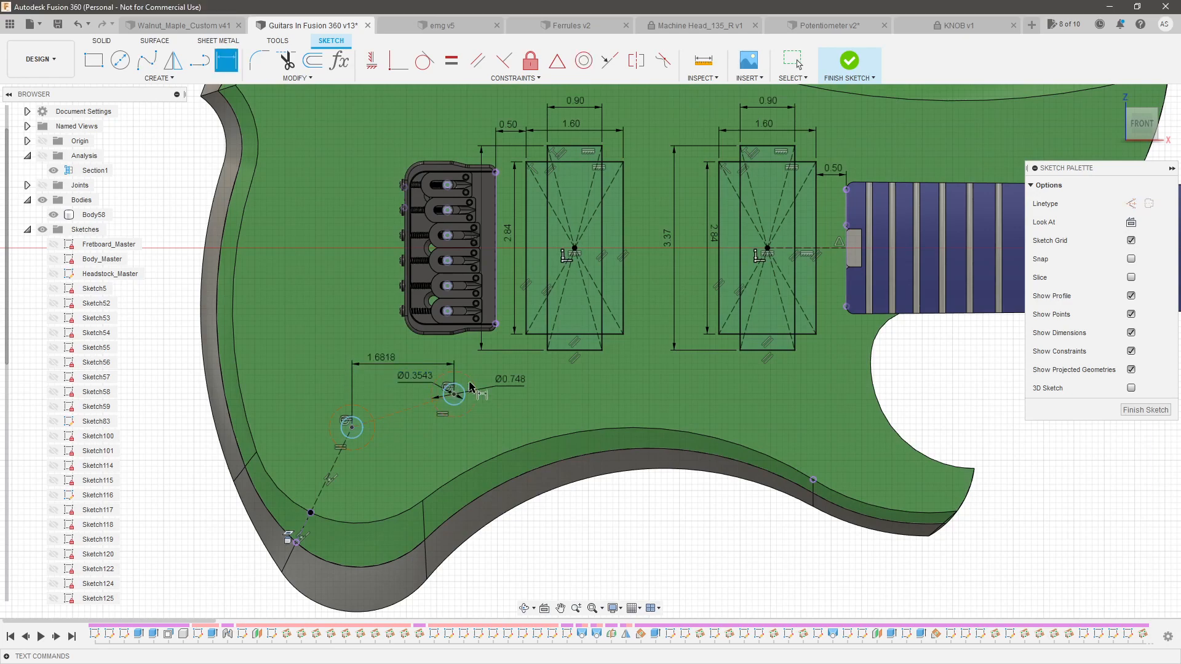
key(Escape)
key(ctrl+z)
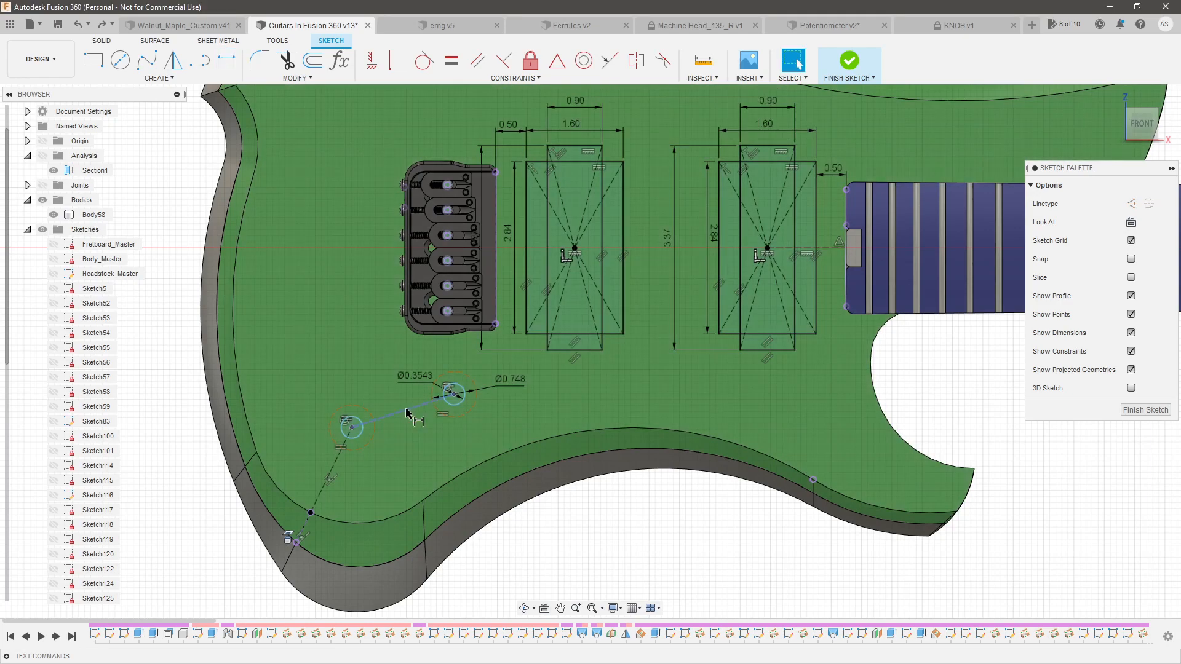
Add an aligned dimension of 1.5 in to the construction line between the two potentiometer centers
key(d)
click(405, 418)
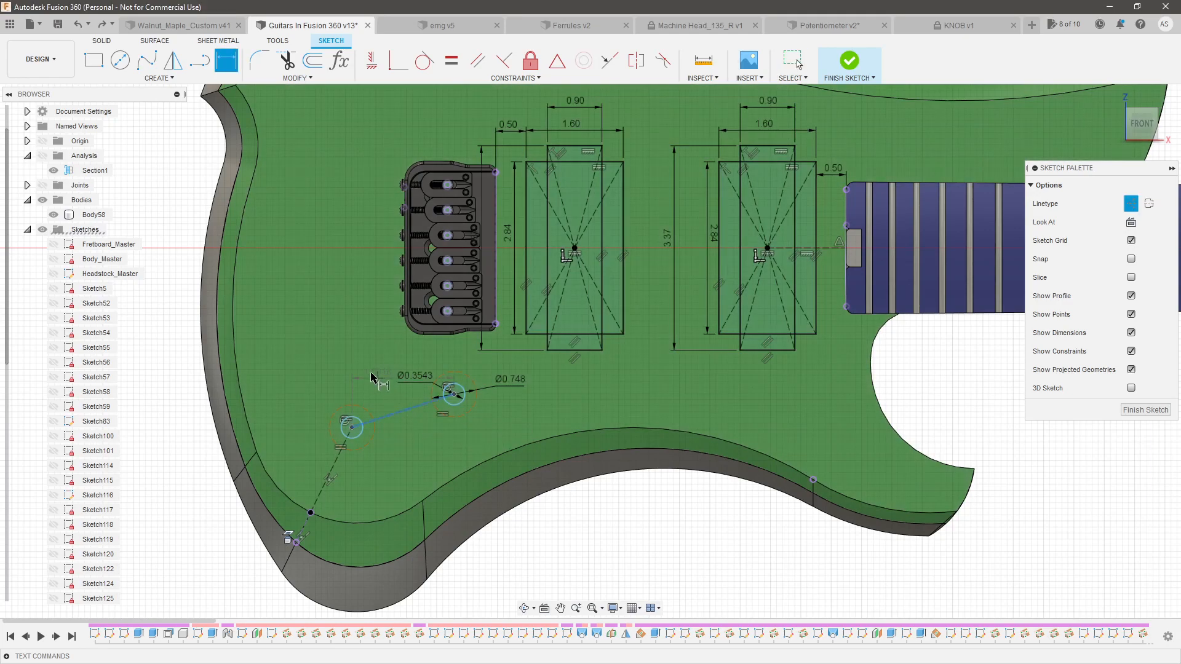
click(305, 376)
text(1.5)
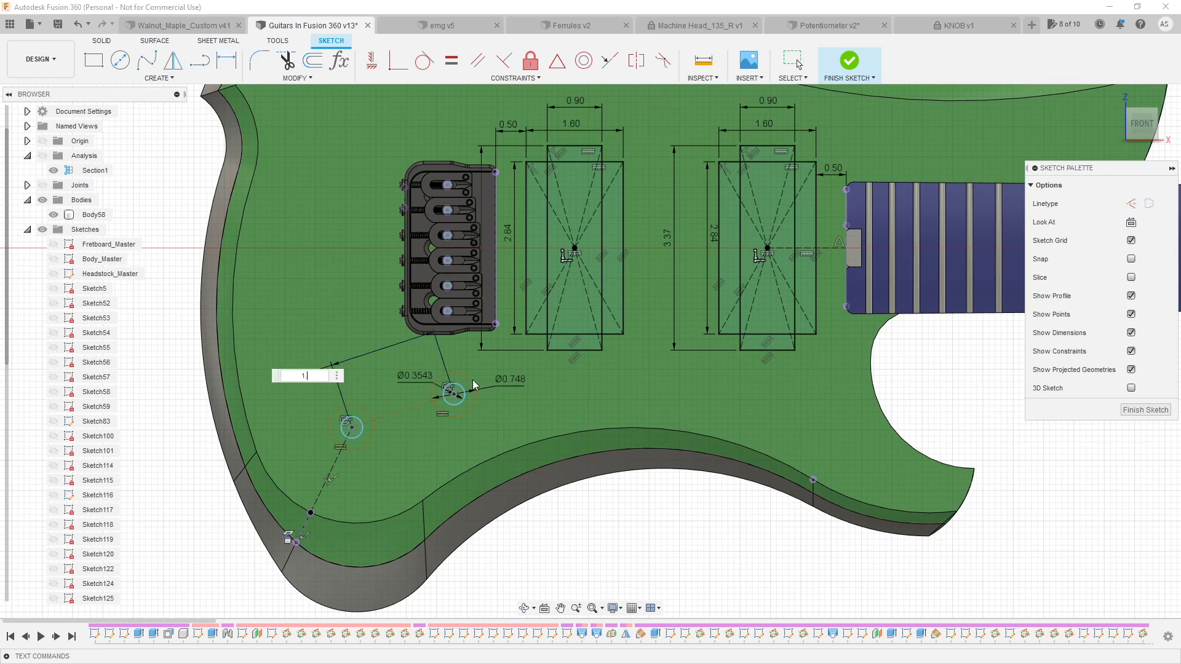
key(Return)
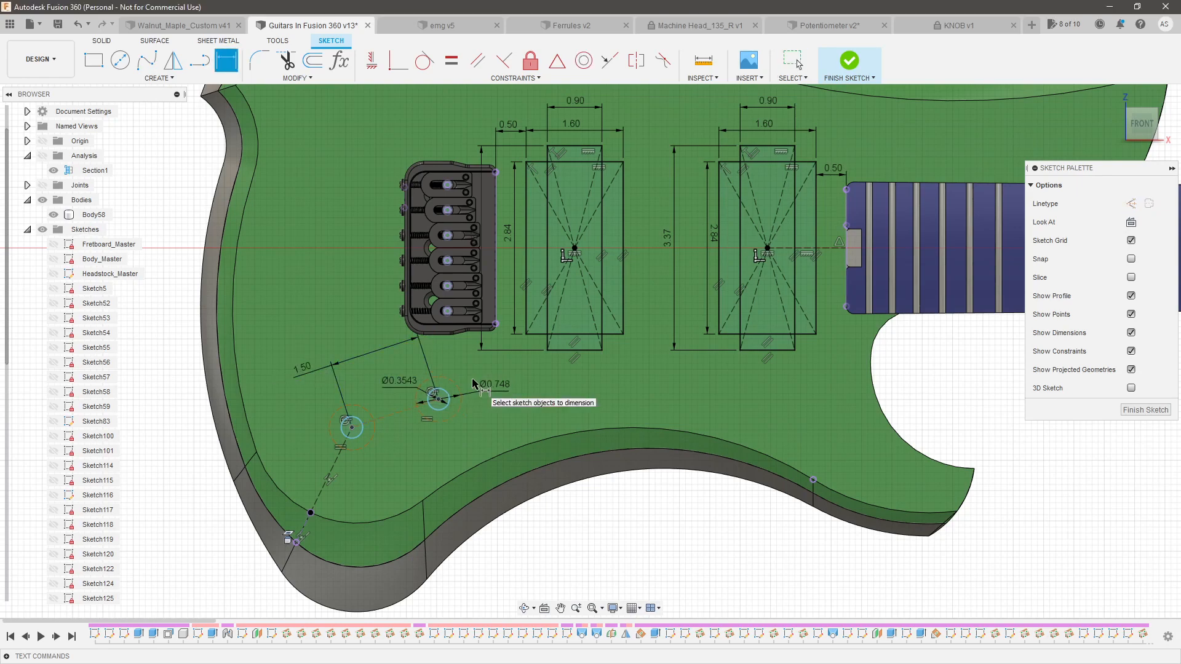
key(Escape)
Nudge the potentiometer nearest the bridge and set the spacing between the two potentiometer centers to 2 in
scroll(461, 391, up, 2)
mouse_move(437, 400)
mouse_down()
mouse_move(454, 403)
mouse_move(429, 400)
mouse_up()
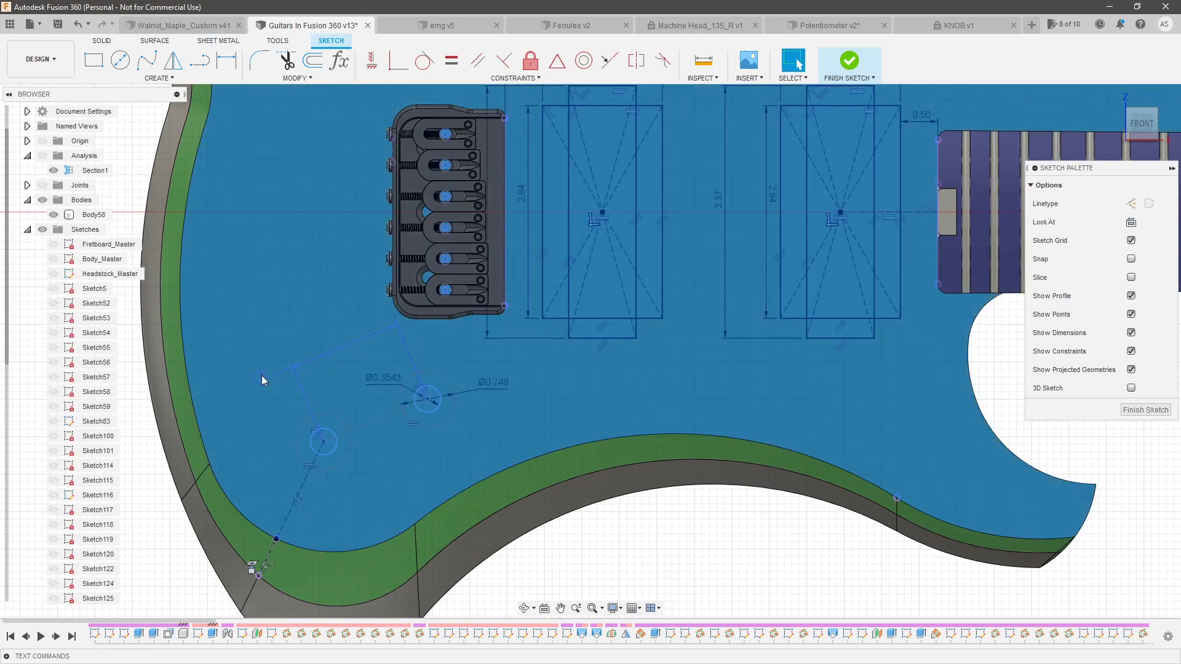
double_click(261, 376)
text(2)
key(Return)
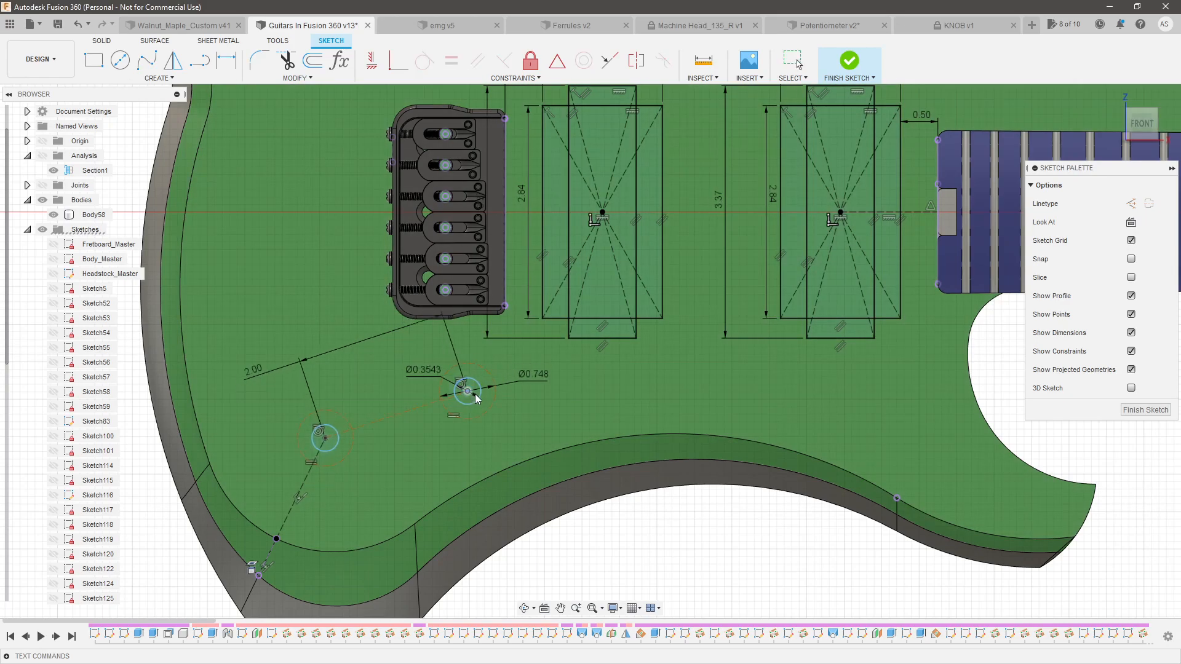
Reposition the linked potentiometer pair lower on the body, changing the tilt of the line between their centers
drag(475, 394, 502, 419)
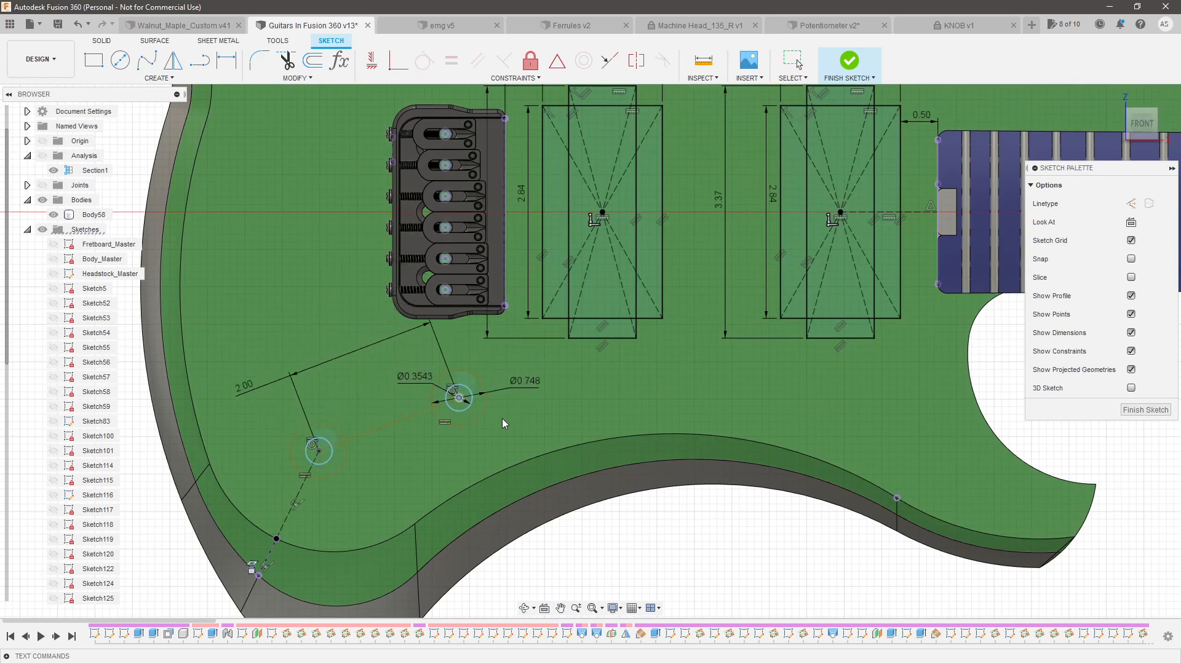
drag(403, 420, 425, 413)
scroll(407, 419, down, 5)
scroll(410, 444, up, 2)
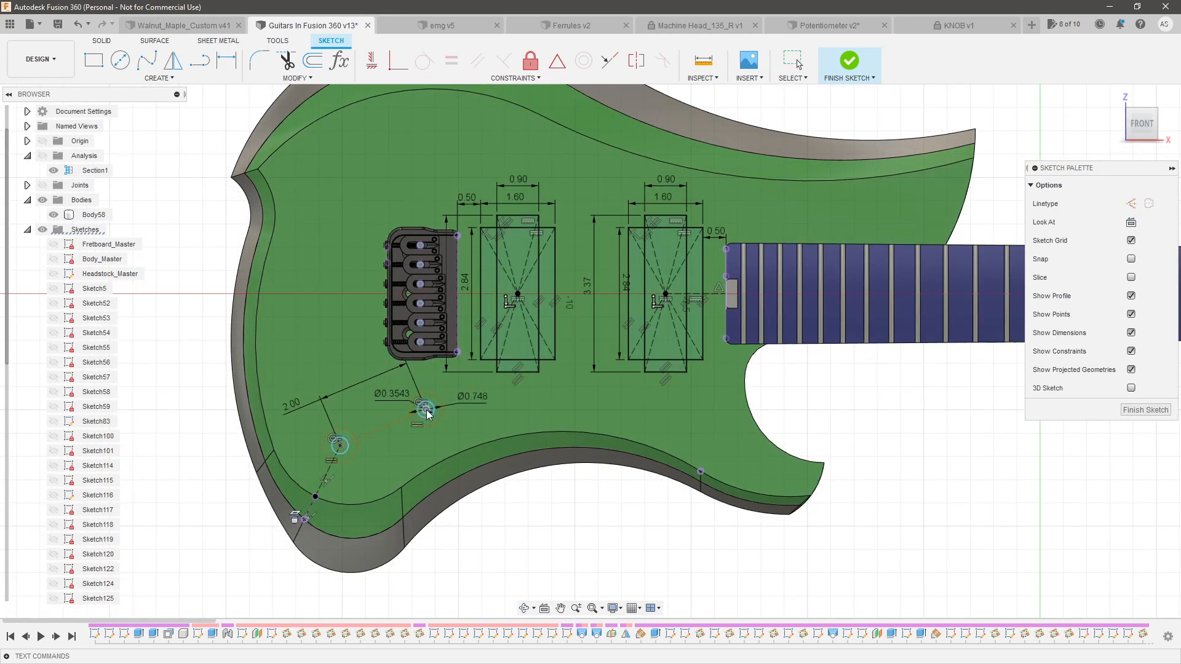
Set the aligned spacing between the two potentiometer centers to 1.75 in
double_click(294, 406)
text(1.75)
key(Return)
Add an aligned dimension of 1.5 in to the construction line between the potentiometer farthest from the bridge and the body's inner contour
scroll(300, 411, up, 3)
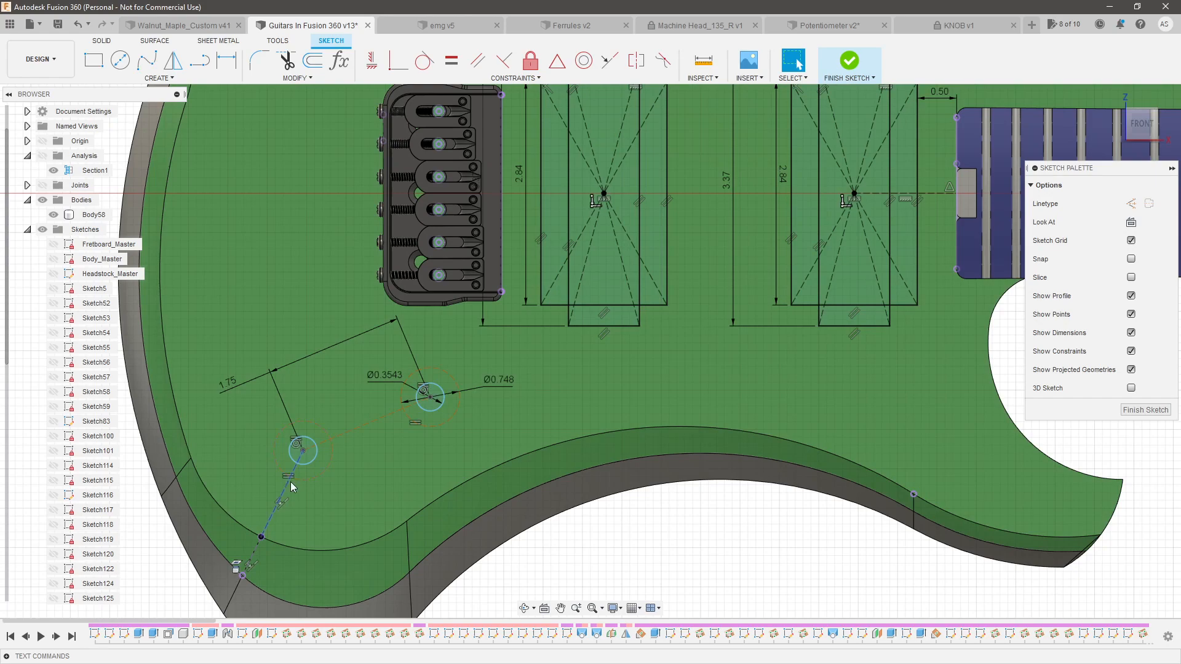
click(287, 486)
key(d)
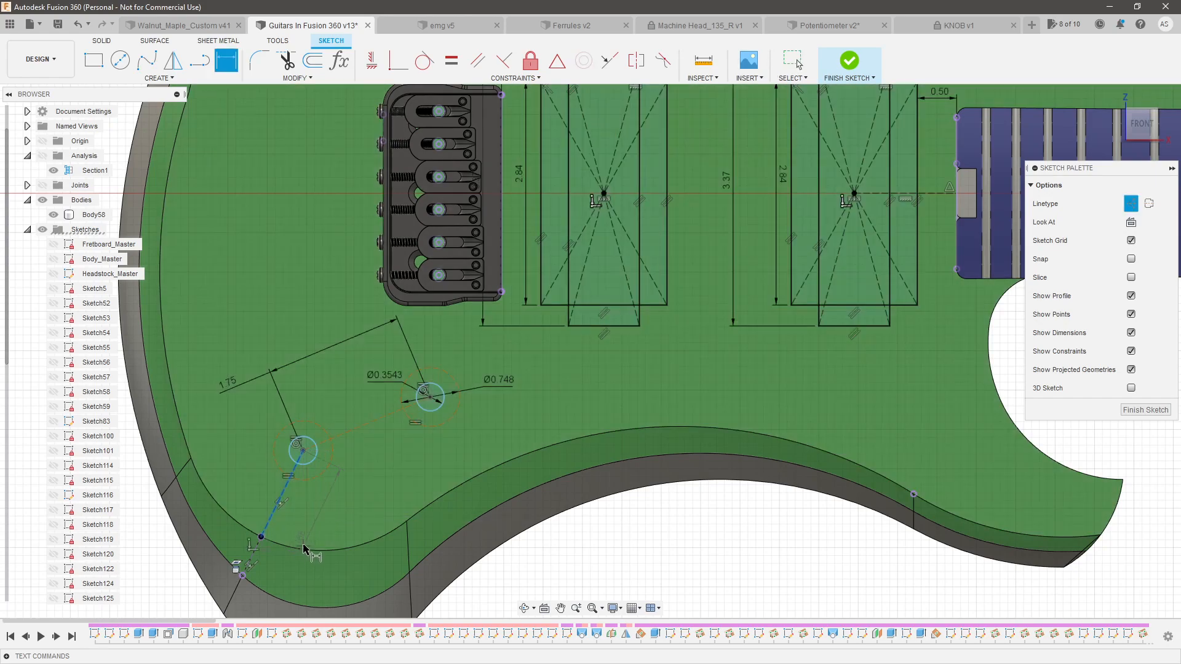
click(303, 564)
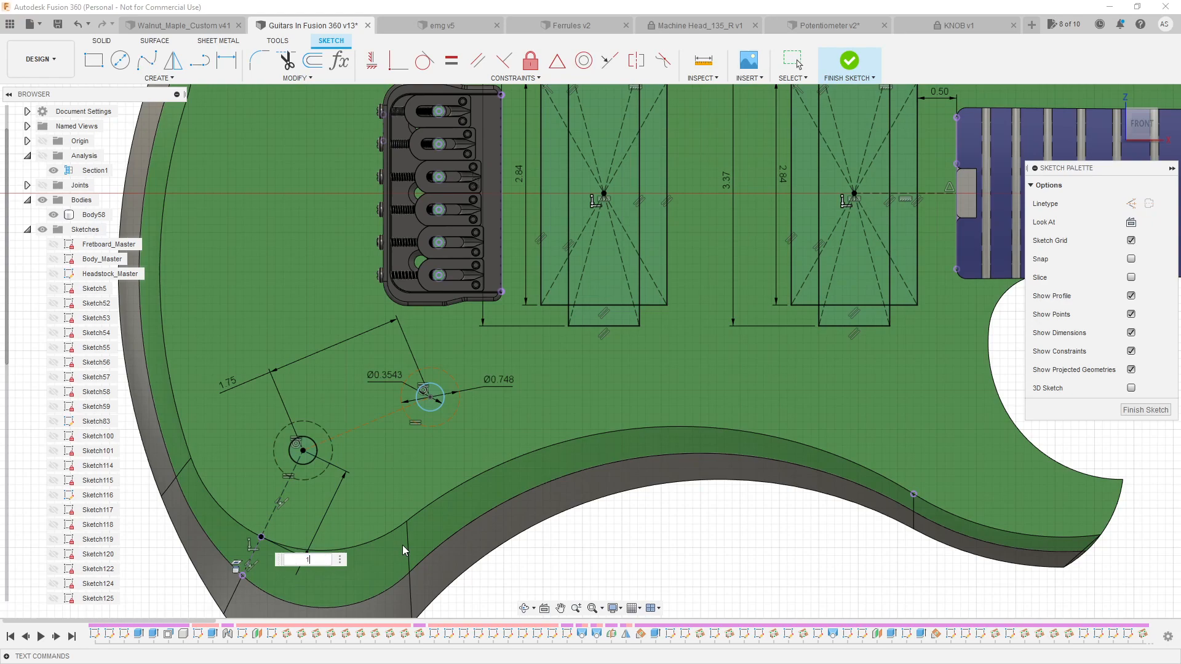
text(1.5)
key(Return)
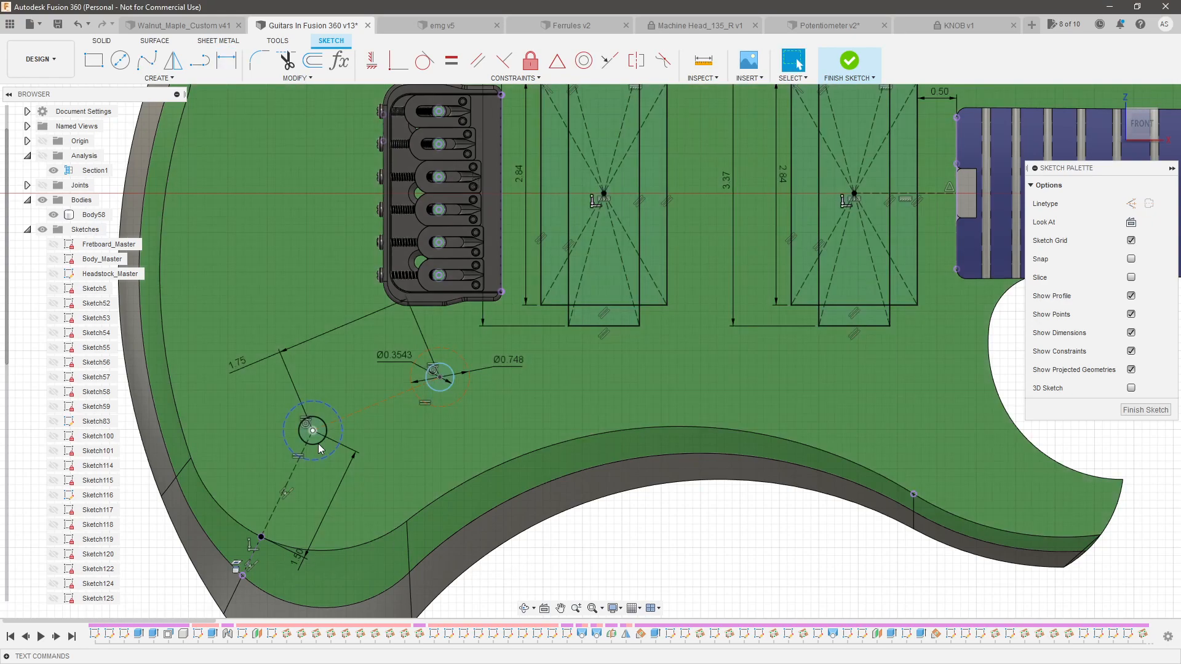
Swing the potentiometer nearest the bridge around the other one and set the angle between the two construction lines to 135 degrees
scroll(403, 419, down, 3)
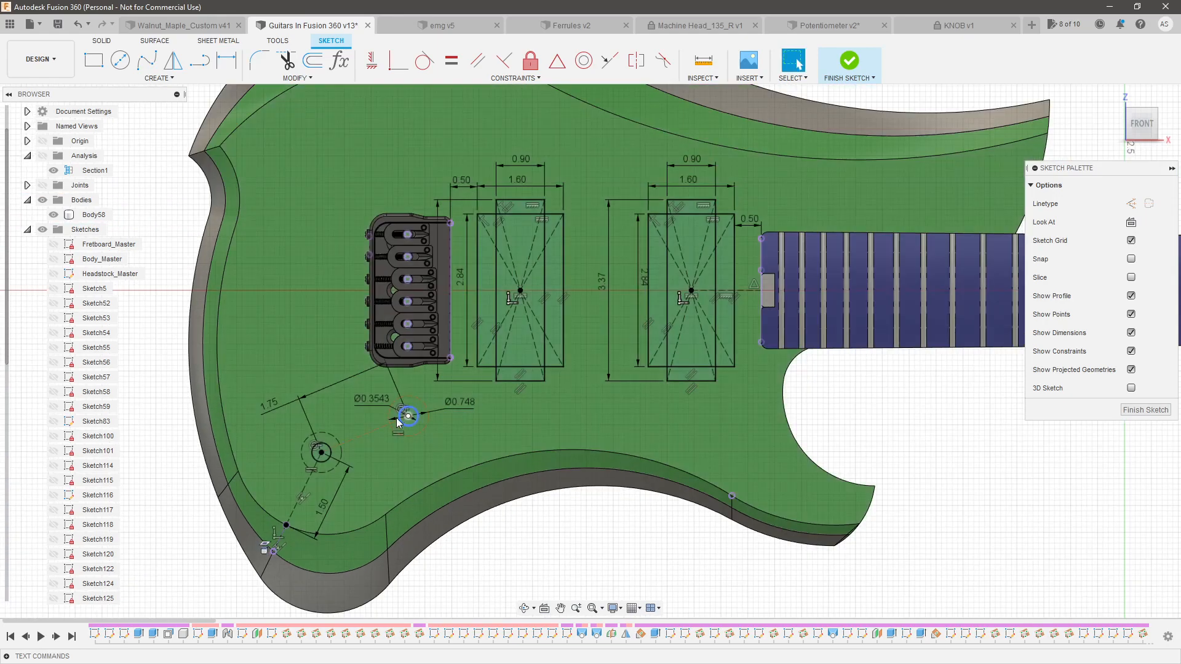
scroll(403, 419, up, 2)
drag(386, 424, 392, 433)
scroll(357, 422, down, 3)
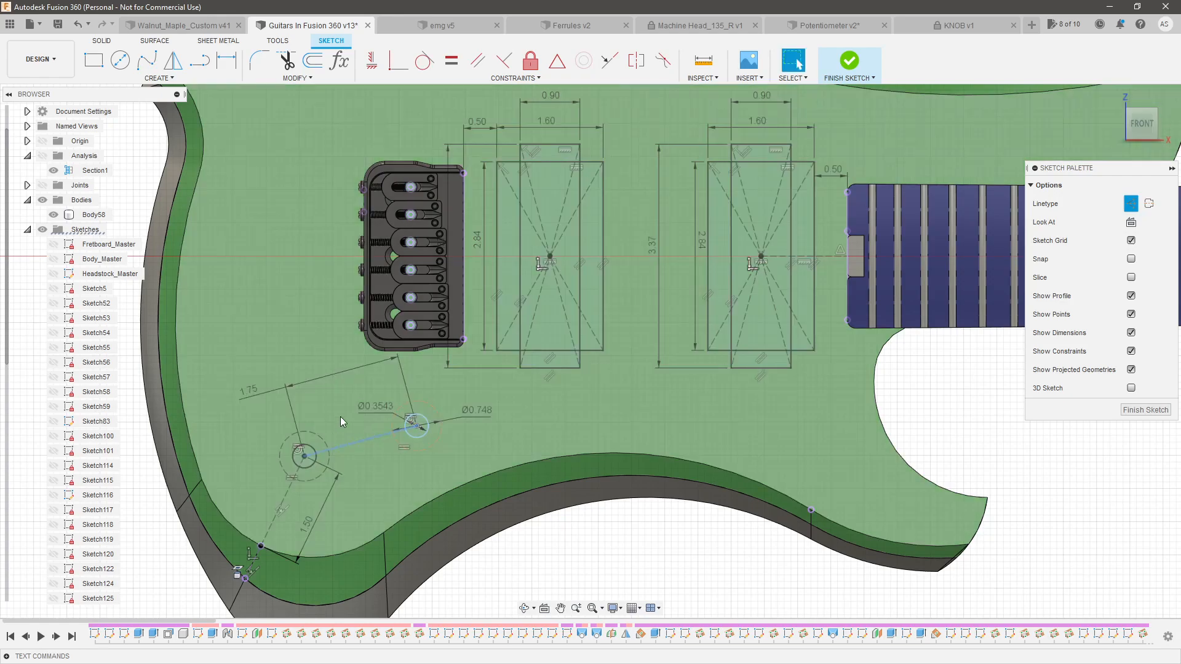
key(d)
click(275, 466)
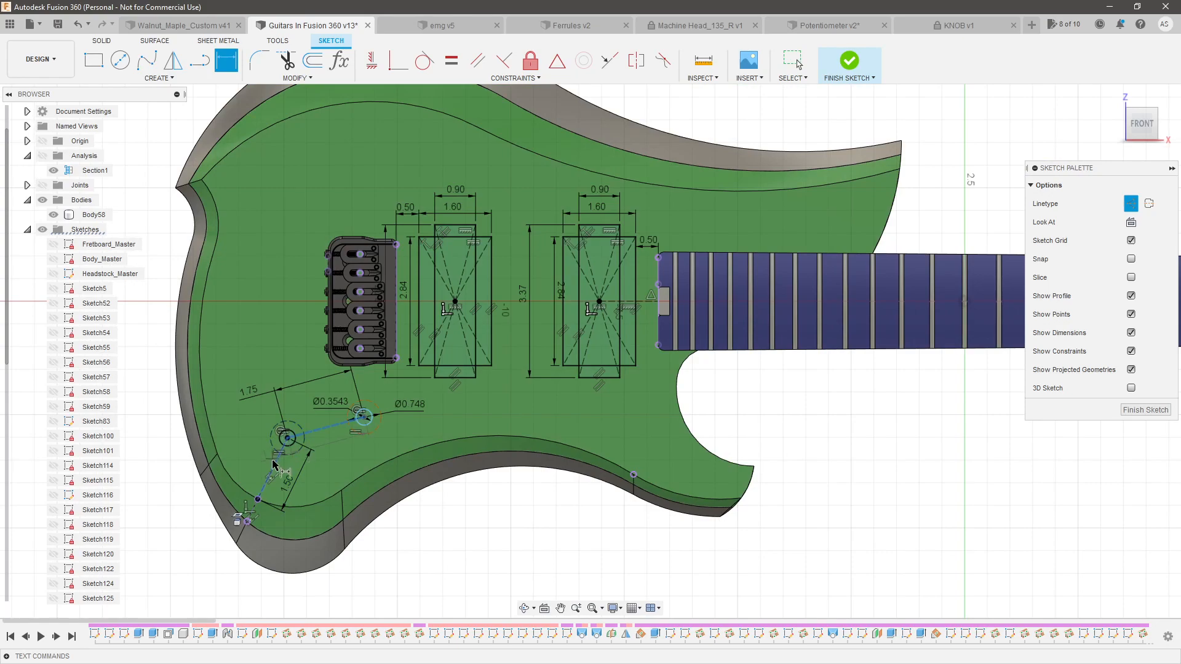
click(331, 464)
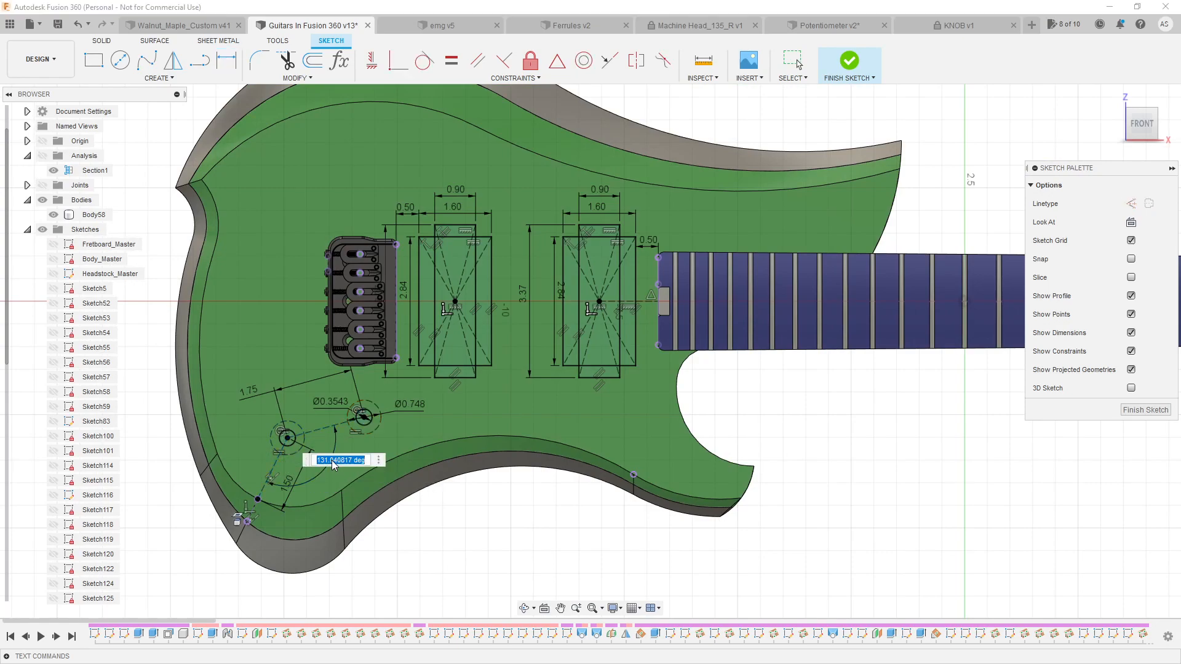
text(135)
key(Return)
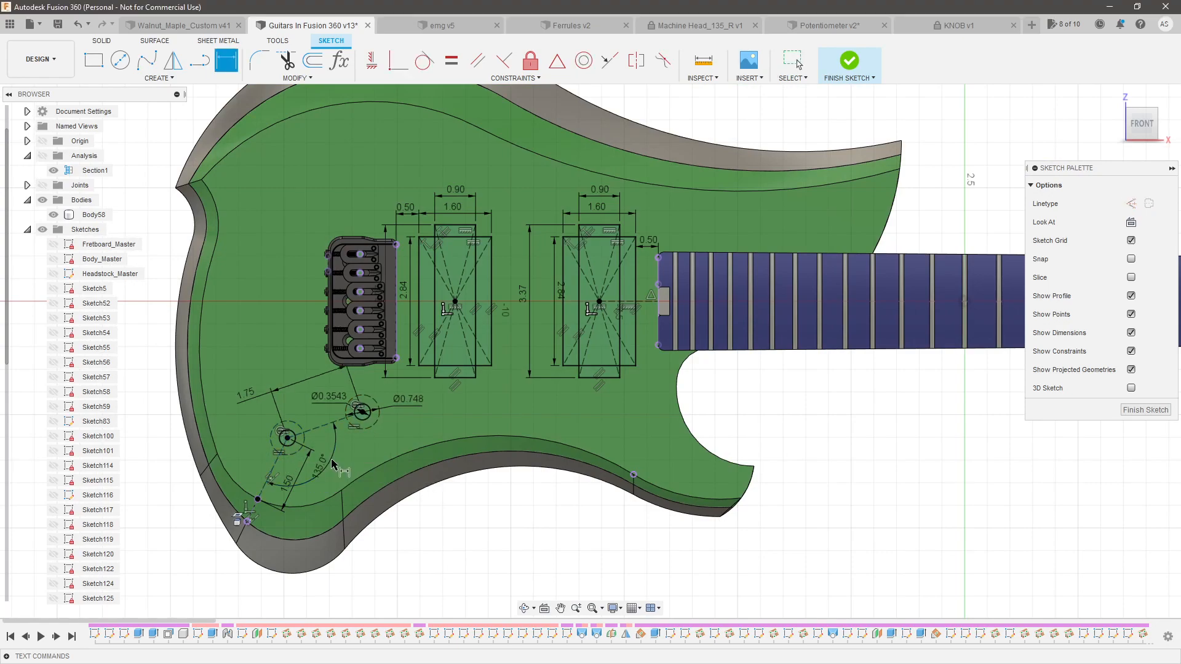
key(Escape)
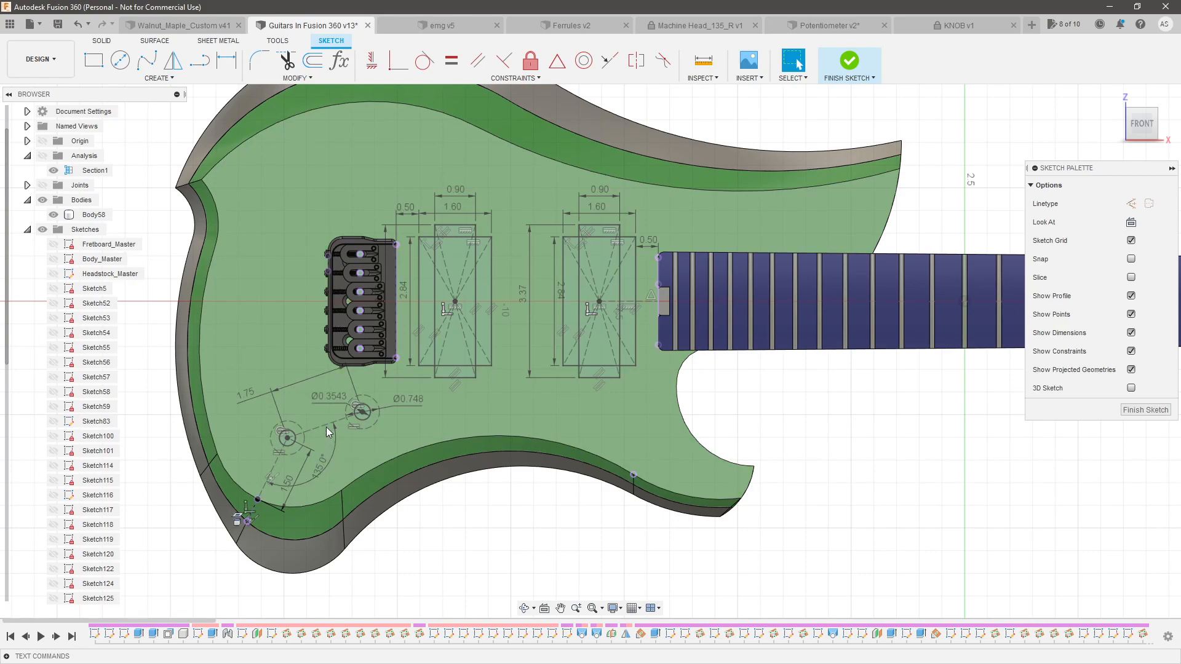
Hide Body58 and collapse the list of sketches
scroll(356, 482, down, 2)
click(81, 199)
click(43, 200)
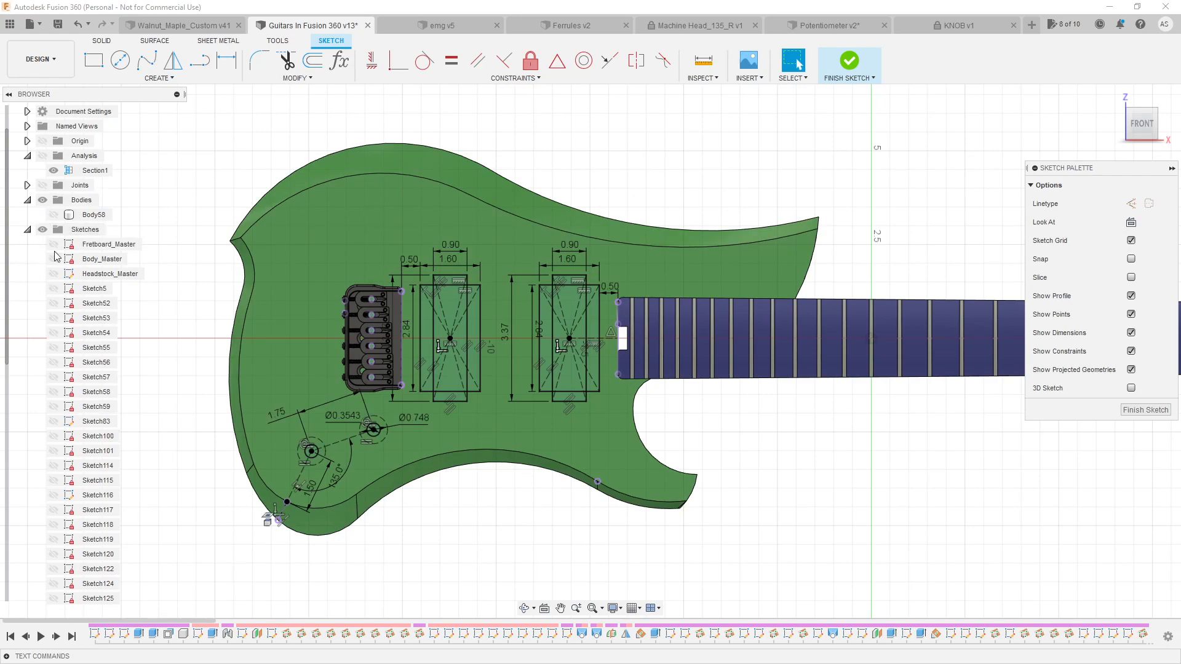
click(28, 230)
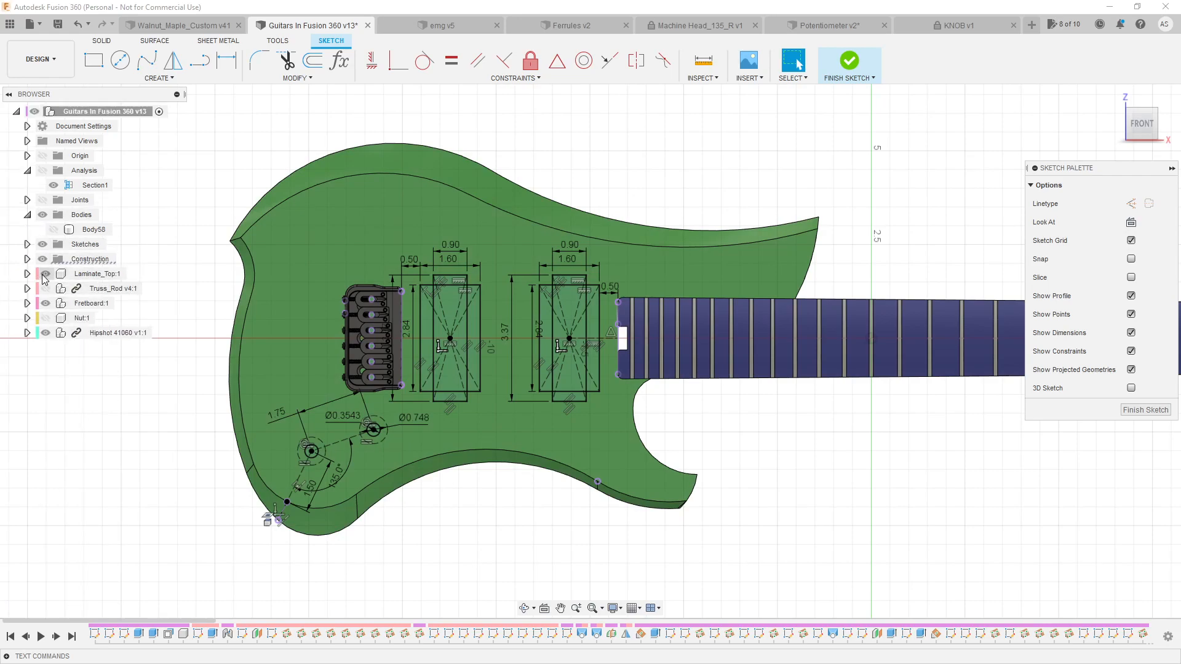
Hide the Laminate_Top component, examine the hardware layout from bridge to headstock, and show the component again to check it against the body
click(46, 274)
scroll(246, 412, down, 2)
scroll(368, 412, up, 3)
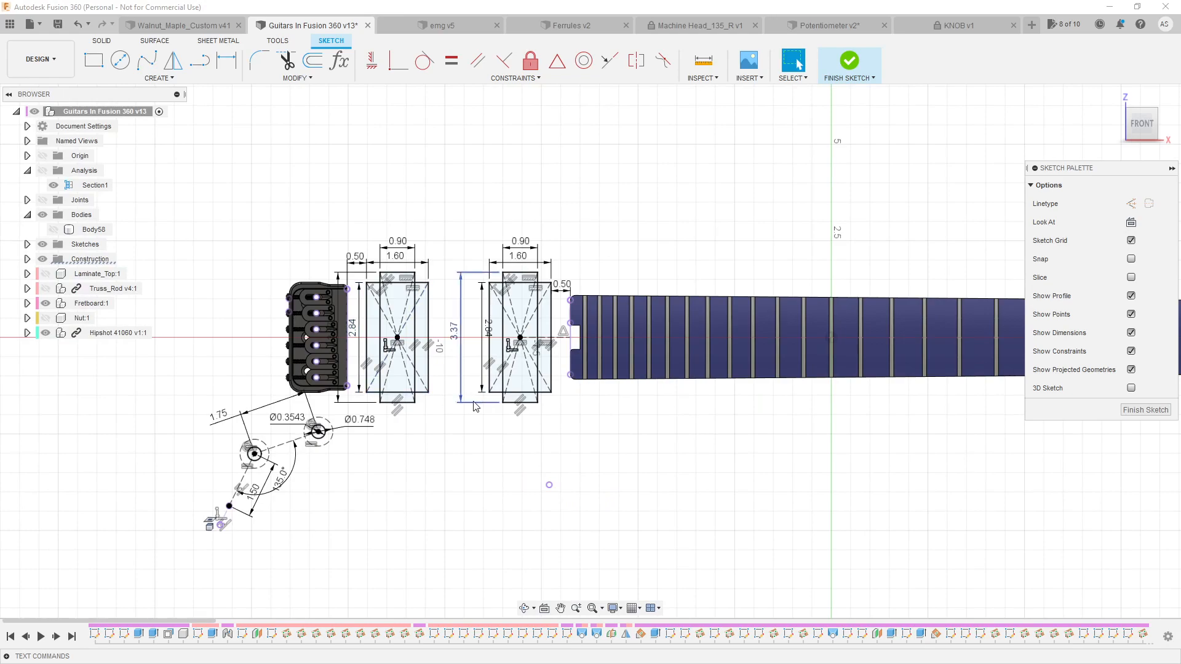
scroll(483, 406, down, 3)
scroll(826, 384, up, 1)
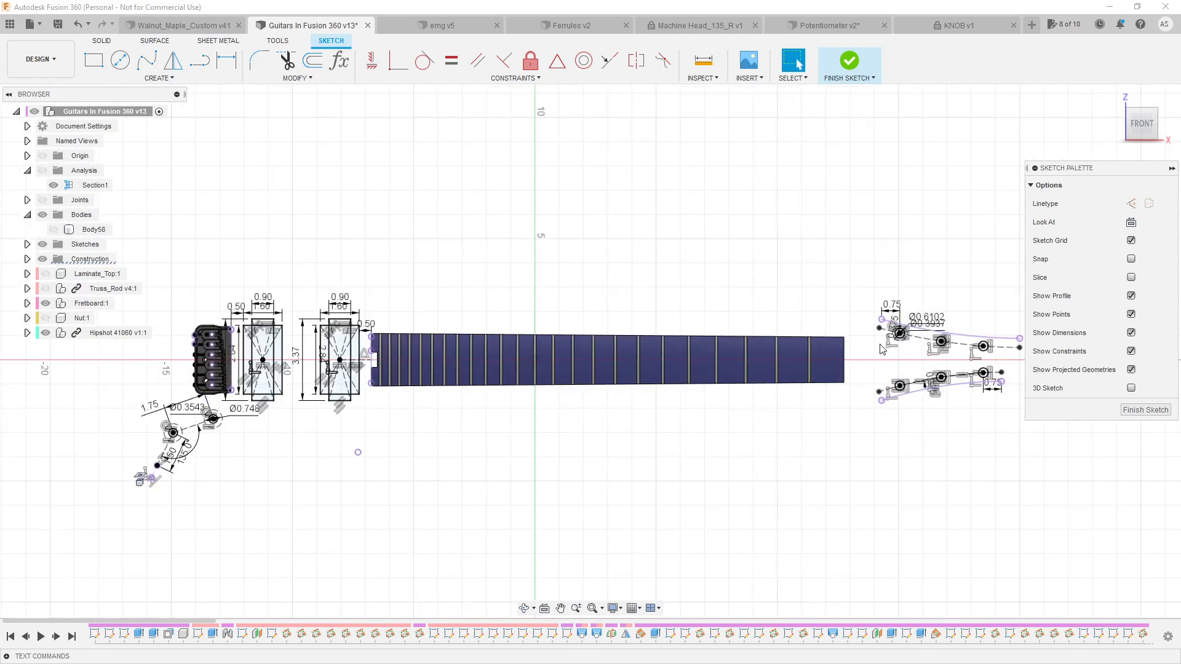
scroll(656, 369, down, 2)
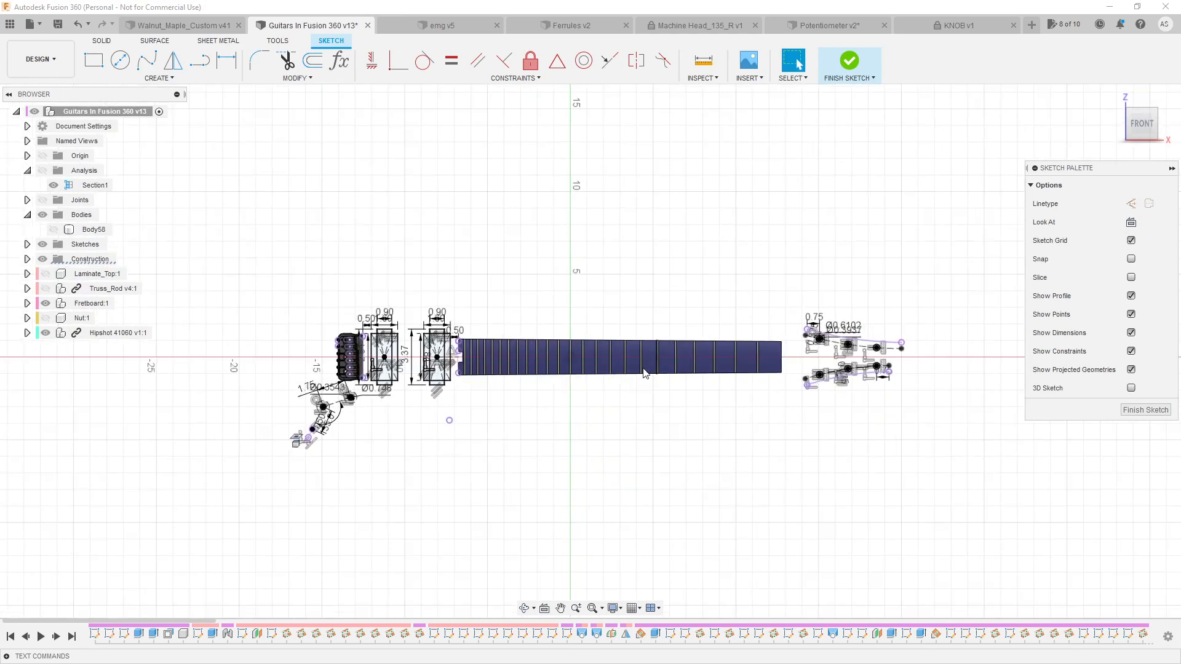
scroll(335, 355, up, 2)
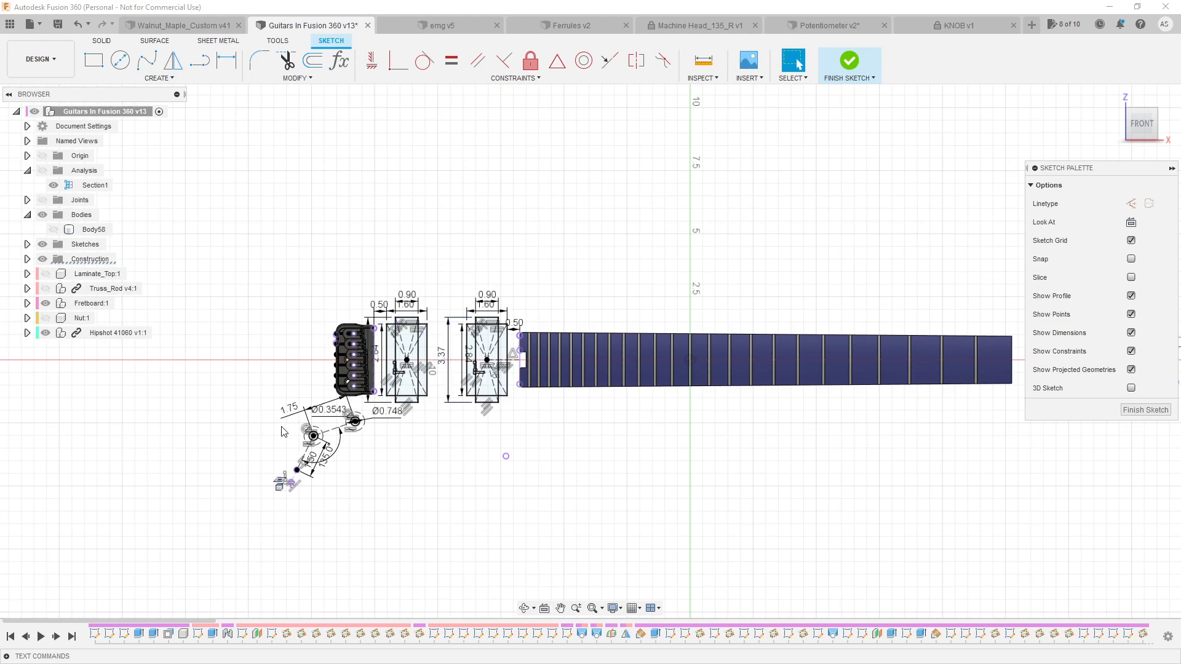
scroll(264, 424, up, 2)
click(45, 278)
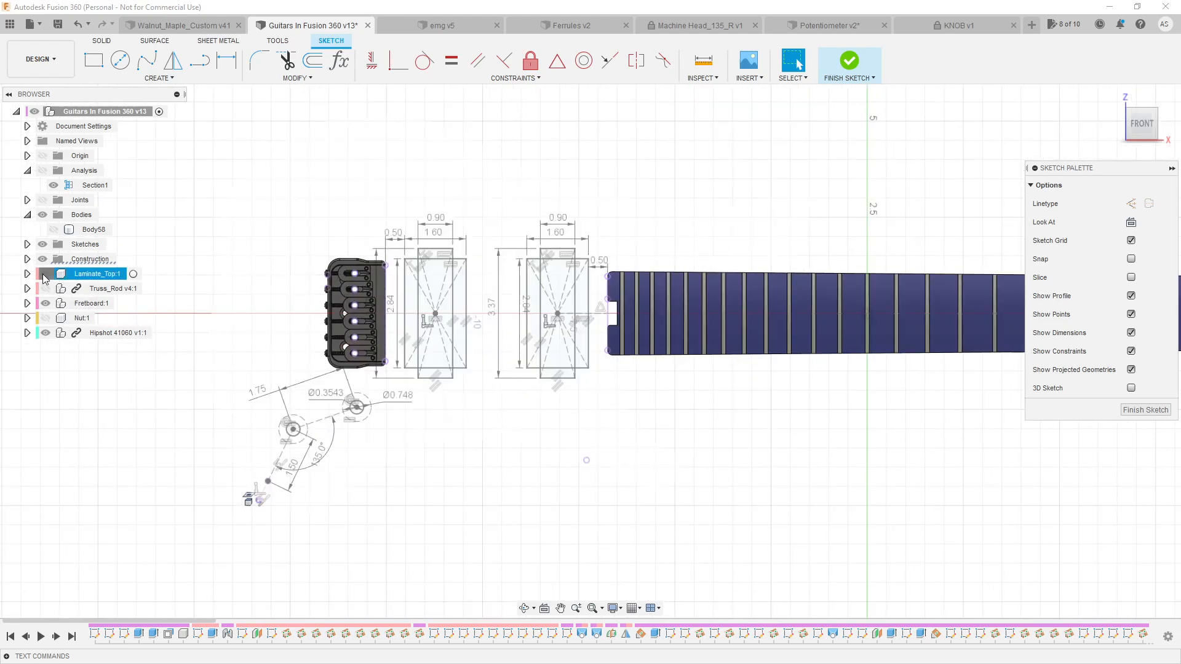
scroll(212, 283, down, 1)
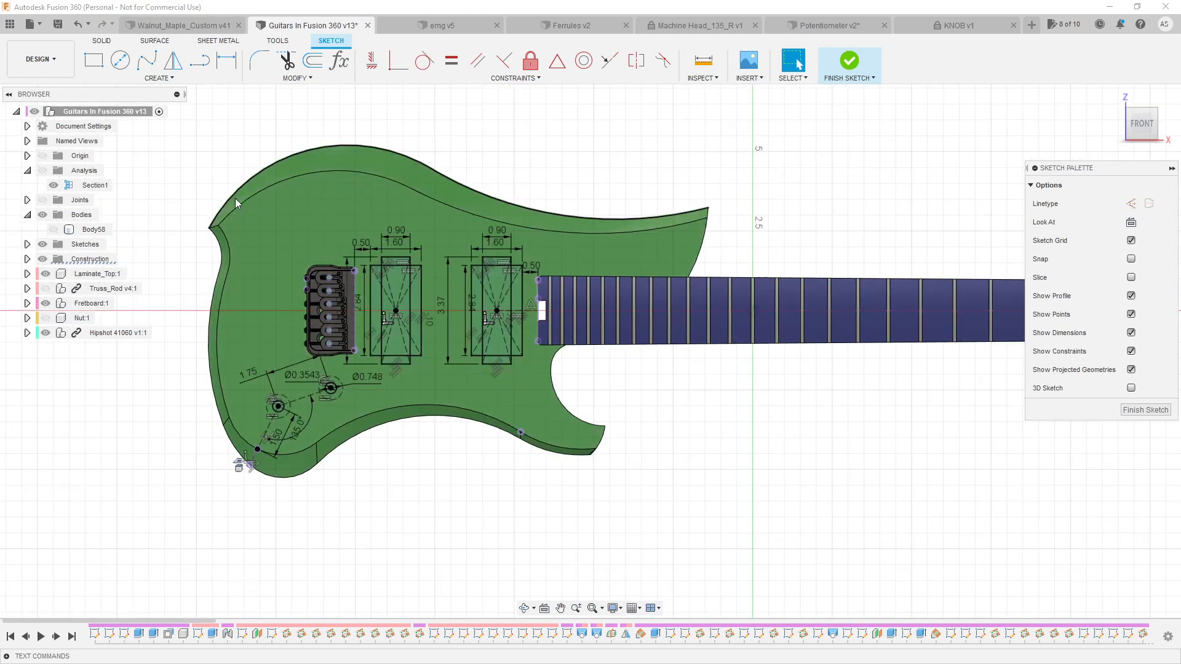
scroll(236, 199, down, 1)
scroll(494, 195, up, 1)
scroll(424, 252, down, 1)
scroll(203, 243, up, 1)
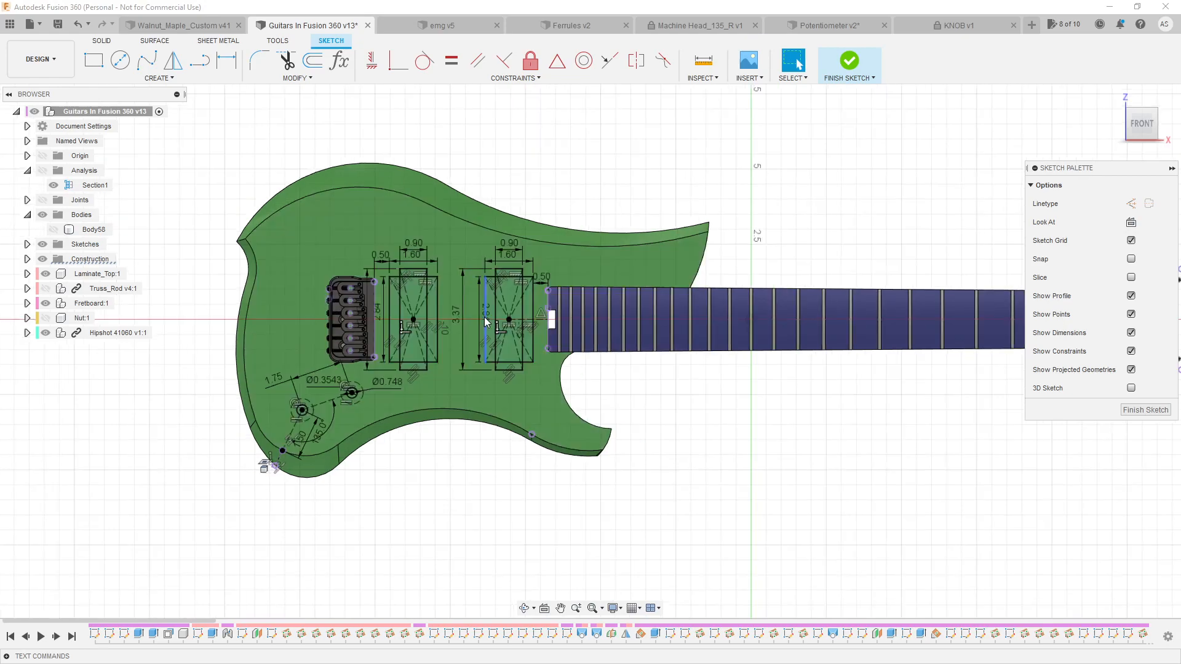
scroll(234, 298, up, 1)
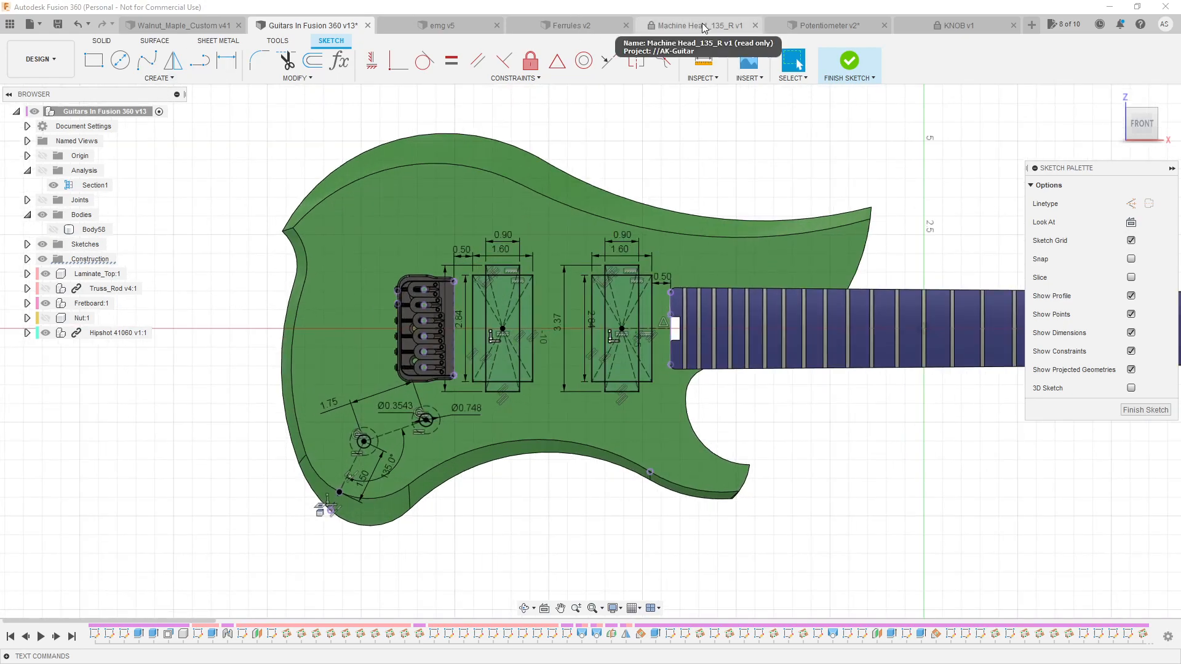
Switch to the web browser, look up the mini toggle switch's required mounting hole diameter, and return to Fusion 360
key(alt+Tab)
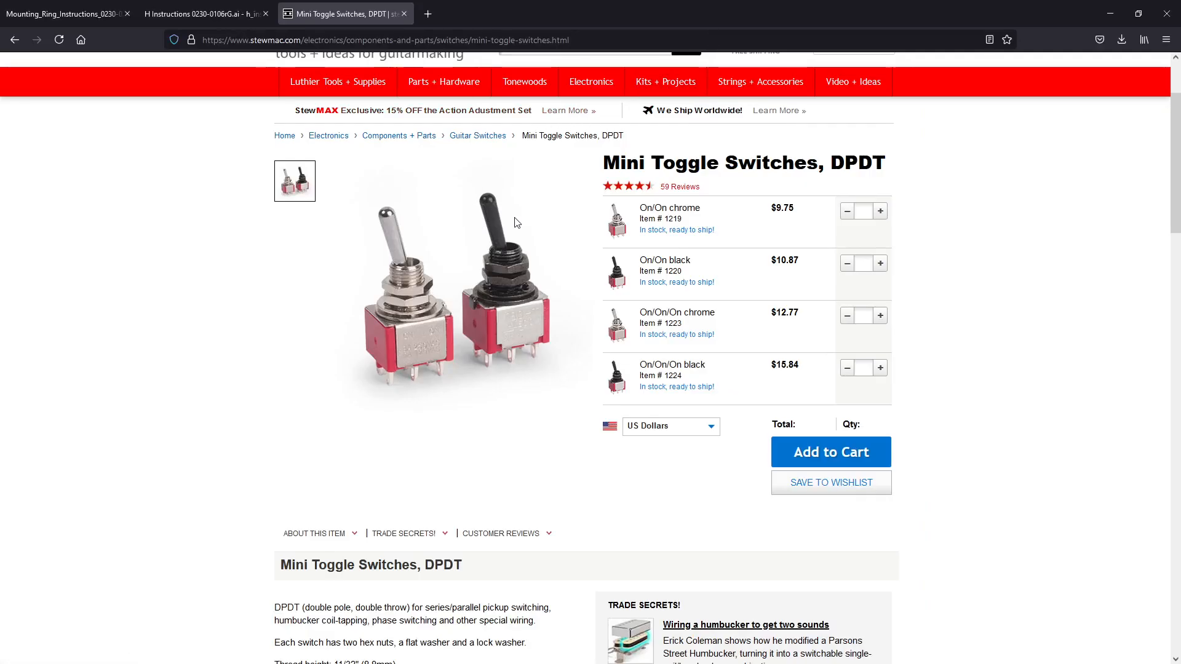
scroll(516, 223, down, 5)
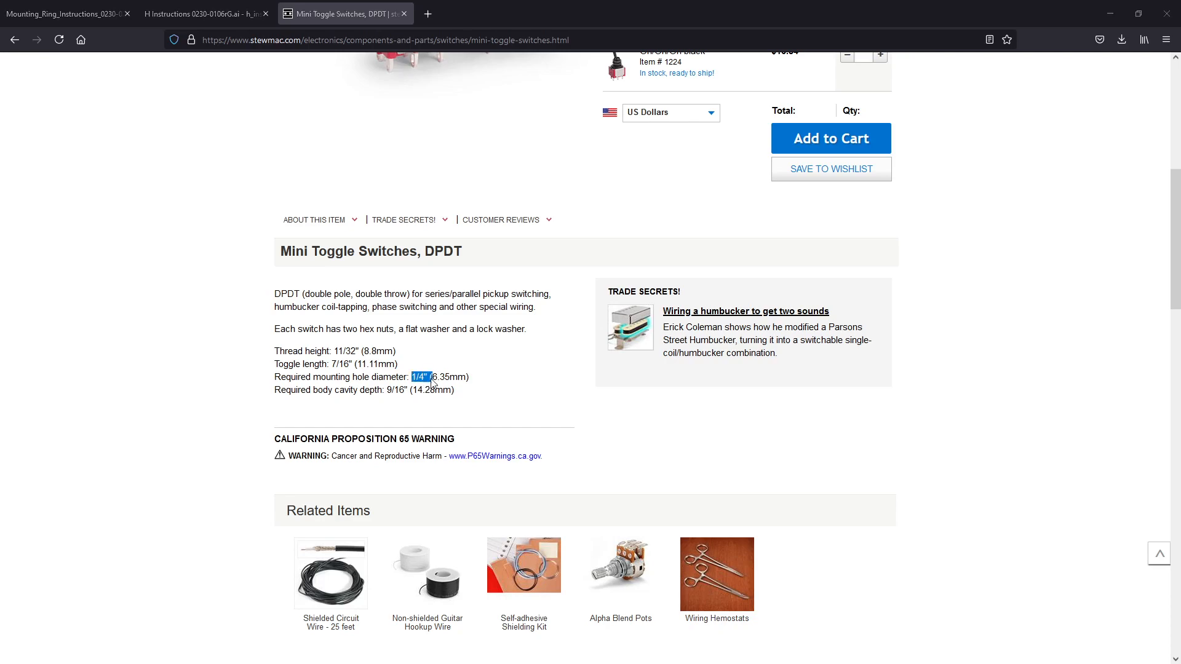
key(alt+Tab)
Sketch a circle for the toggle switch on the body behind the bridge and dimension its diameter to 0.25 in
click(335, 334)
click(348, 342)
key(d)
click(347, 324)
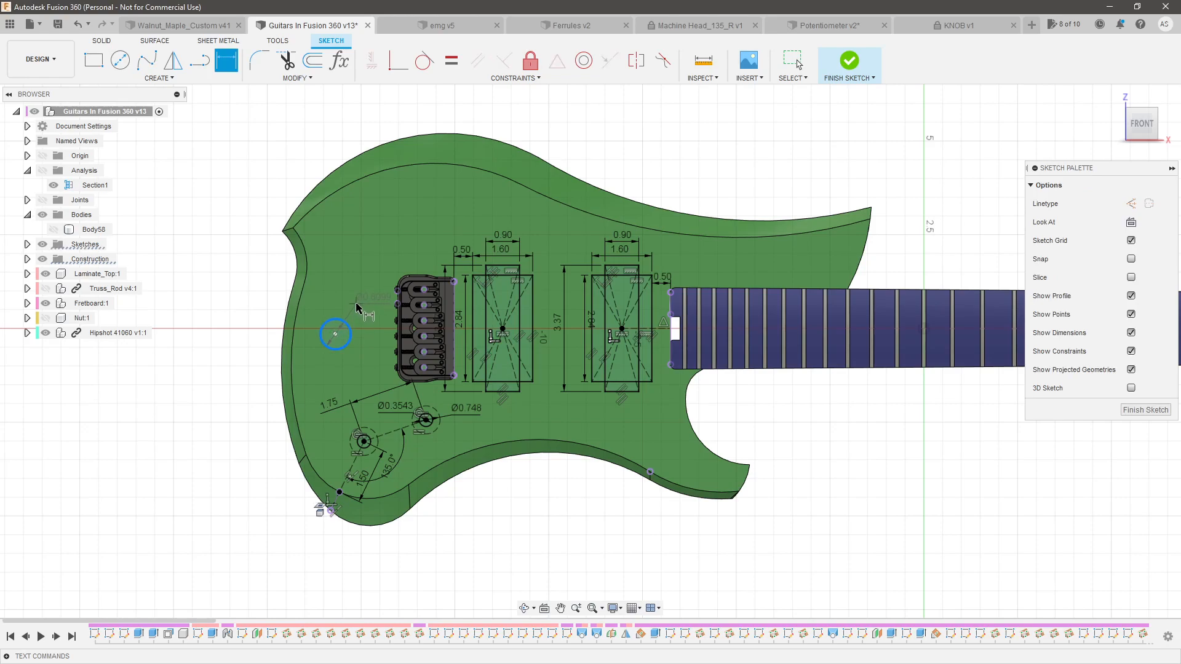
click(359, 308)
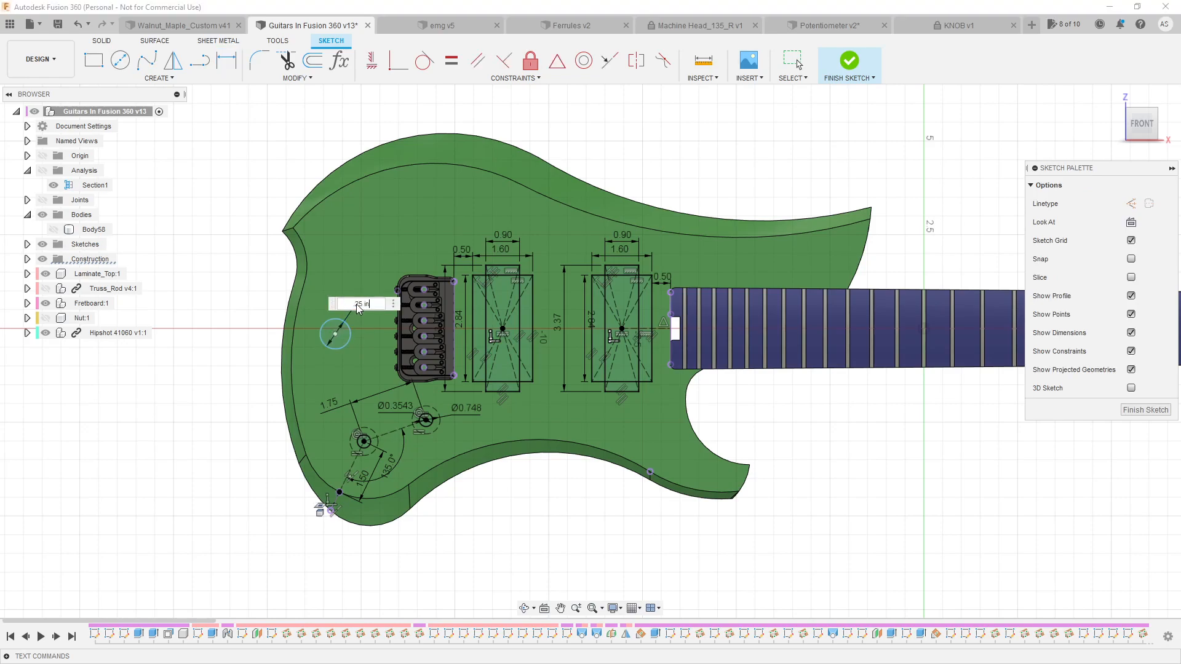
key(Return)
Move the toggle switch circle down beside the potentiometers, toward the tail end of the body
scroll(344, 341, up, 2)
mouse_move(346, 348)
mouse_down()
mouse_move(369, 377)
mouse_move(332, 428)
mouse_up()
scroll(332, 428, down, 2)
Try placing the toggle switch circle on the upper horn above the fretboard, and undo that move
drag(241, 434, 732, 290)
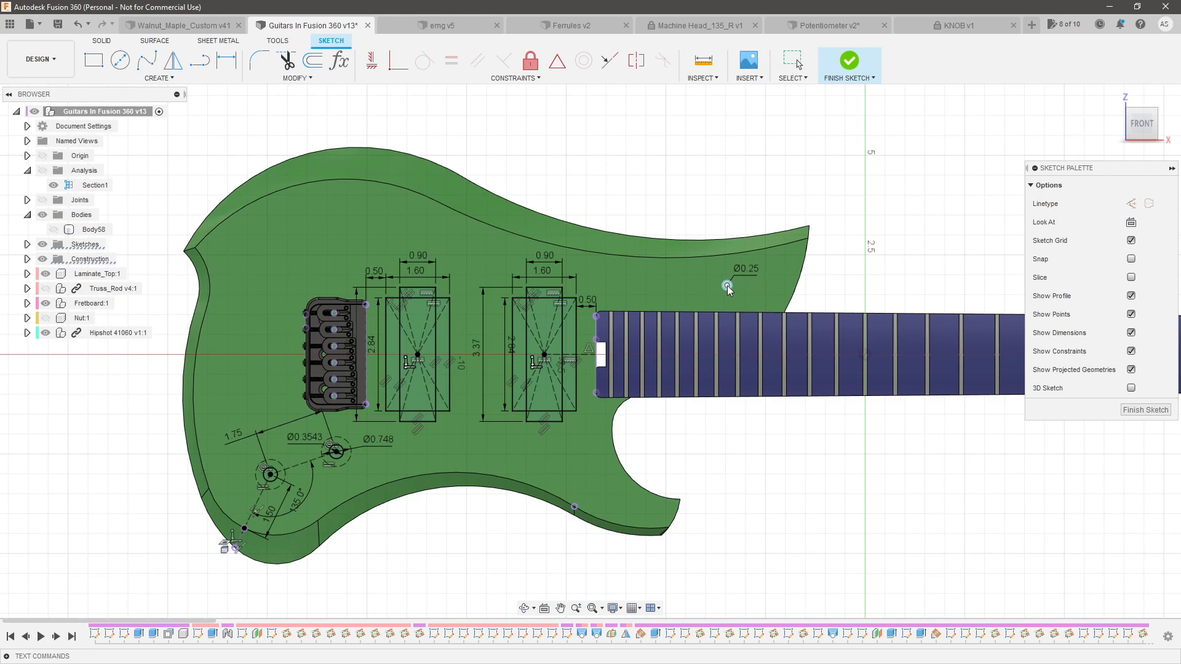
key(ctrl+z)
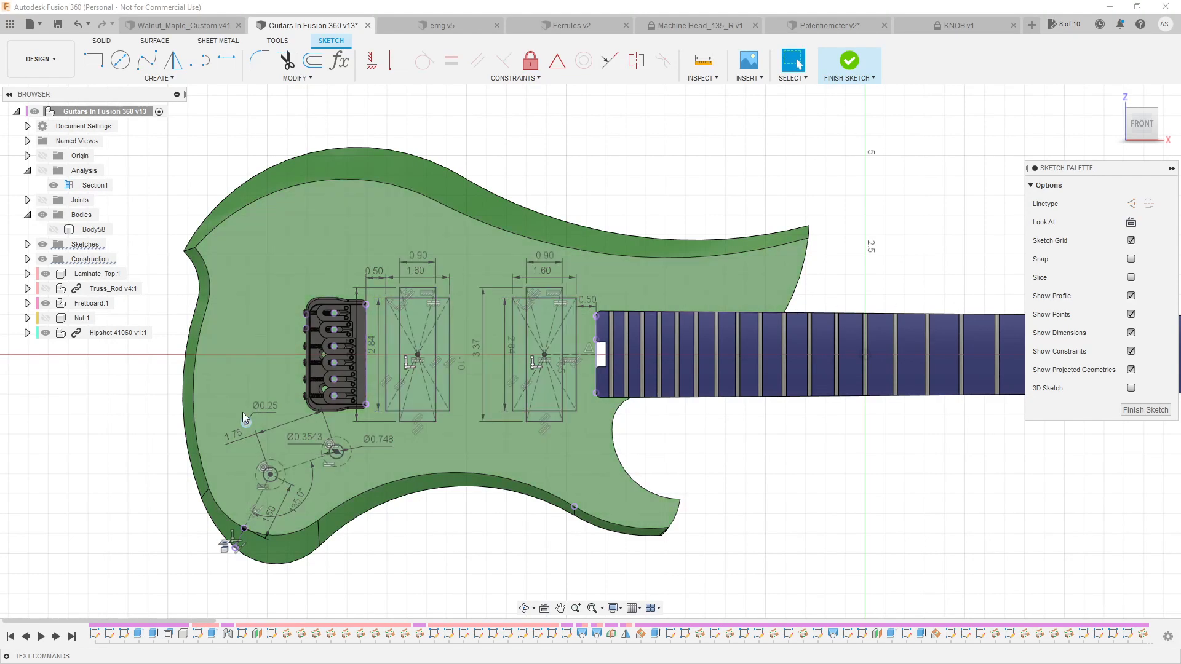
Nudge the toggle switch circle toward the bridge and draw a construction line from its center to the potentiometer farthest from the bridge
scroll(149, 458, up, 3)
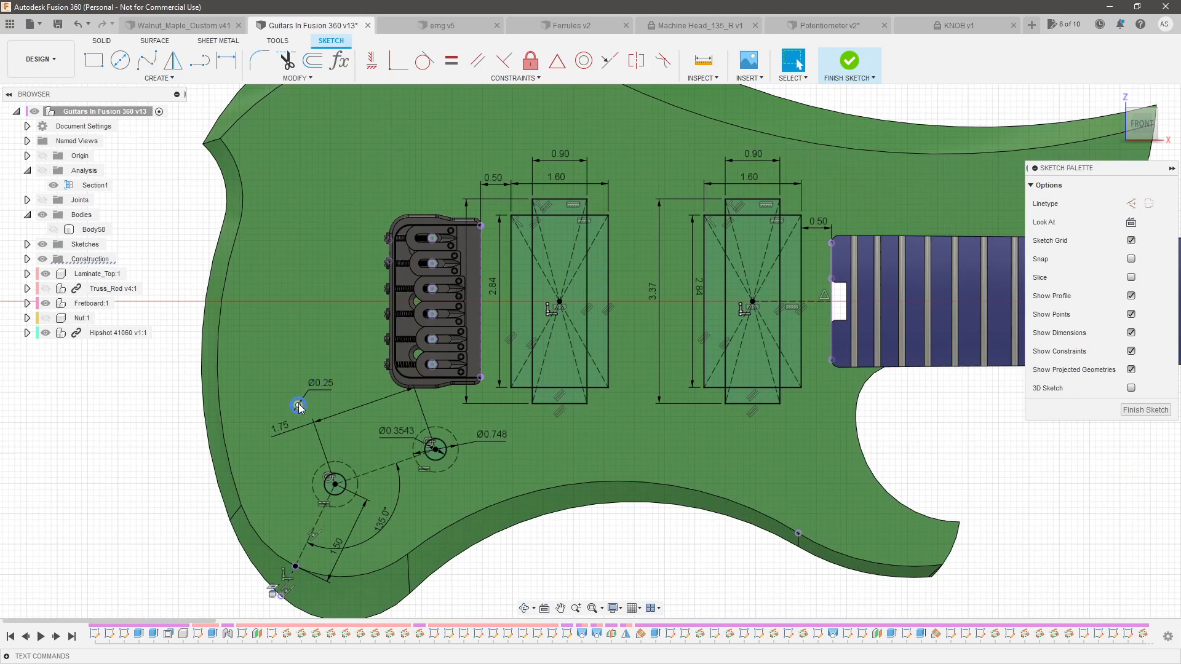
drag(297, 405, 304, 398)
key(l)
key(x)
click(315, 421)
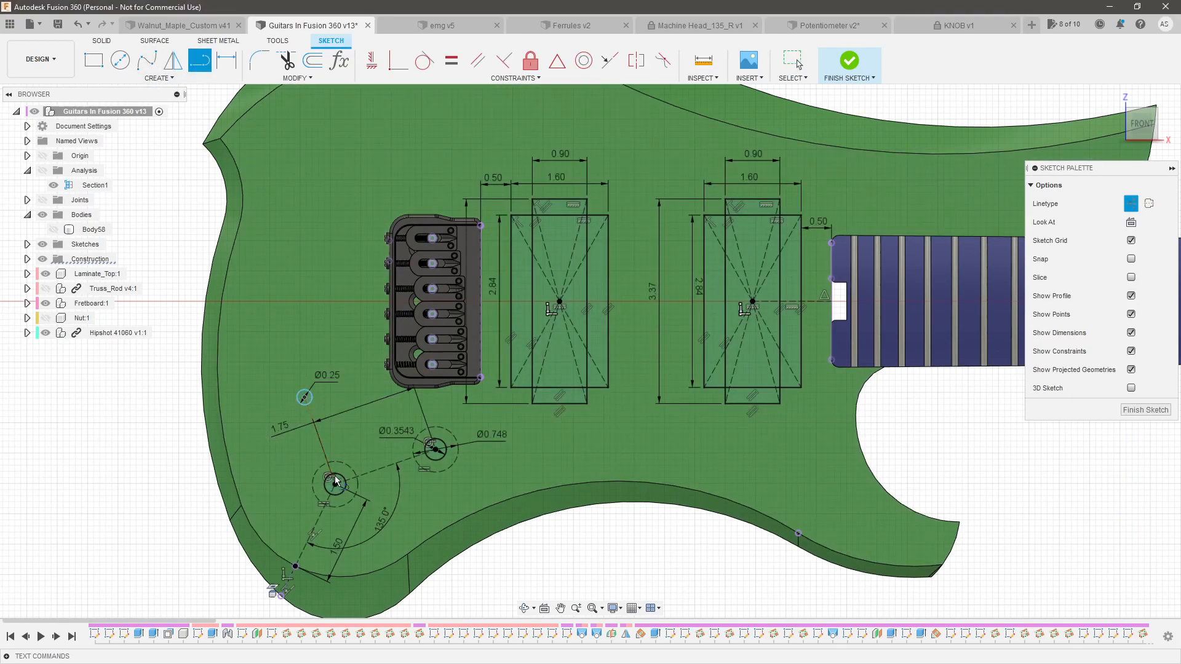
key(Escape)
Make the toggle switch's construction line perpendicular to the line between the two potentiometer centers
scroll(314, 416, up, 4)
click(315, 416)
click(309, 416)
shift+click(402, 505)
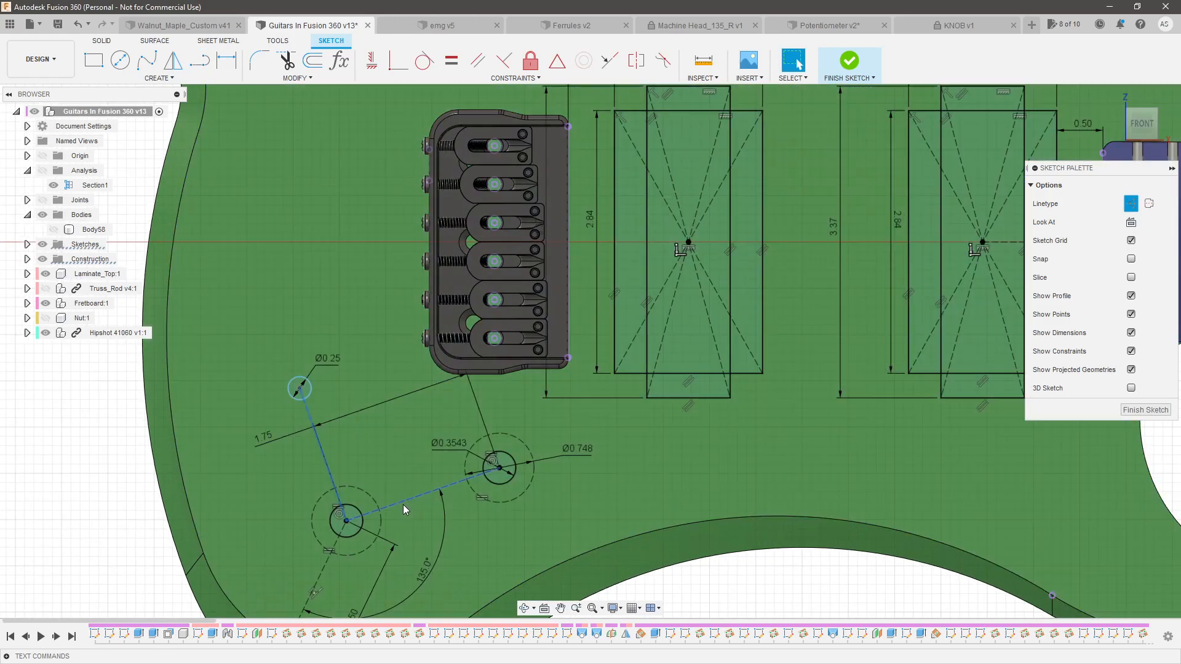
click(503, 60)
scroll(337, 407, down, 2)
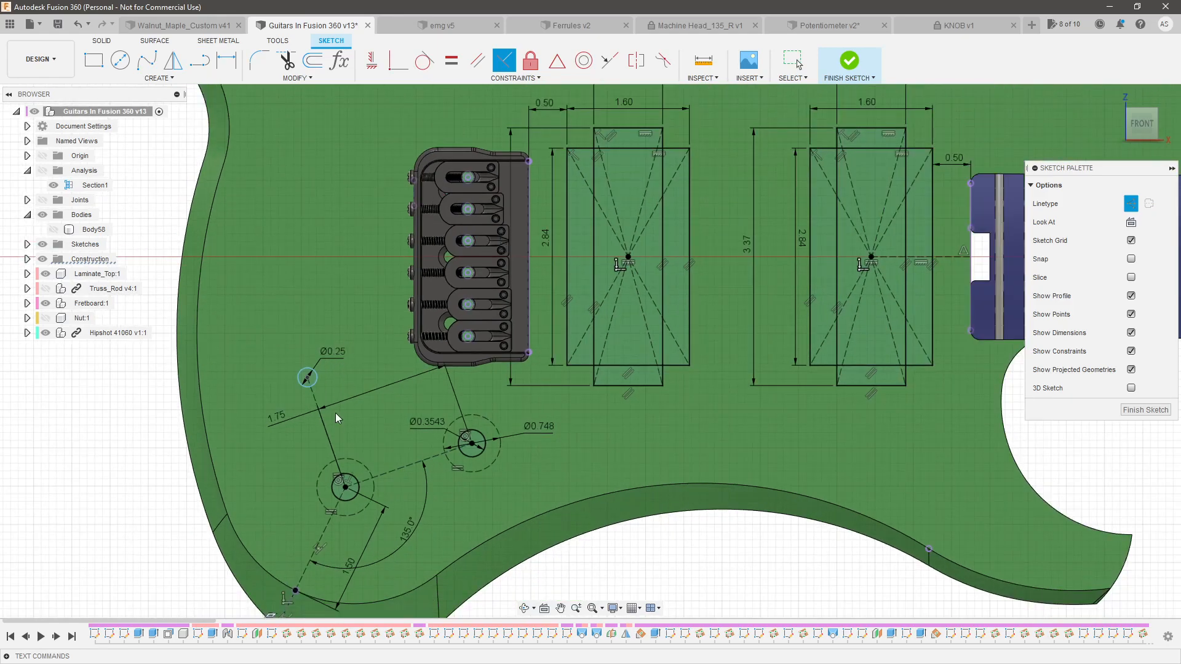
Move the 1.75 in dimension closer to the potentiometers and the 1.50 in dimension to the other side of its construction line
click(336, 405)
click(315, 400)
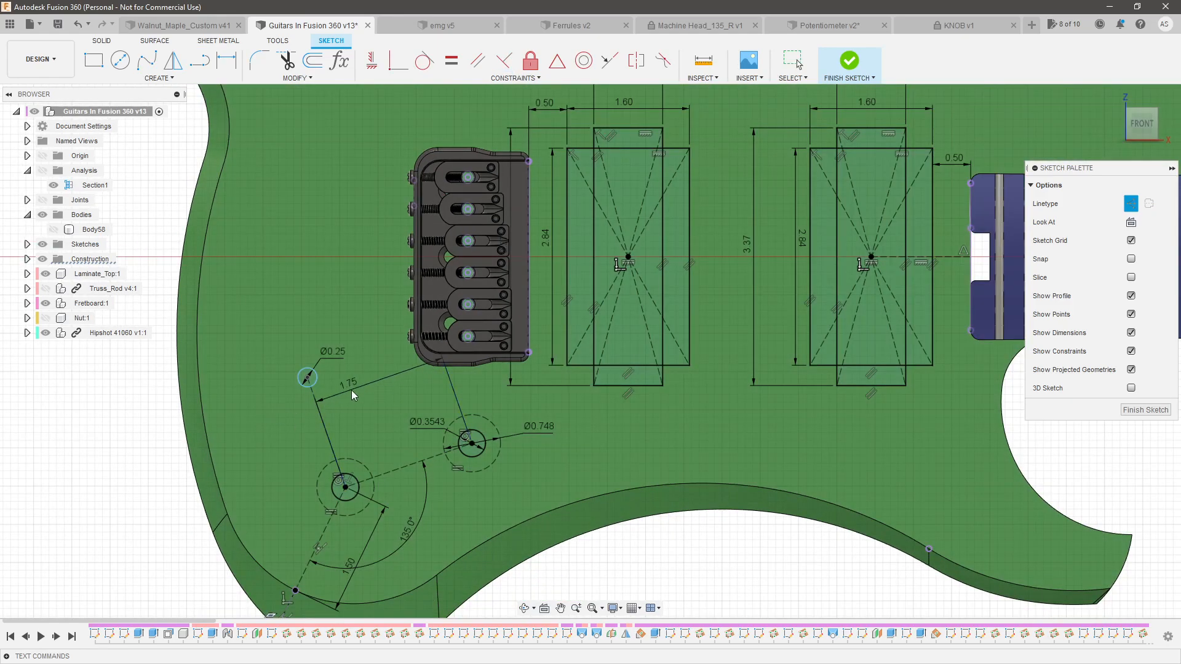
scroll(379, 400, down, 3)
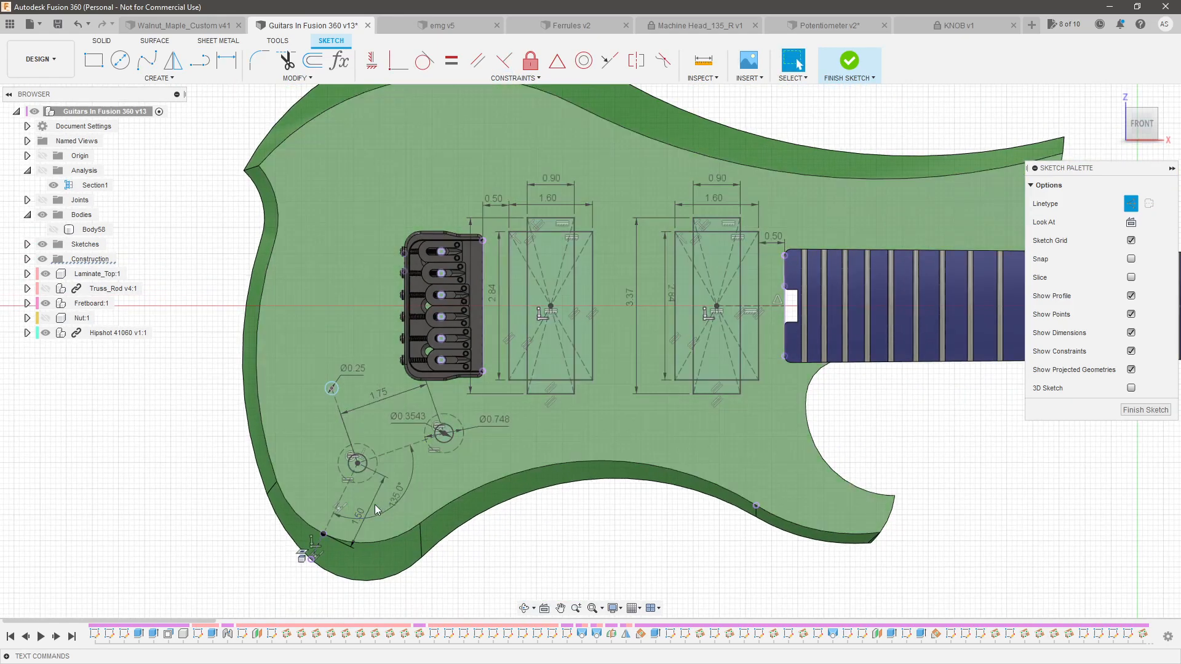
drag(365, 514, 319, 480)
Add an aligned dimension of 1.5 in to the construction line between the toggle switch and potentiometer centers
key(d)
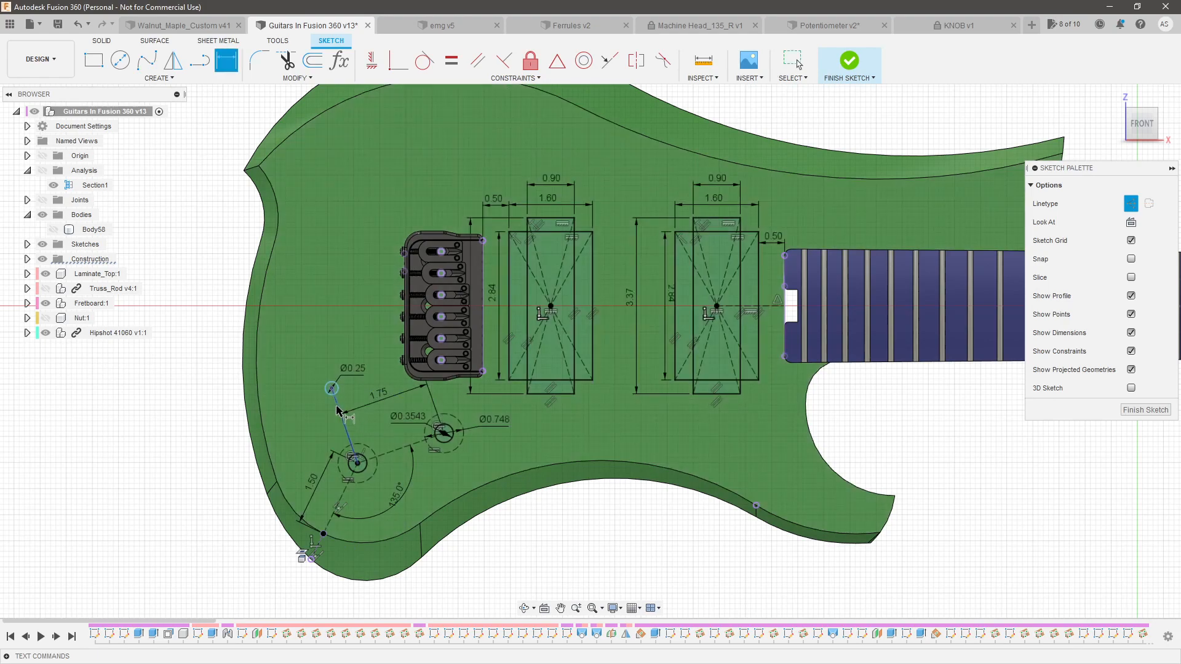
click(331, 437)
click(356, 487)
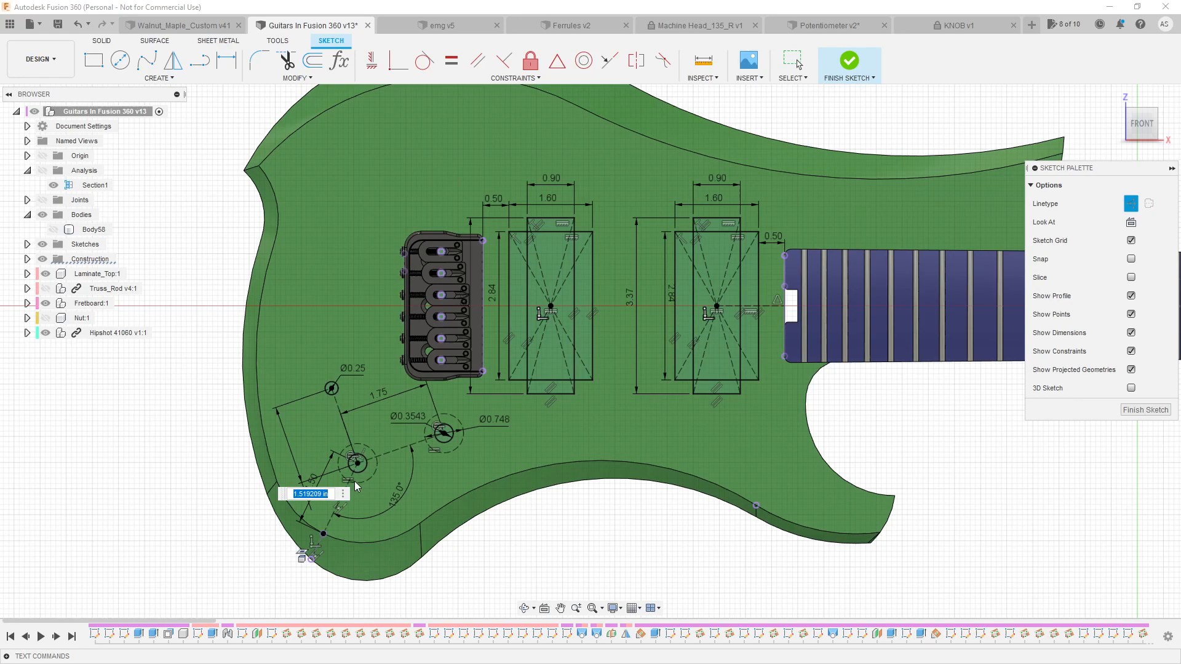
text(1.5)
key(Return)
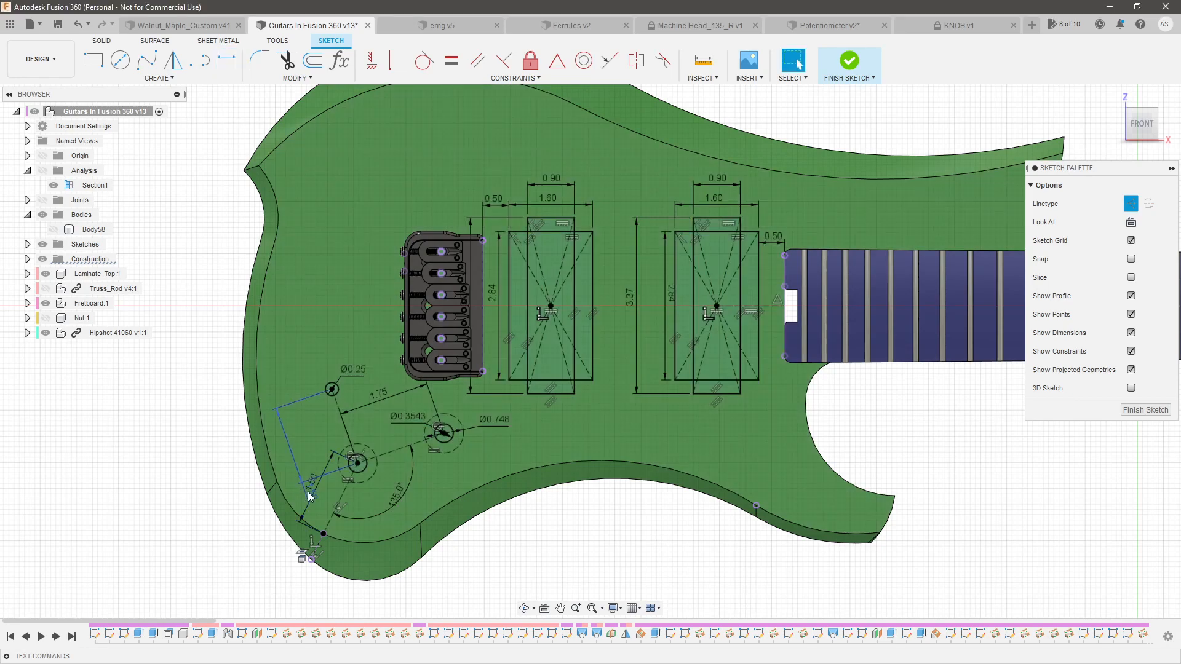
Examine the placement of the pickups, potentiometers and toggle switch across the guitar body
key(Escape)
scroll(514, 325, down, 3)
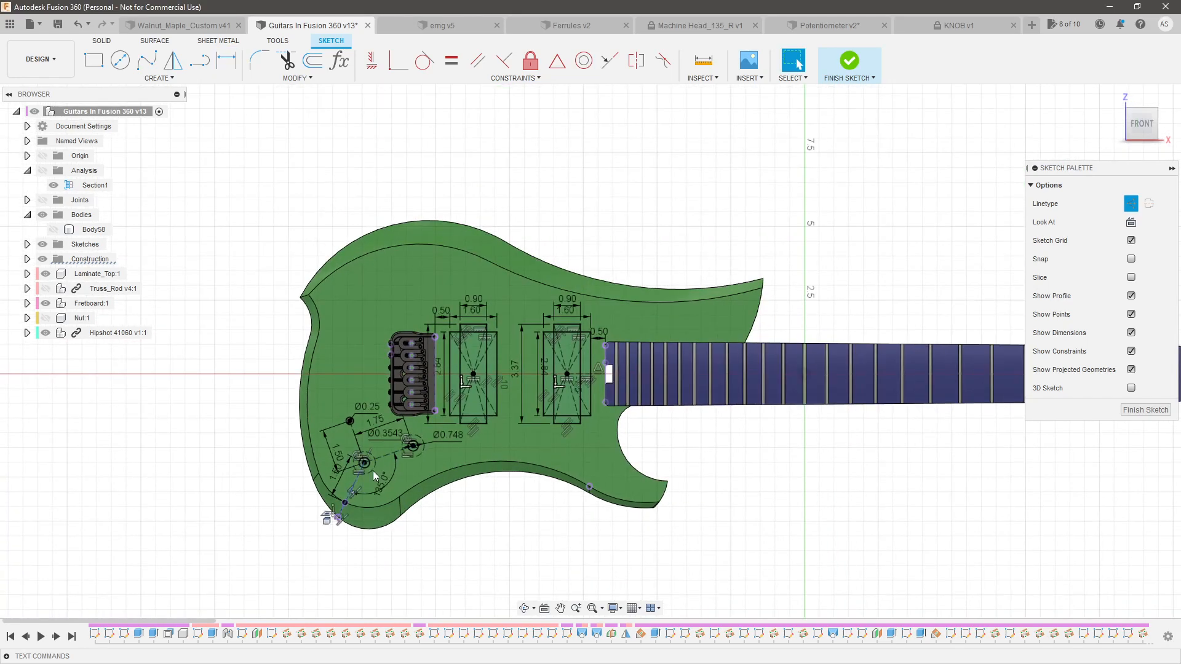
scroll(449, 419, up, 1)
scroll(434, 427, up, 1)
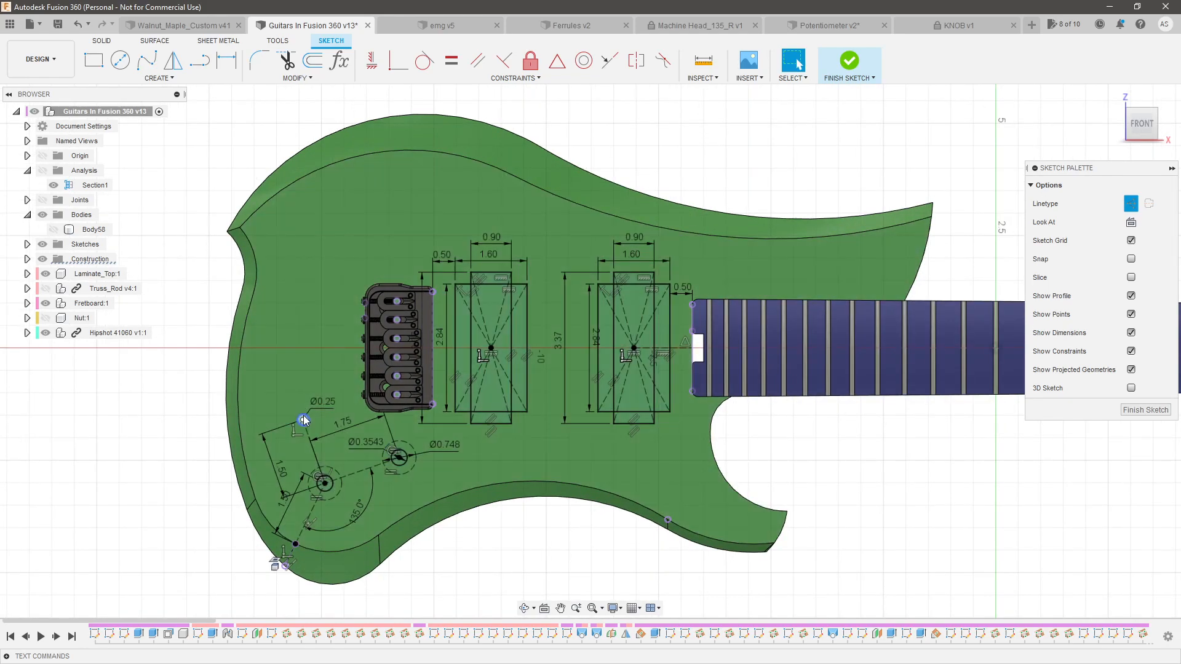
scroll(304, 420, down, 4)
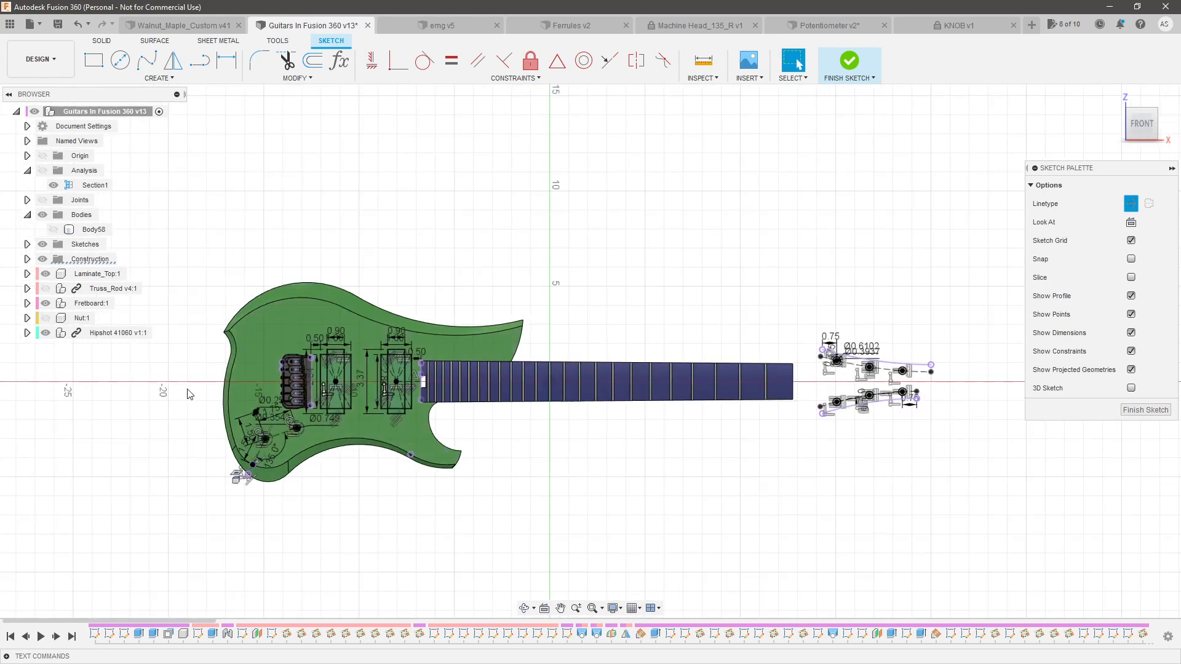
scroll(278, 384, up, 2)
scroll(274, 384, up, 1)
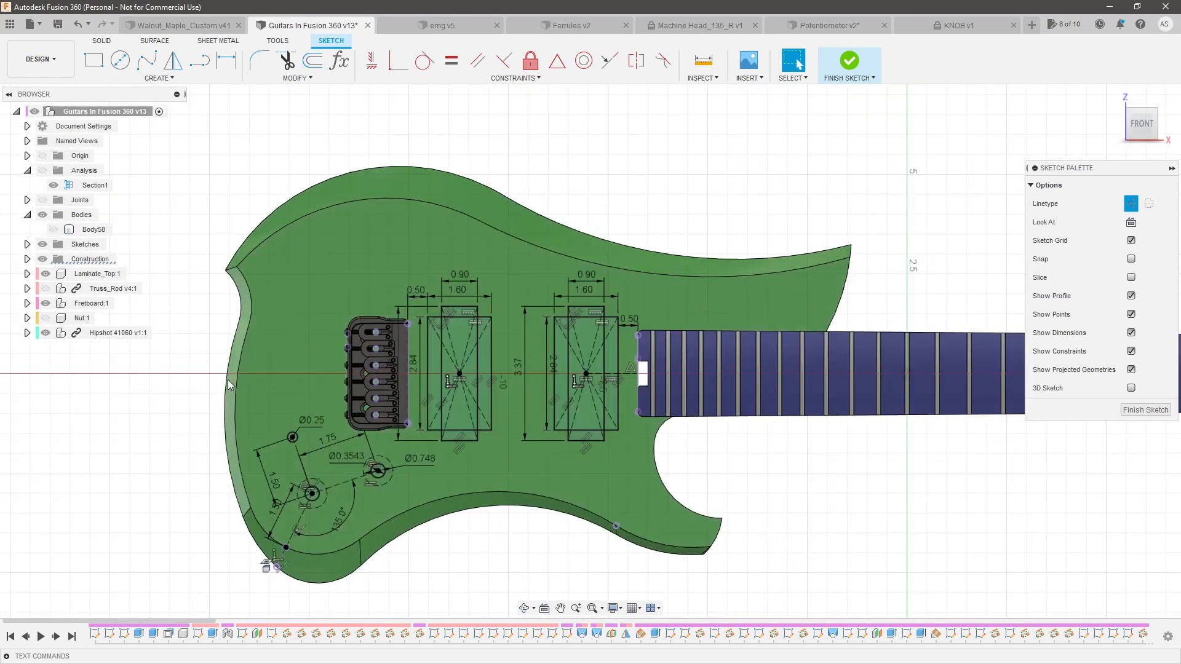
scroll(227, 387, up, 3)
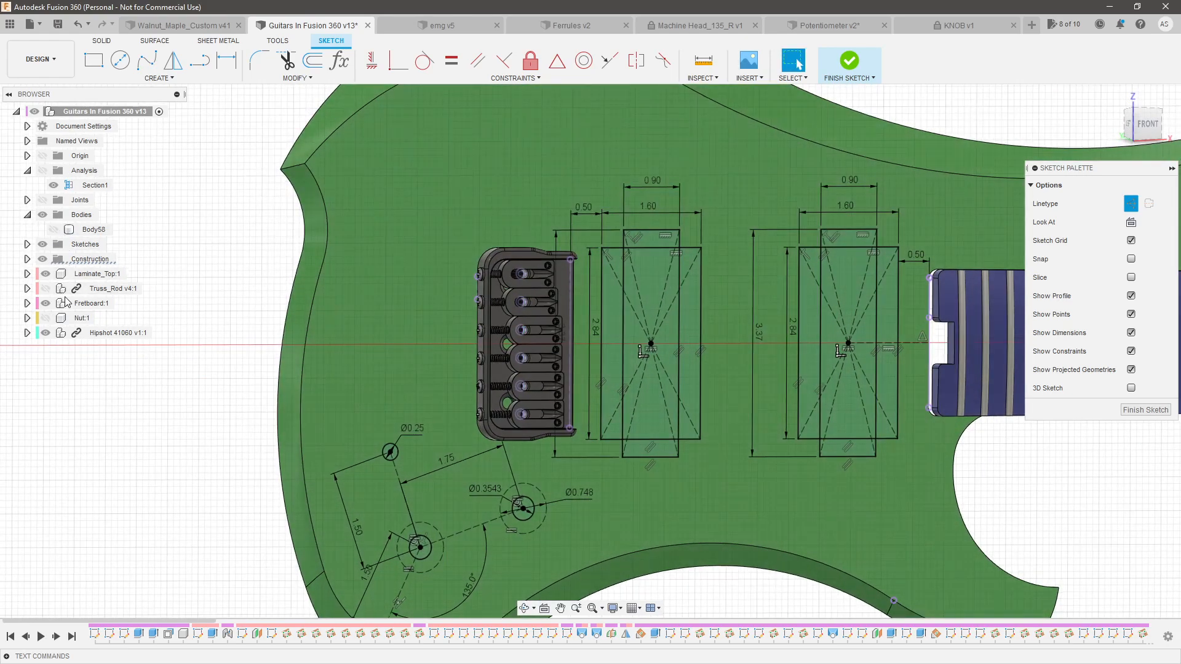
Show the hidden Body58 behind the laminate top and view the body from its tail end
click(51, 290)
click(54, 229)
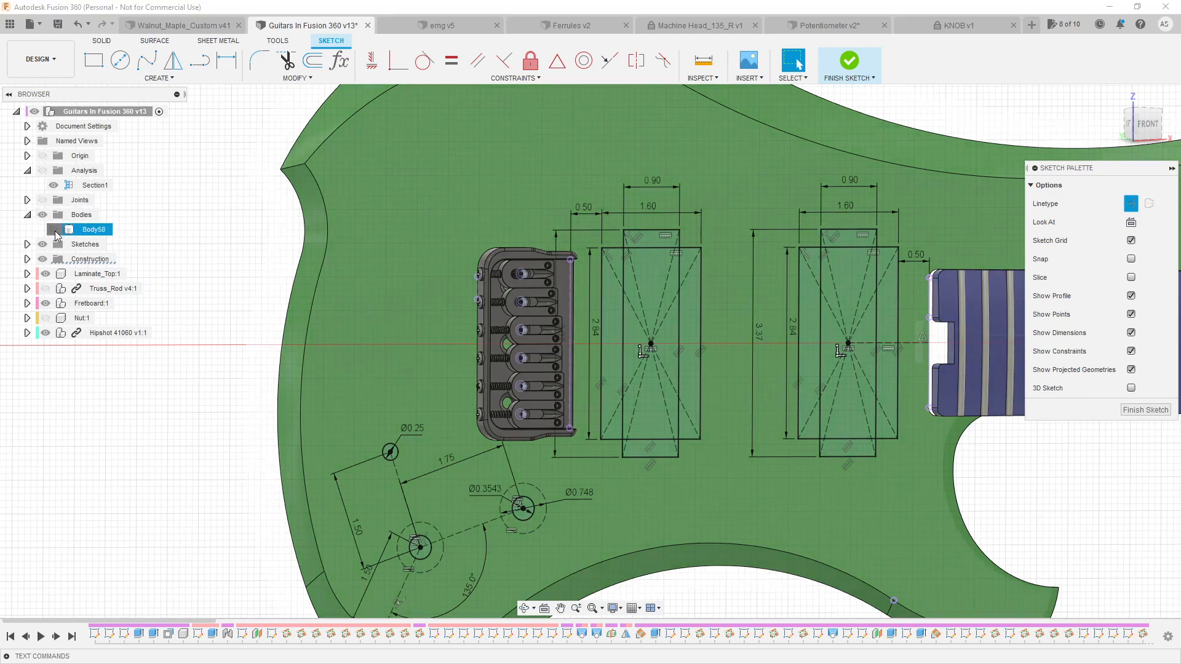
scroll(210, 354, down, 3)
shift+middle_drag(211, 355, 258, 369)
scroll(416, 412, up, 3)
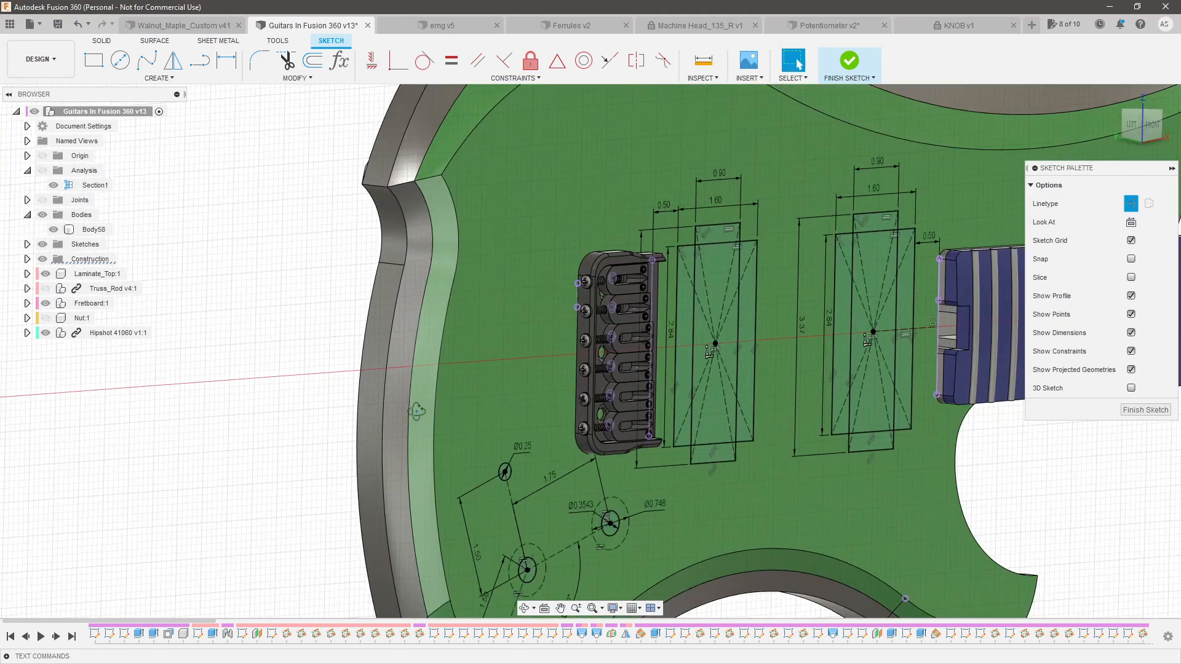
shift+middle_drag(415, 412, 515, 402)
click(631, 380)
scroll(259, 311, down, 3)
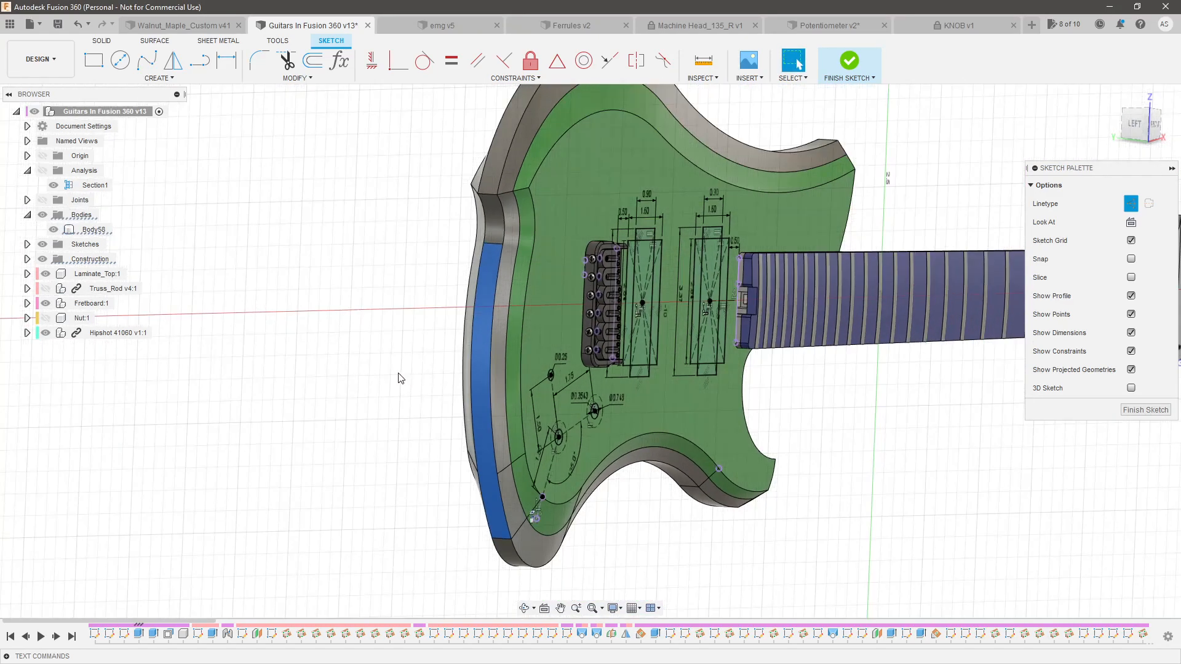
Examine the pickup and control layout against the complete guitar body
shift+middle_drag(401, 374, 320, 372)
scroll(314, 370, down, 3)
scroll(237, 369, up, 3)
shift+middle_drag(227, 371, 201, 376)
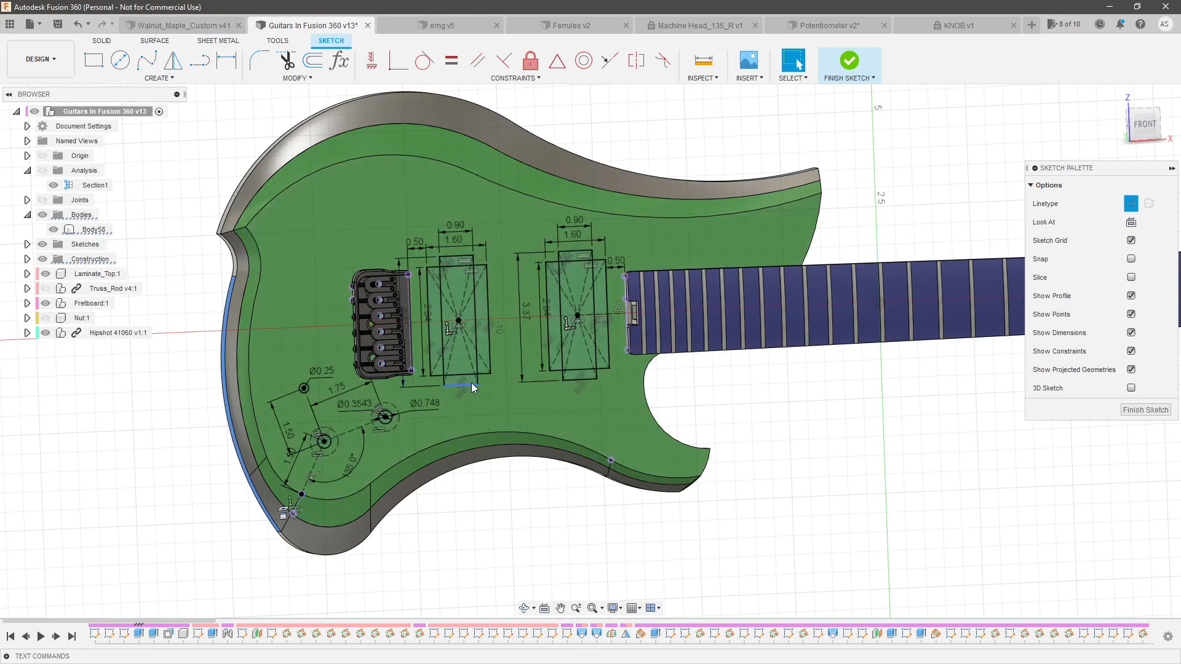
scroll(524, 352, down, 2)
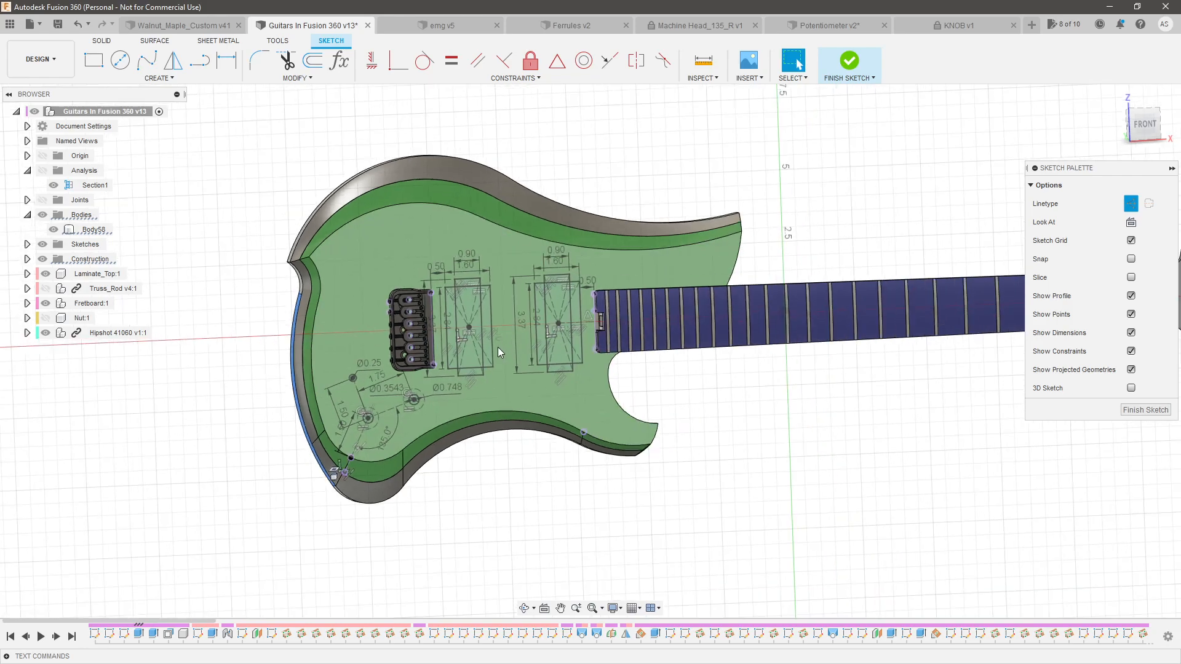
scroll(498, 342, up, 4)
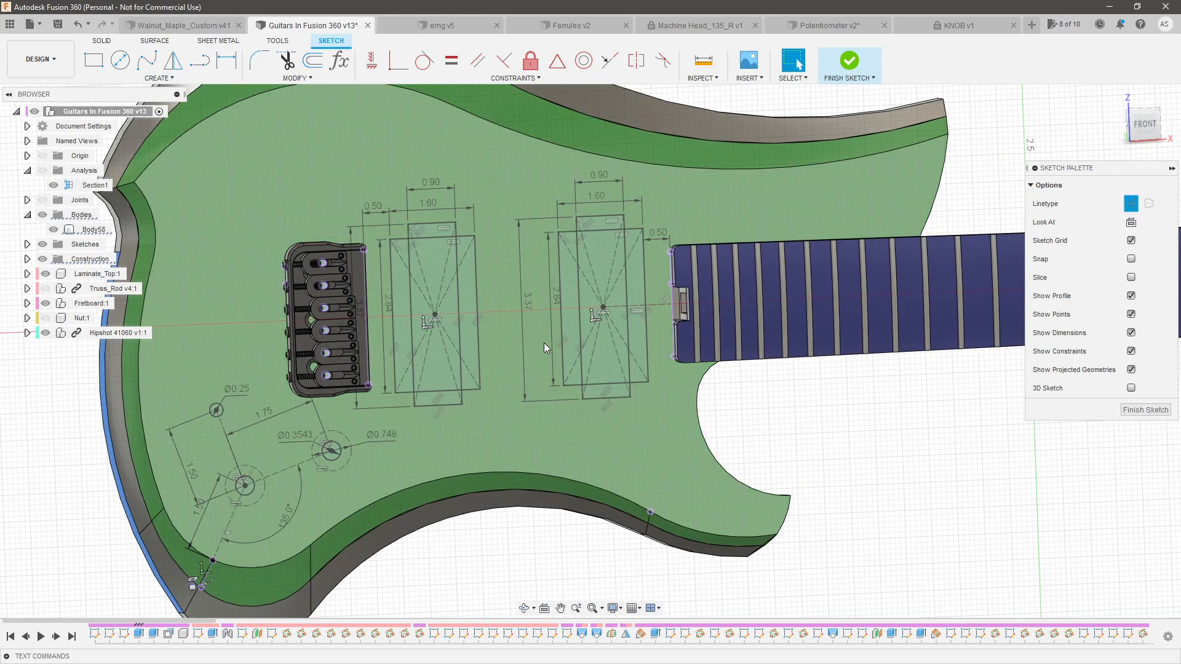
shift+middle_drag(542, 338, 537, 340)
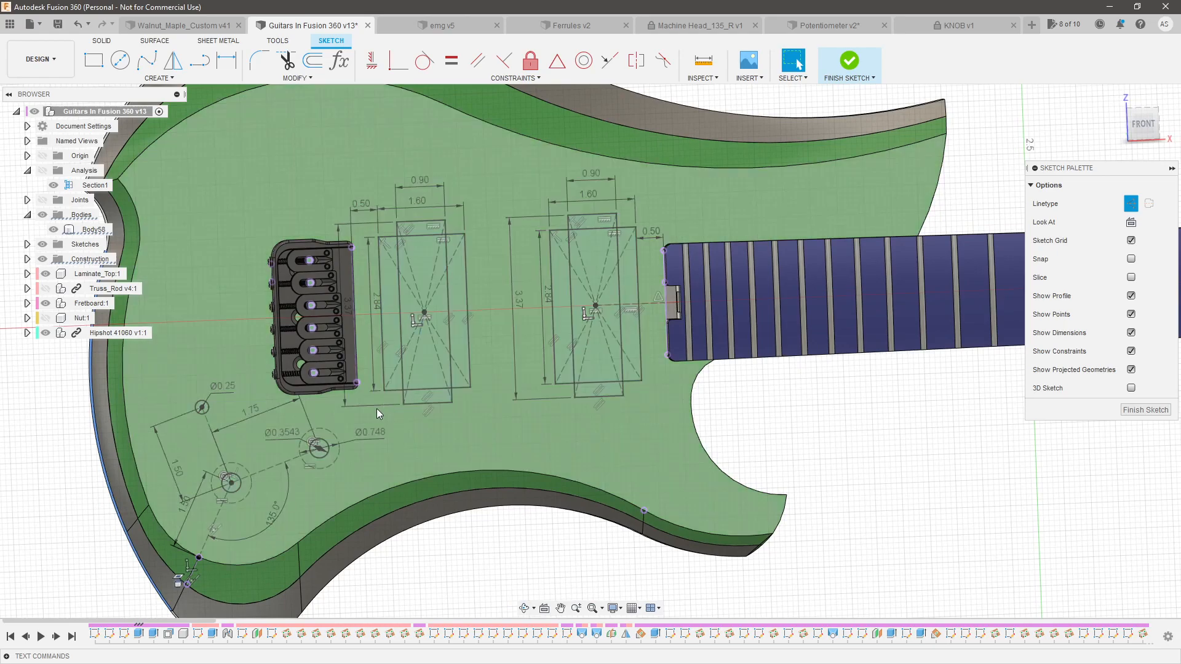
scroll(489, 421, down, 5)
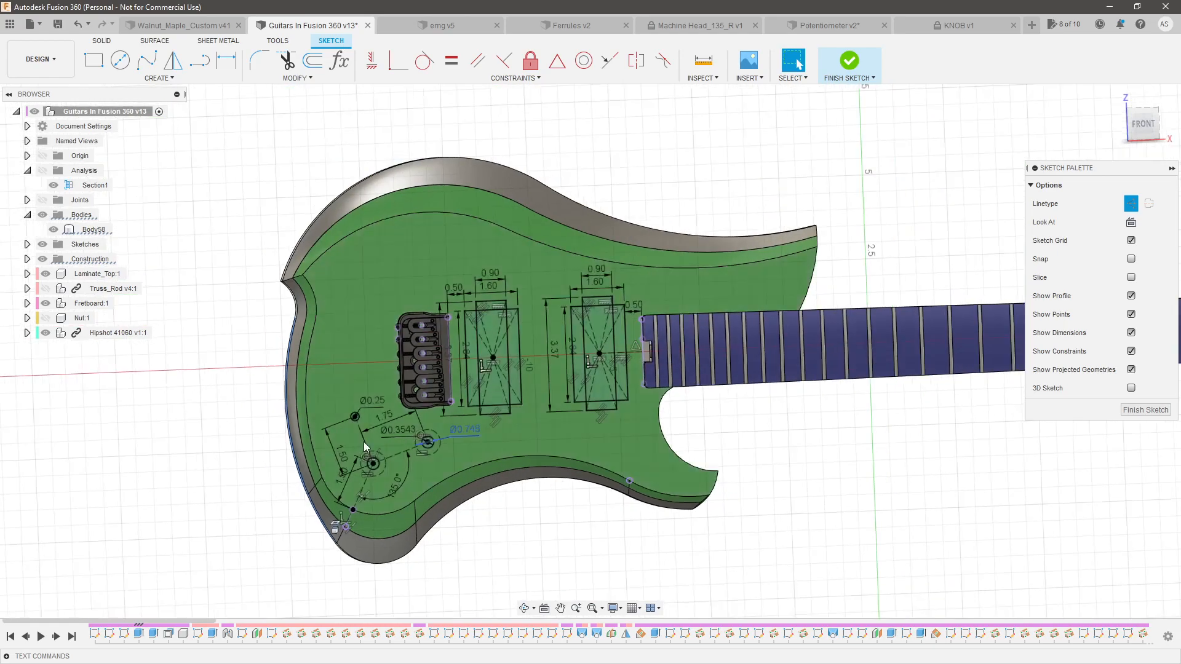
scroll(824, 411, up, 2)
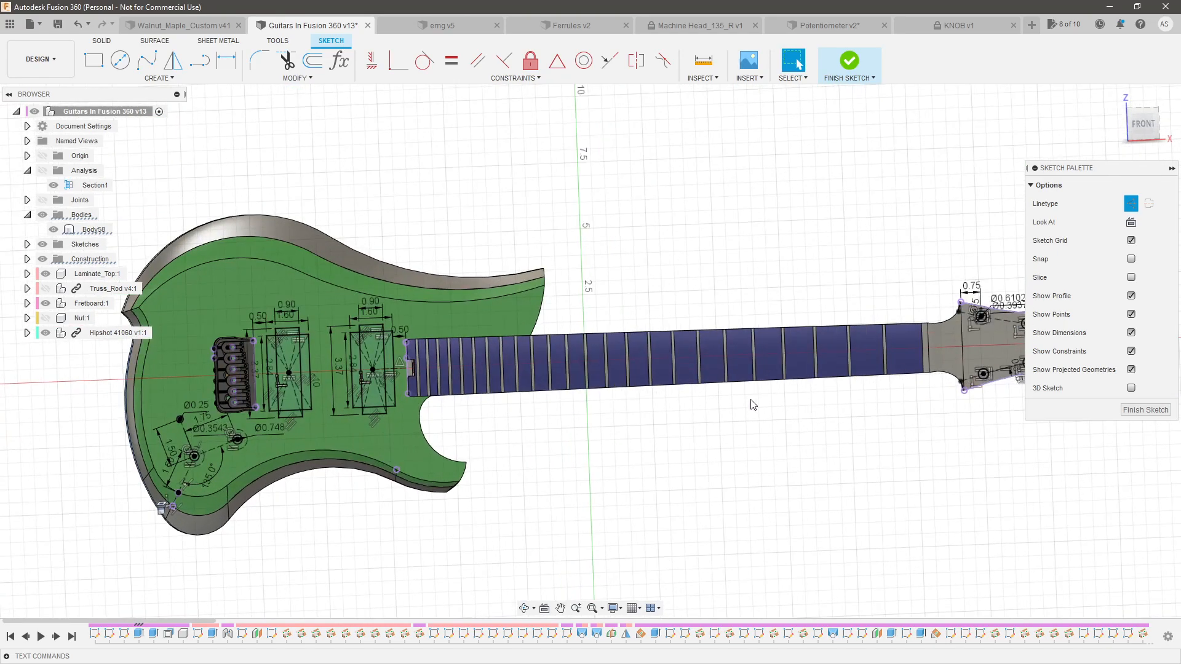
Select five tuner hole profiles on the headstock, leaving out the middle one in the lower row
shift+middle_drag(780, 435, 738, 445)
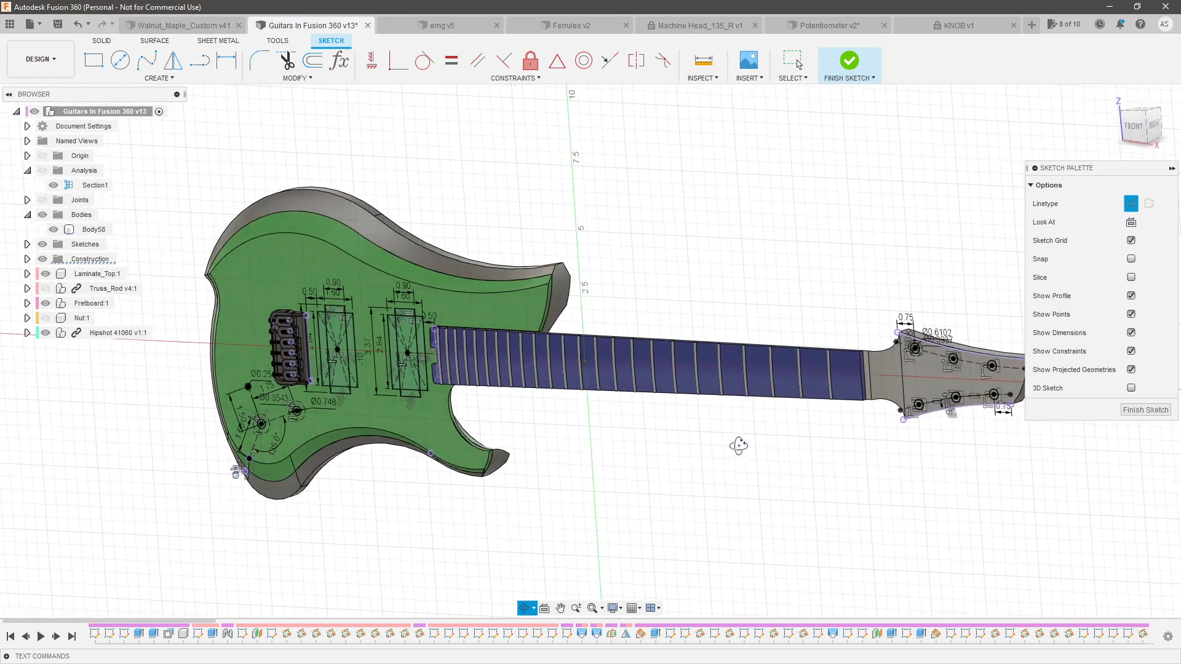
scroll(738, 444, down, 3)
scroll(848, 408, up, 5)
scroll(725, 369, up, 5)
click(685, 339)
ctrl+click(692, 523)
ctrl+click(364, 279)
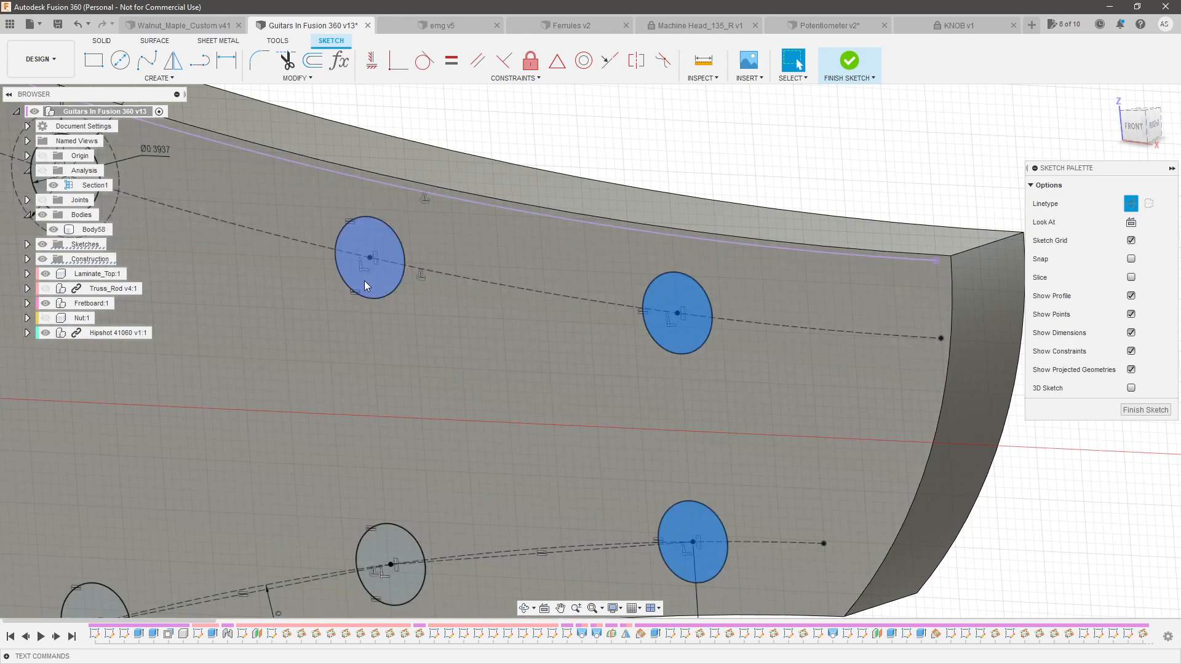
scroll(735, 335, down, 3)
scroll(399, 518, up, 4)
ctrl+click(317, 485)
scroll(317, 484, down, 3)
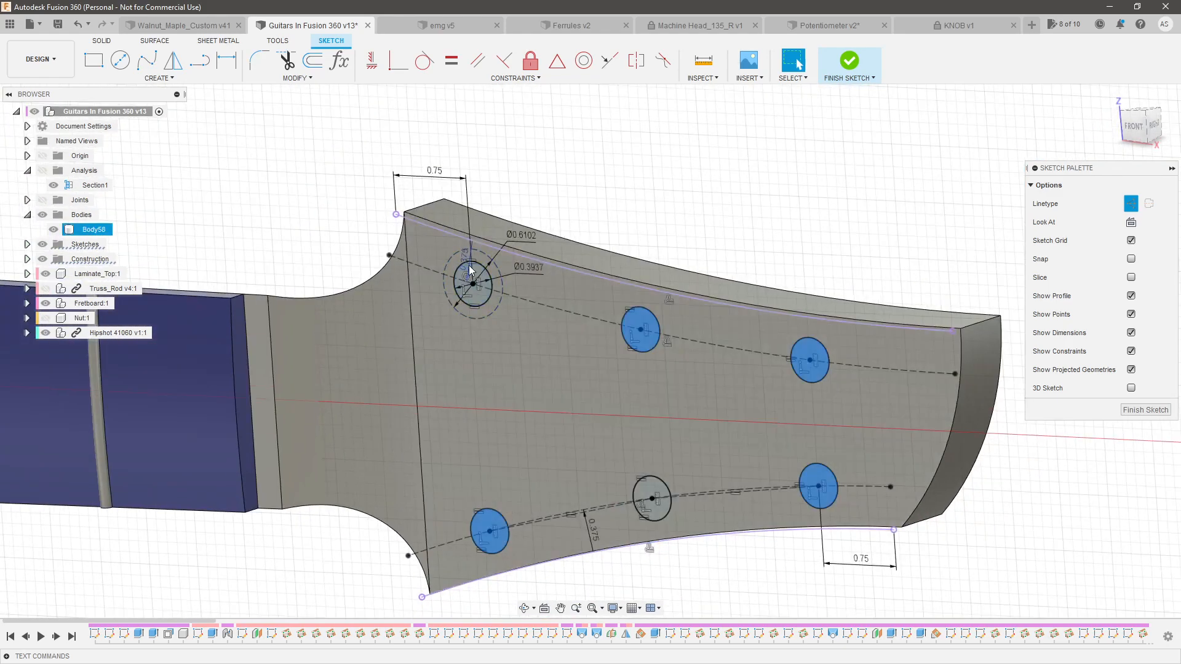
scroll(488, 317, up, 5)
ctrl+click(479, 309)
scroll(479, 308, down, 3)
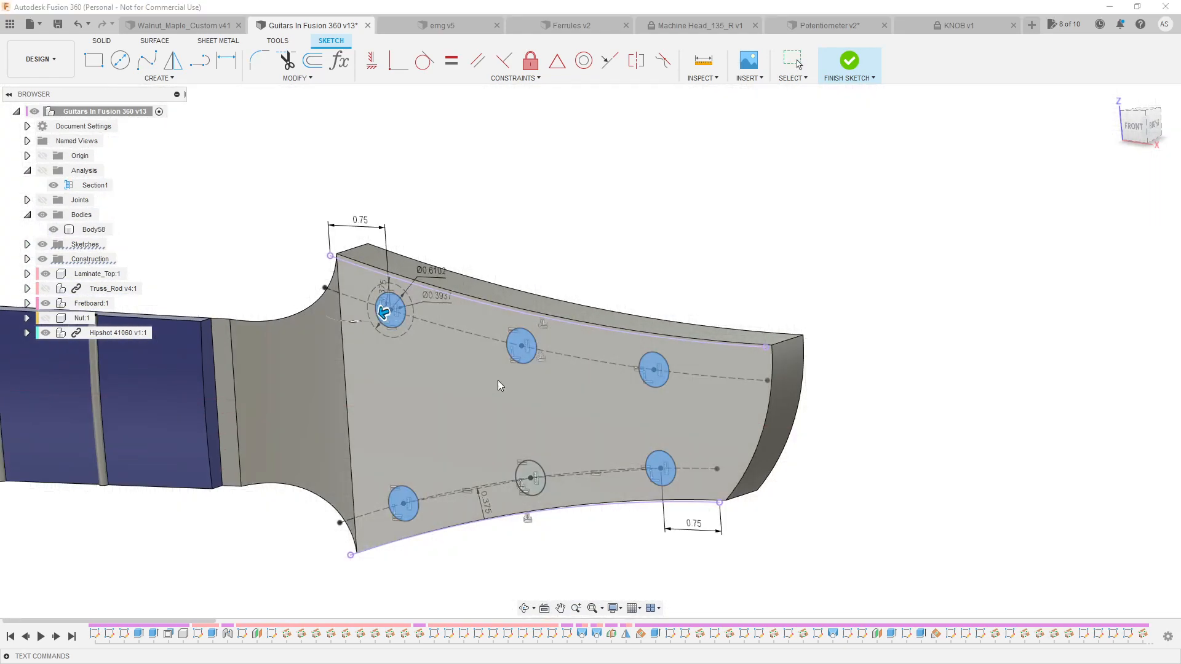
Start extruding the tuner holes with the extent set to To Object, and add the lower row's middle hole to the profiles
key(e)
drag(384, 313, 441, 293)
click(1110, 259)
click(1102, 294)
shift+middle_drag(818, 320, 738, 383)
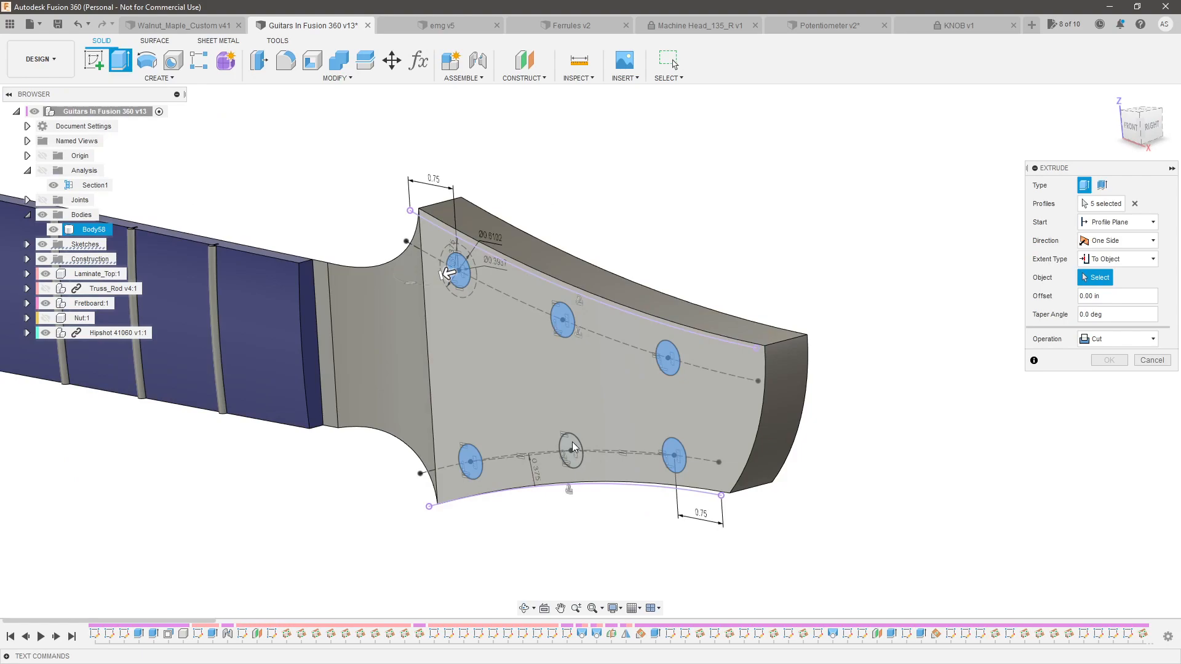
click(599, 430)
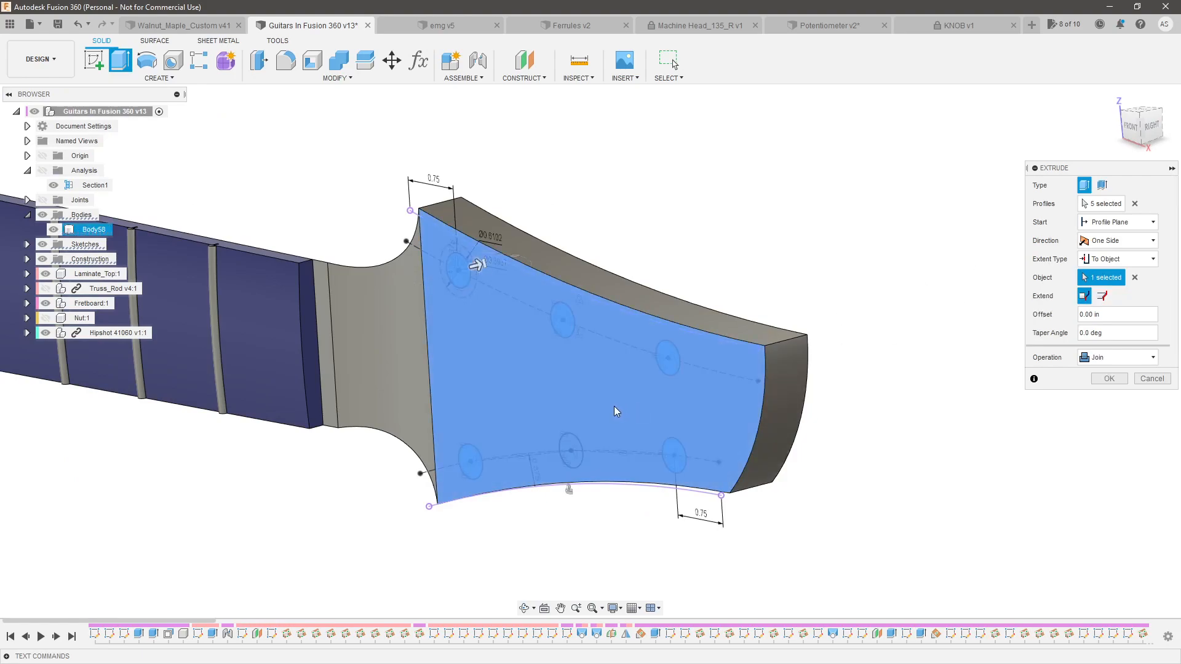
click(616, 410)
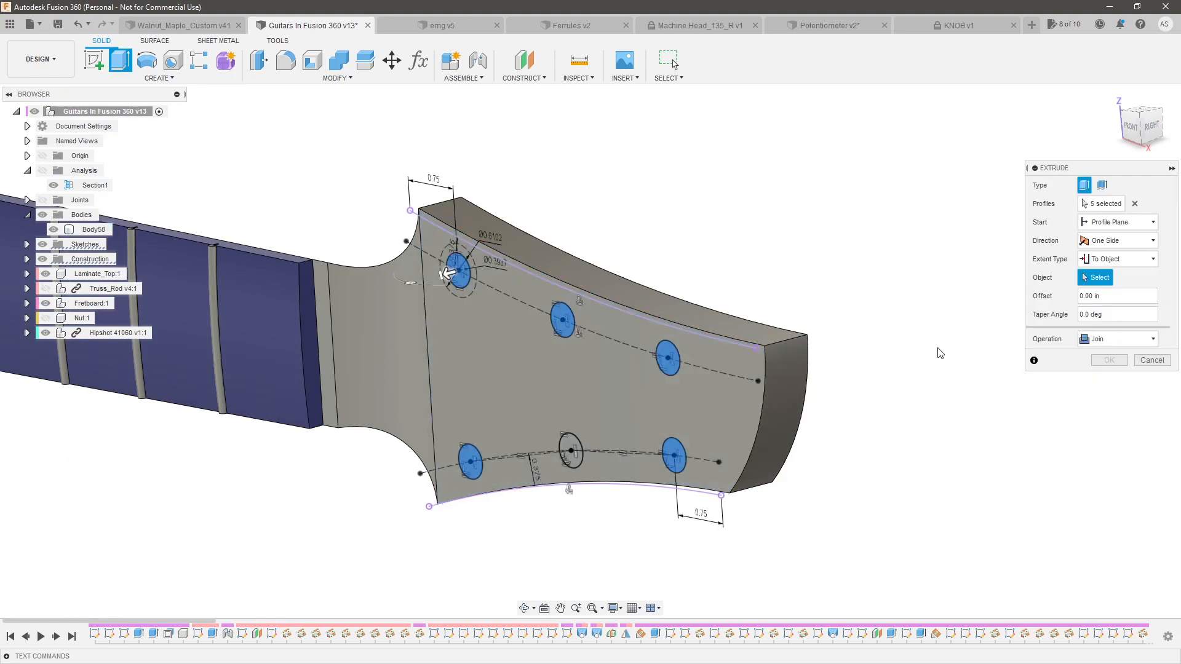
click(581, 447)
click(1098, 277)
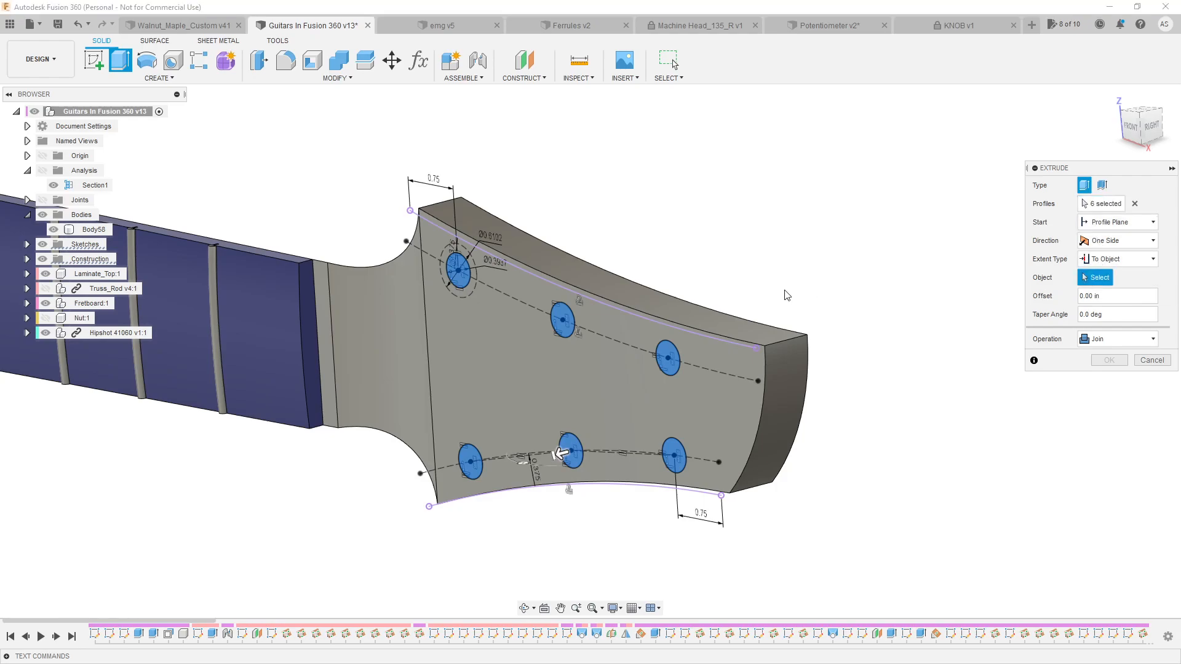
Cut the six tuner holes through the headstock up to its back face
shift+middle_drag(787, 293, 621, 320)
click(913, 294)
scroll(541, 351, down, 2)
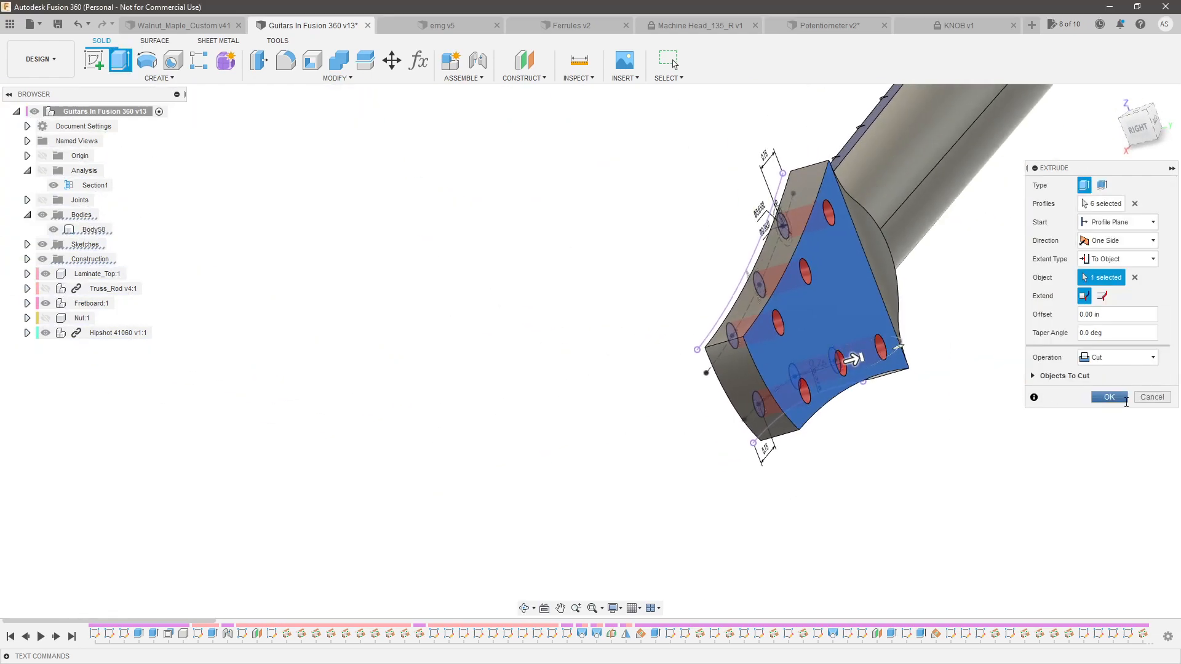
click(1119, 401)
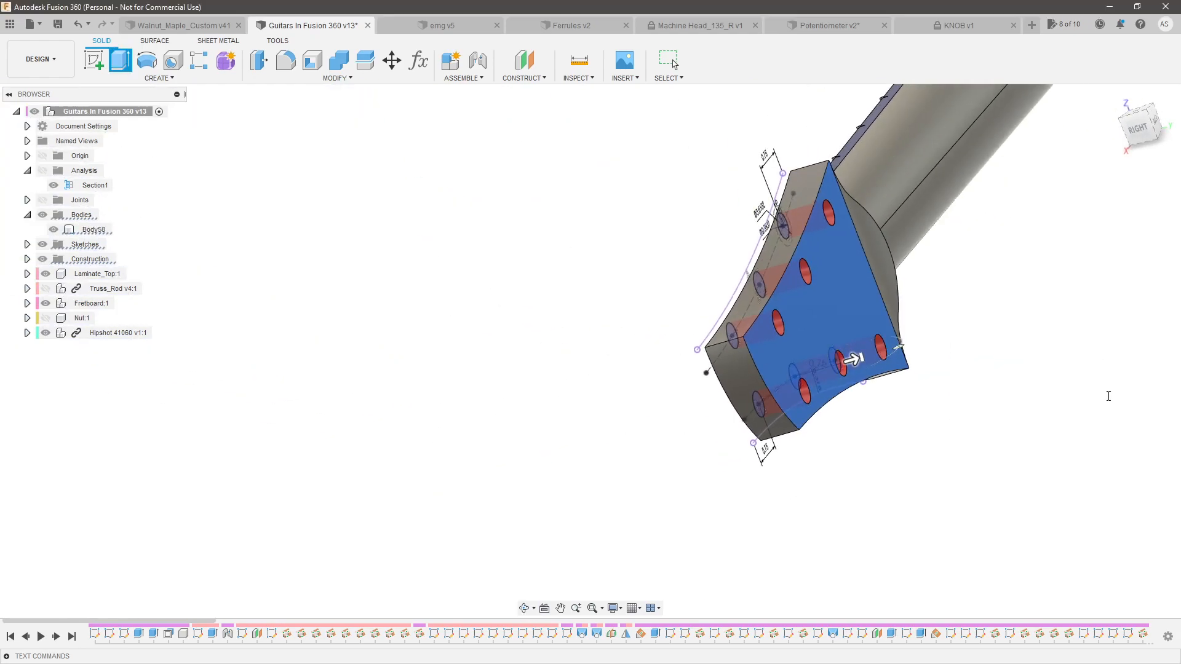
Expand the sketch list, show Sketch141 and return to the guitar body
click(28, 245)
mouse_move(379, 406)
shift+middle_down()
mouse_move(503, 374)
mouse_move(554, 376)
shift+middle_up()
scroll(935, 431, down, 3)
scroll(934, 430, down, 2)
scroll(528, 379, up, 10)
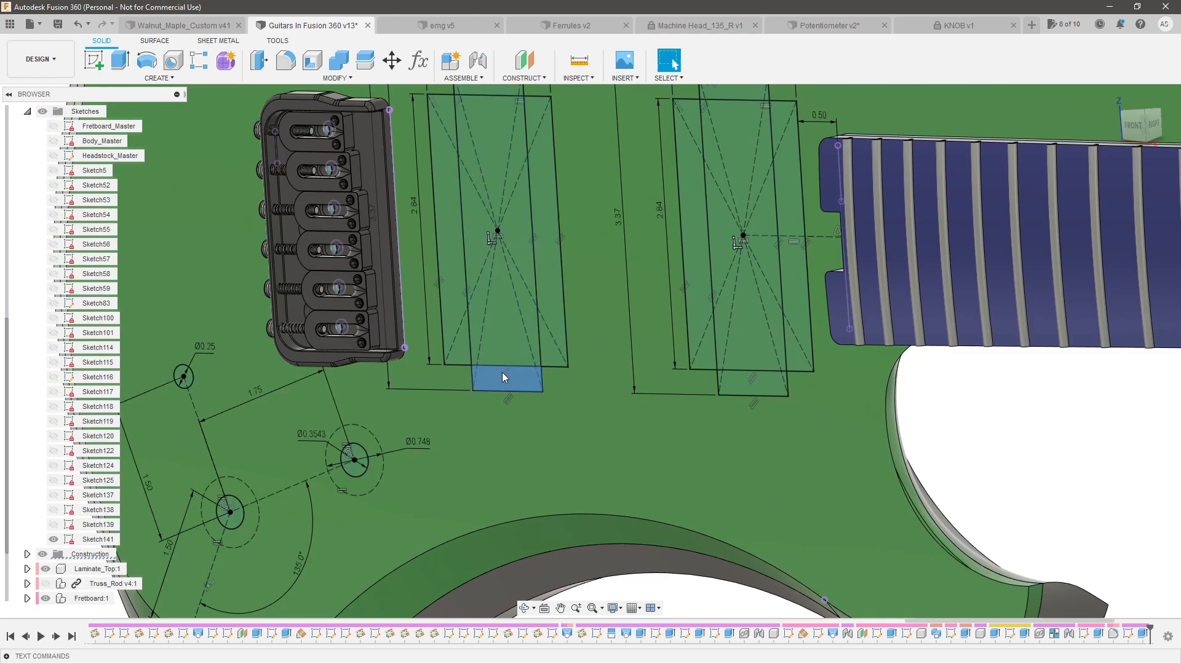
Select the toggle switch hole and both potentiometer hole profiles on the guitar body
scroll(502, 371, down, 5)
scroll(436, 426, up, 3)
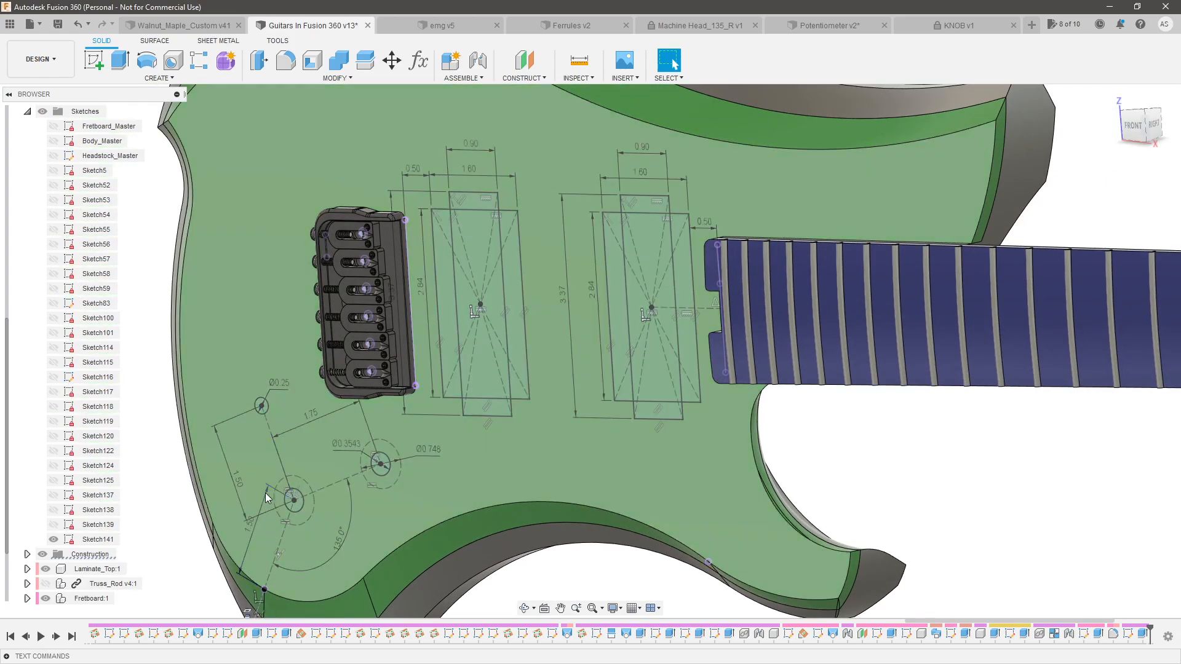
scroll(302, 504, up, 6)
shift+click(264, 231)
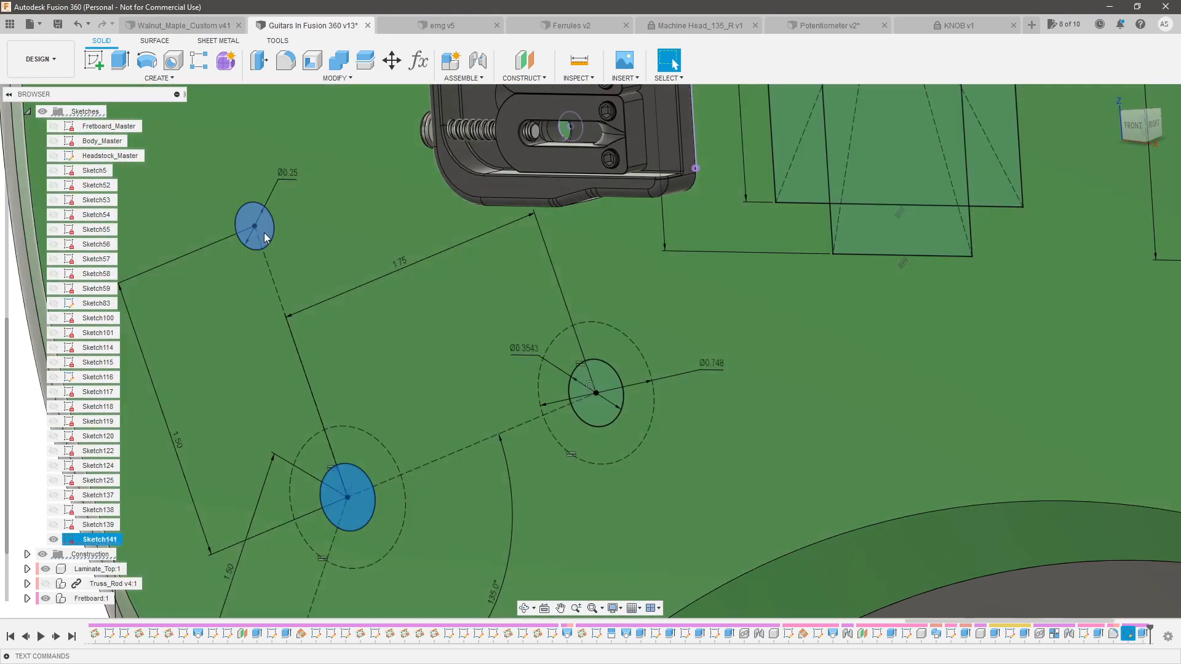
shift+click(610, 381)
scroll(610, 383, down, 6)
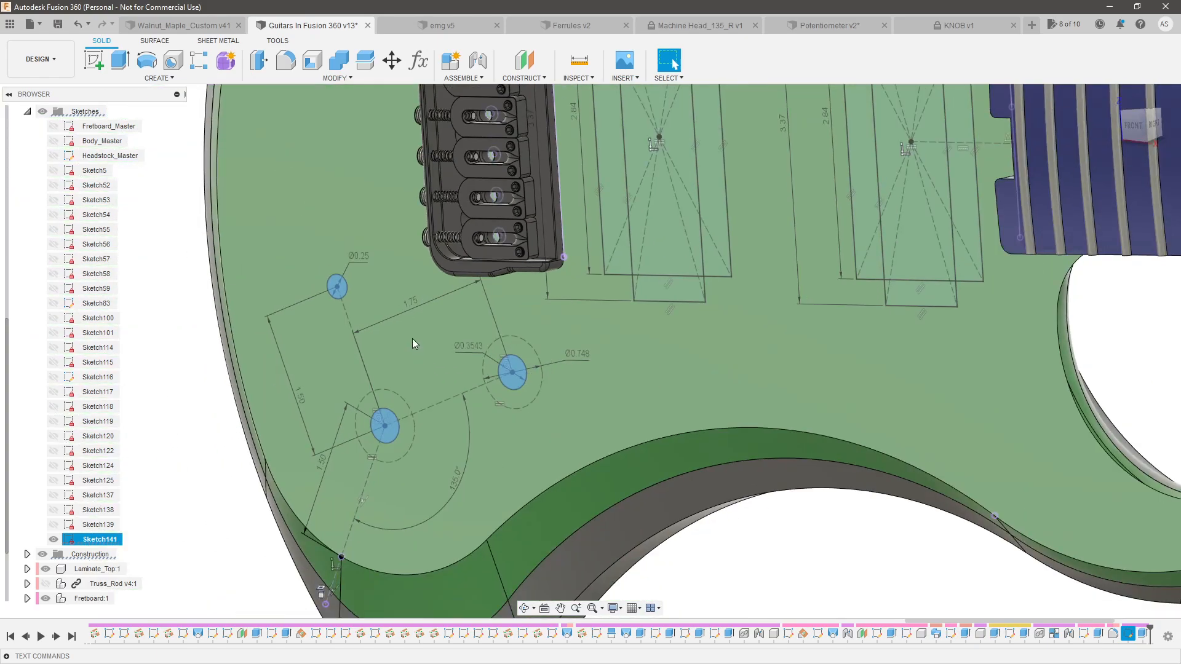
Start extruding the three control holes into the body as a cut, and hide Body58 to expose the laminate top's underside
key(e)
drag(490, 357, 502, 352)
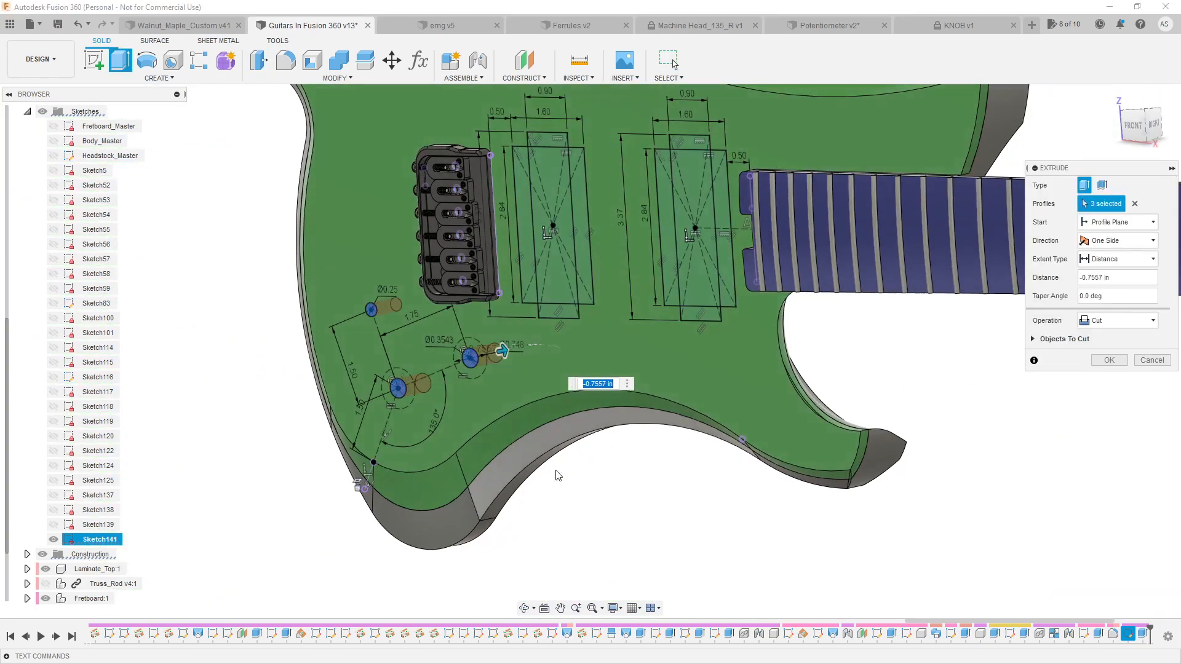
scroll(66, 177, up, 2)
click(54, 171)
shift+middle_drag(295, 263, 306, 317)
scroll(177, 266, down, 3)
scroll(306, 317, up, 3)
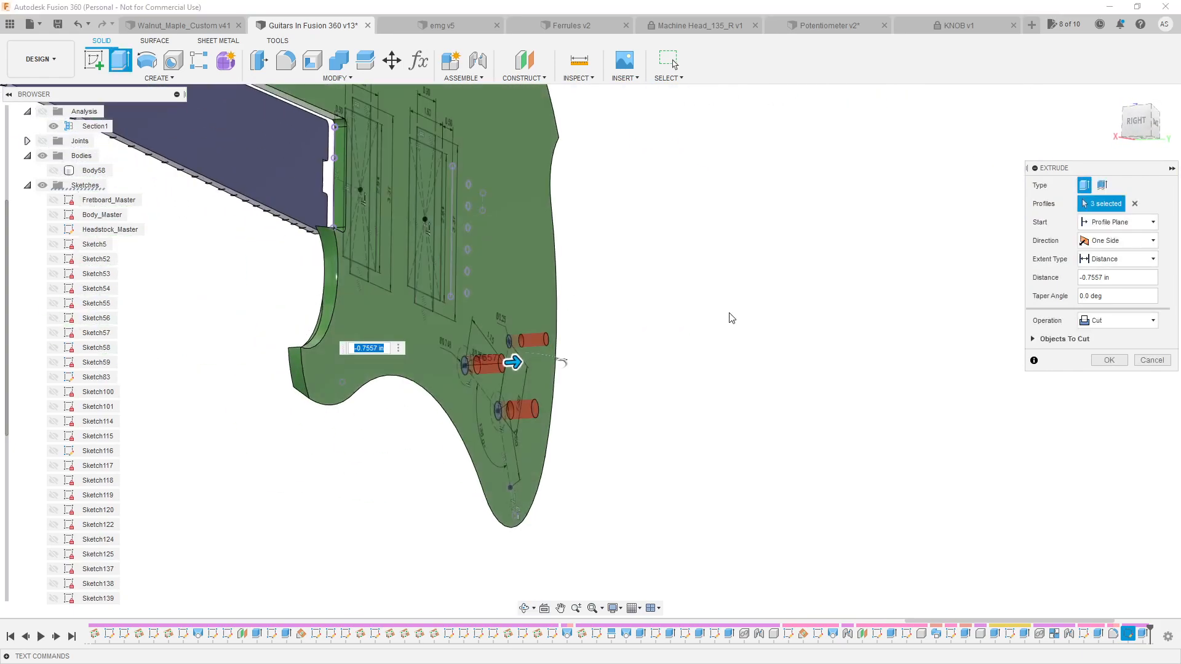
Set the extrusion extent to To Object and cut the three control holes to the laminate top's underside face
click(1090, 261)
click(1095, 289)
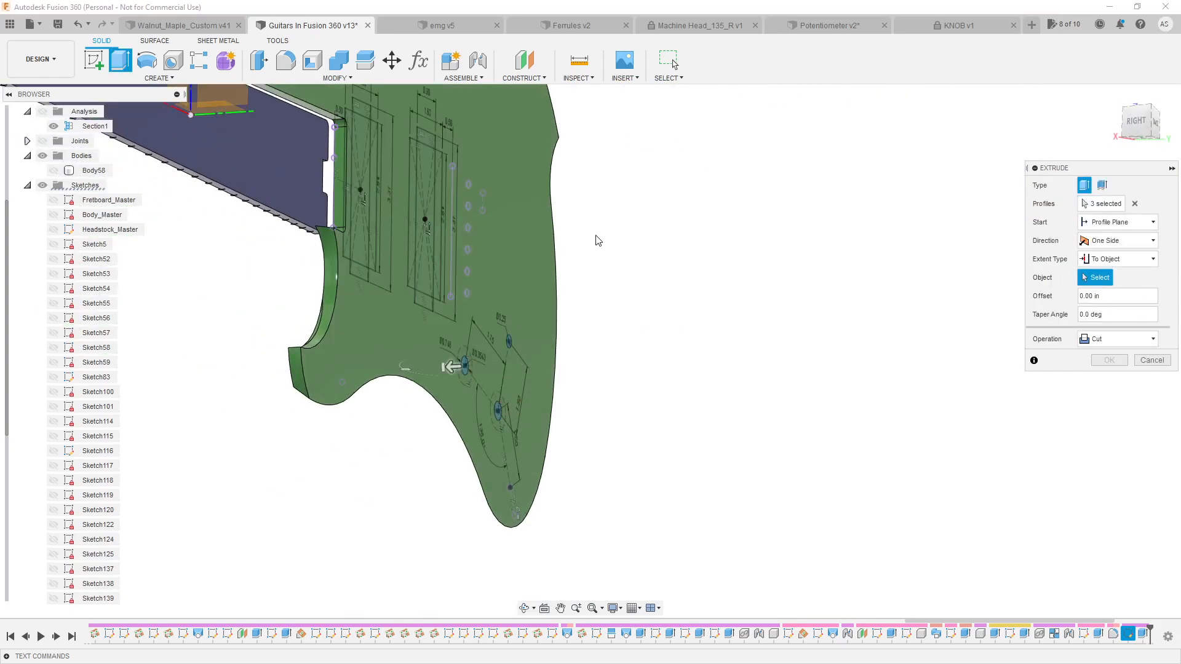
click(525, 244)
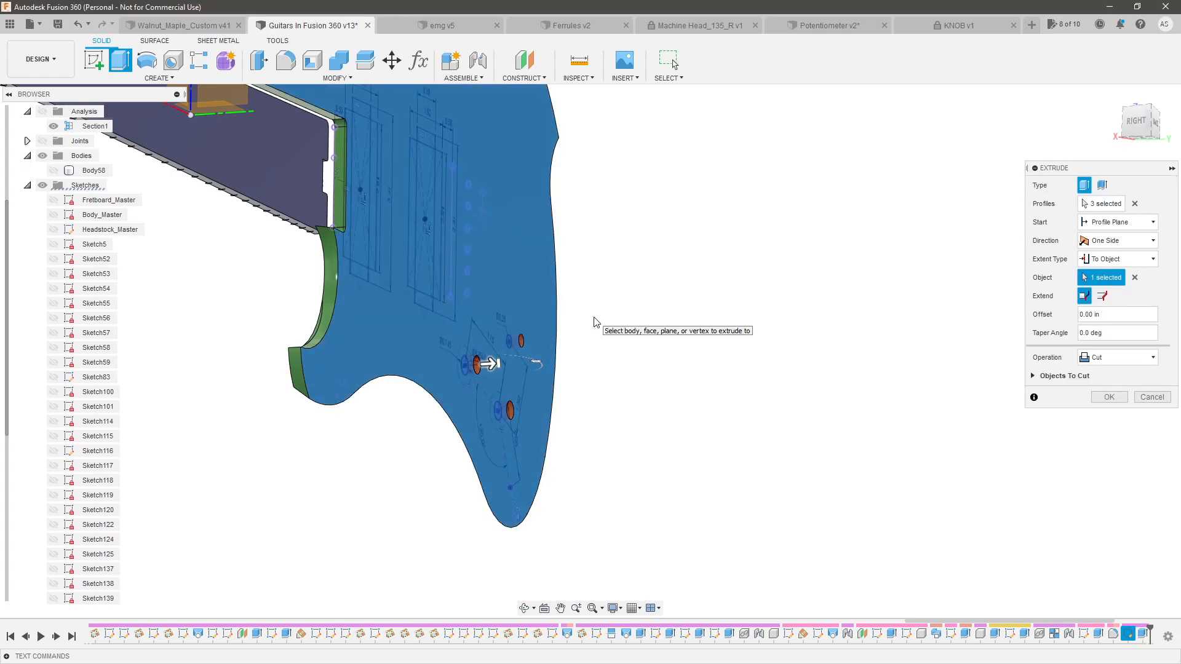
shift+middle_drag(605, 319, 773, 307)
scroll(852, 419, down, 1)
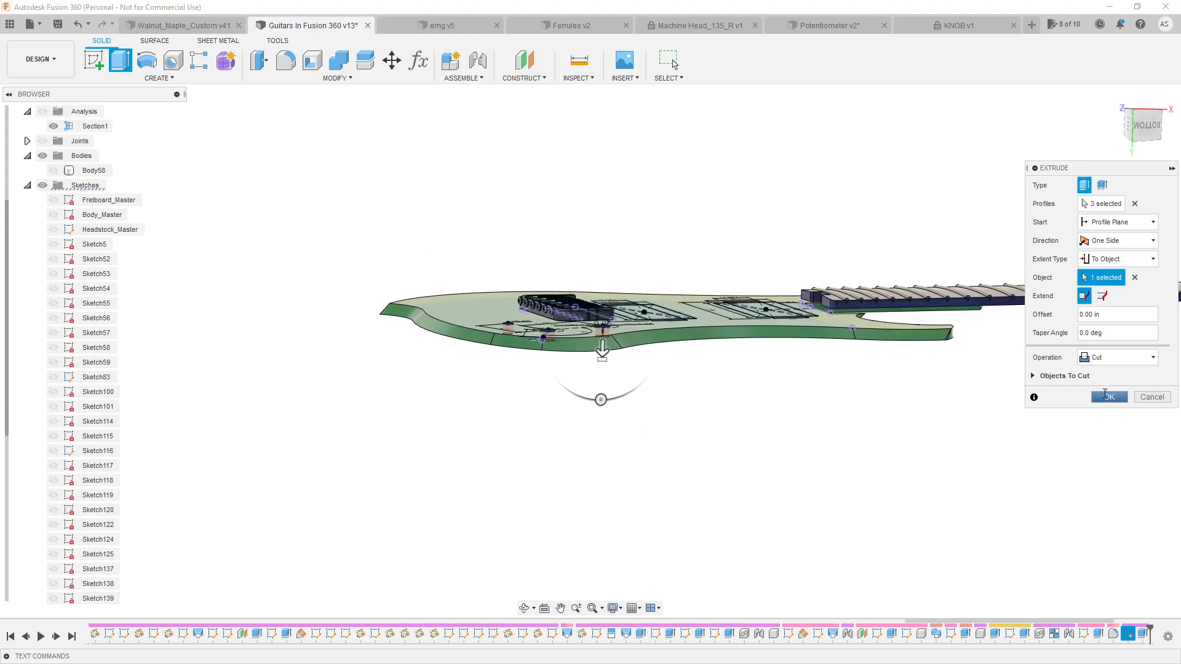
click(1109, 397)
Collapse the sketch list and show Body58 again
click(27, 185)
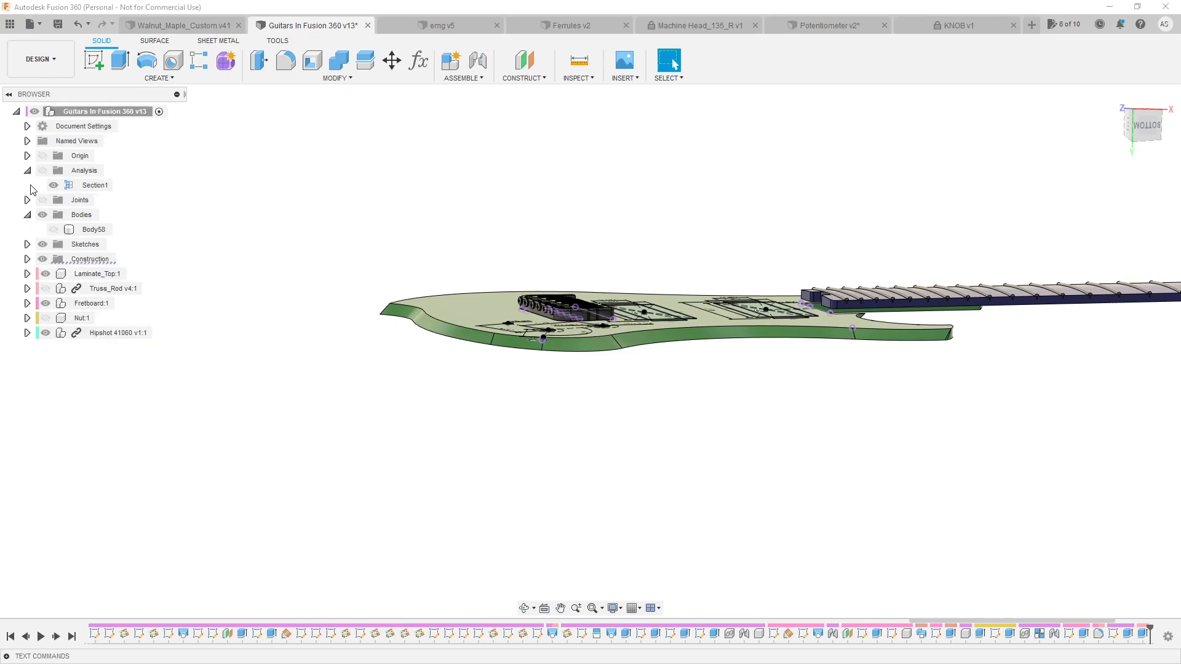
click(53, 230)
shift+middle_drag(350, 216, 408, 341)
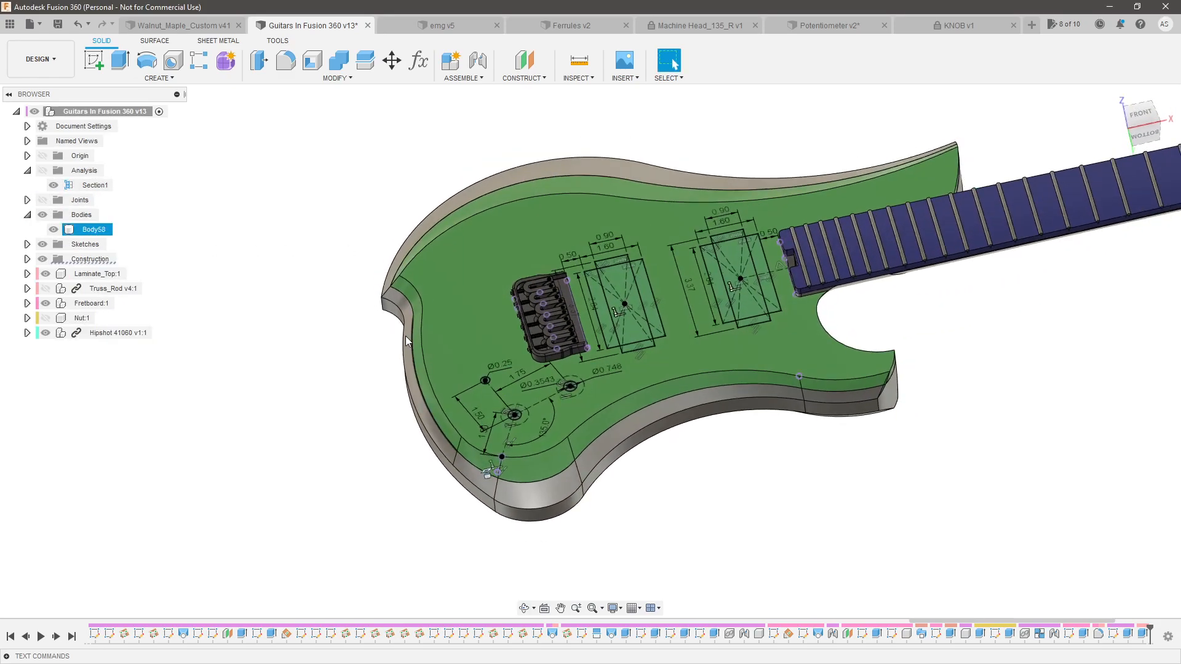
Select all ten profile regions of the two pickup openings and start extruding them as a cut about 0.46 in deep
scroll(507, 301, down, 2)
scroll(507, 296, up, 4)
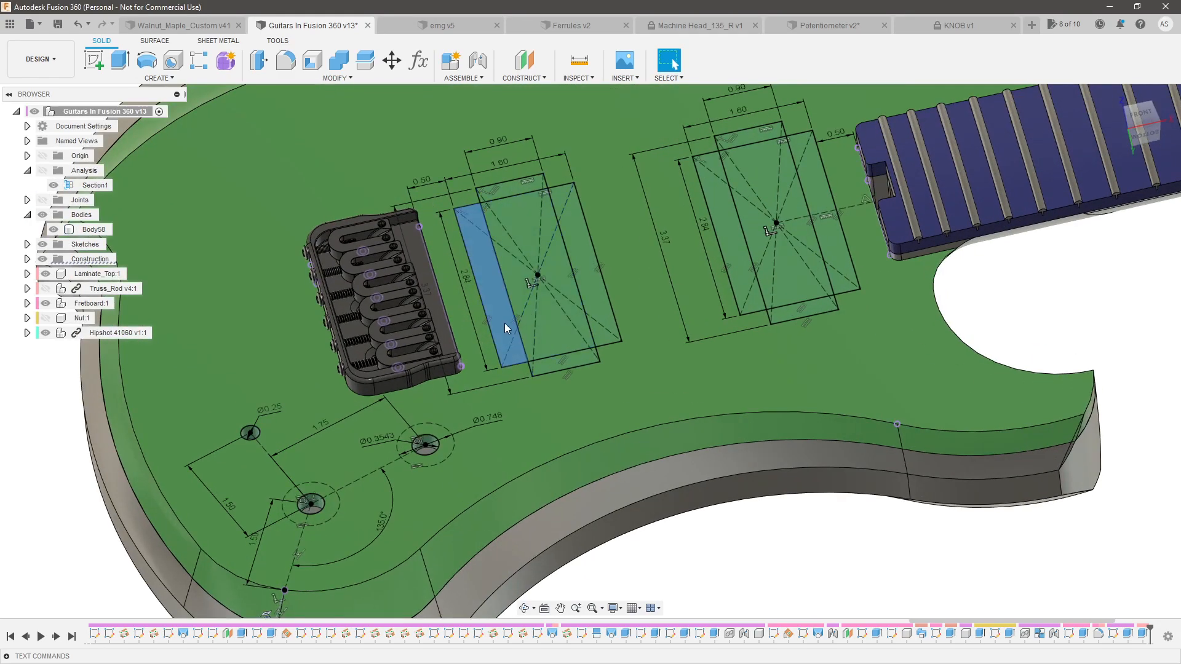
click(503, 323)
ctrl+click(548, 327)
ctrl+click(562, 359)
ctrl+click(607, 307)
ctrl+click(493, 190)
ctrl+click(752, 139)
ctrl+click(729, 164)
ctrl+click(714, 190)
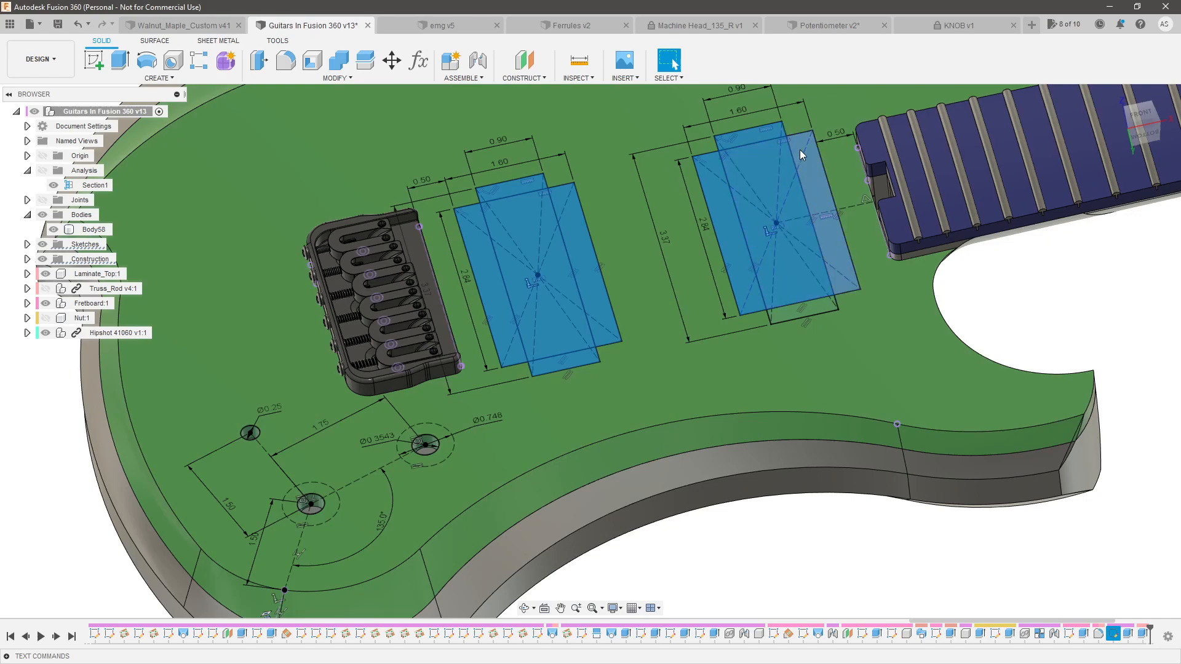
ctrl+click(804, 168)
ctrl+click(811, 311)
key(e)
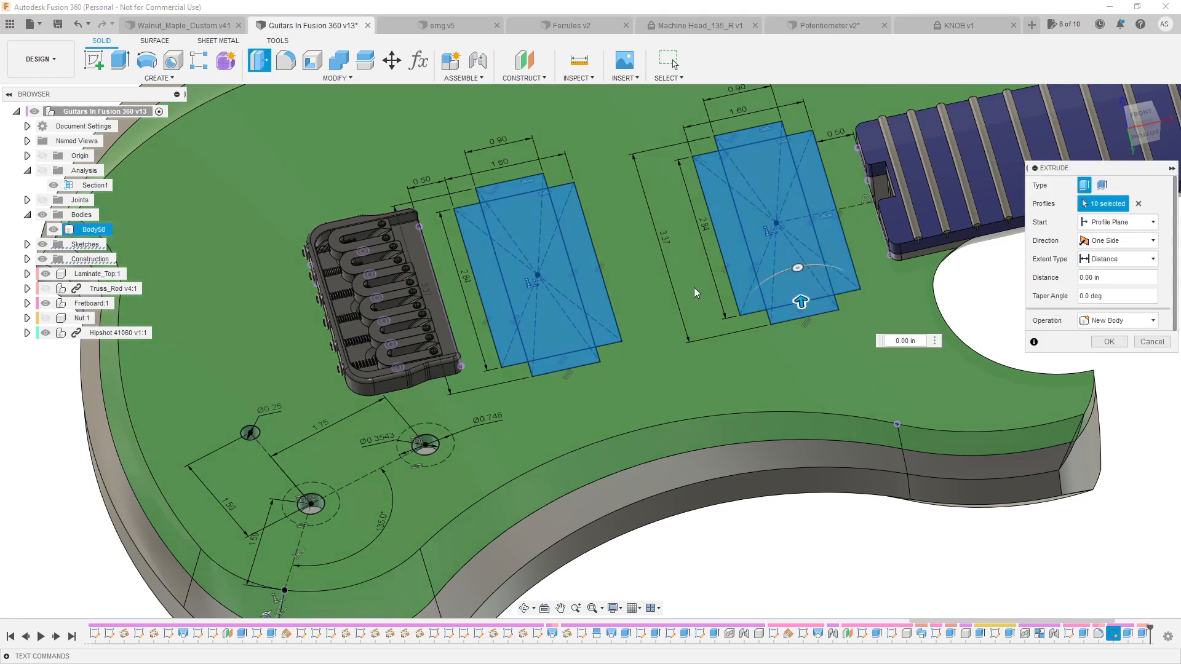
drag(804, 298, 810, 321)
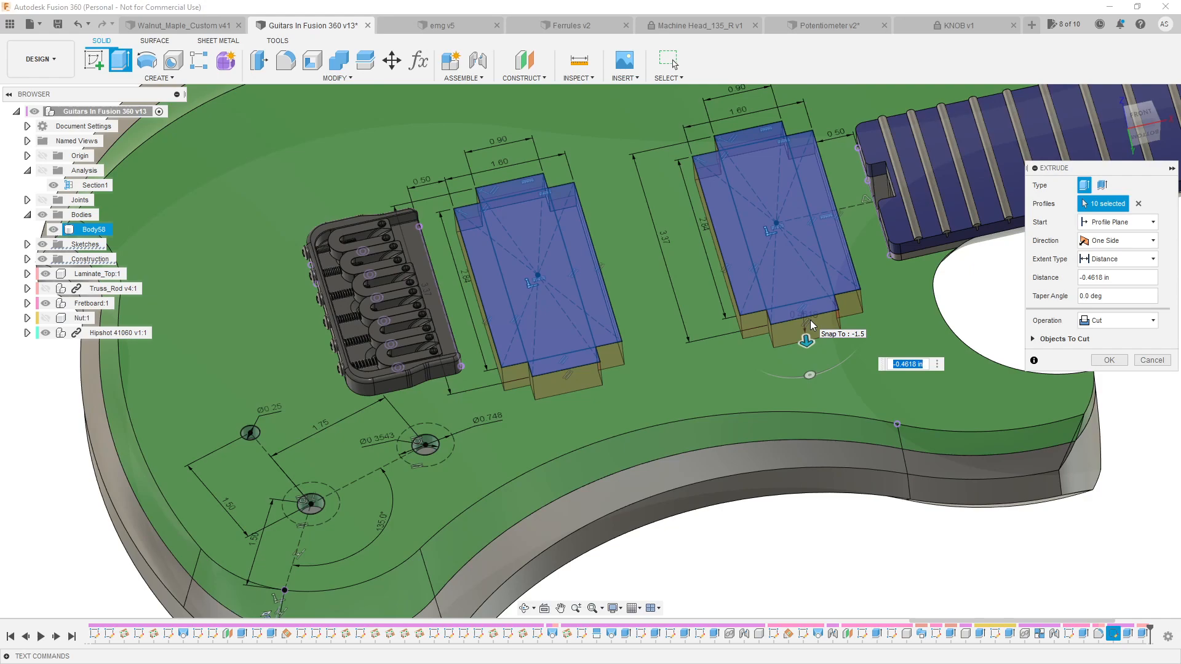
Examine the cut preview of both pickup cavities from the side and above to judge its depth in the body
shift+middle_drag(802, 314, 802, 288)
scroll(672, 340, down, 3)
scroll(727, 297, up, 3)
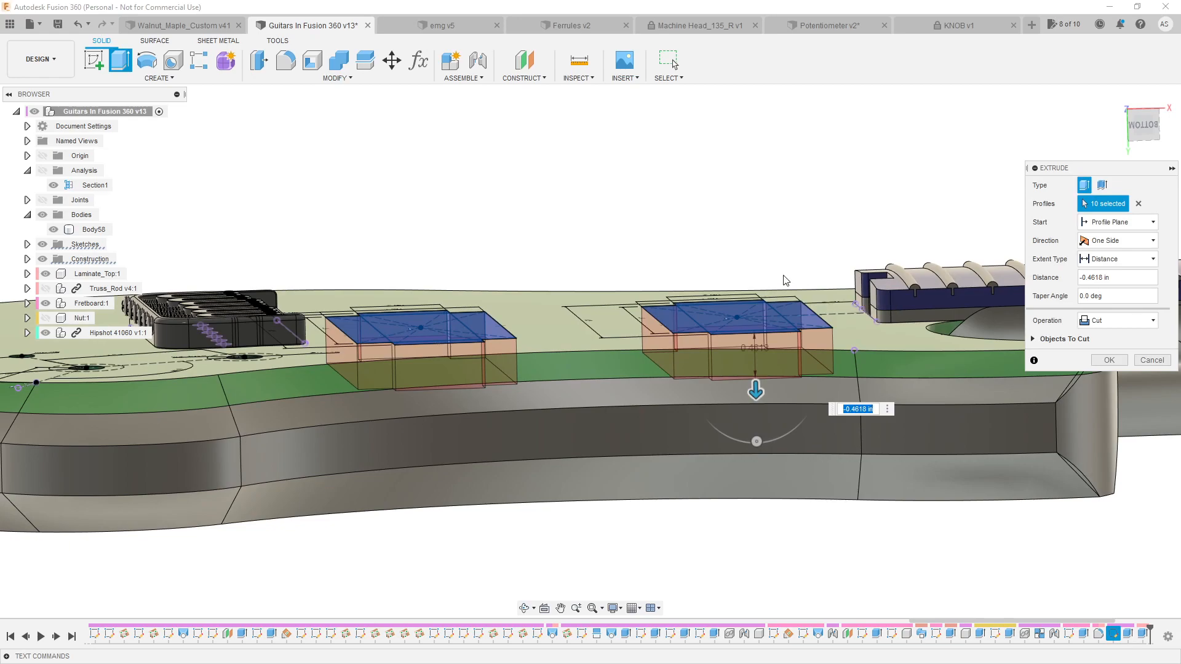
shift+middle_drag(586, 137, 648, 182)
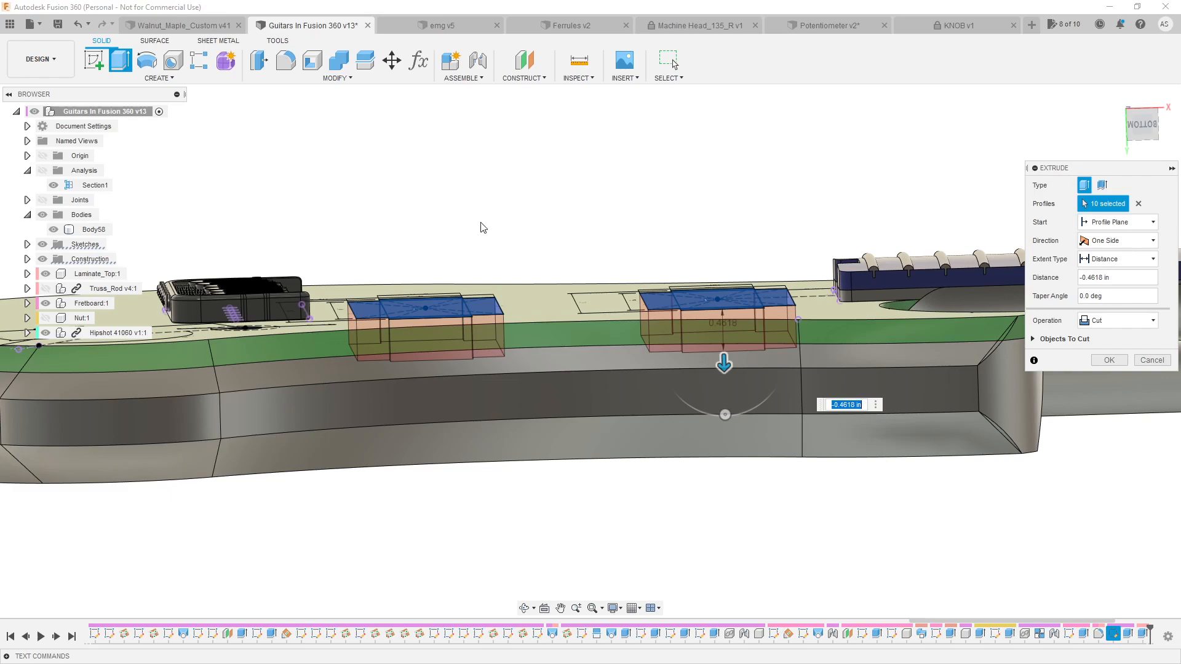
scroll(416, 231, down, 2)
mouse_move(463, 240)
shift+middle_down()
mouse_move(418, 277)
mouse_move(437, 237)
mouse_move(475, 257)
shift+middle_up()
scroll(435, 212, down, 2)
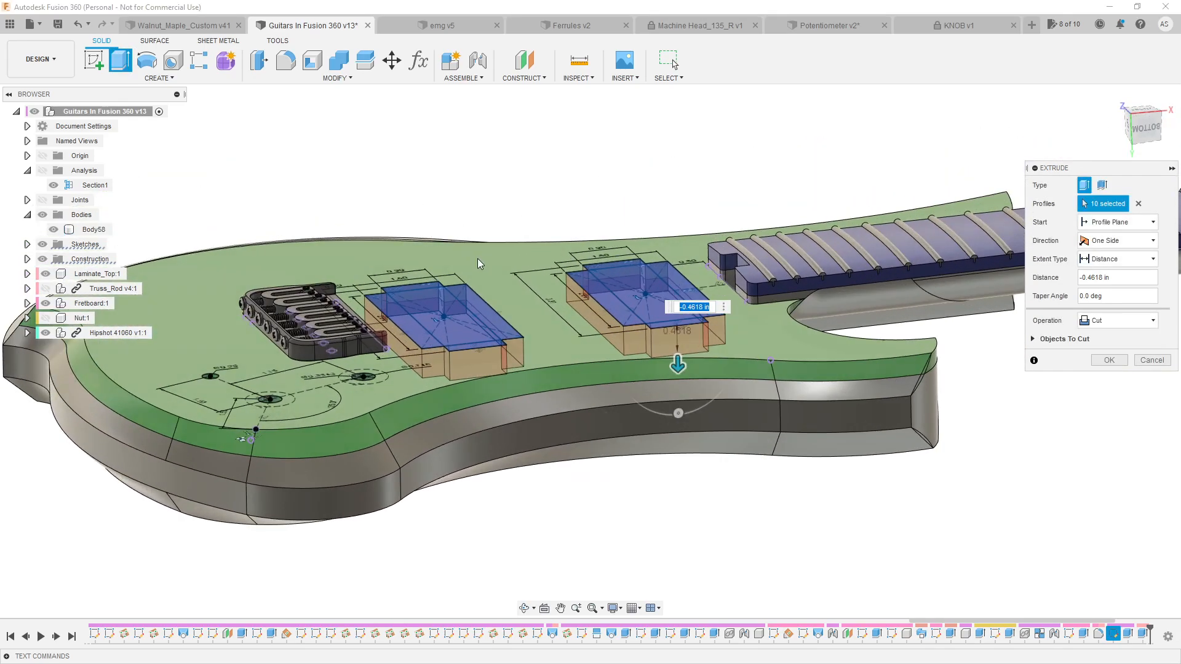
scroll(475, 257, up, 4)
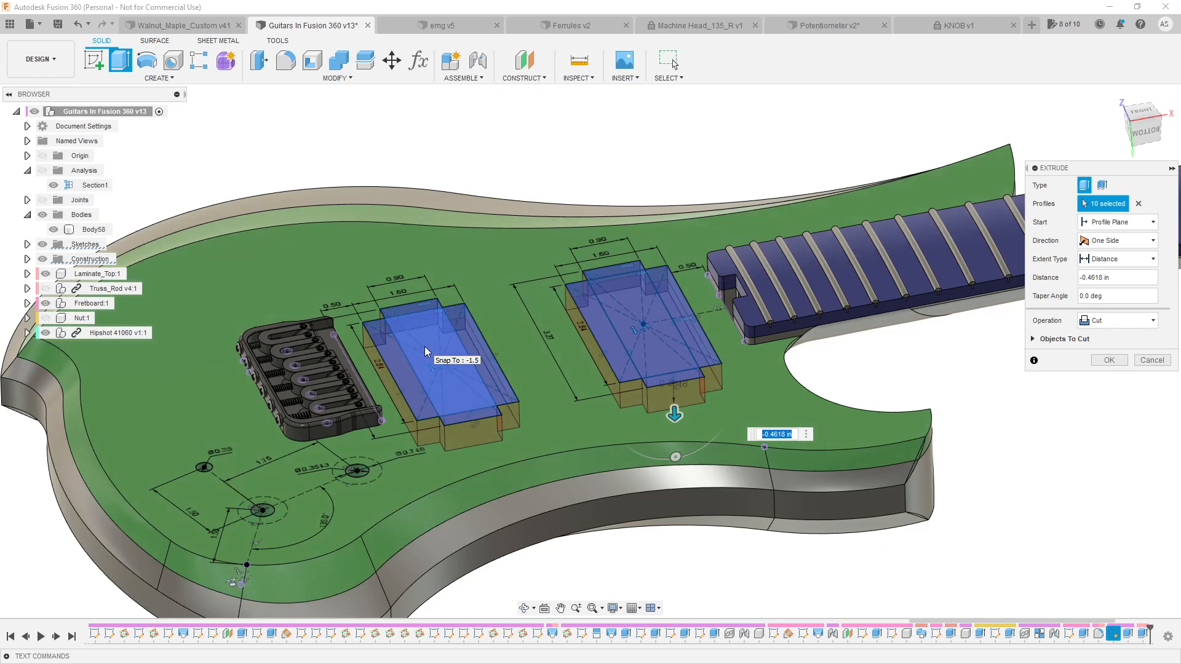
scroll(474, 414, up, 4)
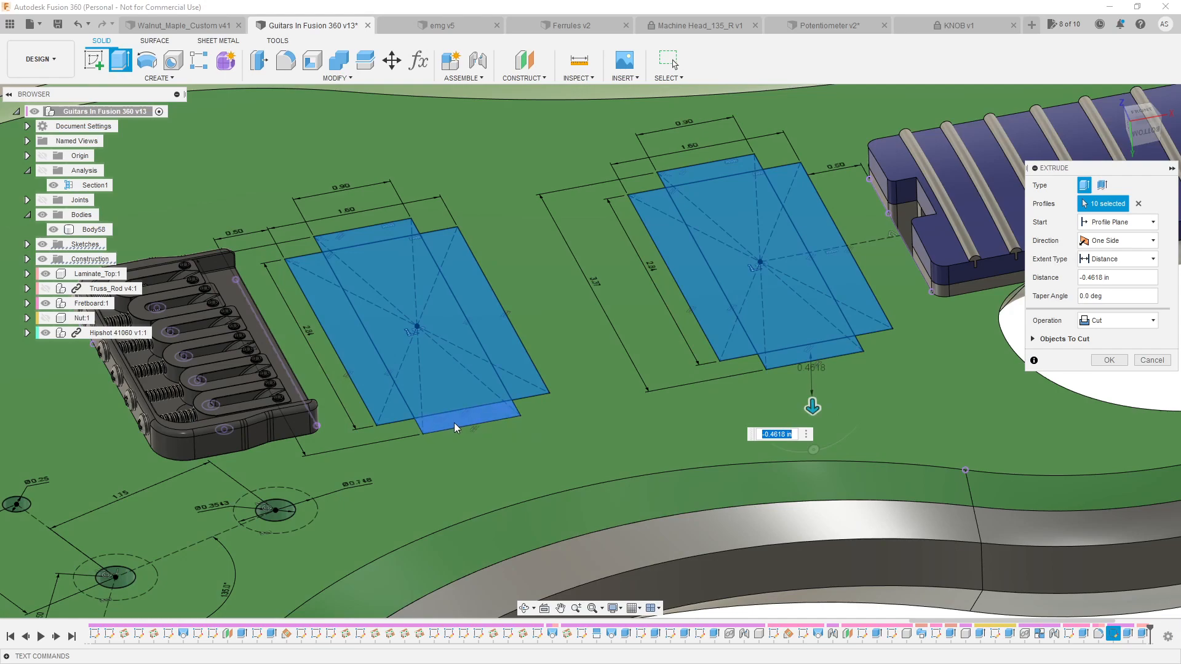
scroll(481, 440, down, 4)
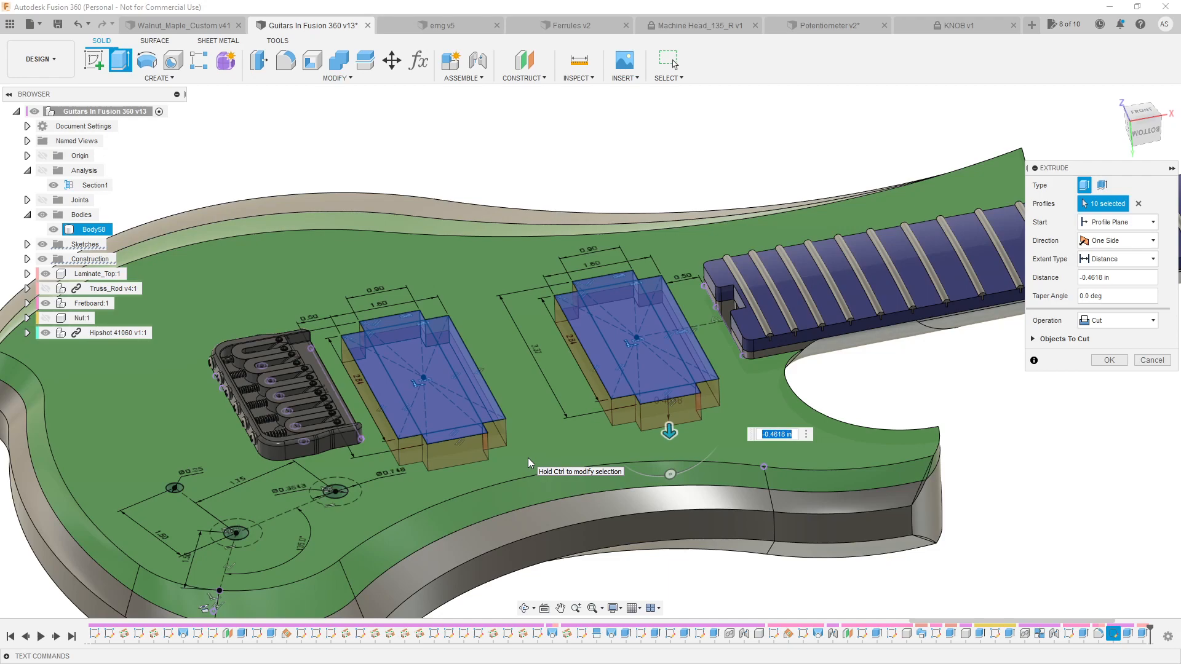
shift+middle_drag(528, 458, 566, 438)
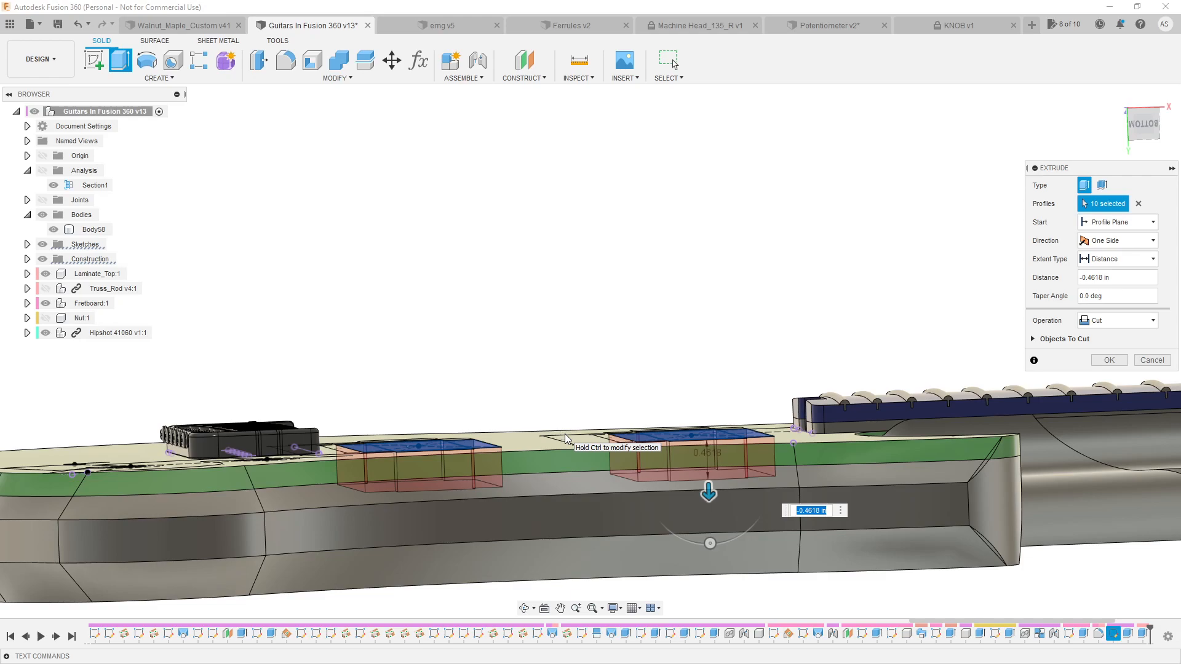
shift+middle_drag(521, 293, 539, 346)
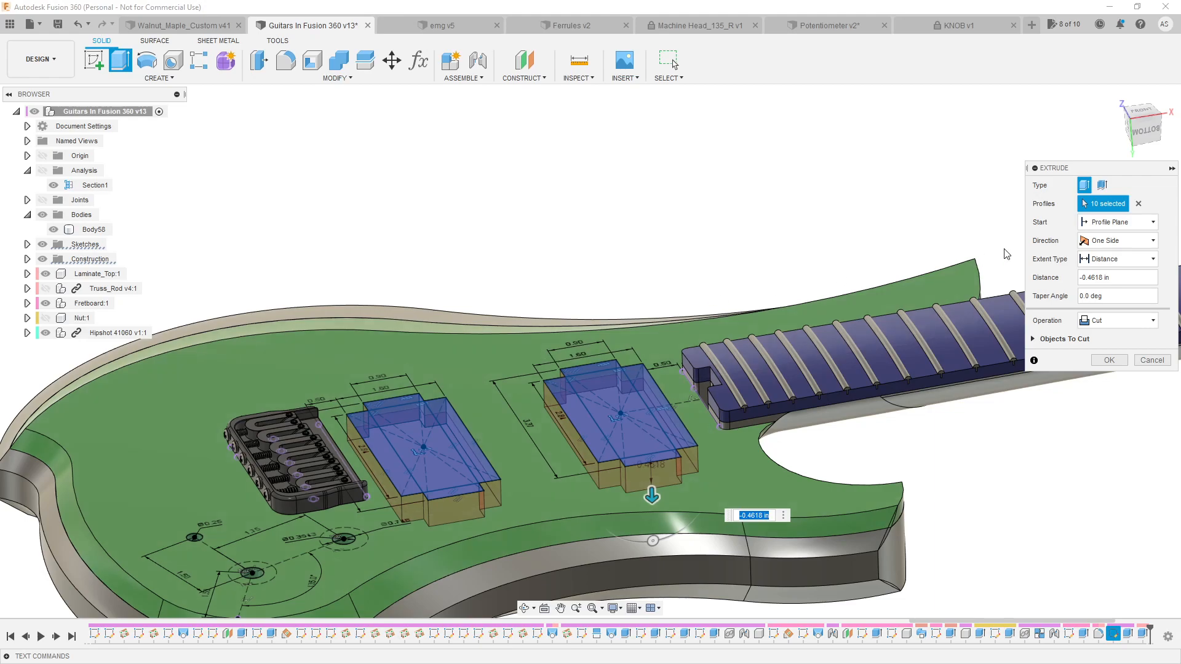
Set the cut distance to -0.75 in, complete both pickup cavities and hide the sketches
drag(1116, 278, 998, 279)
text(-.75)
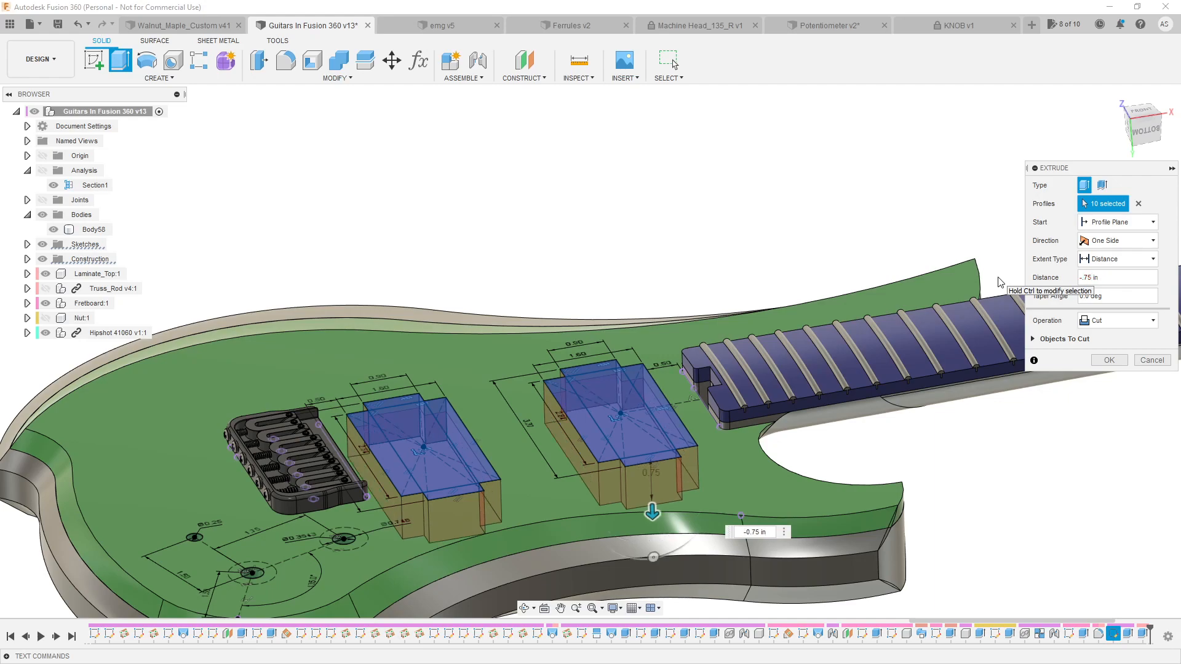
key(Return)
scroll(555, 163, down, 3)
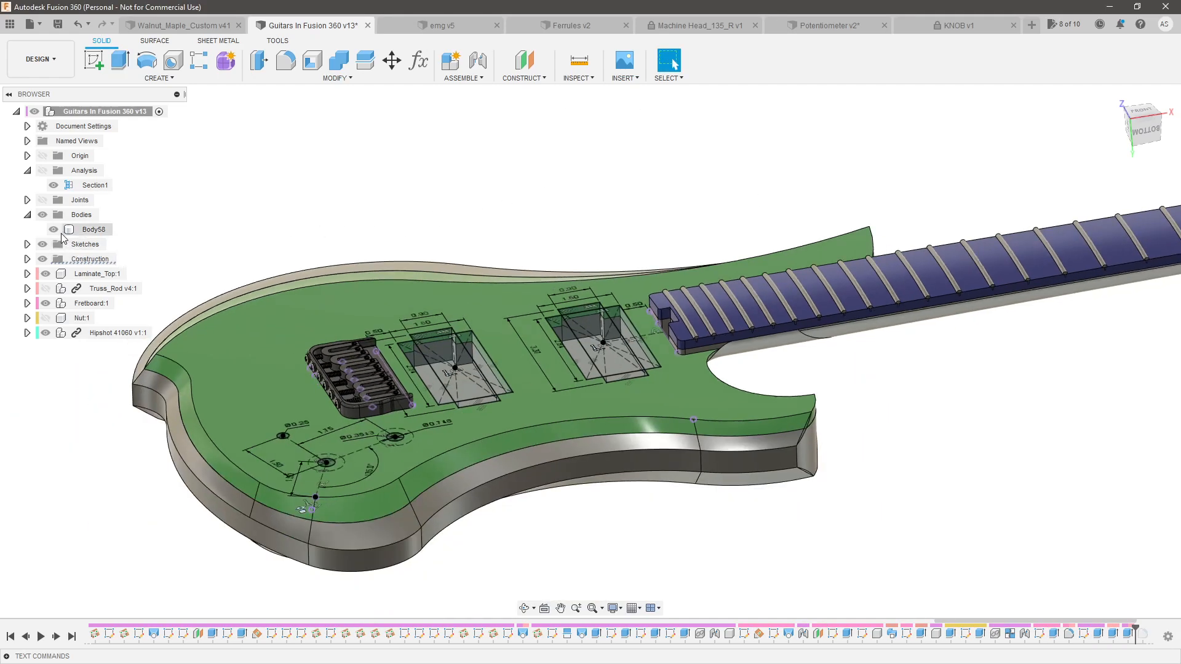
click(42, 245)
scroll(431, 363, up, 5)
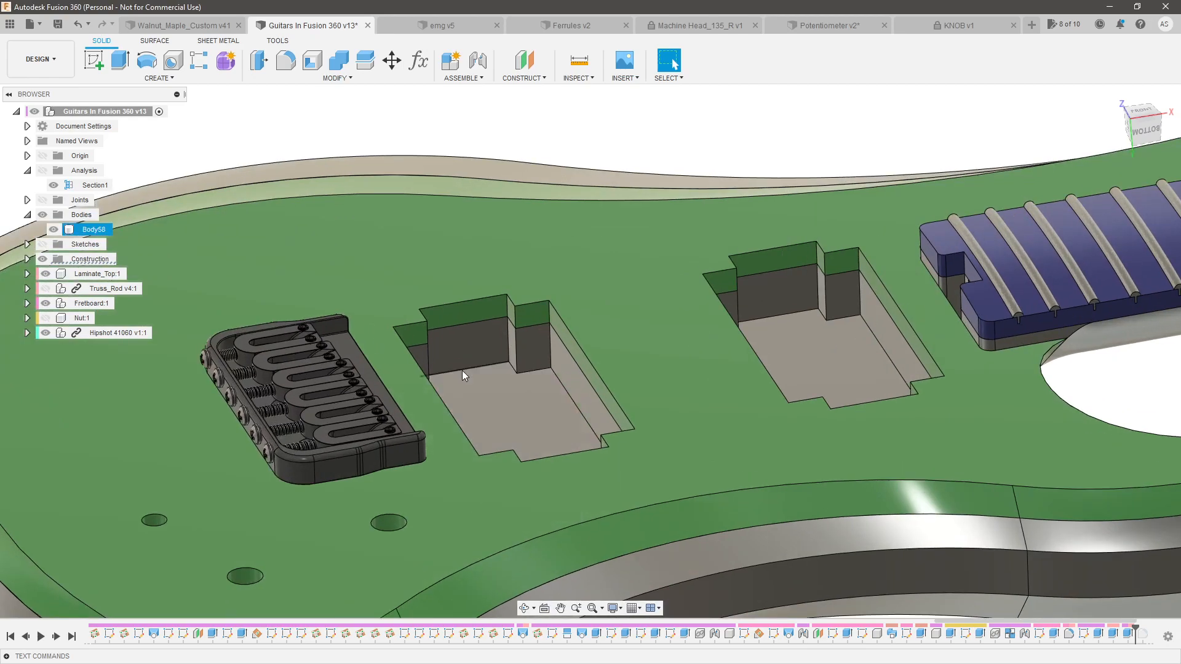
Start a fillet on a vertical inner corner edge of the bridge pickup cavity
shift+middle_drag(463, 371, 428, 375)
key(f)
click(375, 375)
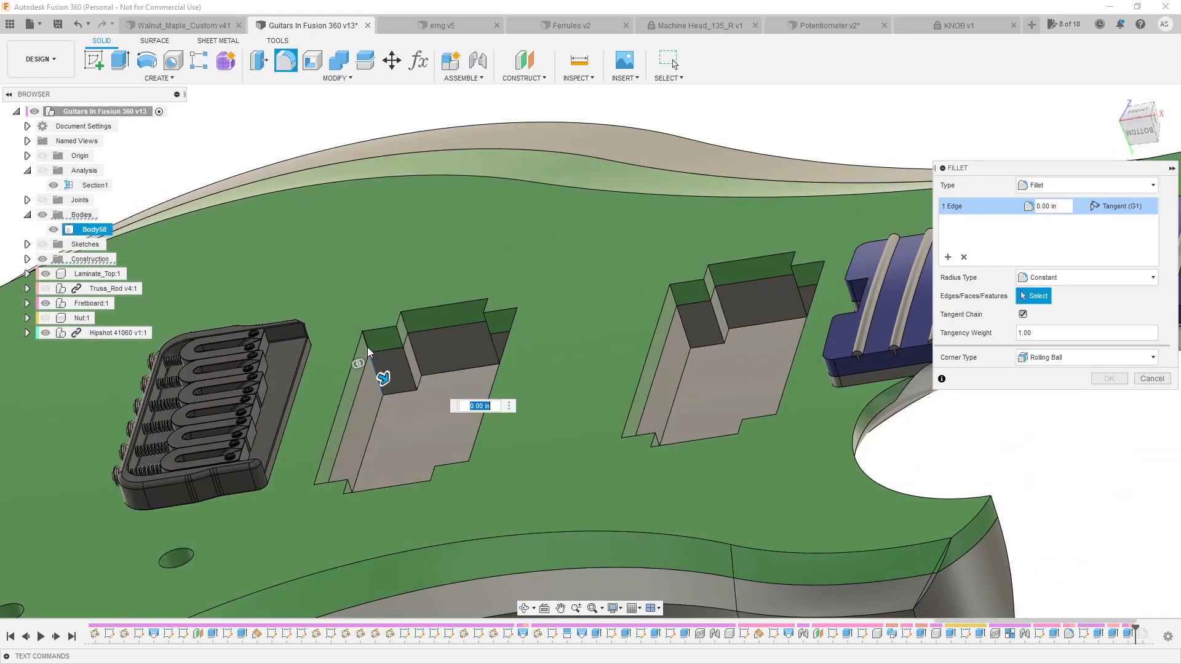
Switch to the browser, check the inside corner radius in the mounting ring instructions PDF, and return to Fusion 360
key(alt+Tab)
key(alt+Tab)
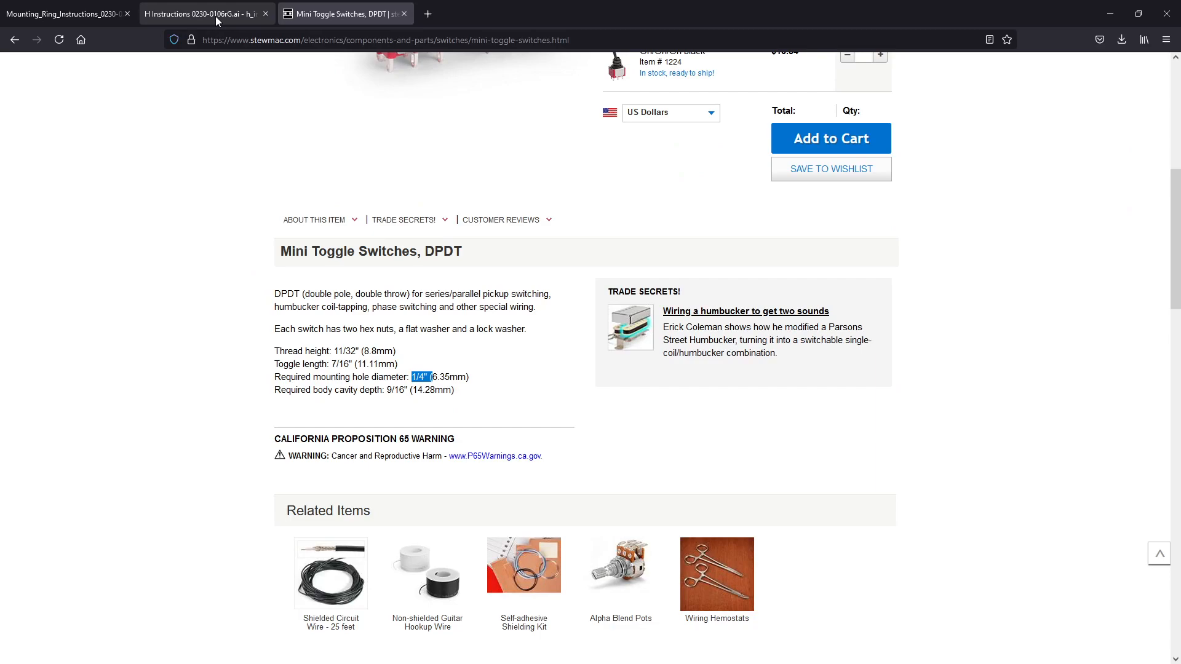
click(218, 16)
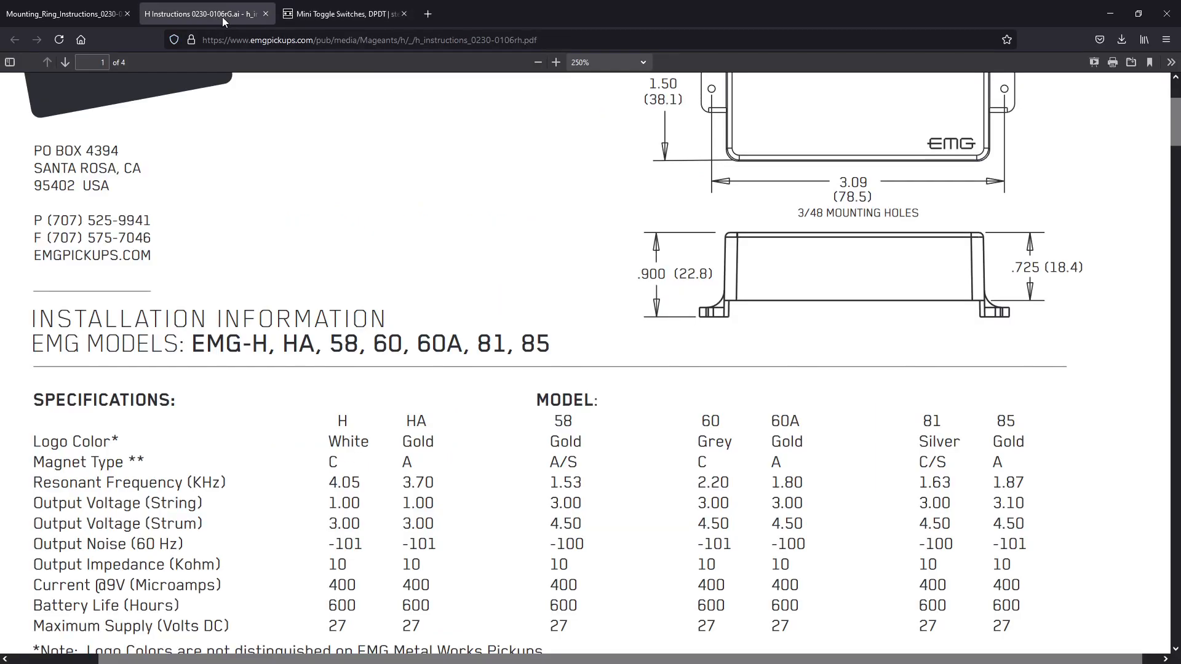
click(90, 15)
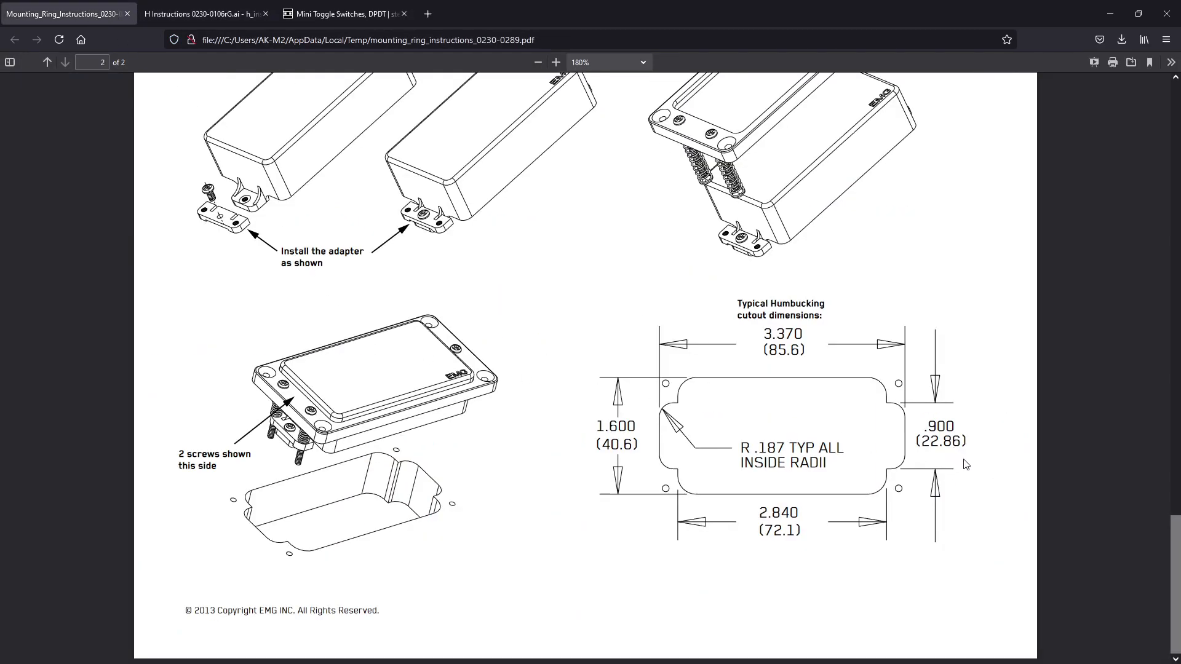
ctrl+scroll(962, 462, up, 3)
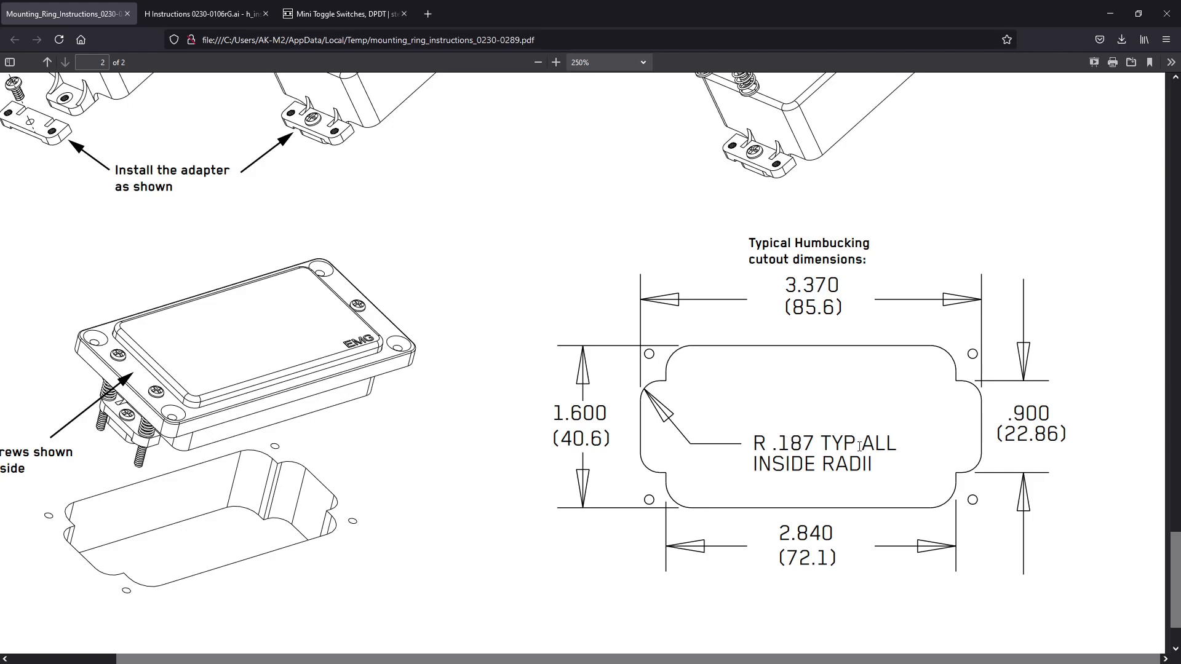
key(alt+Tab)
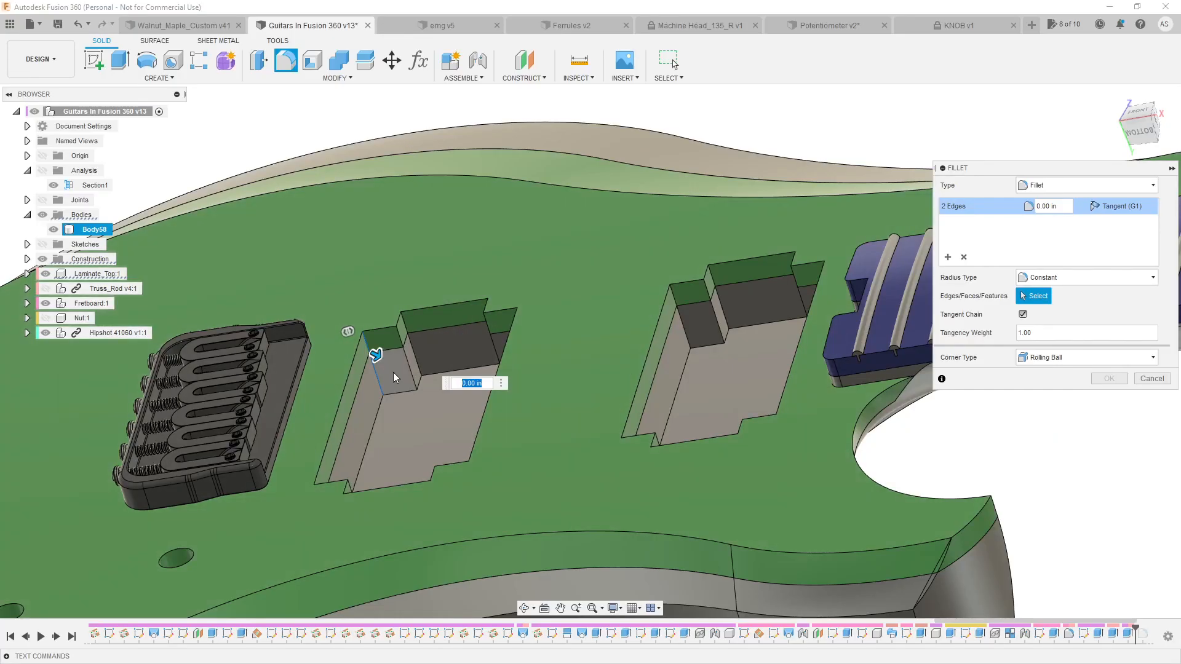
Add the vertical corner edges at the upper end of the bridge pickup cavity to the fillet selection
scroll(411, 325, up, 2)
click(408, 318)
click(417, 348)
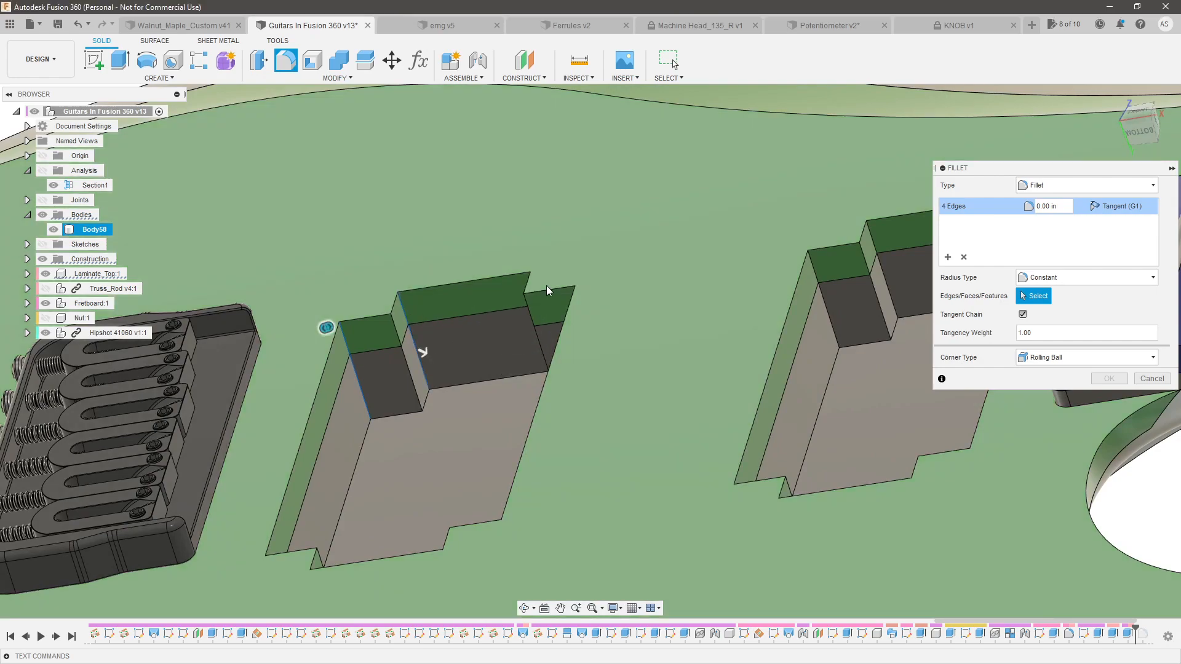
click(534, 279)
click(544, 317)
click(582, 305)
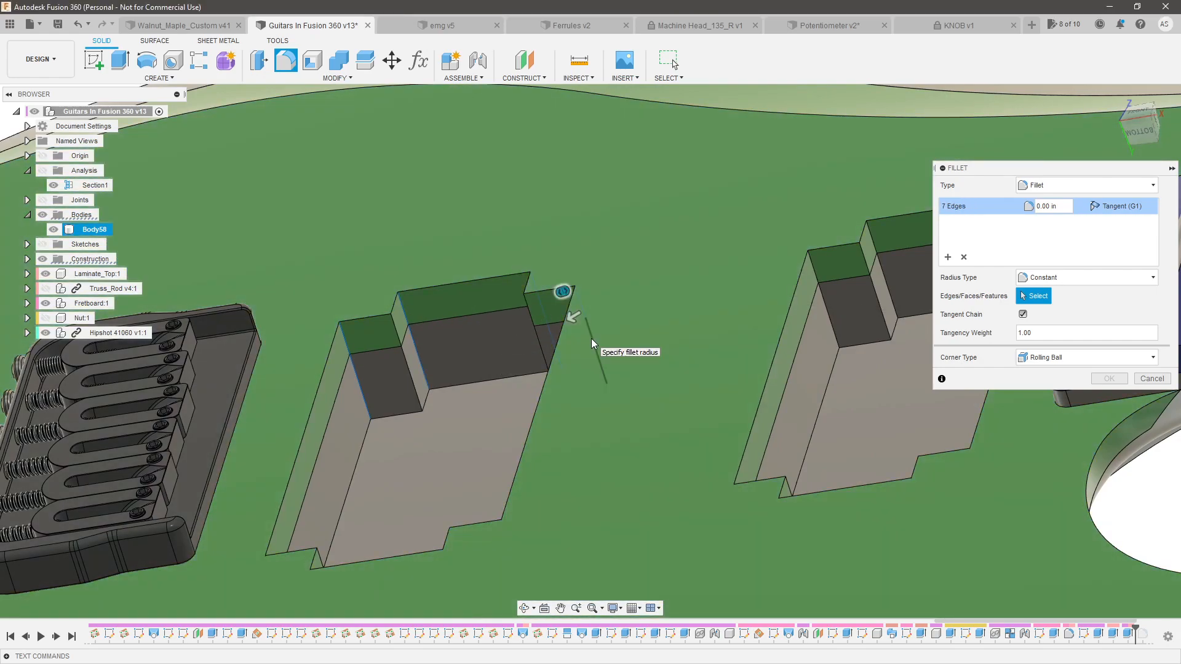
click(593, 338)
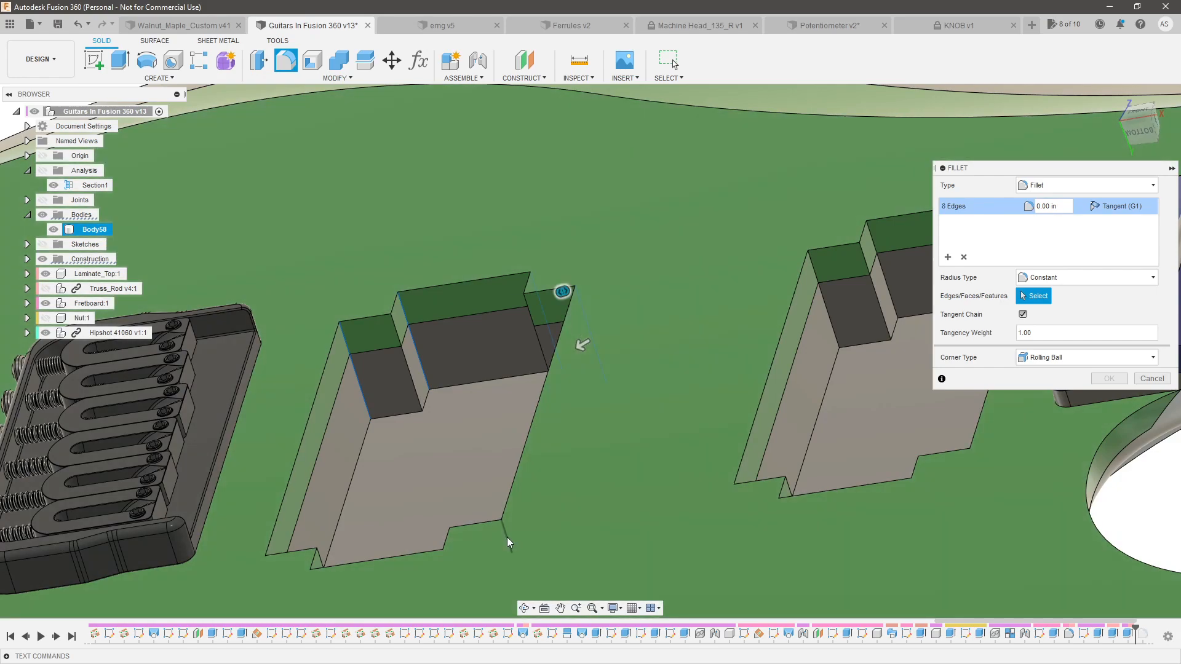
Add the vertical corner edges at the lower end of the bridge pickup cavity to the fillet selection
click(514, 563)
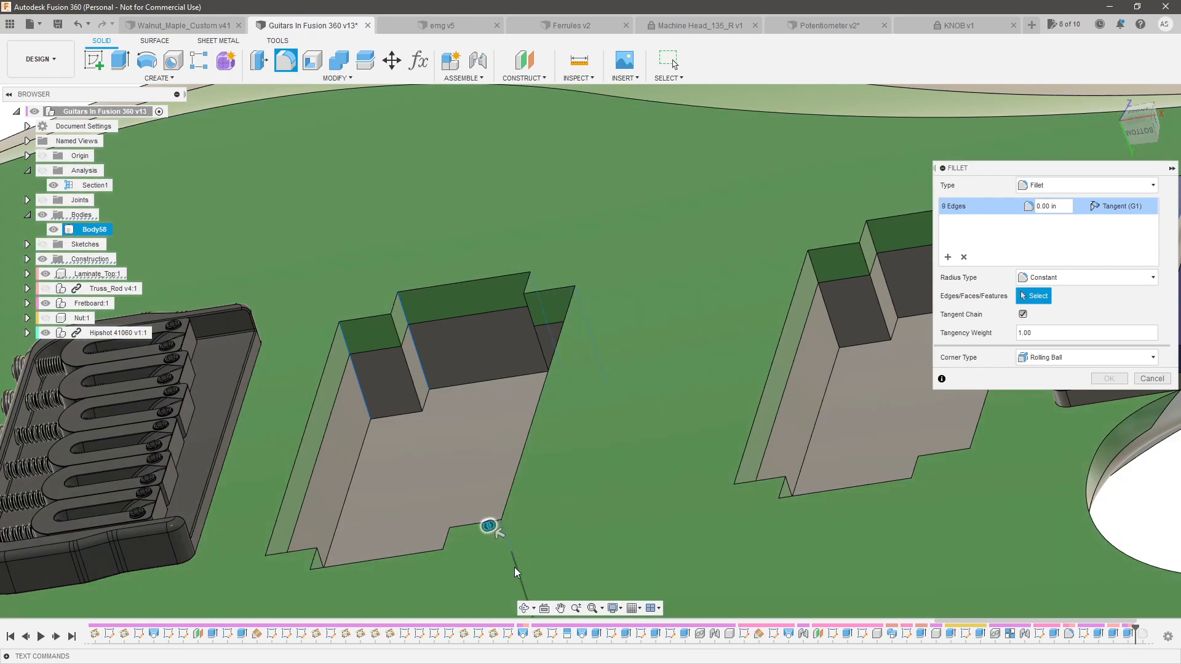
click(510, 563)
click(457, 597)
scroll(578, 334, down, 2)
scroll(381, 563, up, 3)
click(386, 482)
click(400, 527)
click(334, 467)
click(348, 511)
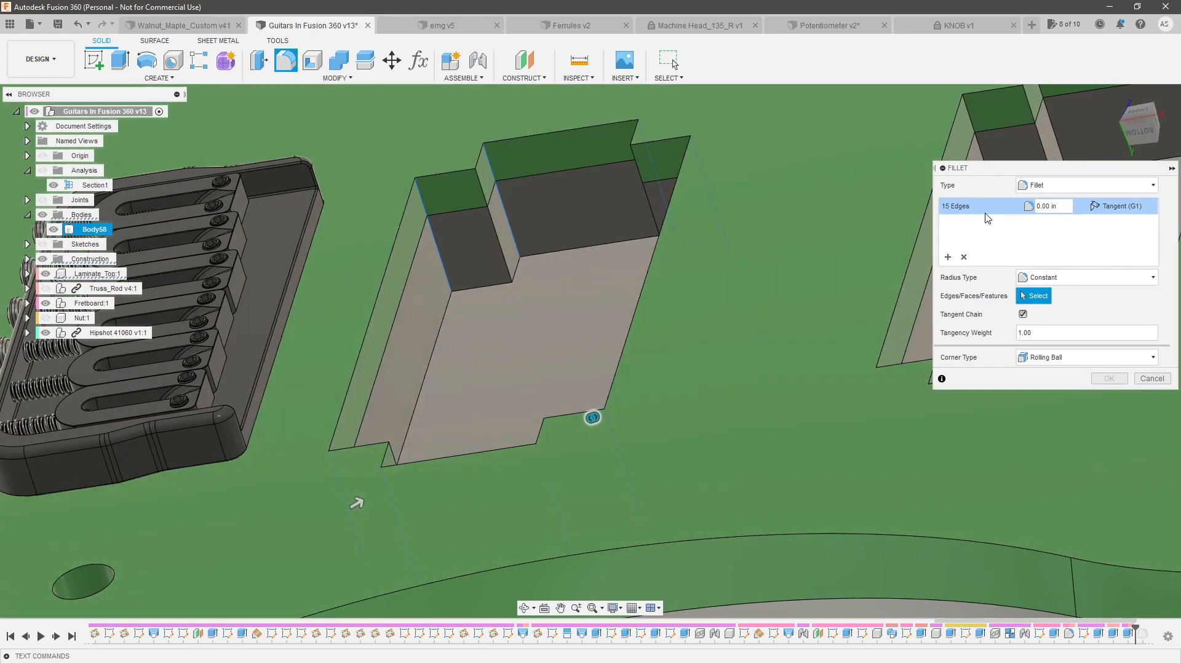
Set the fillet radius to .187 in and add the bridge pickup cavity's remaining corner edge
click(1063, 207)
text(187)
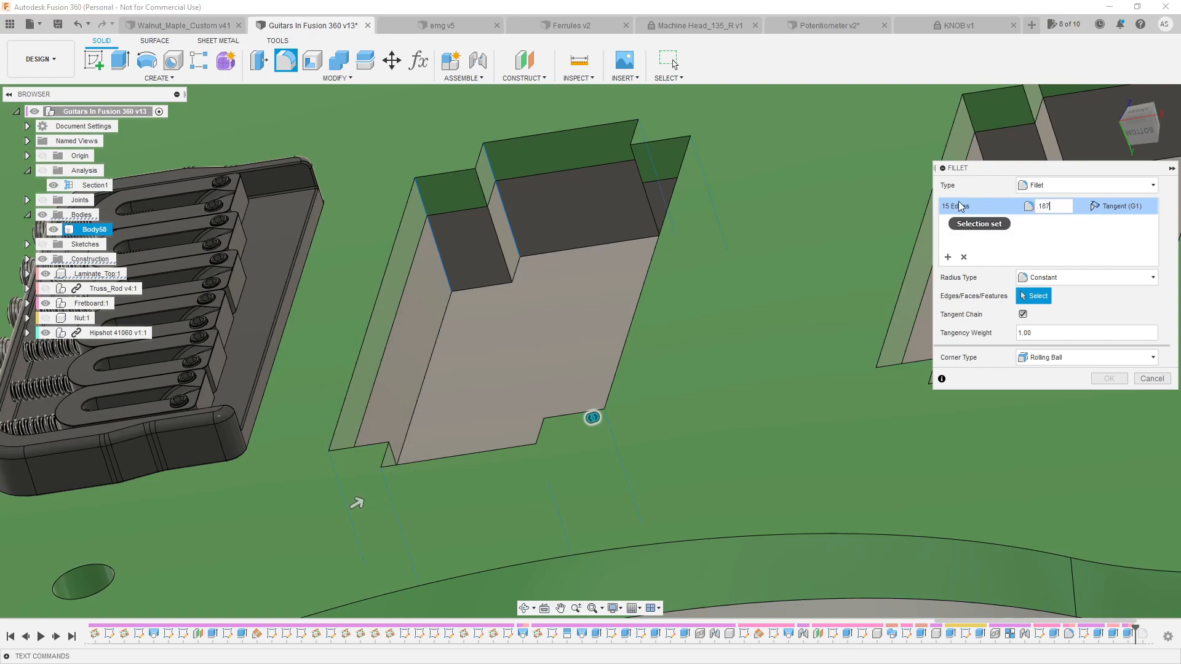
shift+middle_drag(493, 380, 522, 414)
click(533, 425)
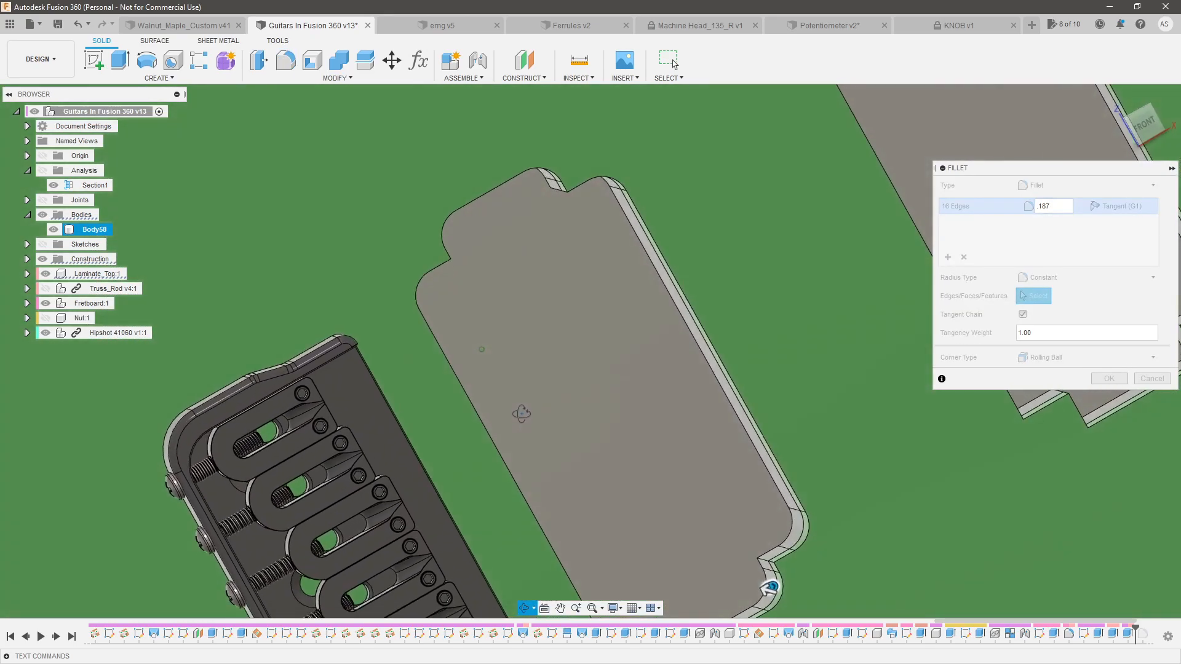
Add the vertical corner edges at the upper end of the neck pickup cavity to the same fillet
scroll(320, 339, down, 3)
scroll(665, 318, up, 1)
shift+middle_drag(665, 318, 695, 155)
click(682, 158)
click(714, 191)
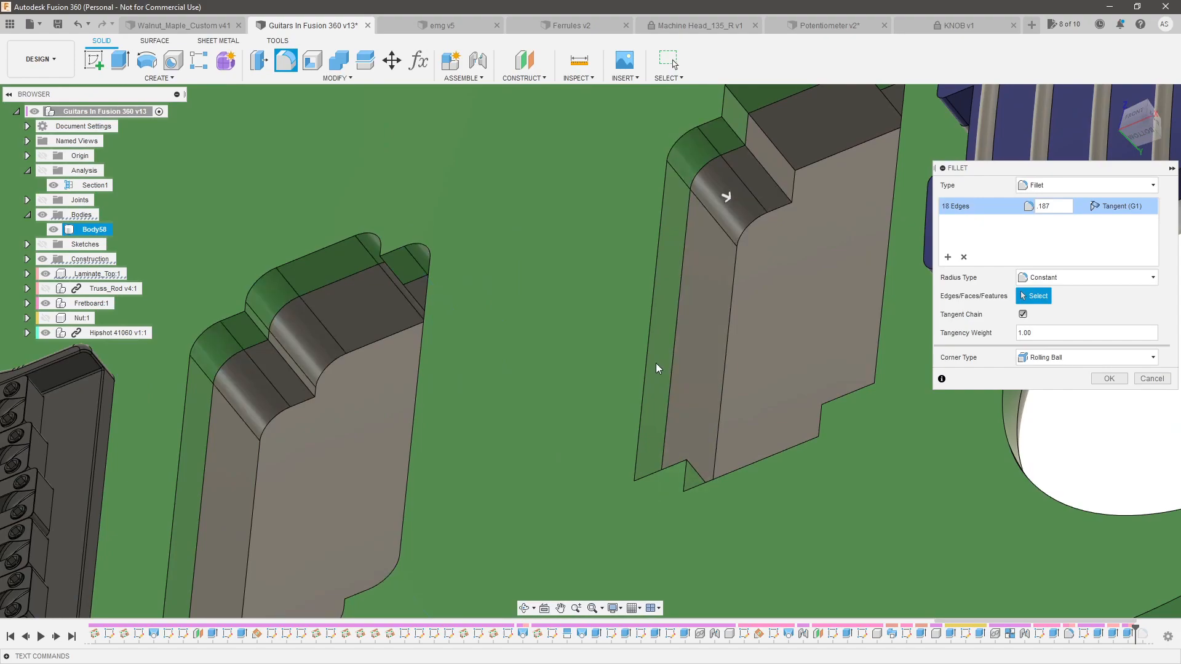
scroll(659, 360, down, 3)
scroll(704, 212, up, 3)
click(707, 191)
click(729, 219)
click(831, 135)
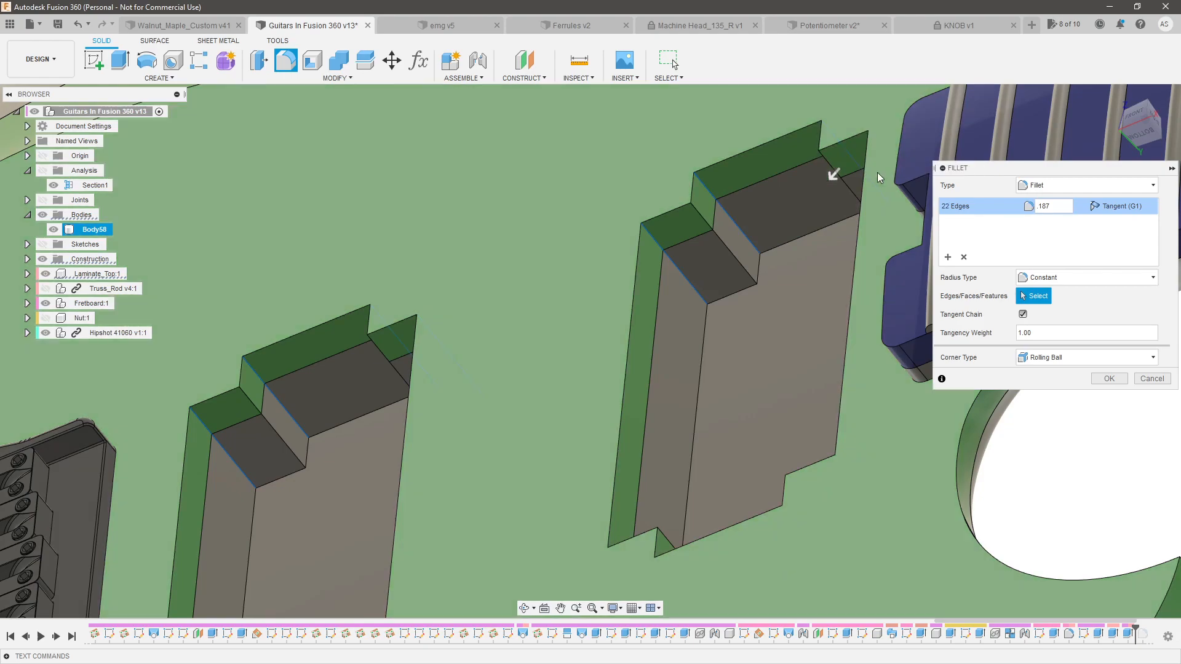
scroll(889, 171, down, 3)
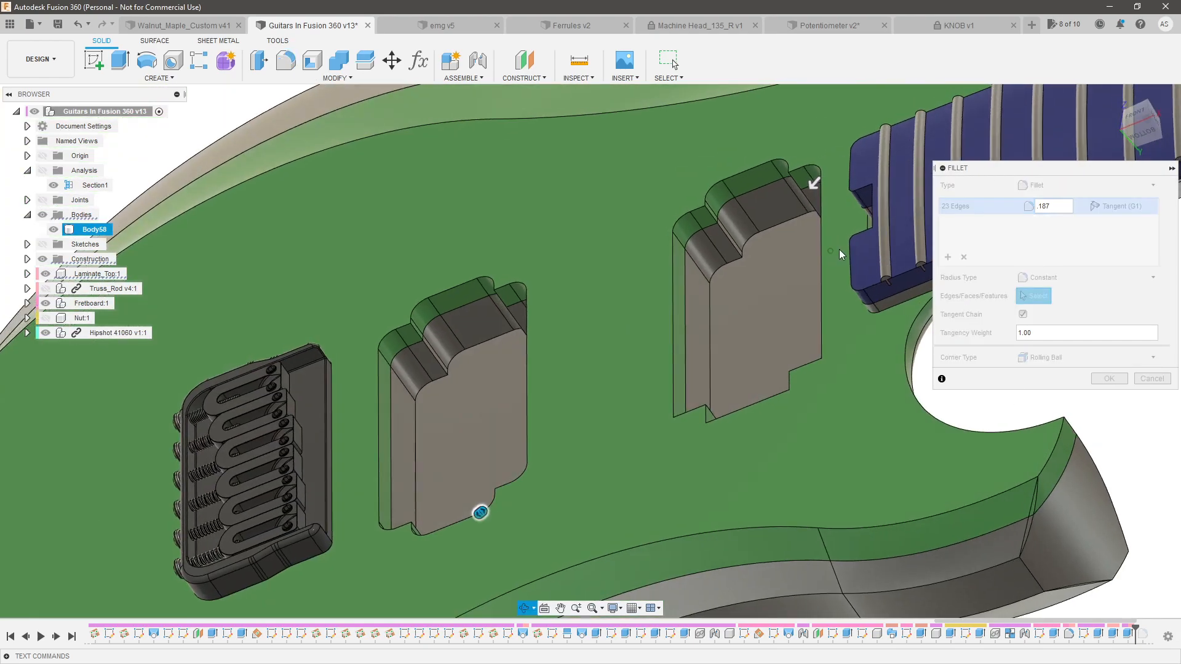
scroll(844, 189, up, 3)
Add vertical corner edges at the lower end of the neck pickup cavity to the same fillet
click(813, 449)
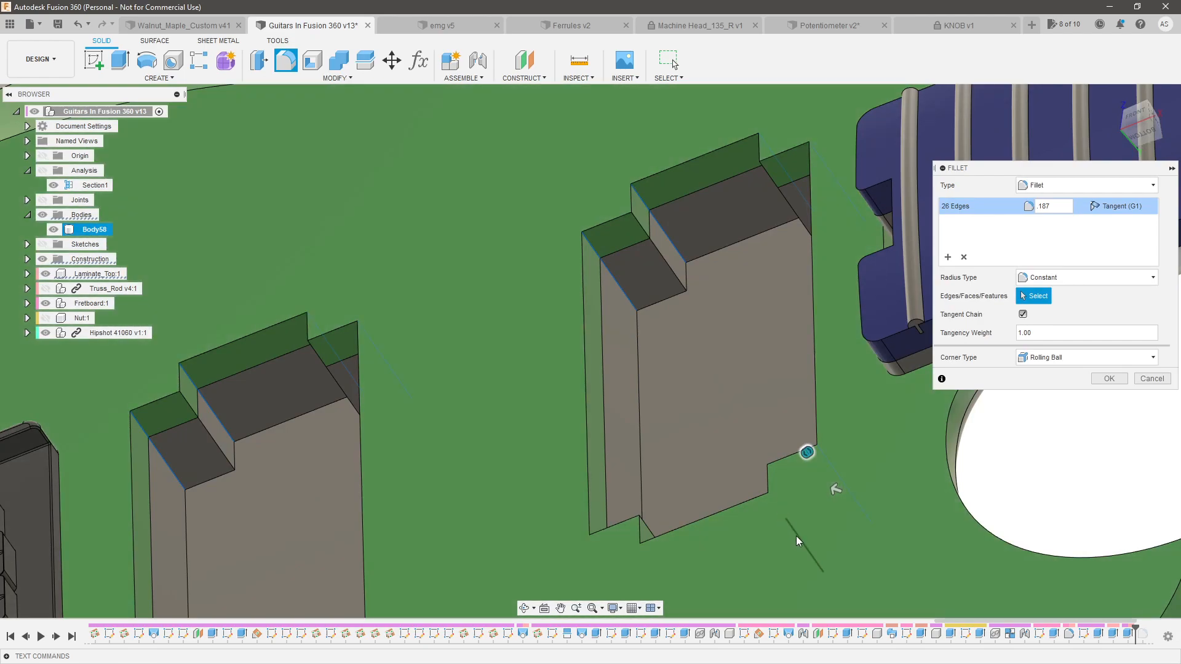
click(796, 536)
click(609, 535)
scroll(566, 320, down, 3)
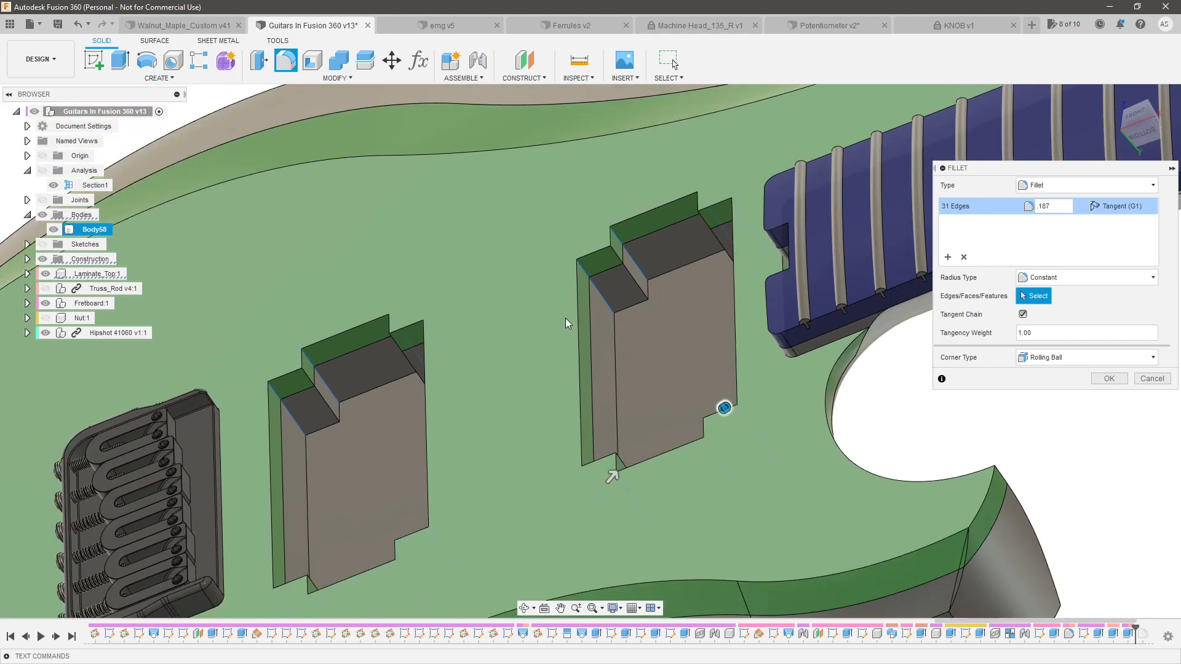
shift+middle_drag(598, 339, 634, 362)
mouse_move(812, 528)
shift+middle_down()
mouse_move(846, 530)
mouse_move(808, 515)
shift+middle_up()
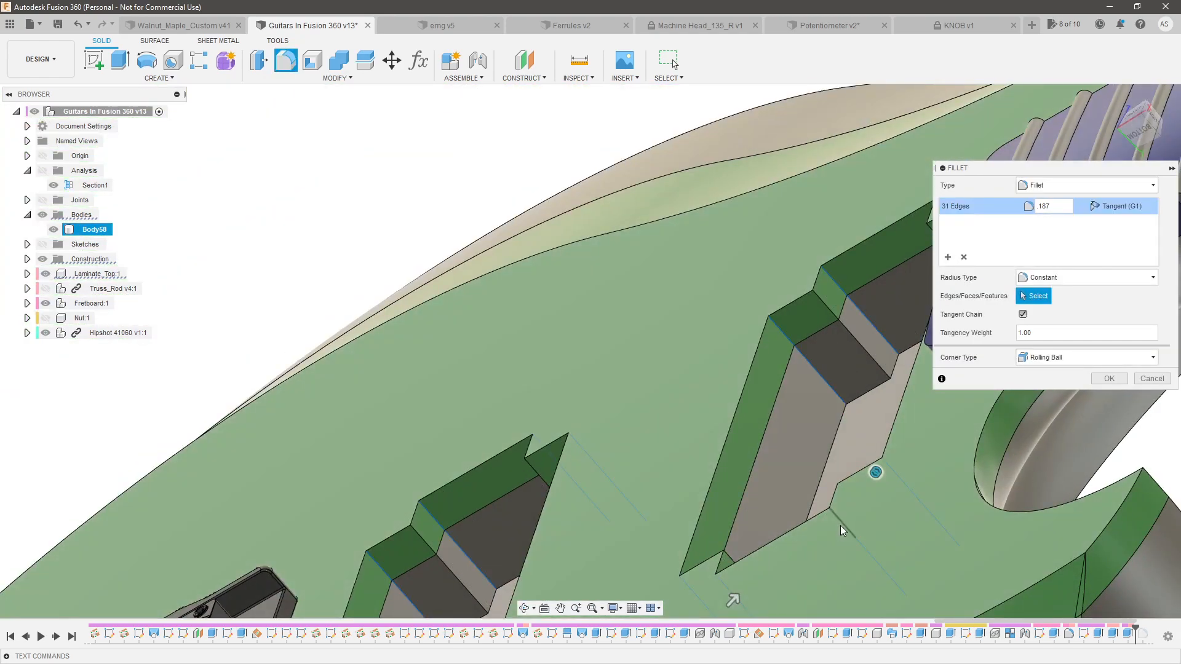
Add the neck pickup cavity's last corner edge and apply the .187 in fillet to both cavities
click(840, 526)
shift+middle_drag(562, 401, 656, 463)
click(1112, 380)
scroll(304, 314, down, 6)
shift+middle_drag(576, 394, 547, 445)
click(378, 366)
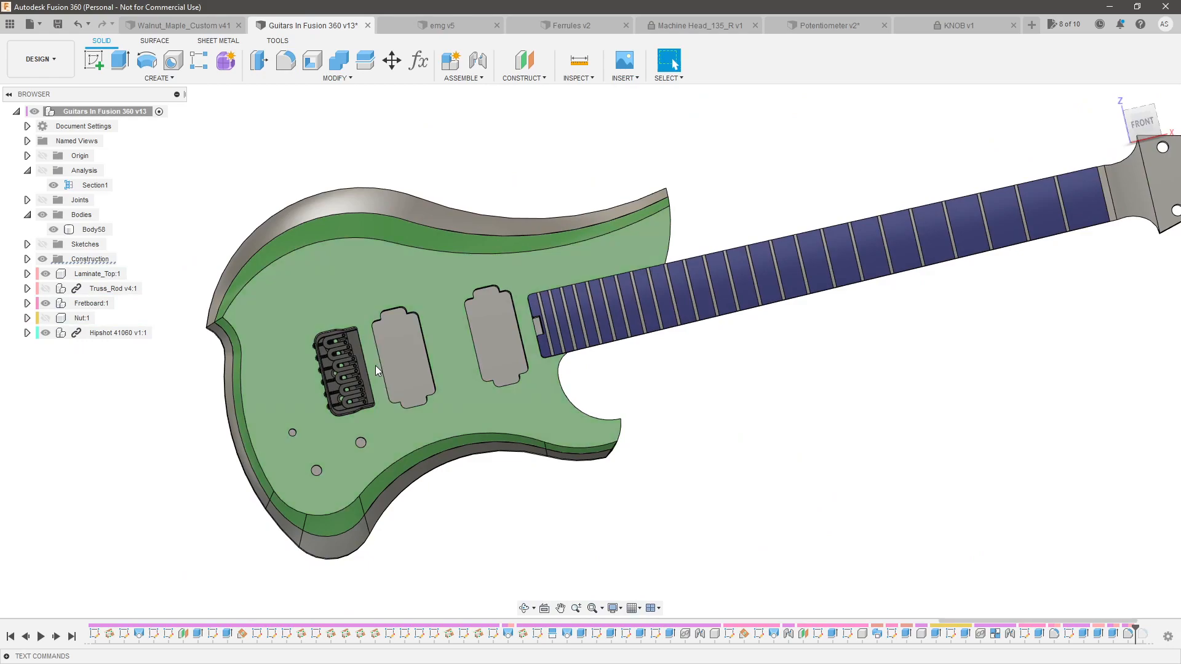
Examine the rounded pickup cavities and the control holes on the guitar body from several distances and angles
scroll(377, 366, up, 3)
scroll(470, 340, down, 10)
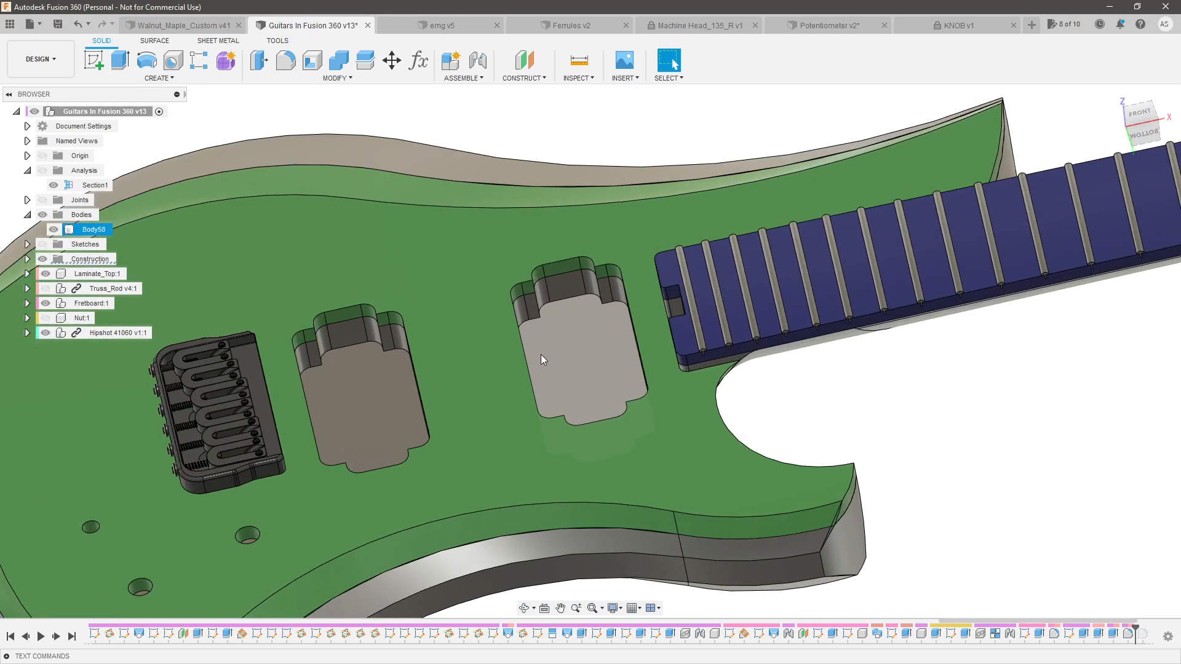
scroll(867, 422, down, 2)
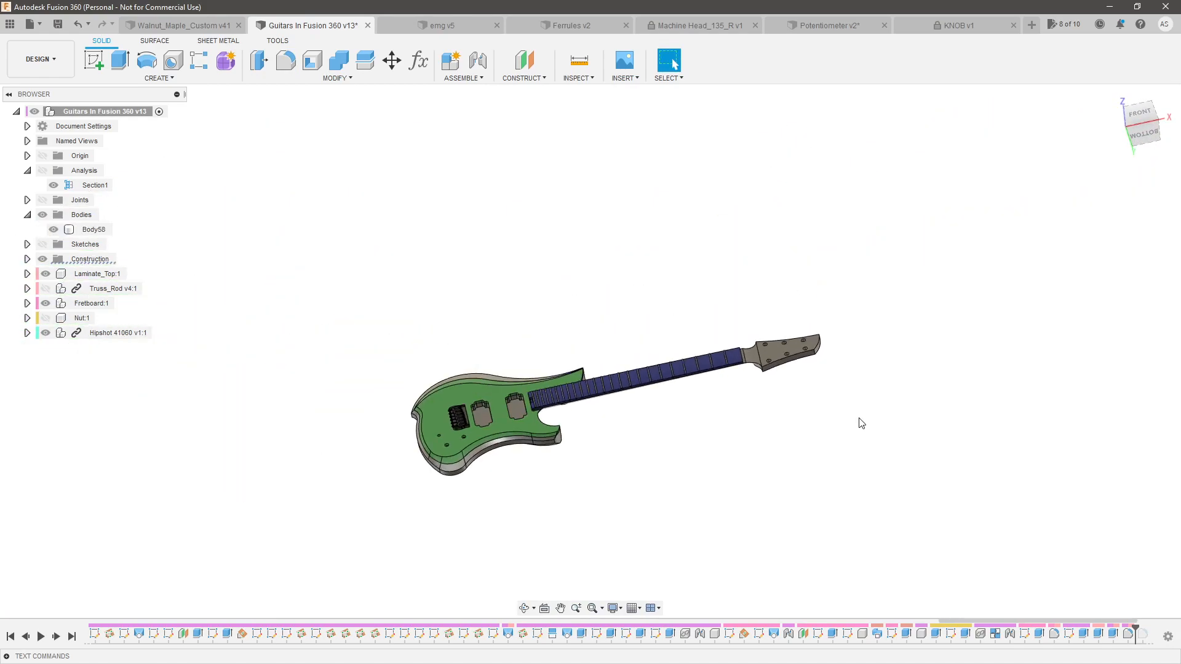
scroll(528, 419, up, 8)
scroll(287, 521, up, 5)
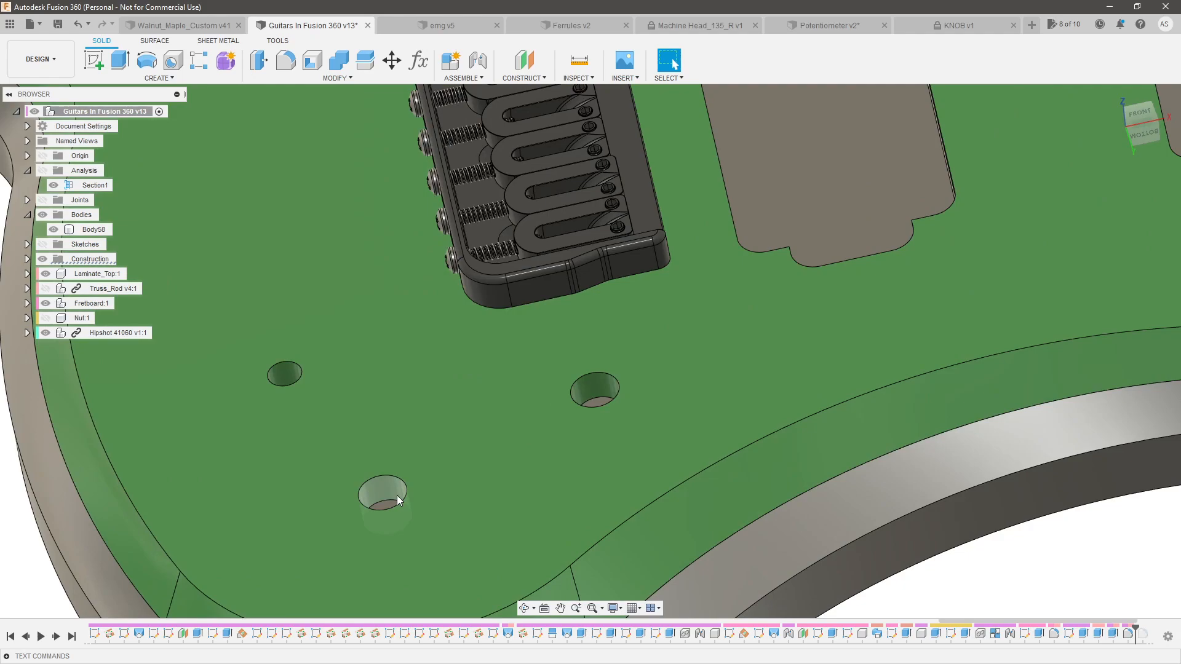
scroll(396, 496, down, 8)
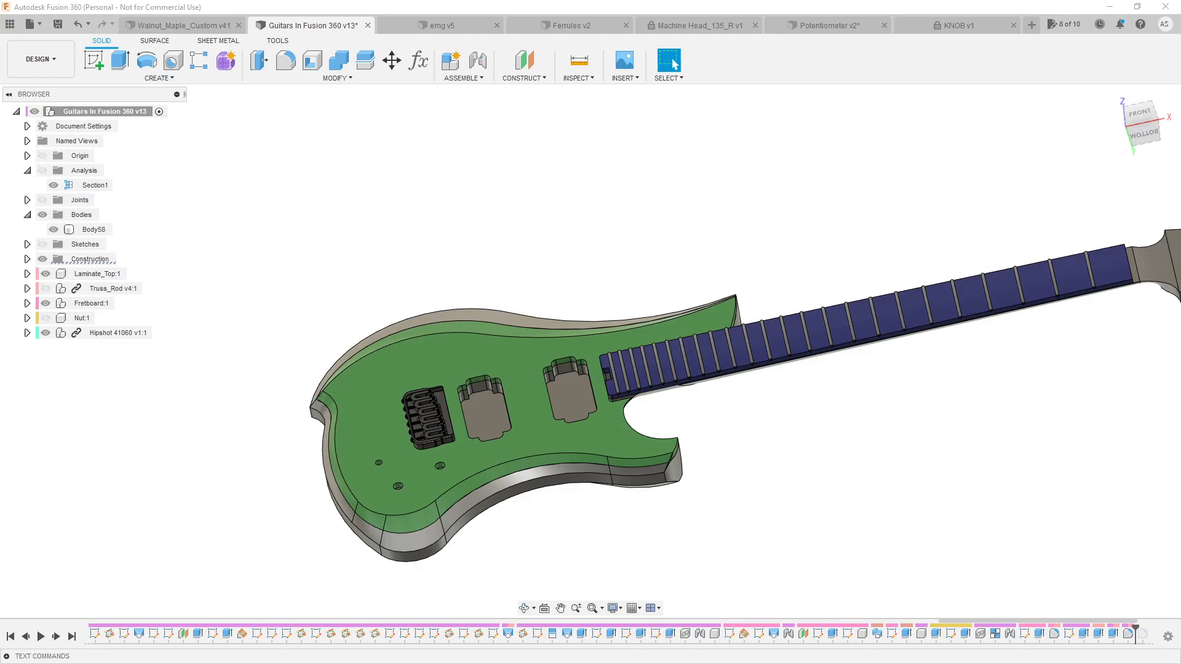
scroll(894, 321, down, 3)
scroll(895, 321, up, 5)
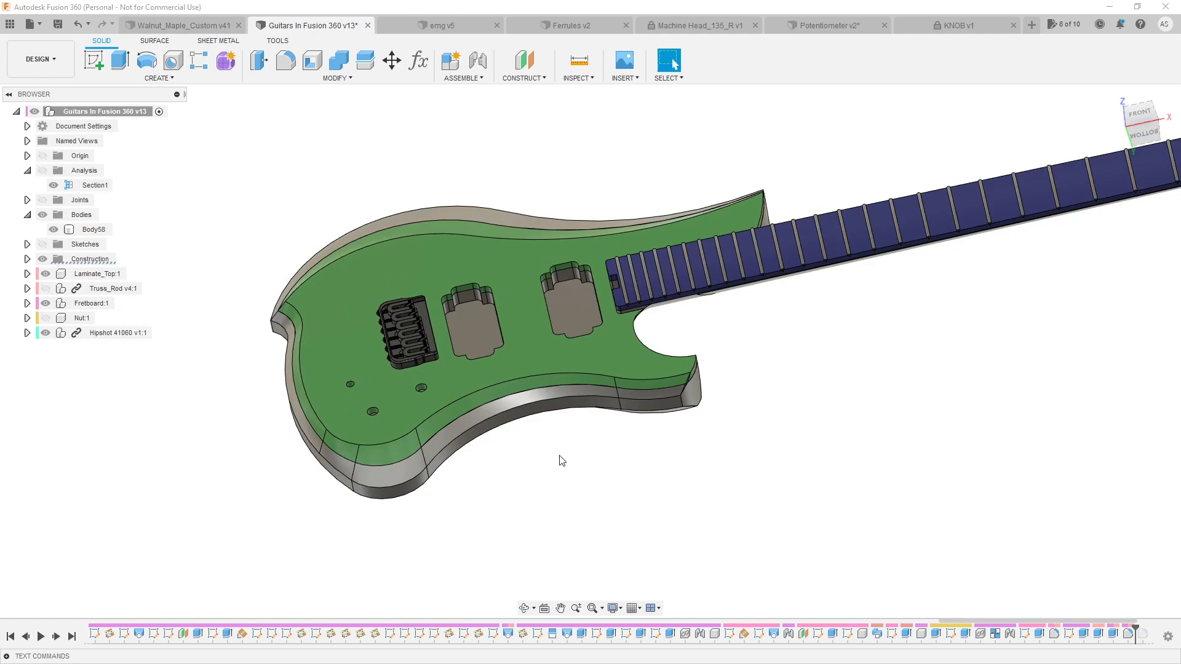
shift+middle_drag(553, 459, 584, 447)
key(Escape)
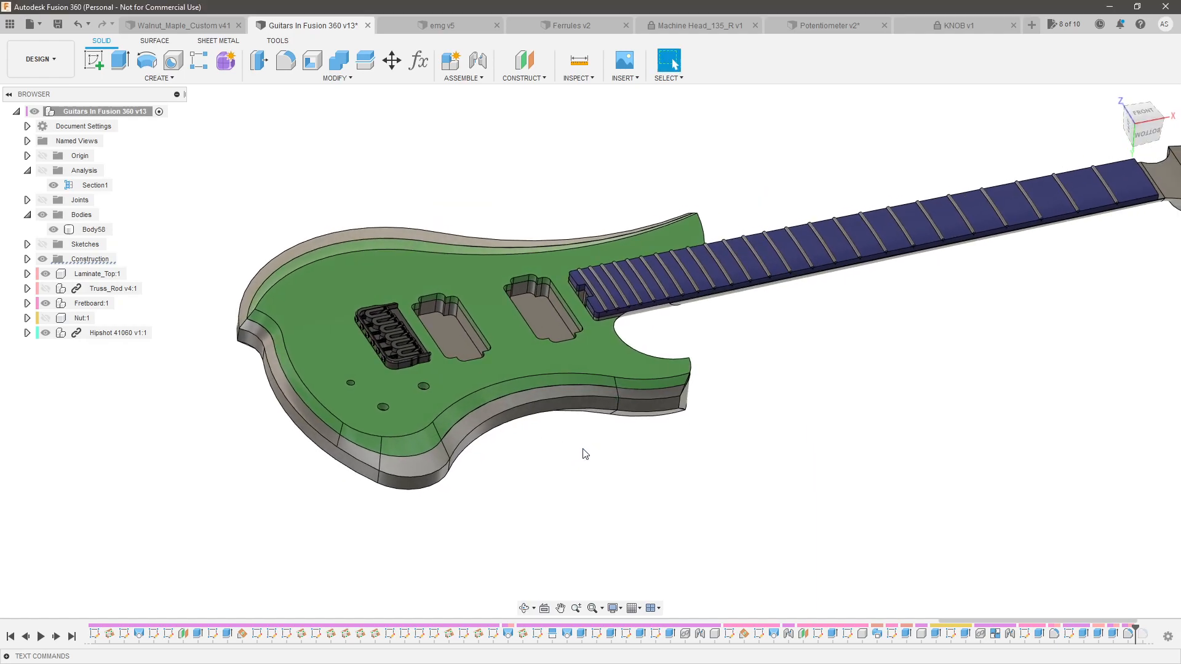
scroll(480, 306, up, 5)
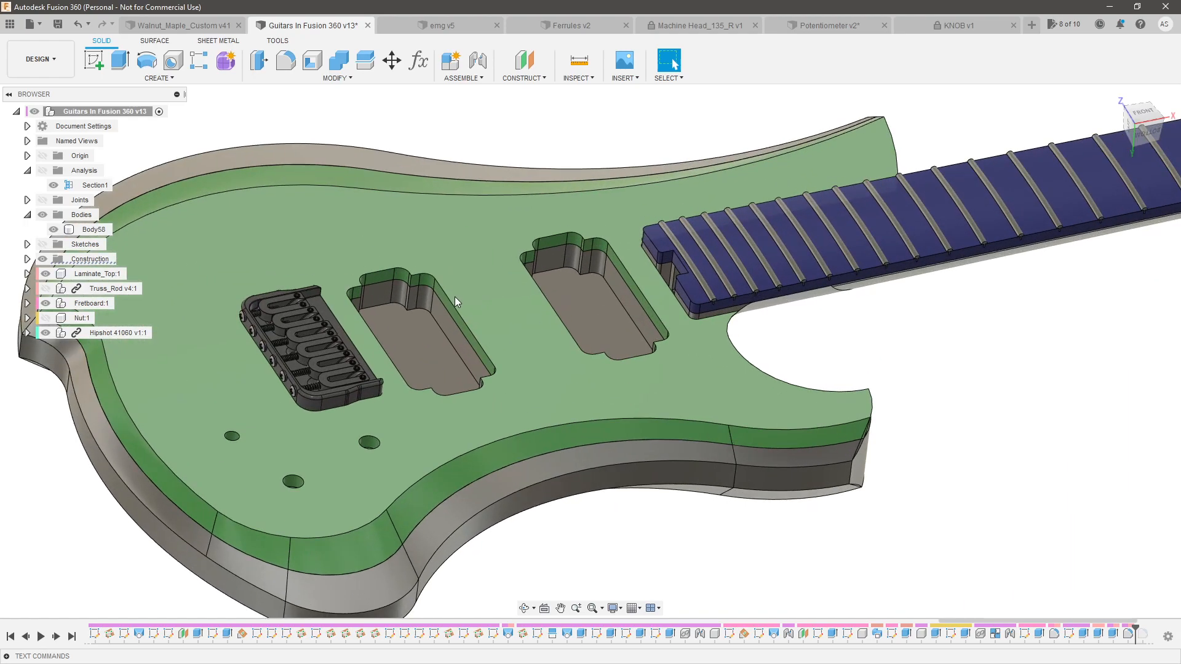
scroll(455, 296, down, 5)
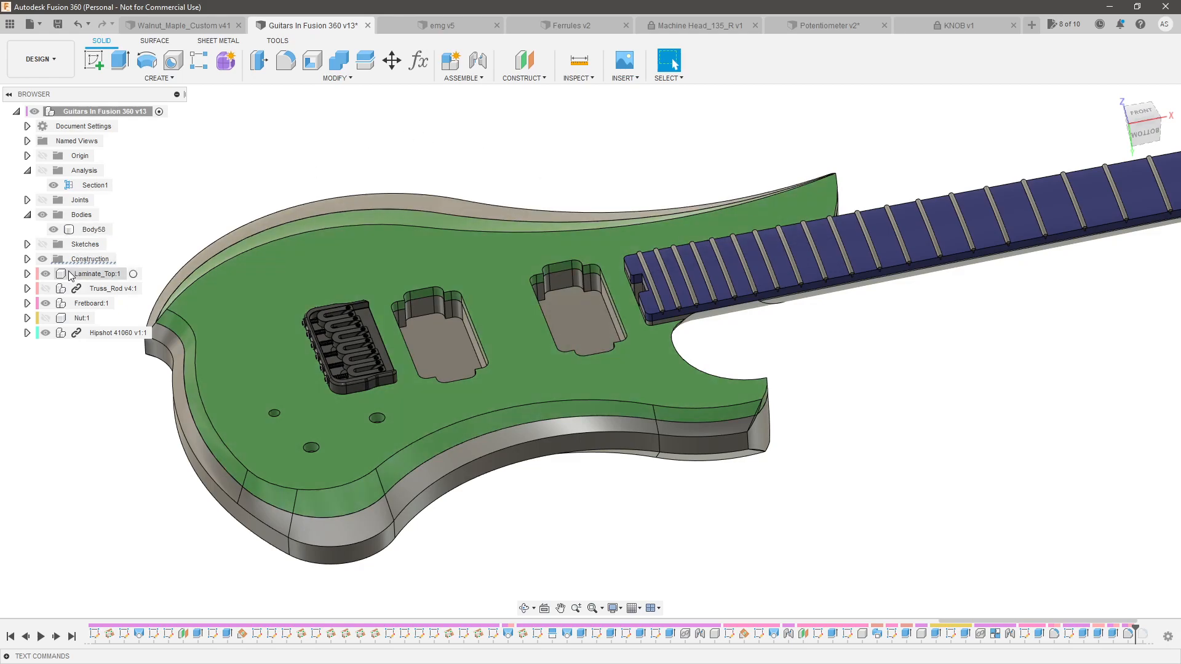
Reopen the pickup and control layout sketch and draw a small rectangle between the two pickup outlines
scroll(1063, 639, down, 2)
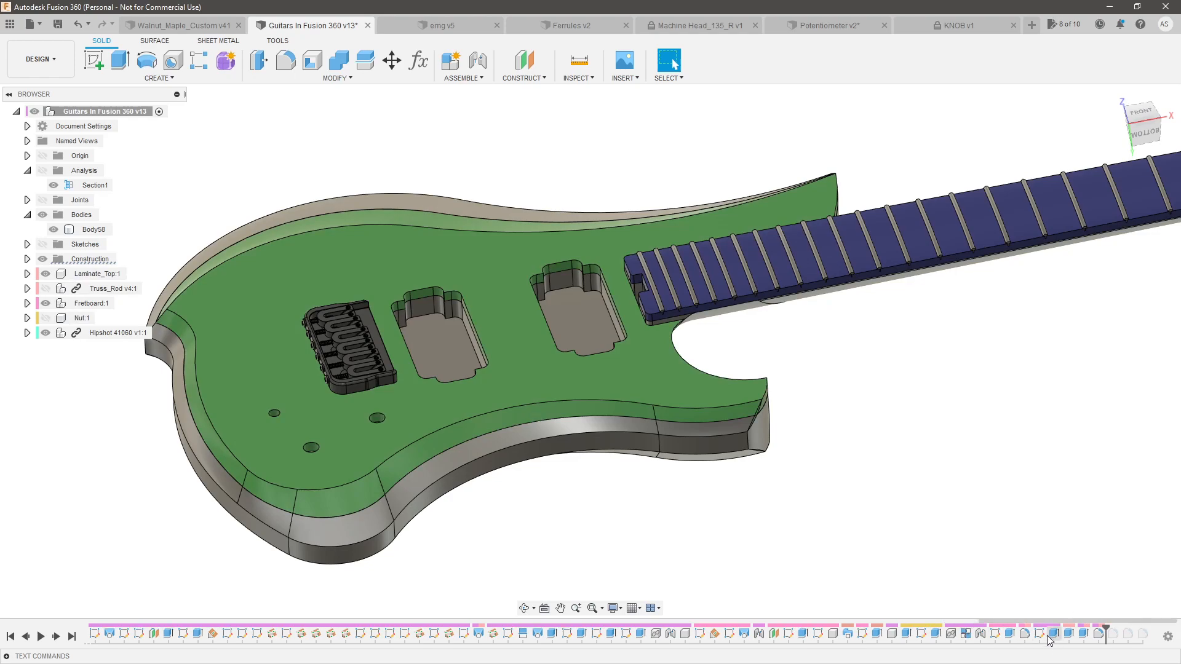
double_click(1054, 636)
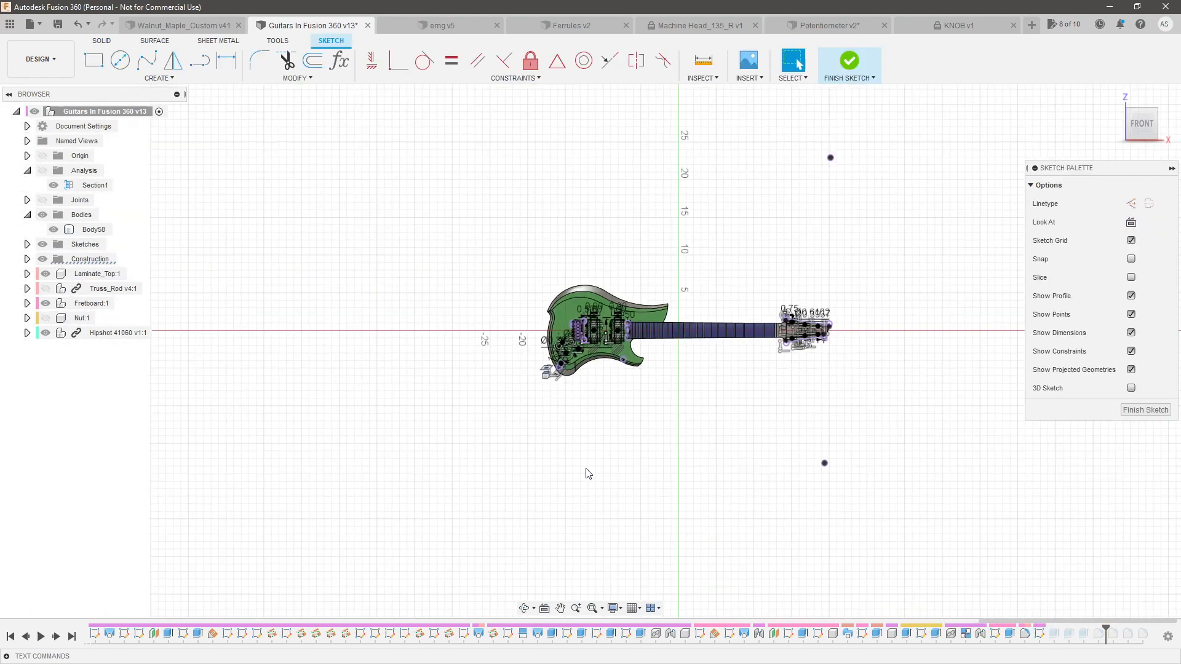
scroll(632, 243, up, 10)
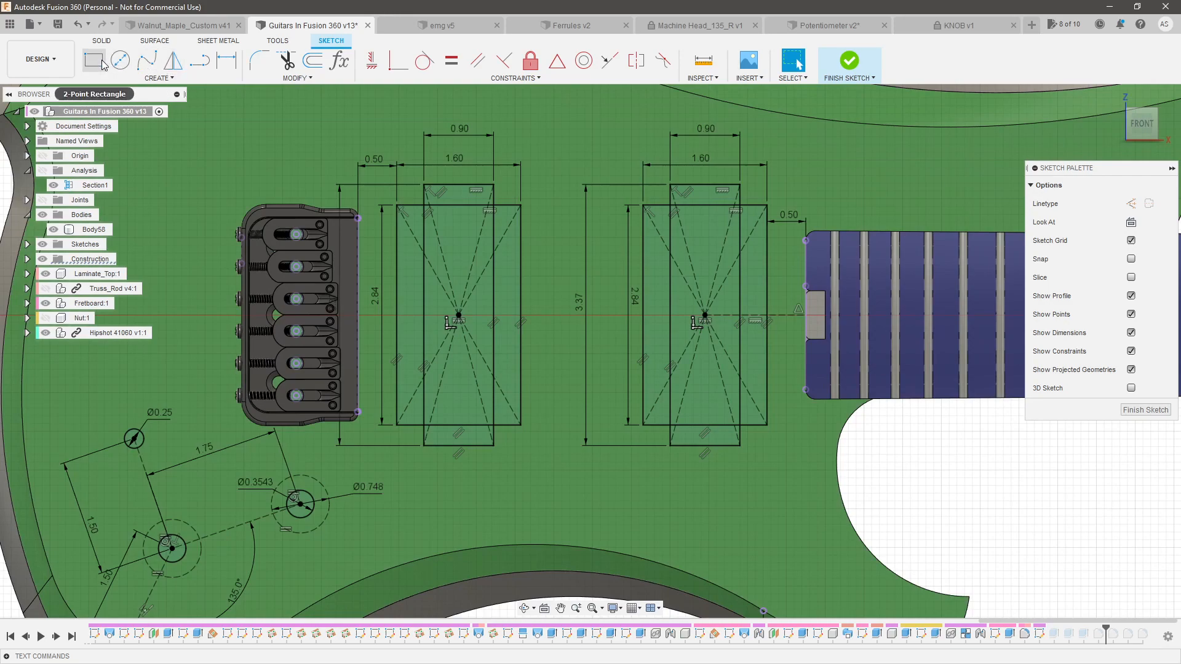
click(93, 59)
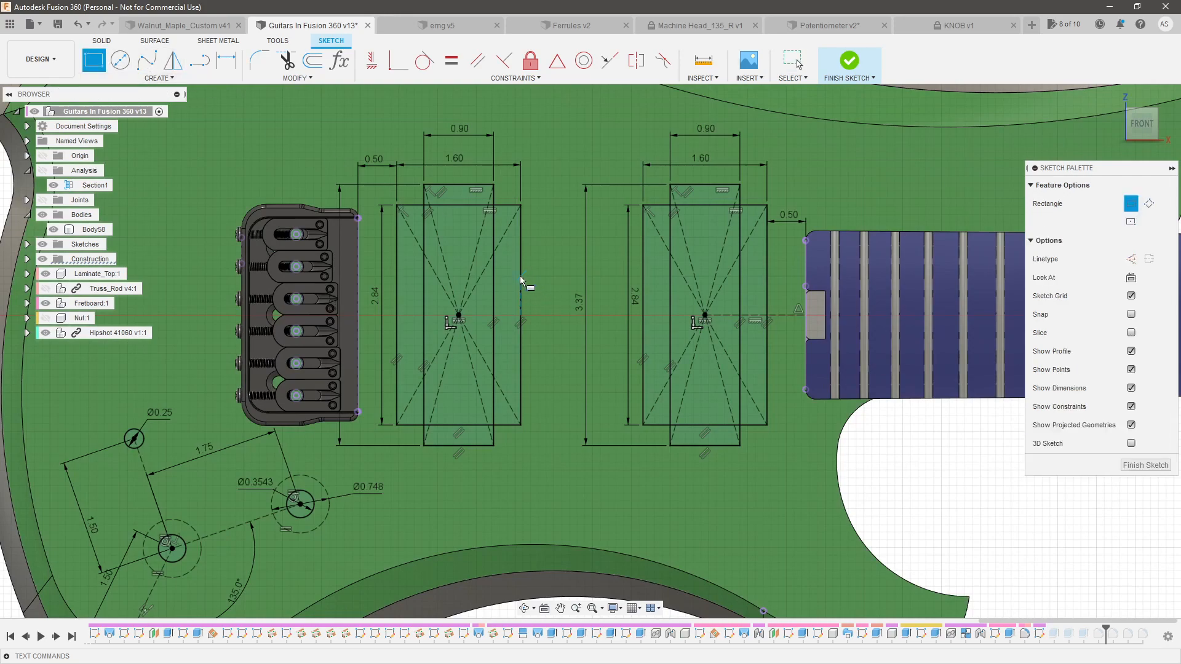
click(539, 285)
click(618, 337)
key(Escape)
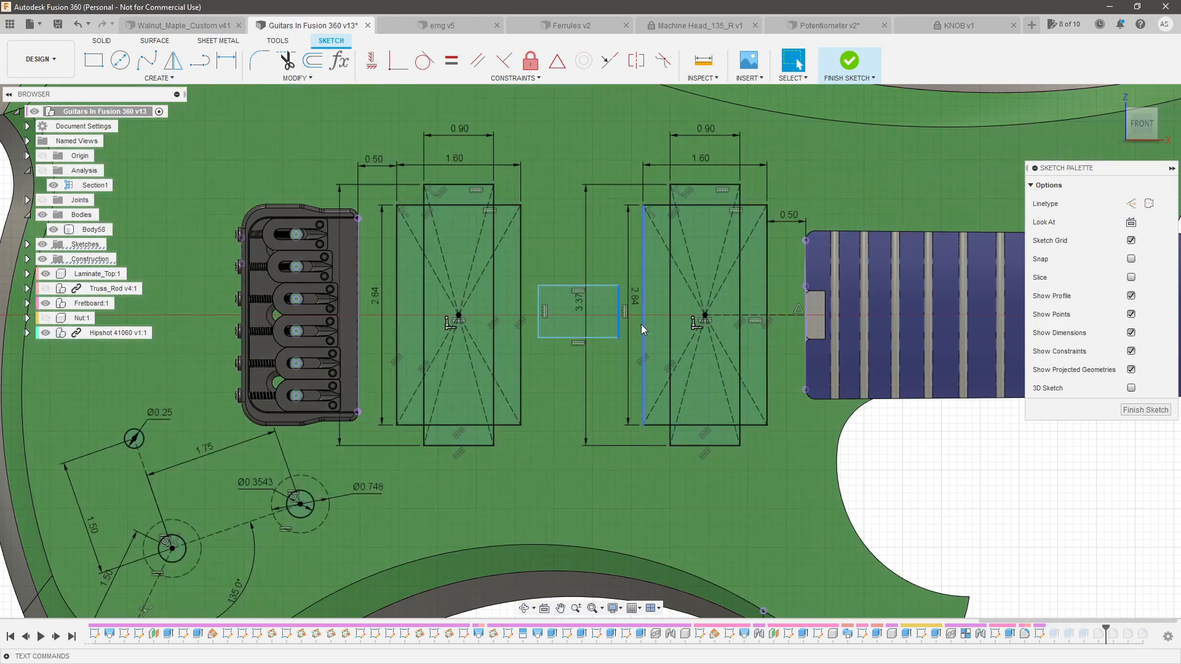
Apply midpoint constraints between the rectangle's two short edges and the facing long edges of the pickup outlines
shift+click(641, 323)
click(558, 61)
click(564, 304)
click(522, 305)
key(Escape)
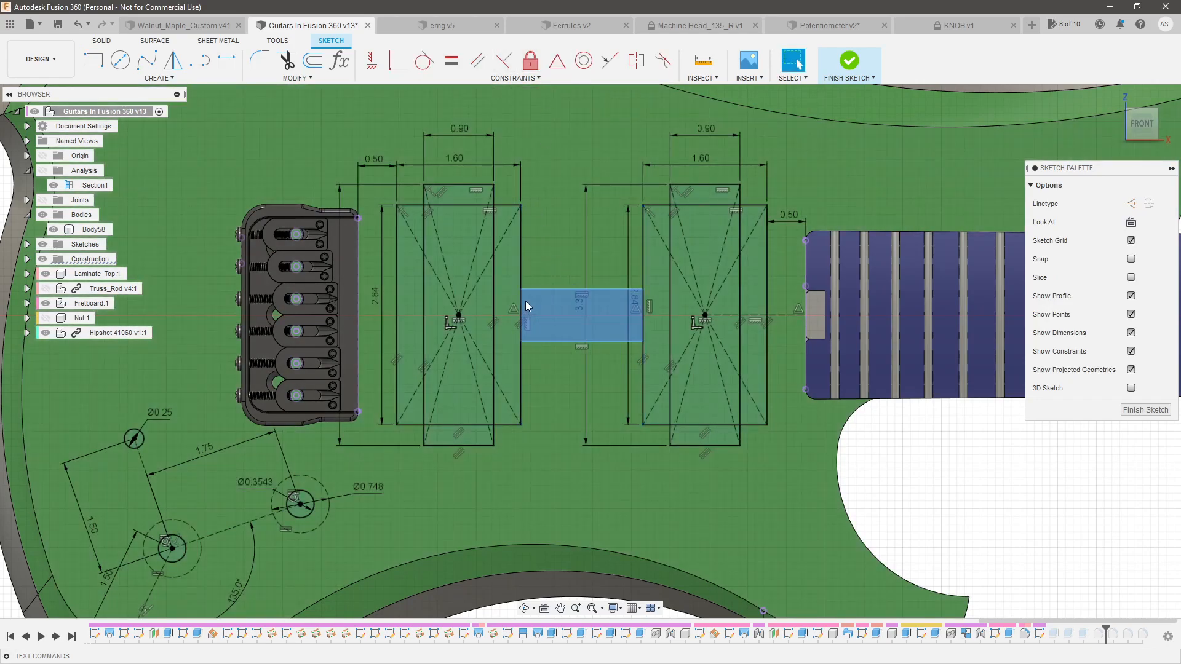
Dimension the connecting rectangle's height to .5 in and finish the sketch
key(d)
click(553, 313)
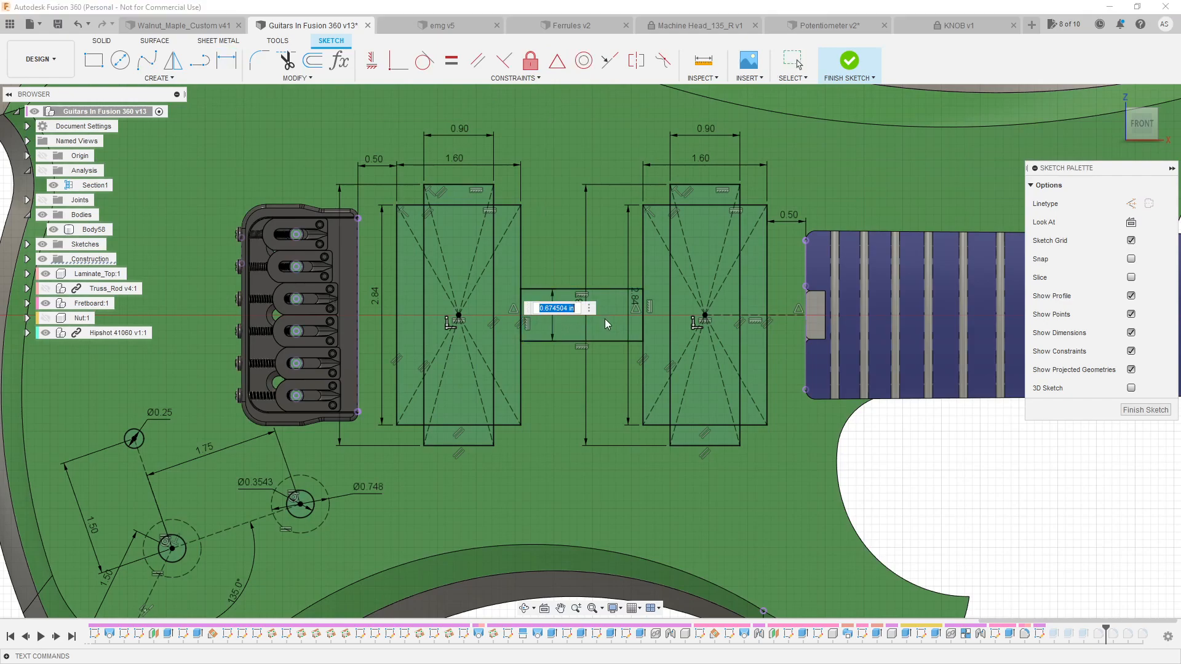
text(.5)
key(Return)
key(Escape)
scroll(519, 244, down, 3)
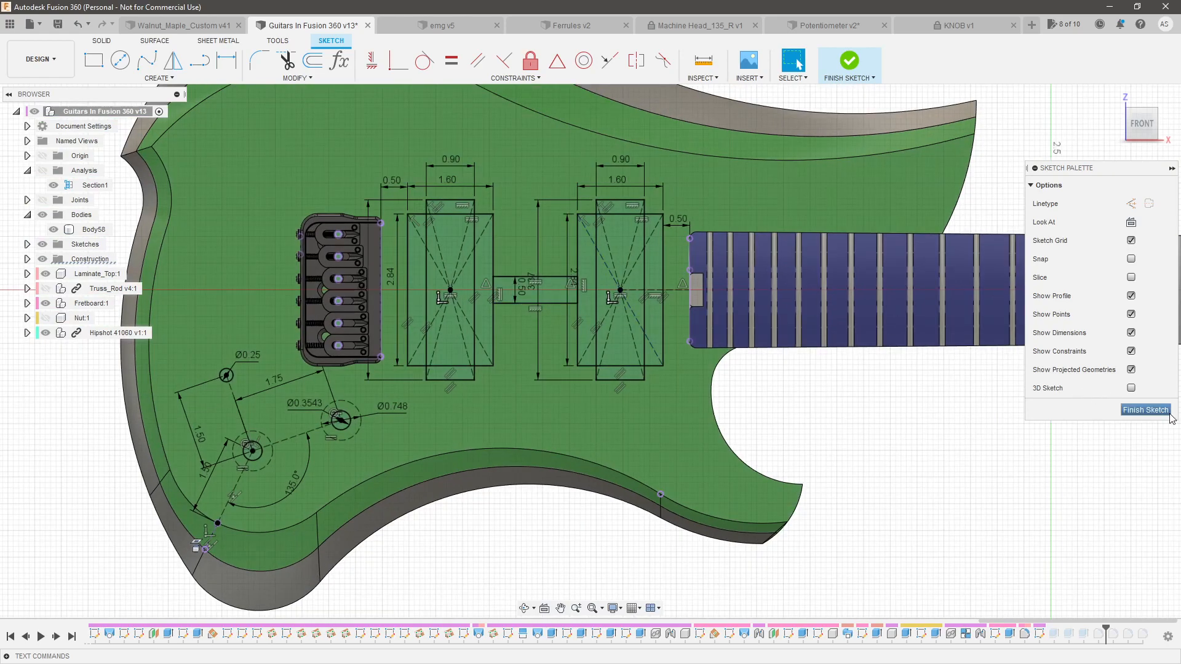
click(1145, 410)
Select the extrude feature that cuts the pickup cavities in the design history
click(1083, 637)
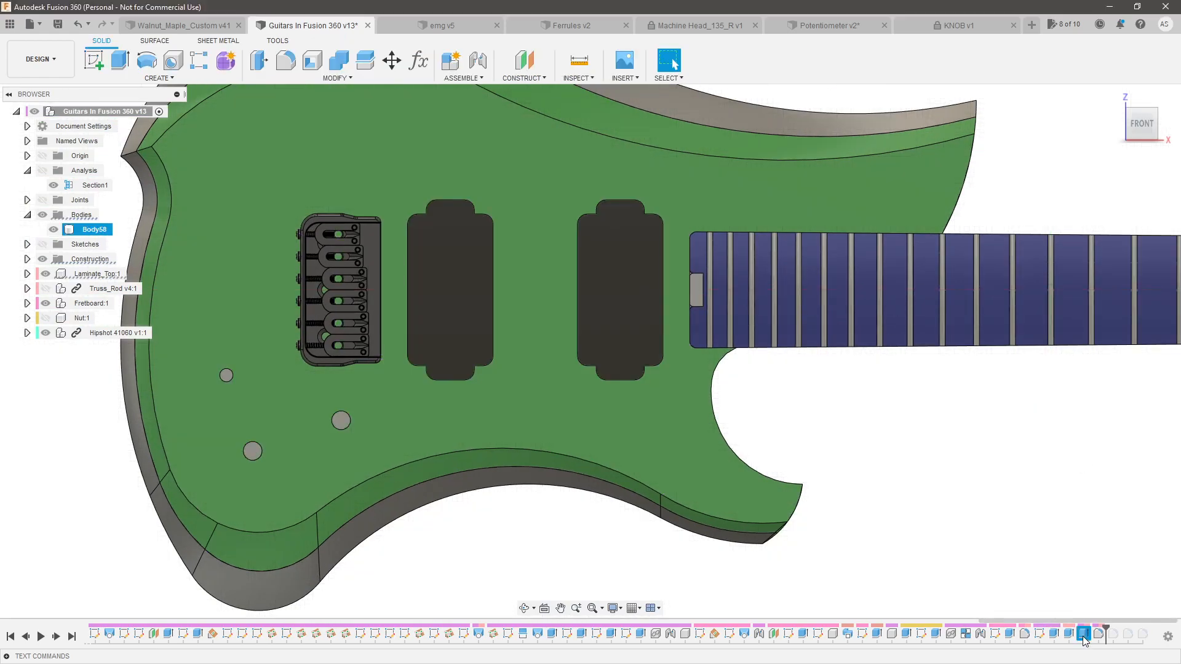
Try to include the connecting channel between the pickup cavities in the existing 0.75 in cut
click(1070, 638)
double_click(1083, 637)
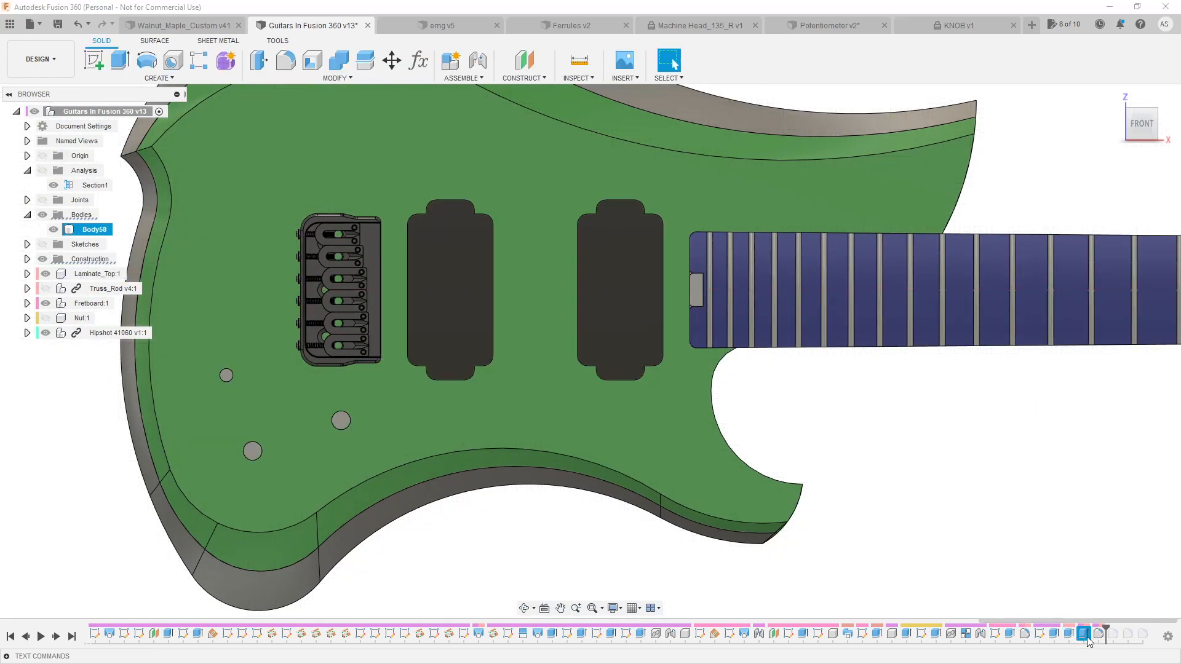
scroll(507, 307, up, 2)
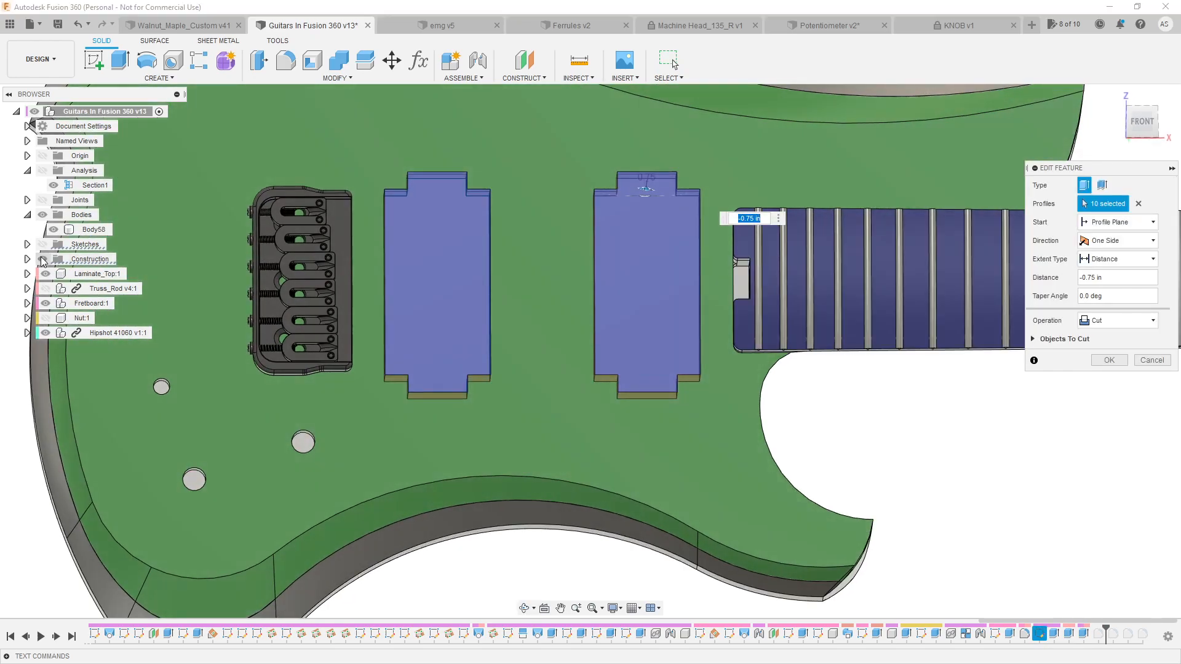
click(27, 244)
click(43, 111)
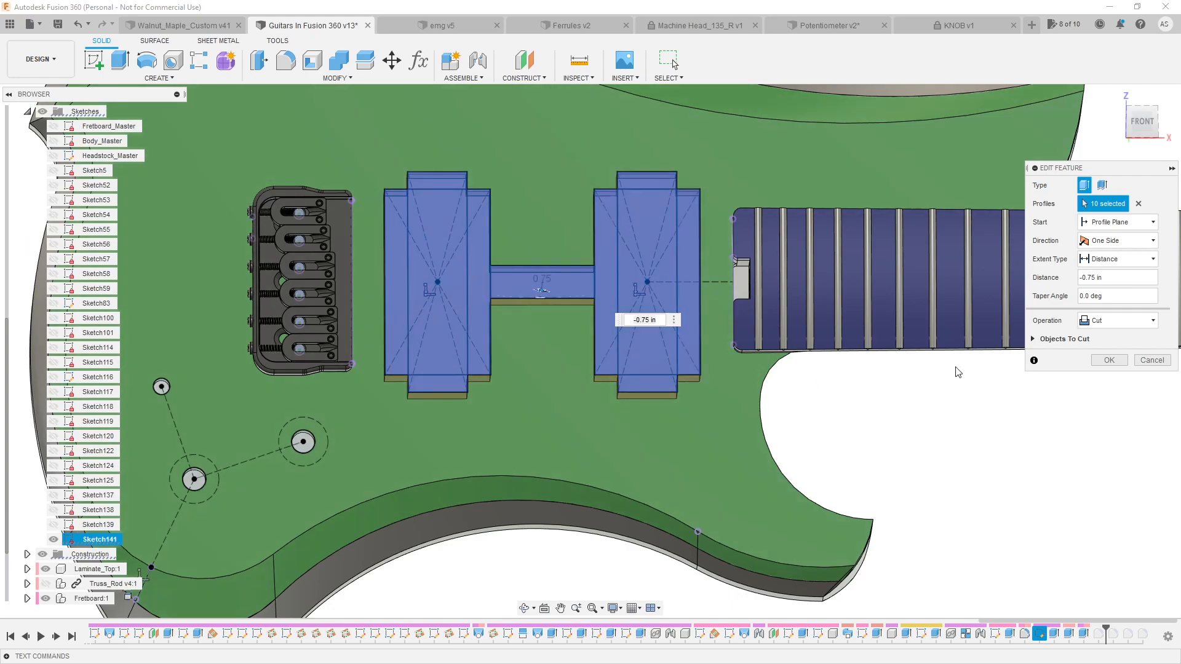
click(1109, 361)
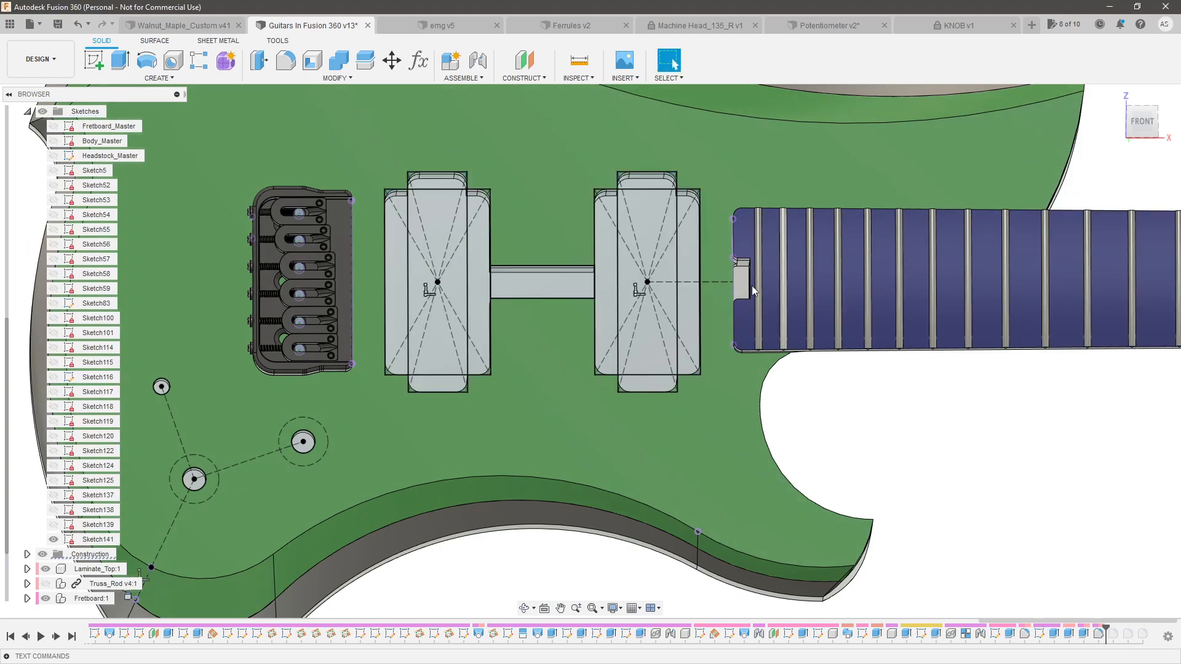
key(ctrl+z)
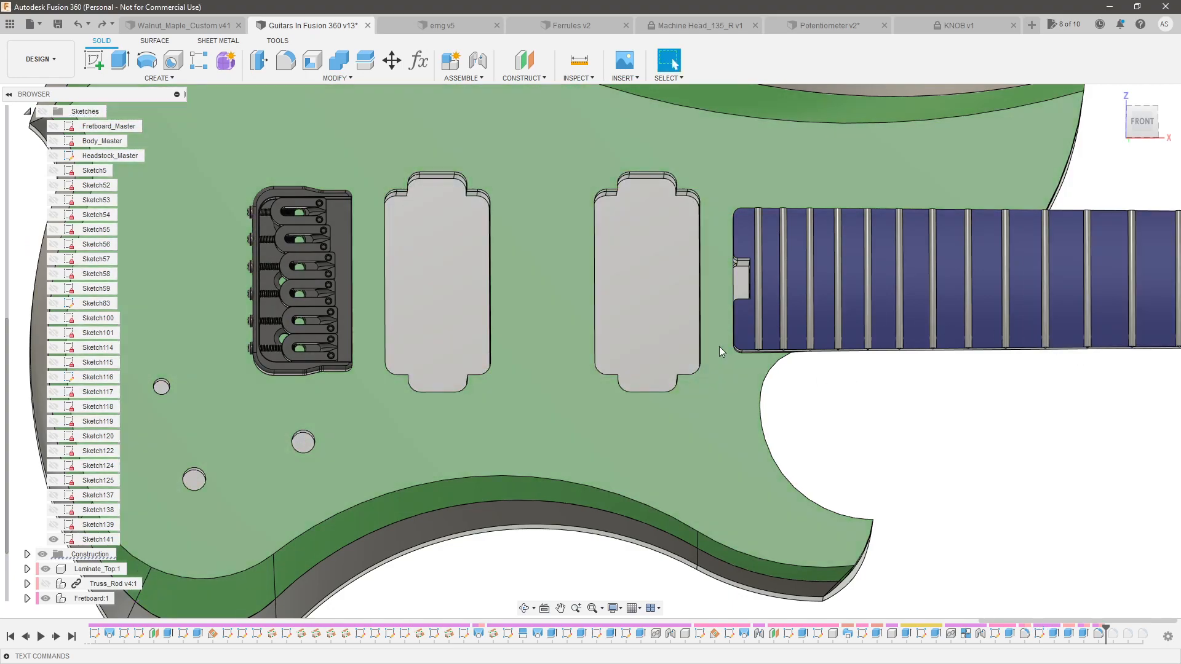
Hide the Laminate_Top component and show the sketches over the body
scroll(751, 381, down, 2)
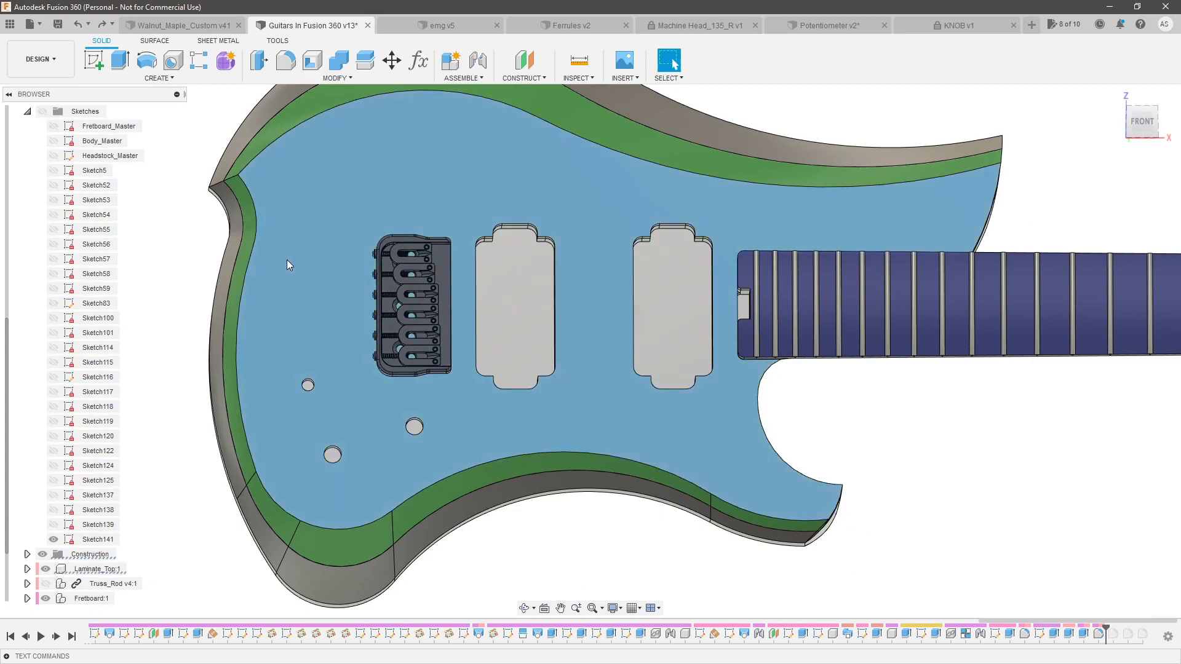
scroll(57, 578, up, 1)
click(46, 583)
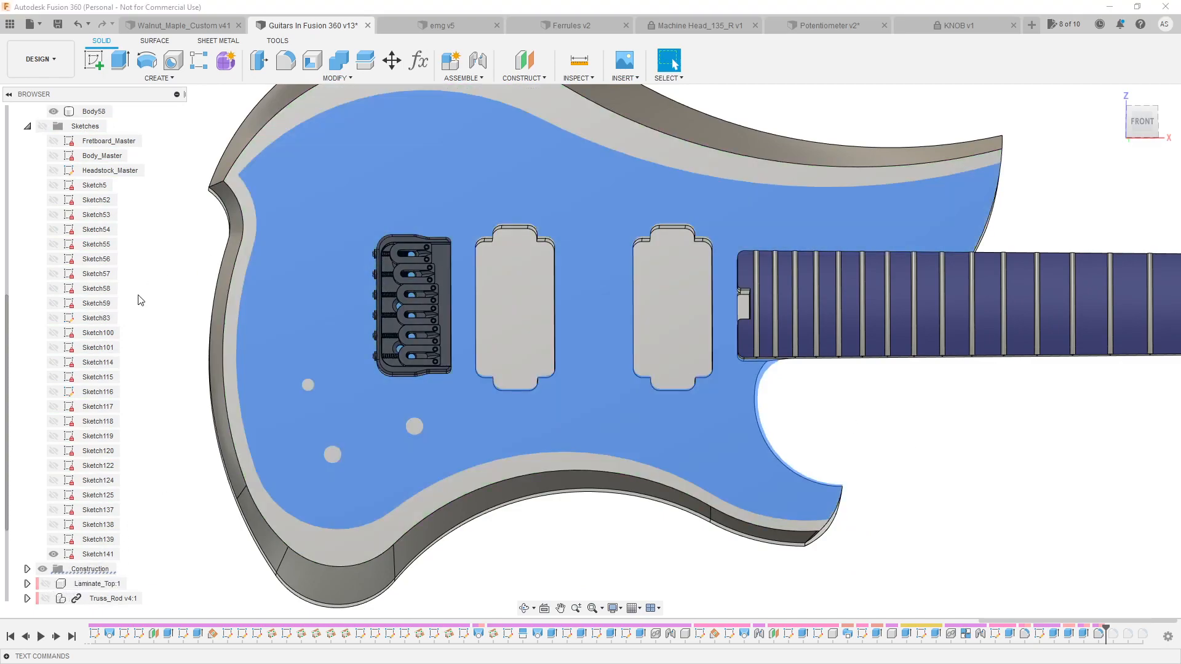
click(39, 127)
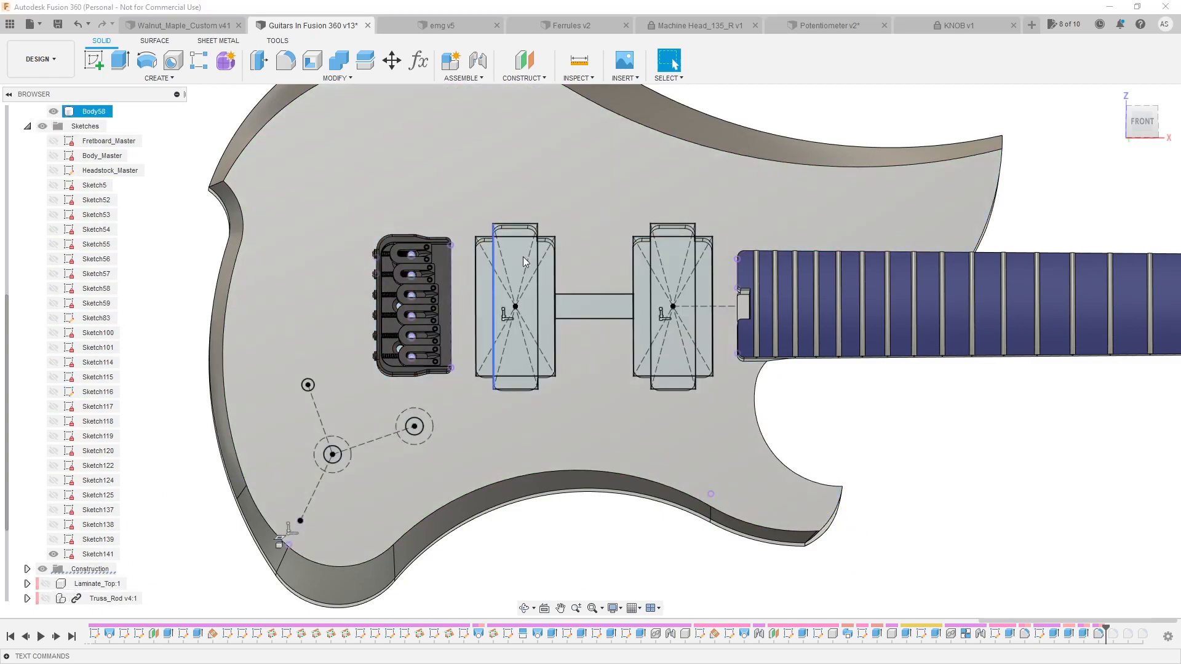
Extrude the channel profile between the two pickups as a cut, extending to the floor of the pickup cavity
click(613, 300)
key(e)
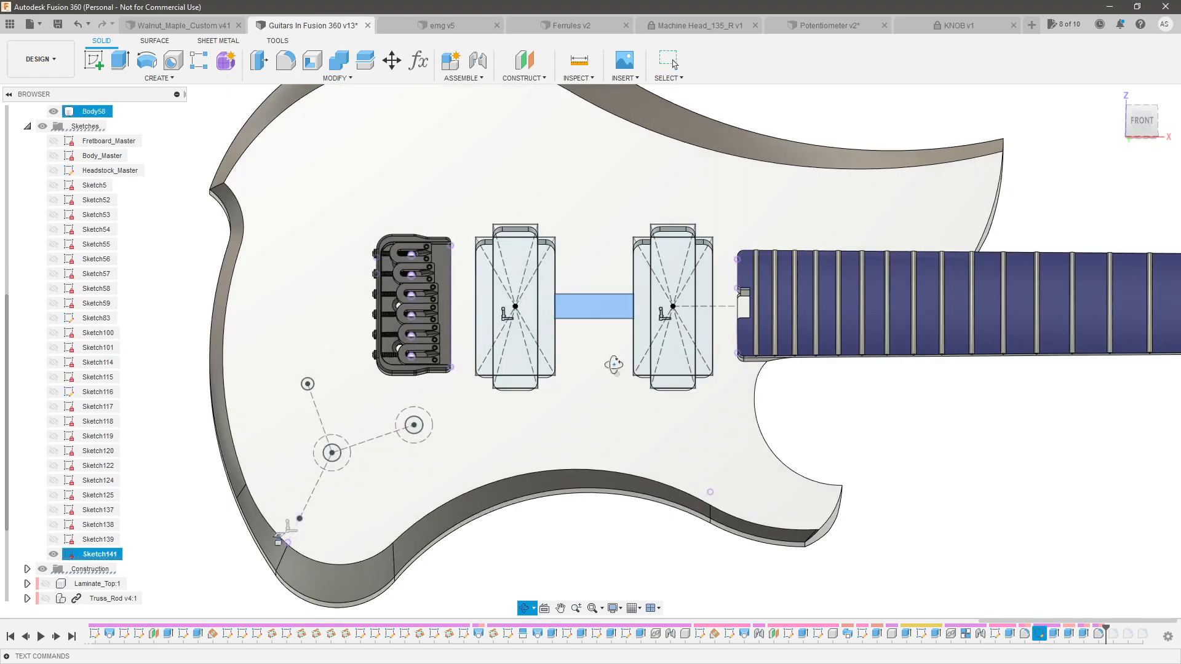
drag(593, 309, 596, 342)
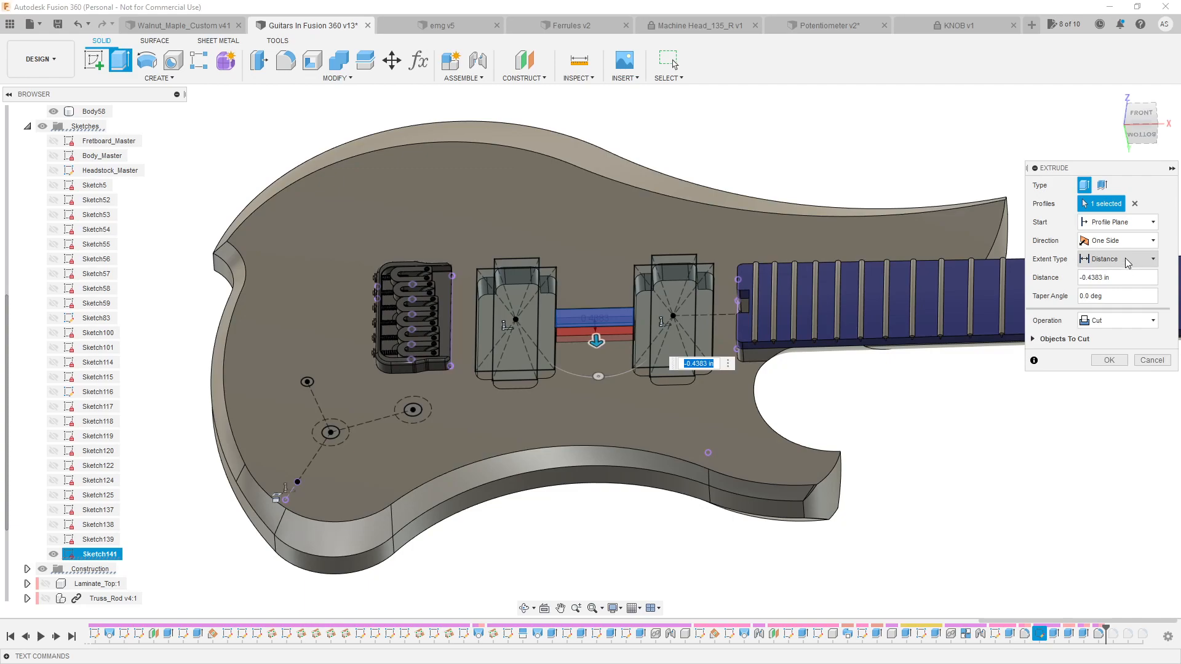
click(1128, 263)
click(1107, 281)
scroll(551, 344, up, 3)
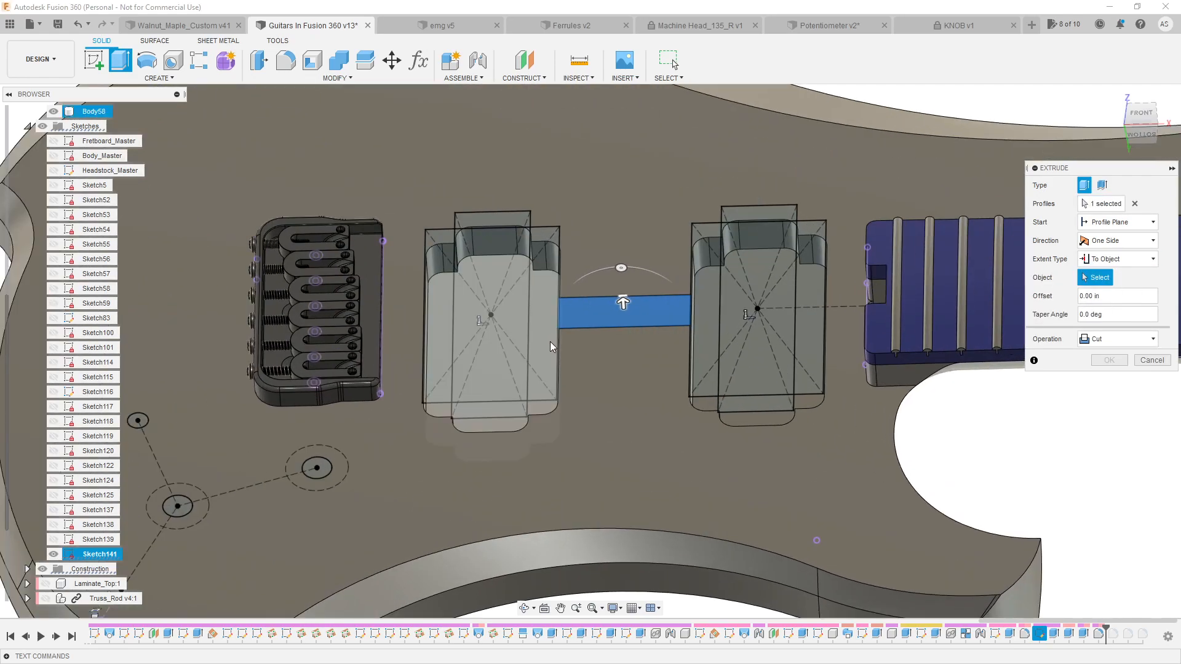
click(551, 347)
scroll(551, 346, down, 3)
click(1109, 401)
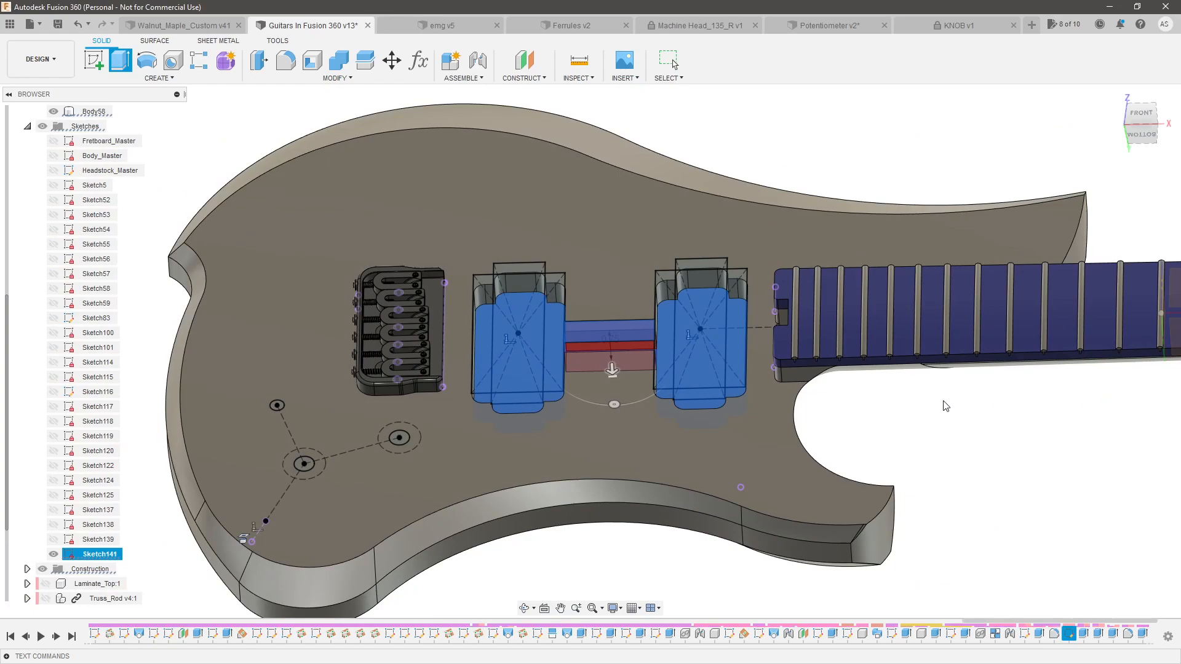
Collapse the sketch list and show the Laminate_Top component again
shift+middle_drag(228, 153, 222, 187)
scroll(349, 289, down, 3)
scroll(344, 399, up, 1)
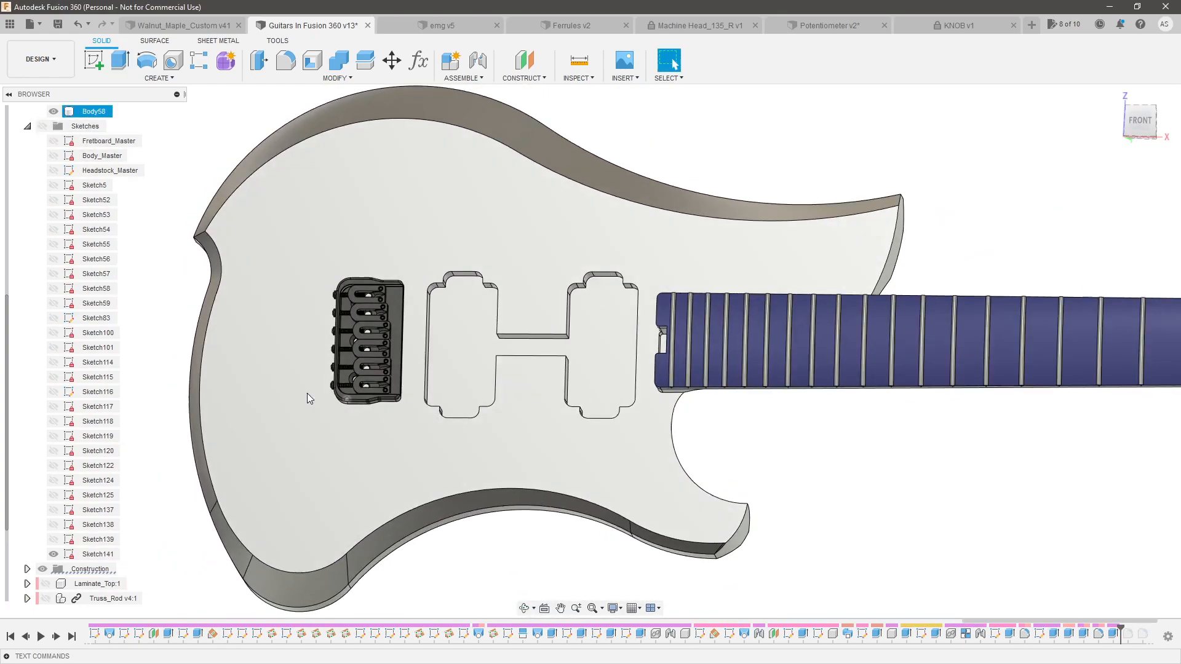
click(27, 126)
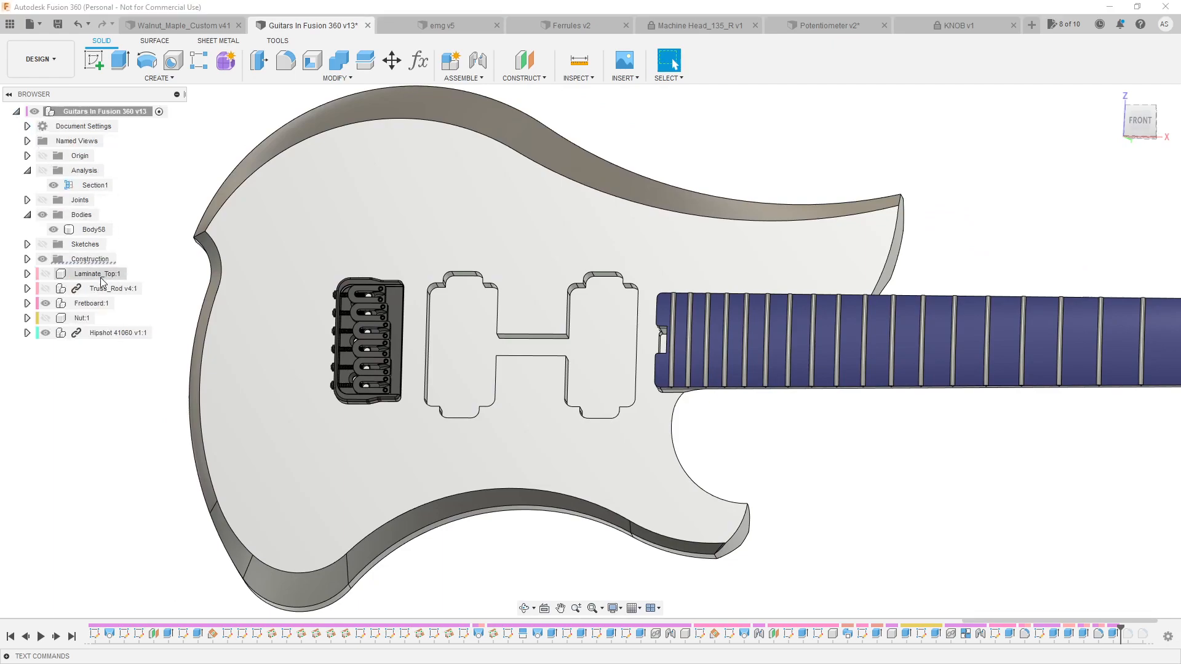
click(46, 273)
Examine how the wiring channel connects the two pickup cavities beneath the laminate top
shift+middle_drag(786, 440, 747, 435)
scroll(695, 342, up, 5)
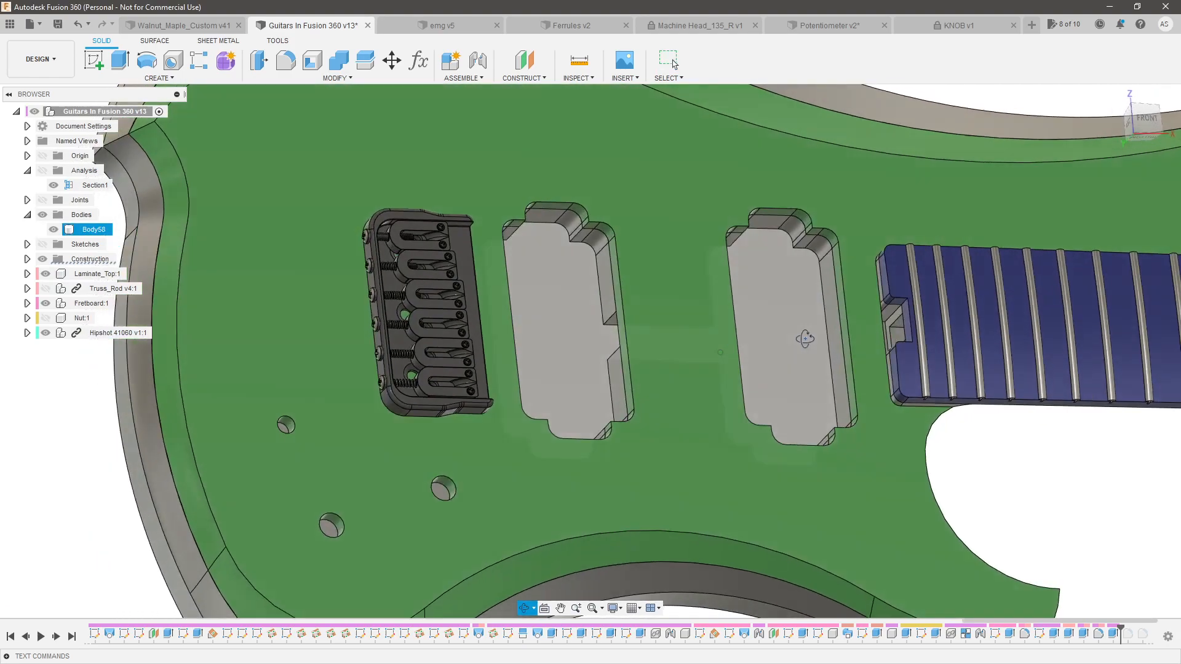
mouse_move(805, 339)
shift+middle_down()
mouse_move(817, 338)
mouse_move(802, 337)
shift+middle_up()
scroll(533, 345, down, 4)
scroll(527, 385, up, 4)
shift+middle_drag(511, 382, 487, 385)
scroll(487, 385, down, 4)
scroll(378, 365, up, 3)
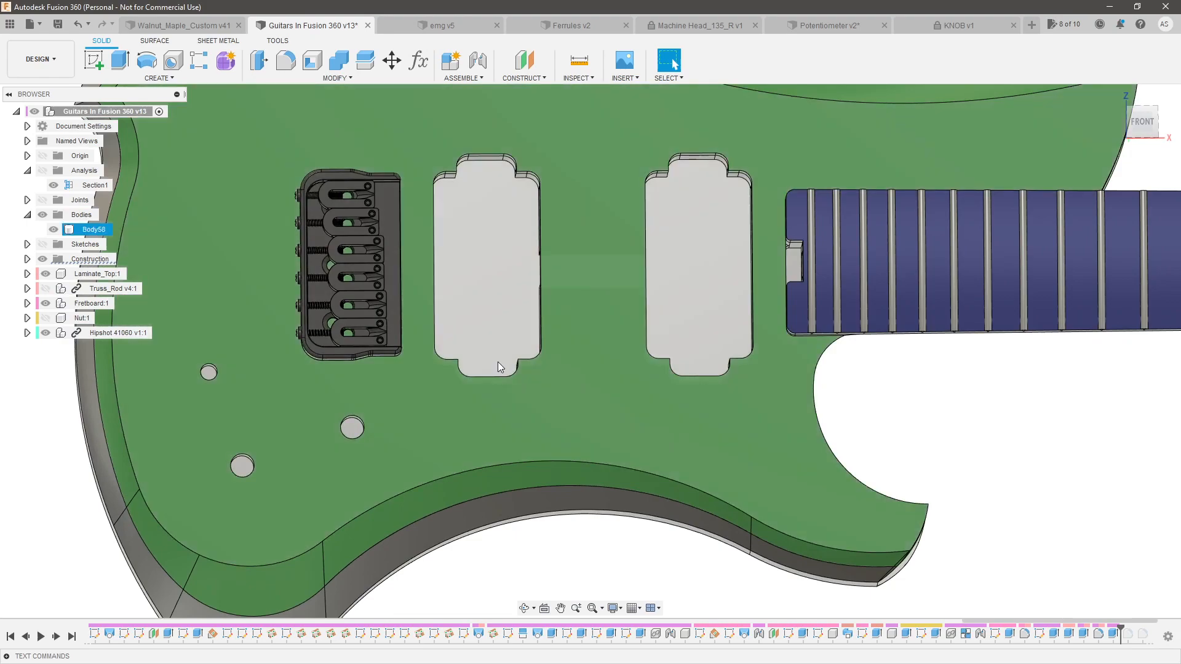
scroll(478, 442, down, 3)
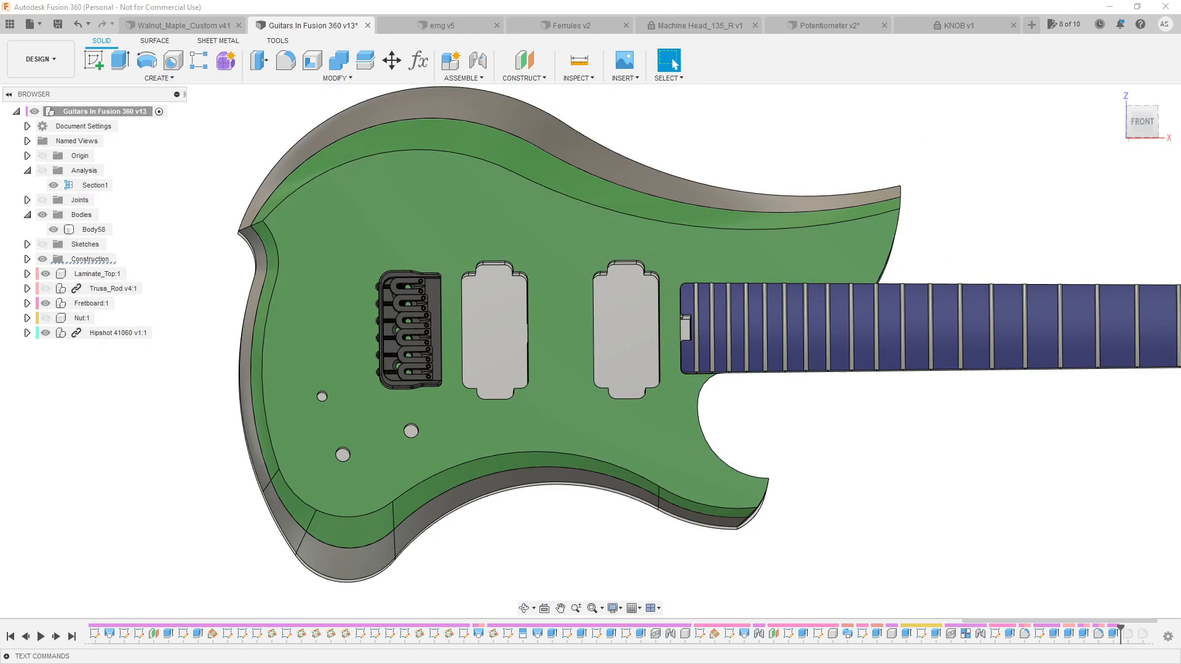
Start a new sketch on the flat back face of the guitar body and hide Sketch141
shift+middle_drag(161, 449, 324, 449)
scroll(776, 385, down, 3)
click(93, 60)
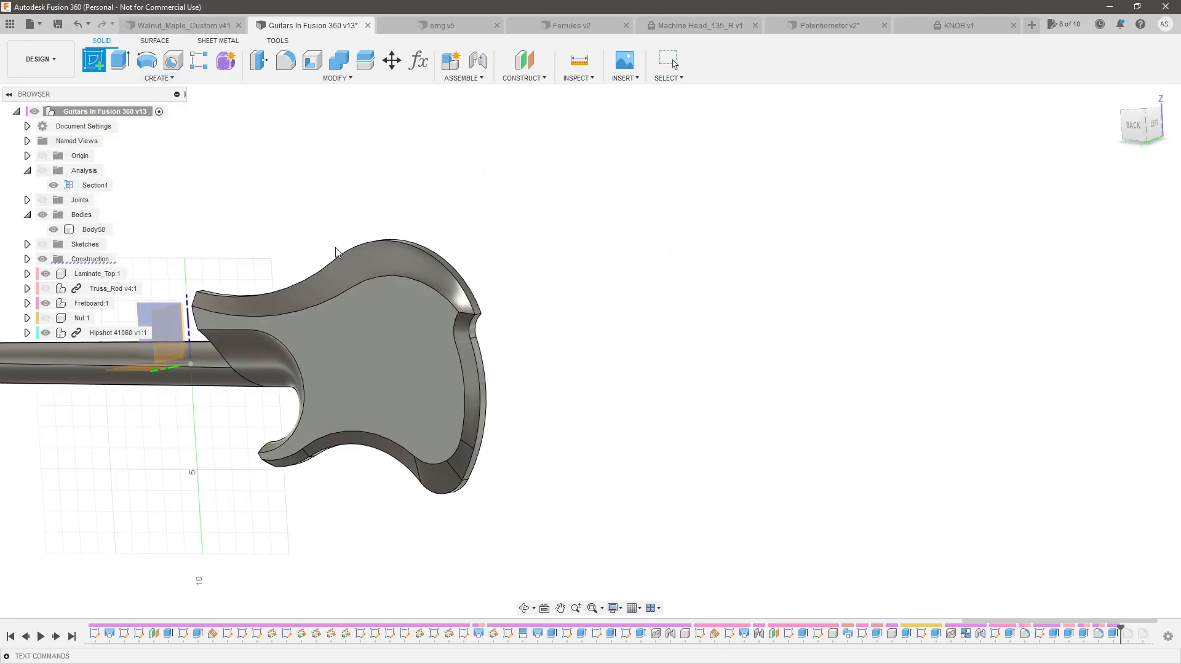
click(396, 325)
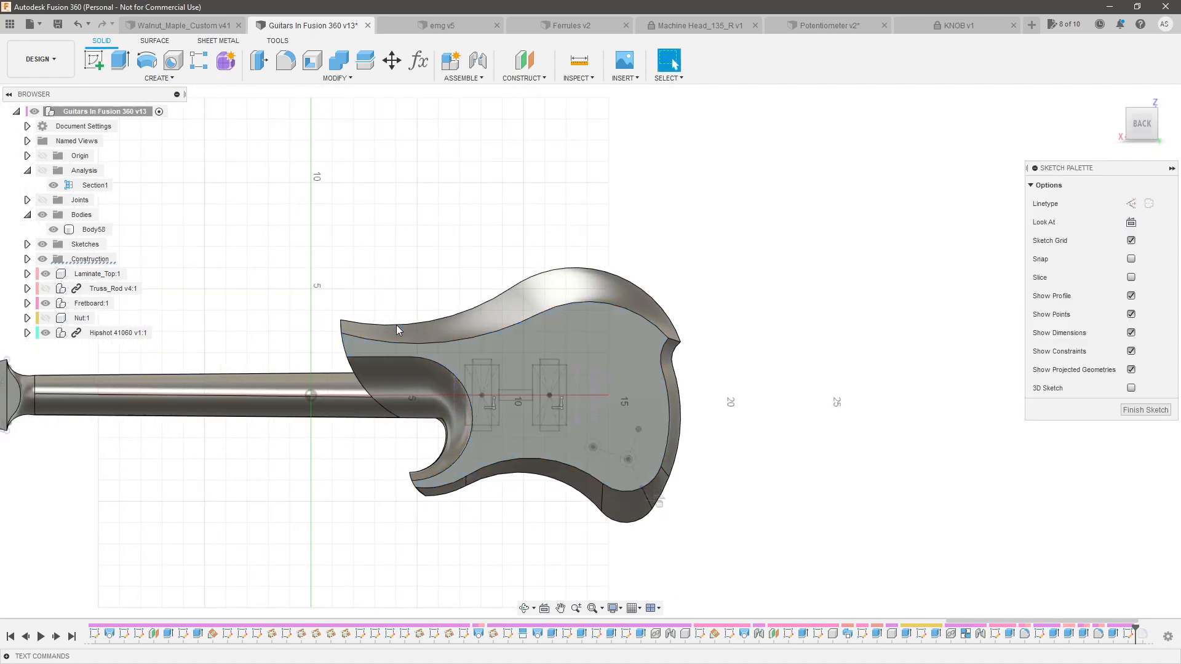
scroll(546, 381, up, 5)
scroll(538, 348, down, 3)
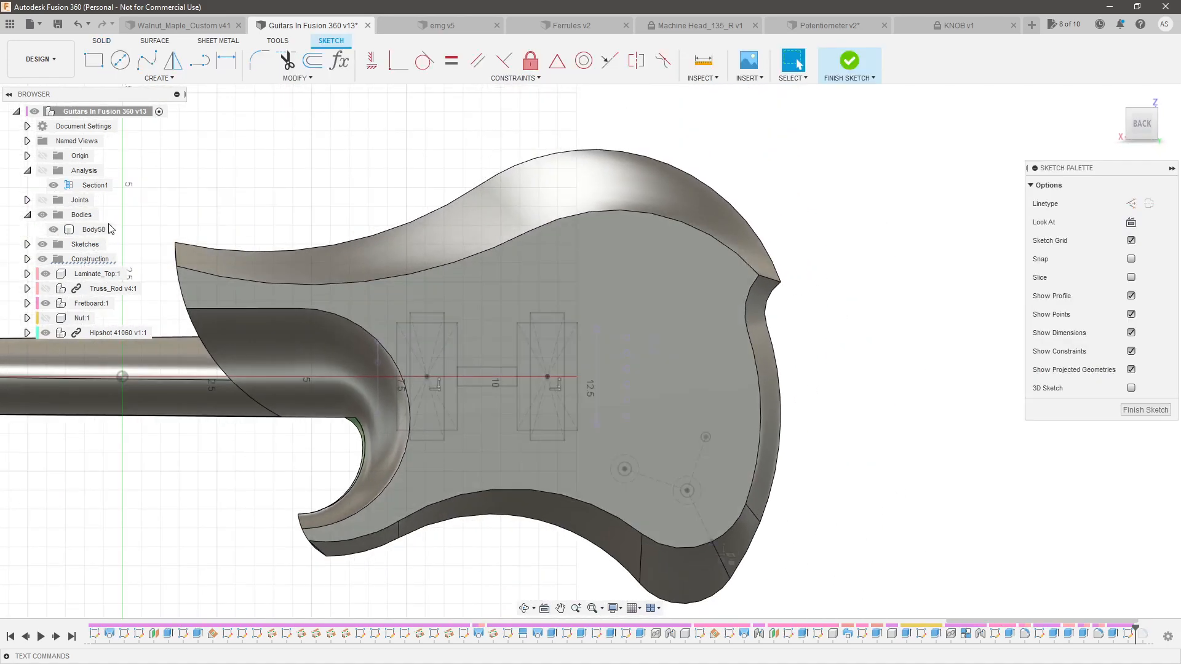
click(27, 244)
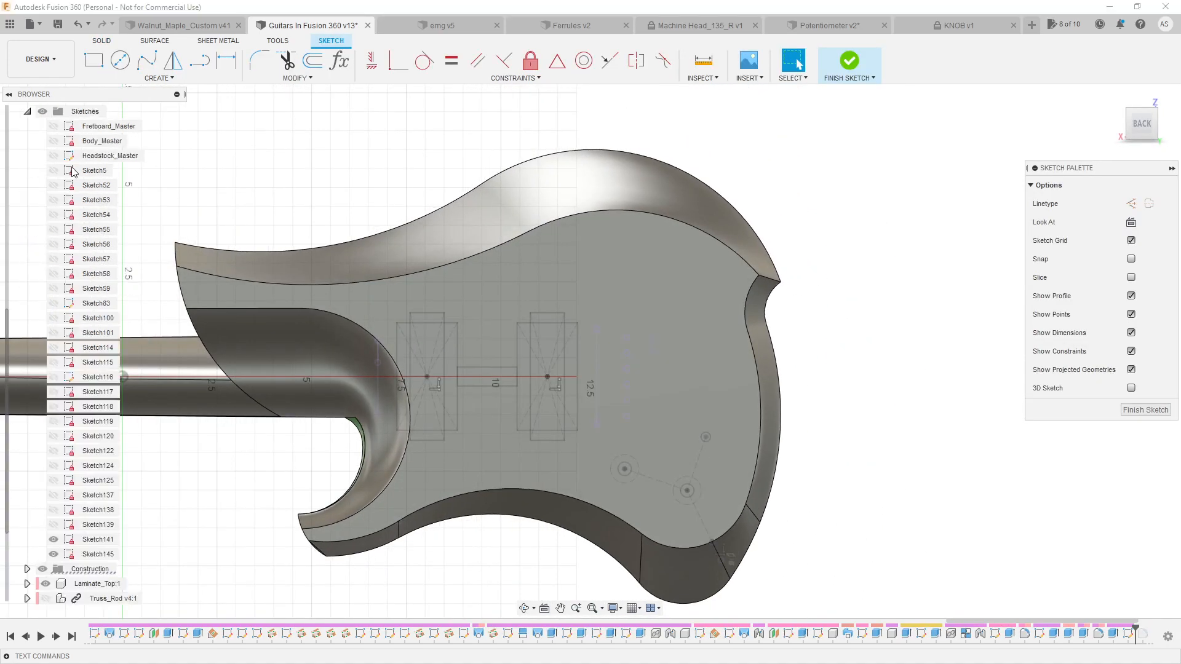
click(54, 539)
Project the edges of the three control holes in the laminate top into the back face sketch
mouse_move(250, 461)
shift+middle_down()
mouse_move(338, 403)
mouse_move(643, 321)
shift+middle_up()
scroll(643, 321, down, 3)
scroll(175, 412, up, 6)
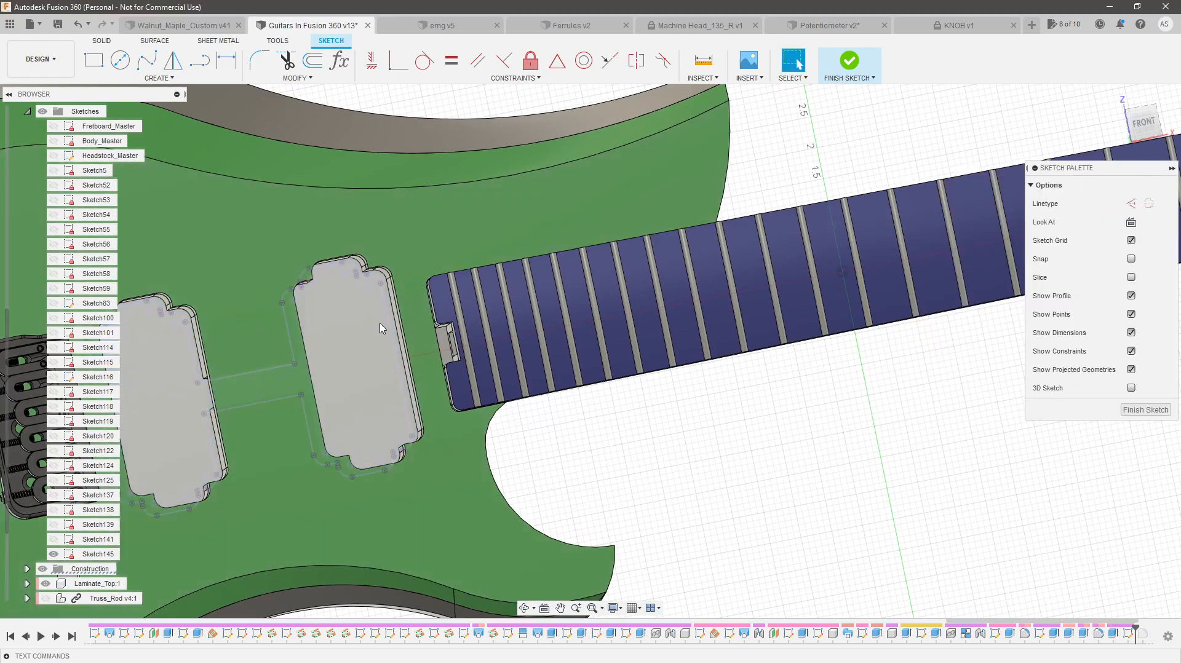
scroll(332, 375, down, 4)
scroll(198, 421, up, 8)
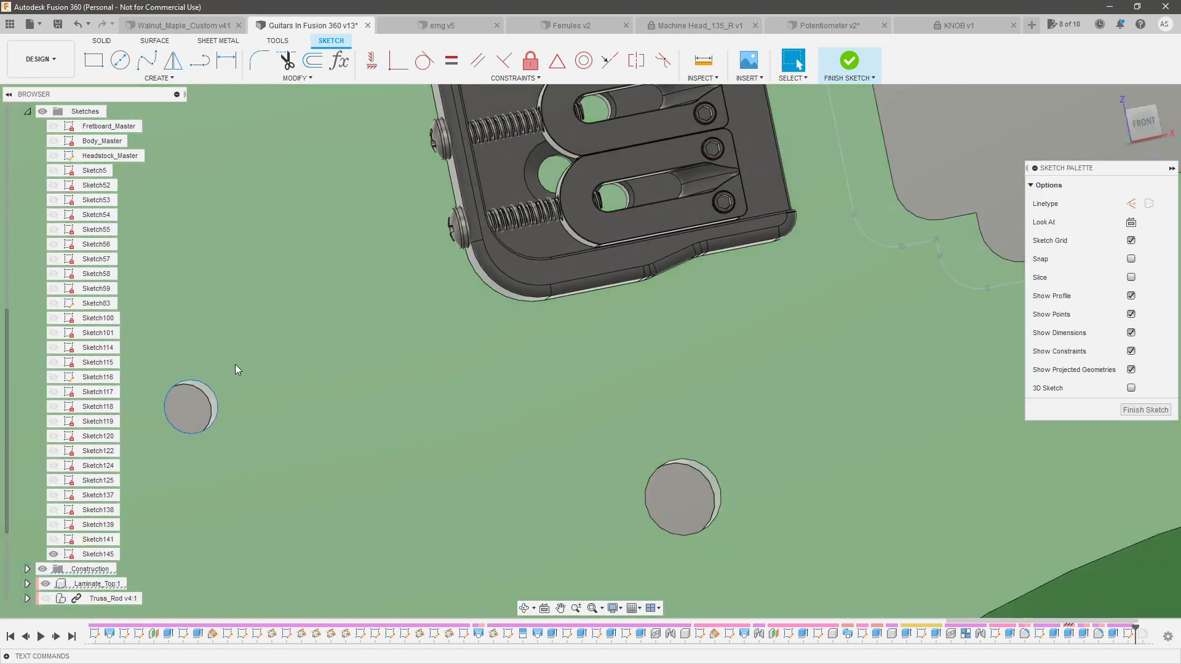
scroll(236, 367, down, 3)
click(324, 525)
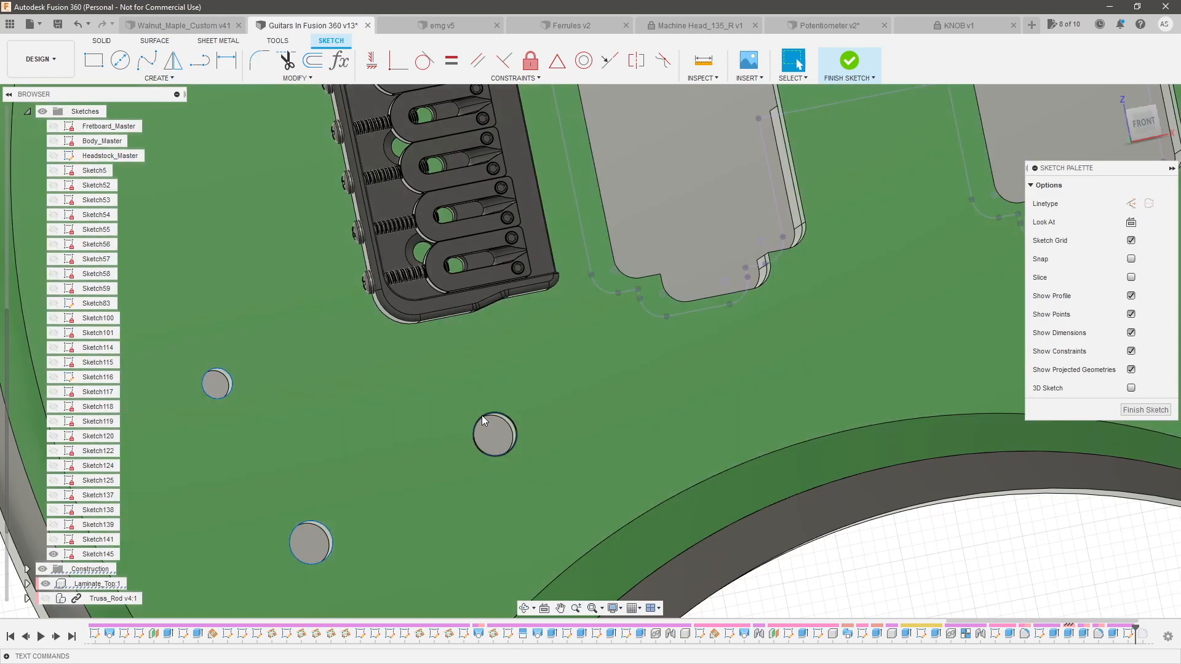
click(480, 416)
key(p)
scroll(484, 375, down, 5)
mouse_move(487, 331)
shift+middle_down()
mouse_move(566, 335)
mouse_move(541, 290)
shift+middle_up()
scroll(541, 290, up, 5)
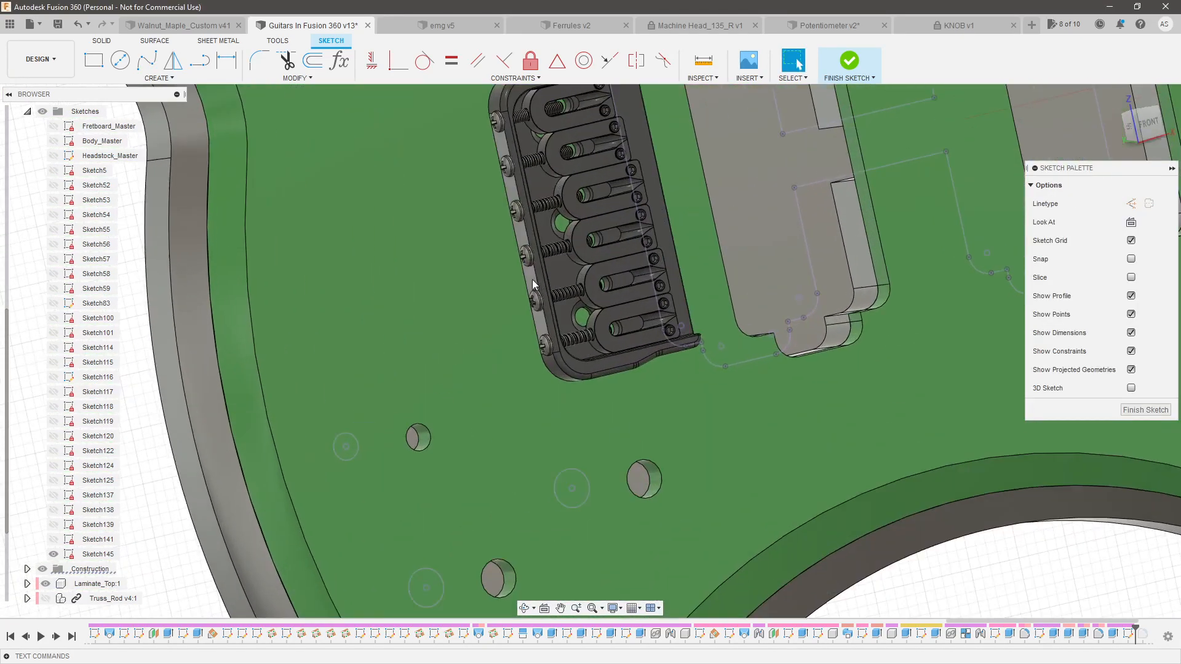
scroll(476, 295, down, 5)
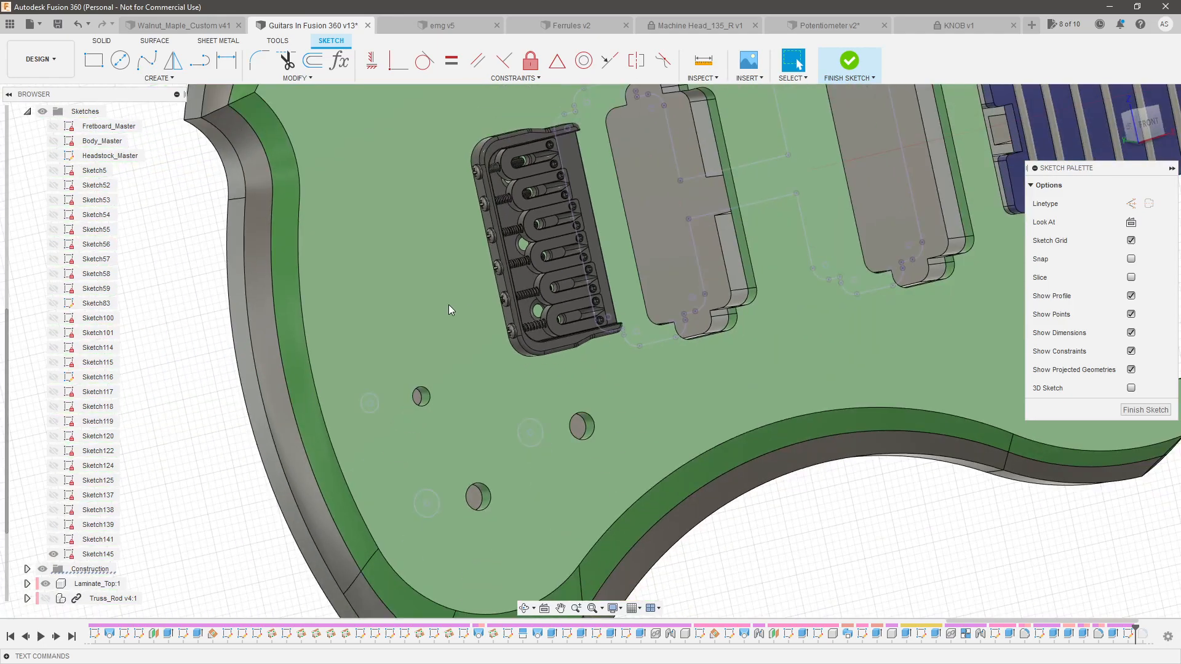
Hide the Laminate_Top component and project the underside face of the bridge into the sketch
click(448, 304)
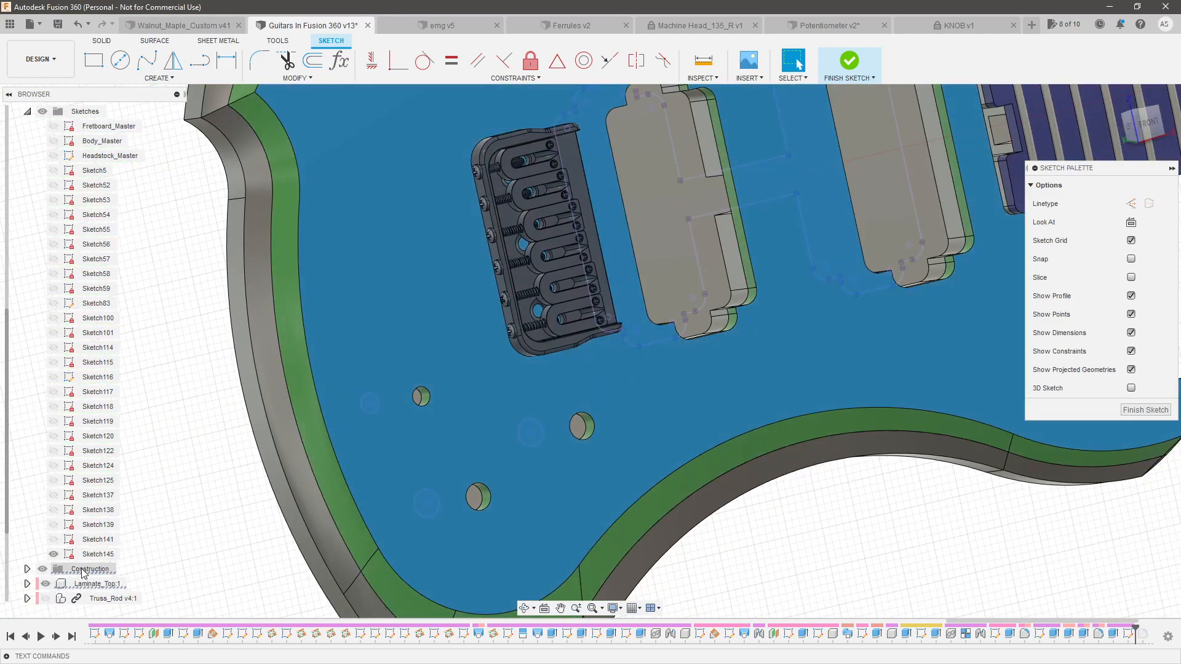
click(46, 583)
shift+middle_drag(259, 464, 426, 336)
scroll(529, 492, down, 5)
shift+middle_drag(529, 492, 754, 353)
scroll(588, 284, down, 3)
scroll(754, 353, up, 10)
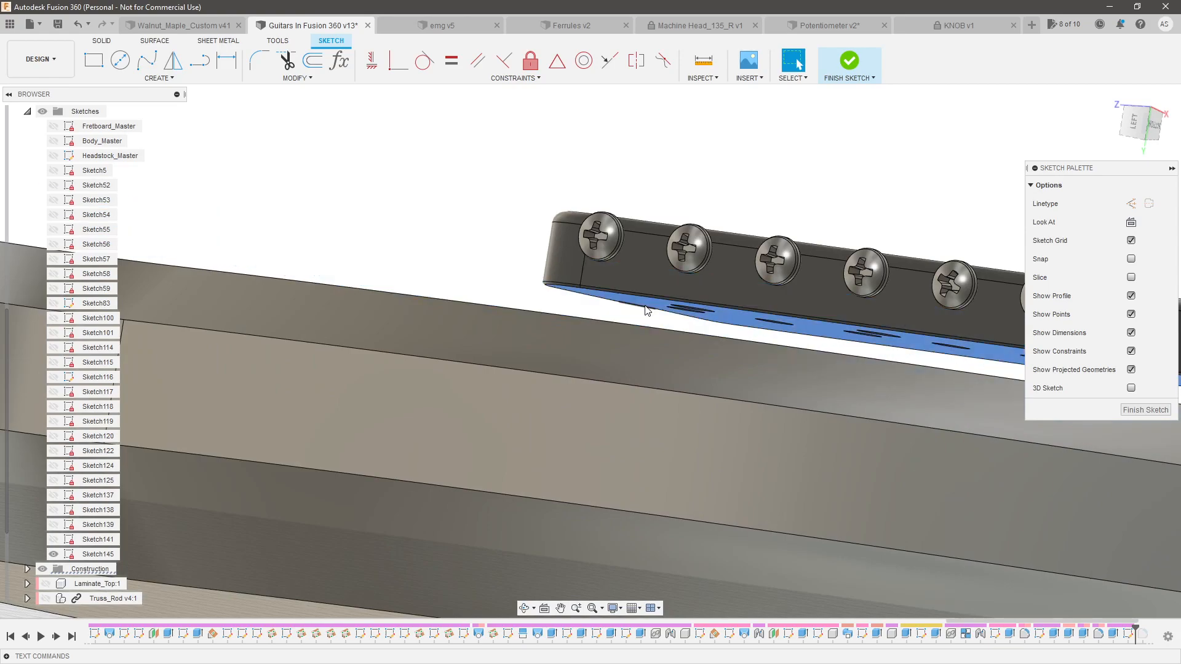
scroll(516, 279, down, 7)
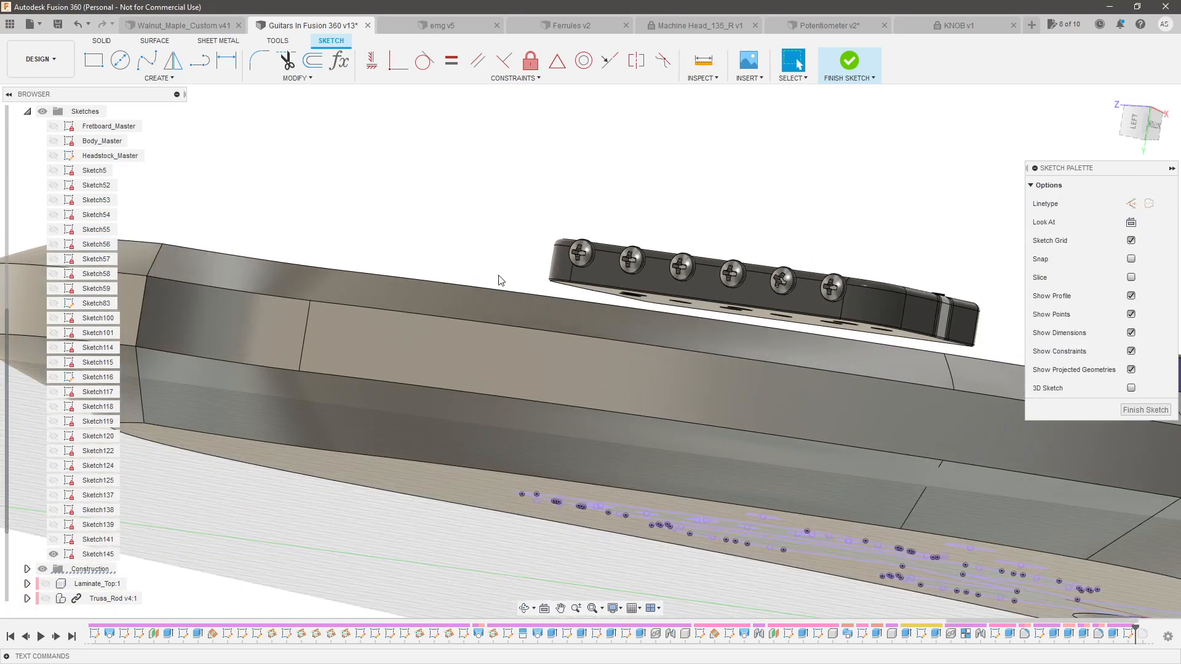
Project the back face's outline edges around the lower bout and waist into the sketch, and hide Body58
shift+middle_drag(581, 406, 544, 340)
scroll(545, 337, down, 7)
shift+middle_drag(573, 441, 823, 333)
scroll(814, 334, up, 6)
shift+middle_drag(728, 359, 748, 363)
shift+middle_drag(519, 358, 529, 386)
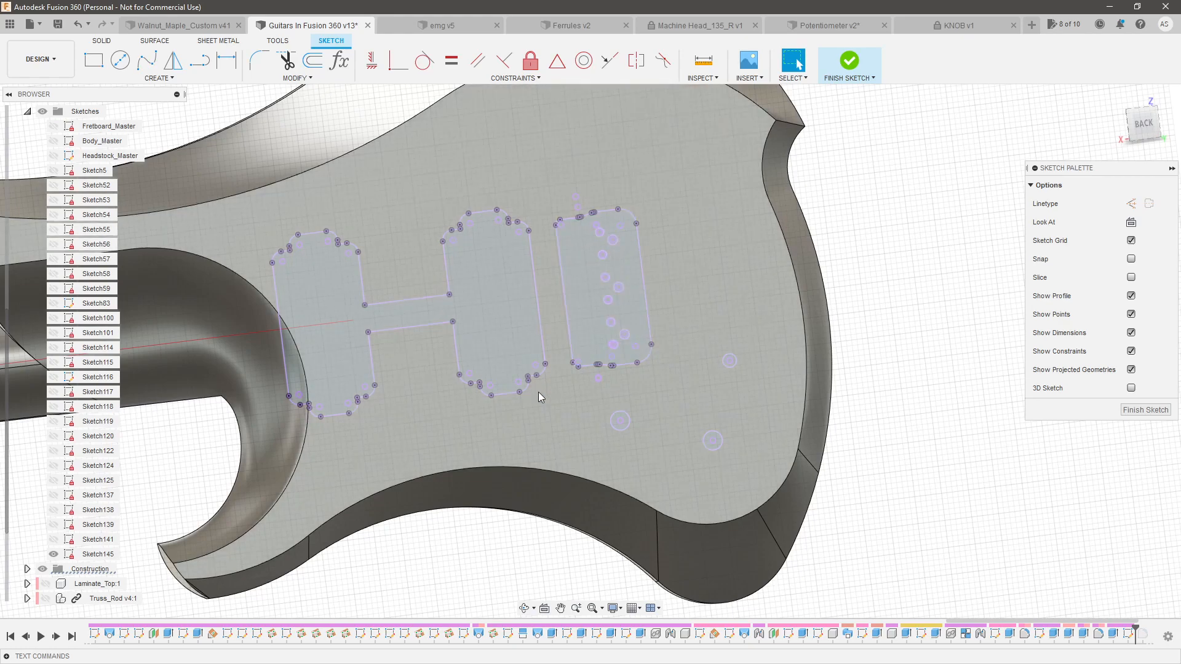
click(1143, 123)
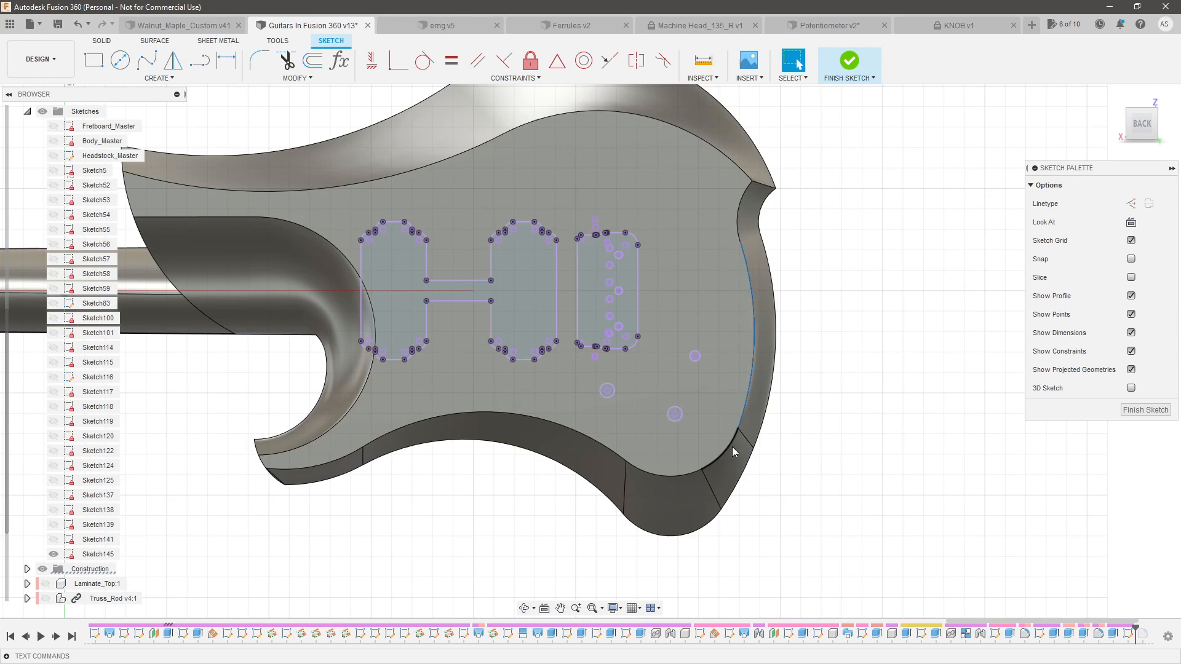
shift+click(676, 475)
shift+click(601, 445)
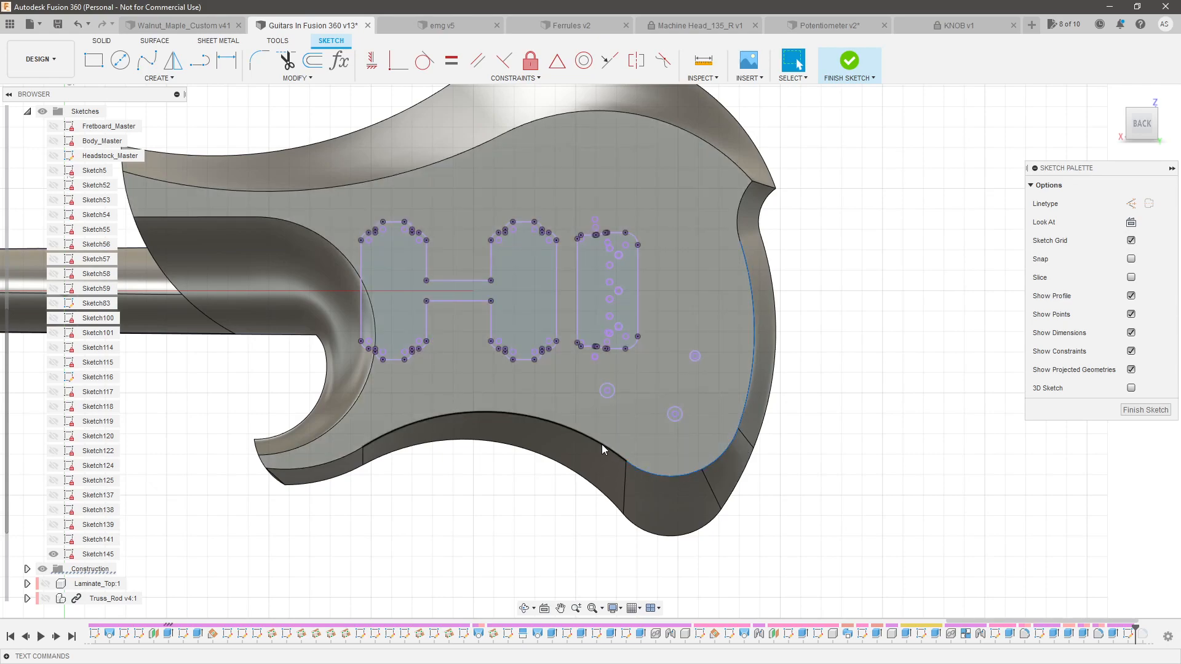
key(Return)
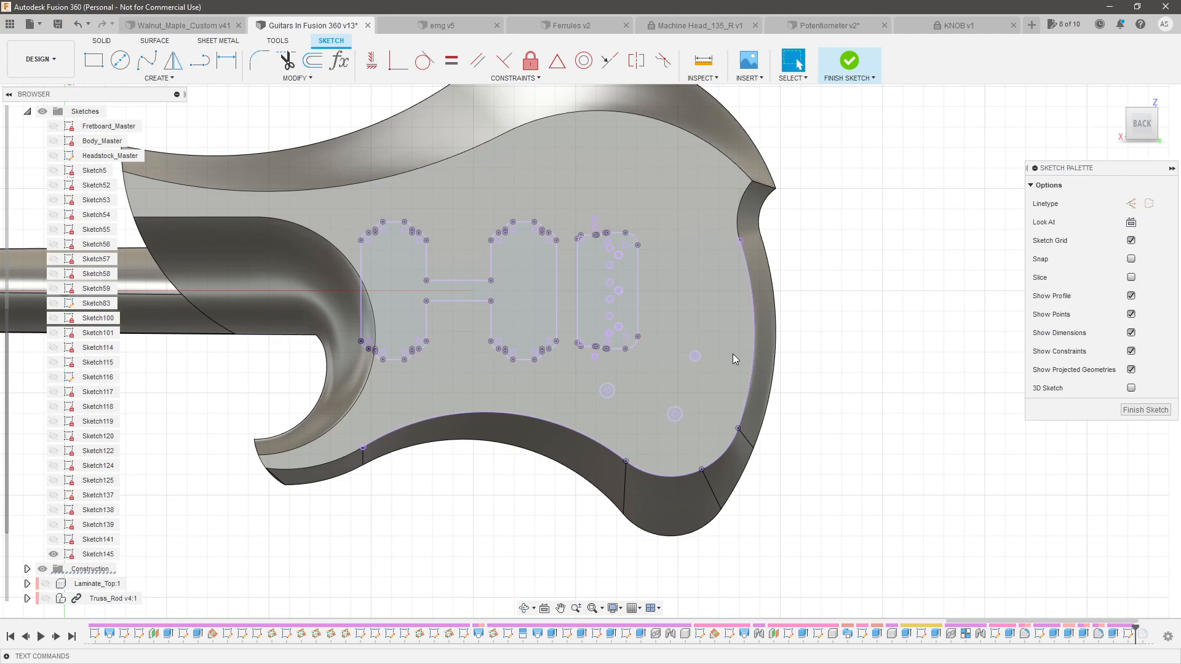
scroll(68, 179, up, 5)
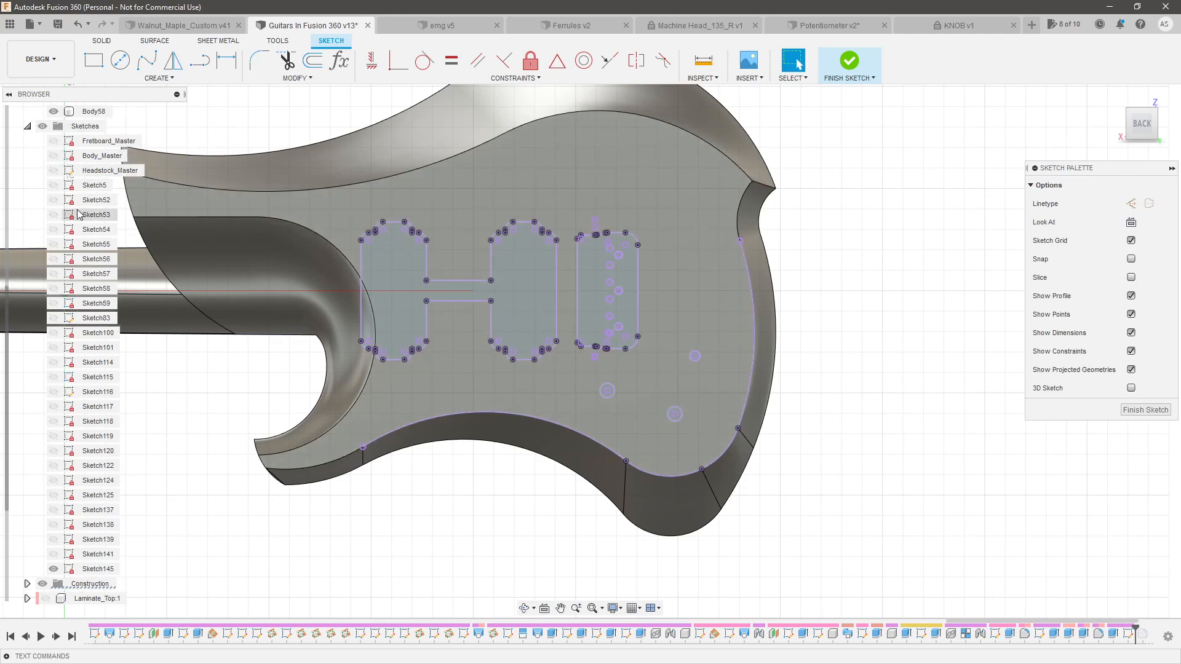
click(54, 170)
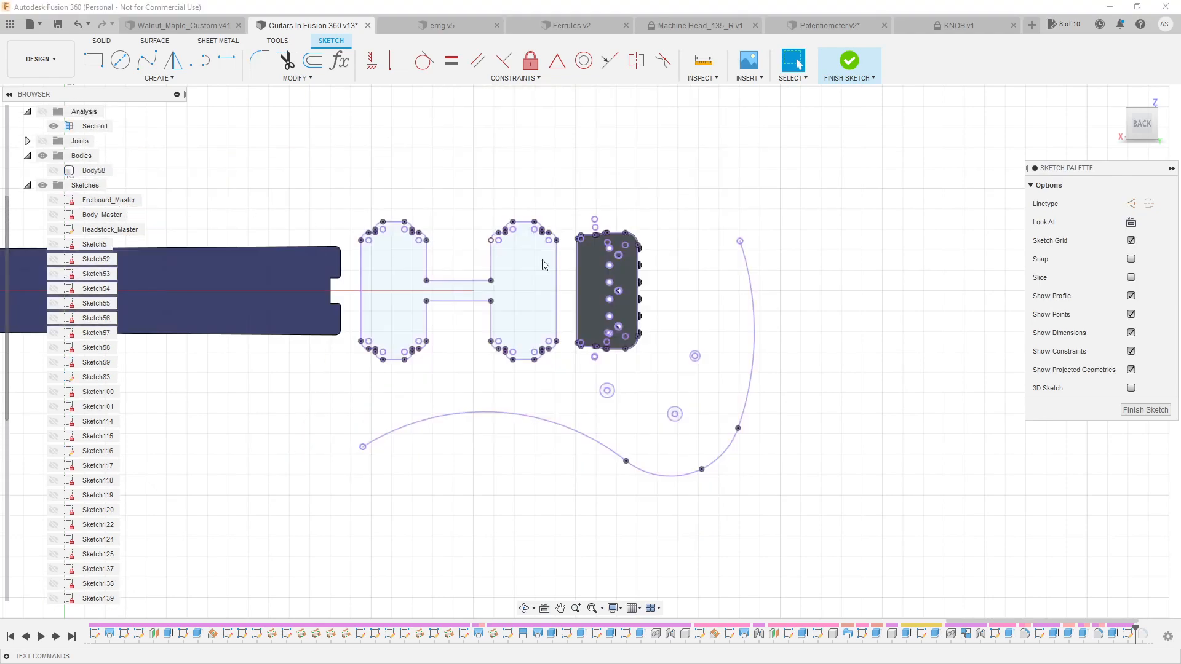
Offset the projected body outline curves around the lower bout and waist inward by 0.25 in
click(726, 455)
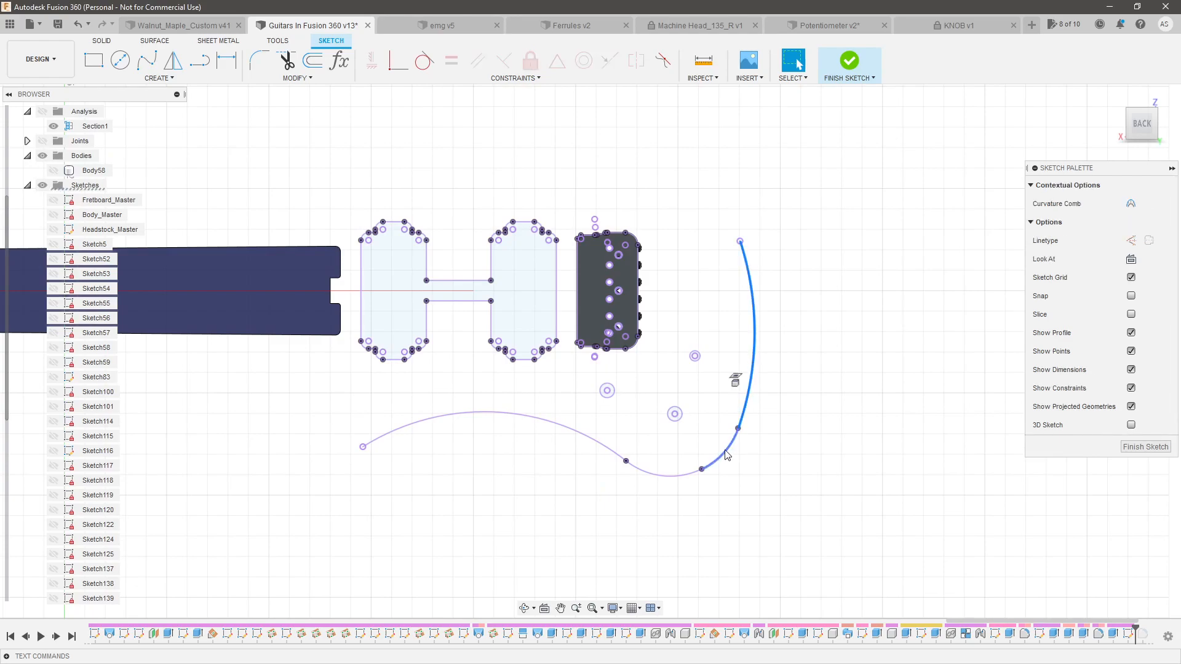
click(677, 476)
click(617, 458)
key(o)
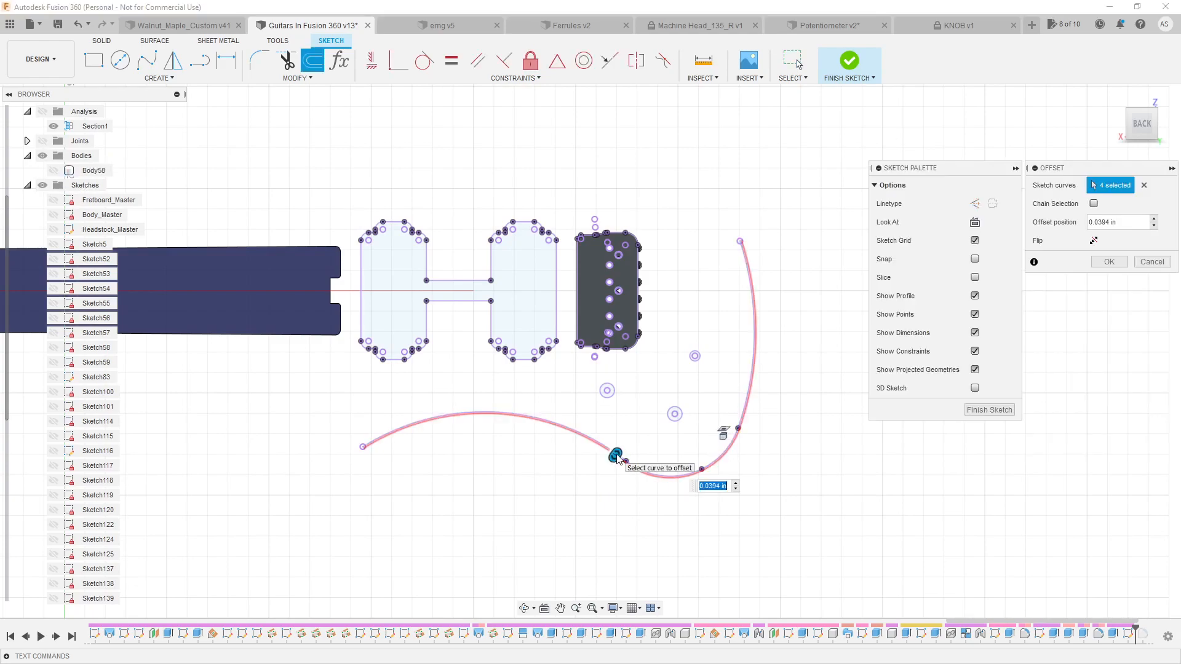
text(.125)
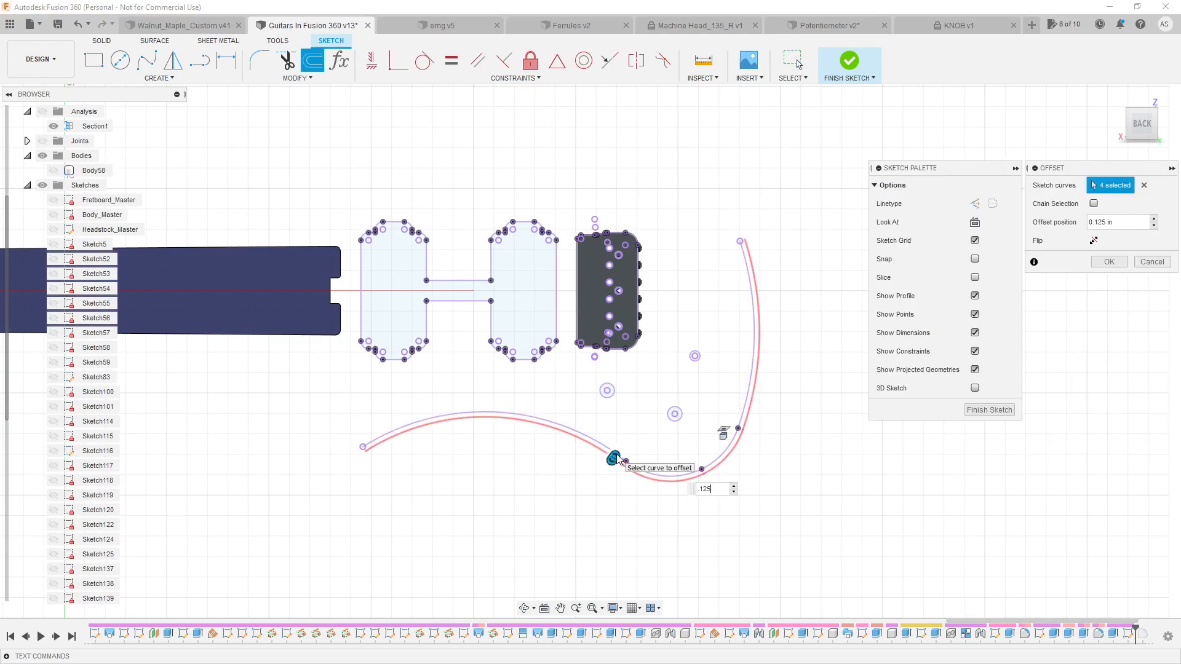
drag(614, 458, 622, 448)
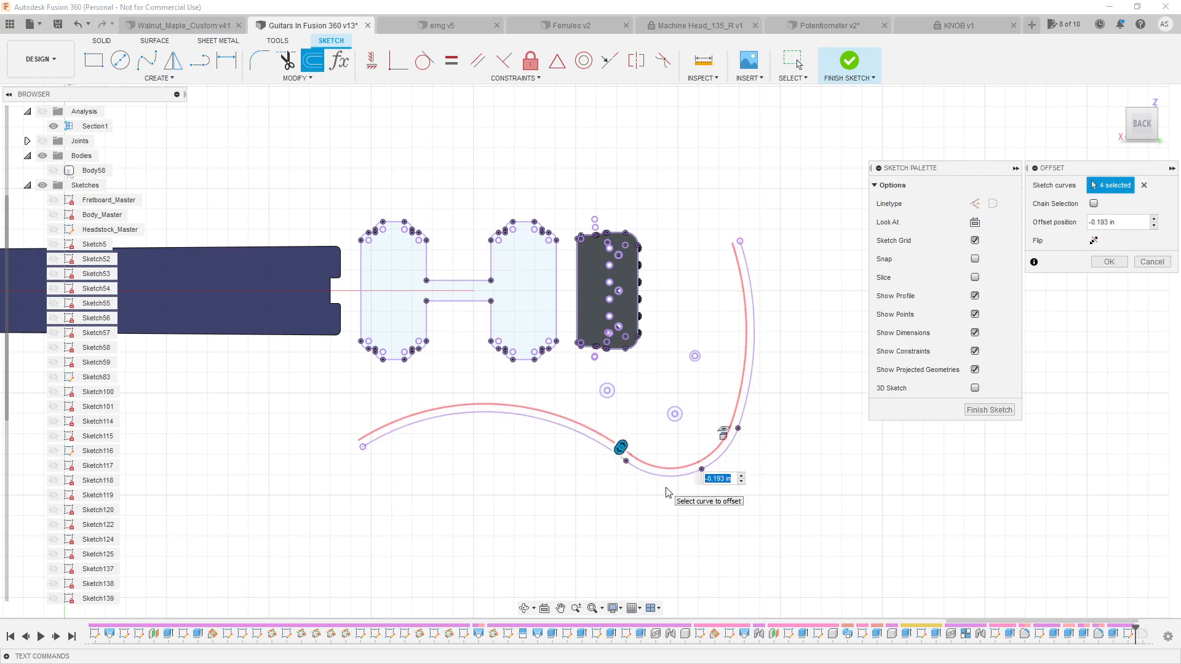
key(Return)
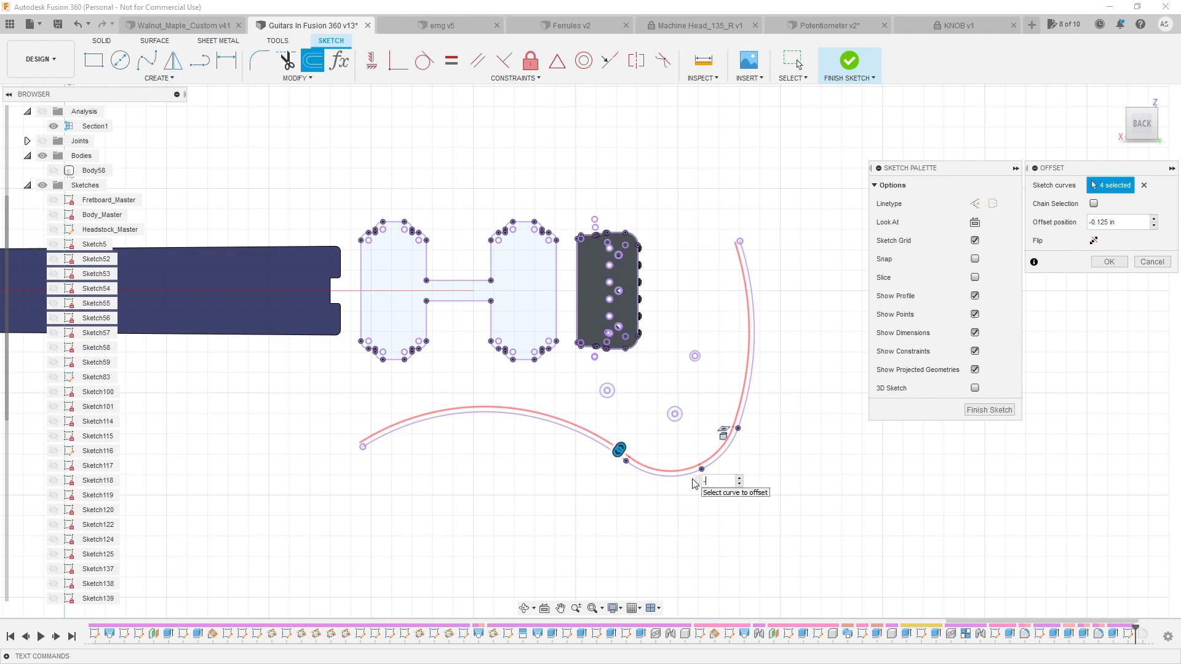
key(Return)
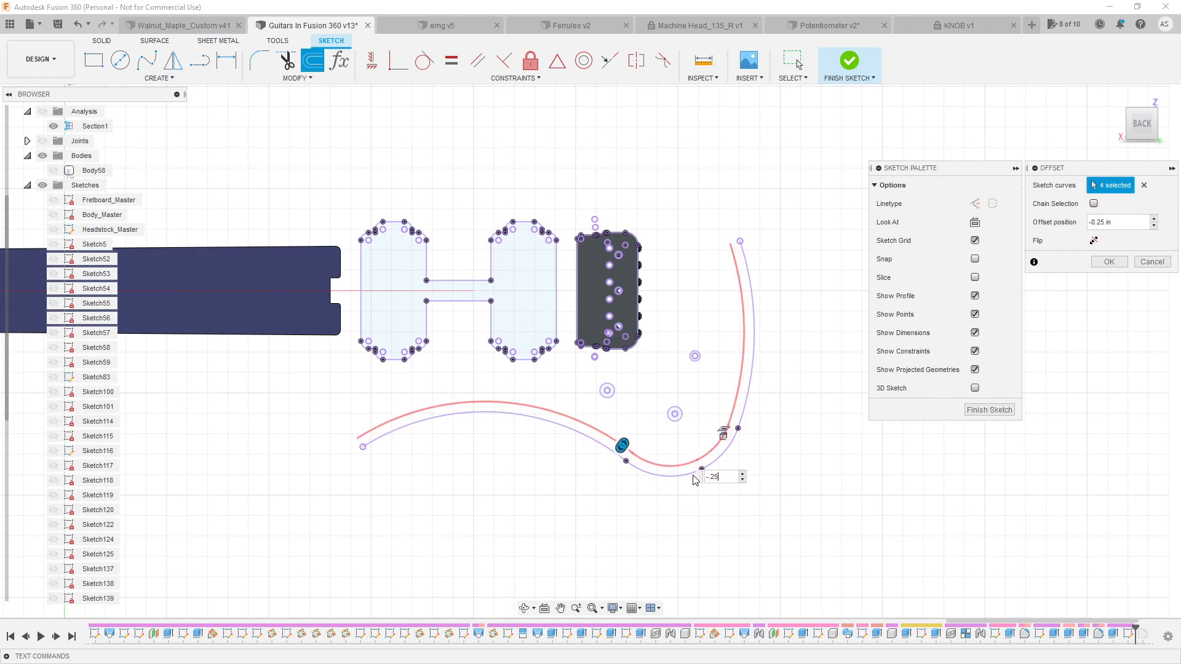
scroll(693, 483, up, 1)
key(Return)
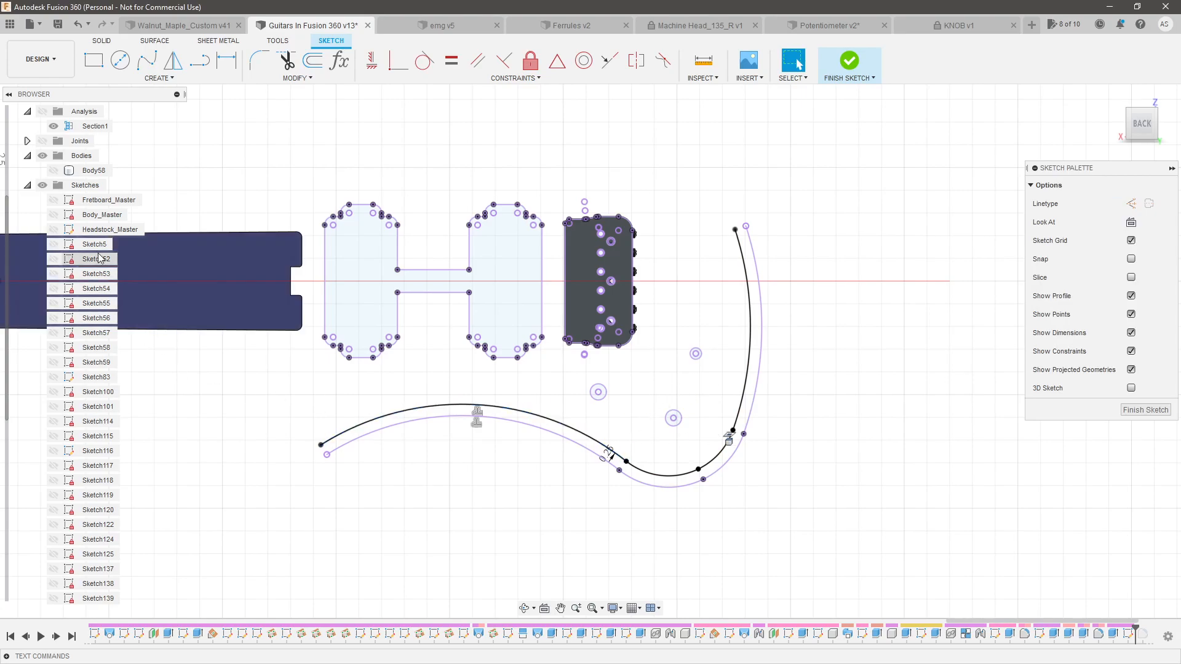
Show Body58 and convert the offset curve along the waist to construction geometry
click(54, 170)
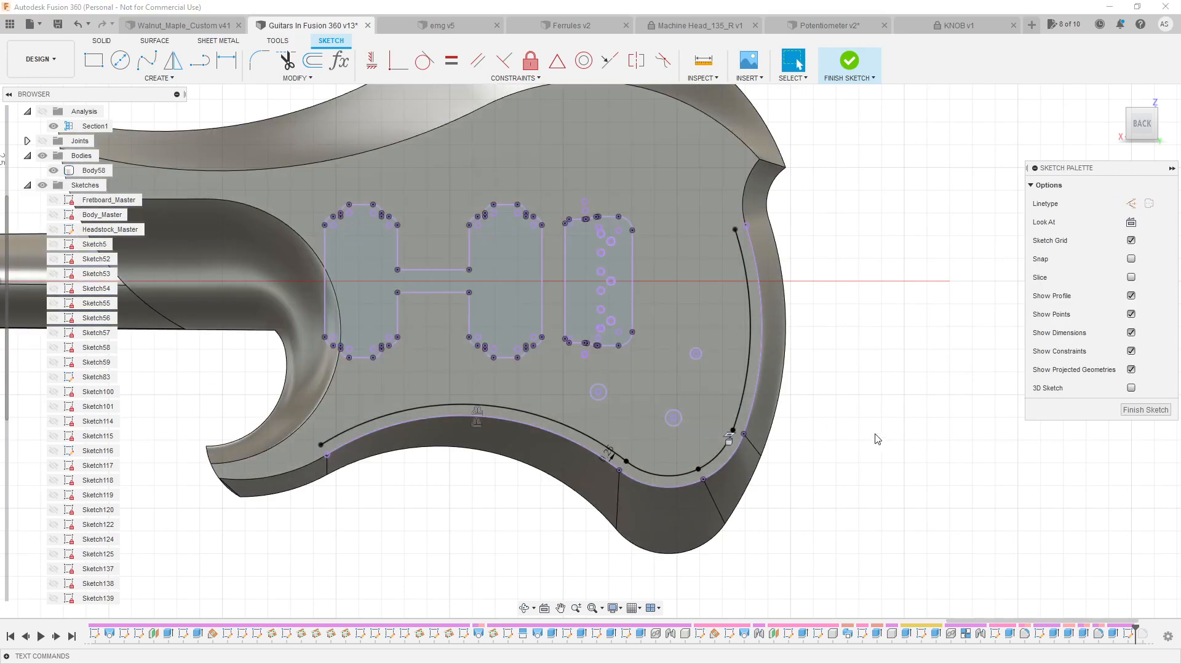
click(749, 282)
click(457, 125)
click(161, 79)
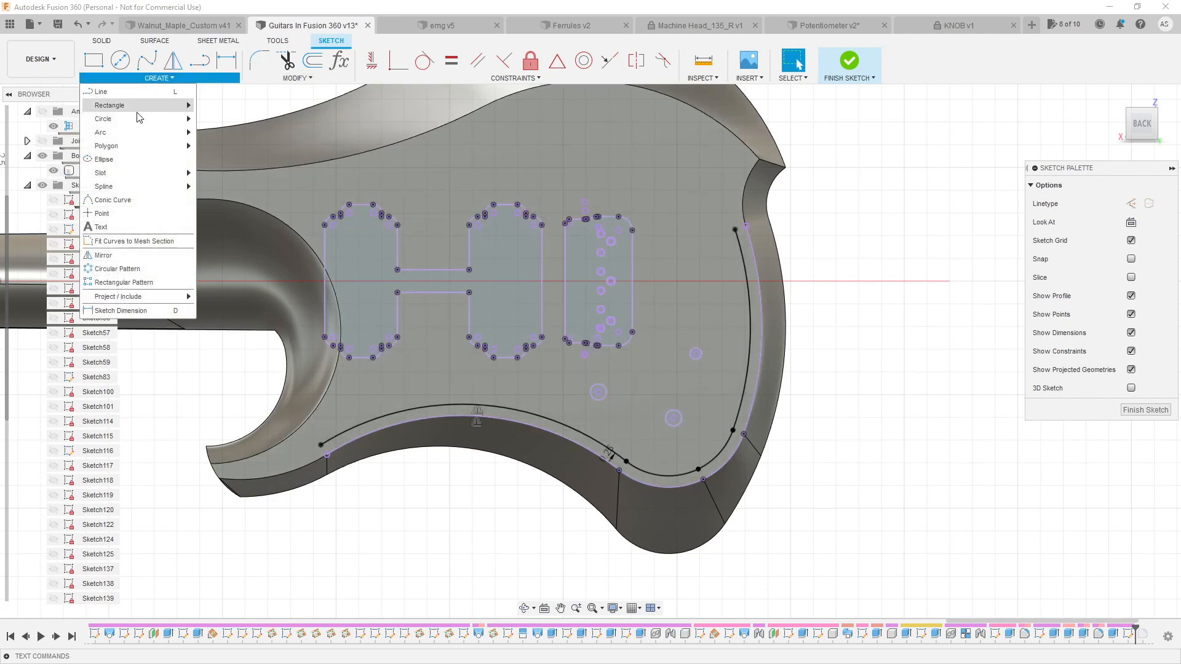
click(209, 137)
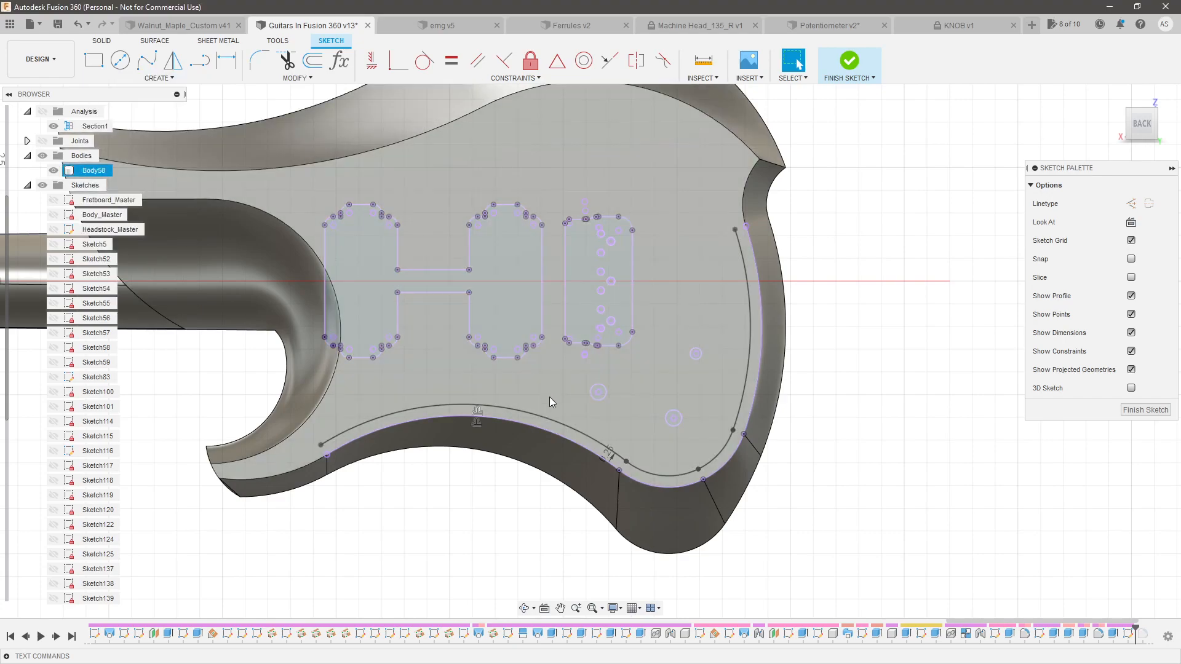
click(562, 424)
key(x)
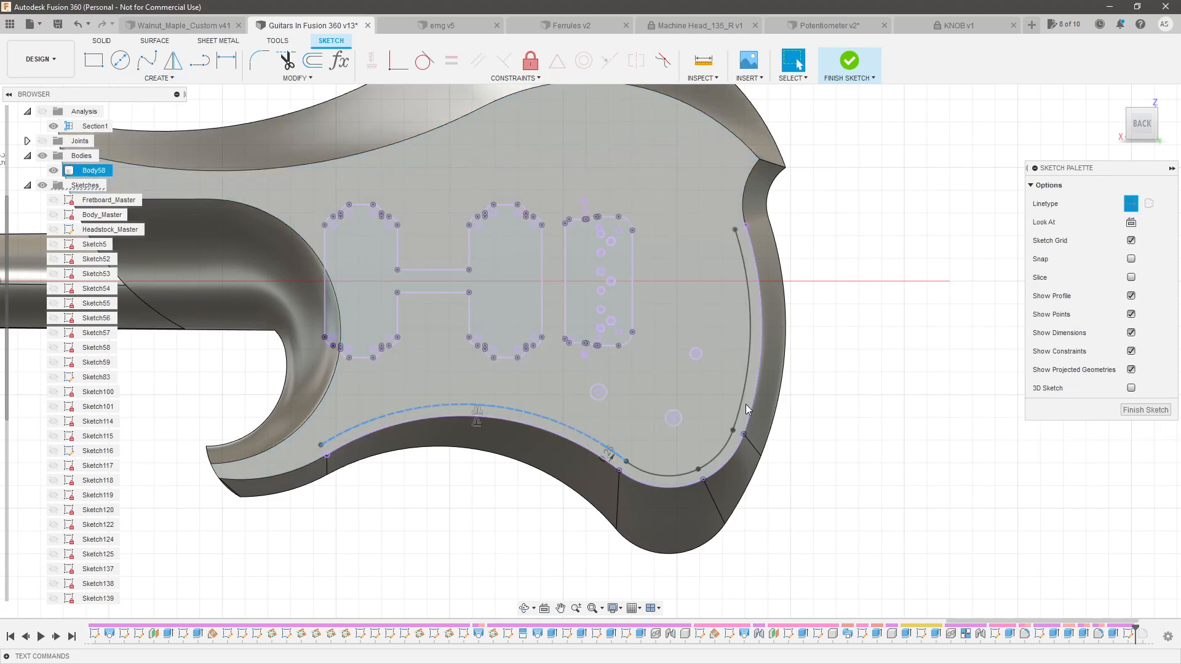
click(943, 372)
Draw a three-point arc from the upper end of the lower bout offset curve toward the bridge and make it tangent to that curve
click(153, 74)
mouse_move(129, 137)
click(206, 135)
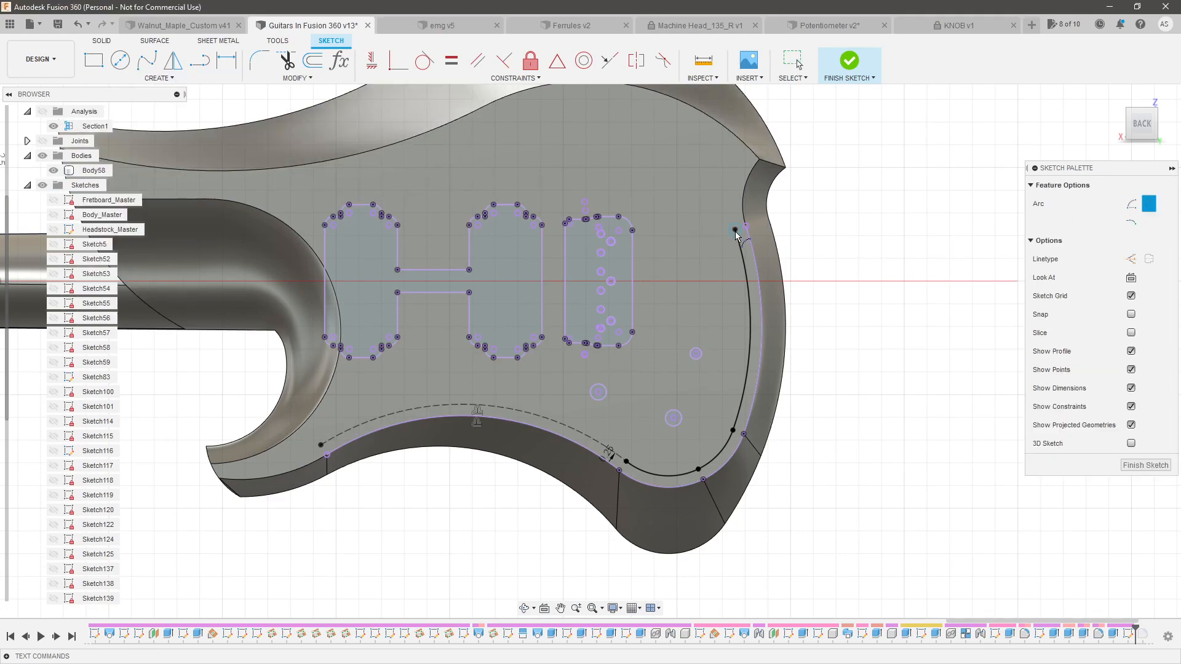
click(648, 230)
click(673, 201)
key(Escape)
click(715, 205)
shift+click(737, 241)
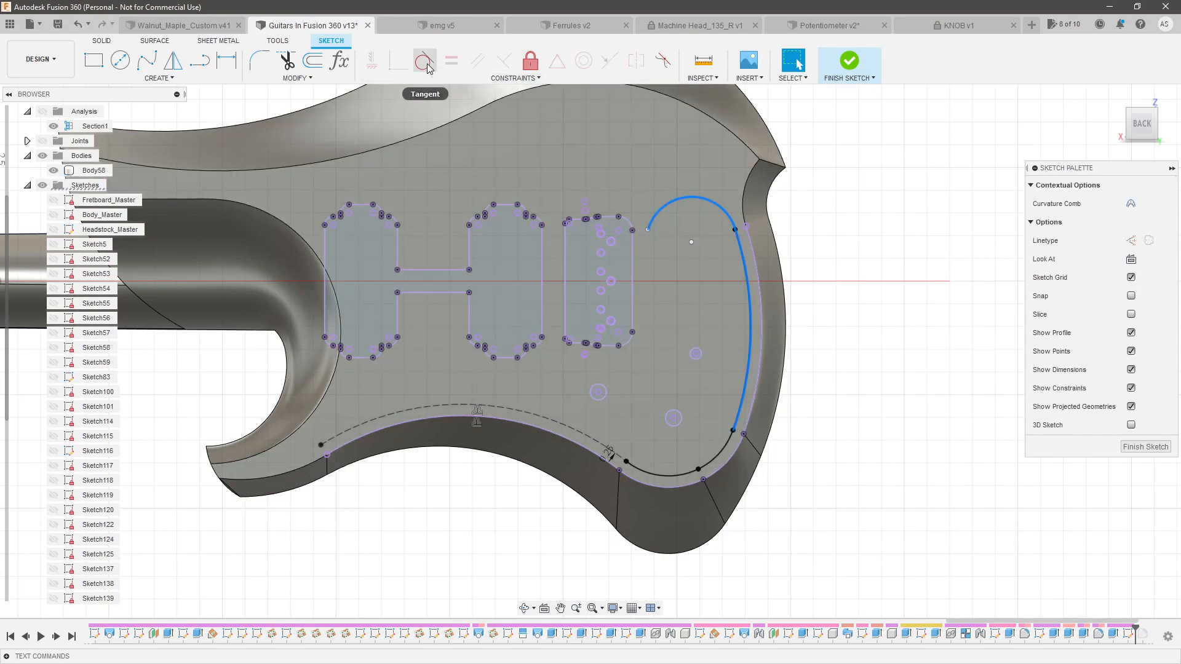
click(425, 63)
drag(654, 223, 662, 226)
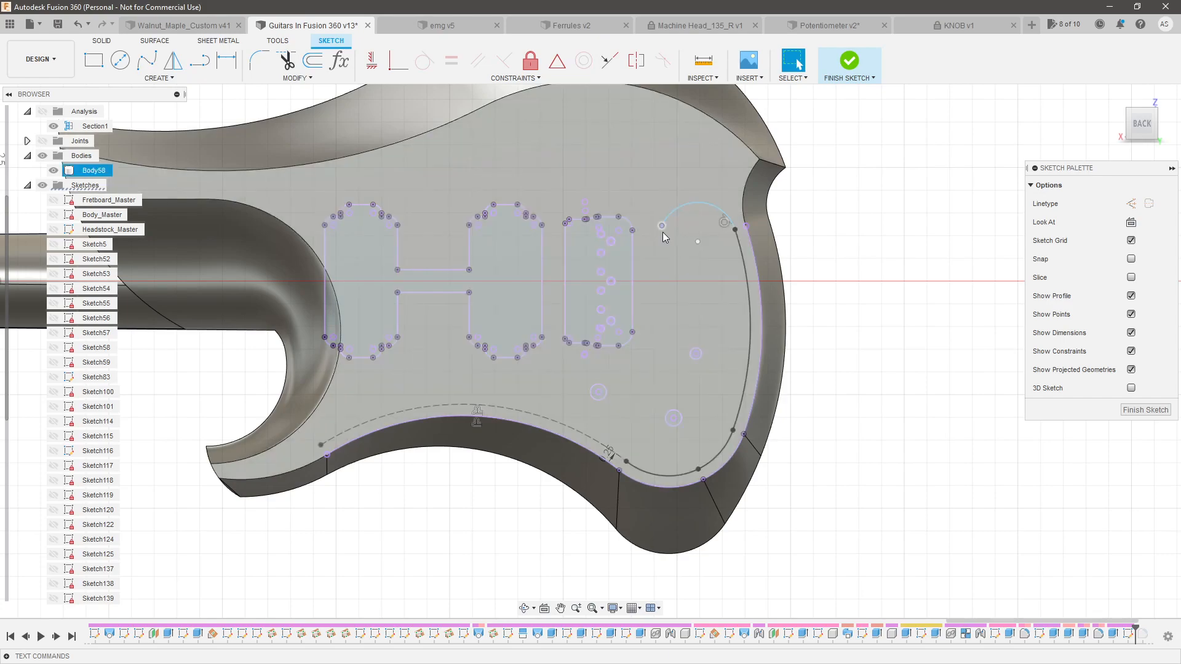
Draw a short line down from the arc's free end, parallel to the bridge's rear edge, and make it tangent to the arc
click(200, 61)
click(661, 225)
click(660, 272)
key(Escape)
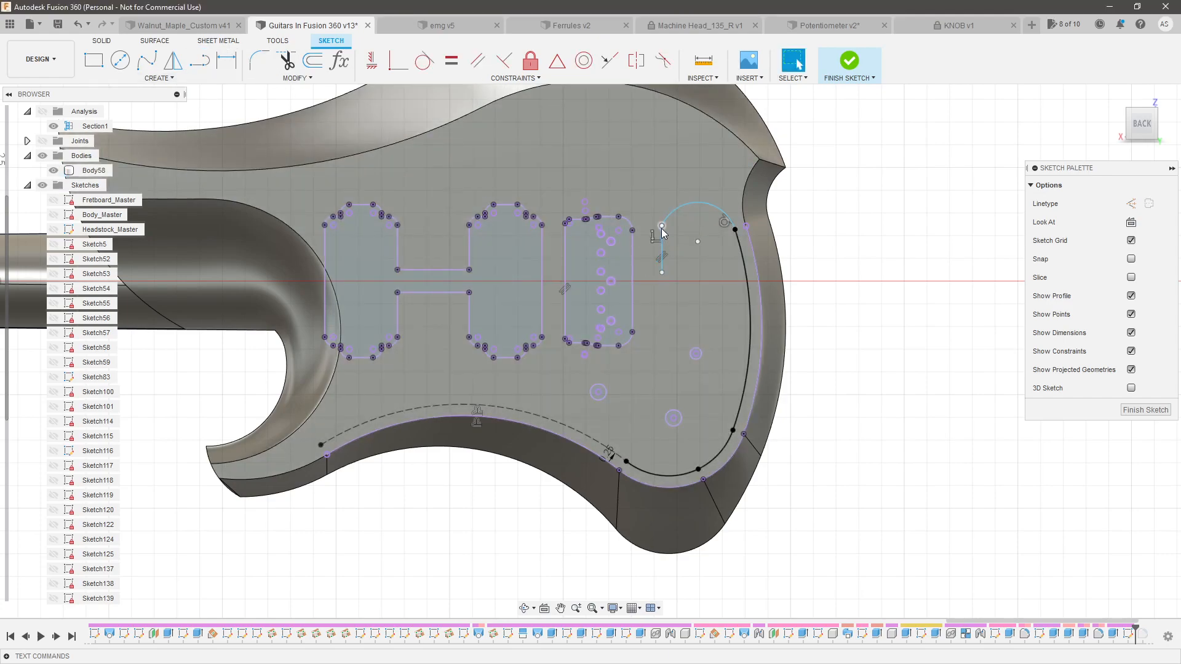
double_click(665, 212)
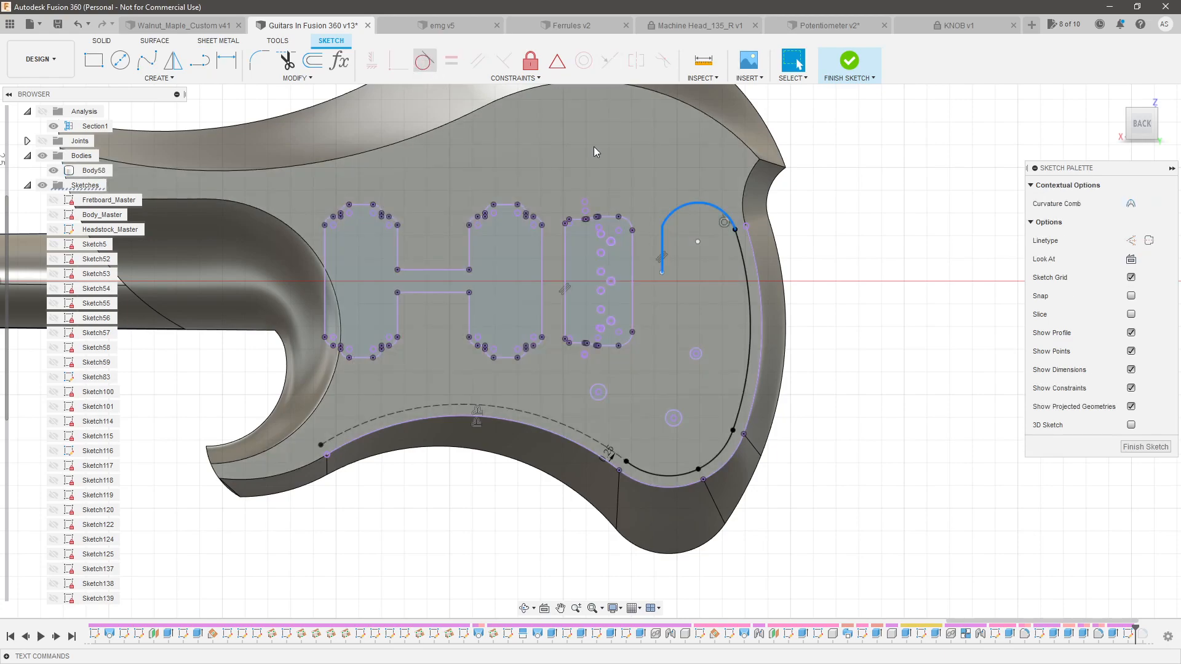
click(569, 135)
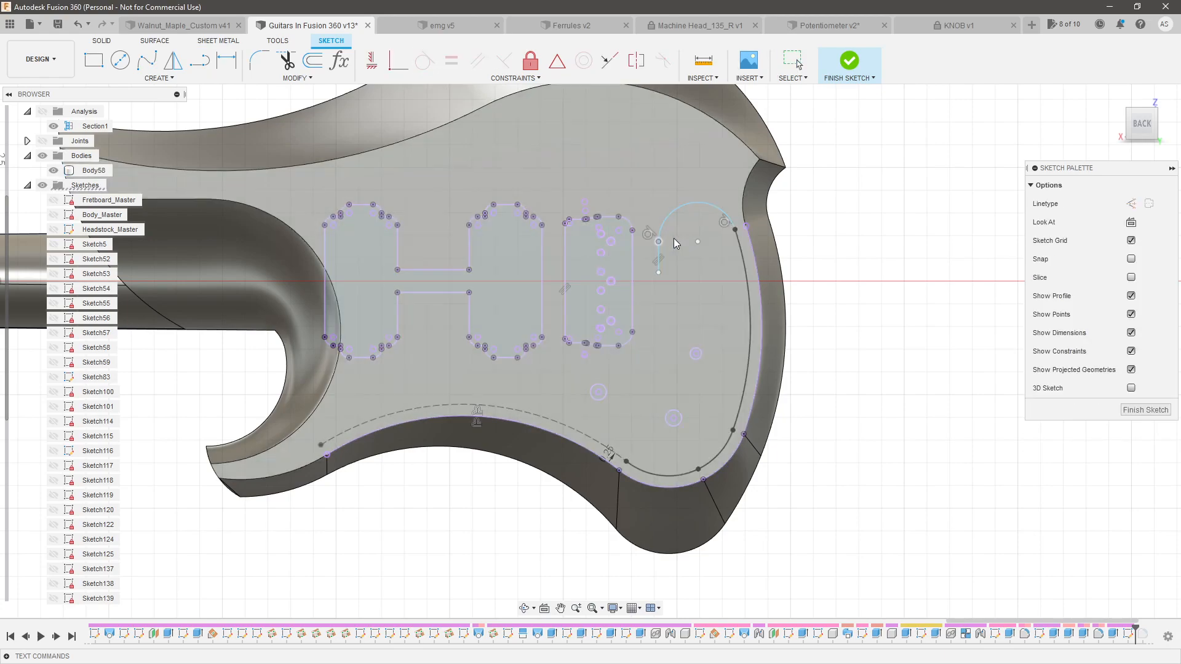
drag(658, 242, 633, 245)
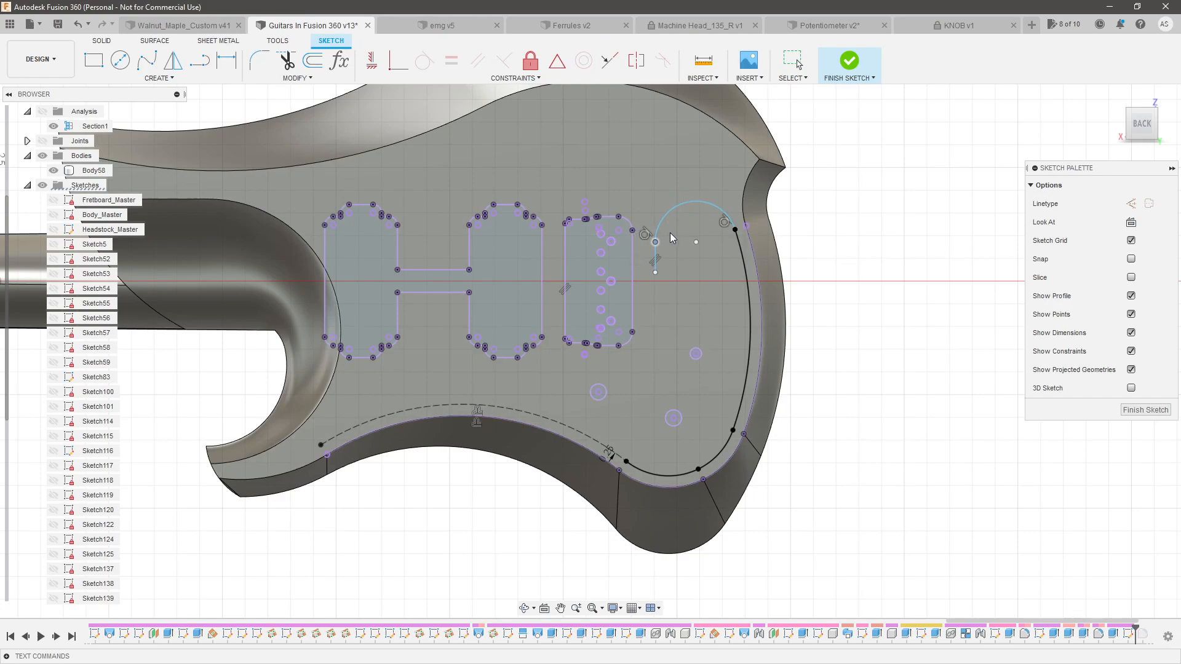
click(655, 259)
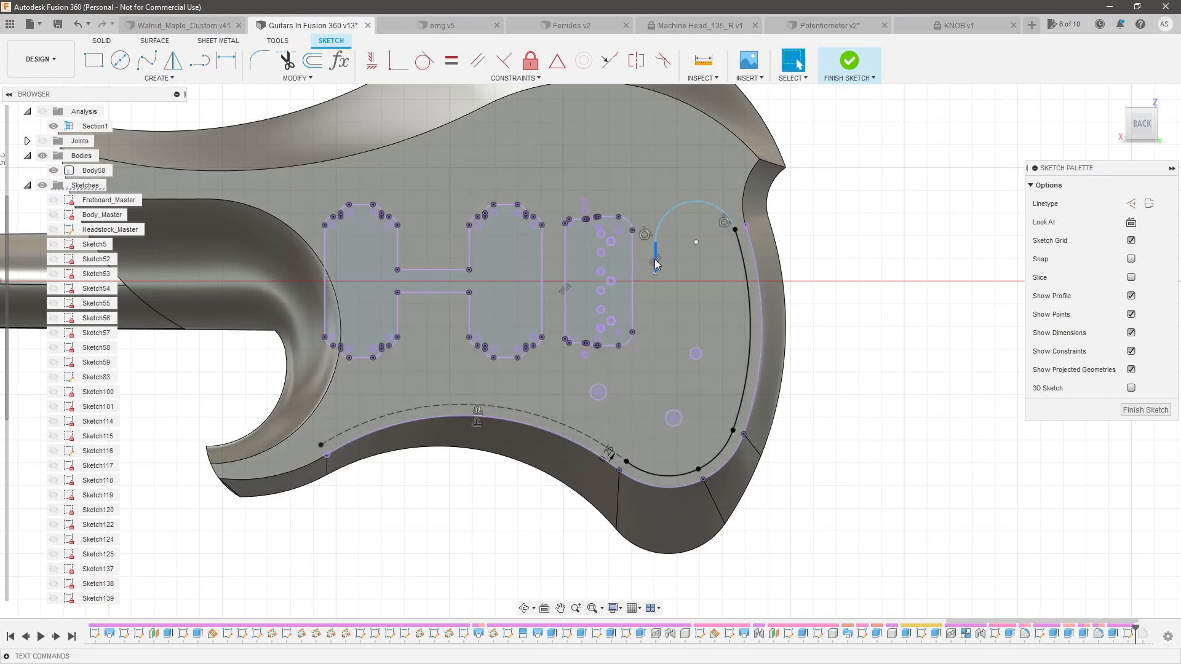
key(d)
click(638, 258)
key(Return)
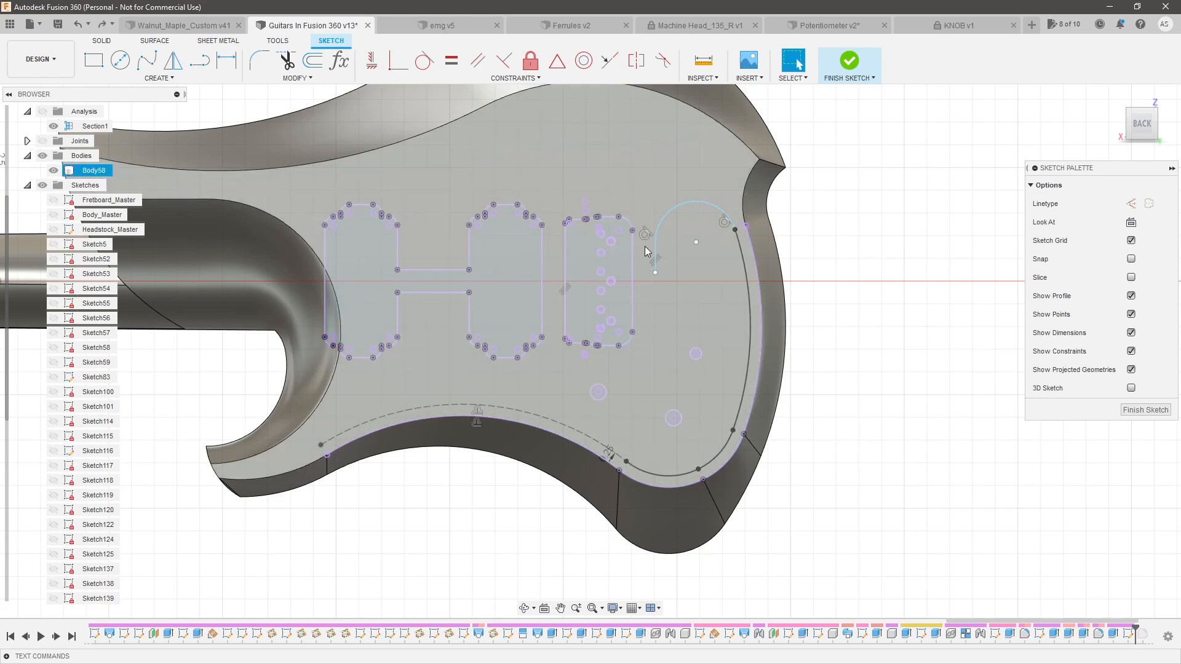
Dimension the vertical line 0.25 in from the bridge's rear edge and extend its lower end to the bridge's lower corner
scroll(643, 247, up, 3)
key(d)
click(660, 258)
click(629, 256)
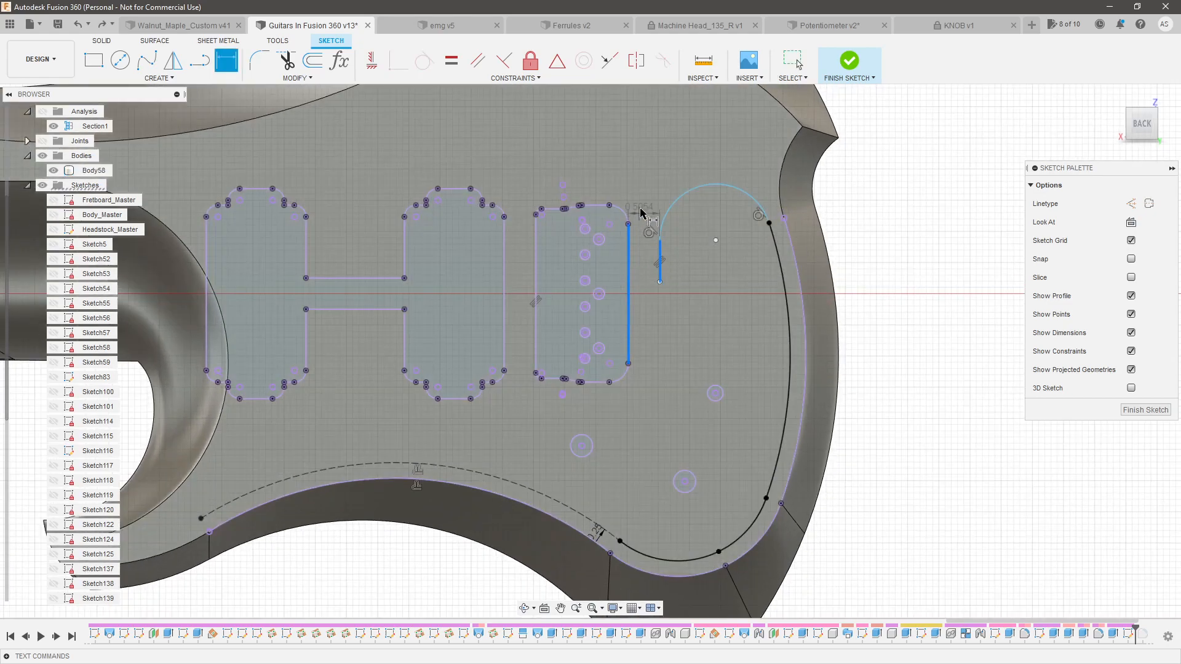
click(644, 205)
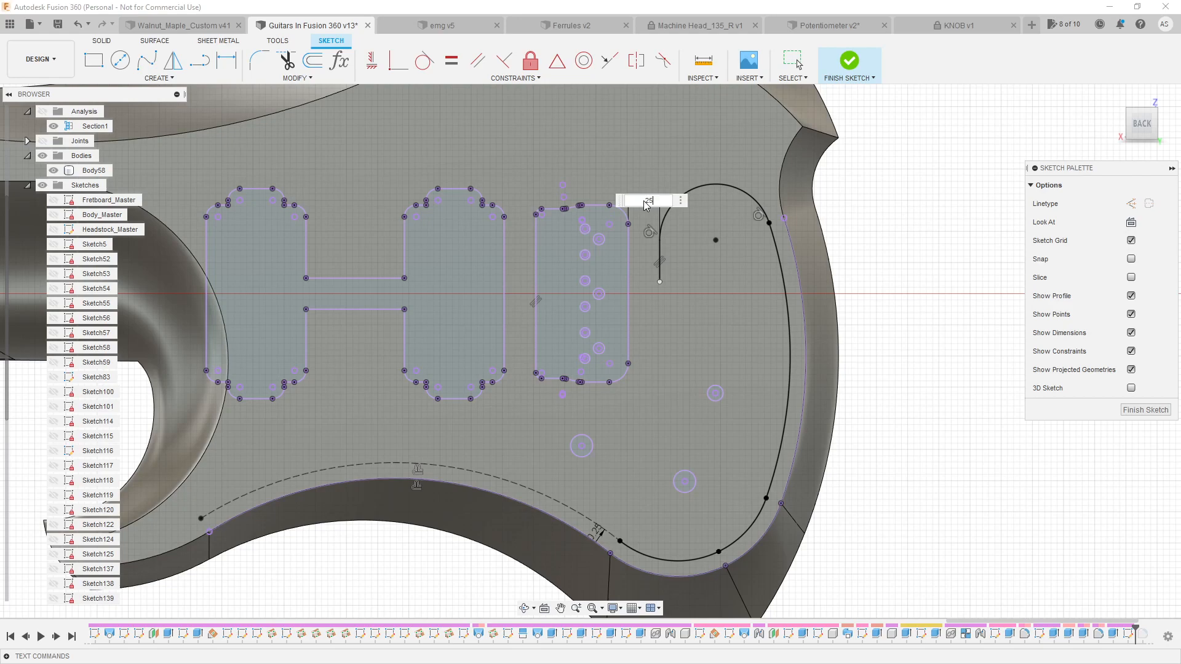
text(.25)
key(Return)
scroll(581, 188, down, 3)
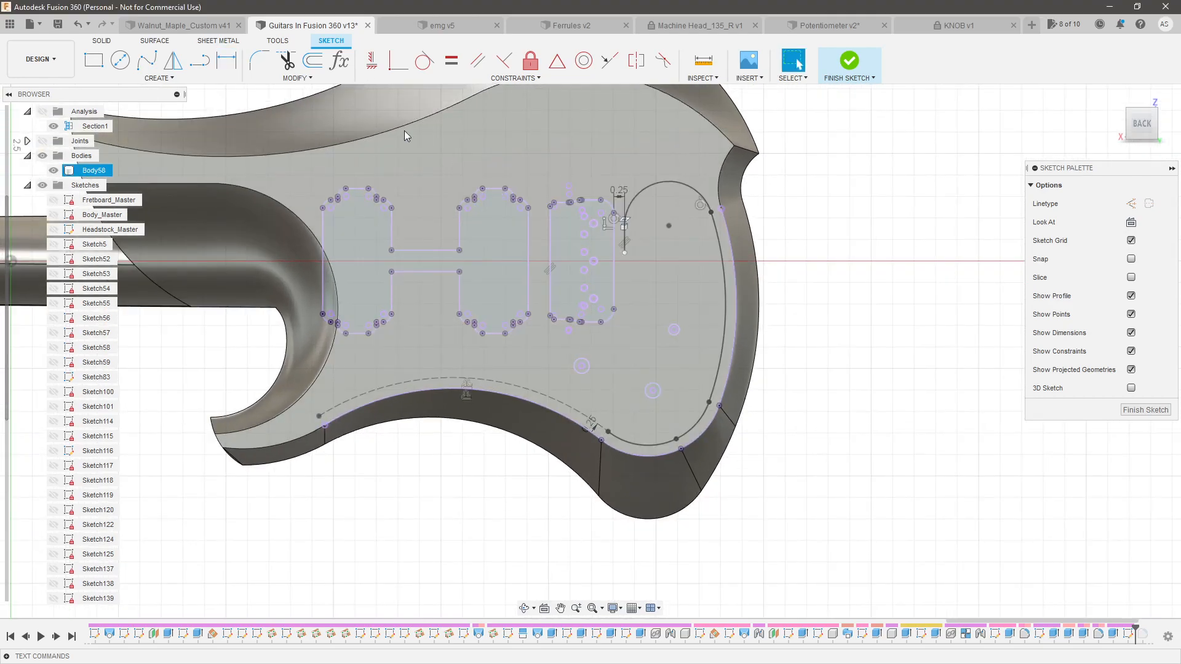
drag(624, 258, 625, 316)
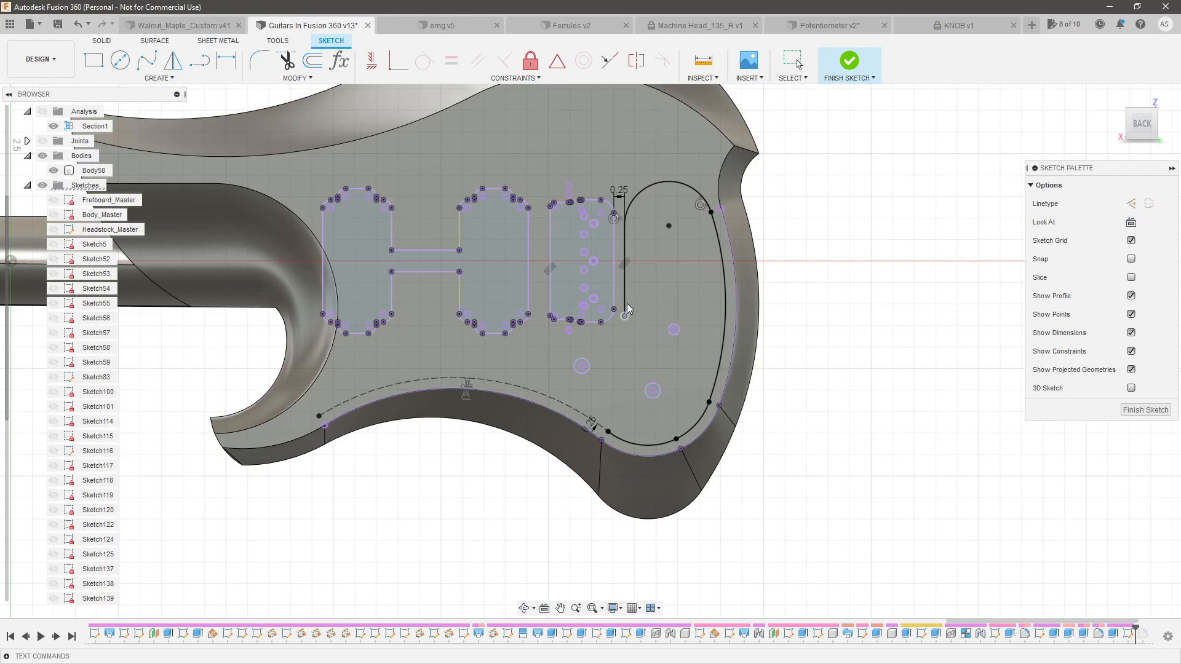
Draw a three-point arc from the vertical line's lower end curving around the bridge's lower rear corner
click(176, 79)
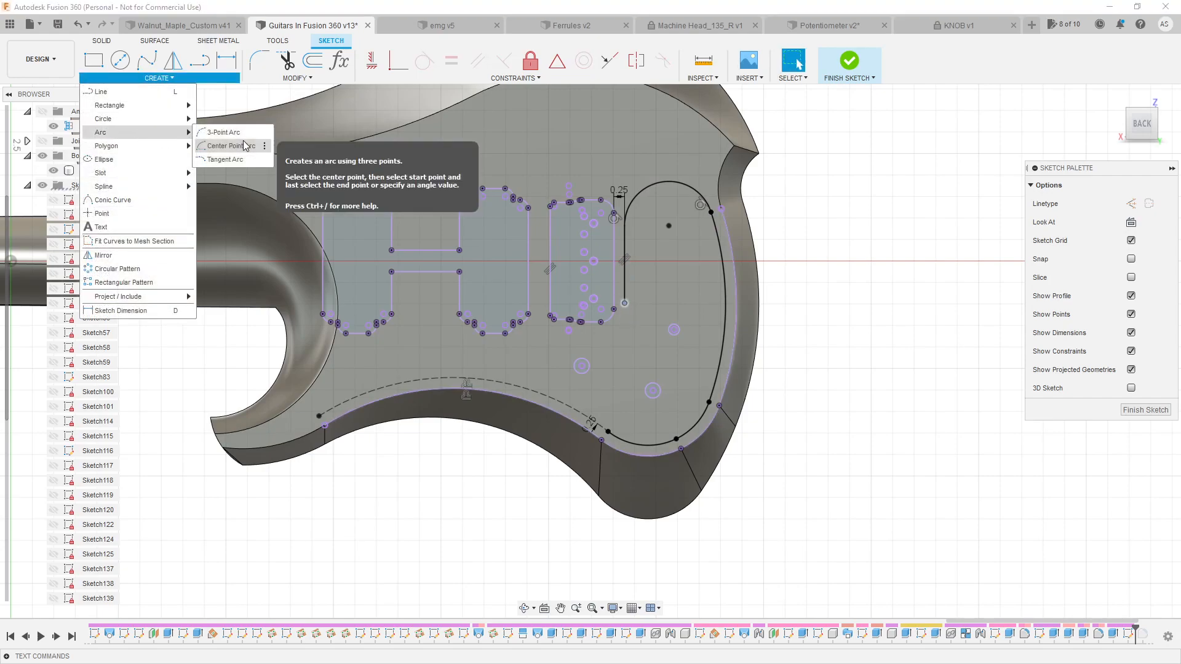
click(216, 143)
scroll(630, 313, up, 3)
click(636, 294)
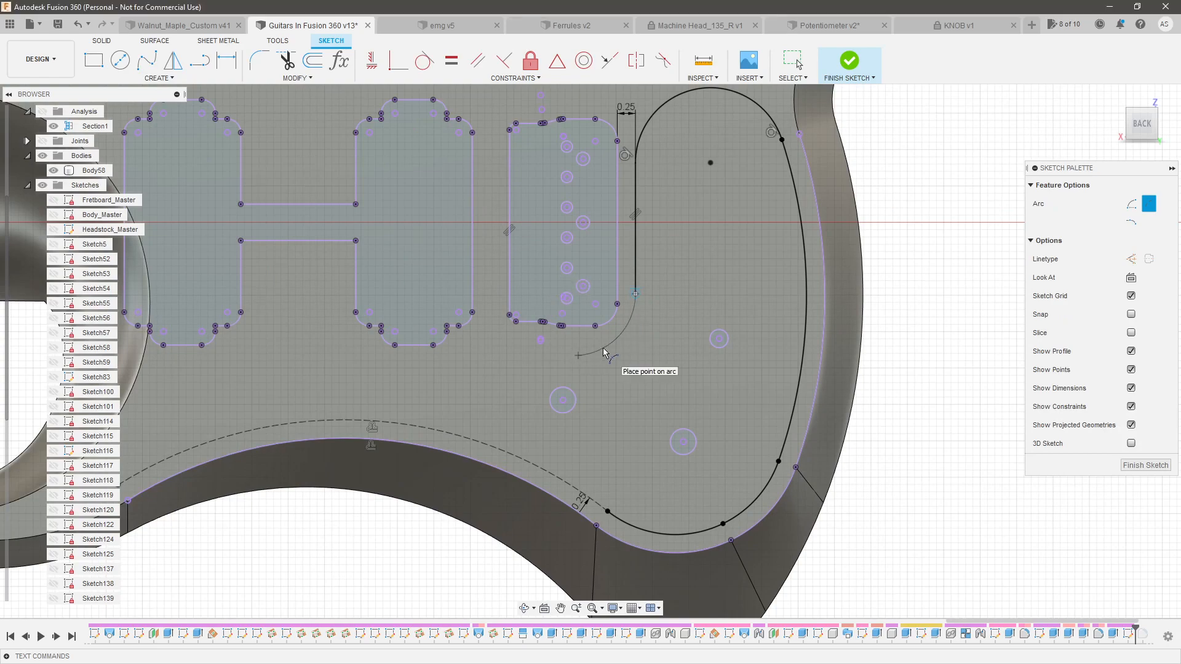
click(603, 348)
key(Escape)
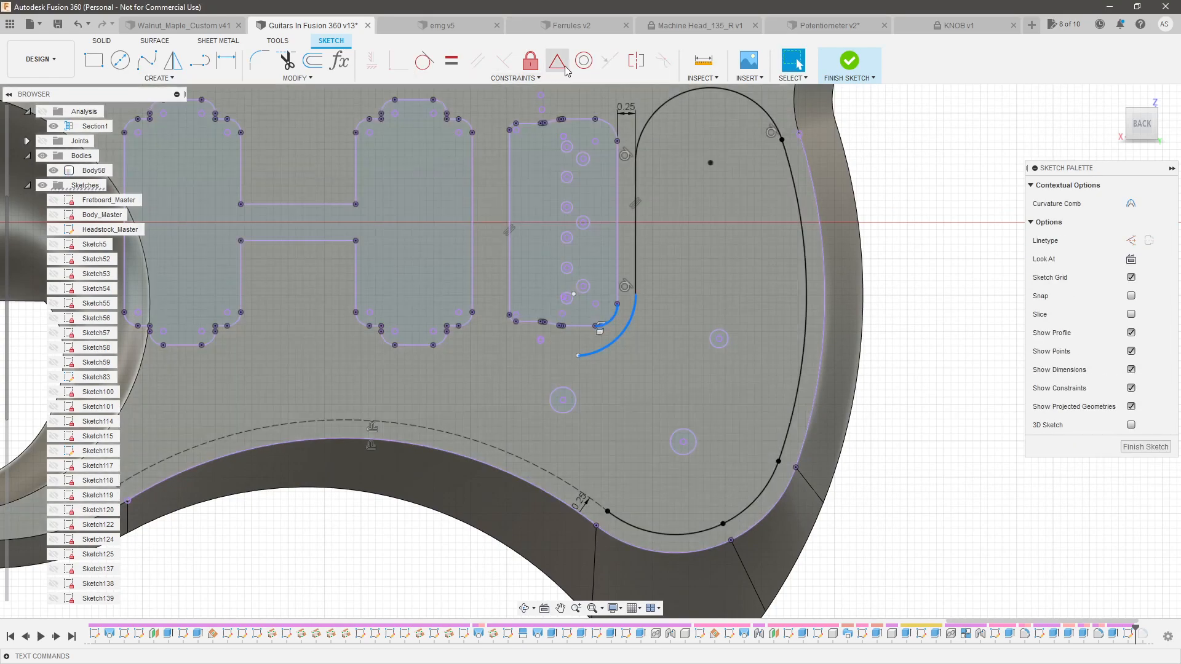
Make the new arc concentric with the bridge's rounded corner and adjust its free end below the bridge
click(583, 62)
key(Escape)
drag(597, 344, 577, 353)
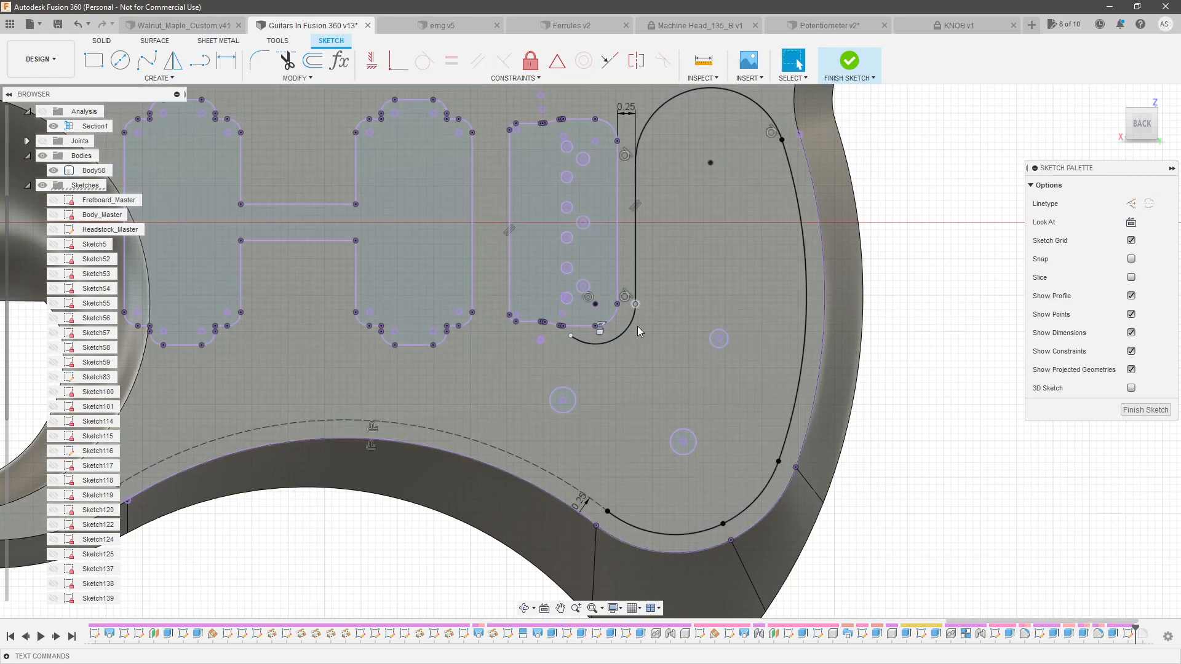
drag(570, 341, 586, 348)
Draw a horizontal line about 0.95 in long from the corner arc below the bridge and extend it toward the bridge's front corner
key(o)
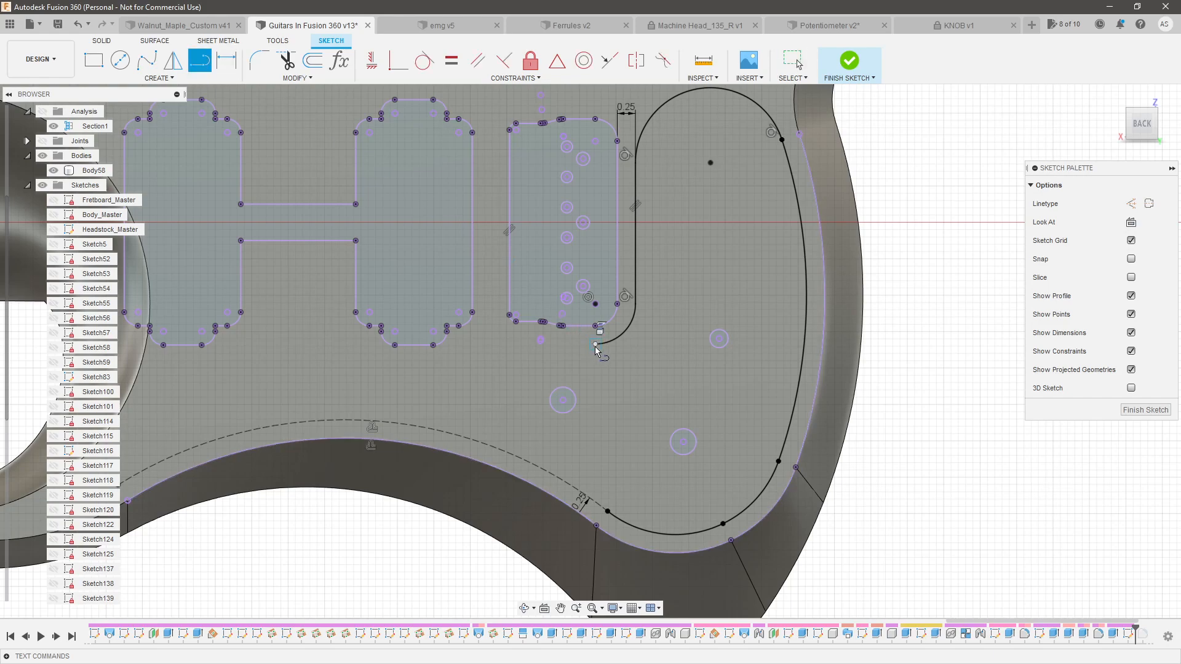
click(595, 345)
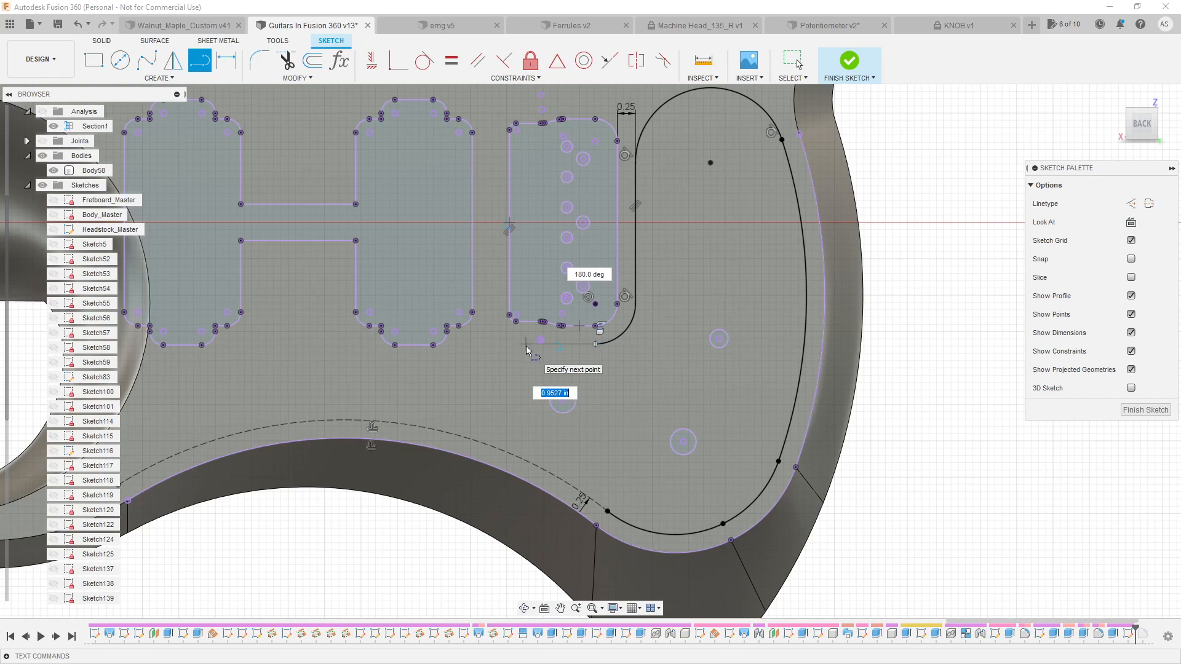
key(Return)
key(Escape)
drag(525, 345, 514, 348)
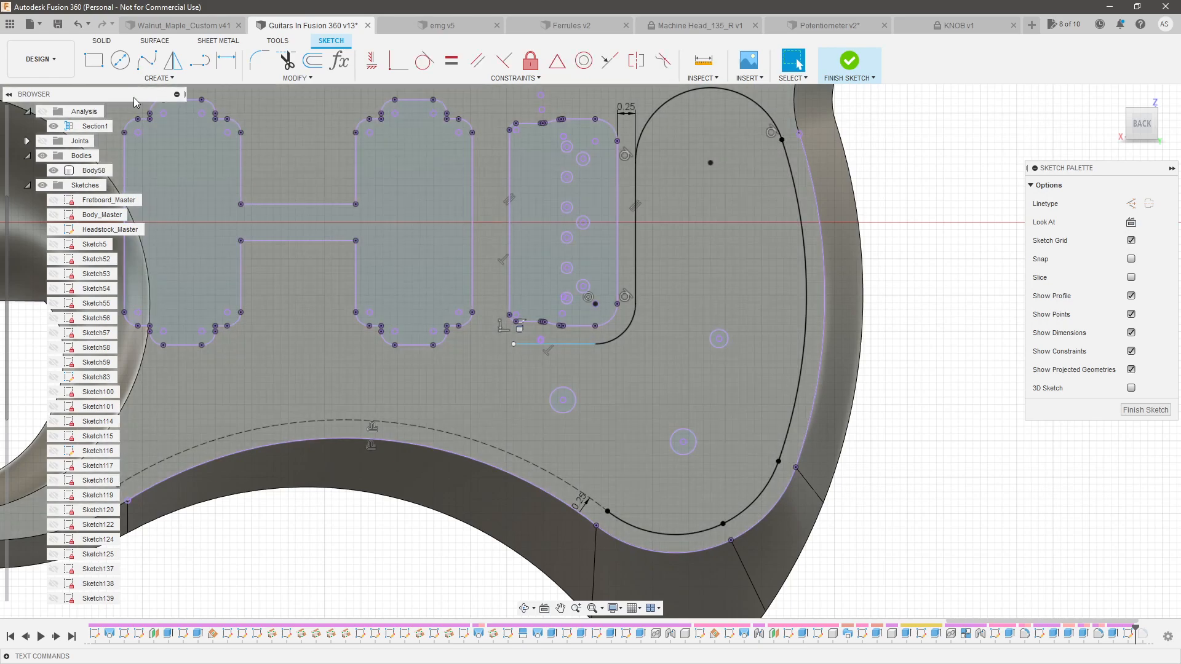
Draw a tangent three-point arc from the horizontal line's free end to the waist construction curve, and move their shared endpoint below the bridge's front corner
click(159, 78)
mouse_move(147, 132)
click(218, 133)
click(514, 344)
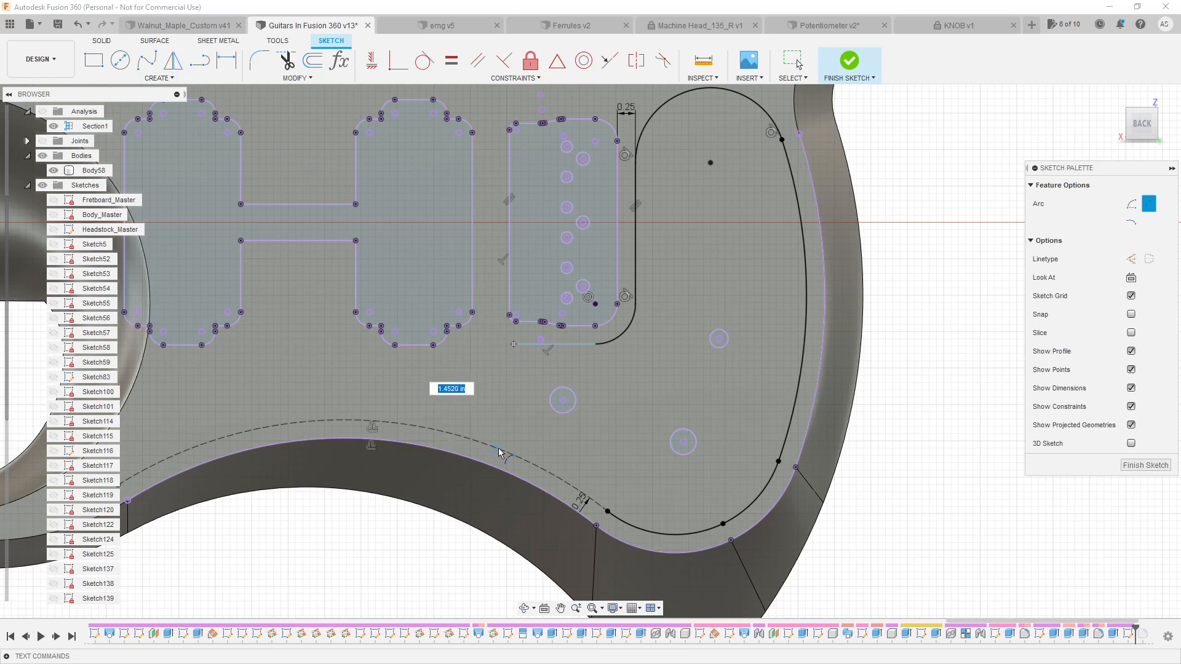
click(498, 449)
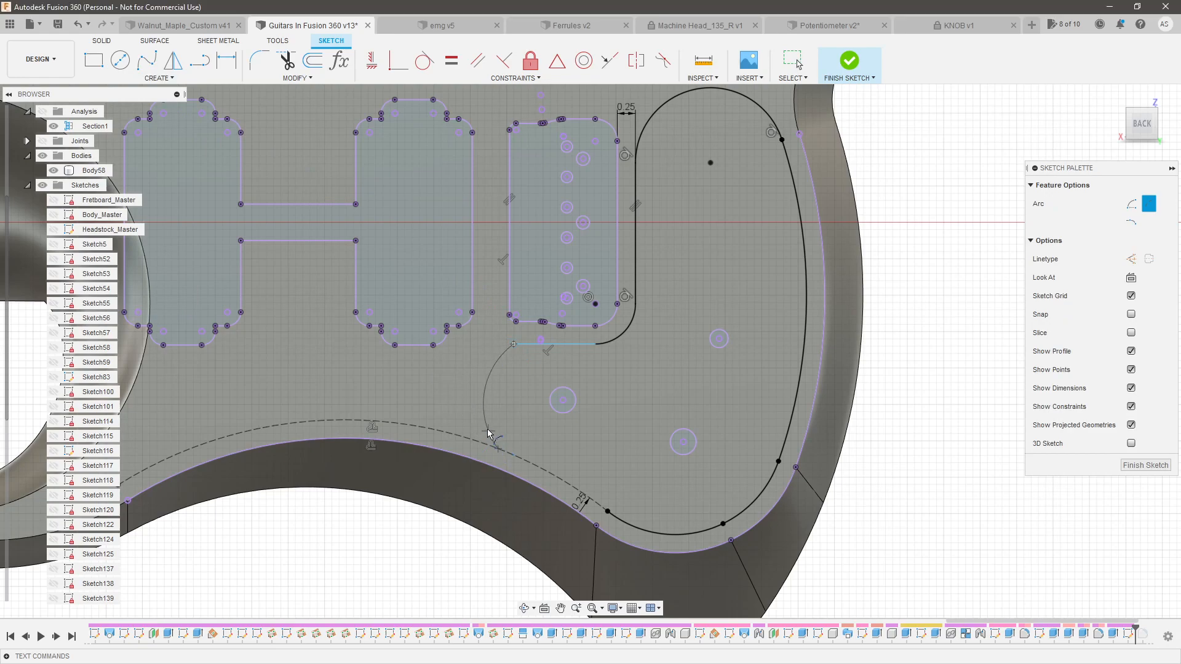
click(485, 381)
key(Escape)
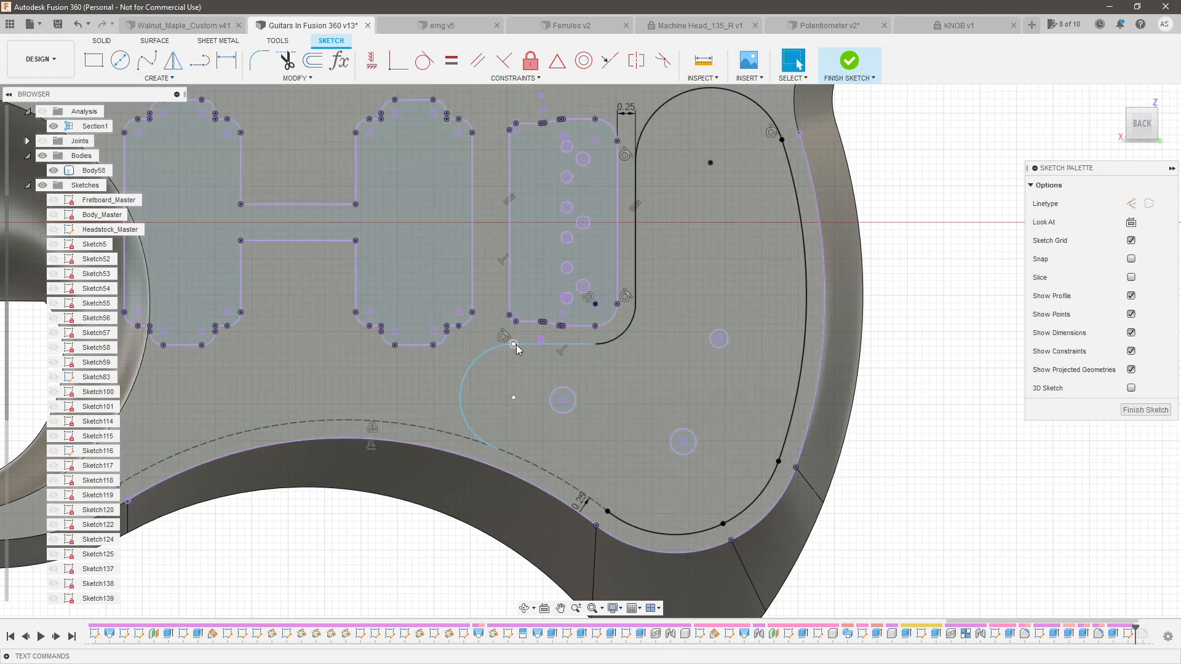
drag(510, 347, 509, 342)
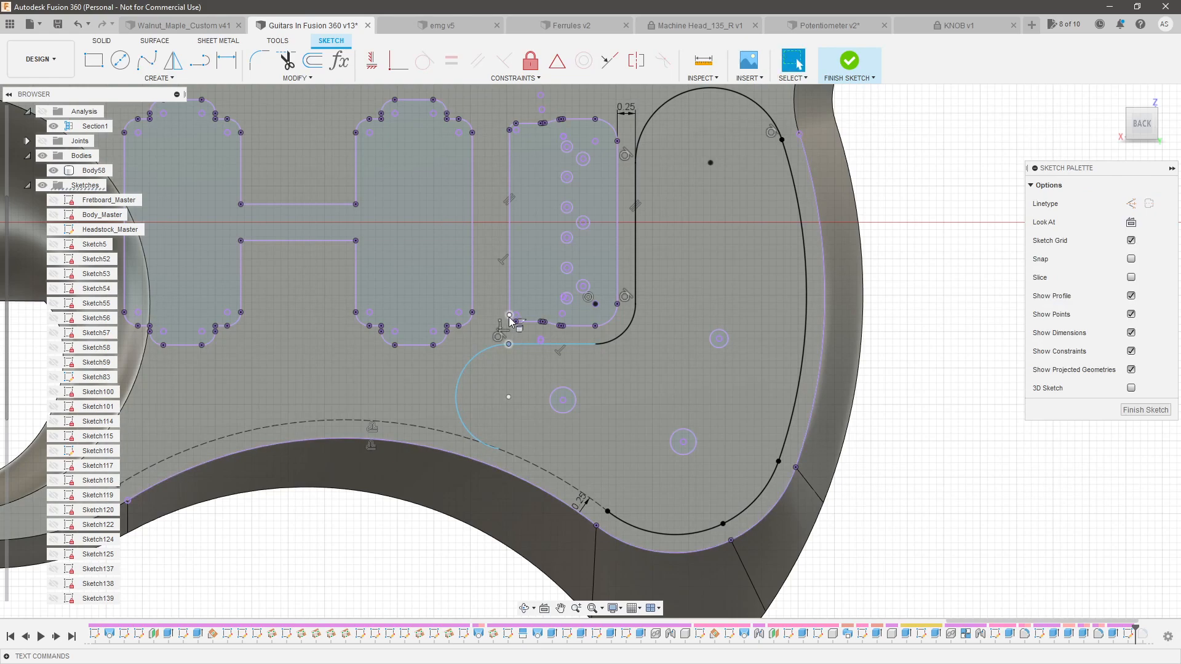
Align the endpoint shared by the horizontal line and the front arc vertically with the bridge's lower front corner point
shift+click(510, 316)
click(372, 61)
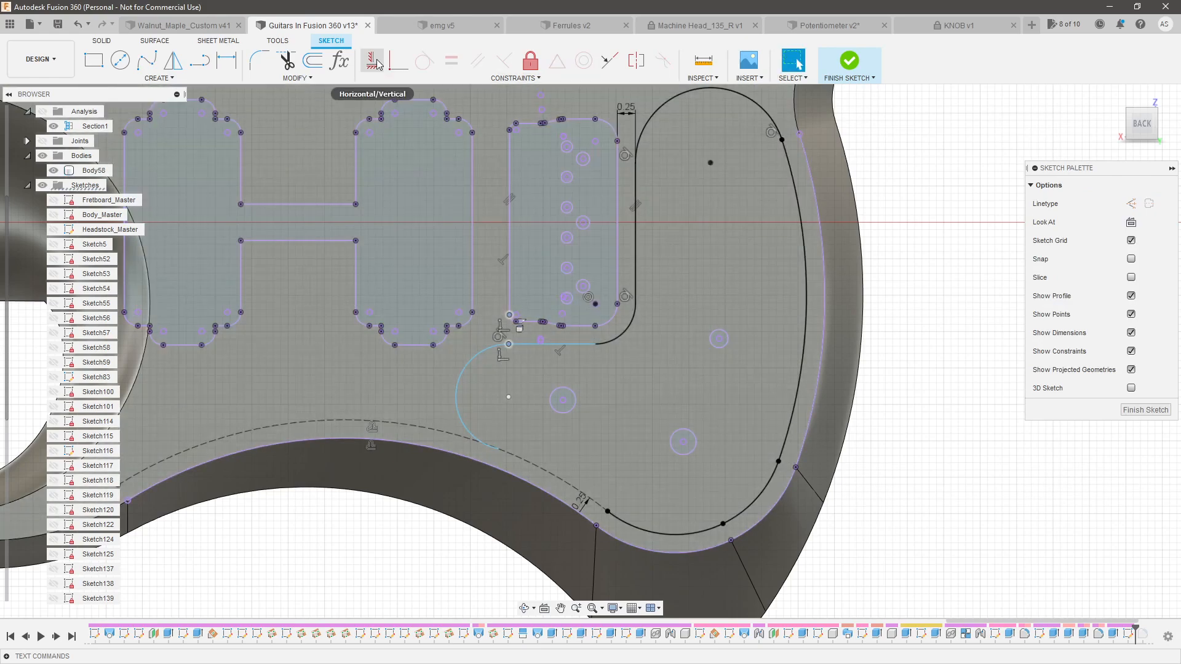
key(Escape)
Make the horizontal line below the bridge tangent to the arc around the bridge's lower rear corner
drag(595, 344, 562, 349)
click(557, 337)
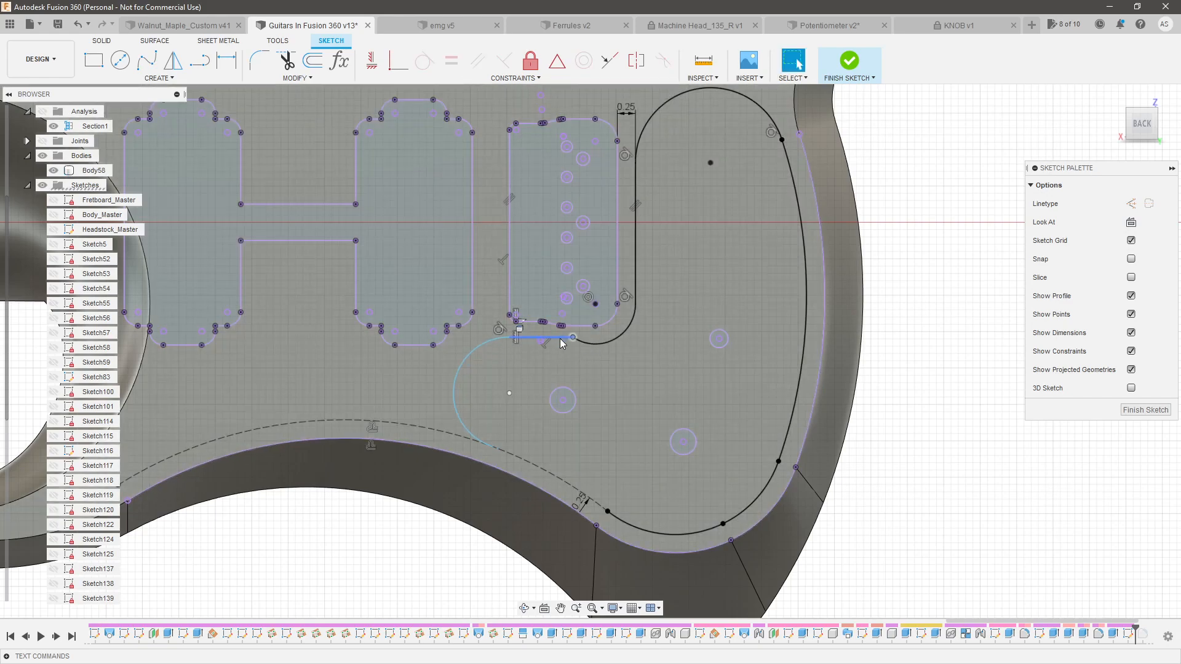
shift+click(622, 334)
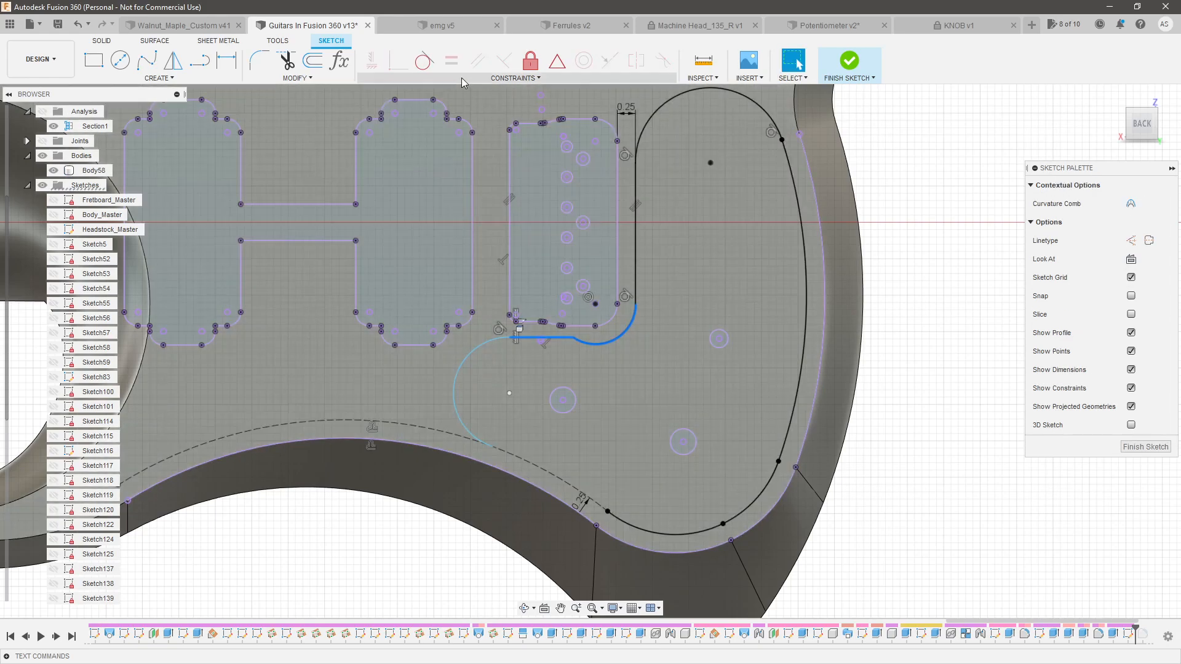
click(420, 62)
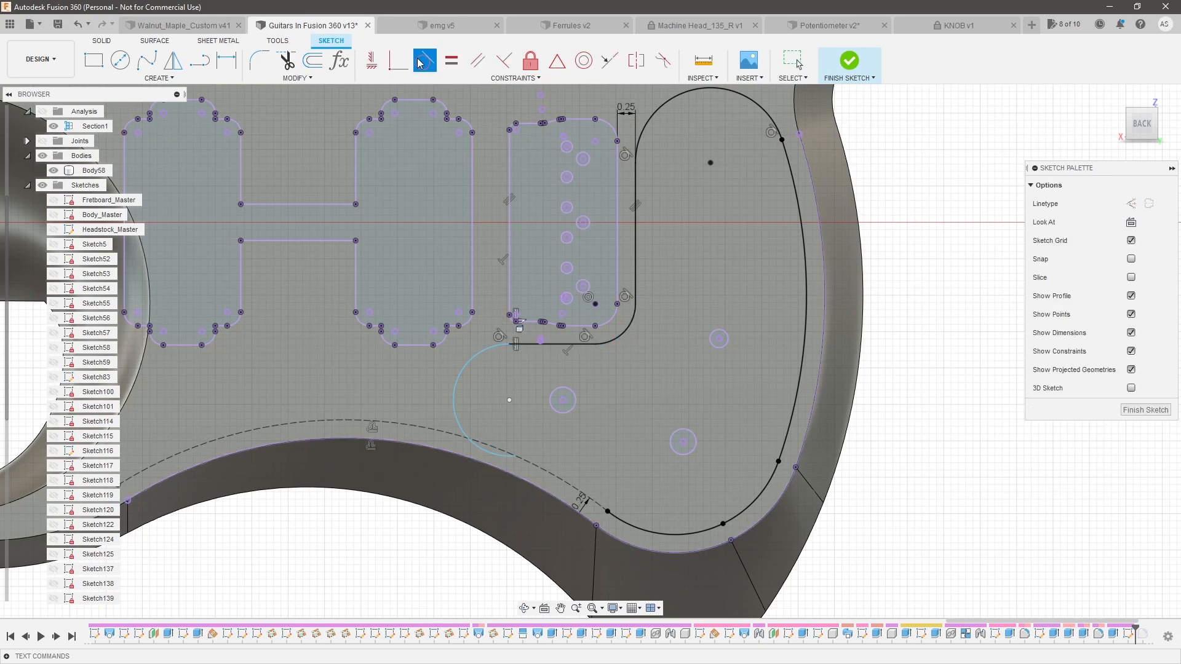
key(Escape)
Move the front arc's lower end along the waist construction curve so the arc stops where it first meets the curve
click(485, 429)
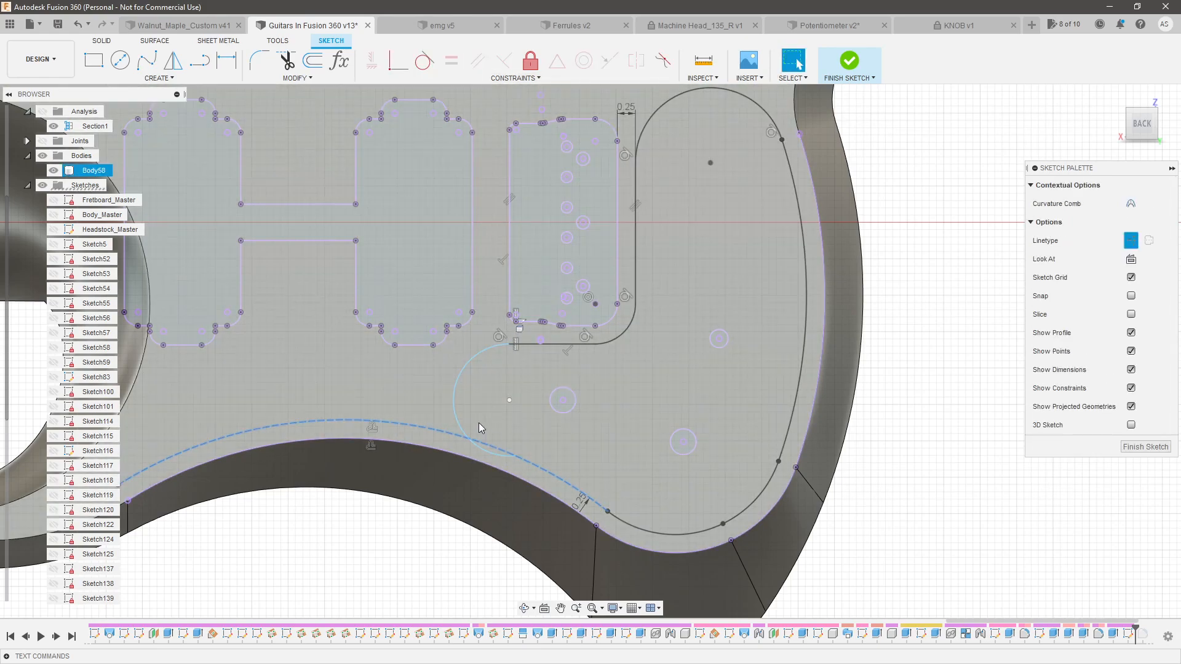
click(456, 403)
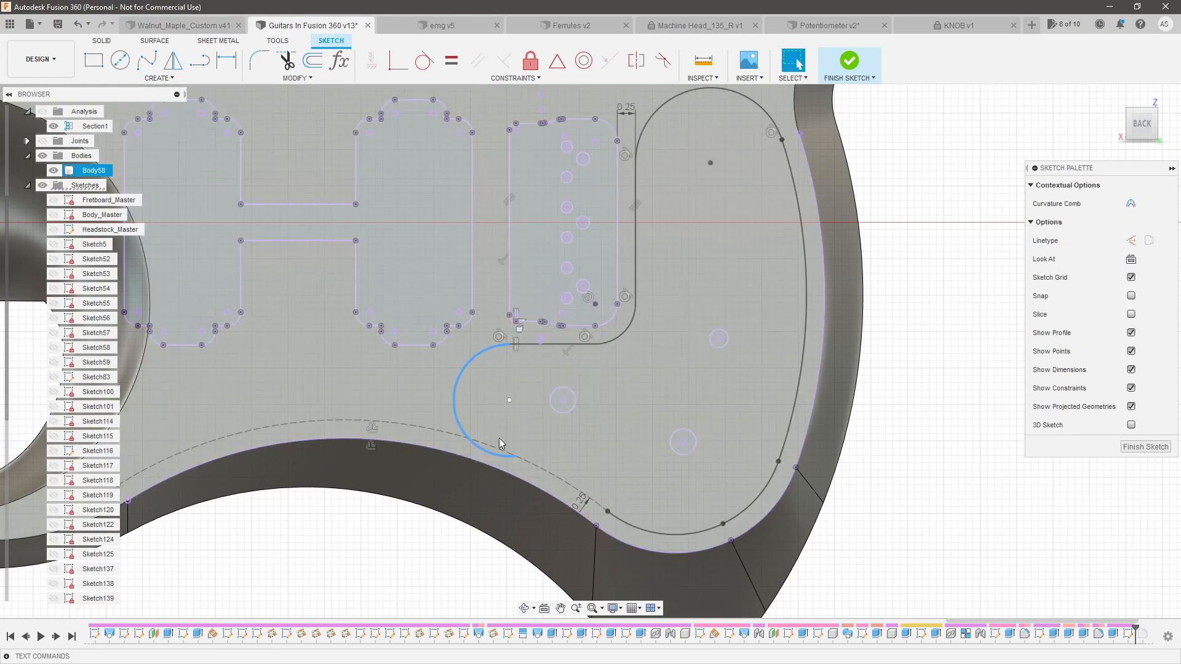
drag(499, 439, 505, 461)
click(487, 446)
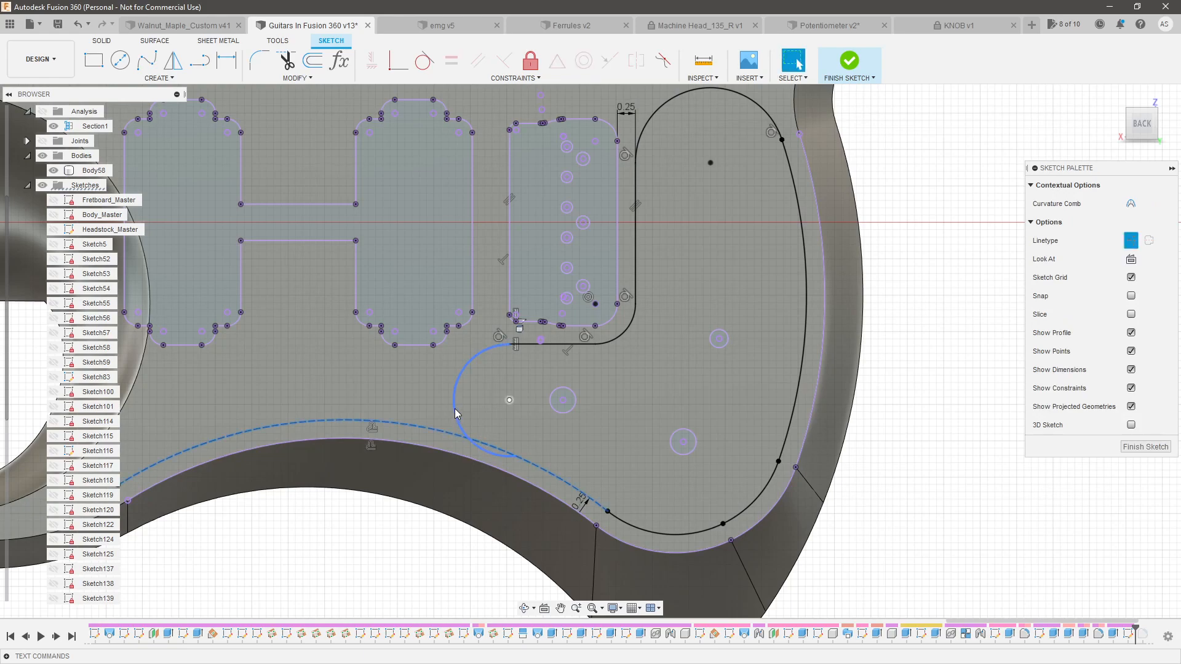
click(515, 458)
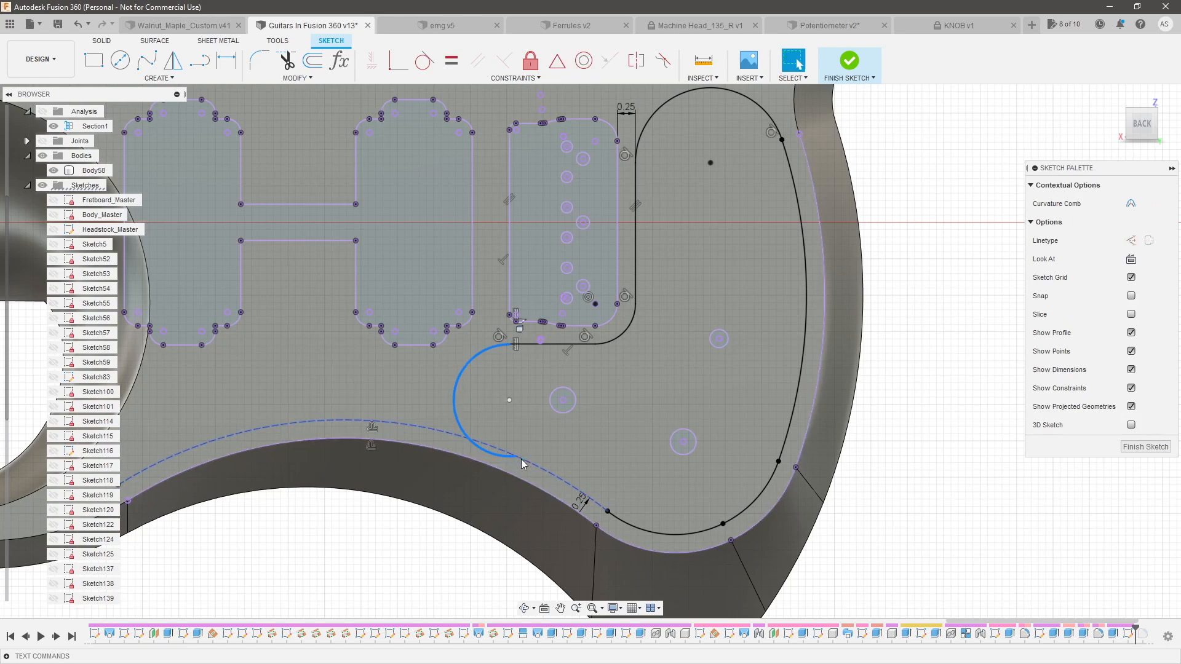
drag(521, 464, 463, 425)
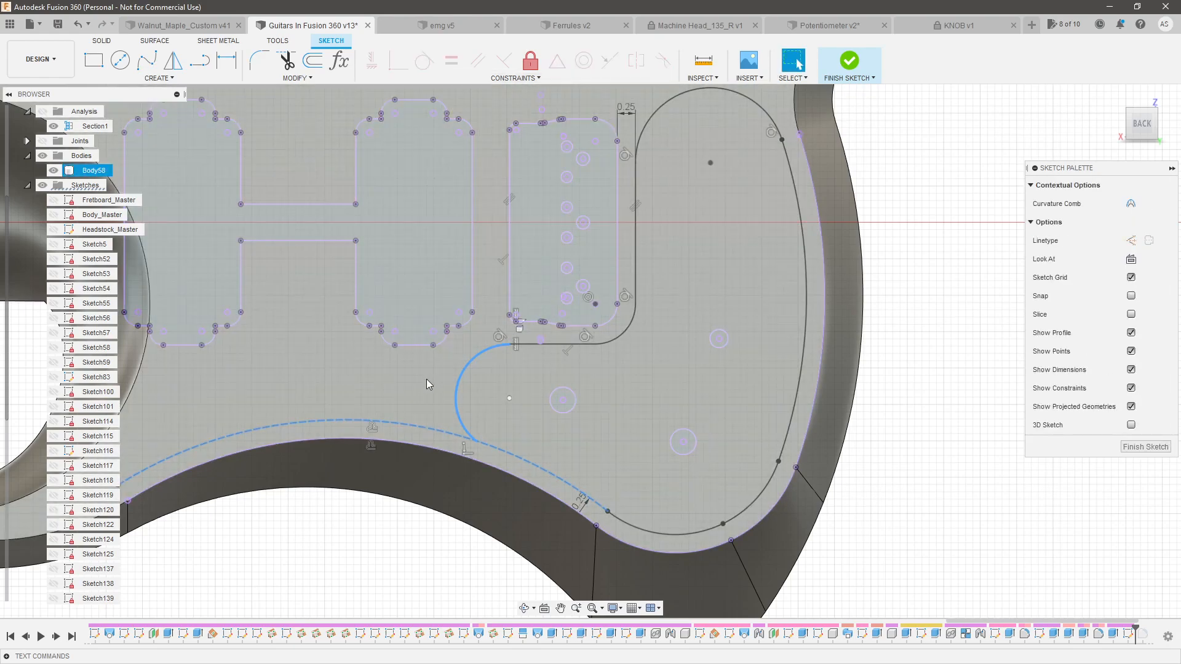
click(421, 397)
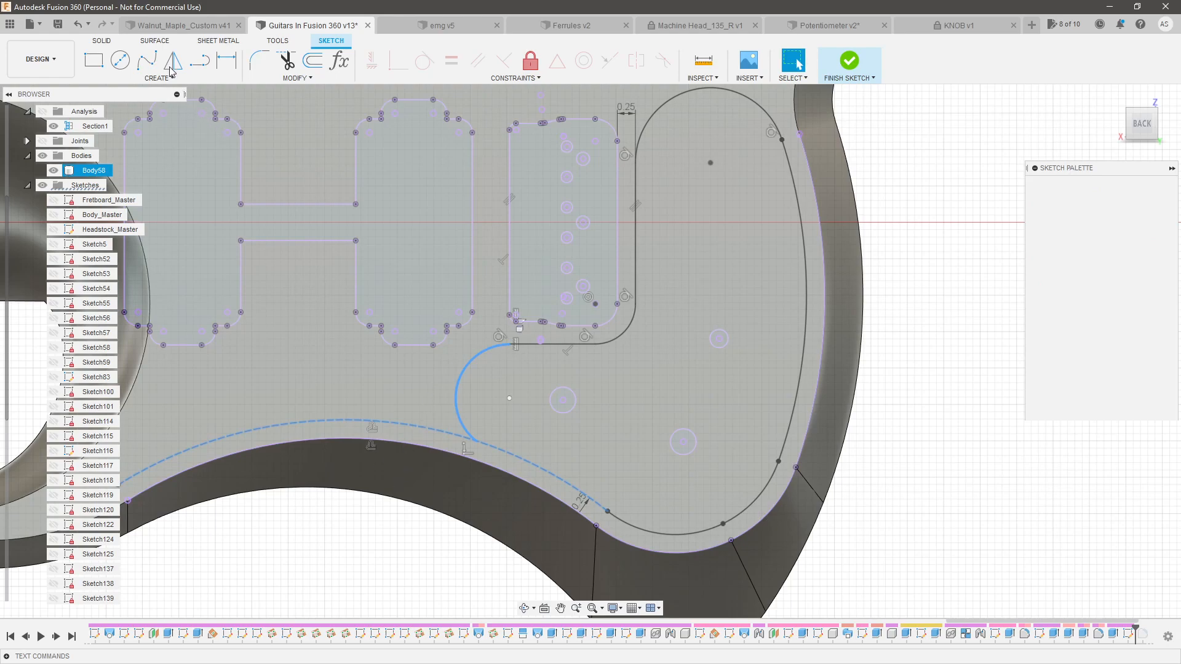
Draw a short line from the front arc's lower end toward the rear of the waist curve and make it tangent to the arc
click(207, 61)
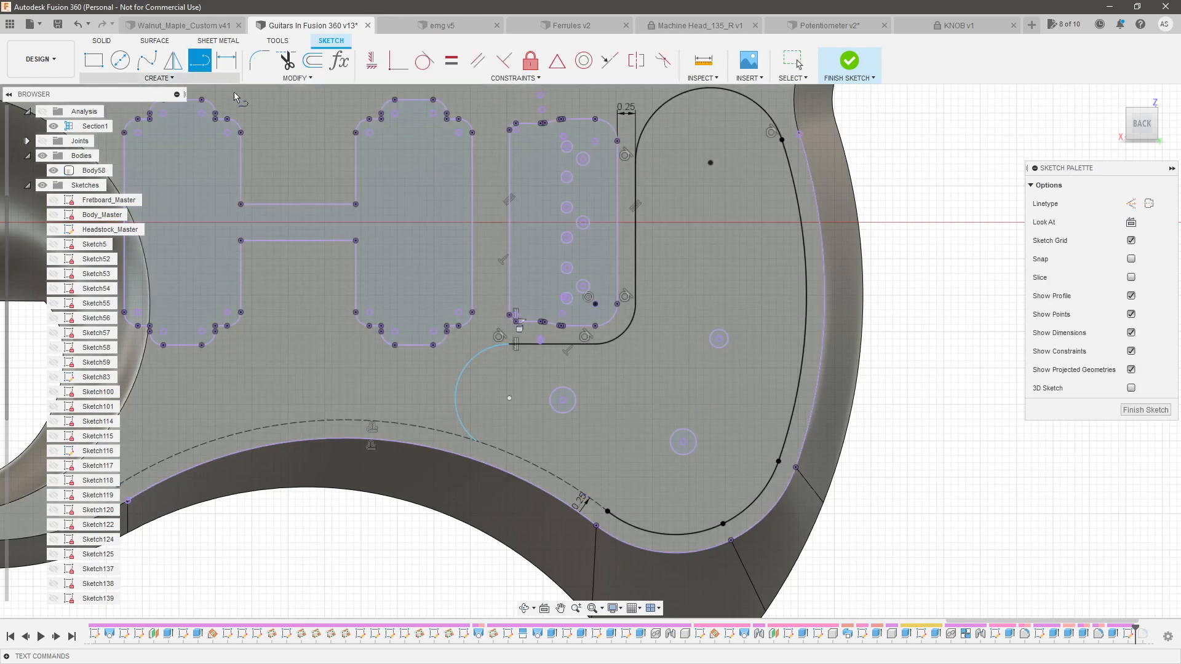
click(475, 440)
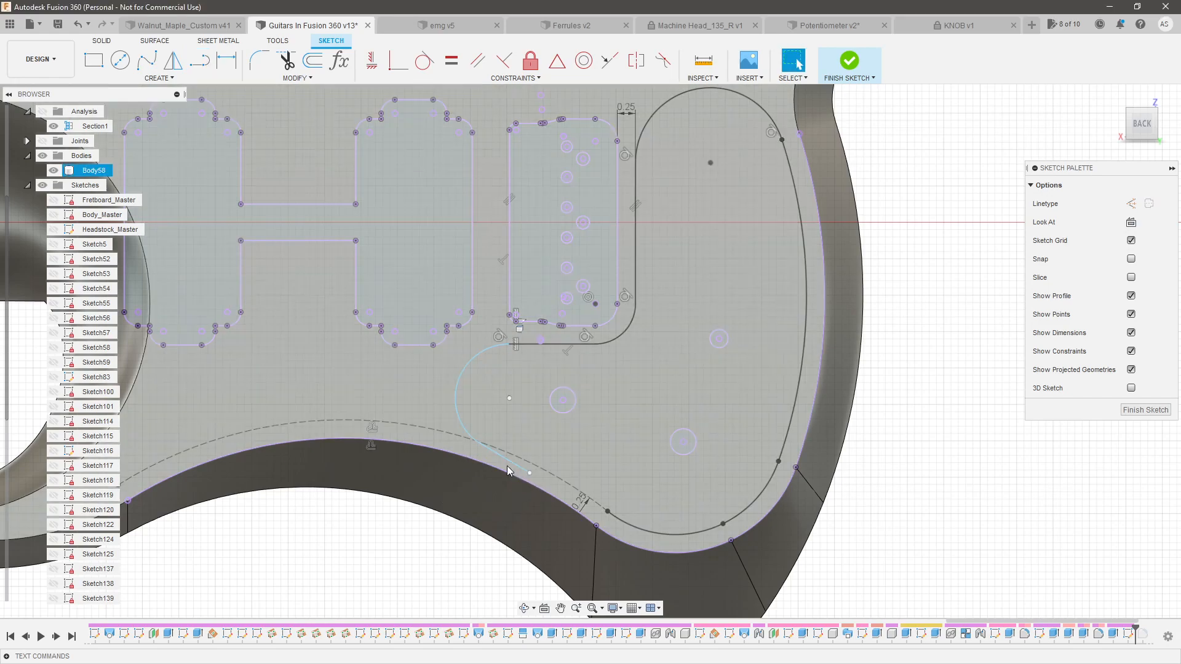
click(530, 474)
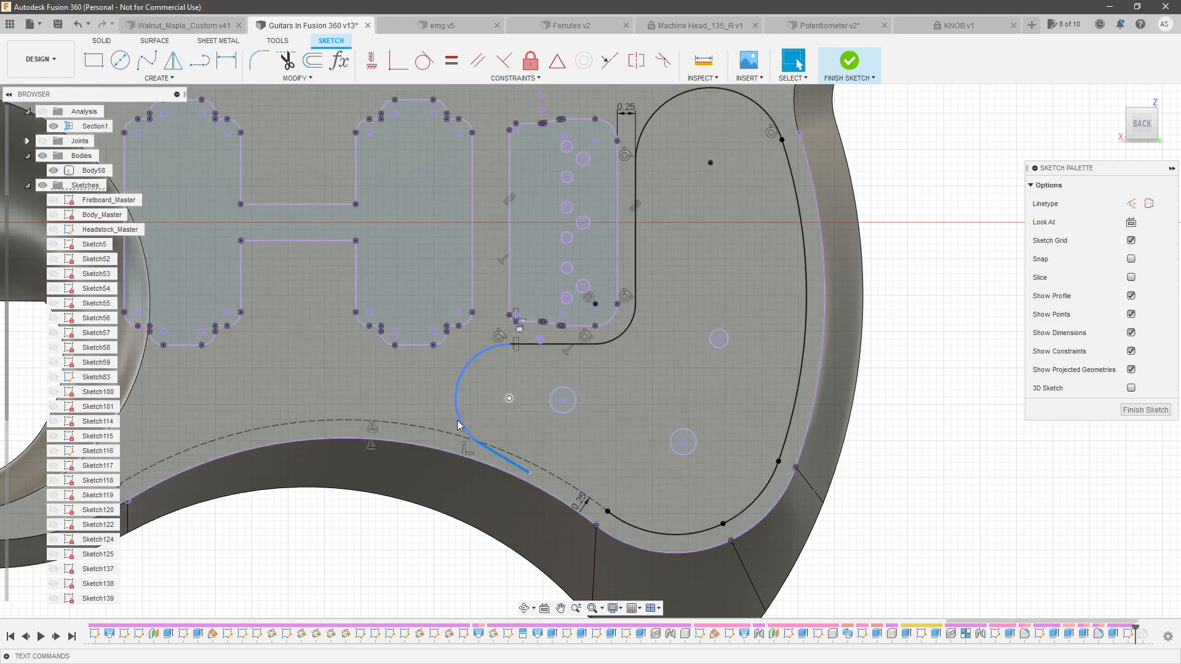
key(Escape)
click(424, 64)
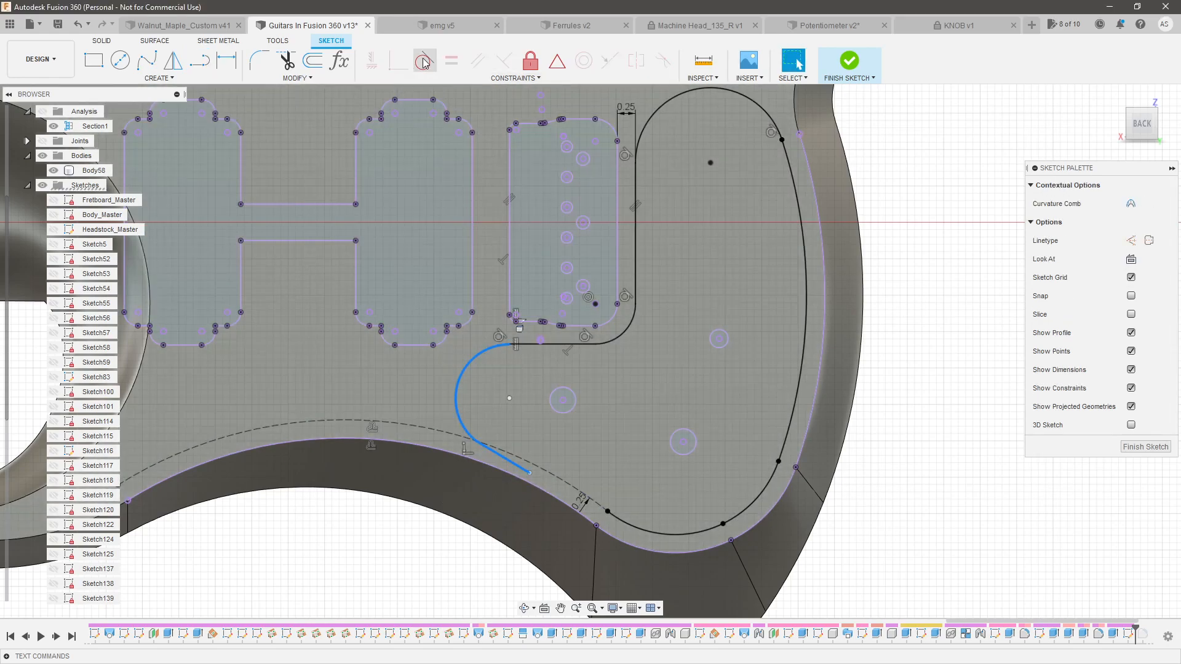
Convert the short tangent line at the front arc's lower end to a construction line
key(Escape)
click(500, 462)
key(x)
key(Escape)
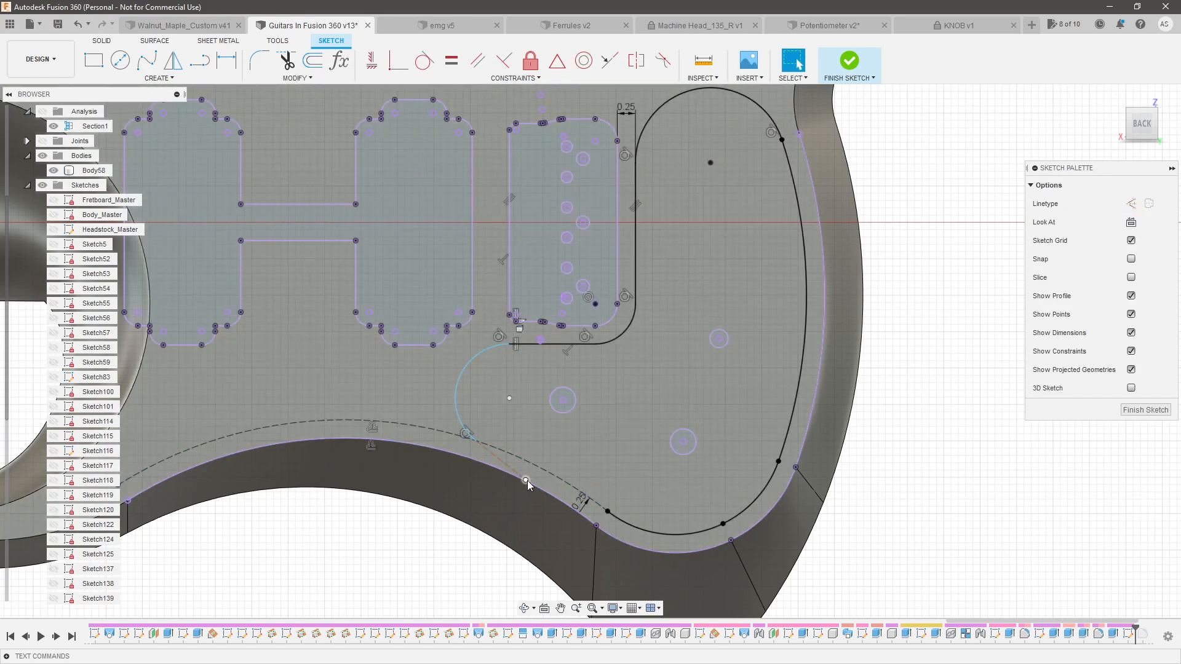
Reposition the construction line's free end and try to make the line tangent to the waist construction curve
drag(529, 481, 535, 470)
click(533, 463)
key(Escape)
click(536, 456)
key(Escape)
scroll(532, 460, up, 3)
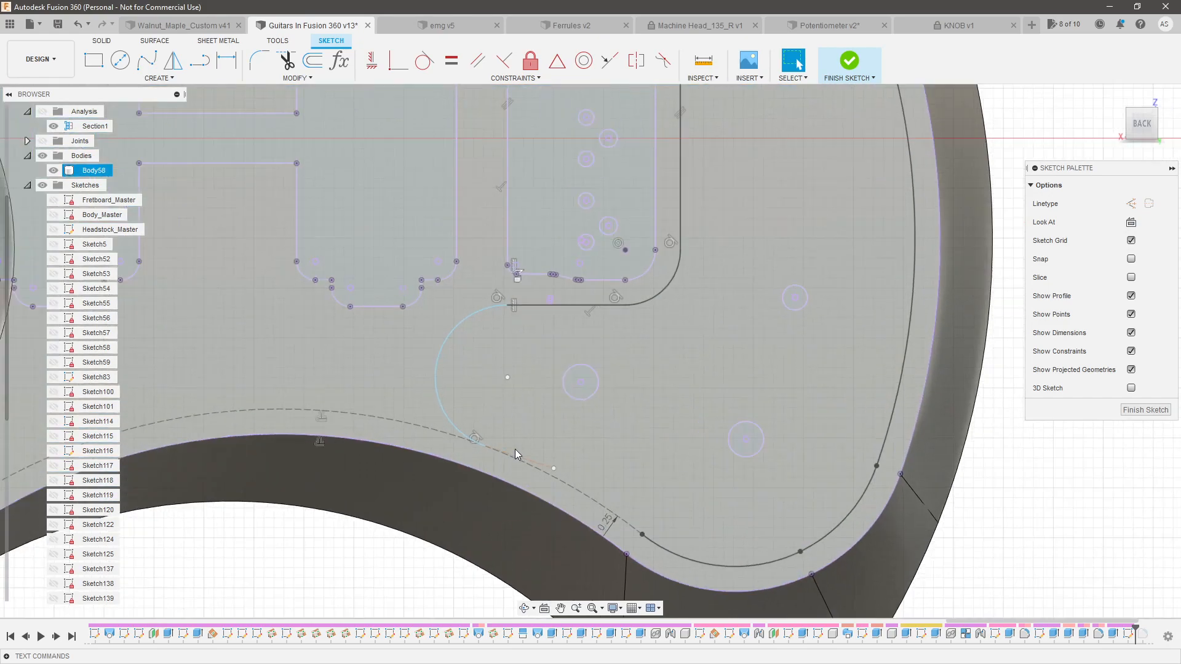
click(531, 463)
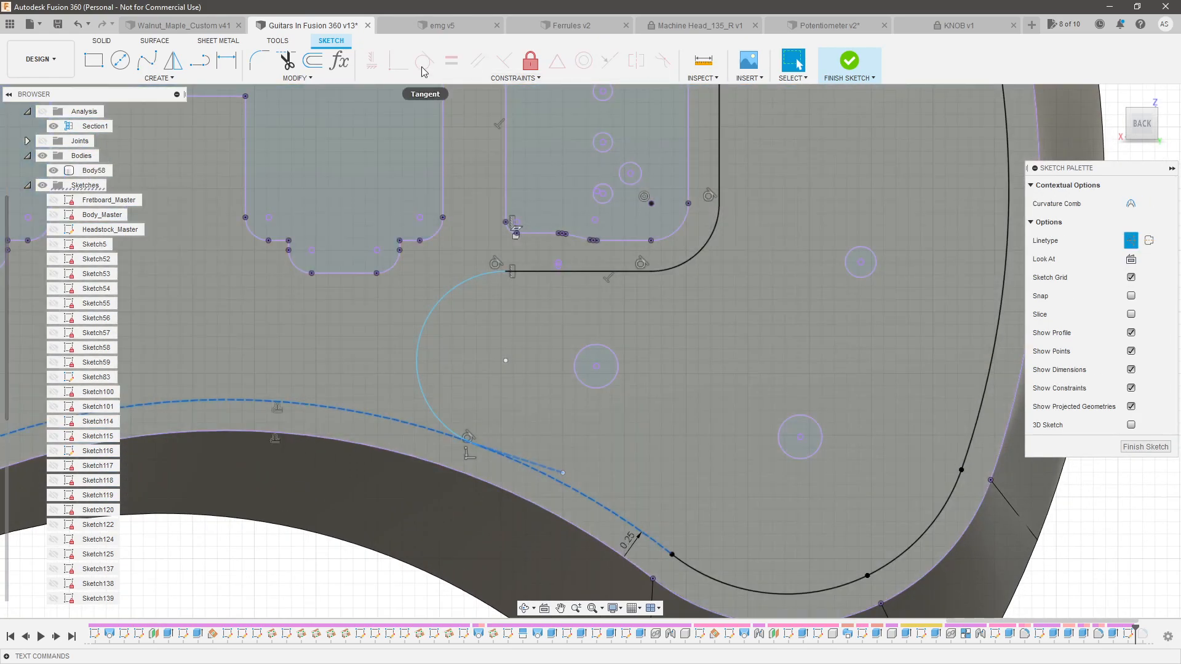
scroll(463, 325, down, 2)
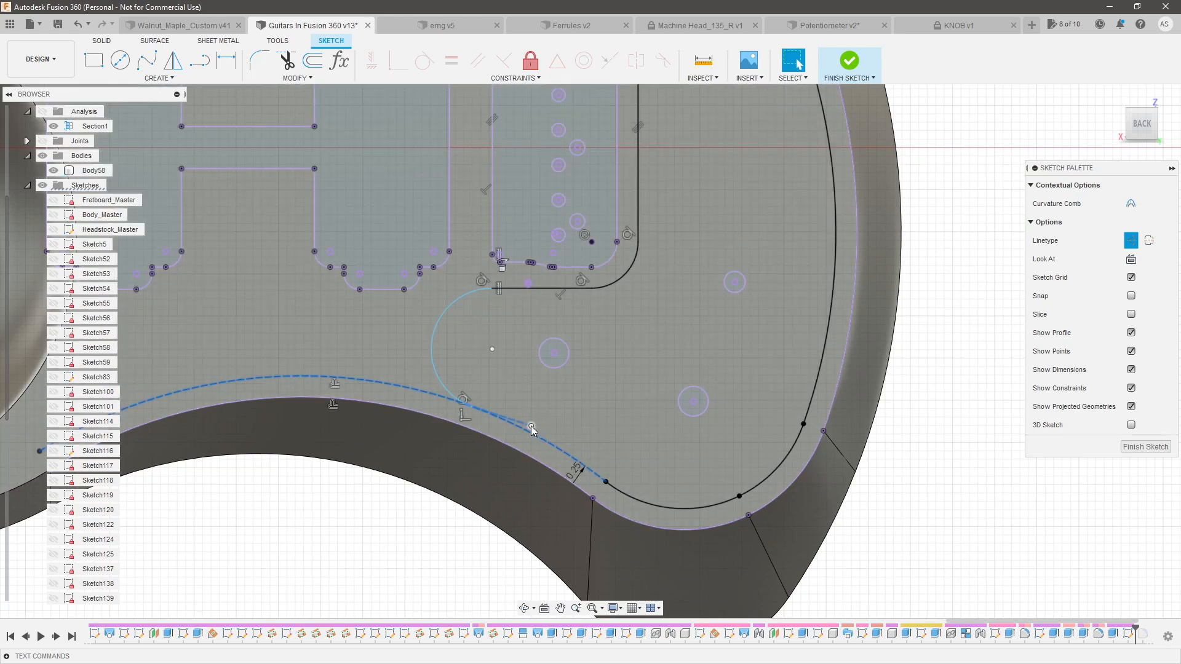
drag(530, 426, 579, 436)
scroll(579, 435, down, 1)
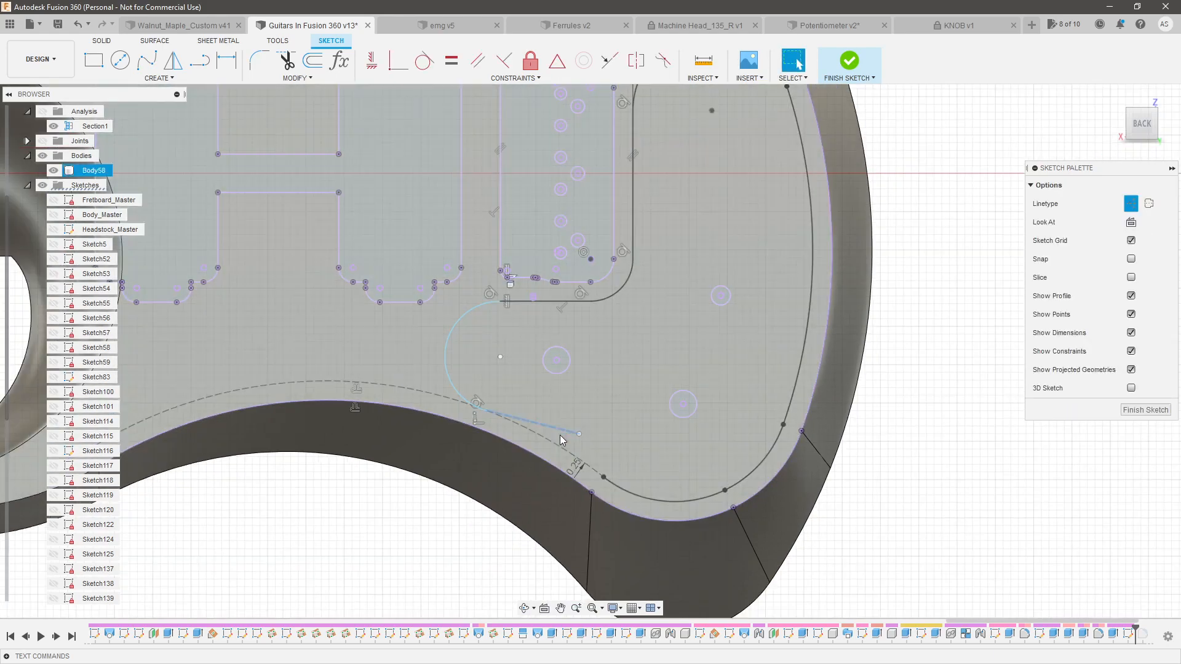
click(558, 445)
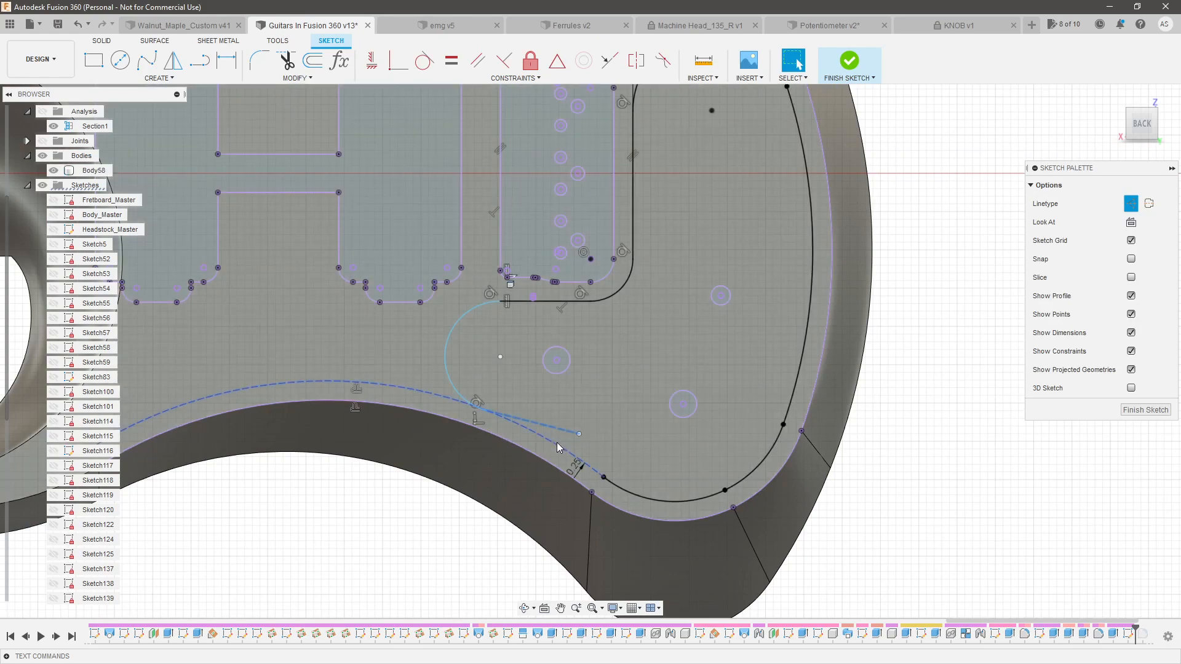
click(558, 447)
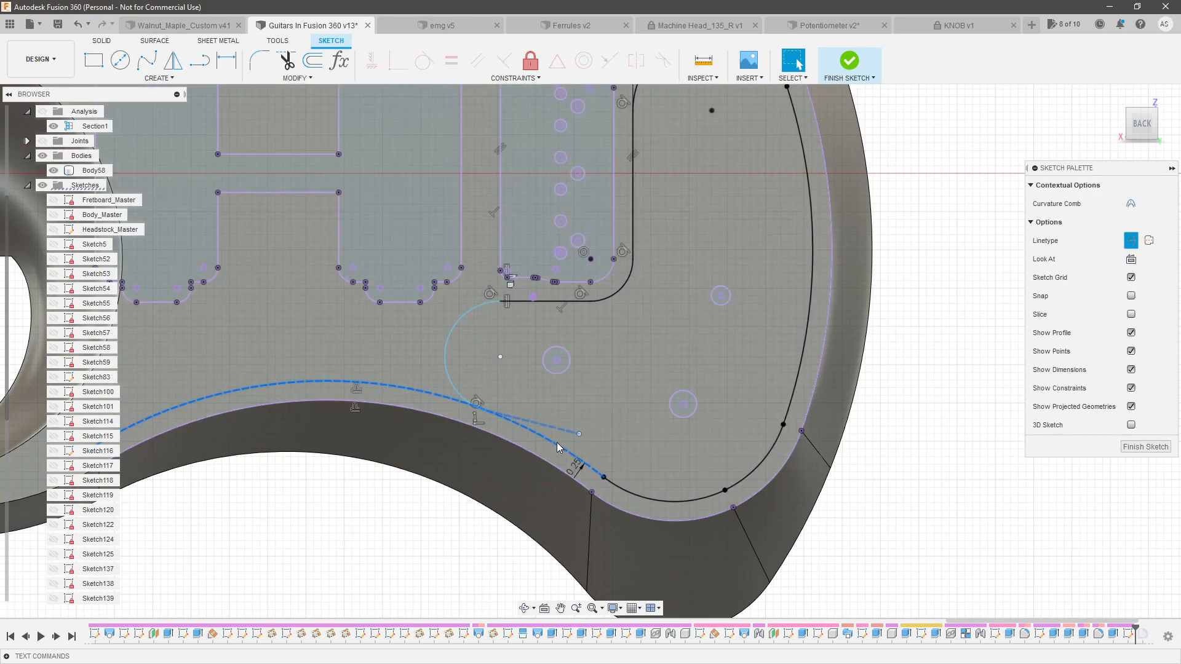
click(556, 443)
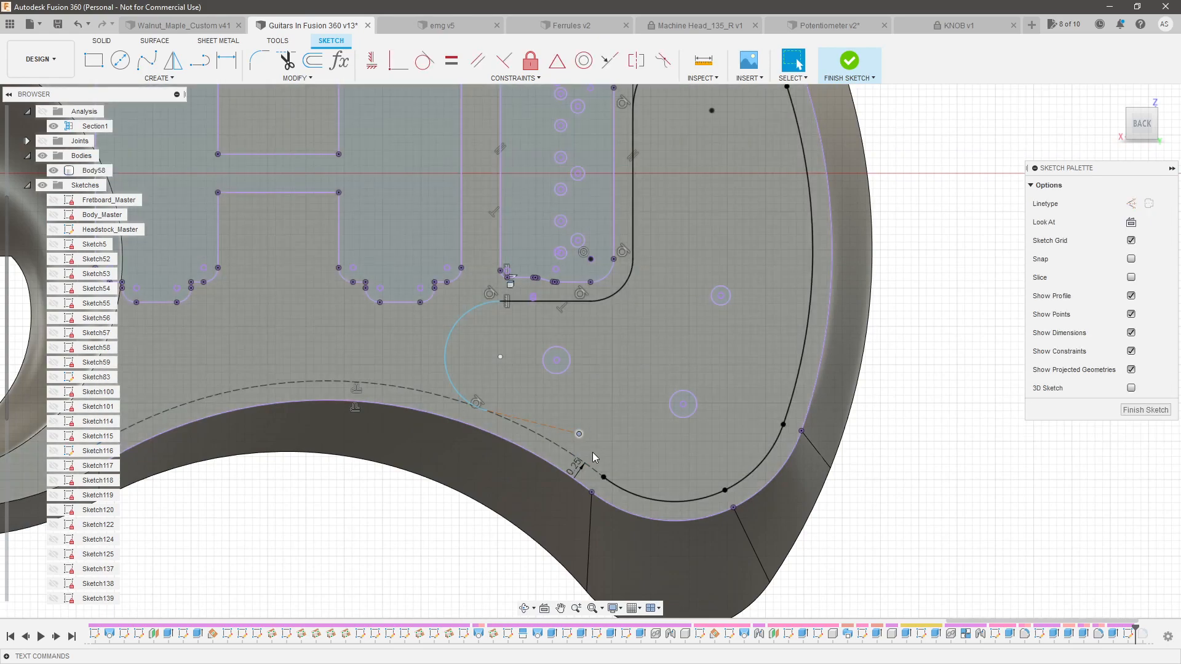
Move the construction line's free end to the waist construction curve's rear endpoint and make the two points coincident
drag(592, 452, 604, 475)
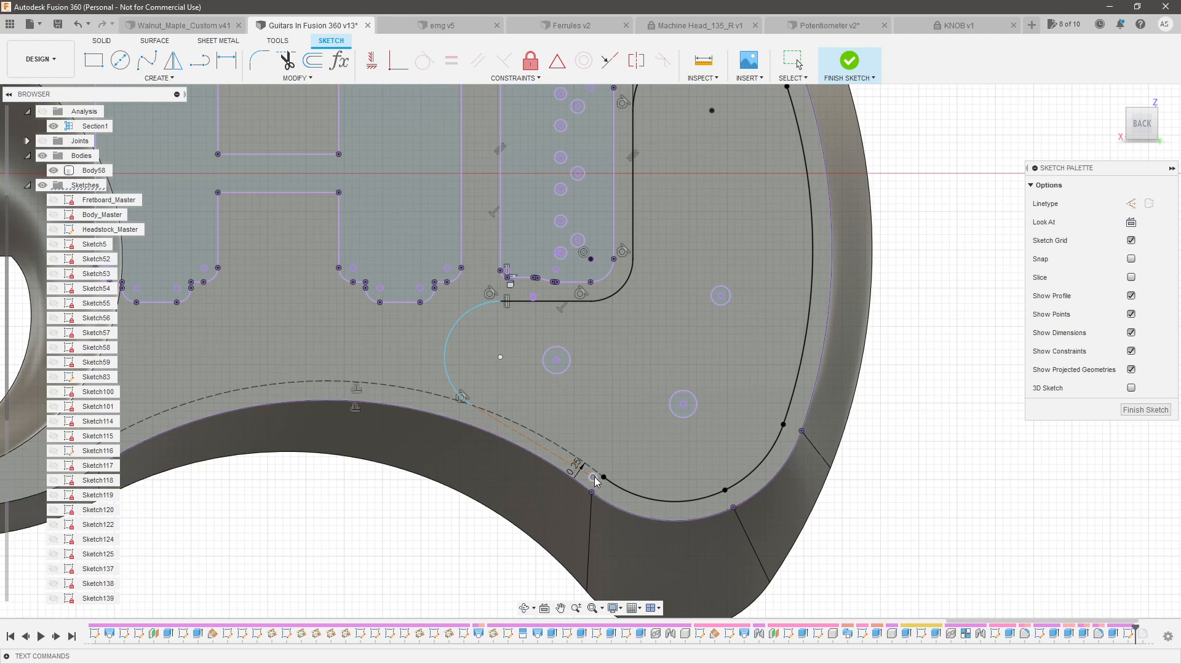
scroll(596, 481, up, 3)
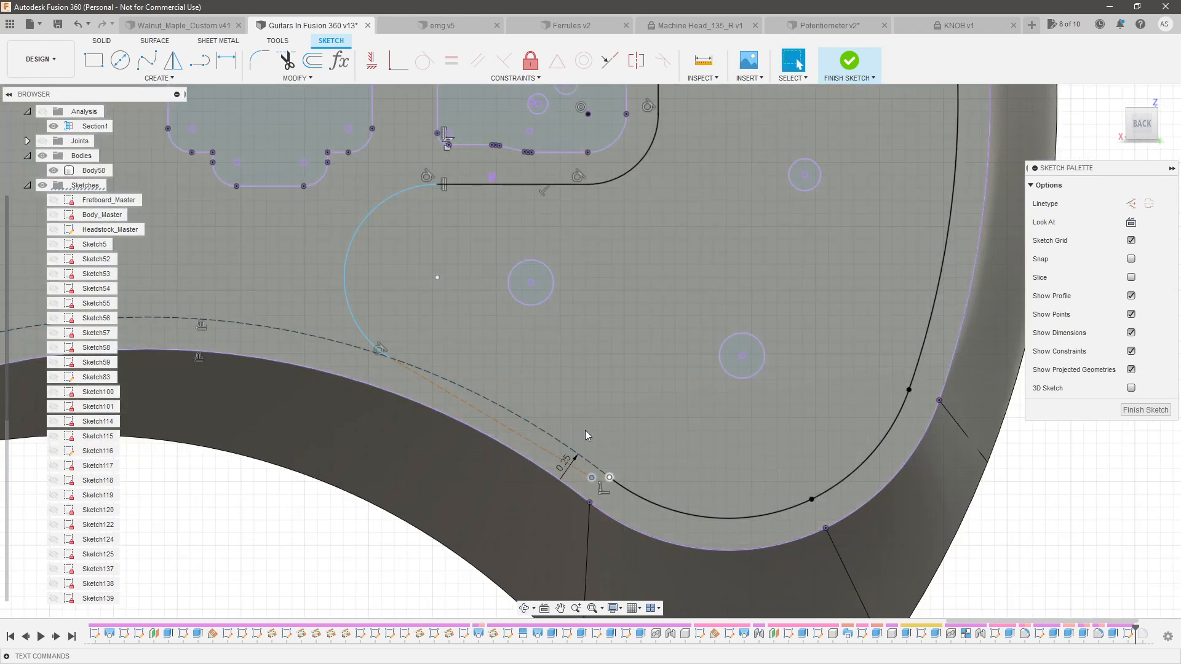
click(398, 60)
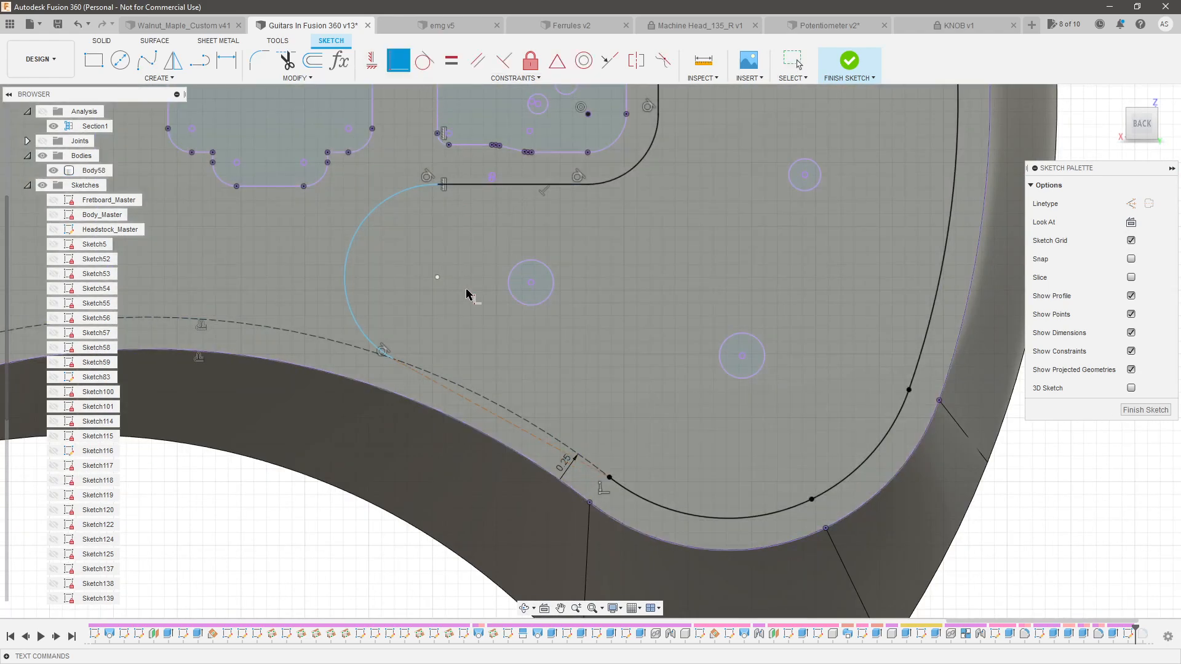
key(Escape)
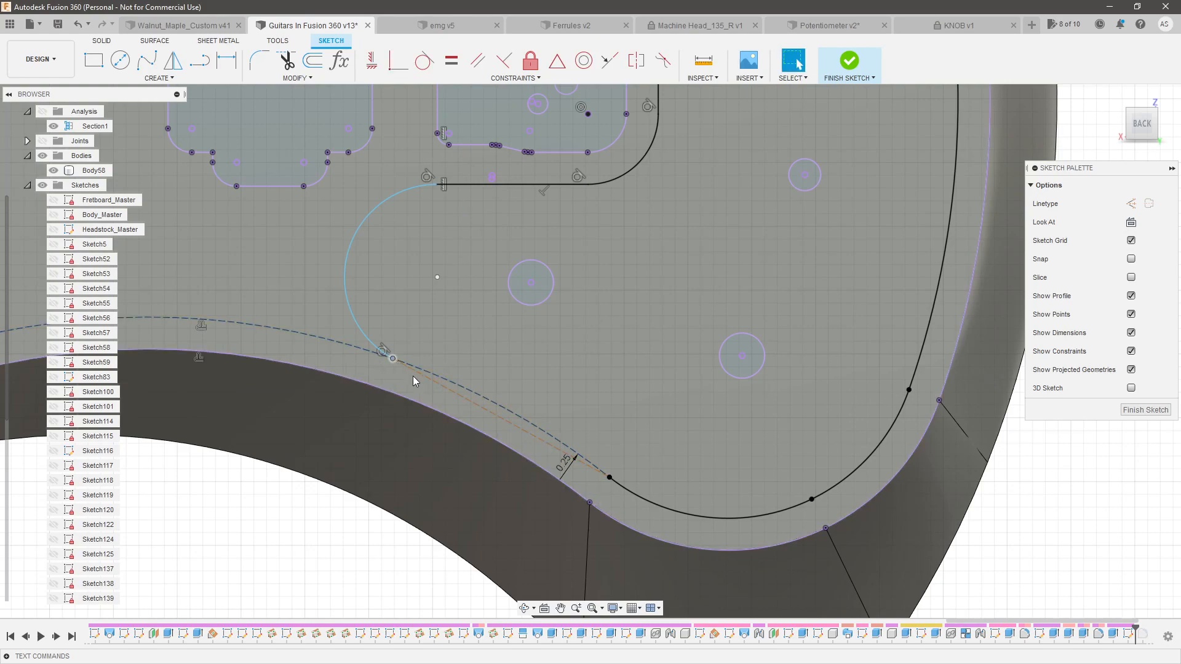
click(515, 365)
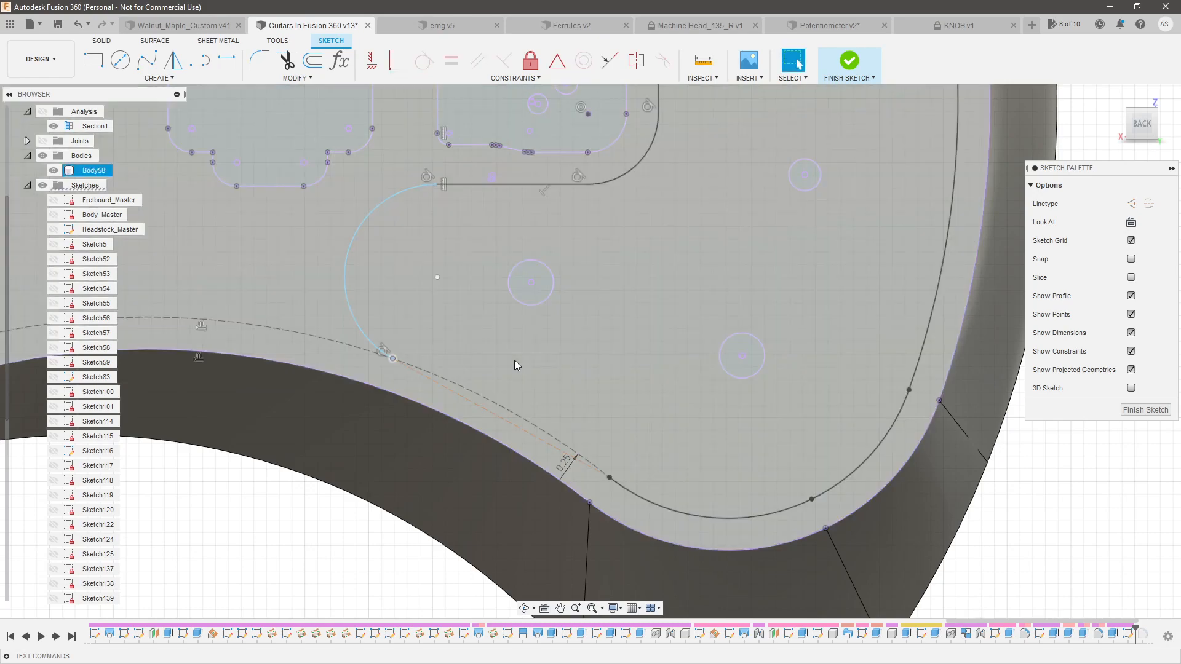
scroll(678, 449, down, 5)
key(Escape)
click(526, 342)
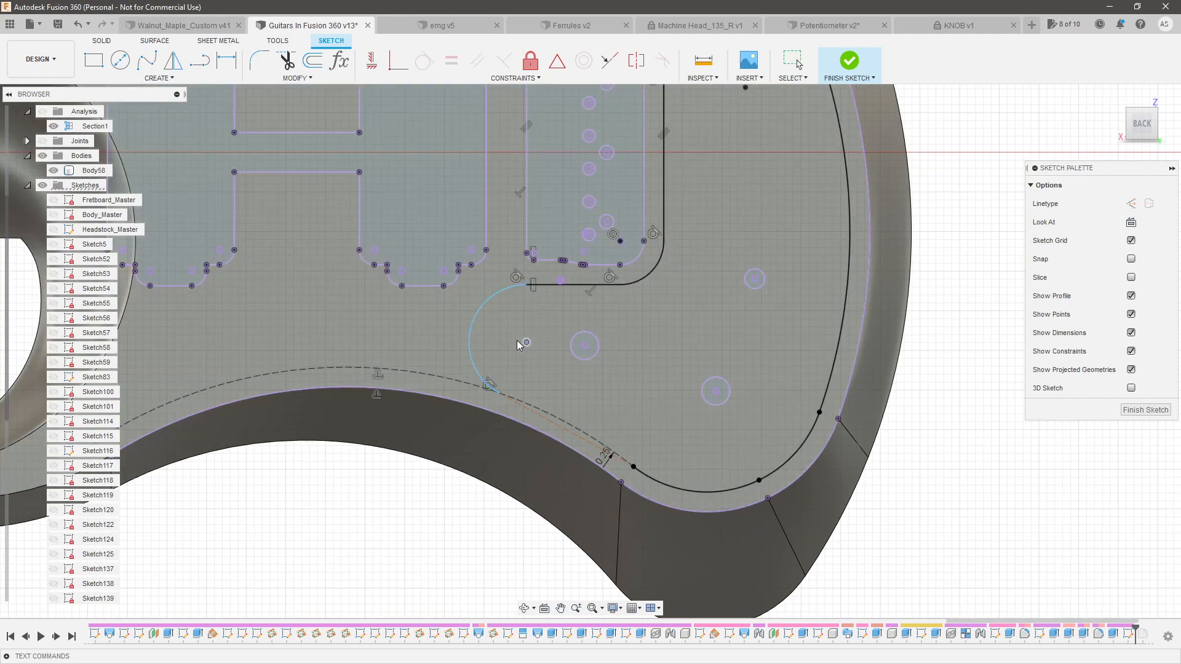
click(471, 334)
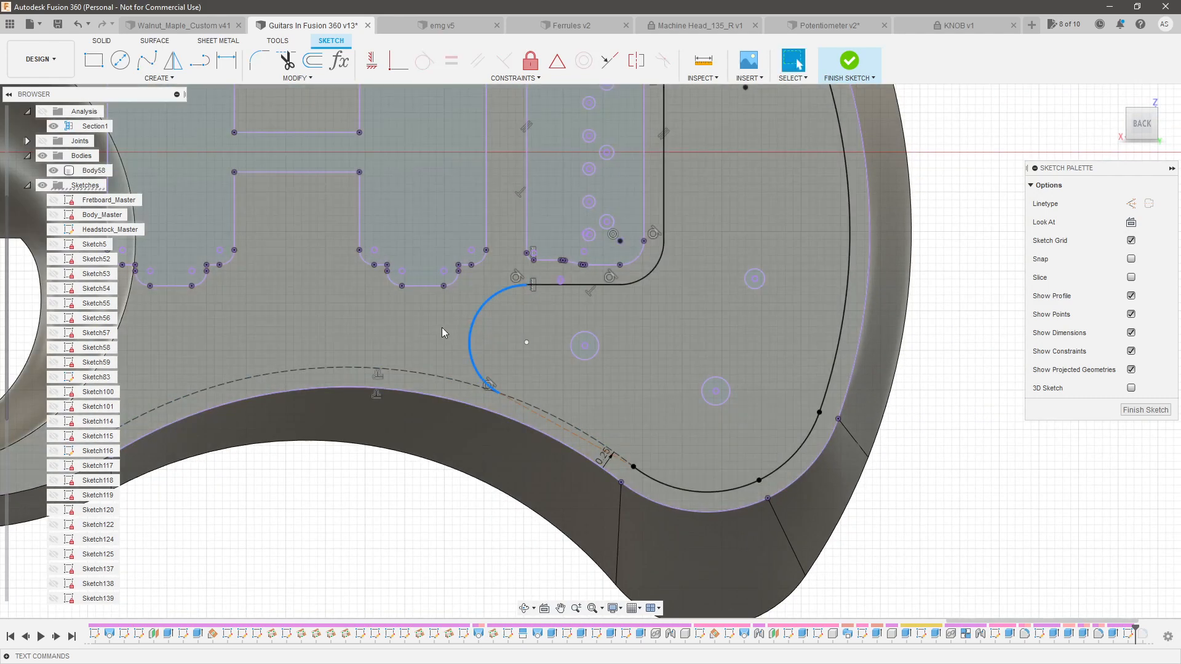
click(501, 400)
scroll(506, 400, up, 5)
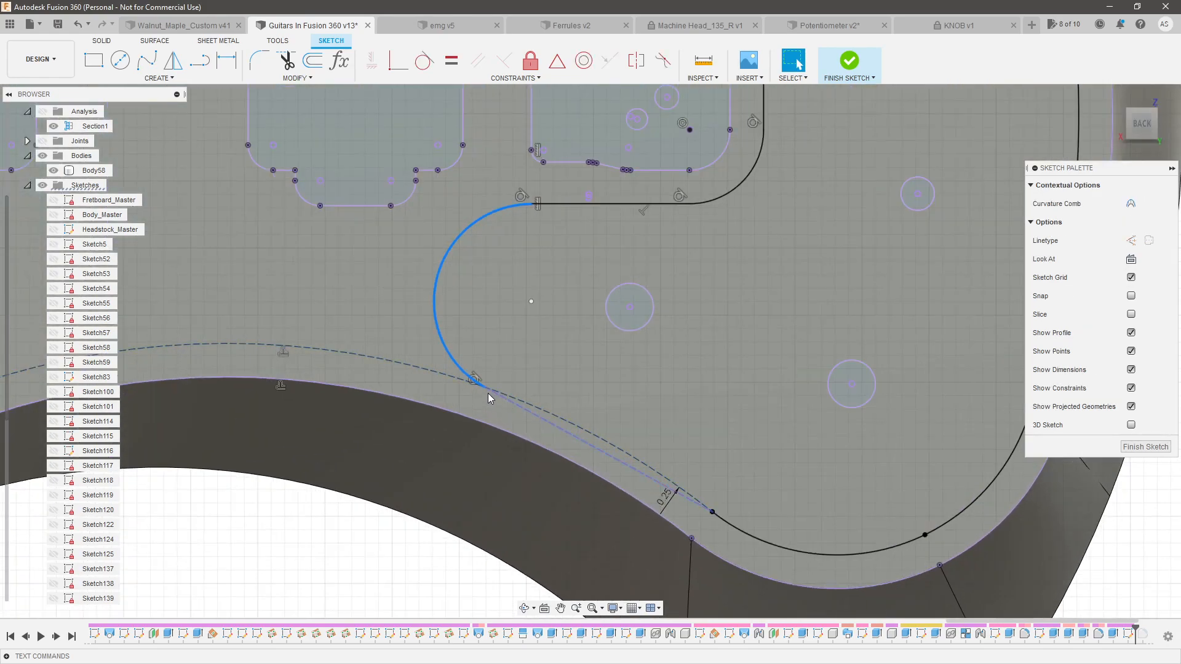
click(484, 387)
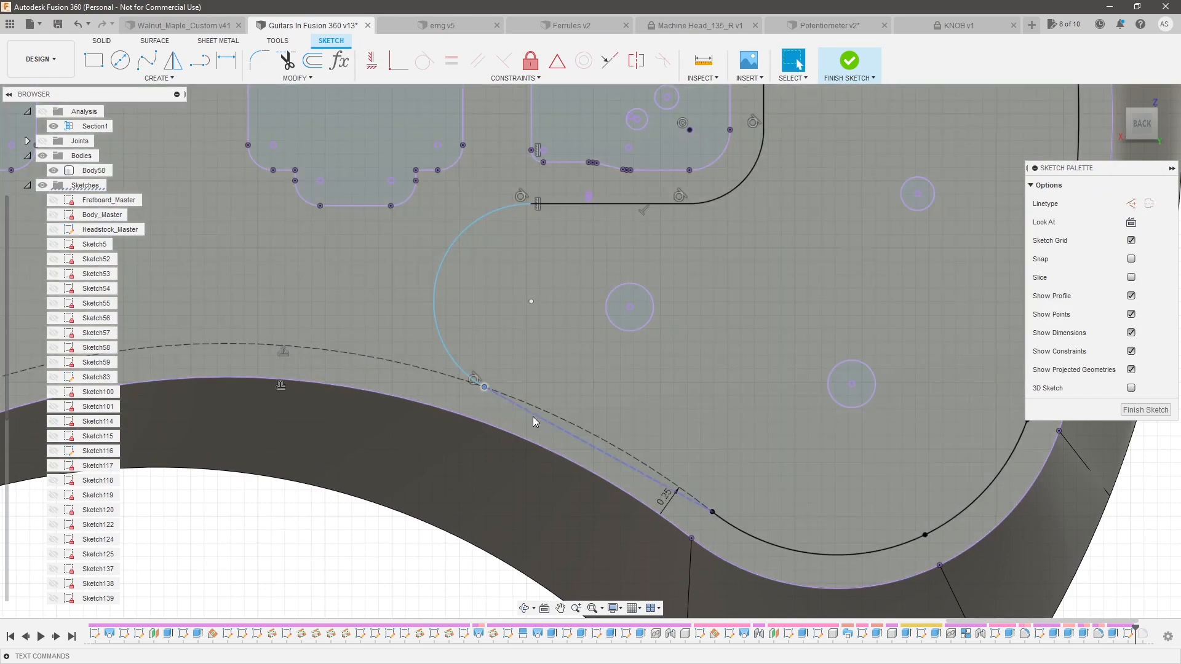
Try to dimension the length of the construction line between the front arc and the waist curve's rear endpoint
click(533, 415)
key(d)
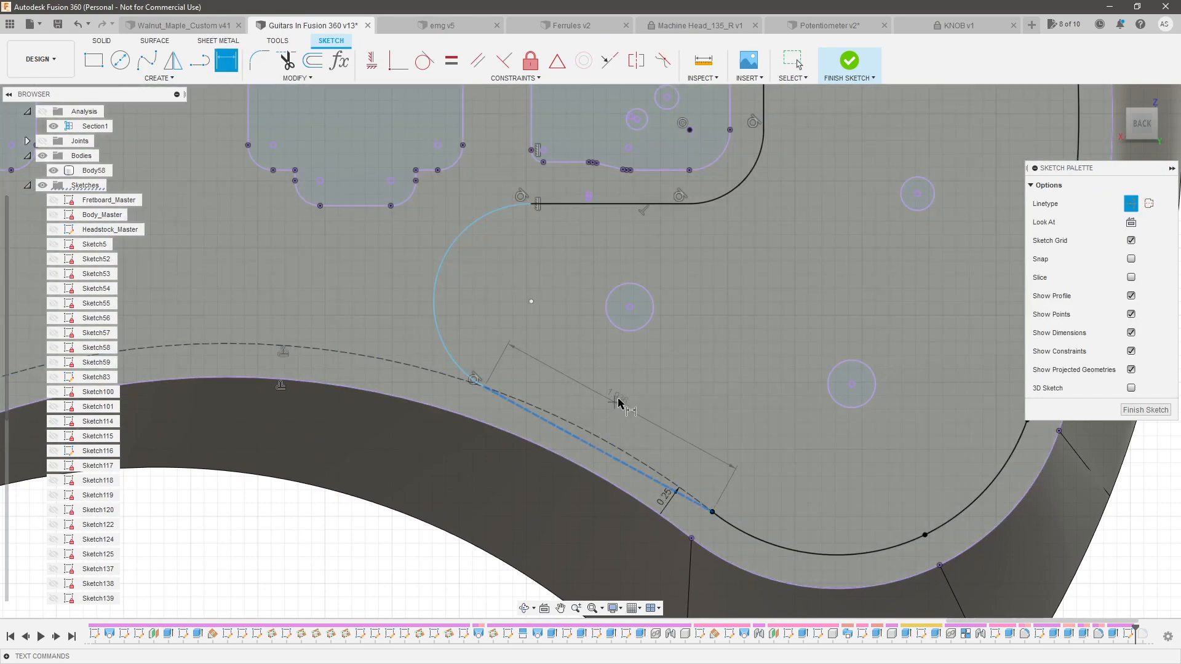
click(621, 399)
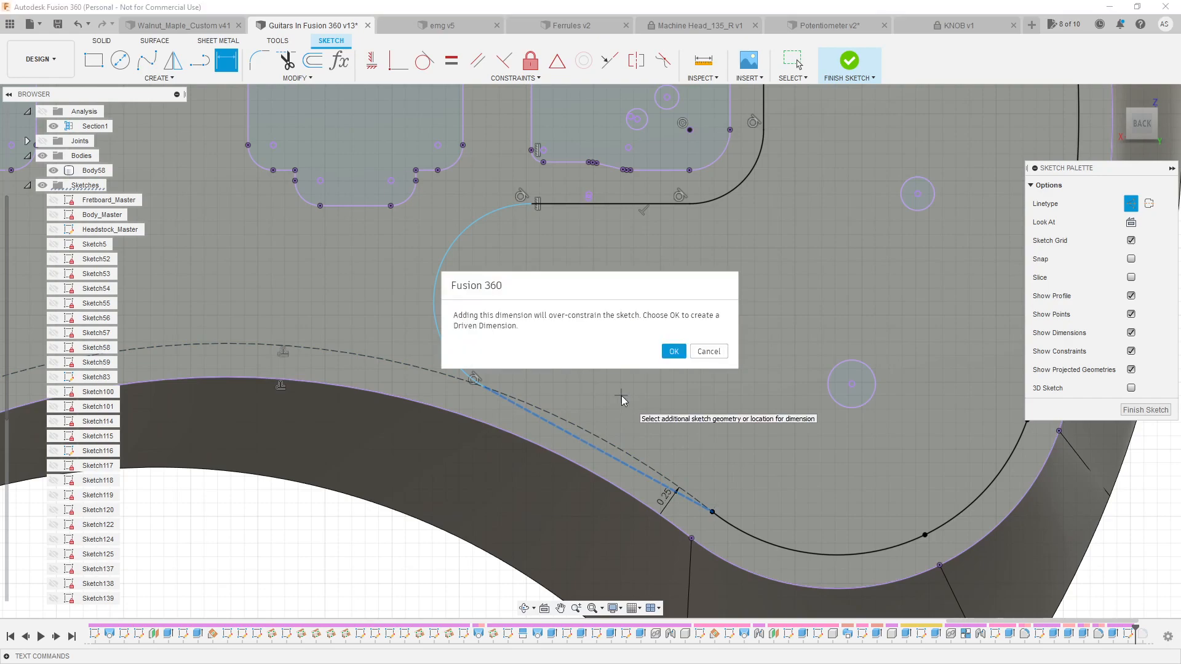
key(Escape)
Dimension the radius of the front arc between the horizontal line and the waist construction curve
click(433, 292)
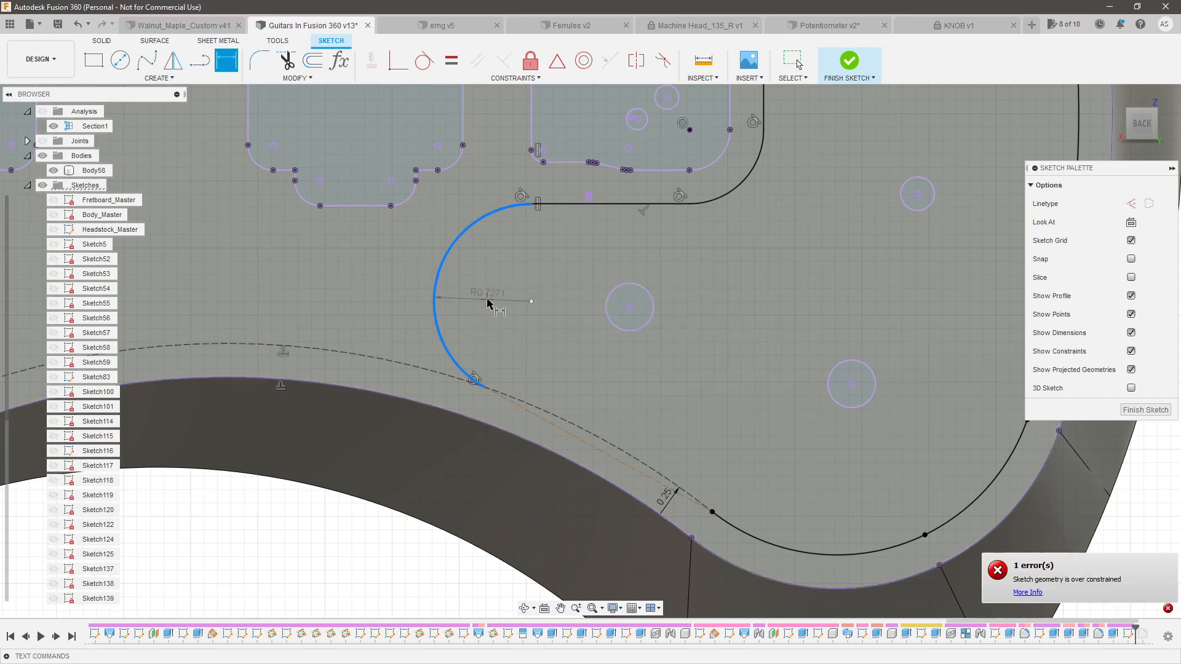
click(482, 320)
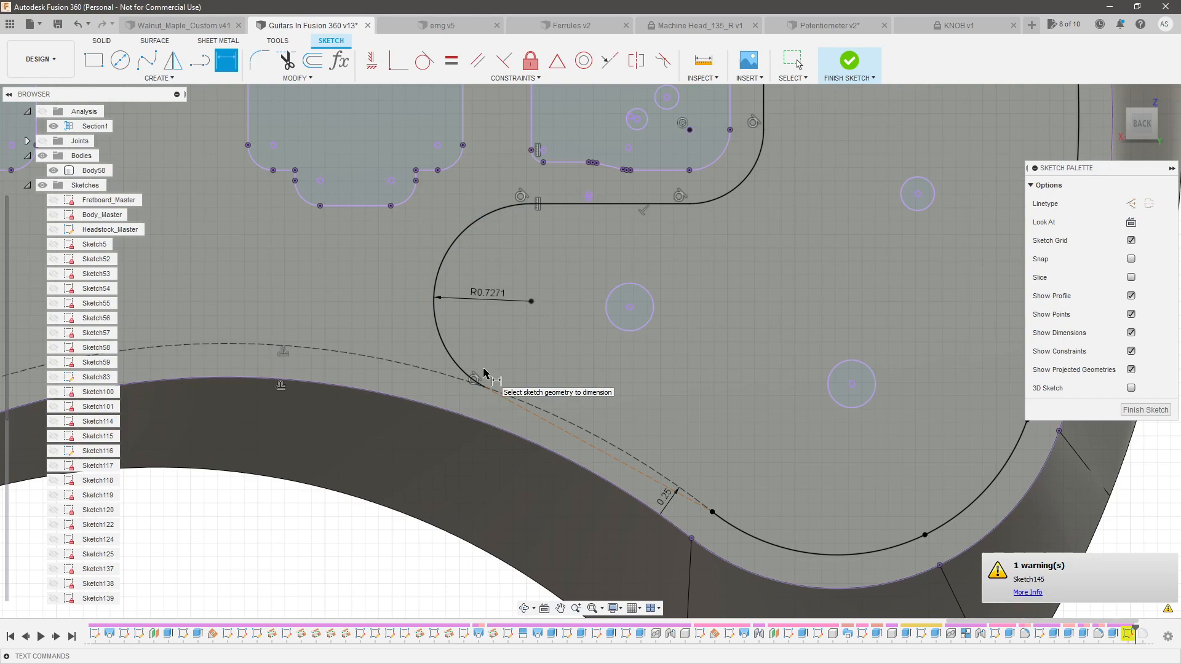
Try to set the front arc's radius to 0.7 in
click(490, 299)
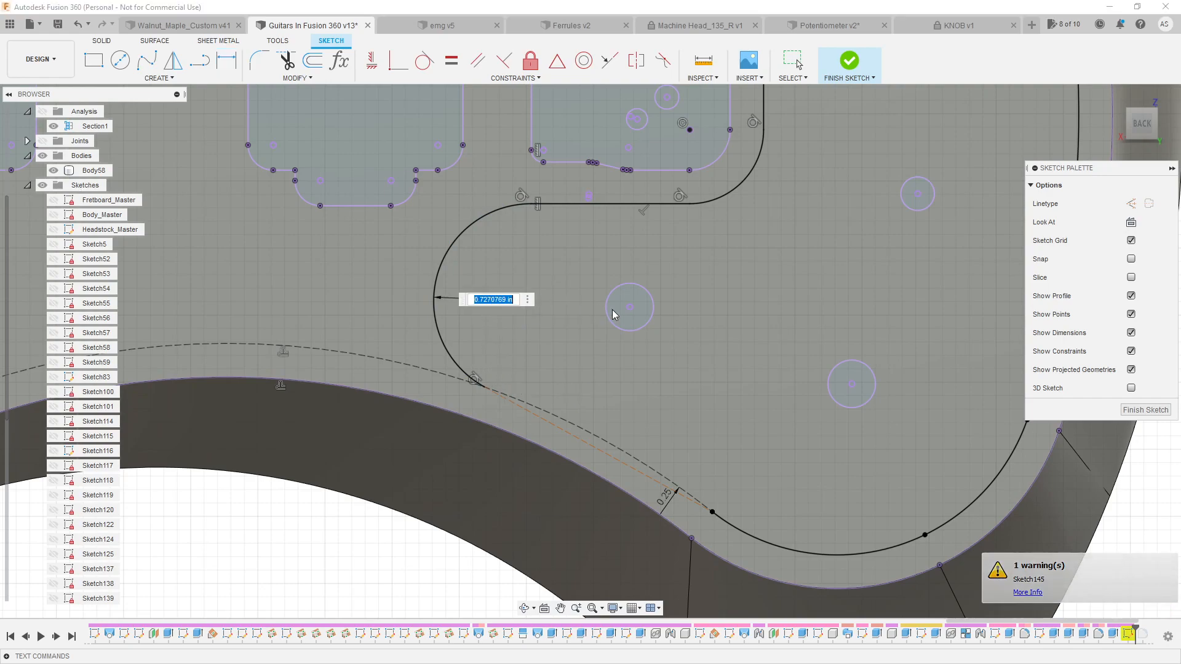
text(.7)
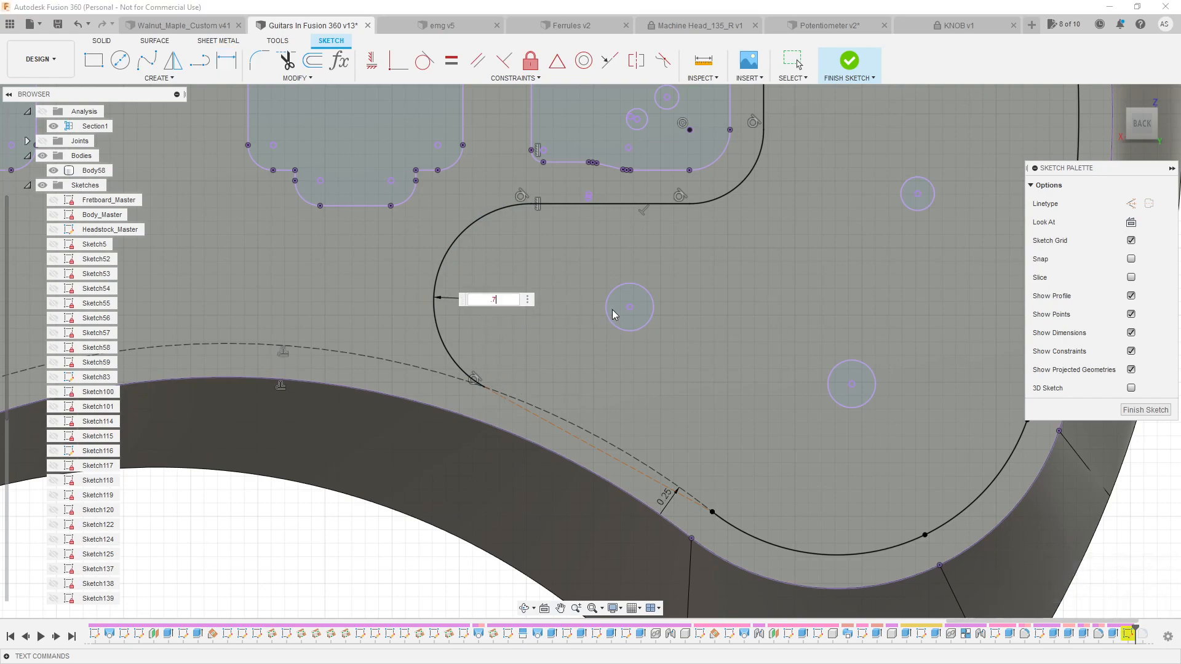
key(Return)
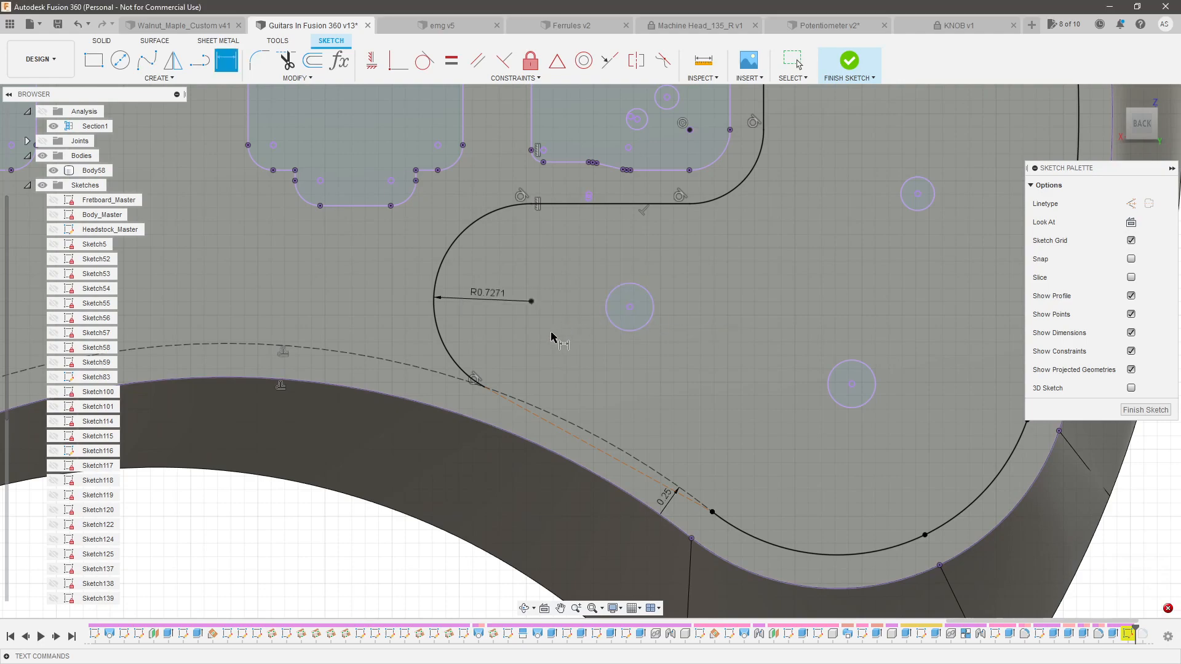
Delete the construction line between the front arc and the waist curve's rear endpoint, and set the front arc's radius to 0.75 in
key(Escape)
click(585, 440)
key(Delete)
double_click(484, 293)
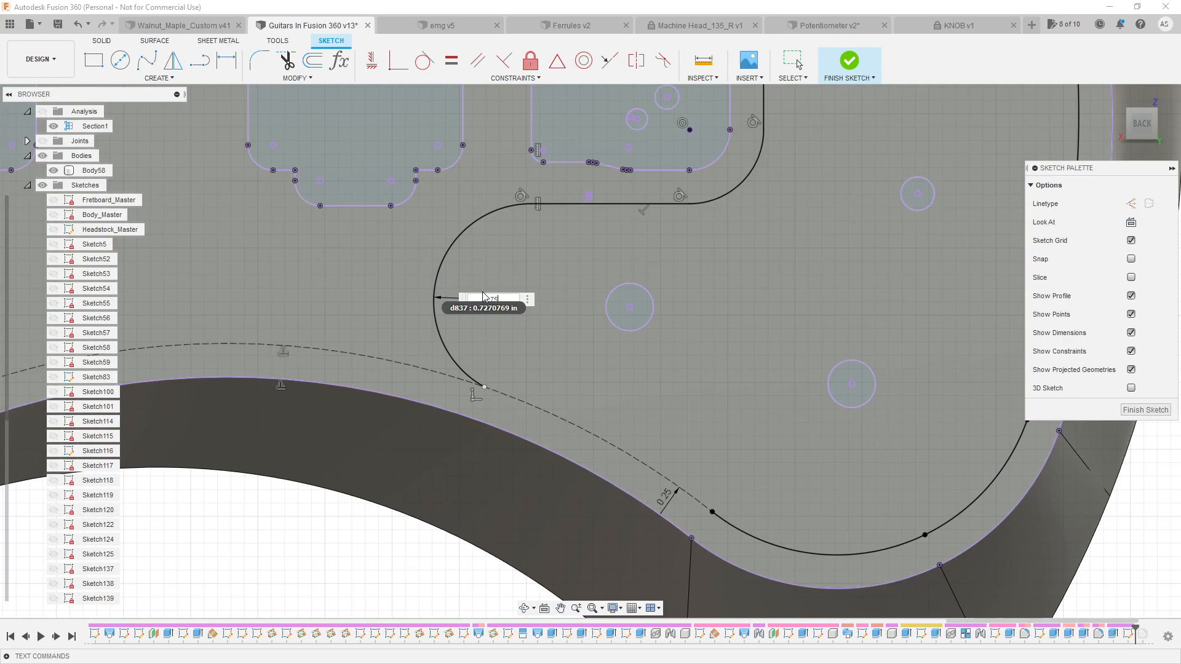
text(.75)
key(Return)
Draw a three-point arc from the front arc's end to the waist curve's rear endpoint and make it tangent to the waist construction curve
scroll(484, 296, down, 3)
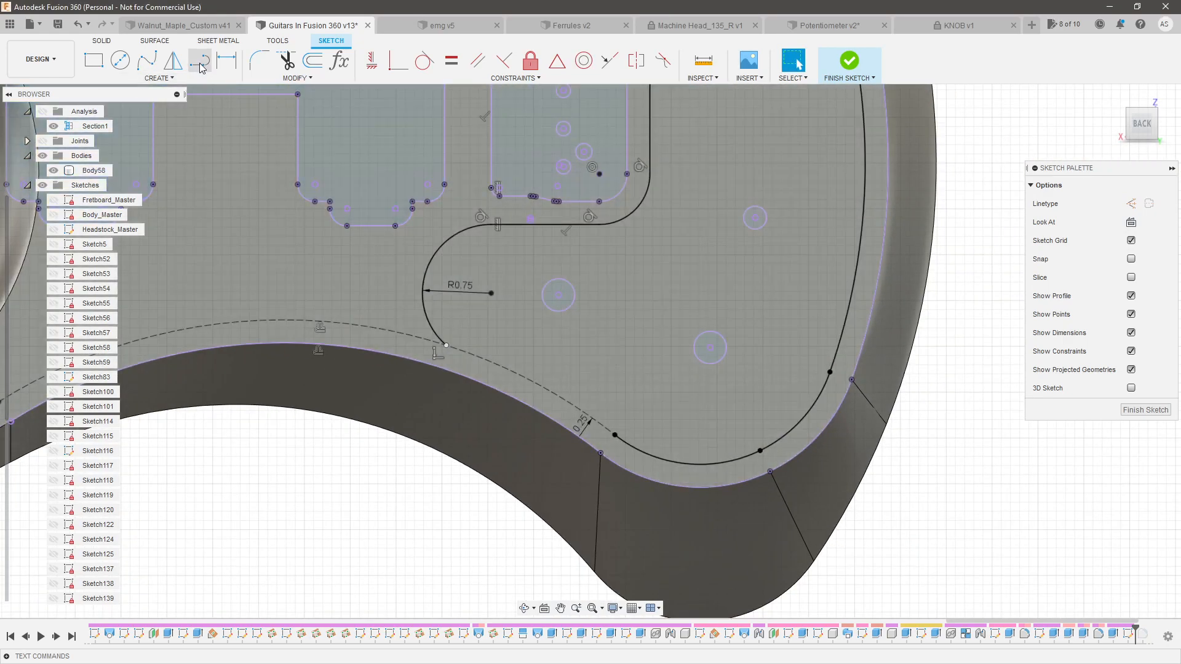
click(199, 63)
key(Escape)
click(130, 79)
mouse_move(145, 132)
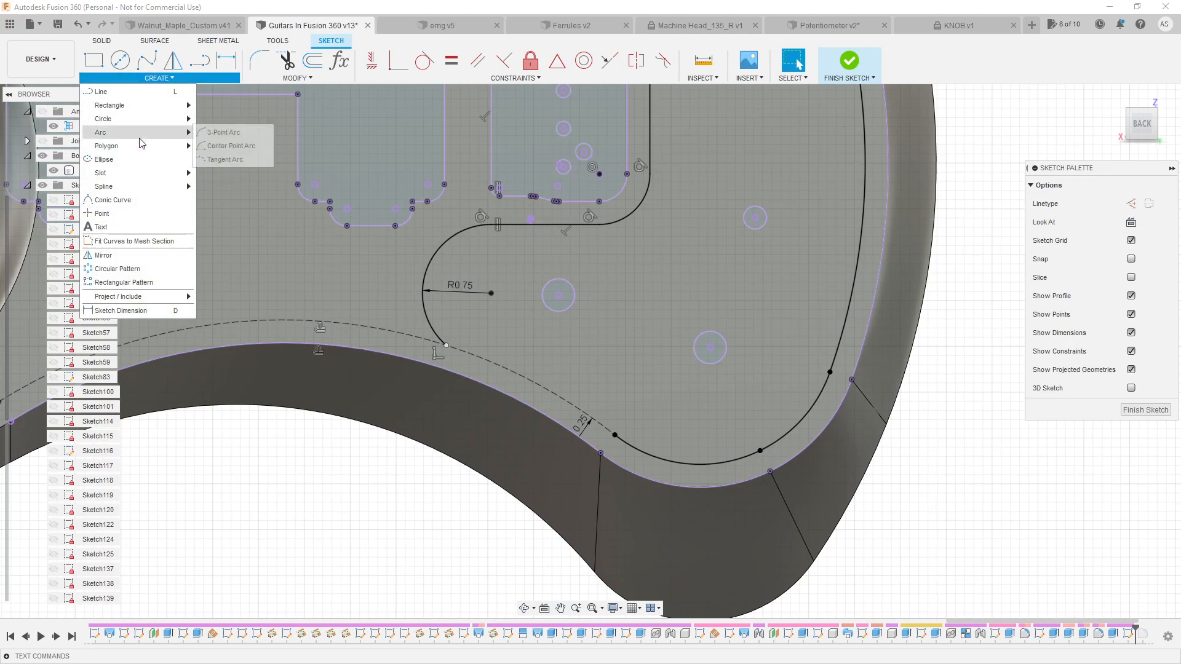
click(223, 133)
click(446, 345)
click(615, 434)
click(563, 384)
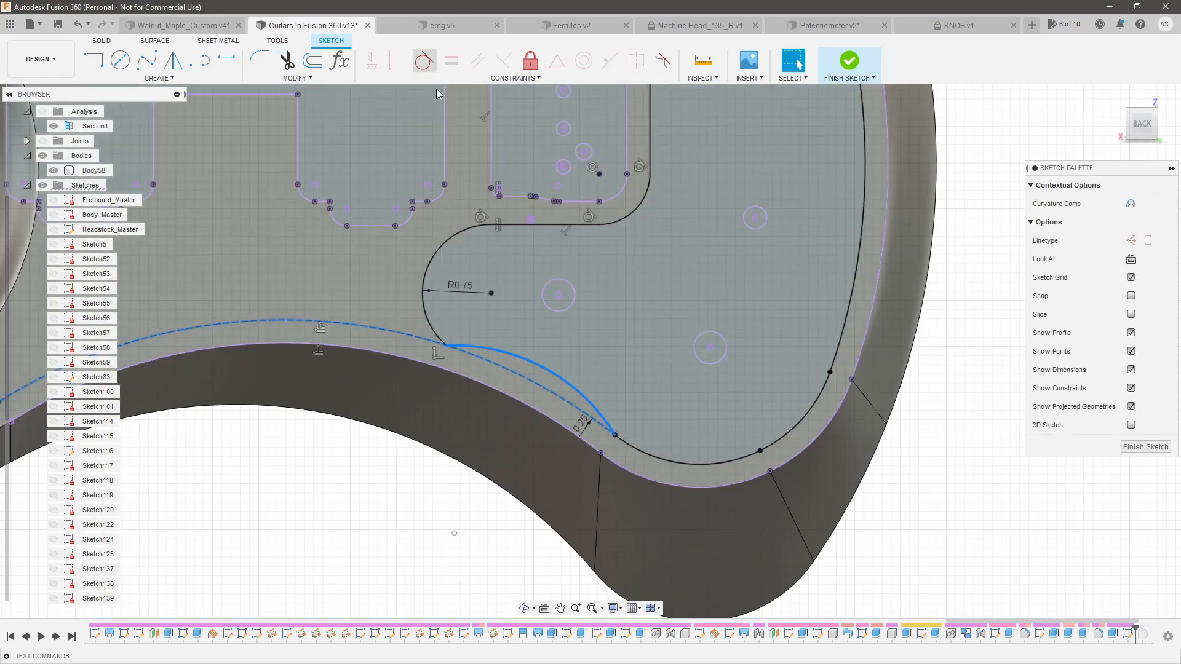
key(Escape)
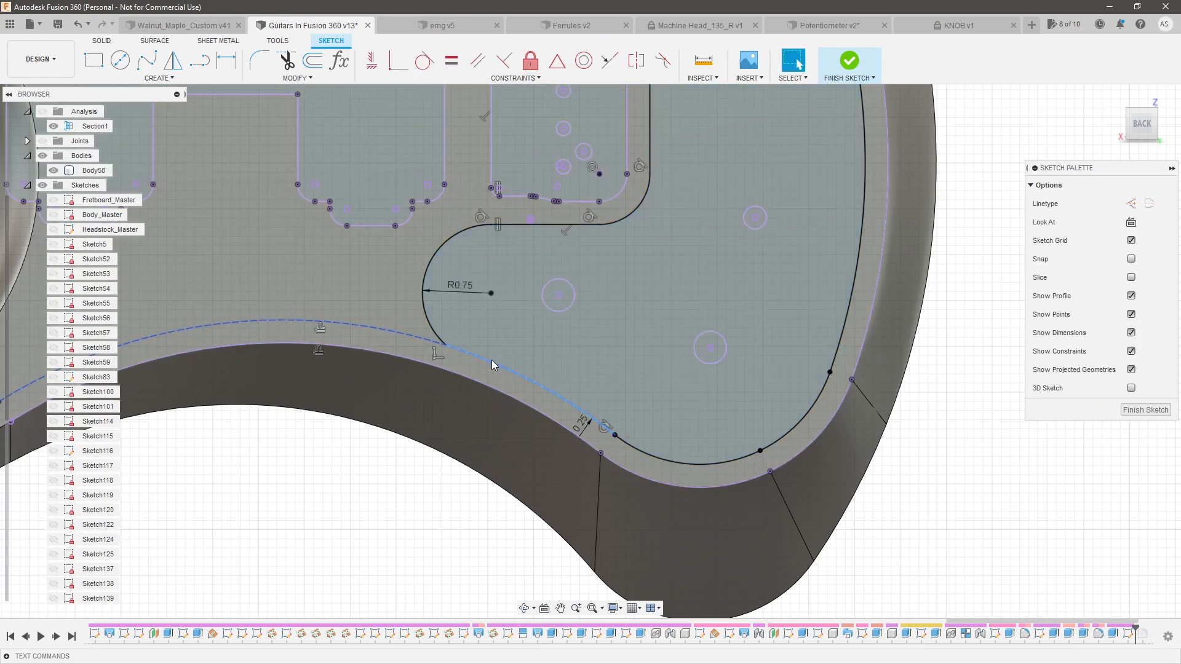
Delete the three-point arc that overlaps the waist construction curve
click(474, 355)
scroll(472, 352, up, 3)
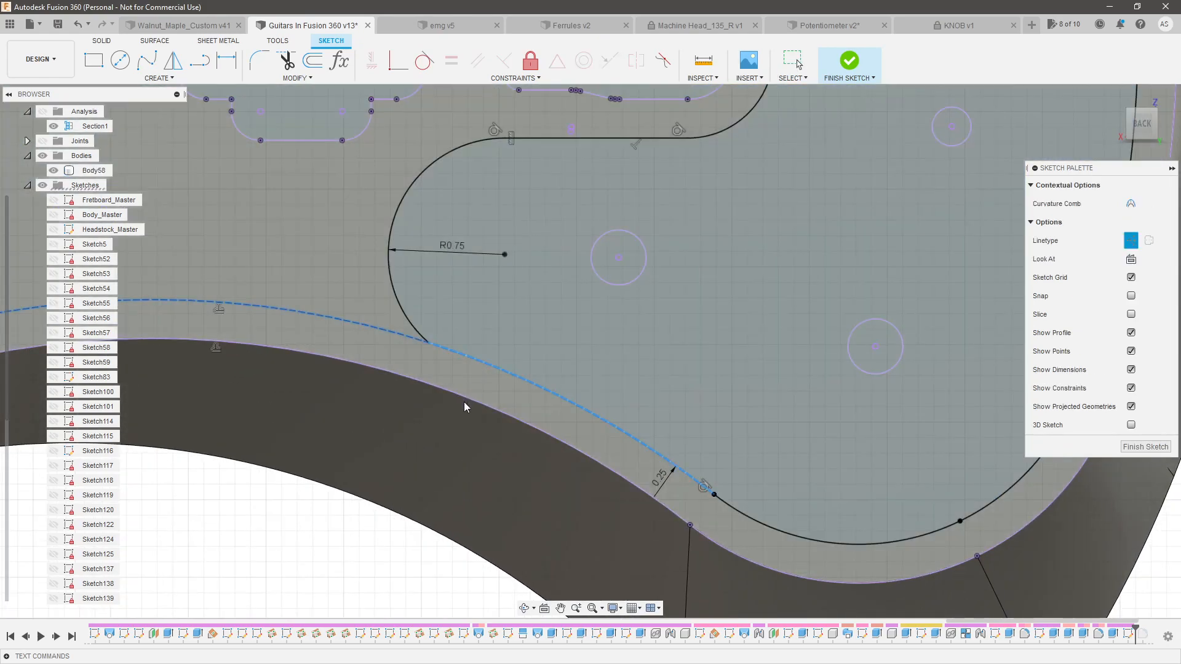
click(464, 405)
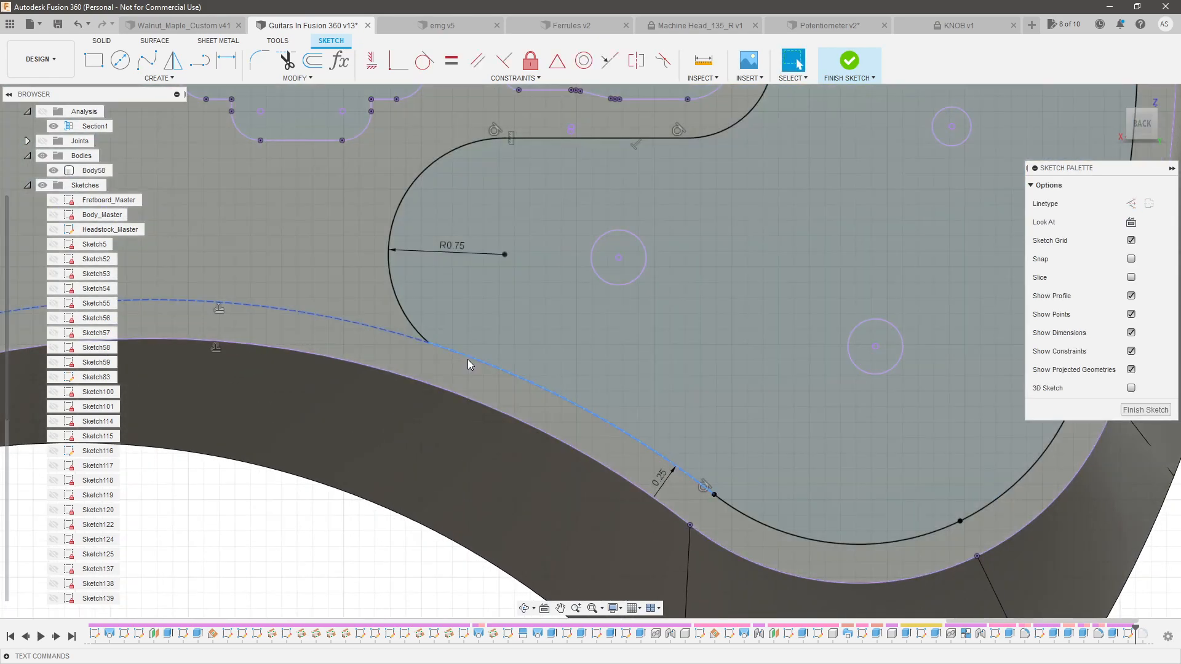
drag(415, 299, 755, 503)
key(x)
key(Escape)
click(432, 342)
key(x)
key(Escape)
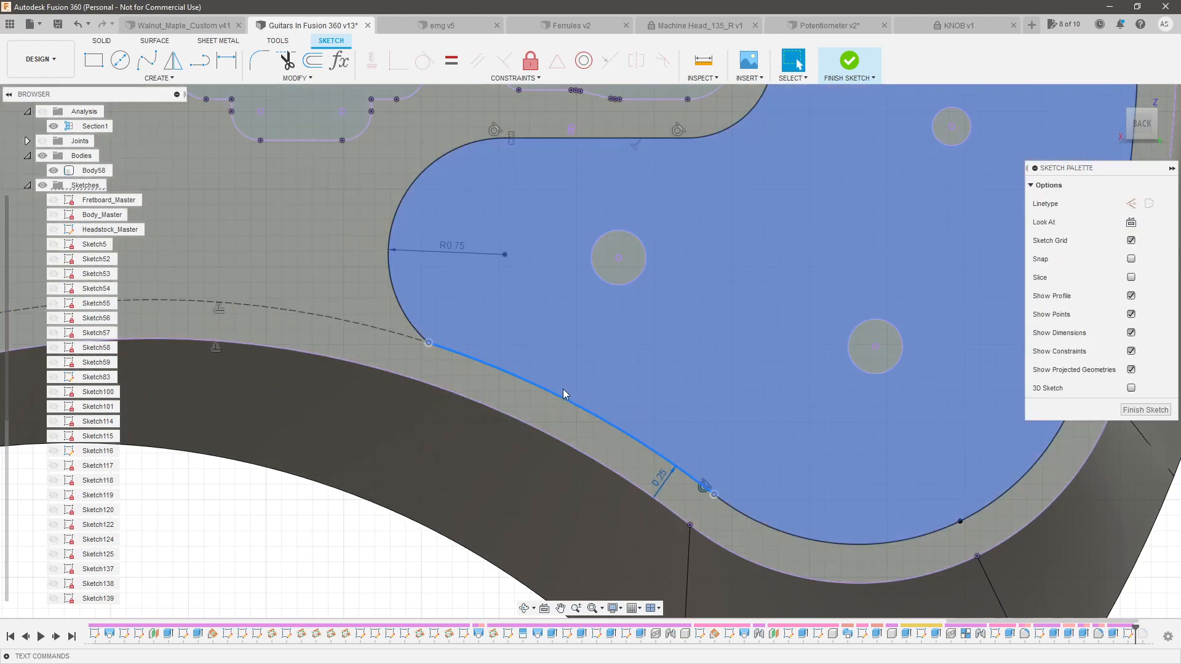
click(470, 359)
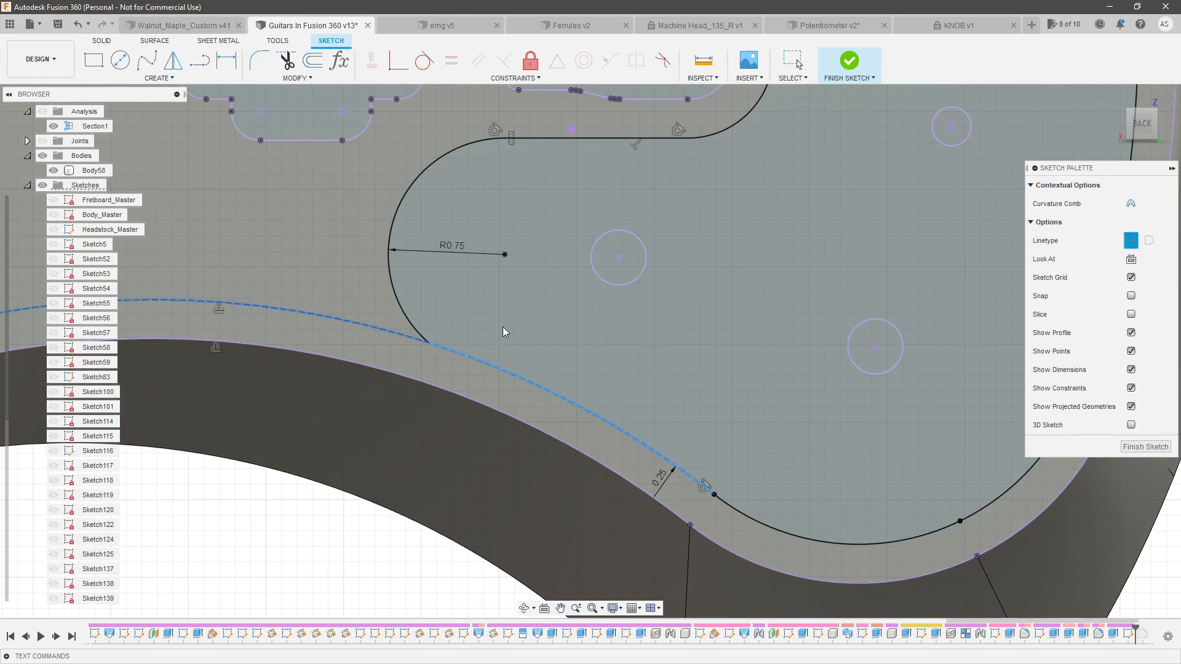
drag(364, 303, 762, 530)
key(x)
key(Escape)
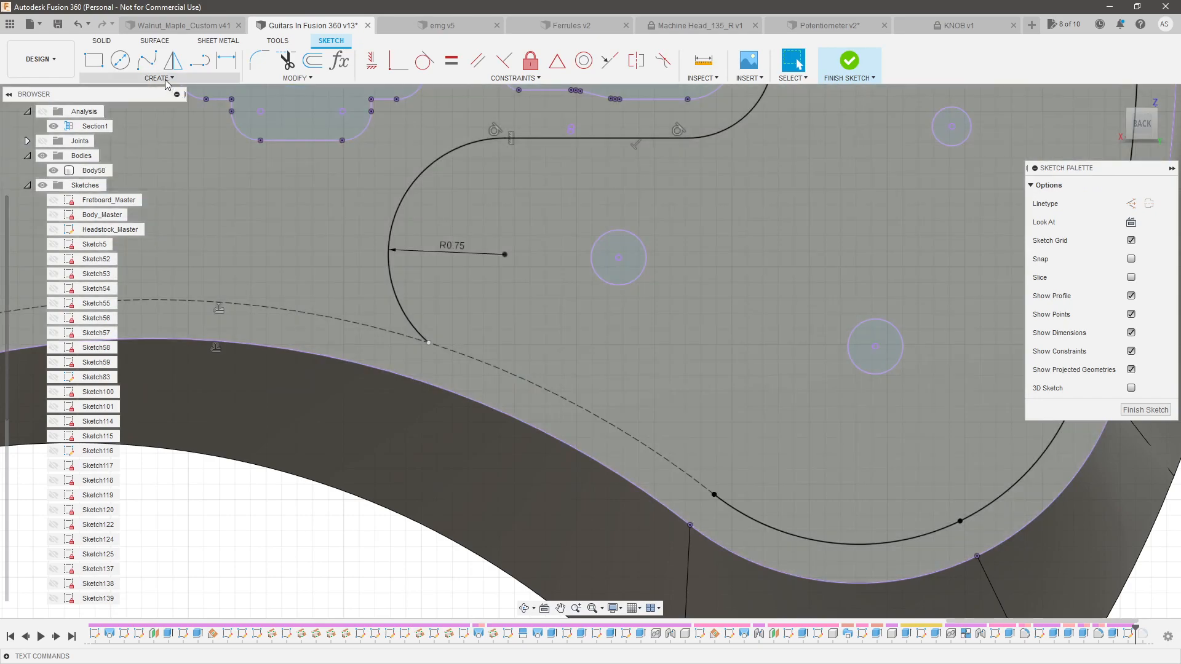
click(165, 78)
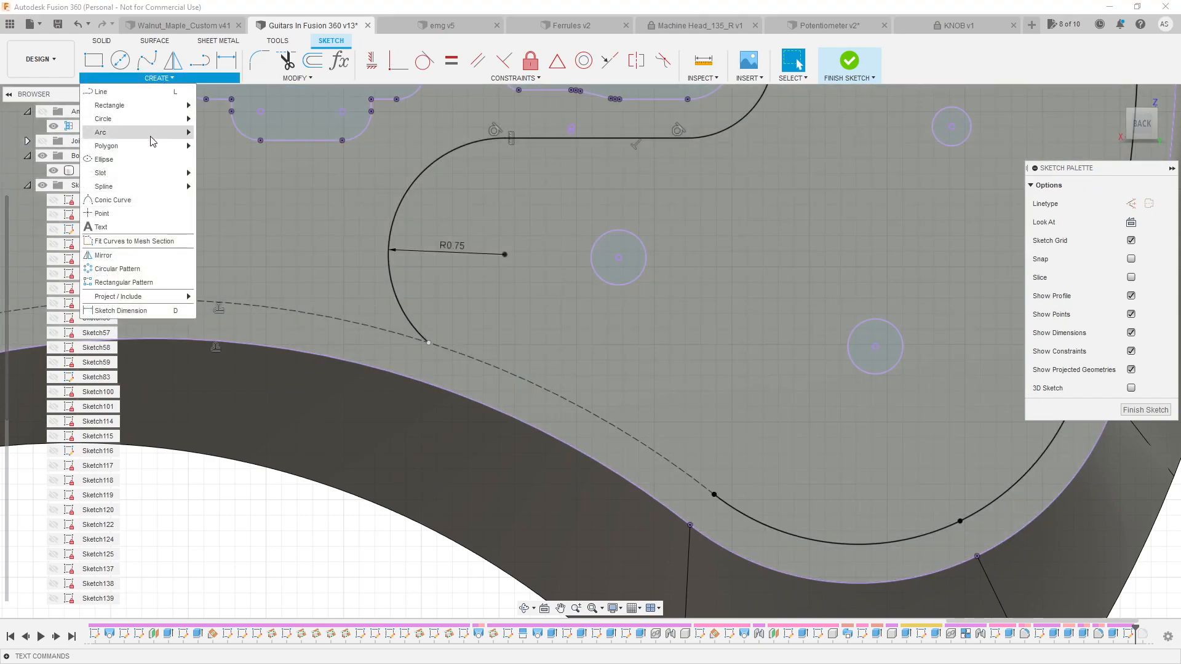
mouse_move(153, 134)
click(224, 138)
key(Escape)
Convert the waist construction curve to a regular sketch curve to close the cavity outline
click(401, 334)
scroll(401, 334, down, 3)
scroll(496, 438, down, 5)
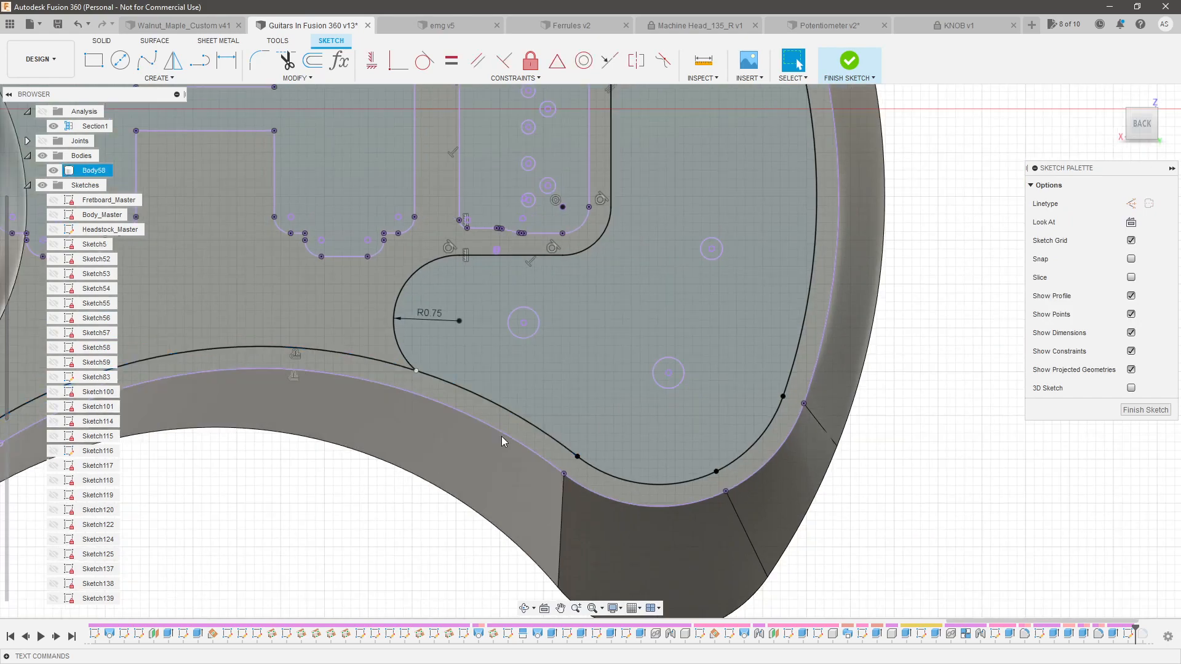
Examine the cavity profile to check that the outline is closed around the control holes
click(539, 390)
scroll(541, 389, down, 3)
scroll(547, 379, up, 4)
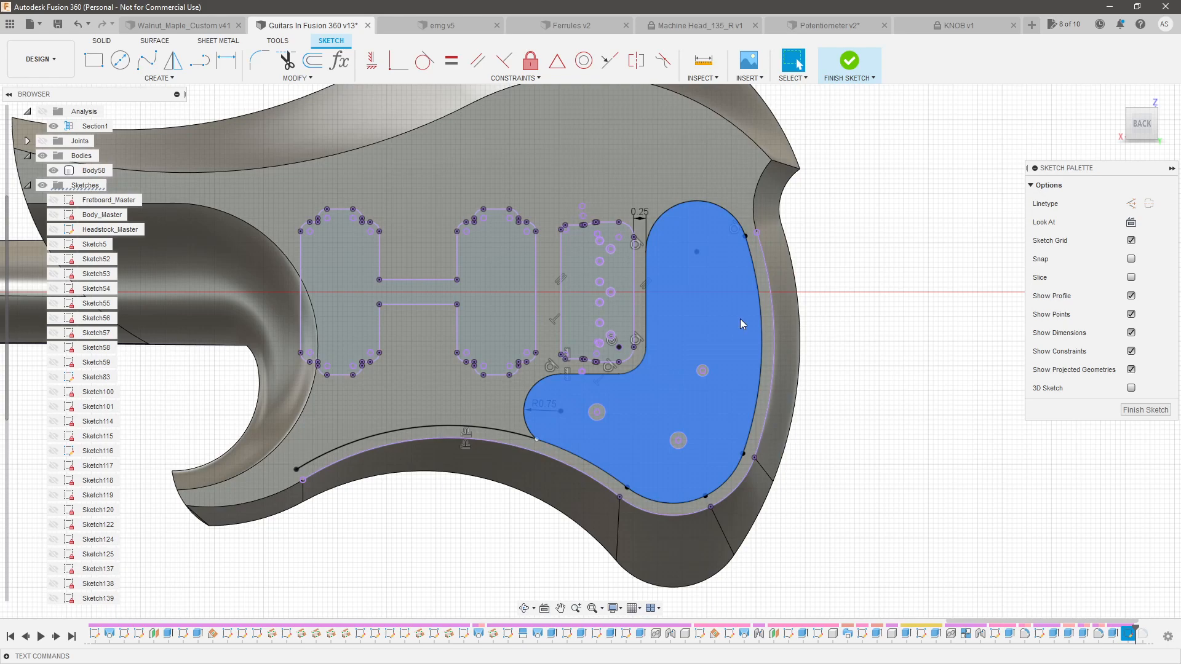
click(761, 284)
click(748, 266)
scroll(496, 382, up, 3)
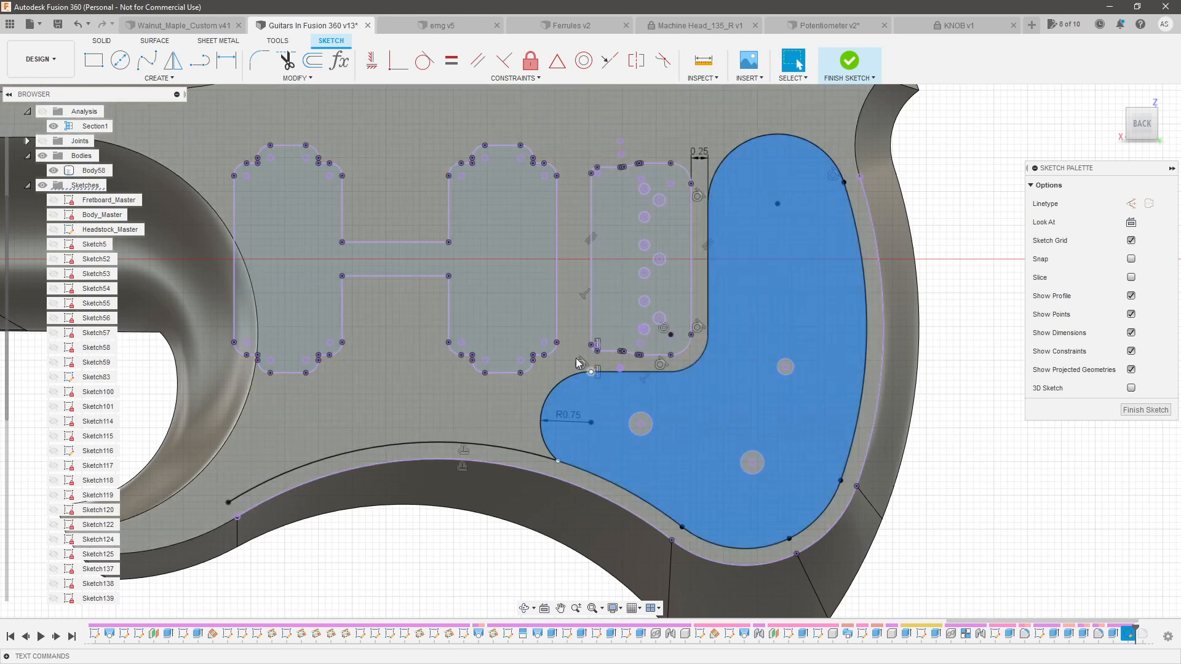
click(240, 91)
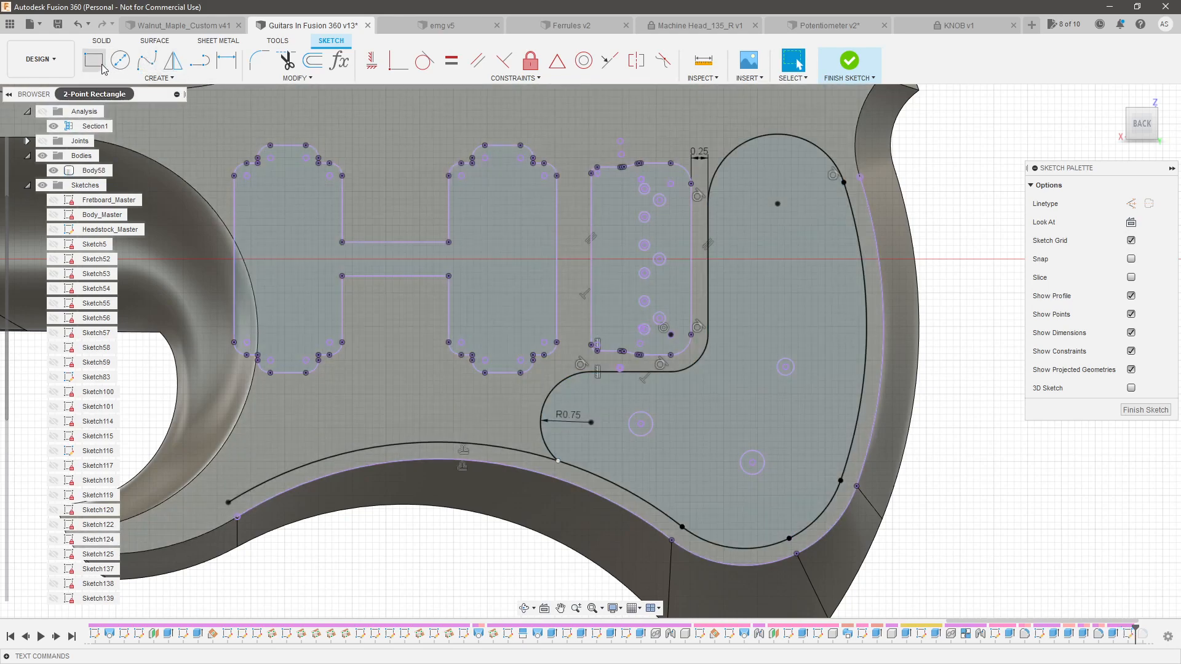
Sketch a short vertical line just inside the cavity's front arc
click(200, 60)
scroll(571, 367, up, 2)
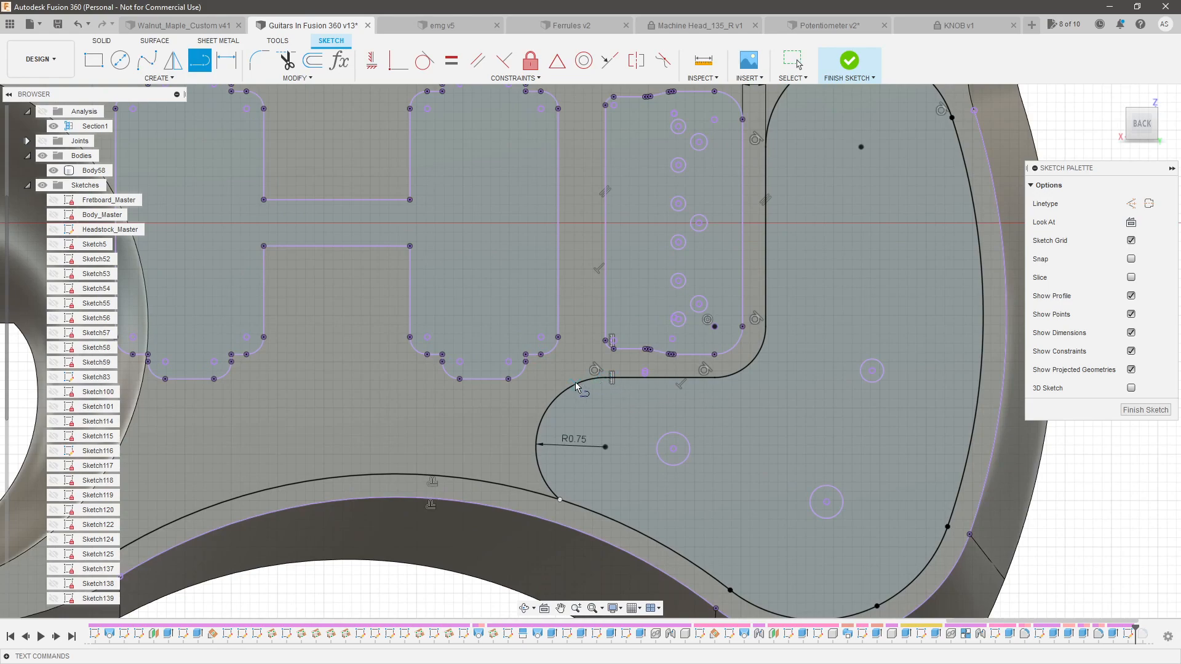
click(540, 324)
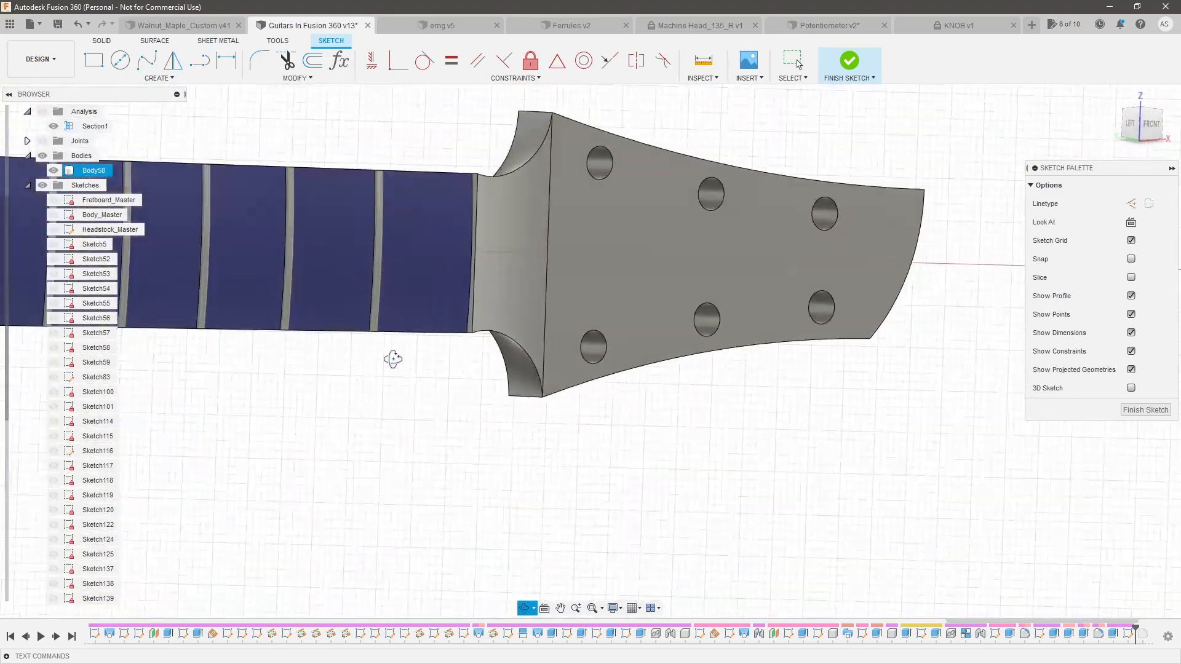
Examine the guitar from the front to compare the cavity outline with the bridge and pickup pockets, and return to the back view
scroll(645, 324, down, 8)
shift+middle_drag(393, 359, 344, 378)
scroll(383, 332, up, 7)
scroll(517, 355, down, 5)
scroll(403, 413, up, 7)
shift+middle_drag(418, 406, 371, 394)
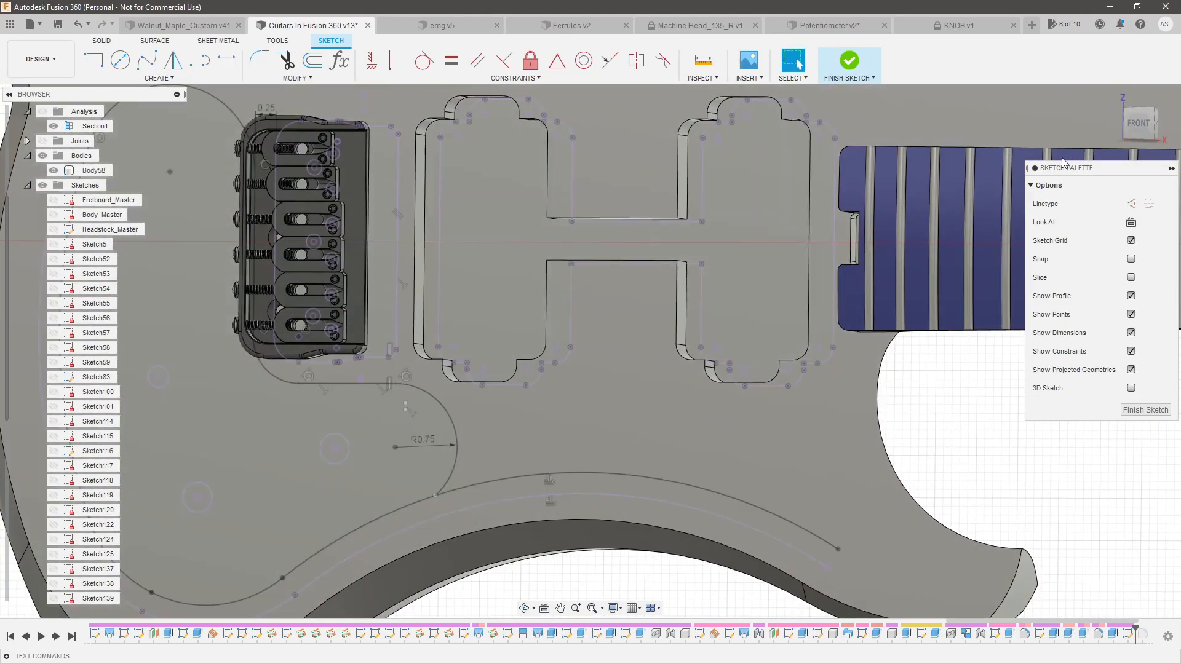
click(1139, 127)
scroll(479, 356, down, 5)
scroll(365, 437, up, 3)
scroll(415, 319, up, 2)
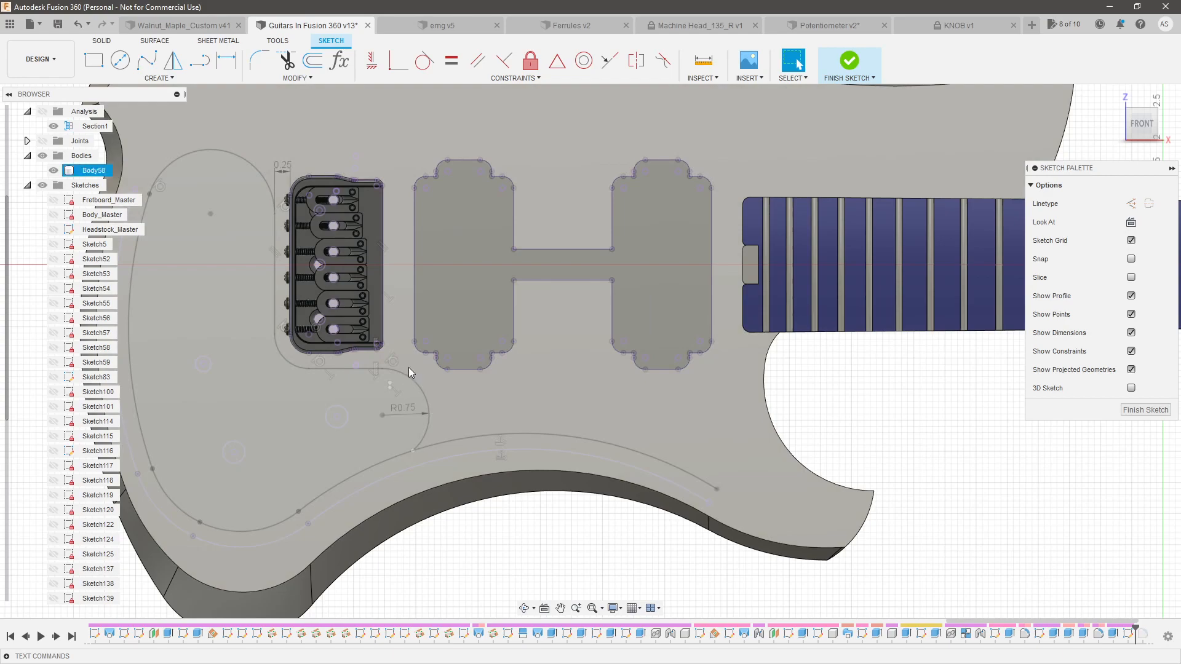
scroll(455, 360, down, 2)
shift+middle_drag(455, 363, 572, 350)
shift+middle_drag(360, 327, 869, 290)
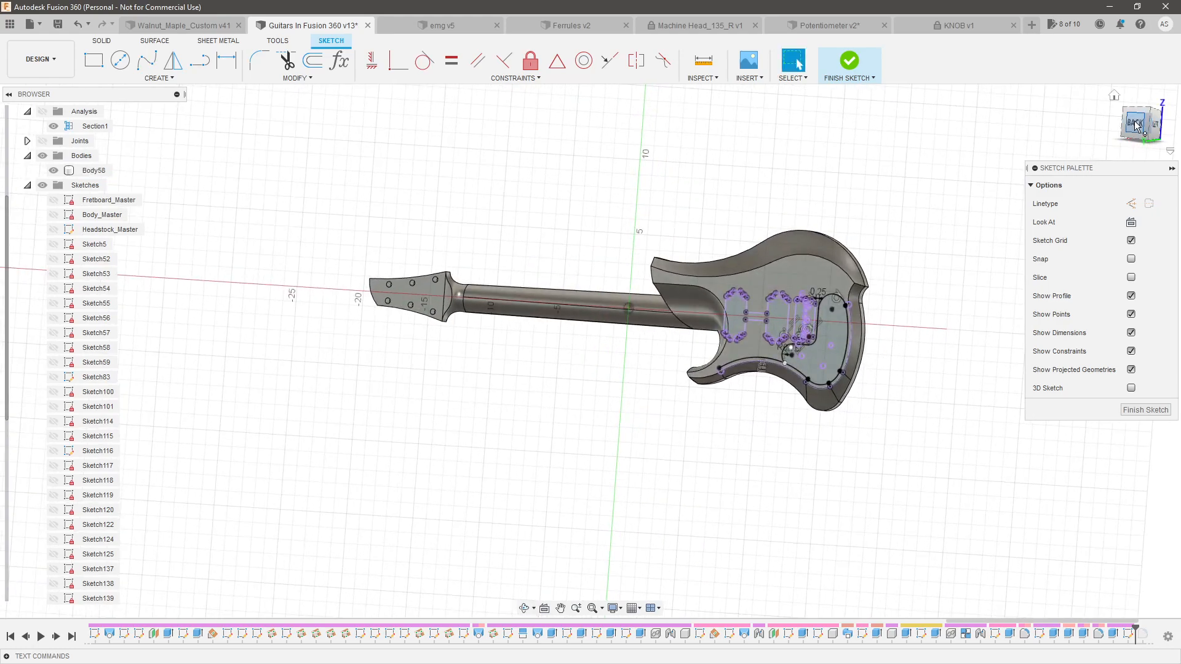
scroll(833, 316, up, 10)
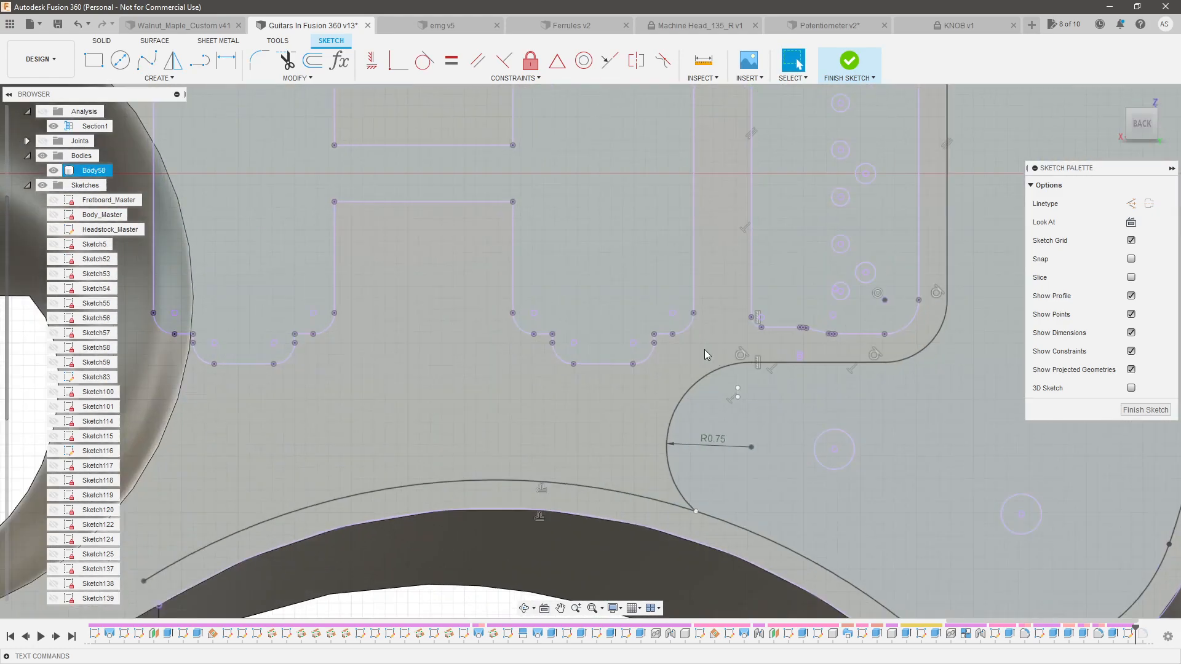
Draw two slanted lines from the lower corners of the pickup pocket nearest the bridge to the front arc, about 0.45 in and 0.55 in long
click(699, 347)
key(o)
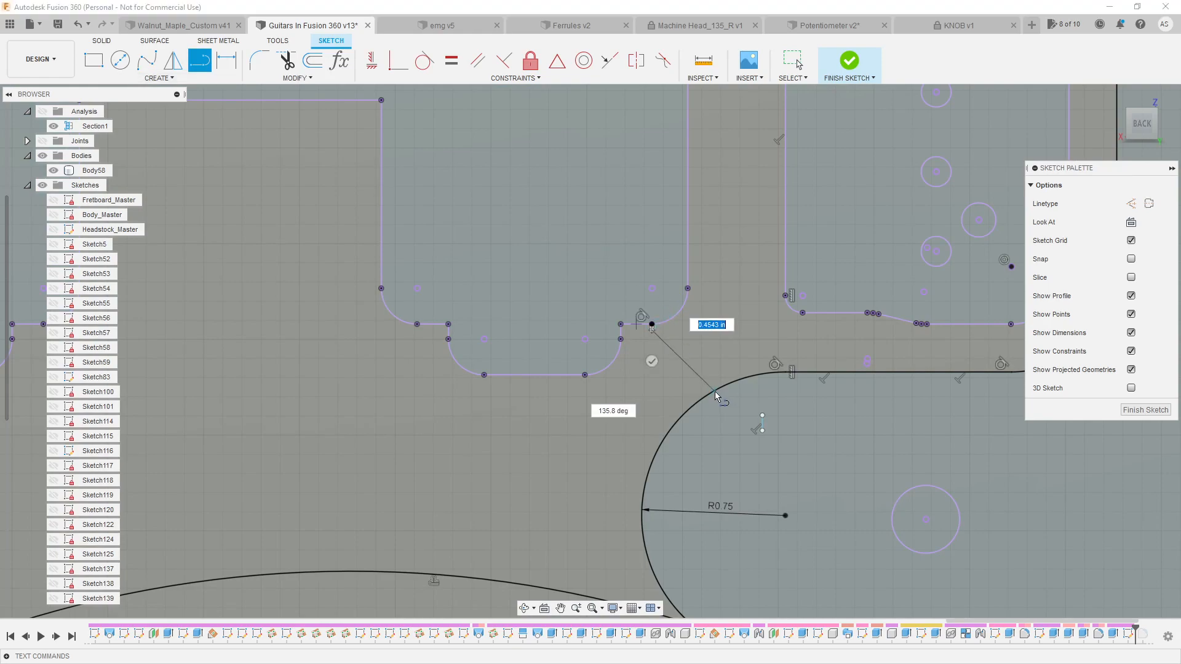
key(Escape)
click(298, 99)
key(Escape)
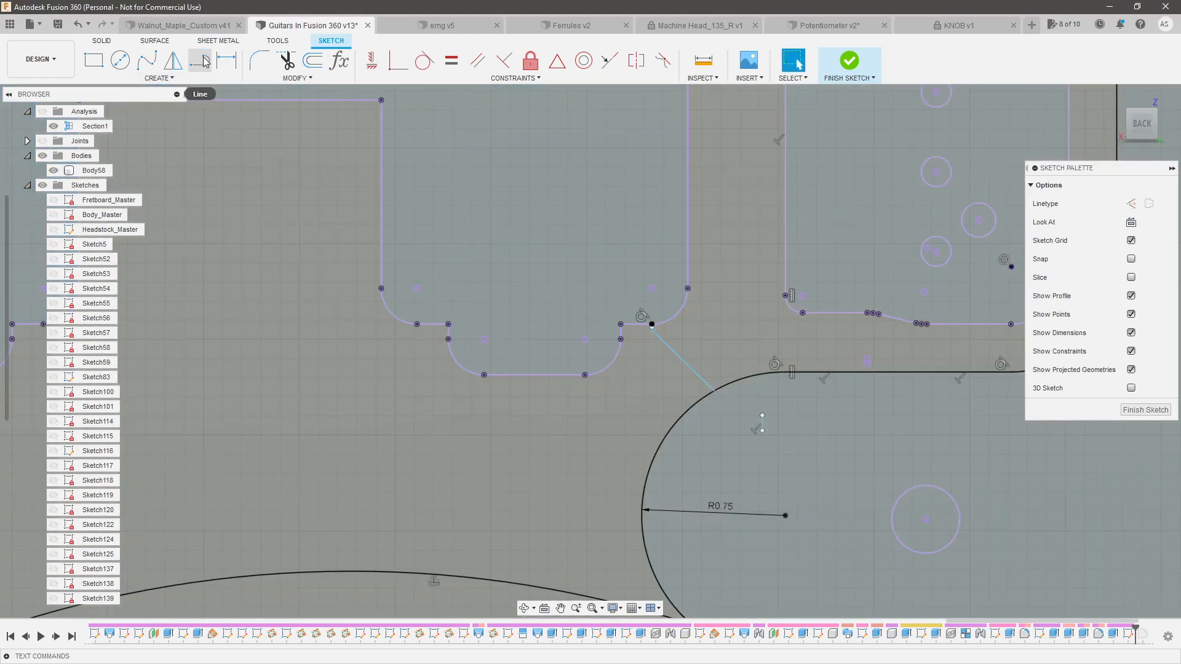
key(o)
click(584, 375)
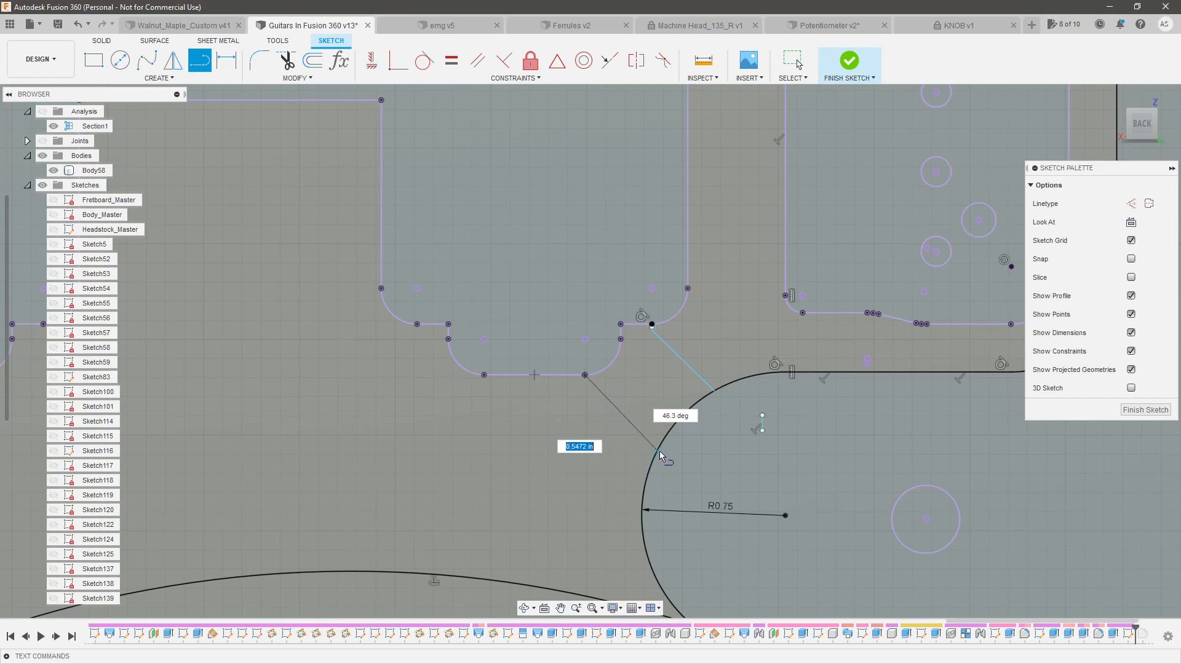
click(655, 451)
key(Escape)
Delete the tiny stray arc at the upper slanted line's start and make the line's endpoint coincident with the pickup pocket's corner point
click(631, 420)
shift+click(683, 361)
scroll(670, 338, up, 3)
scroll(662, 329, up, 5)
click(617, 308)
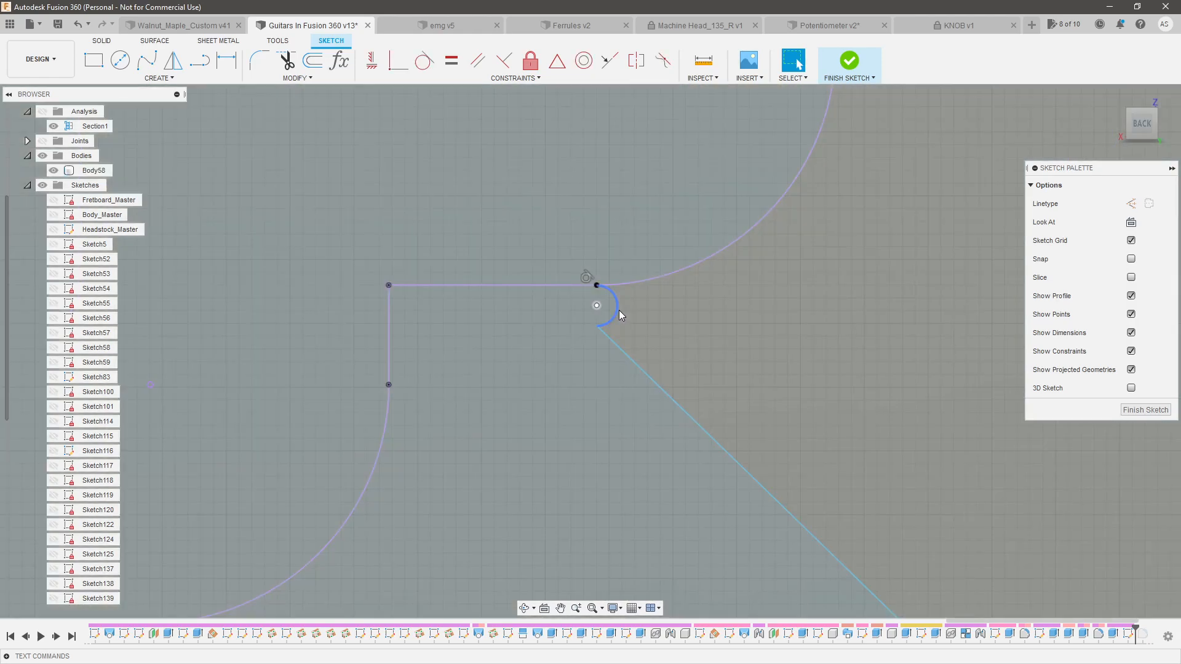
key(Delete)
click(398, 61)
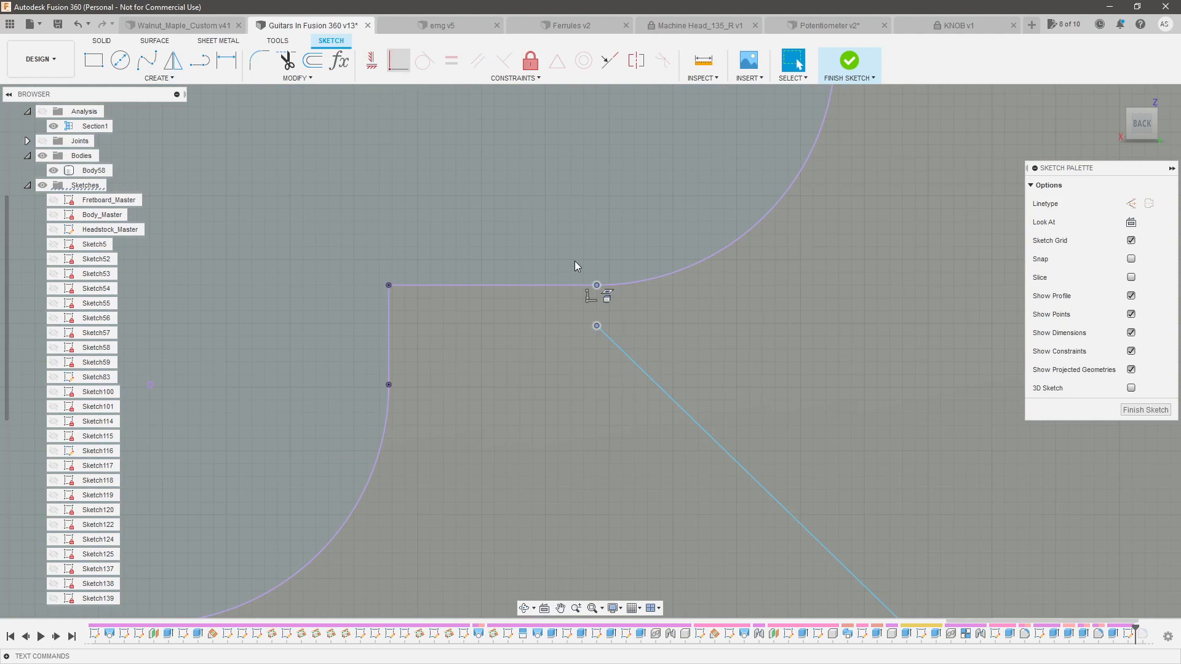
scroll(629, 257, down, 6)
scroll(617, 271, up, 6)
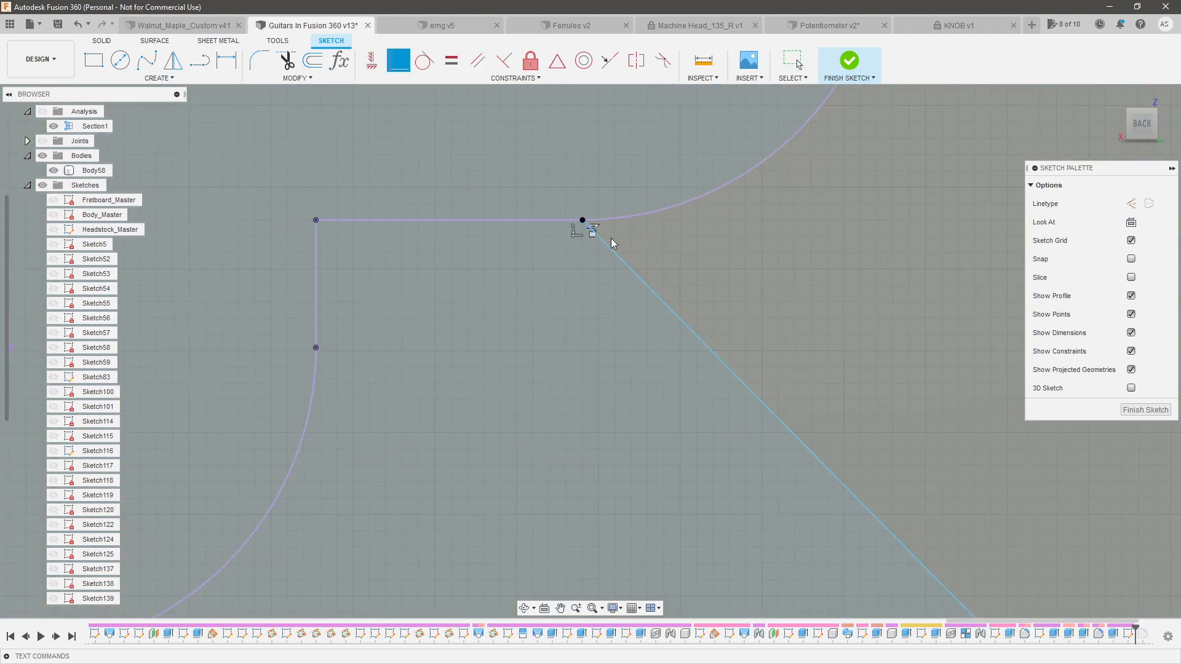
key(Escape)
Make the two slanted lines between the pickup pocket and the front arc parallel
scroll(609, 253, down, 1)
click(612, 250)
scroll(621, 230, down, 2)
scroll(623, 232, down, 4)
shift+click(533, 406)
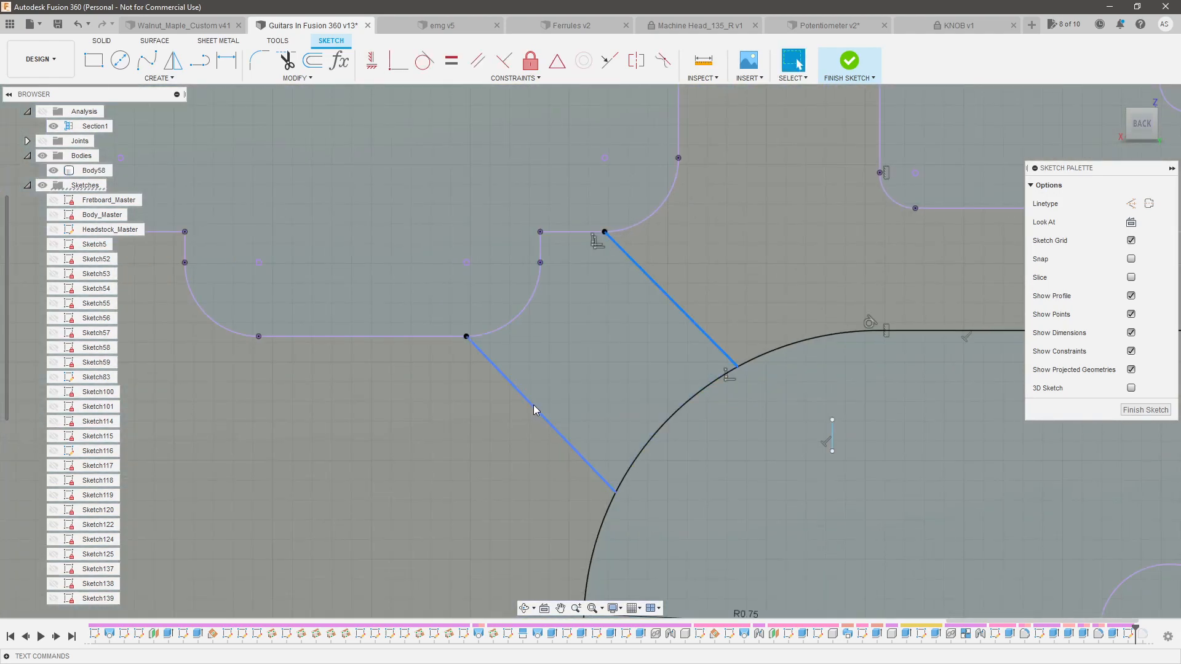
click(486, 66)
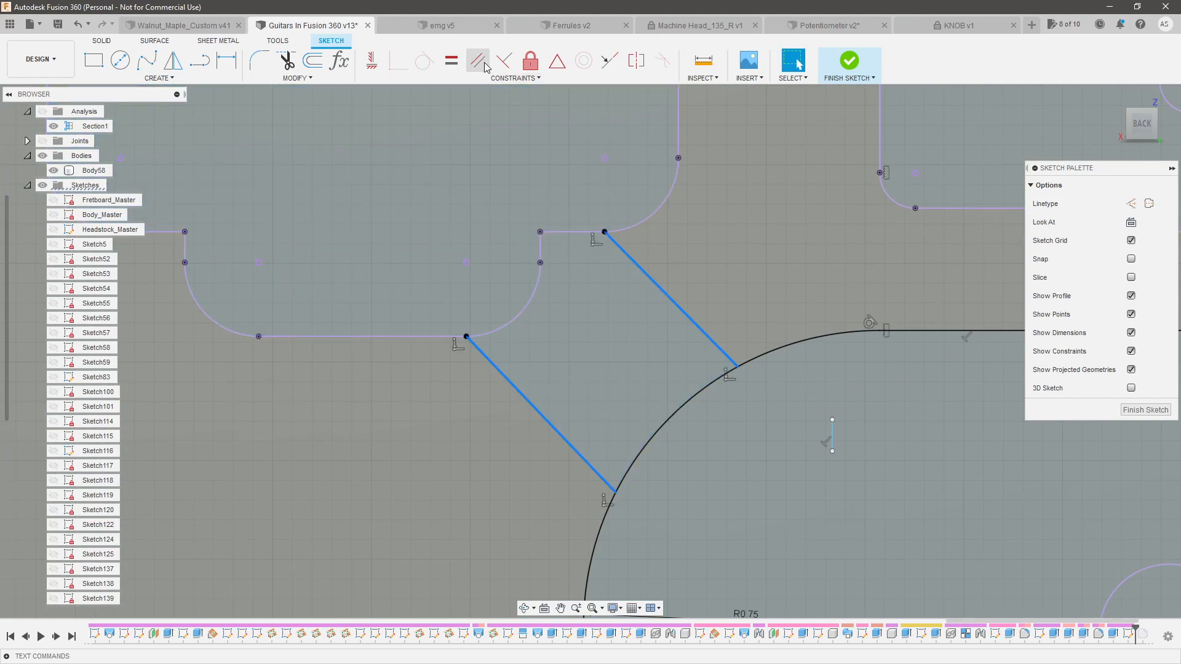
scroll(508, 268, down, 2)
key(Escape)
Move the lower slanted line's endpoint along the front arc to change the angle of both parallel lines
mouse_move(578, 404)
mouse_down()
mouse_move(592, 385)
mouse_move(580, 393)
mouse_move(577, 382)
mouse_up()
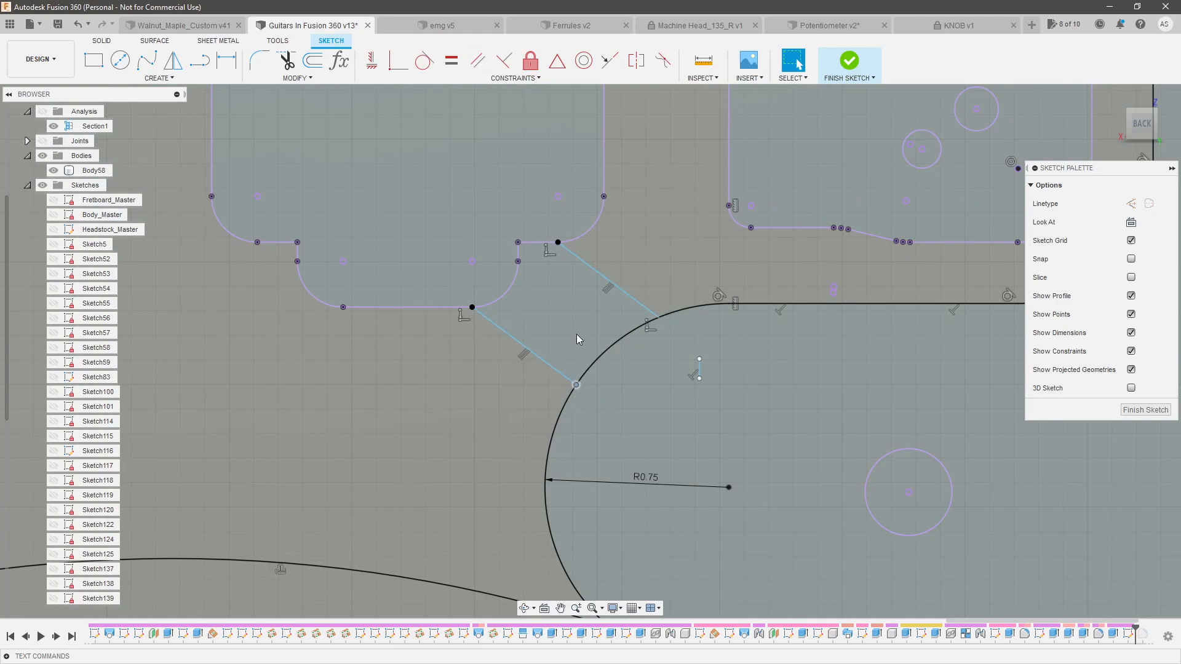
scroll(614, 308, down, 2)
scroll(639, 283, up, 1)
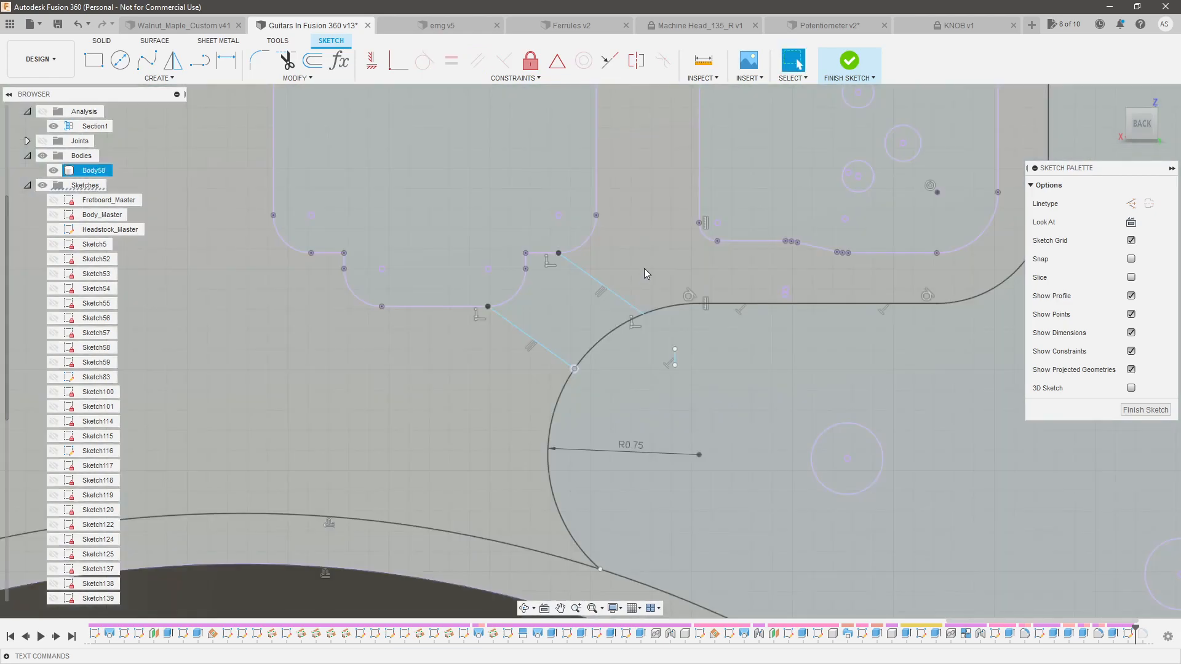
scroll(483, 236, down, 3)
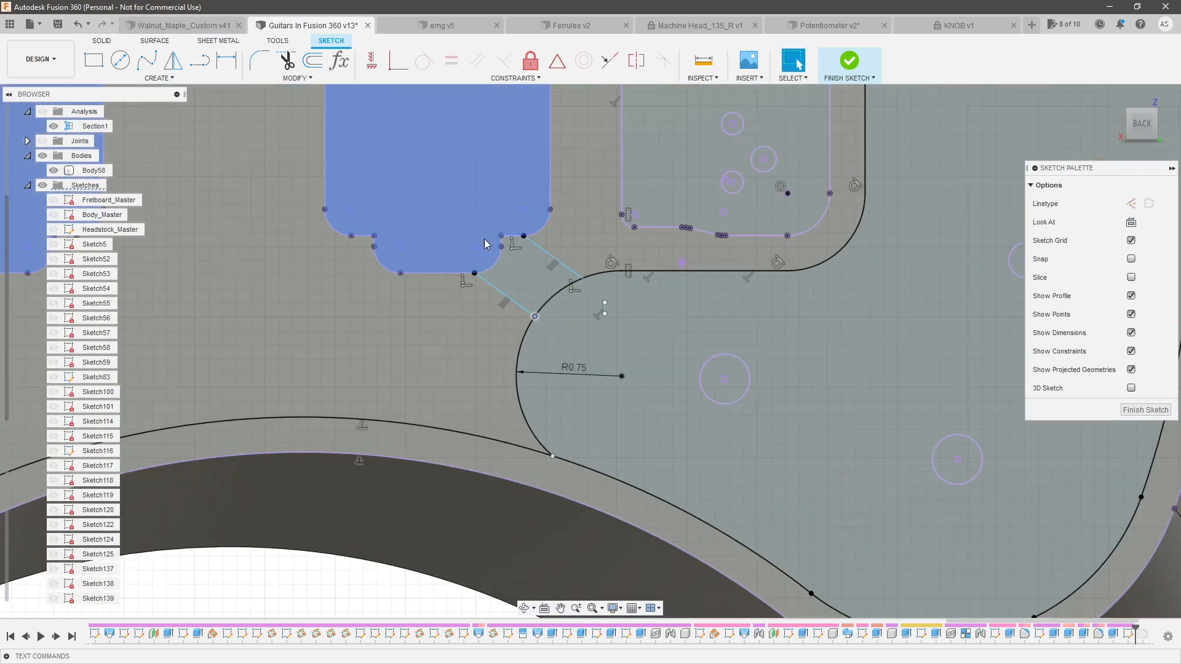
Detach the upper slanted line's start and make it coincident with the lower end of the pickup pocket's straight side edge
scroll(523, 210, up, 2)
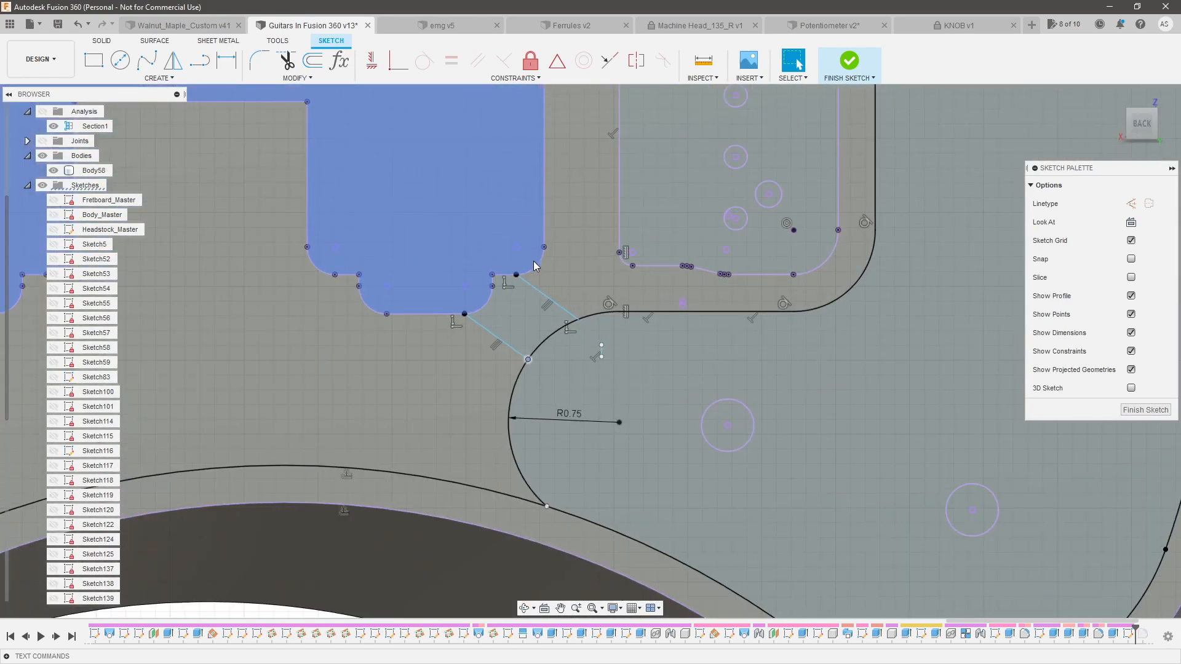
scroll(526, 287, up, 2)
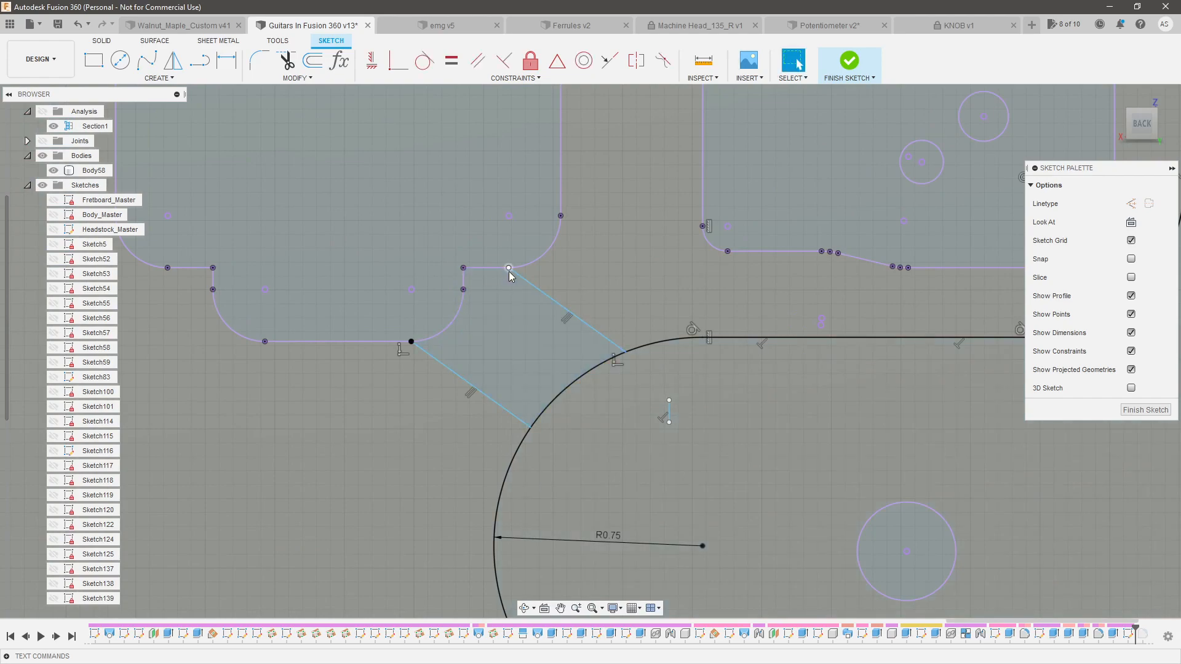
drag(561, 275, 576, 251)
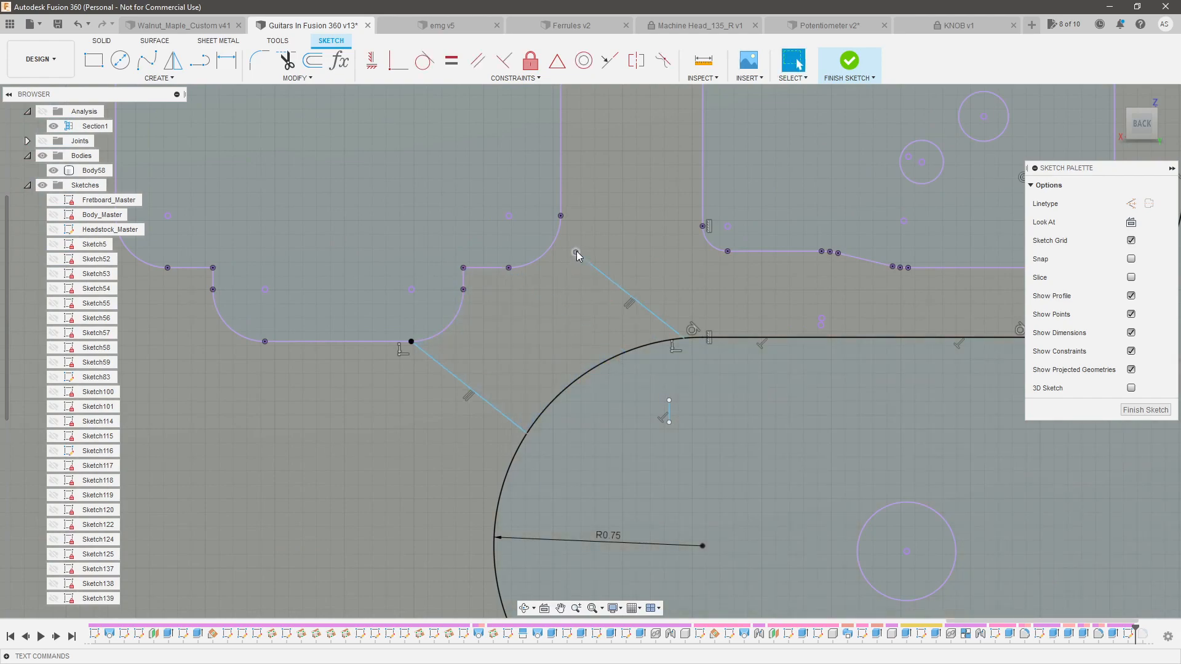
click(398, 61)
click(560, 216)
key(Escape)
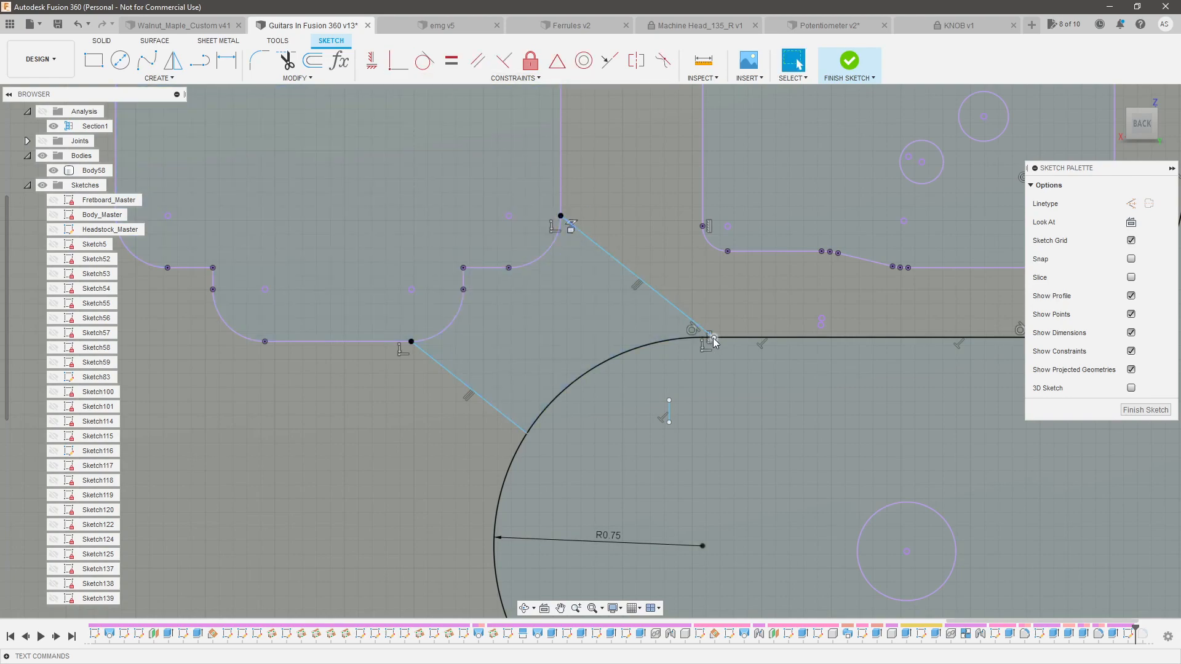
Shift the upper slanted line's end along the cavity outline and dimension its angle to the pickup pocket's side edge at 135°
drag(693, 342, 617, 306)
scroll(608, 286, down, 3)
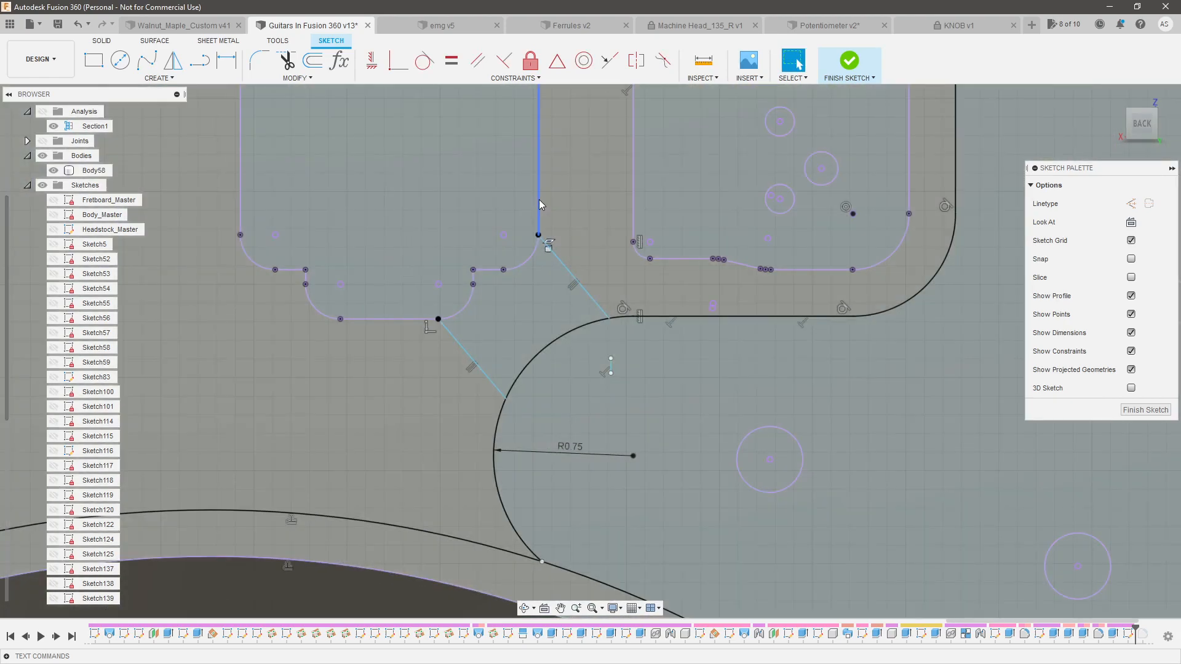
key(d)
click(539, 200)
click(559, 259)
click(634, 220)
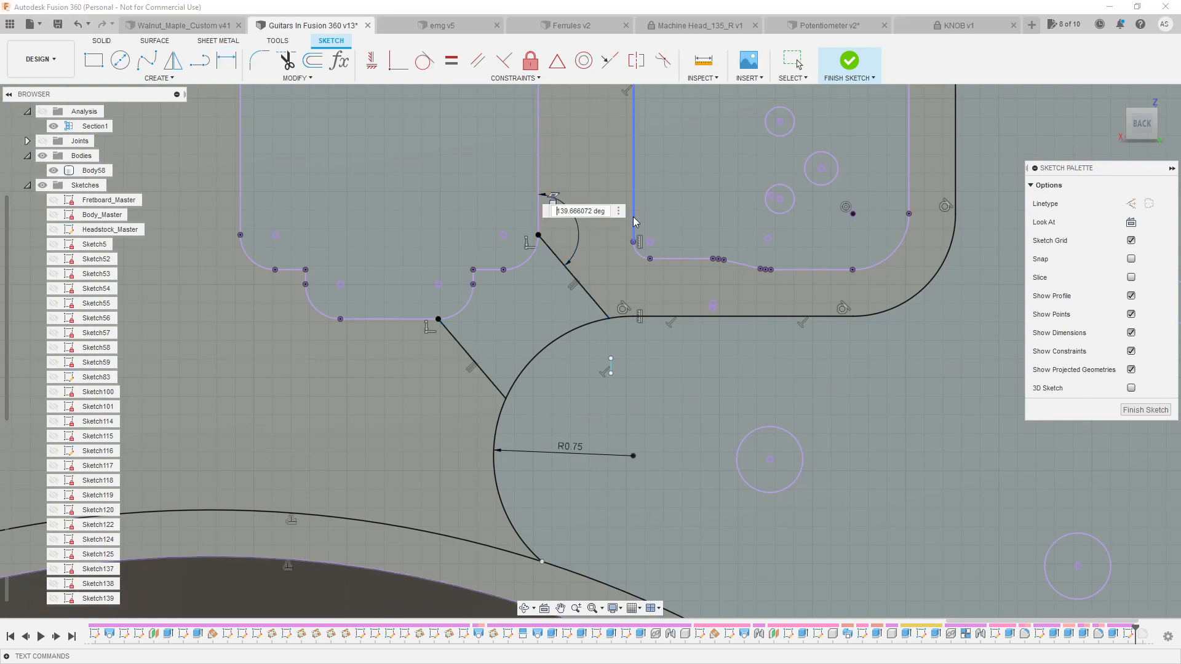
text(135)
key(Return)
scroll(452, 311, down, 5)
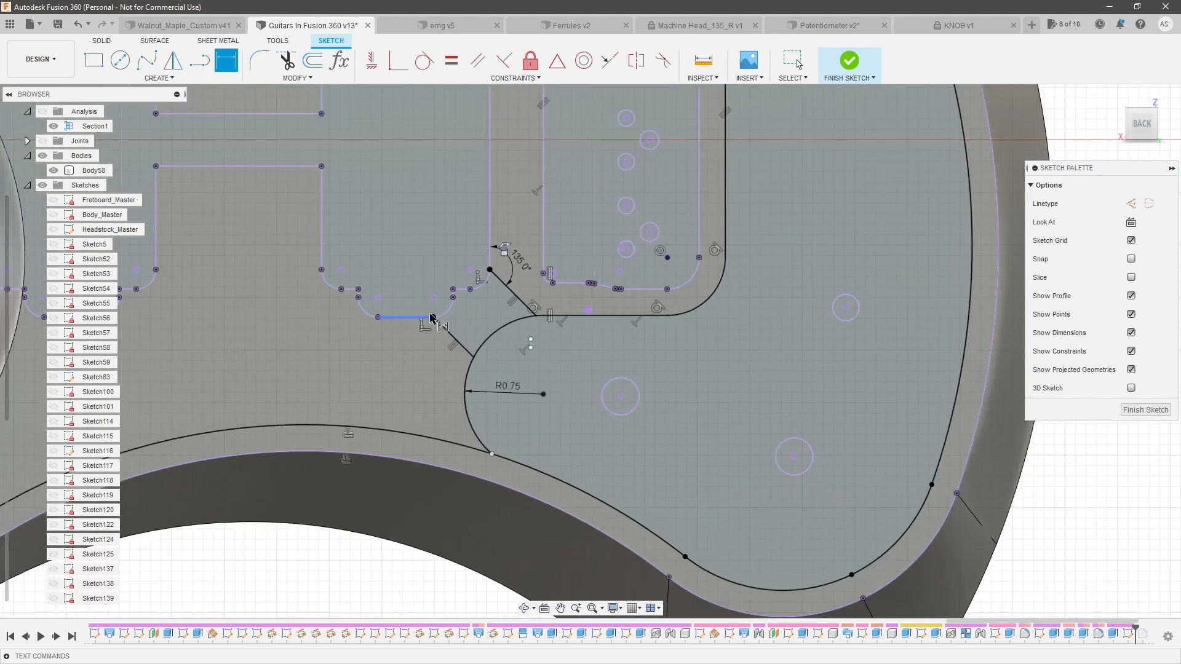
key(Escape)
Select the wiring channel and control cavity profiles to check that the regions are closed and connected
click(446, 296)
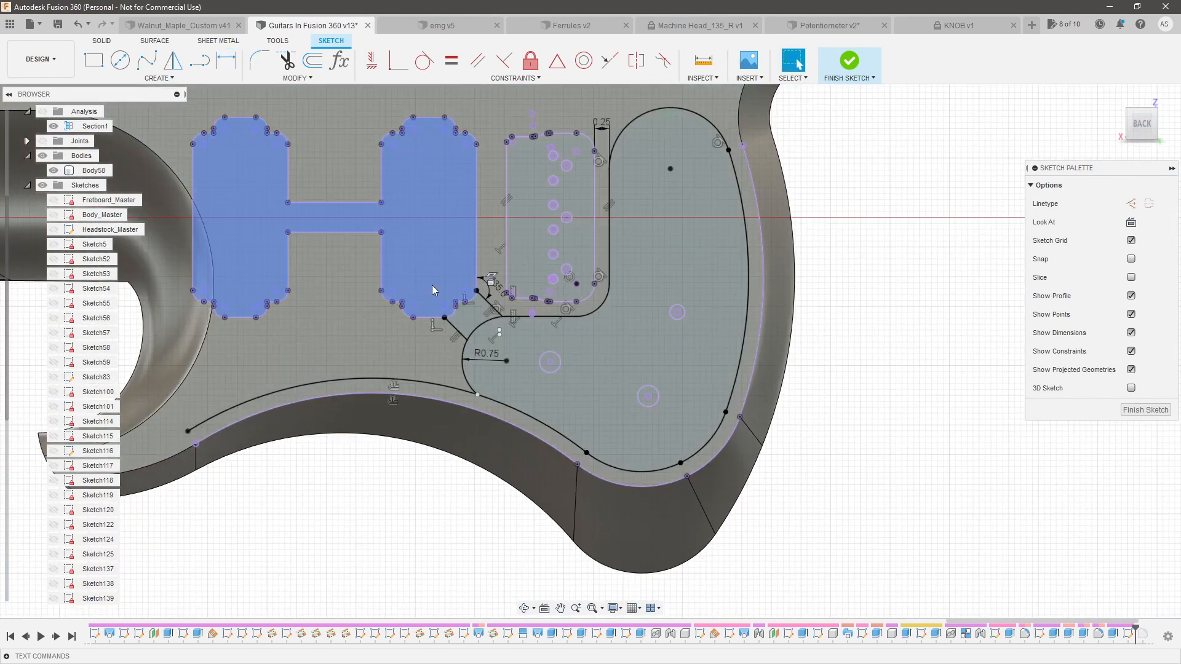
scroll(519, 319, down, 1)
scroll(479, 317, up, 3)
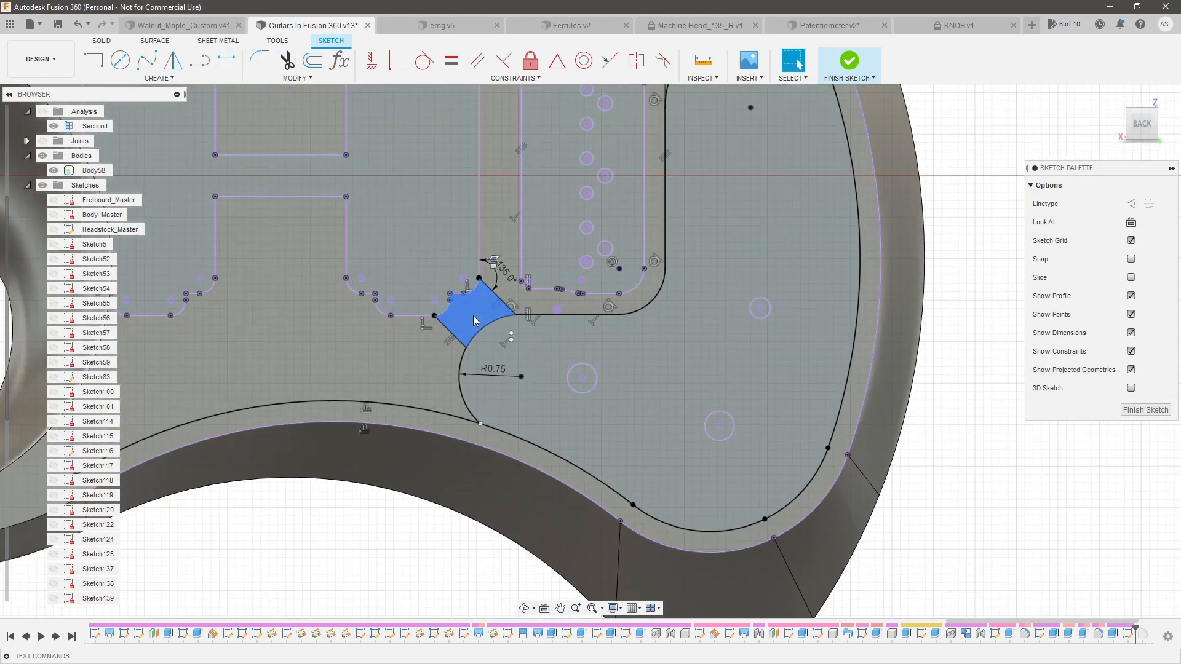
click(473, 315)
click(549, 331)
scroll(549, 330, down, 2)
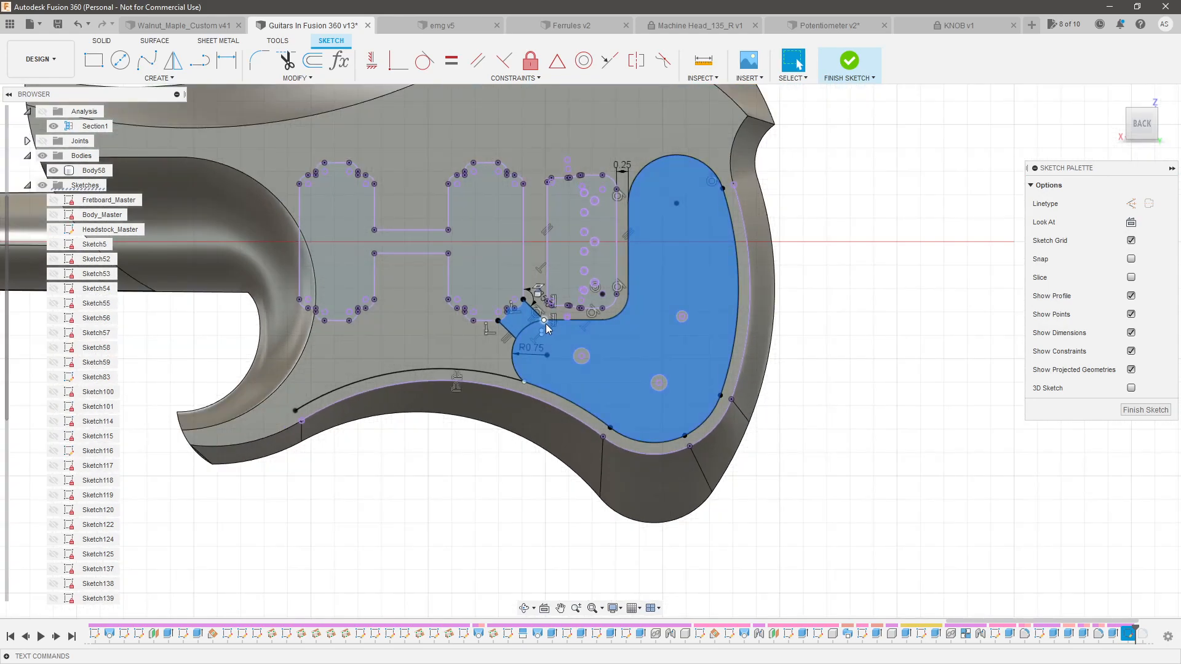
scroll(589, 351, up, 5)
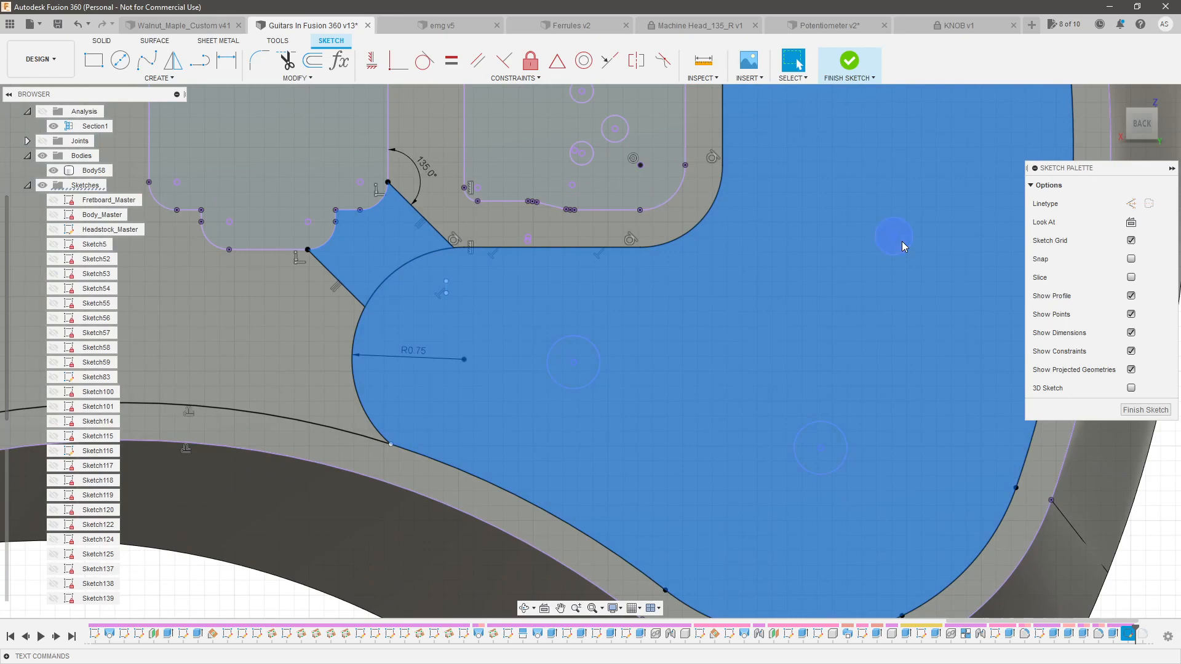
scroll(673, 296, down, 5)
scroll(682, 323, up, 3)
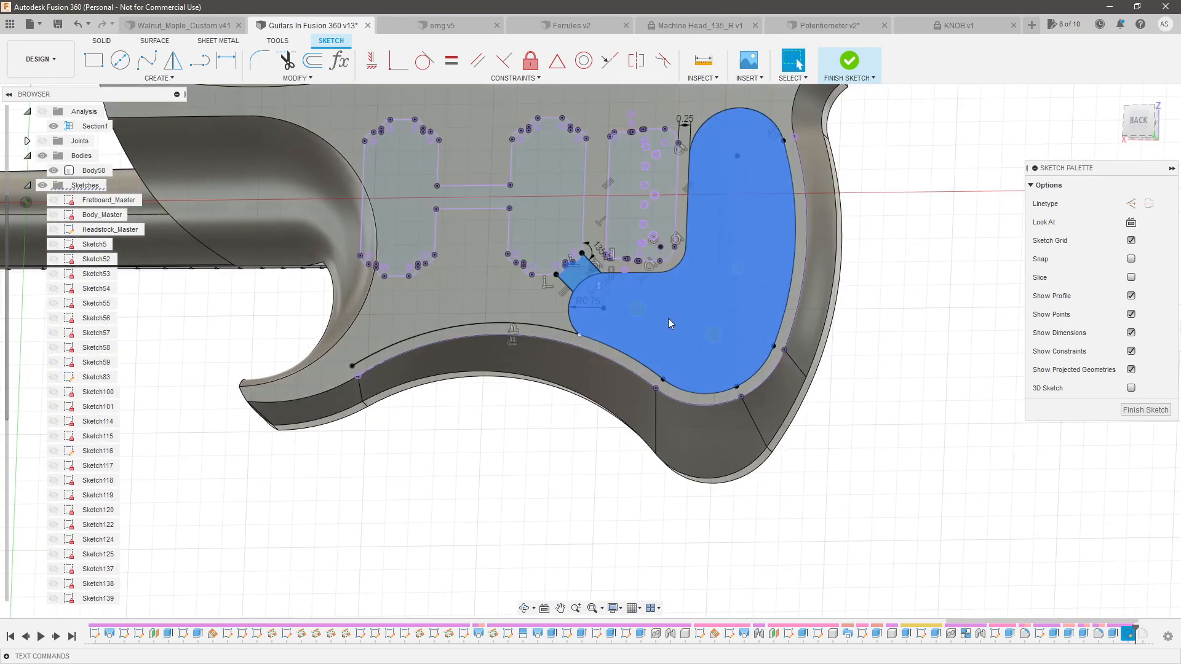
key(Escape)
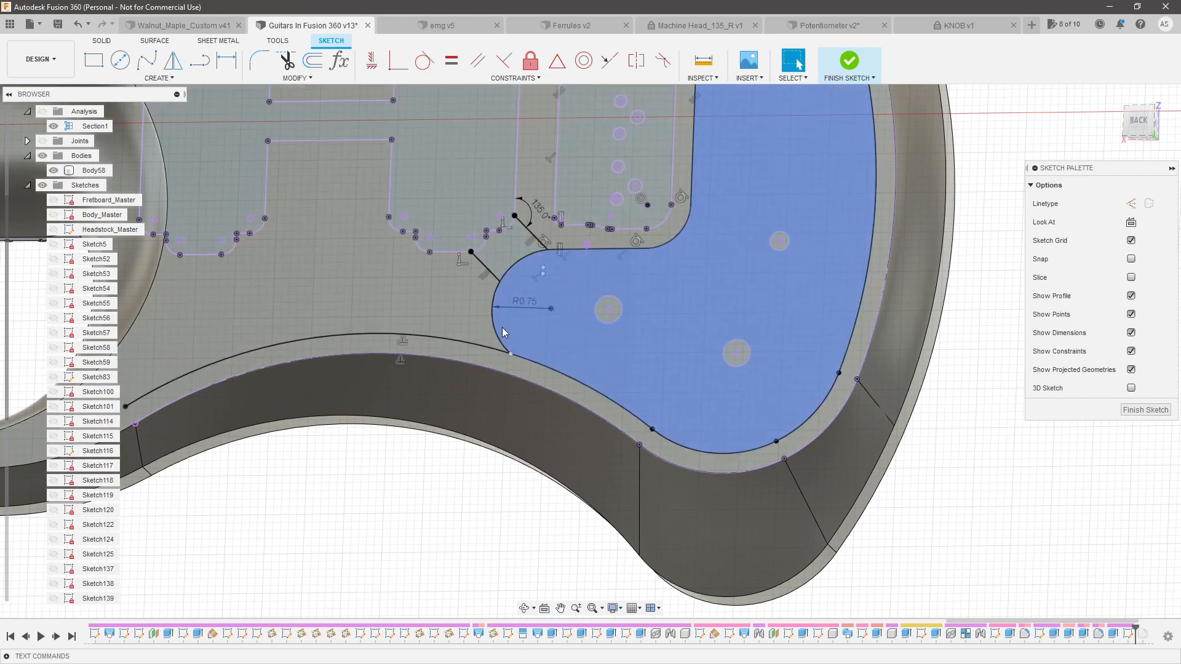
Try to offset the curves of the control cavity outline
click(501, 330)
scroll(584, 345, down, 3)
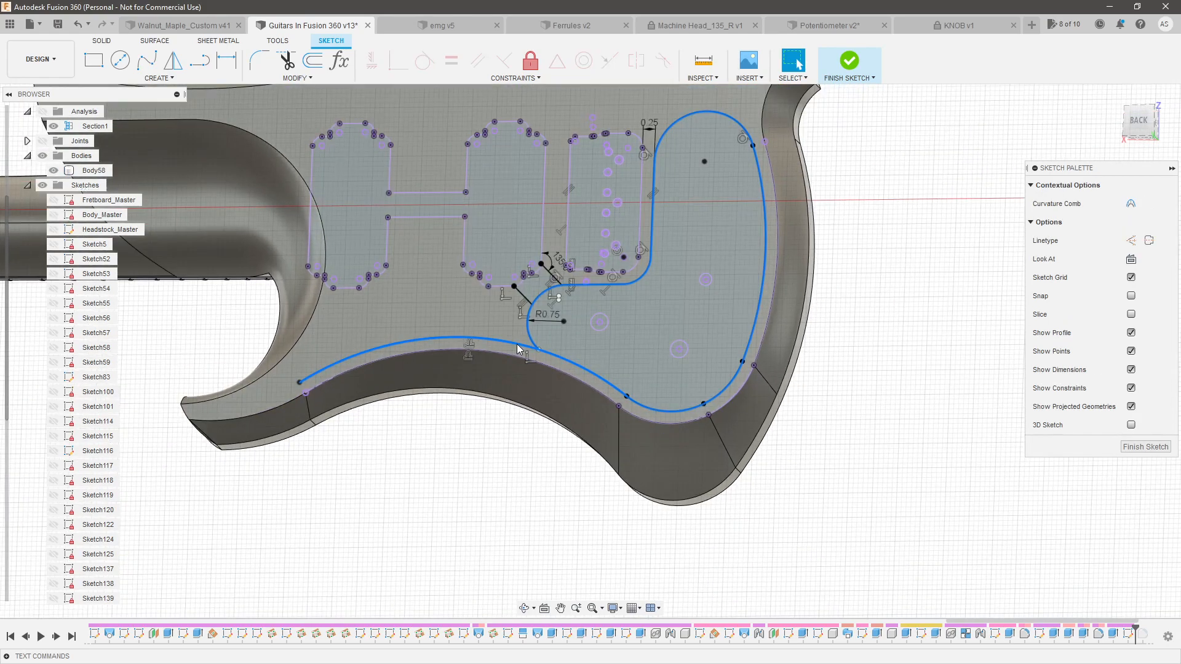
key(o)
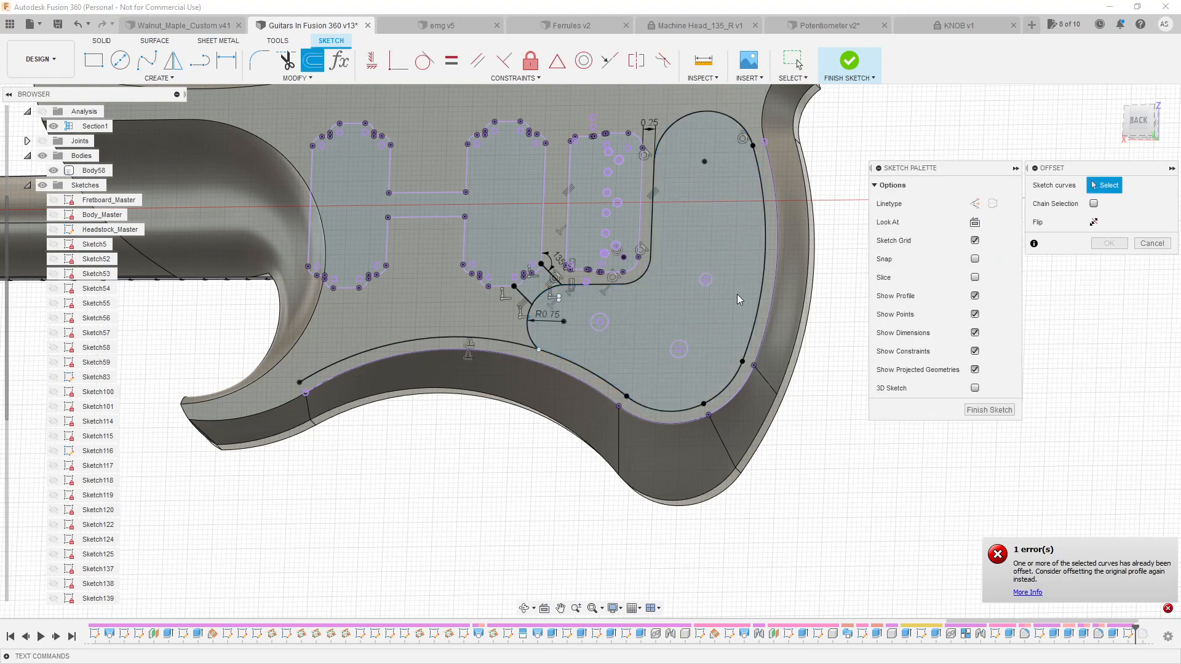
key(Escape)
click(675, 411)
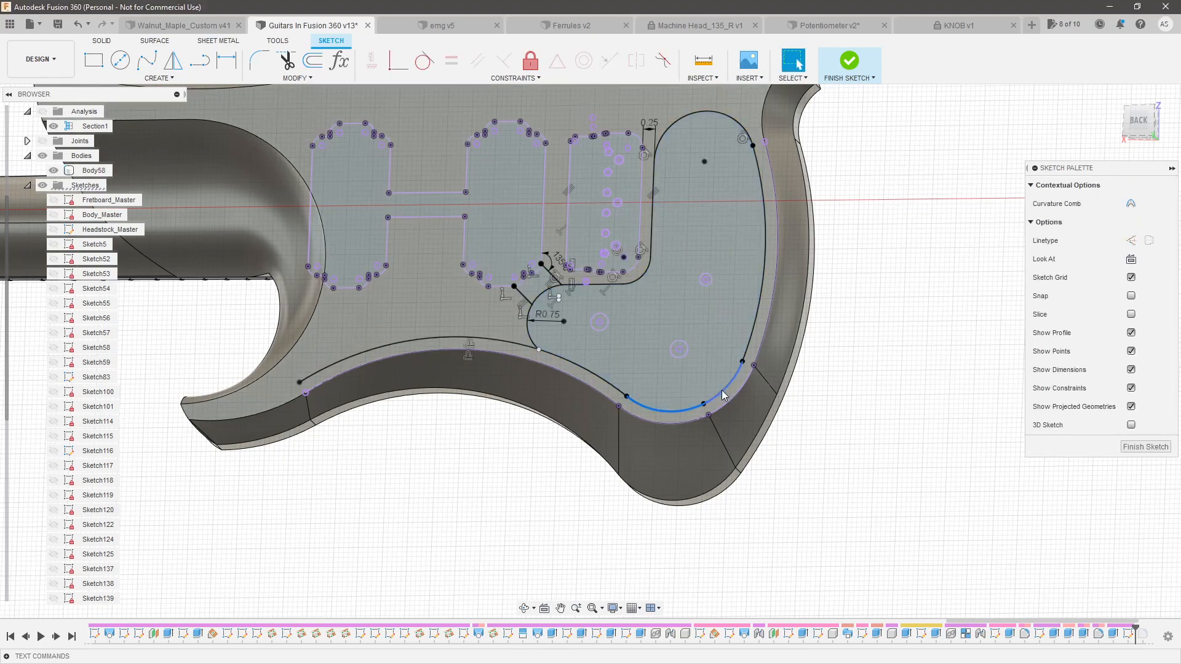
click(723, 191)
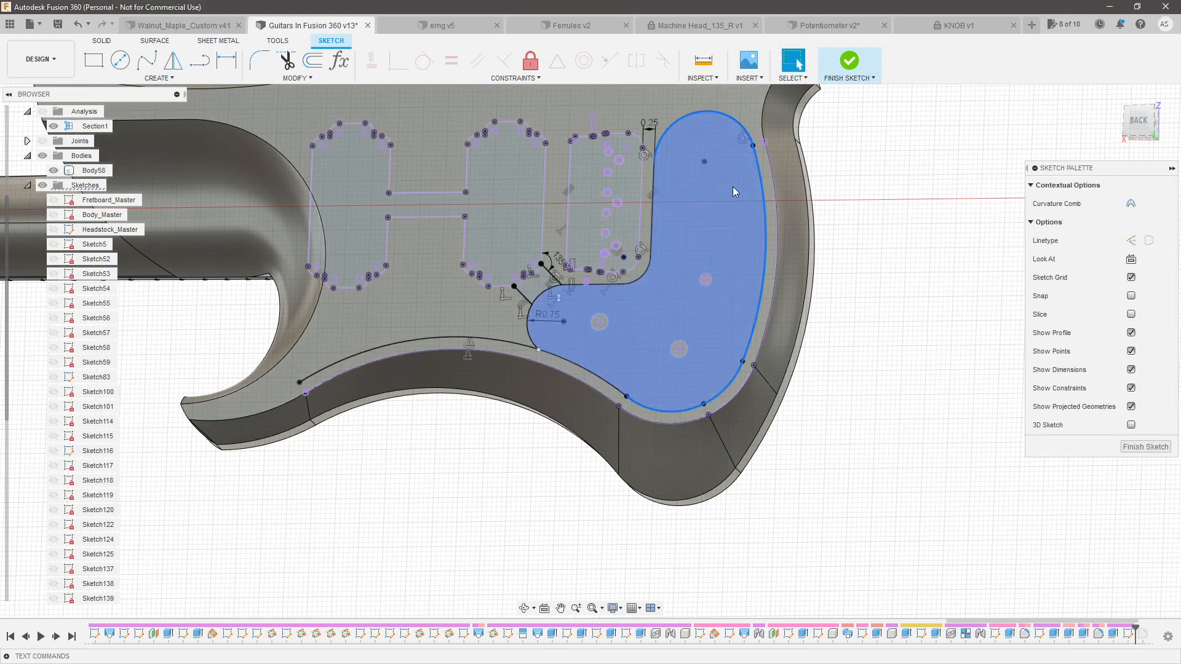
key(Escape)
click(734, 119)
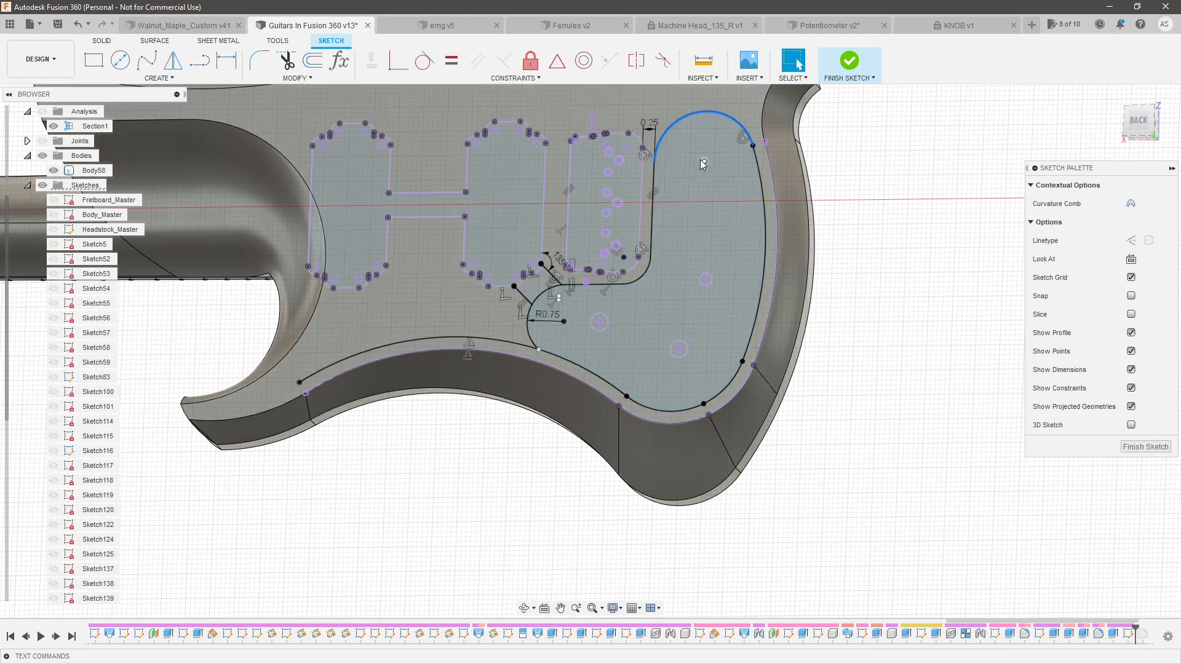
shift+click(762, 193)
key(o)
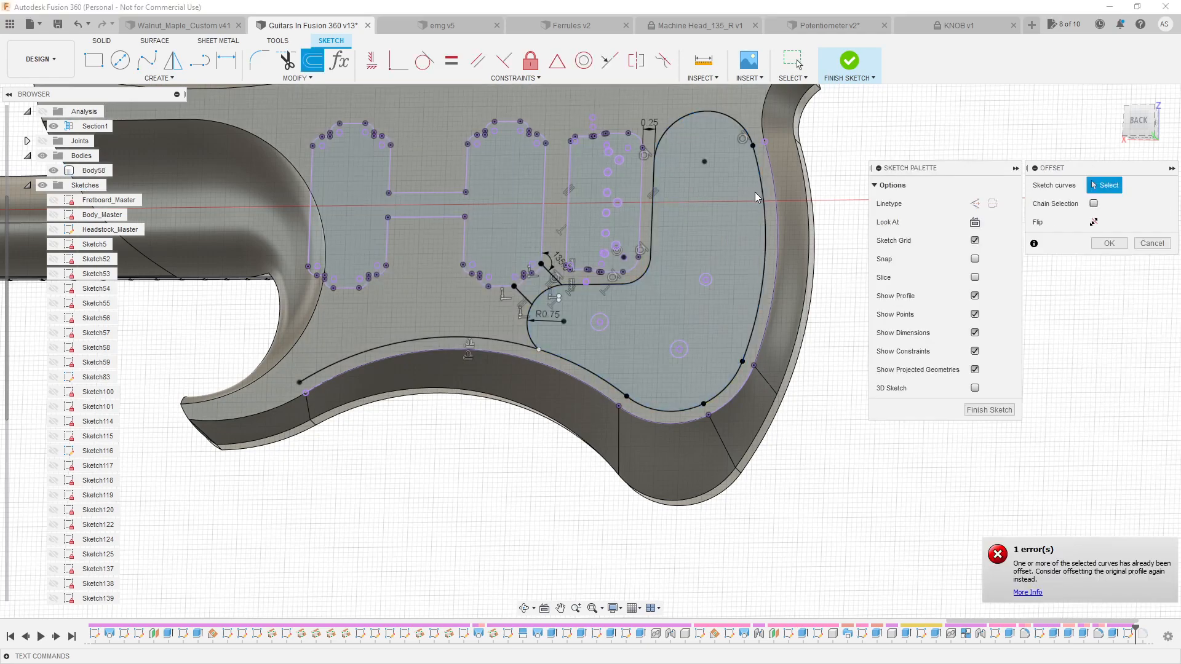
key(Escape)
Offset the four projected body-edge curves around the control area inward by 0.5 in
scroll(759, 182, up, 3)
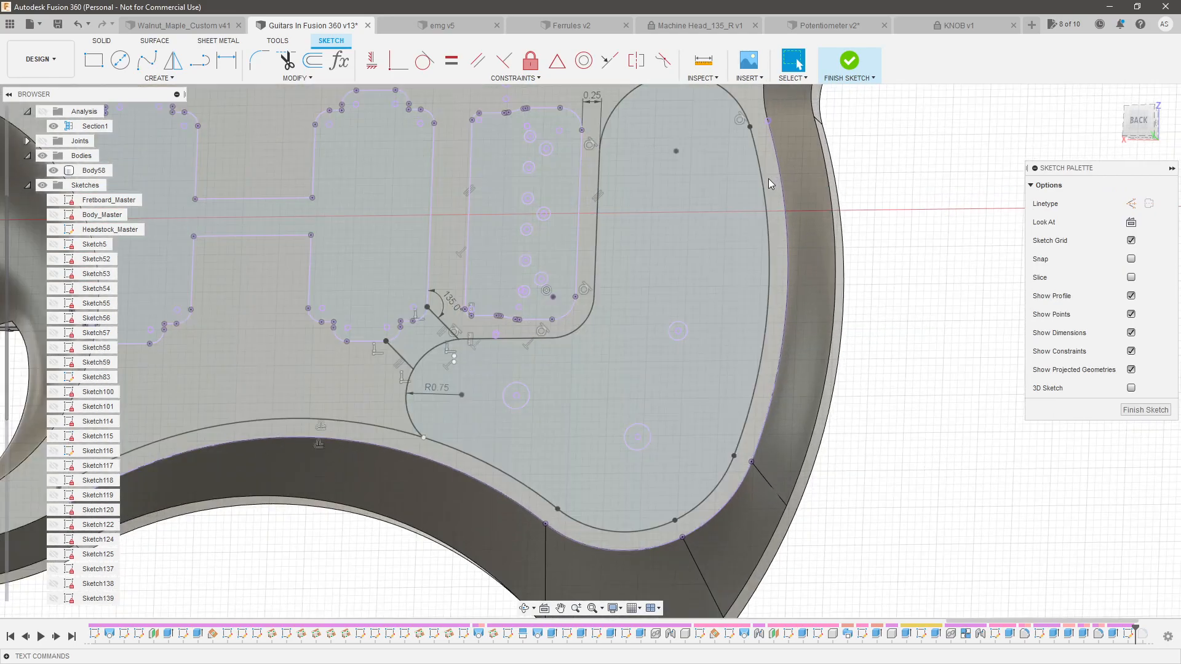
click(778, 171)
shift+click(737, 491)
shift+click(644, 550)
shift+click(533, 514)
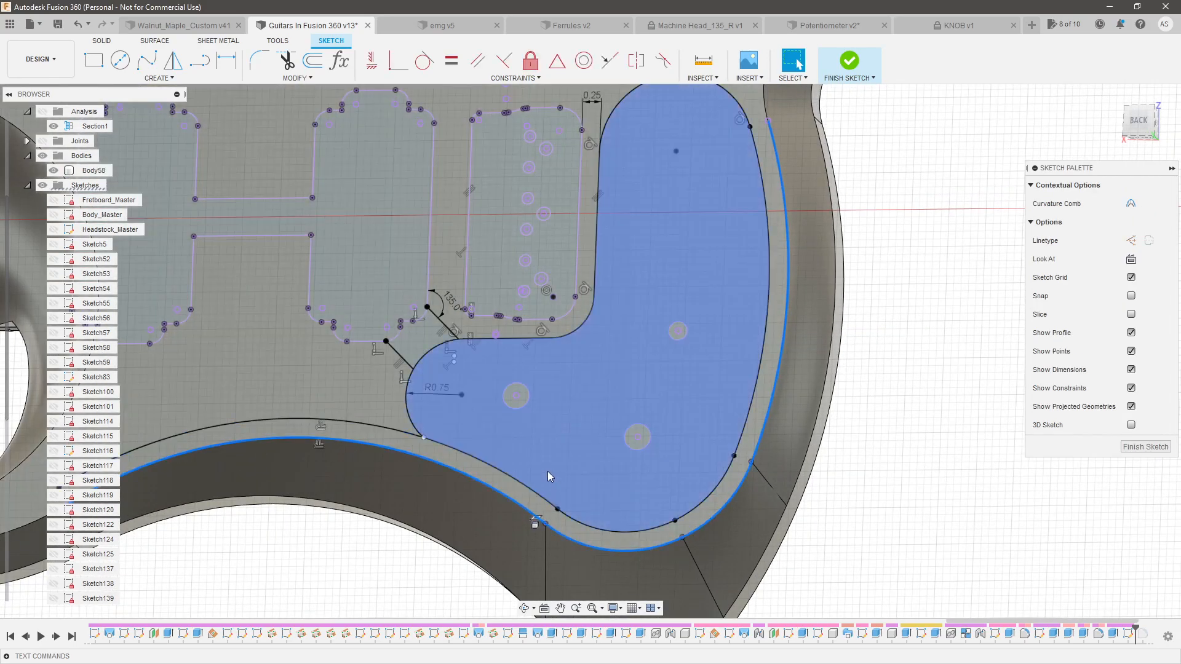
key(o)
drag(527, 511, 548, 485)
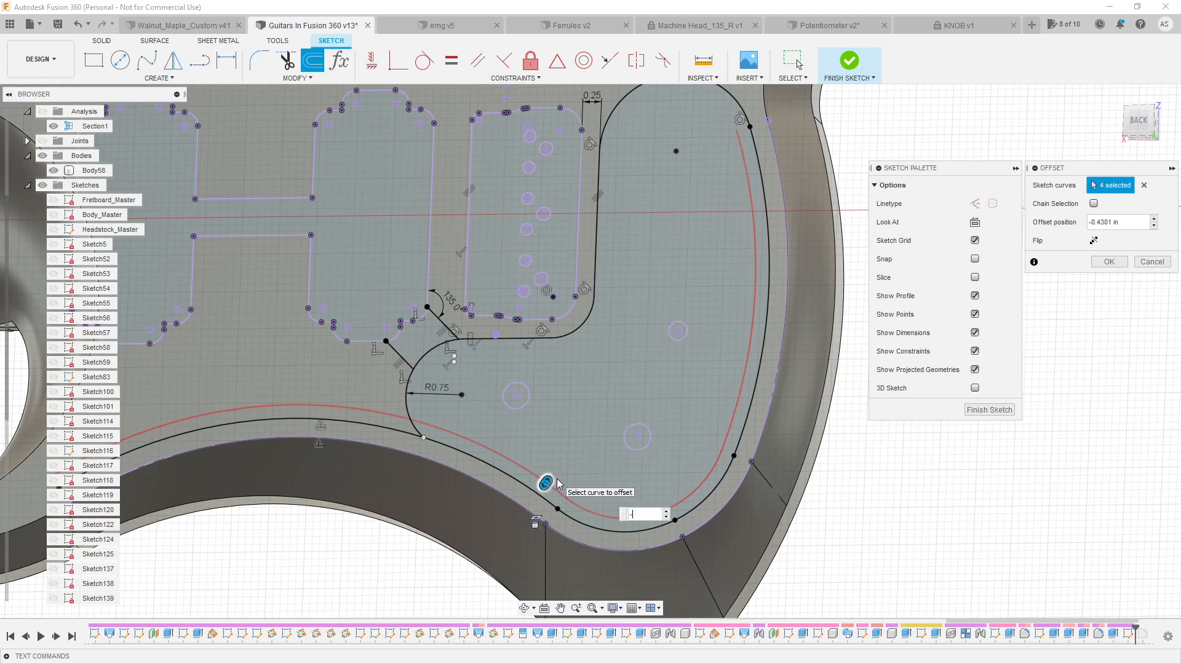
key(Return)
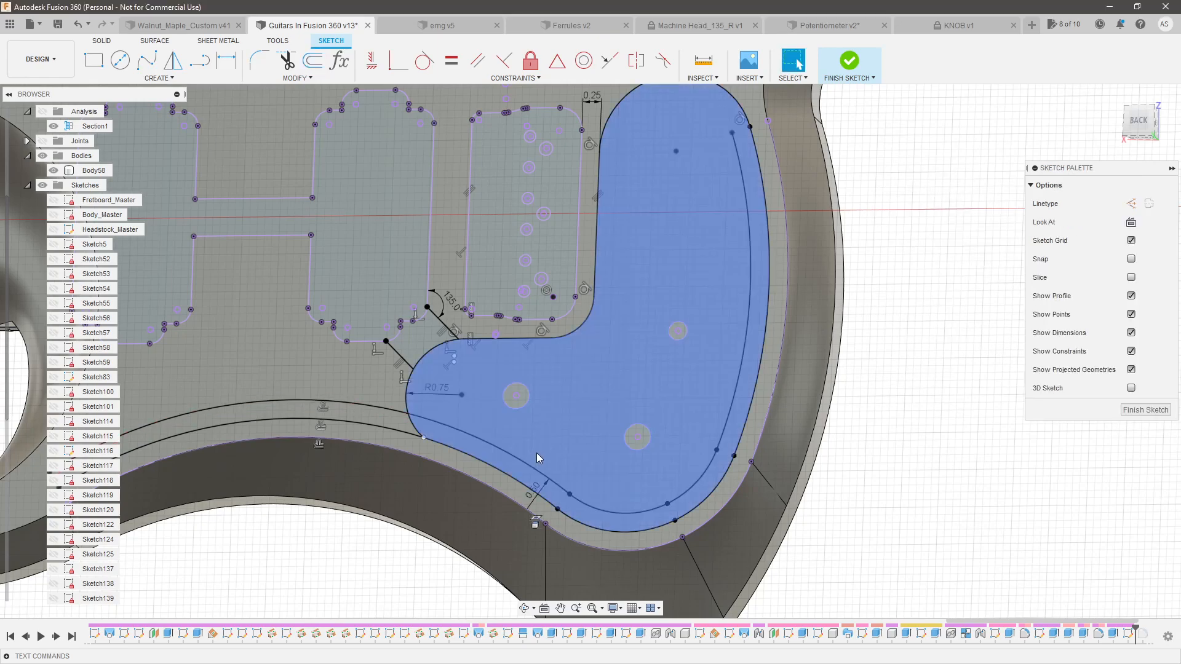
scroll(676, 333, down, 2)
scroll(651, 344, up, 1)
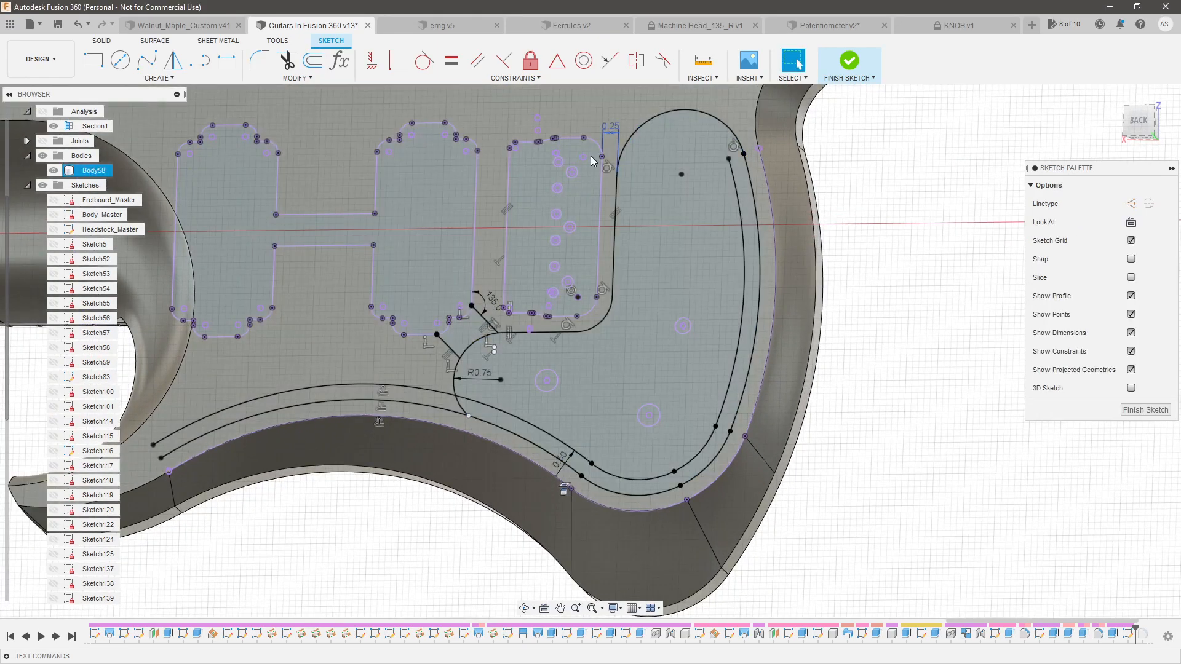
Draw an arc inside the cavity's rounded upper end from the inner offset curve's endpoint, plus a straight line alongside the bridge-side edge
click(158, 78)
mouse_move(150, 132)
click(224, 133)
click(636, 167)
click(728, 159)
click(659, 145)
key(o)
click(632, 321)
key(Escape)
Draw an arc from the inner straight line's lower end, curving around the inside bend of the cavity outline
click(167, 78)
mouse_move(92, 131)
click(210, 150)
click(631, 323)
click(588, 343)
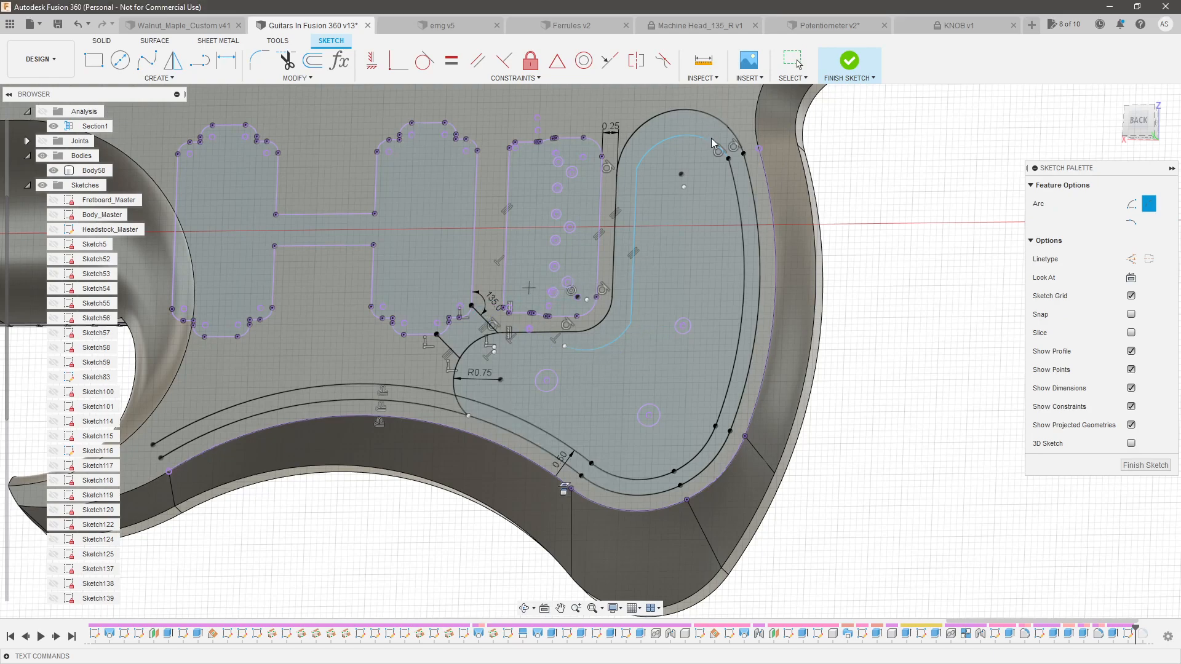
key(Escape)
Try to make the inner upper arc tangent to the inner offset curve
click(706, 115)
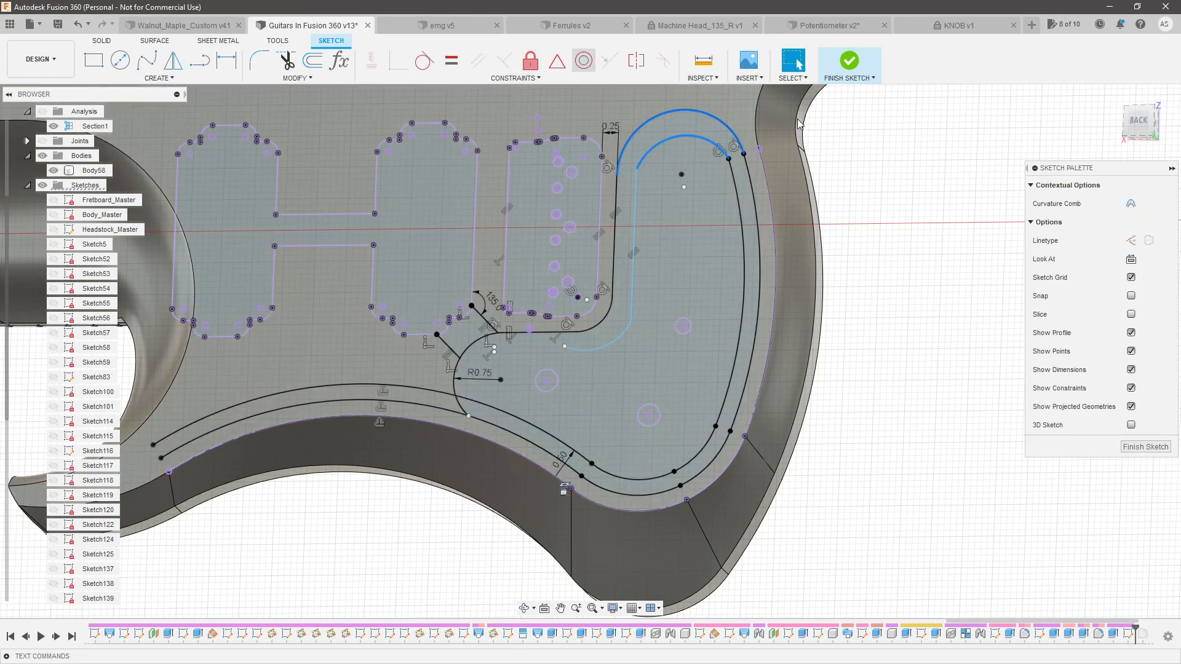
click(705, 135)
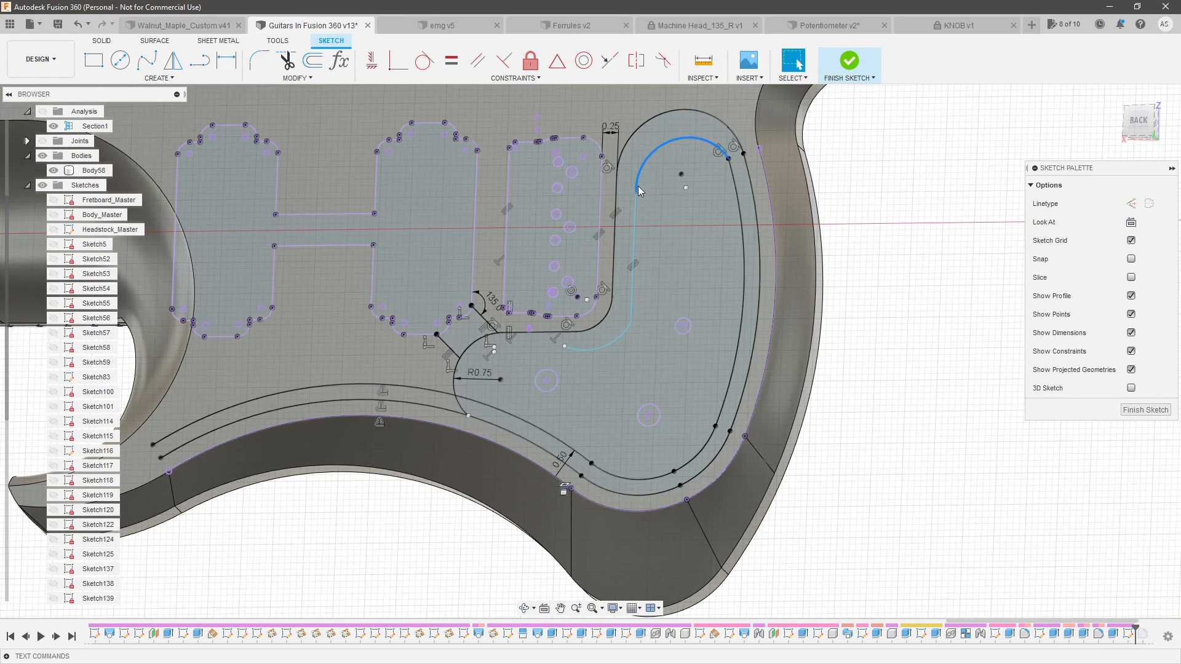
click(715, 149)
click(892, 187)
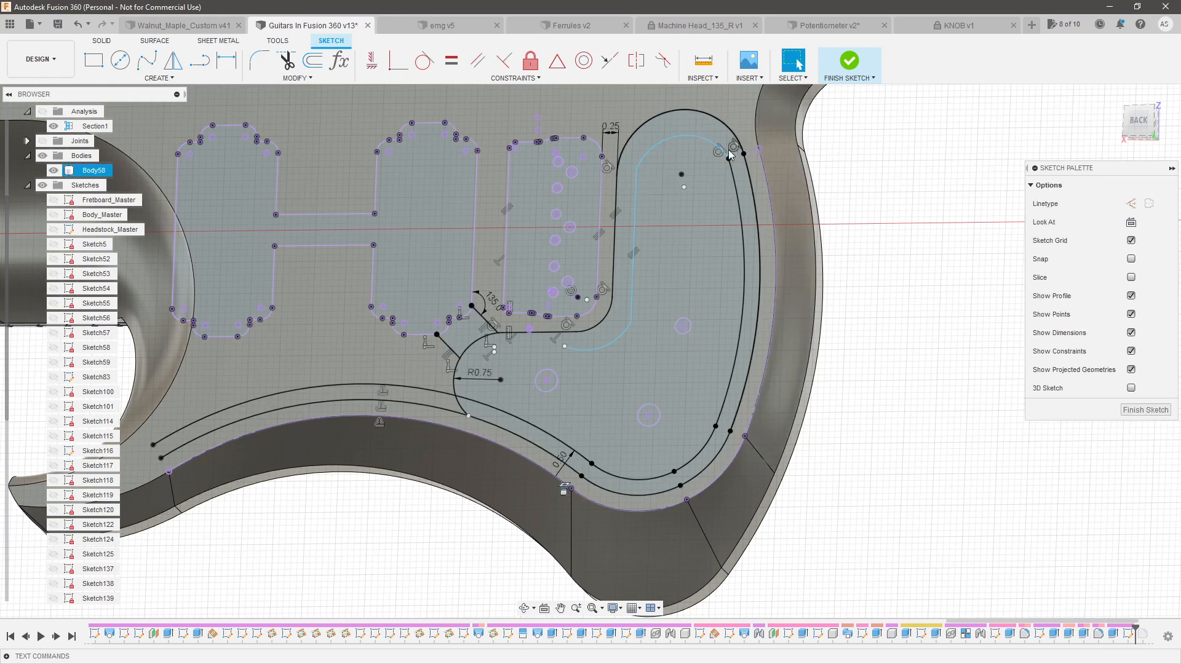
scroll(720, 147, up, 3)
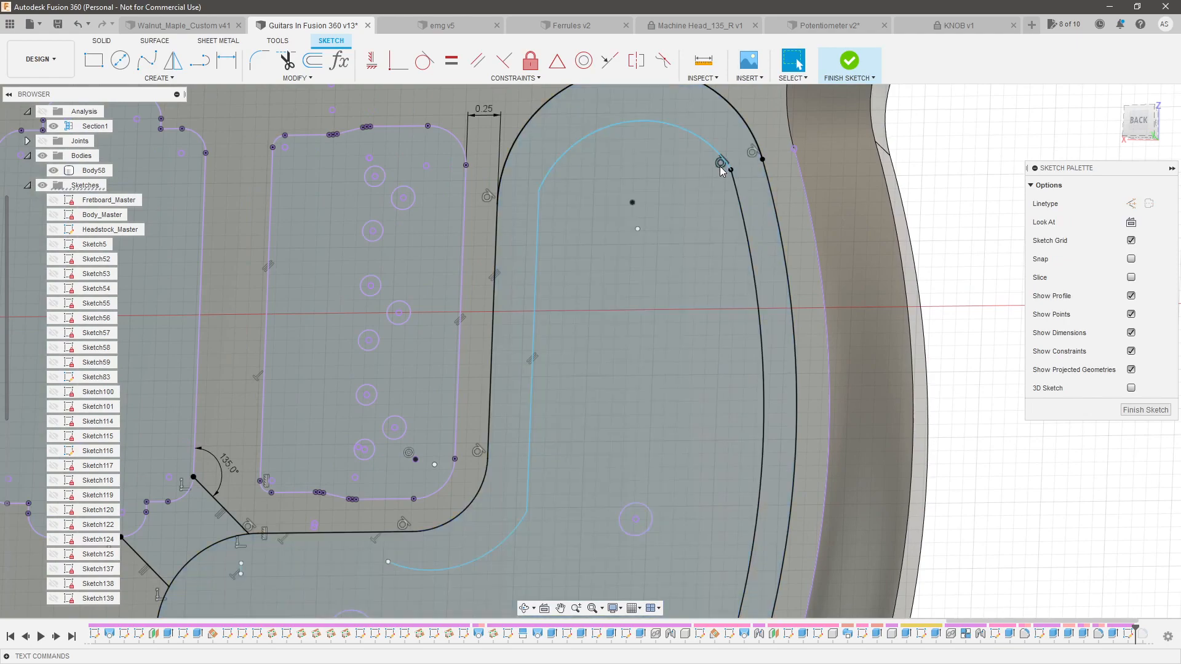
click(719, 165)
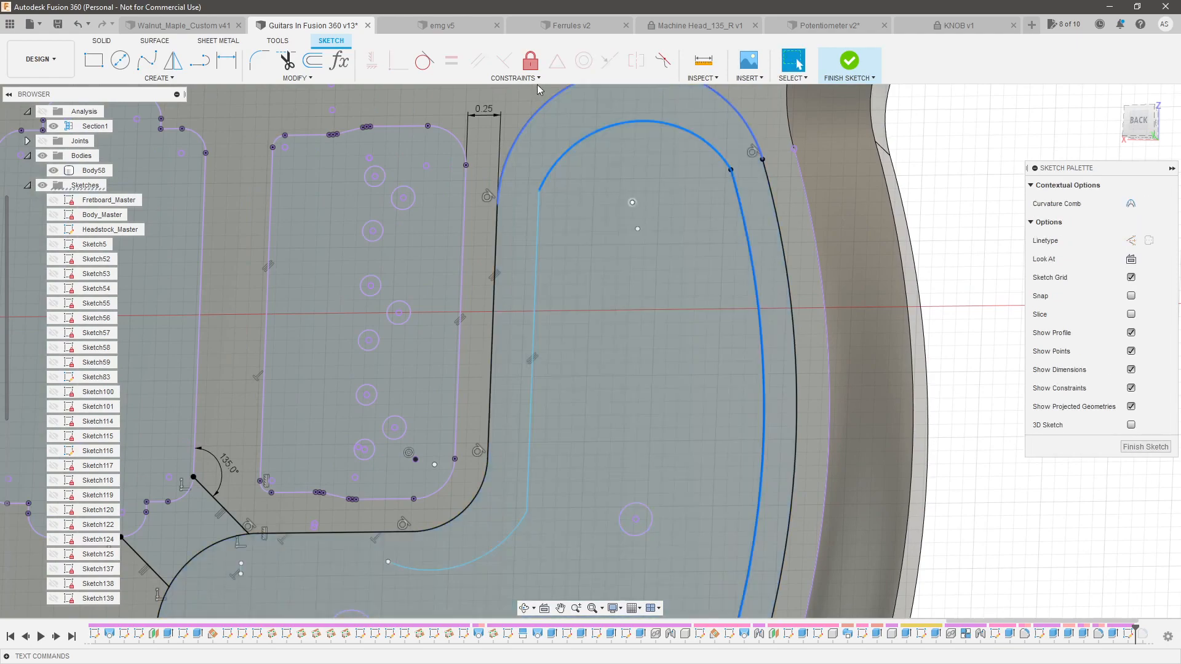
key(Escape)
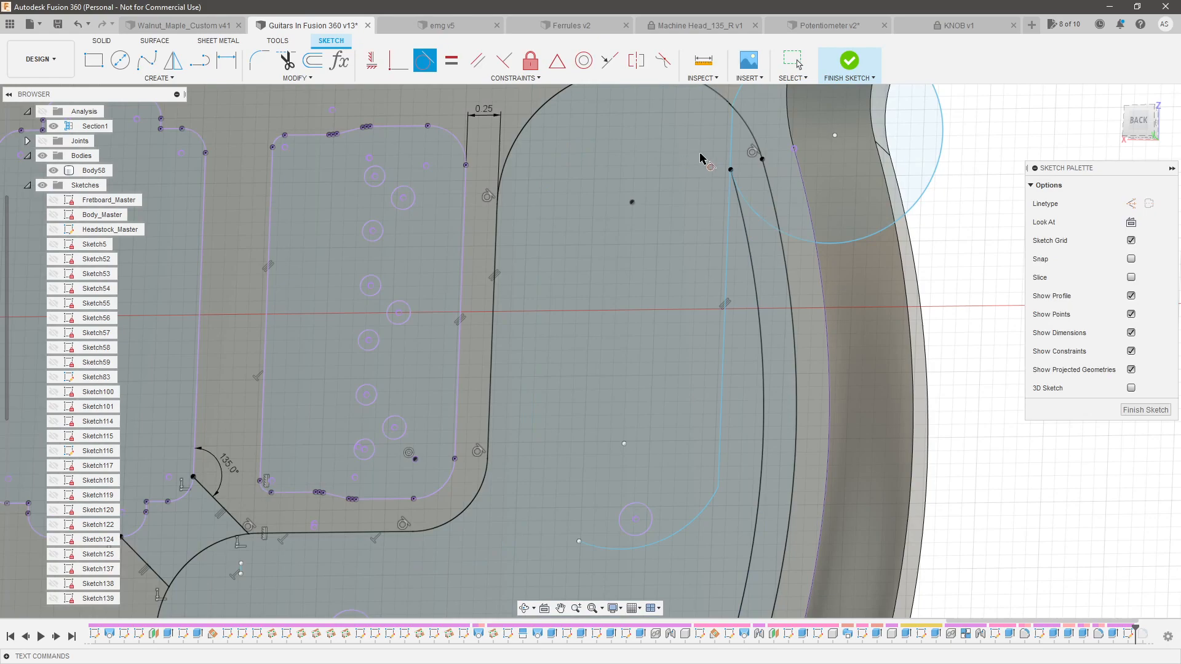
Make the inner upper arc concentric with the outer arc at the cavity's rounded upper end
scroll(752, 172, down, 3)
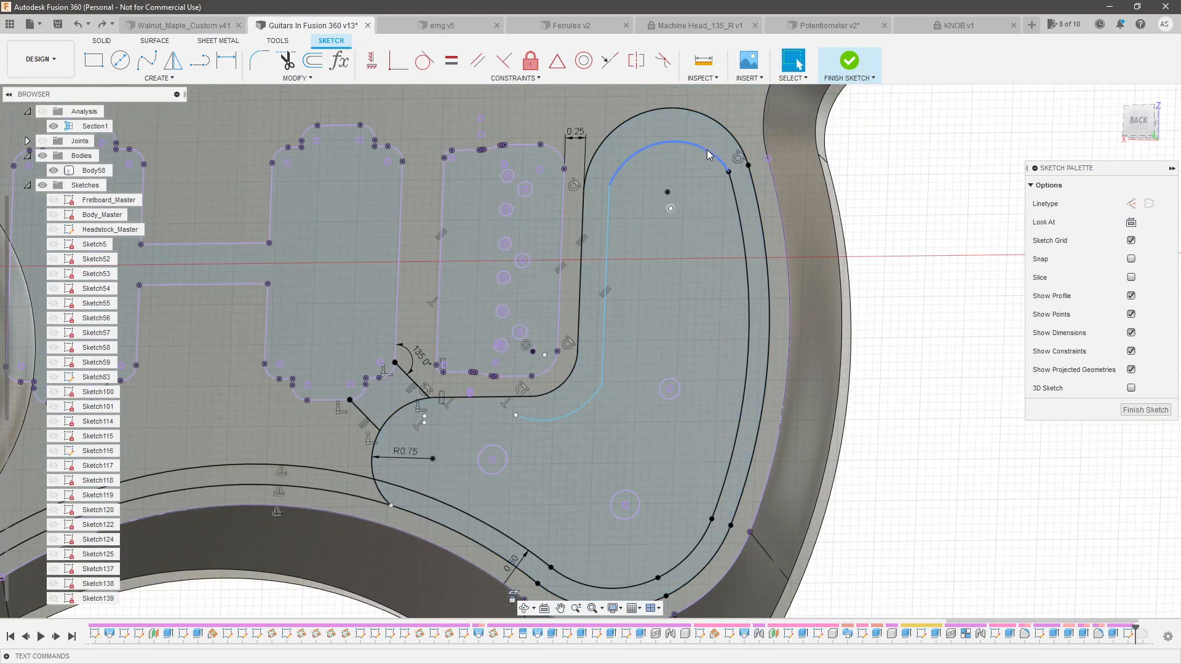
click(710, 155)
shift+click(711, 125)
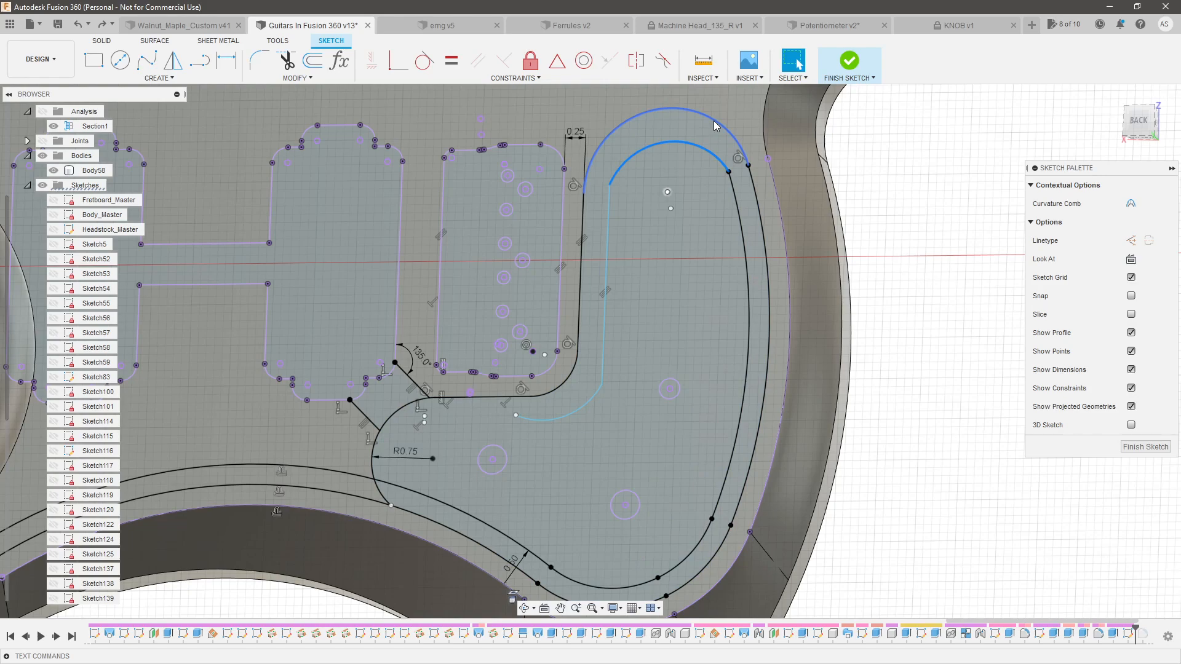
click(583, 61)
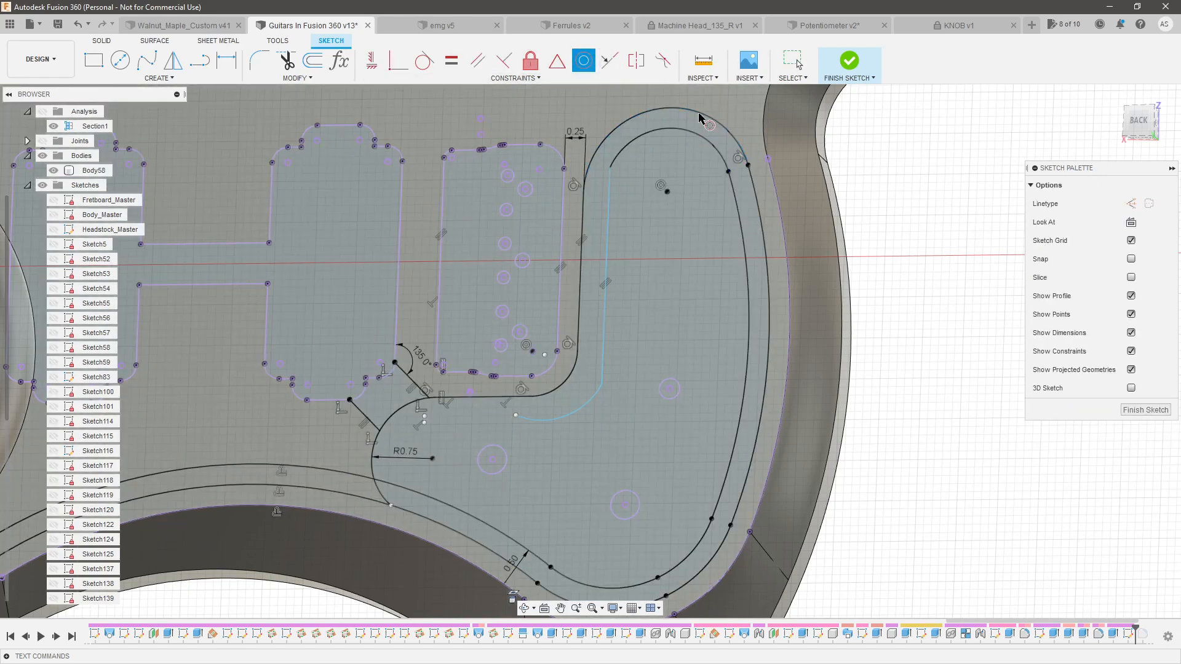
click(608, 167)
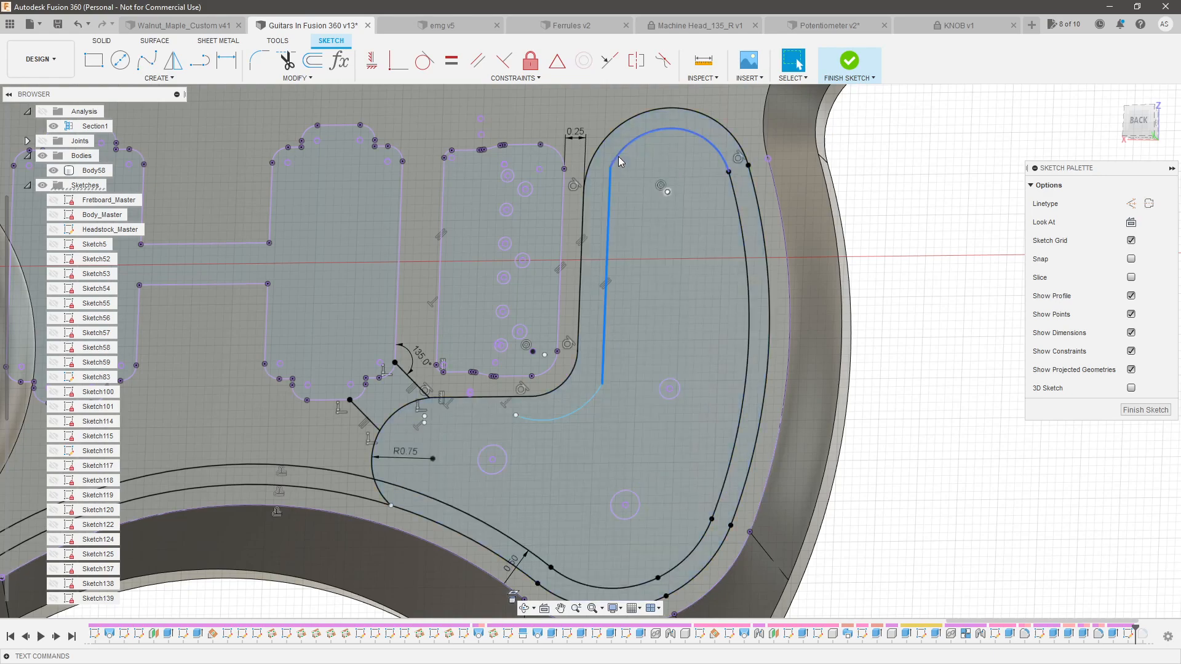
Make the inner straight line tangent to the inner upper arc and to the inner arc at the cavity's inside bend
shift+click(618, 156)
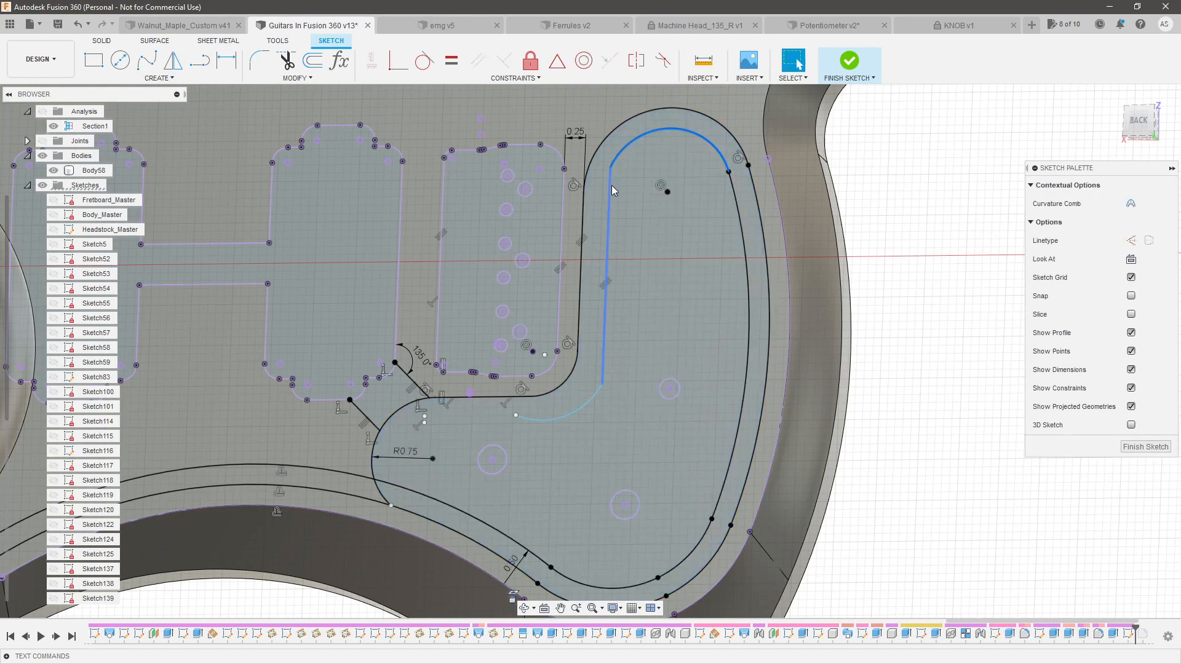
click(425, 61)
scroll(839, 282, down, 3)
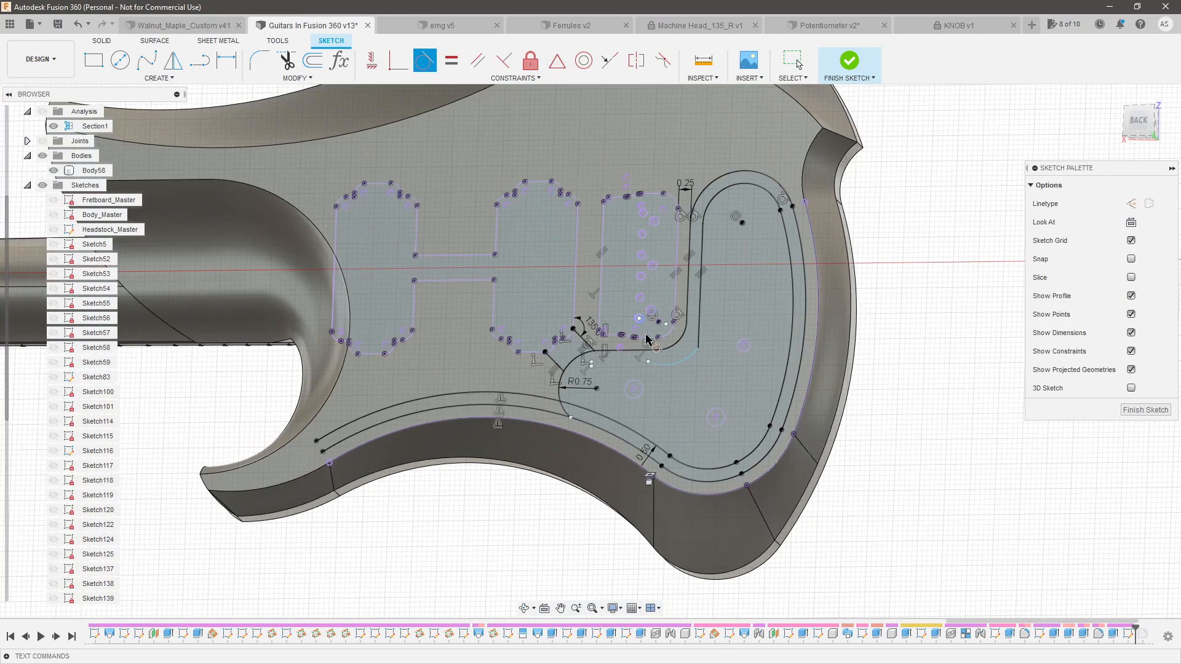
scroll(645, 337, up, 3)
click(738, 340)
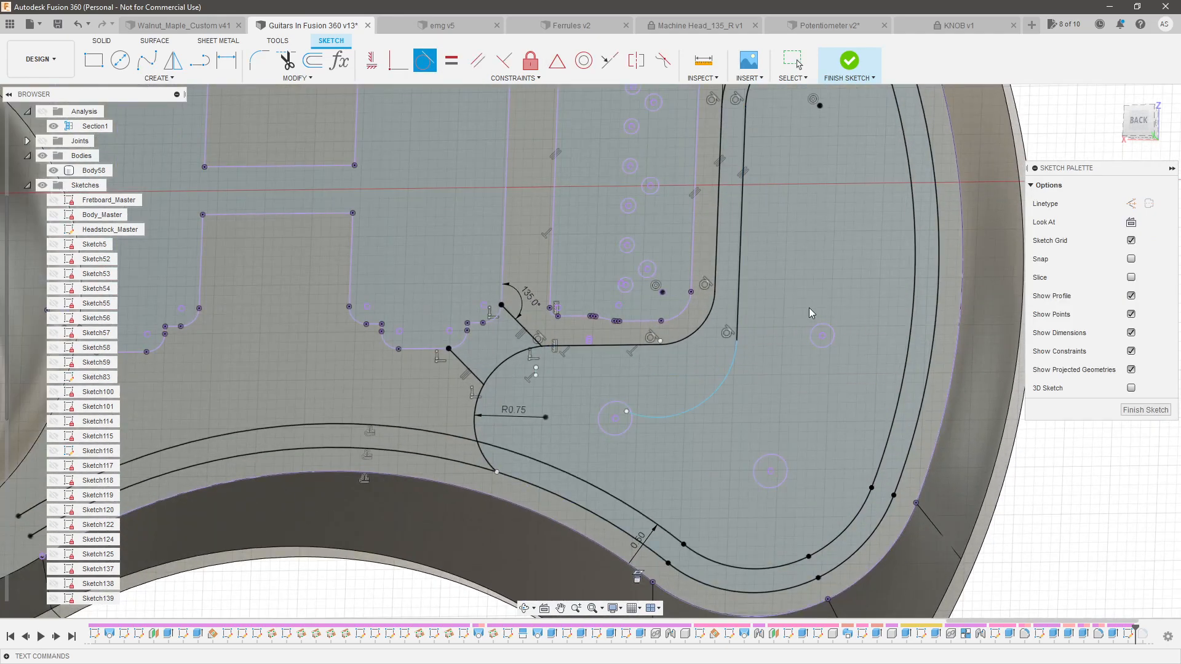
key(Escape)
Pull the inner bend arc closer to the outer bend and make the two arcs concentric
drag(680, 419, 674, 393)
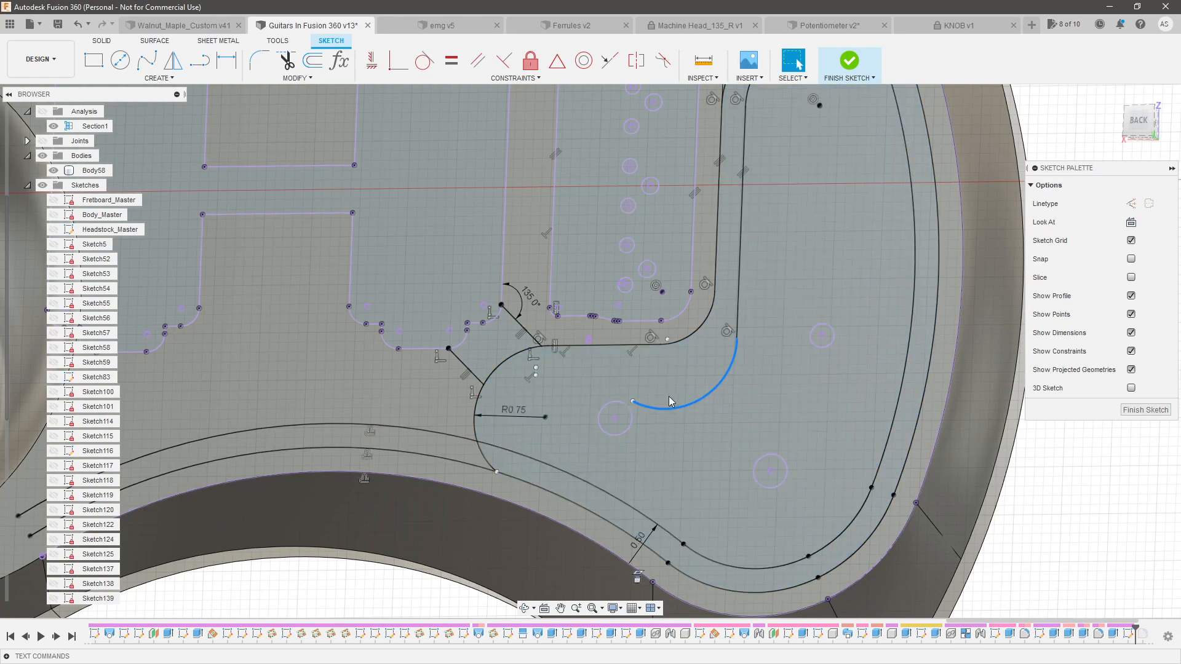
click(687, 342)
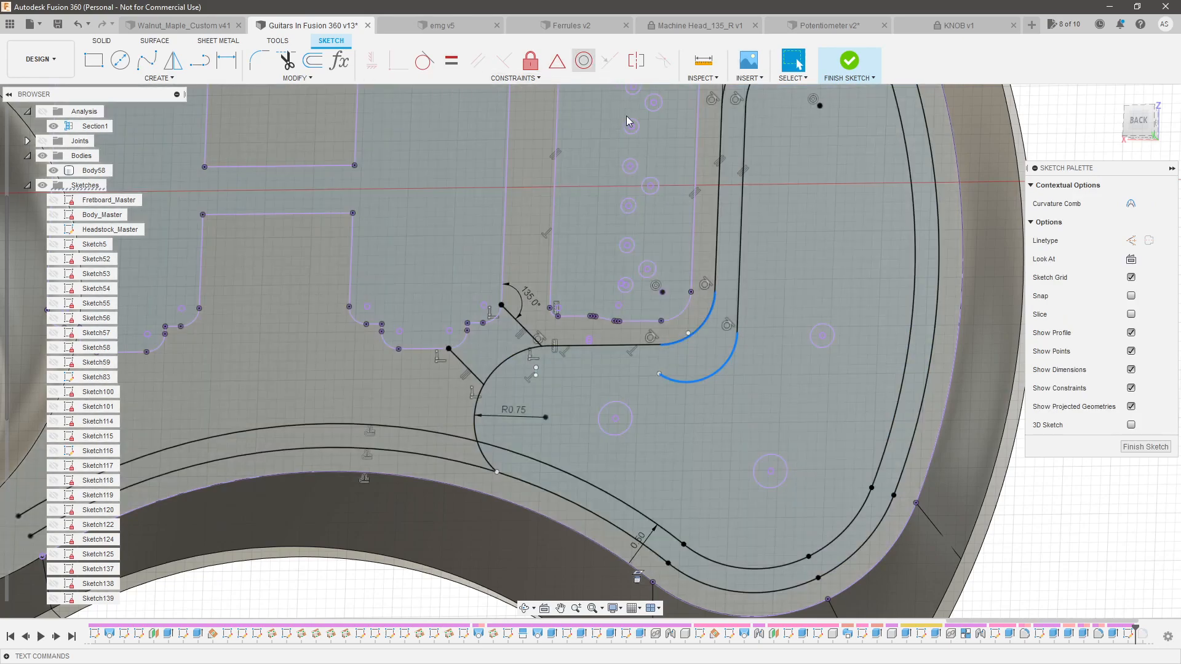
key(Escape)
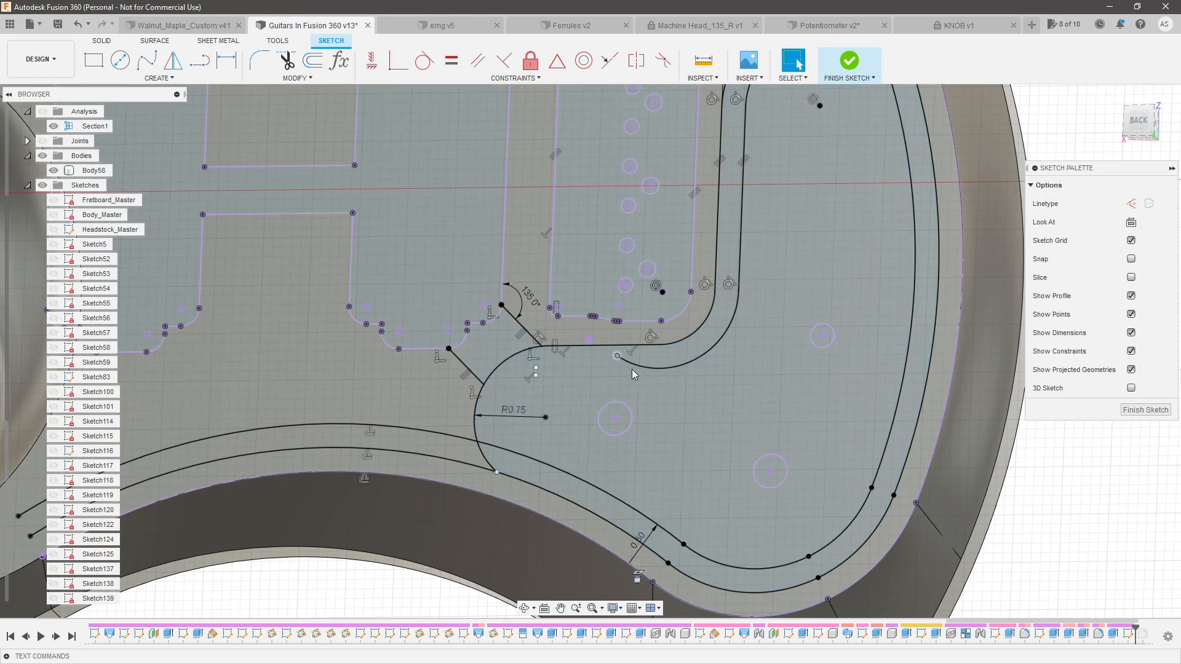
Try to align the inner bend arc's free end with the outer bend arc's end using a horizontal/vertical constraint, and undo it
drag(660, 379, 667, 376)
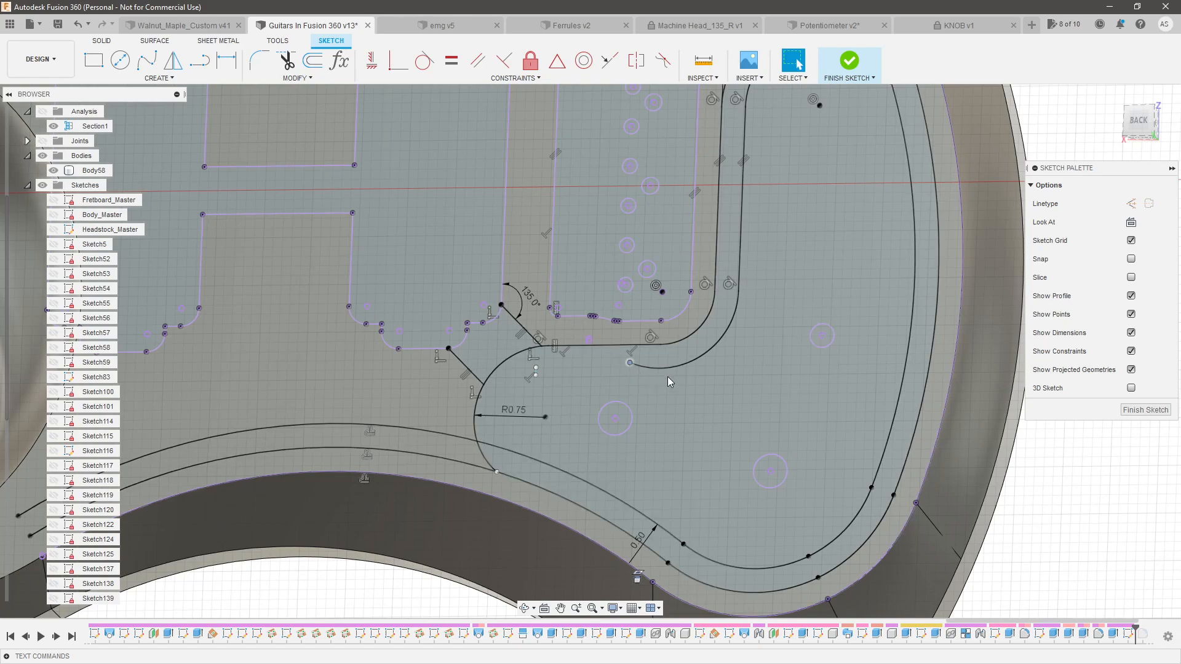
shift+click(659, 346)
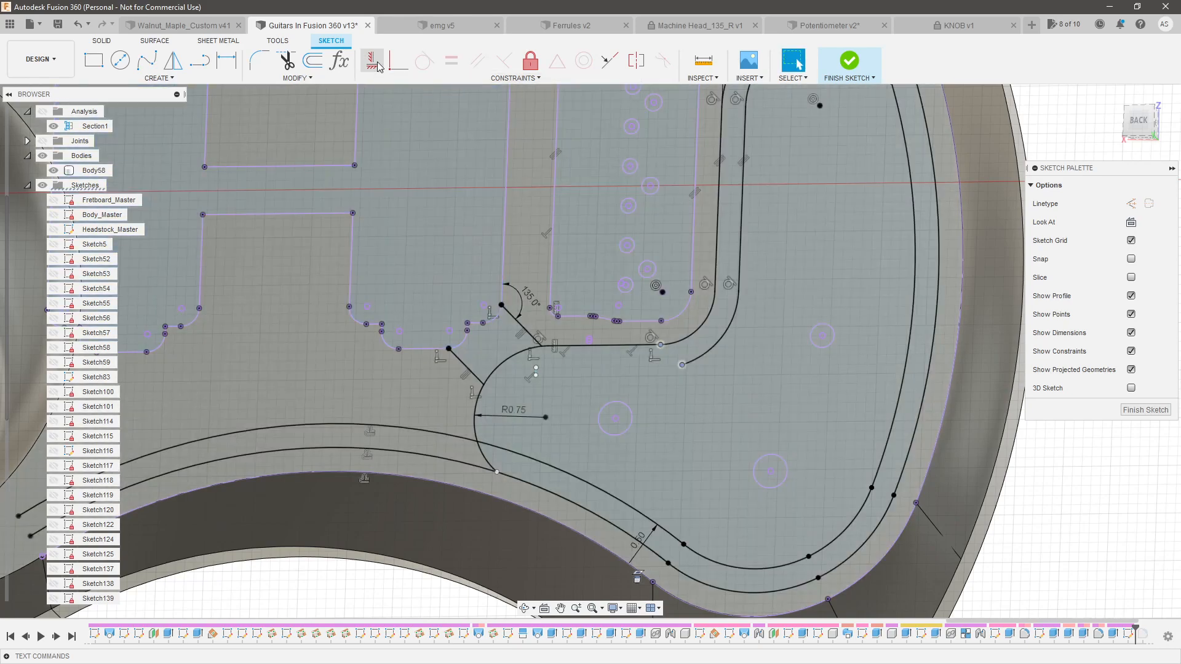
click(373, 61)
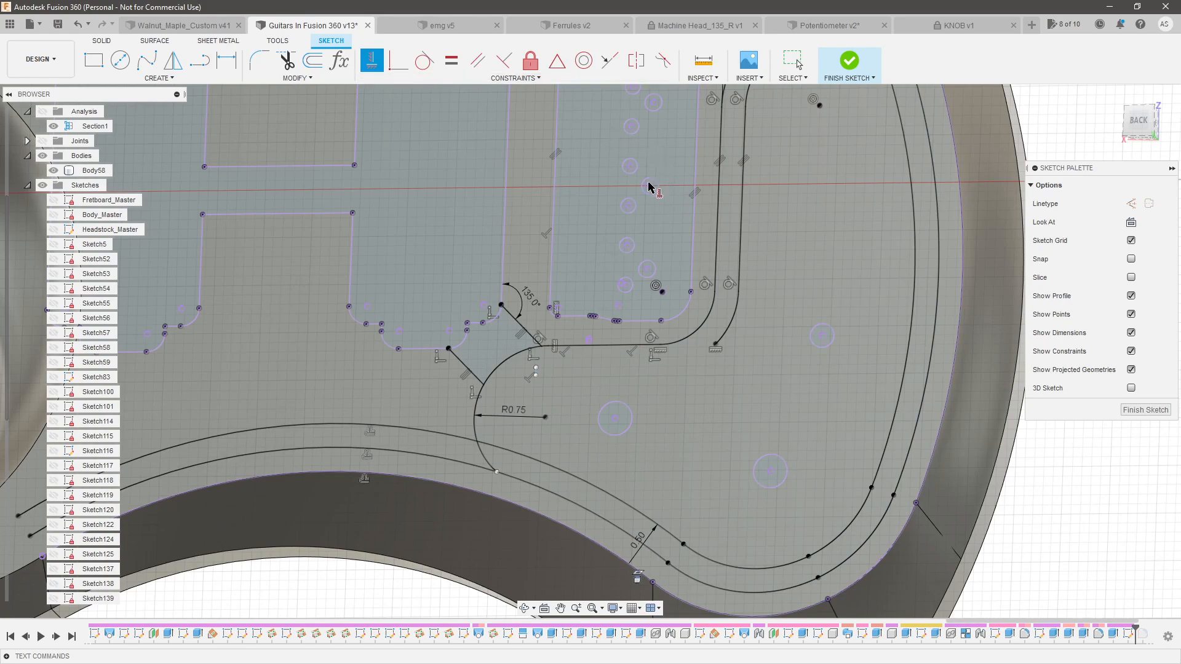
key(ctrl+z)
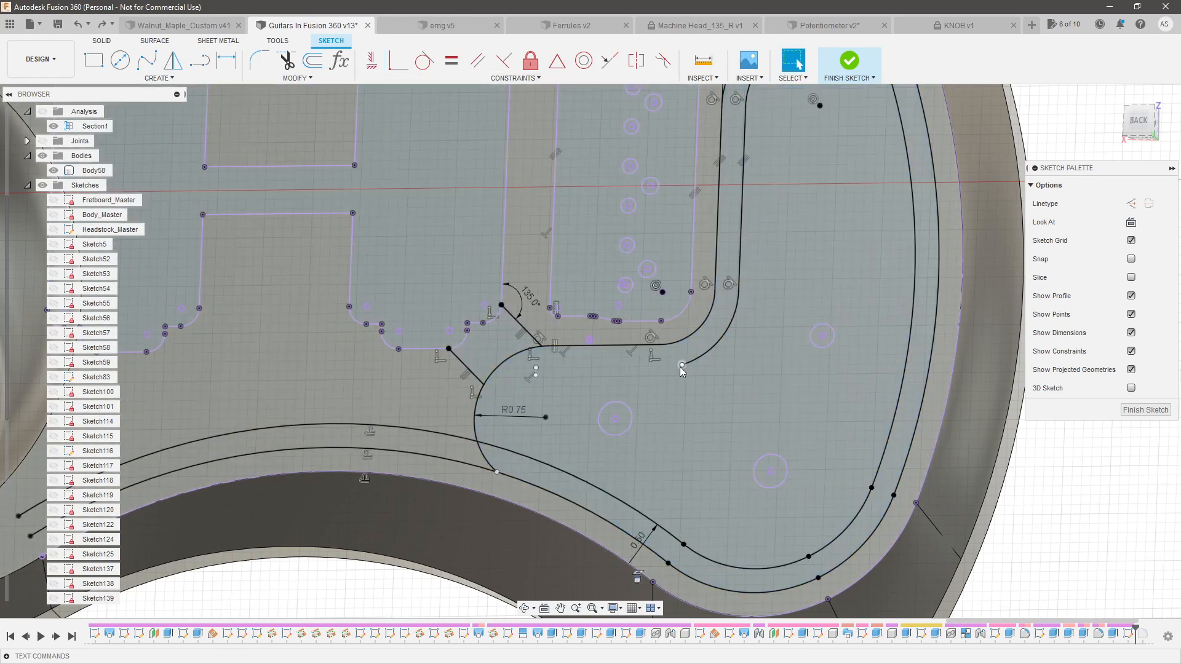
Move the inner bend arc's free end beneath the outer bend arc's end and align the two endpoints vertically
drag(666, 368, 661, 369)
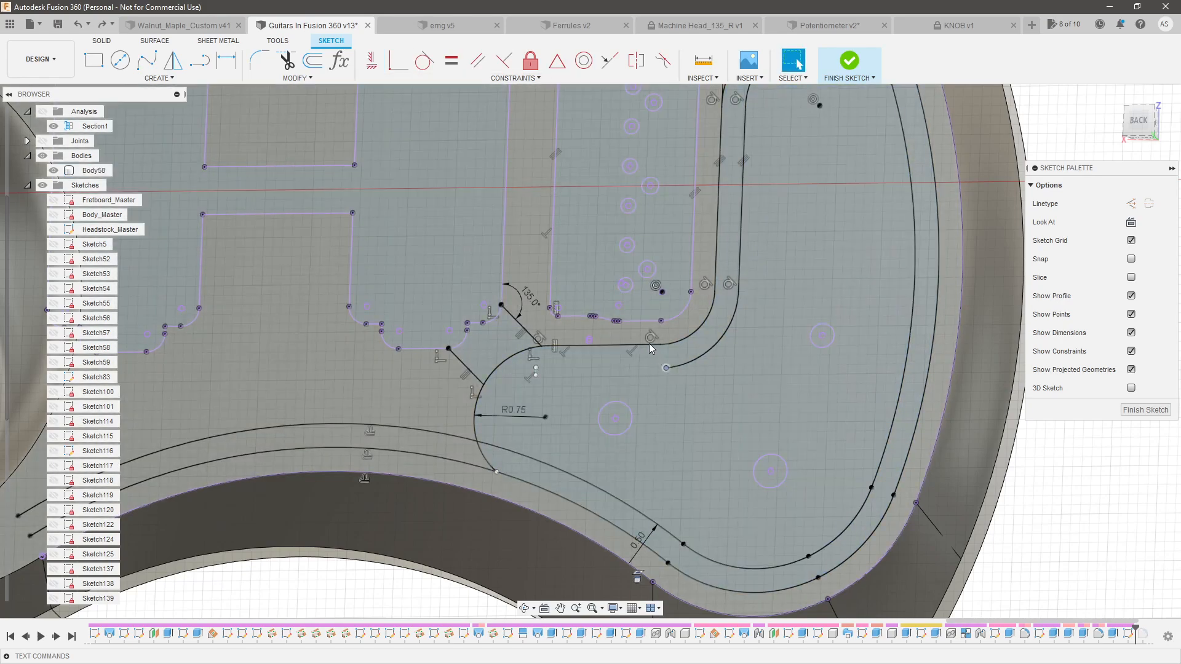
click(660, 345)
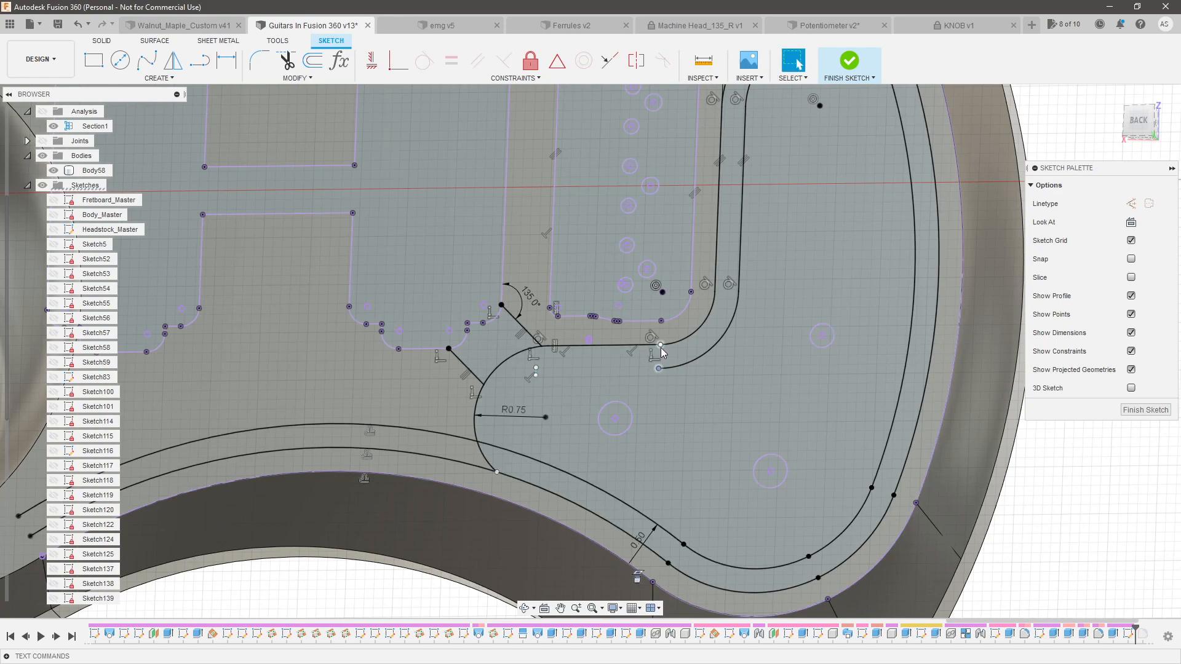
click(373, 64)
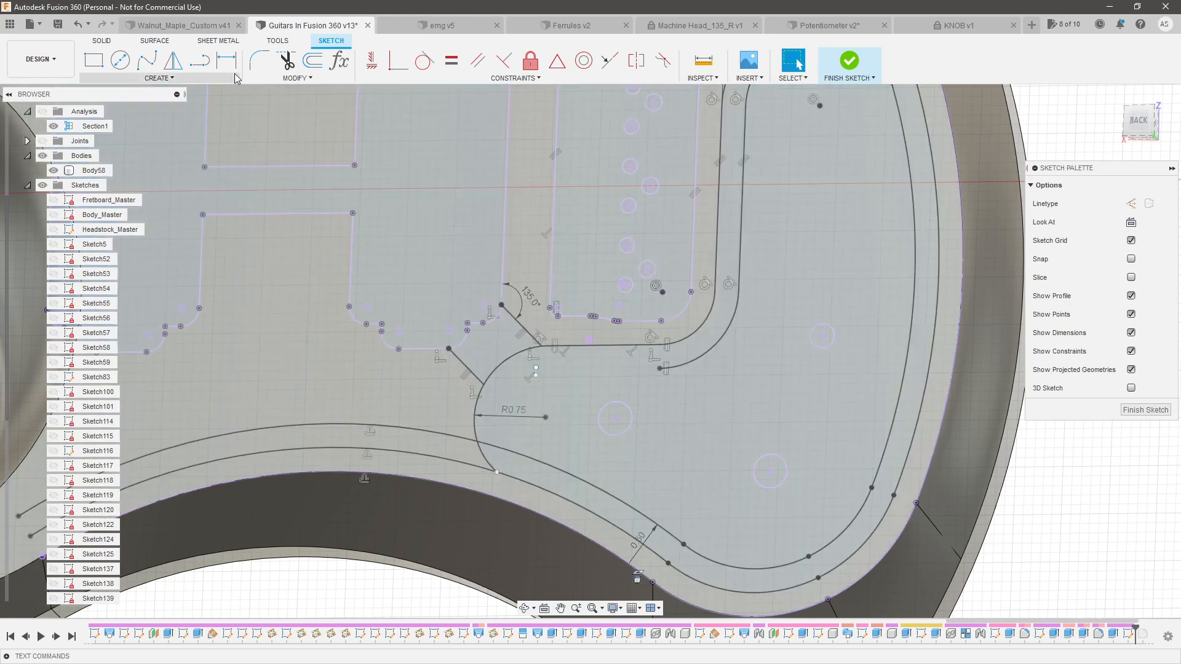
Draw a line about 0.93 in long from the inner bend arc's free end, running alongside the cavity's straight edge below the bridge
key(o)
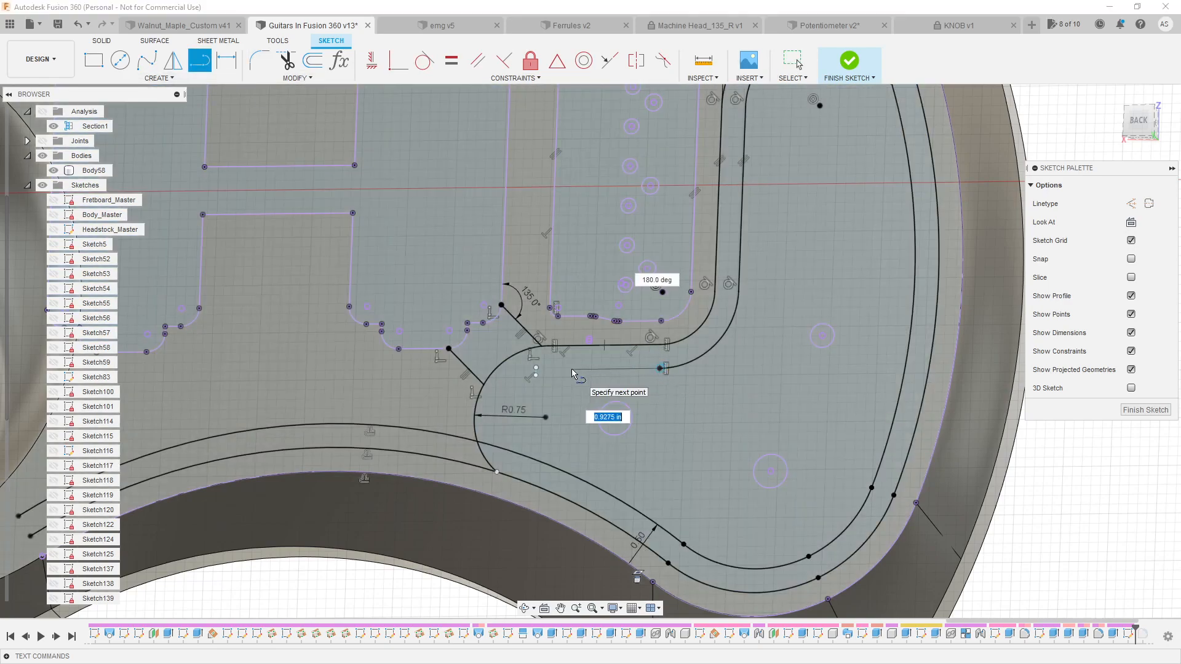
key(Return)
key(Escape)
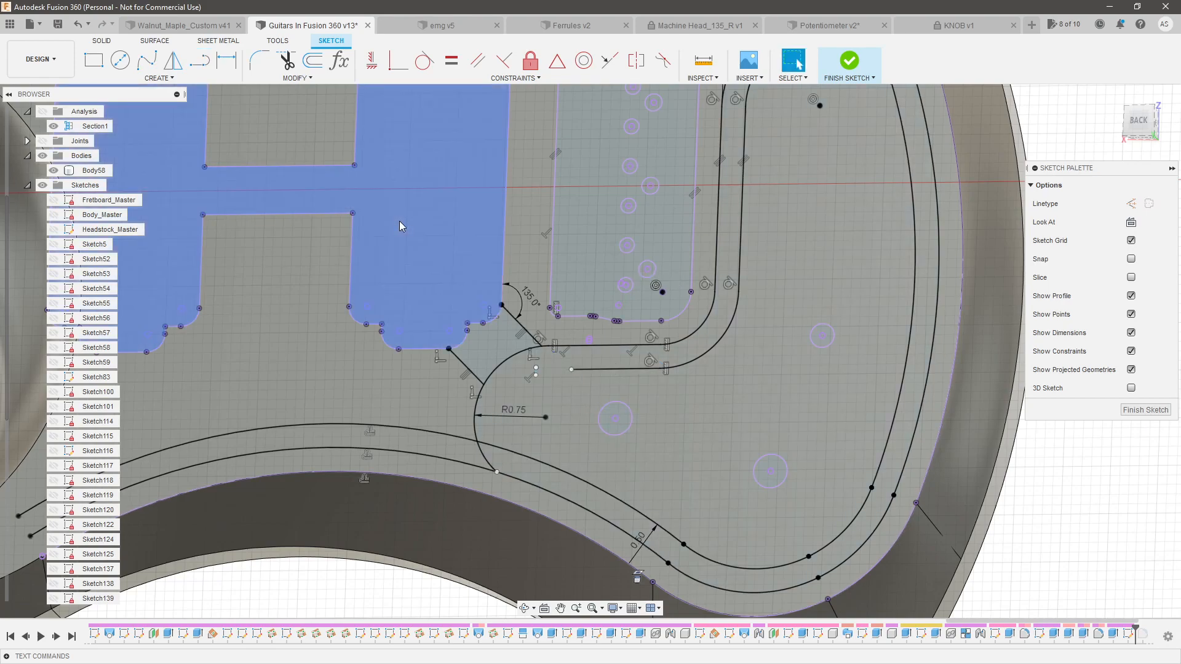
Draw a 3-point arc from the new line's end to the inner offset curve, inside the cavity's R0.75 rounded end
click(147, 79)
mouse_move(175, 127)
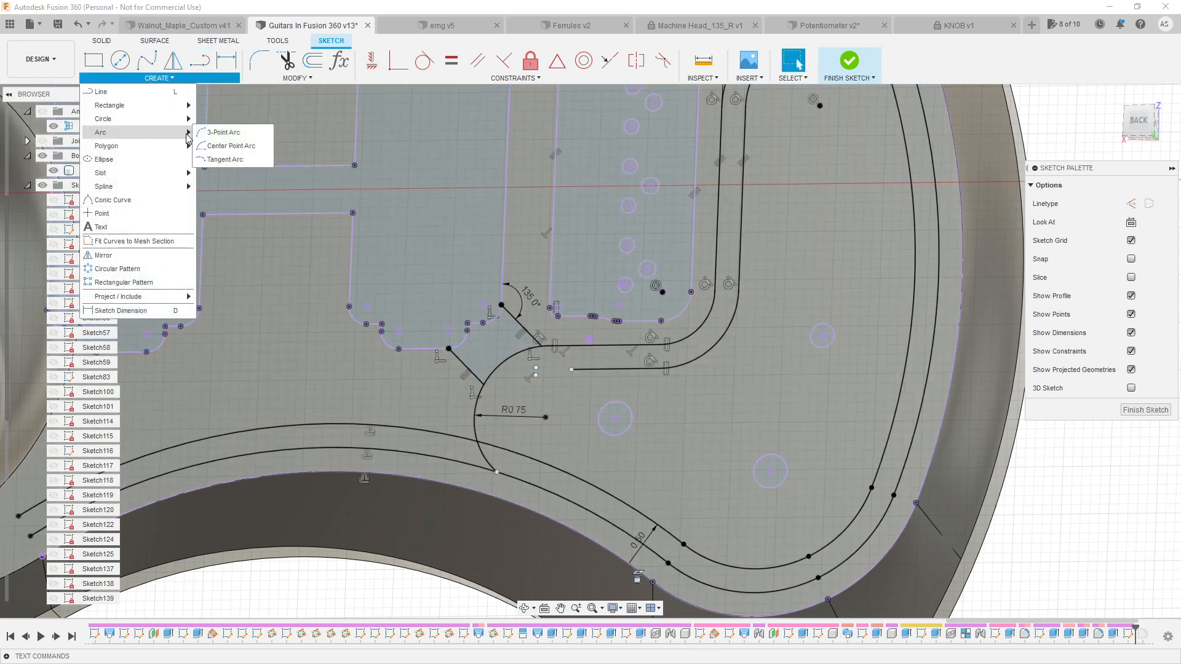
click(216, 128)
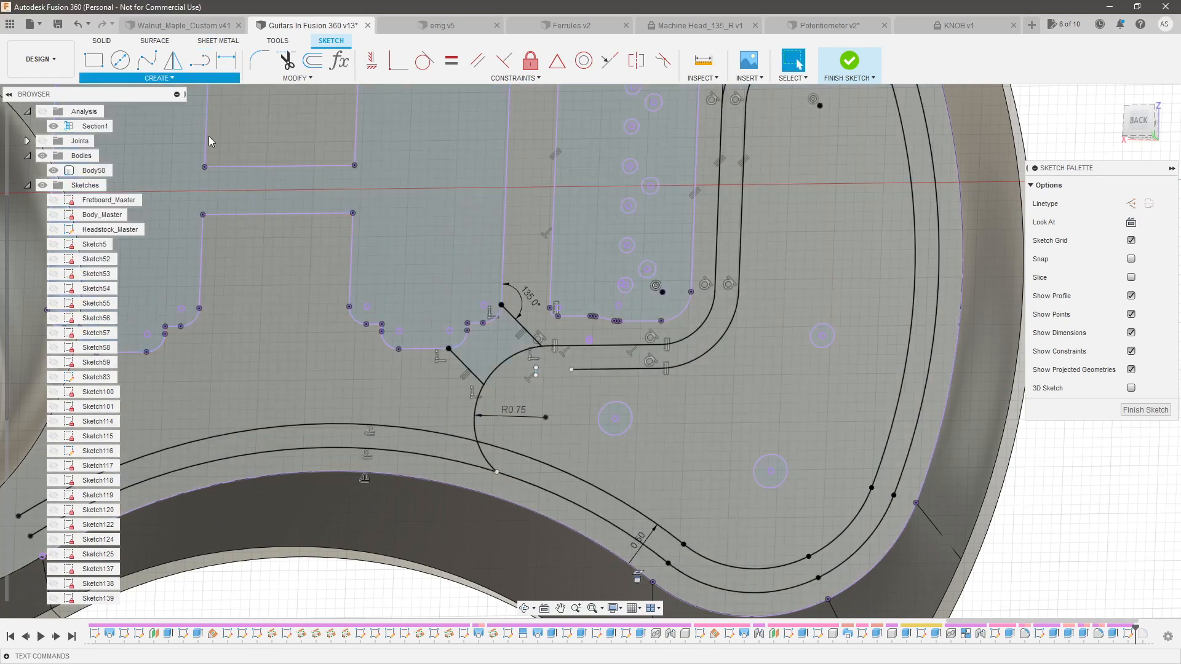
click(538, 463)
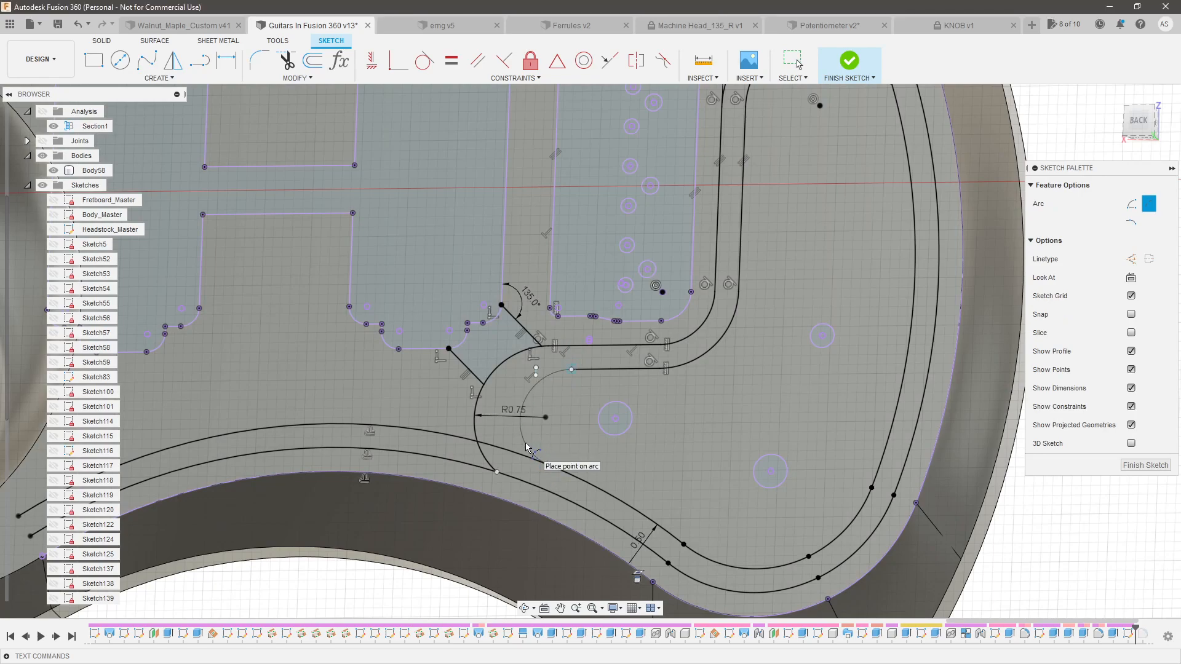
click(523, 407)
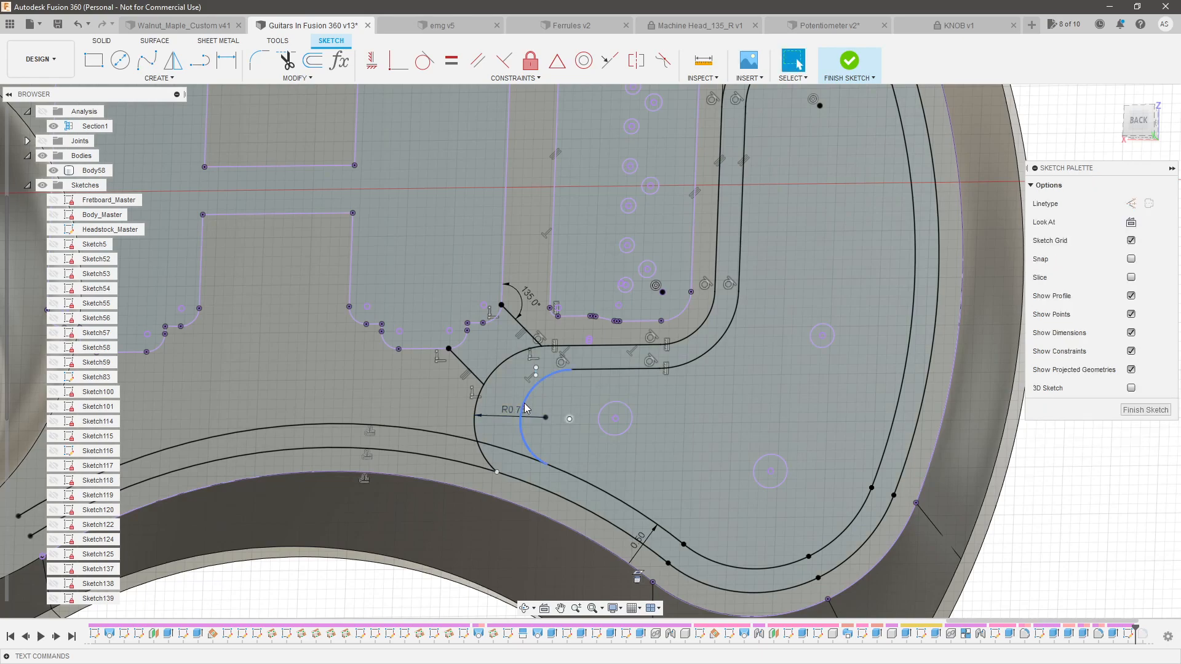
Try to make the new inner arc concentric with the outer R0.75 arc
click(523, 408)
shift+click(477, 402)
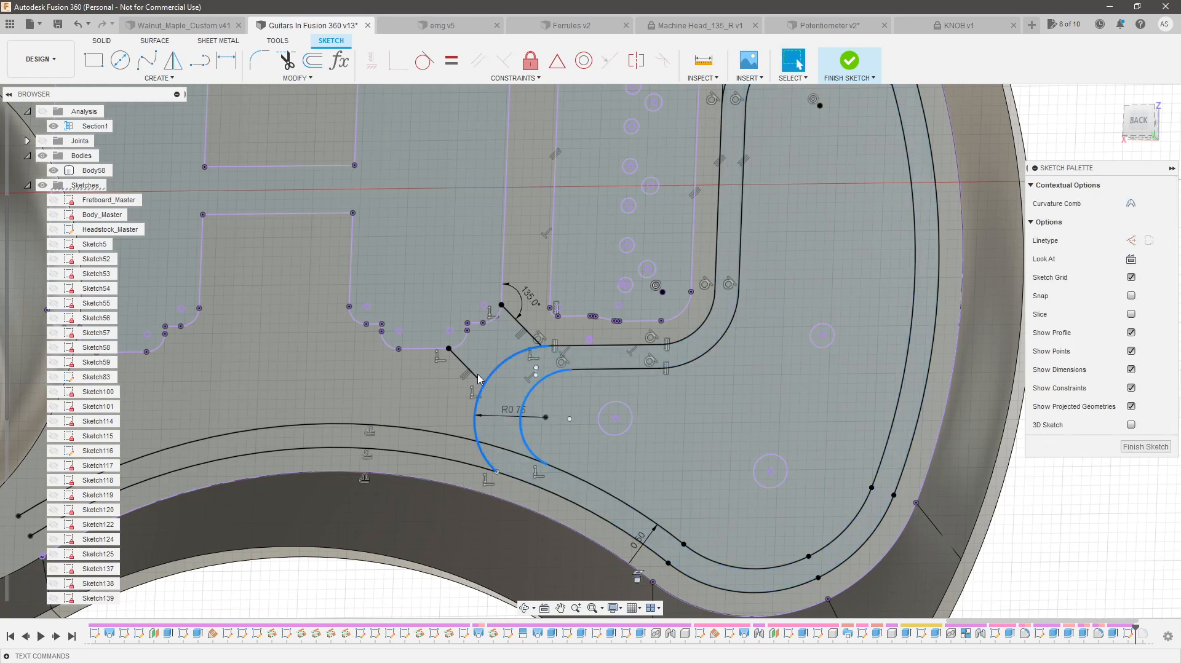
click(584, 59)
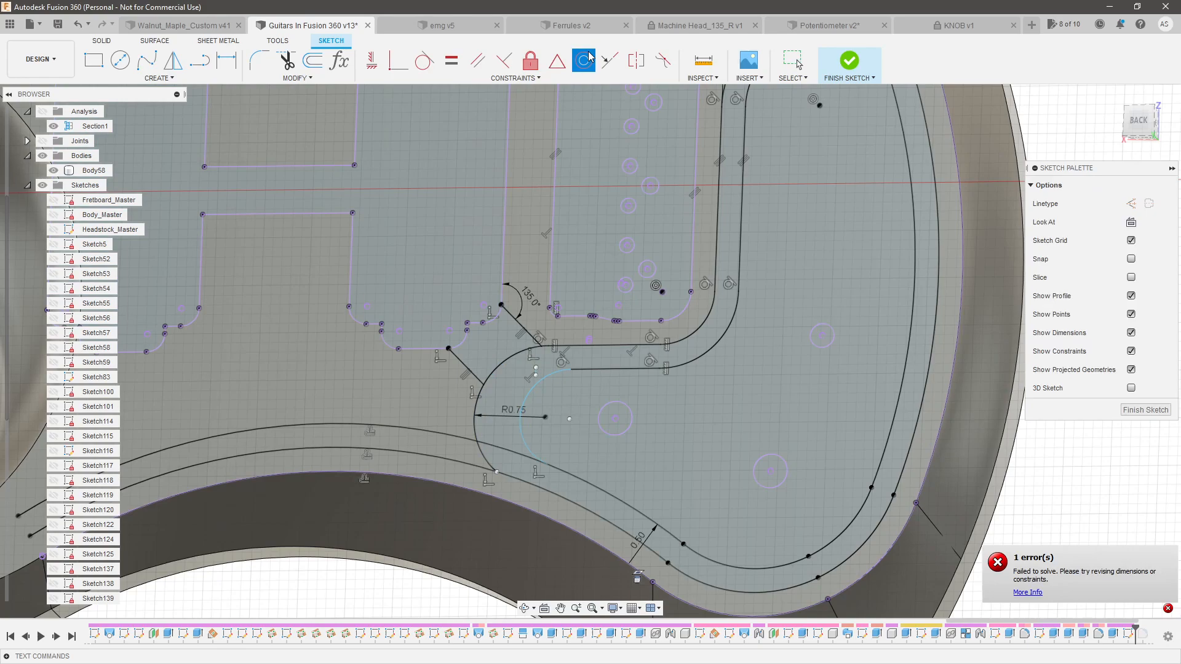
key(Escape)
scroll(548, 377, up, 4)
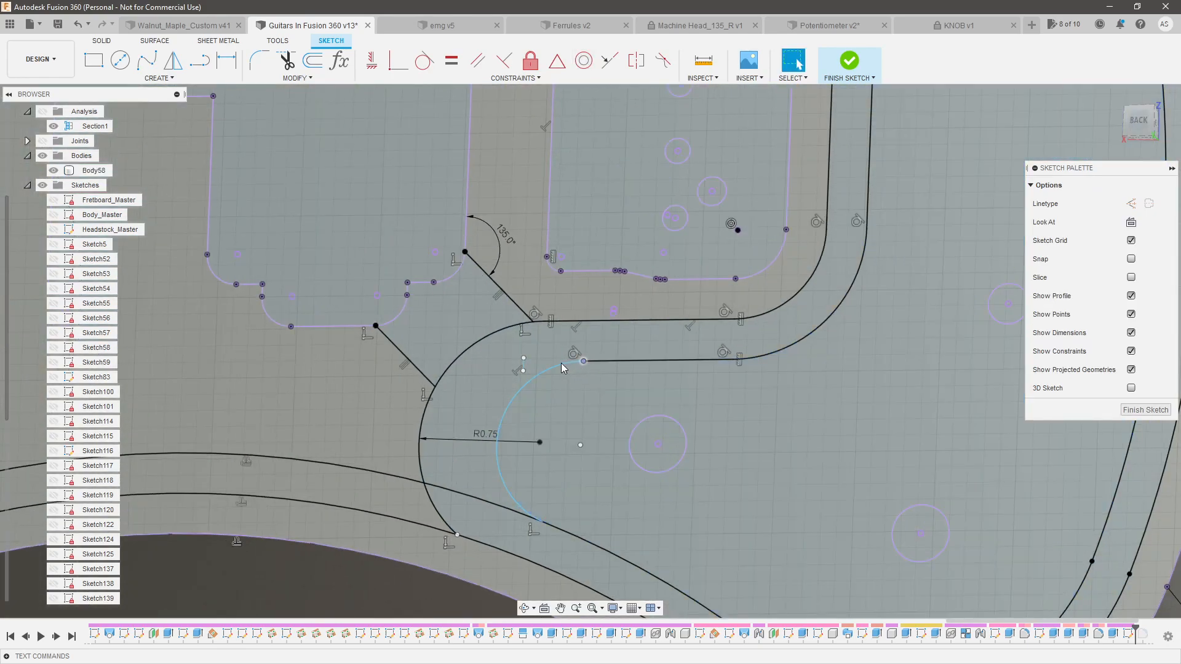
drag(543, 364, 537, 365)
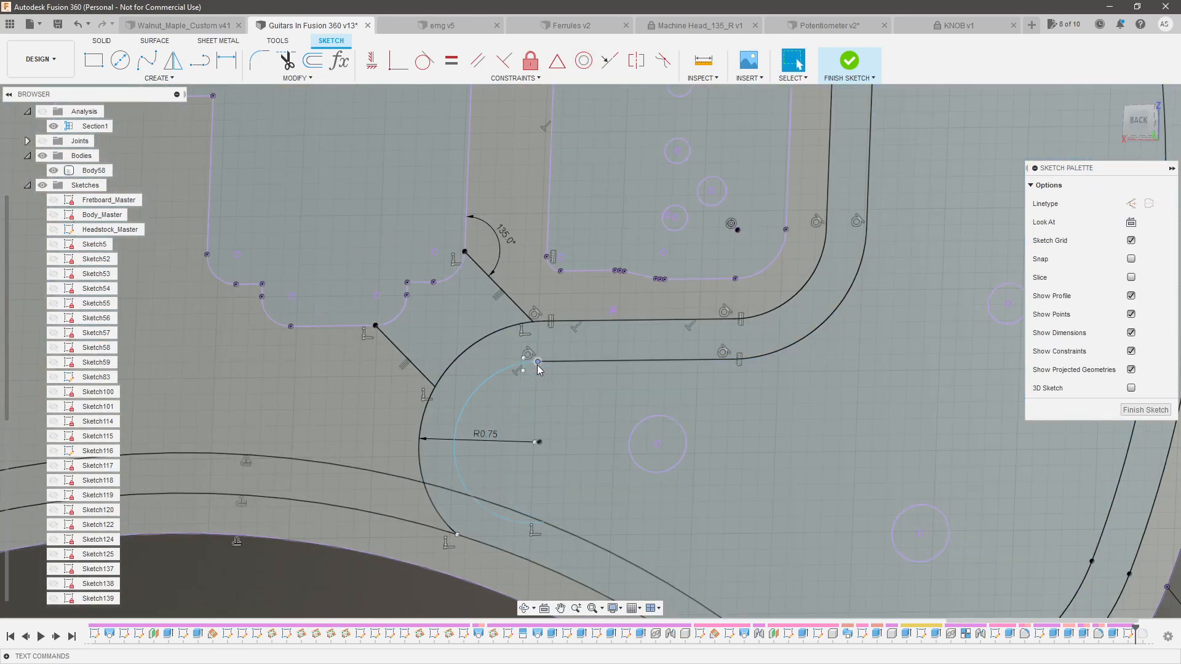
key(ctrl+z)
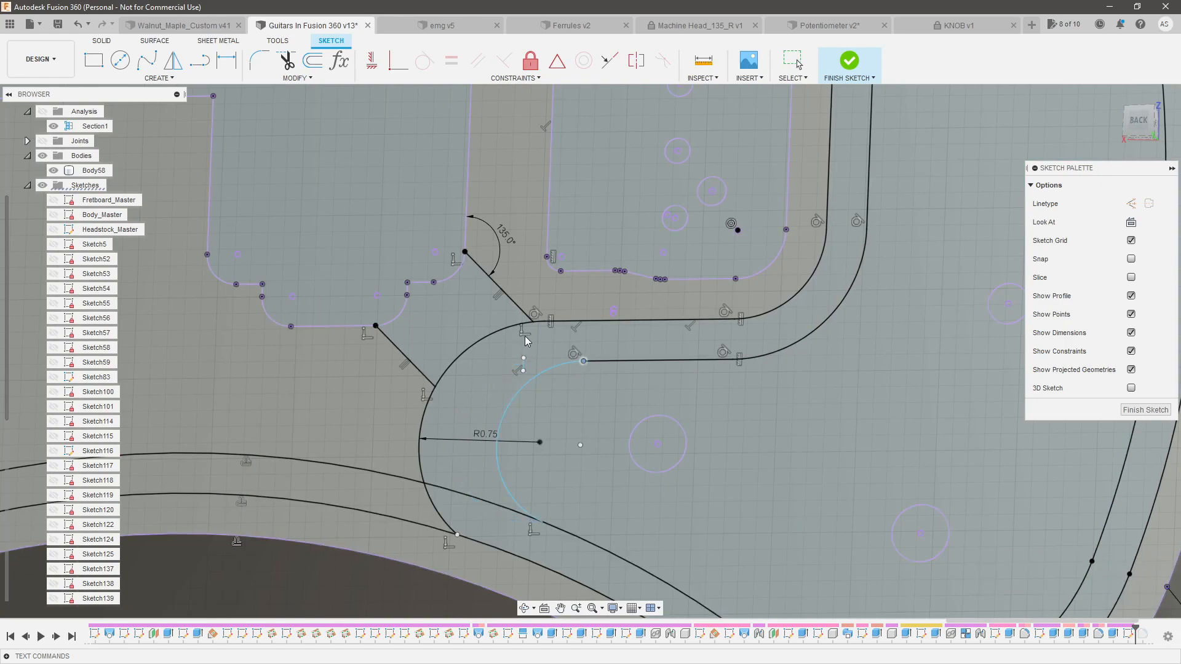
click(545, 322)
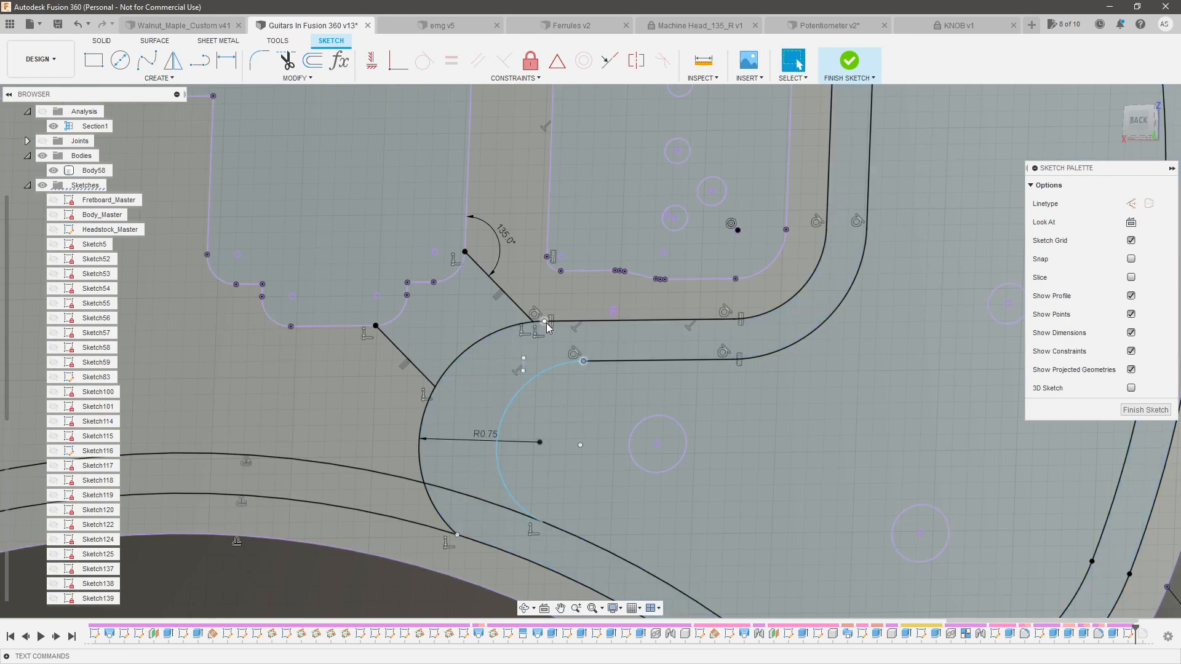
click(584, 360)
key(Escape)
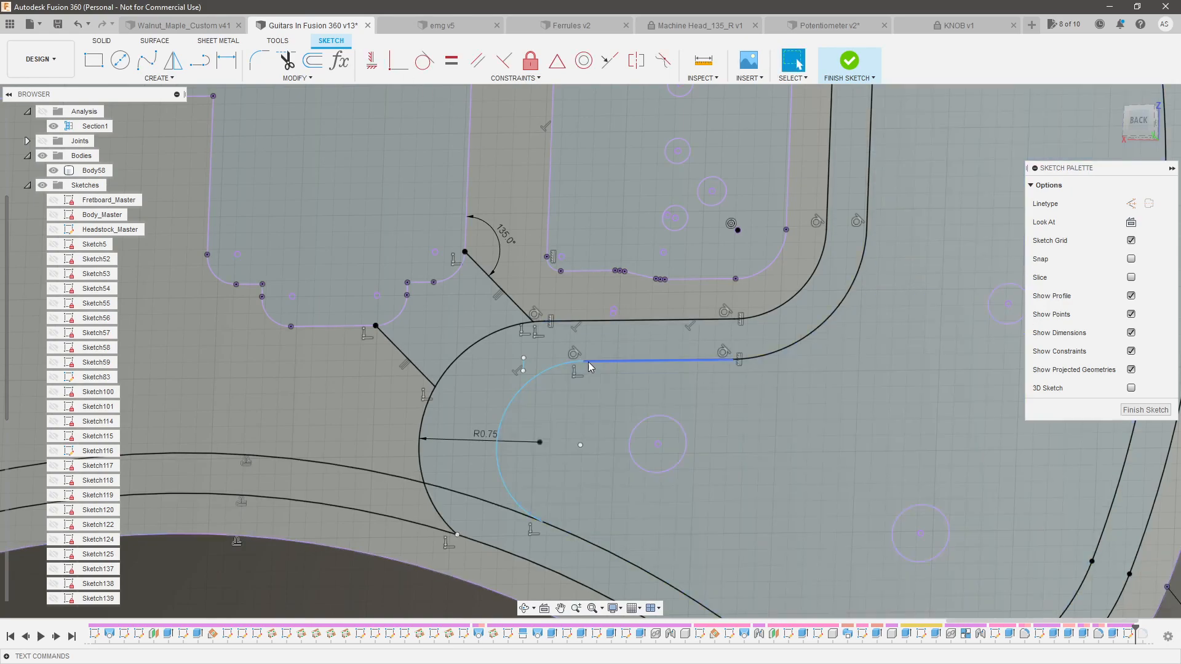
Shift the junction of the inner line and arc towards the outer junction and align the two points vertically
drag(562, 366, 533, 326)
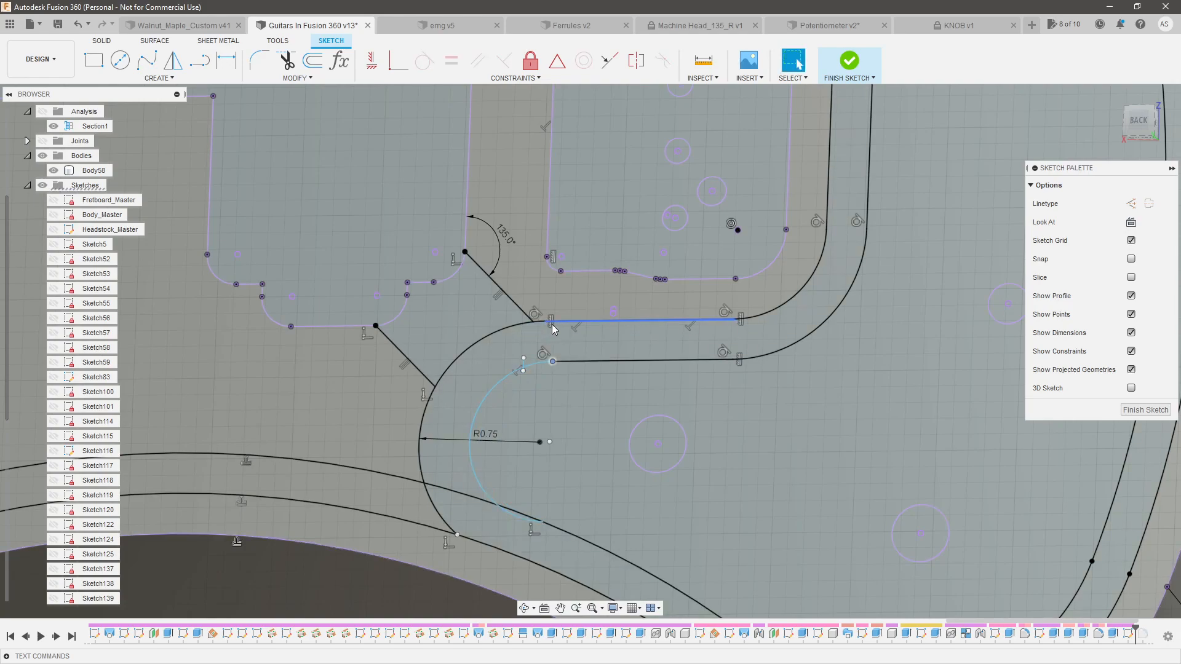
shift+click(545, 323)
click(372, 60)
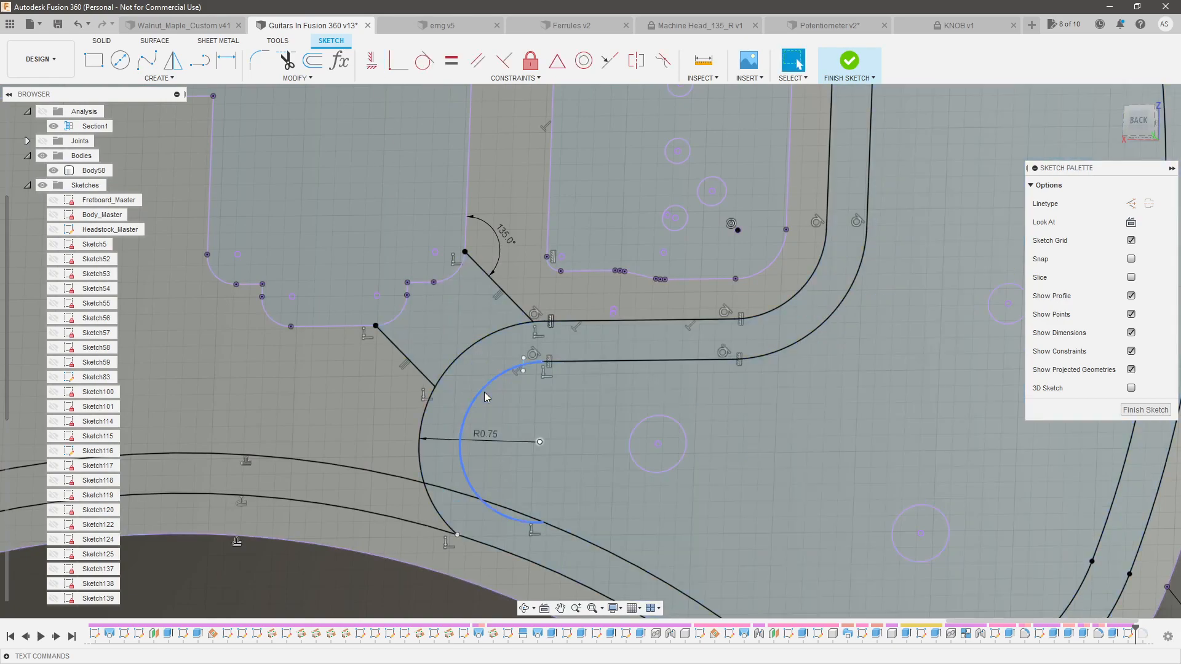
click(480, 392)
key(Escape)
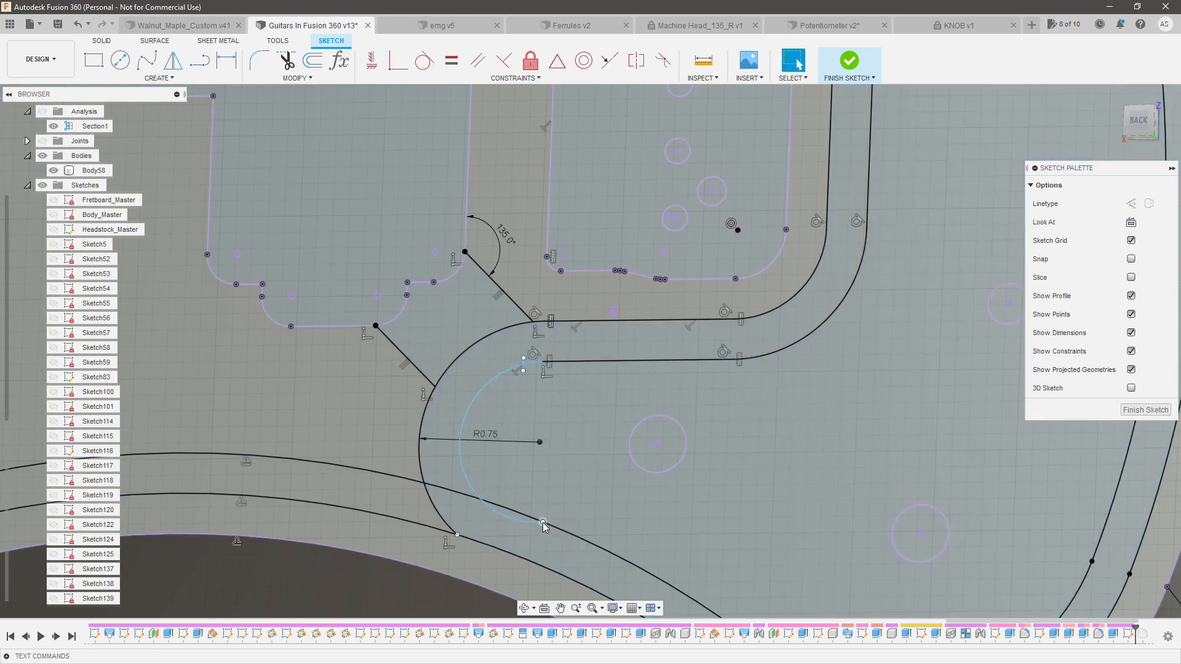
drag(483, 495, 468, 404)
key(ctrl+z)
Move the inner arc's lower end back along the inner offset curve and make the arc concentric with the outer R0.75 arc
click(529, 520)
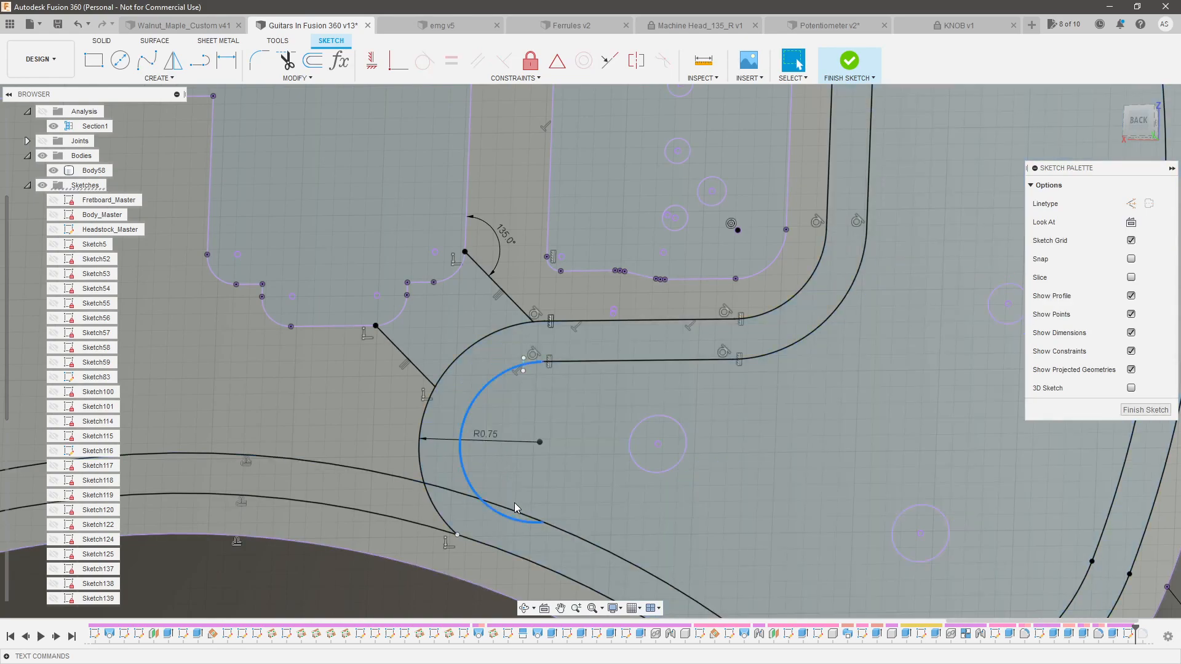
drag(502, 489, 497, 477)
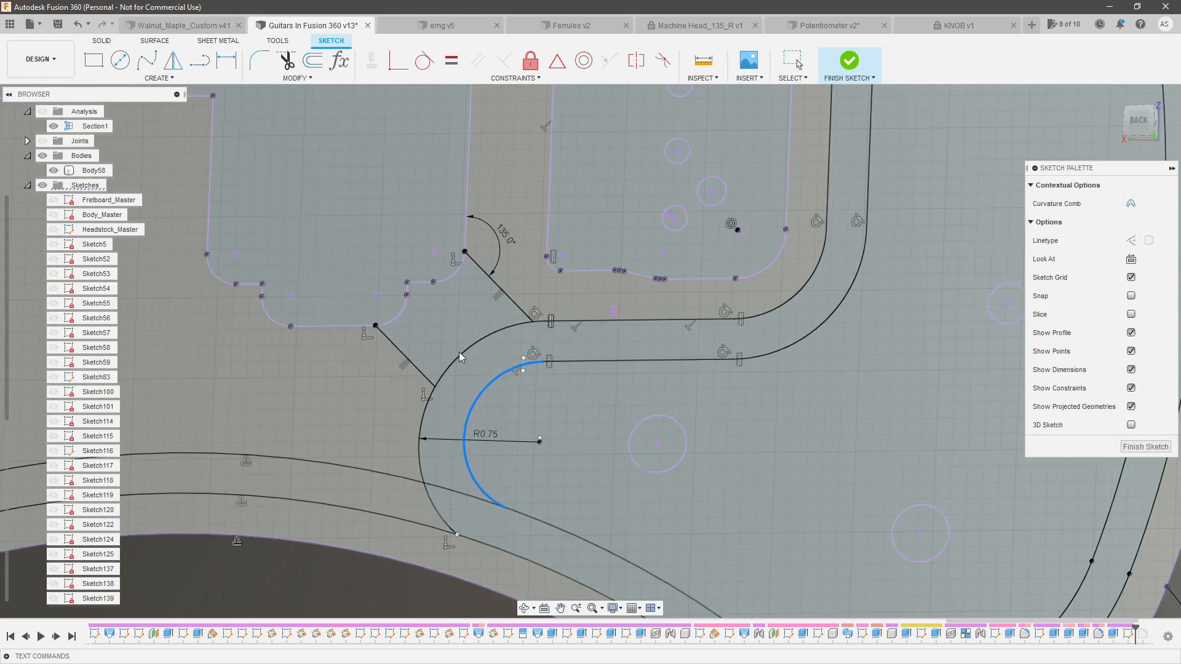
click(476, 345)
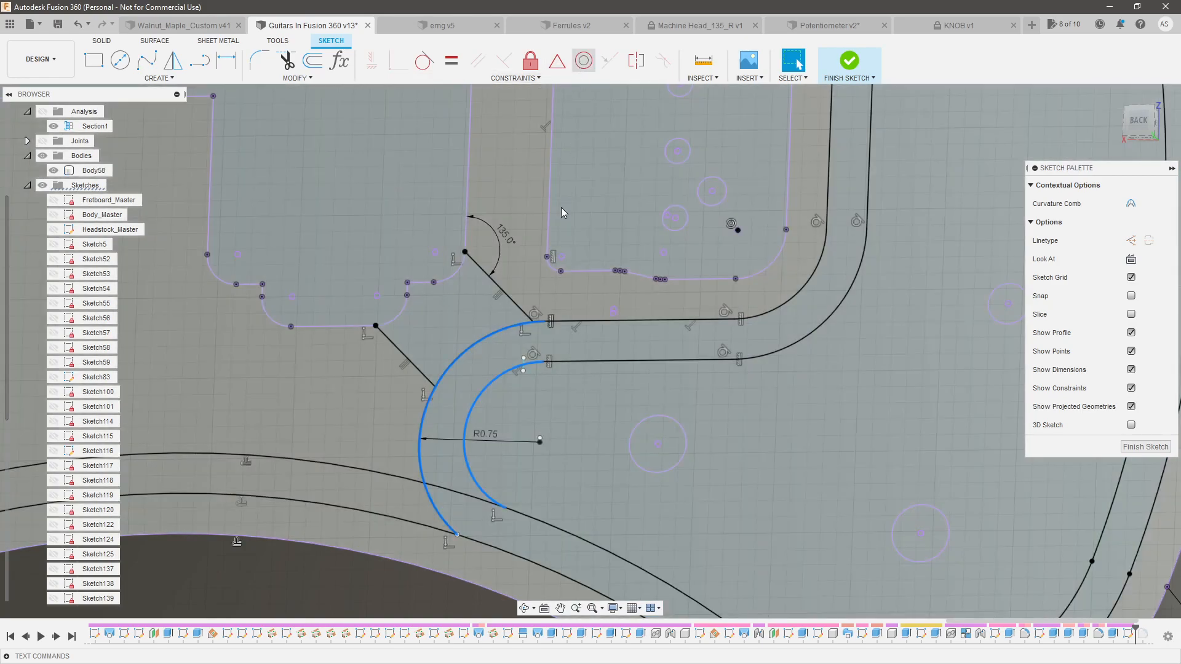
scroll(280, 303, down, 3)
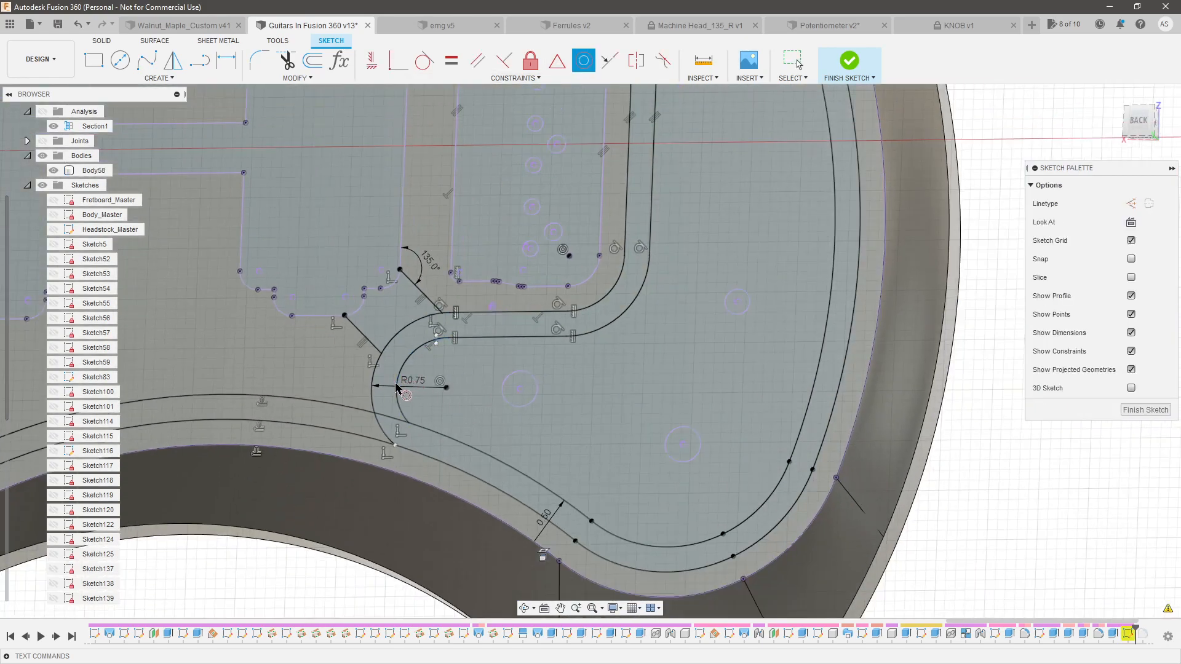
key(Escape)
scroll(406, 393, down, 3)
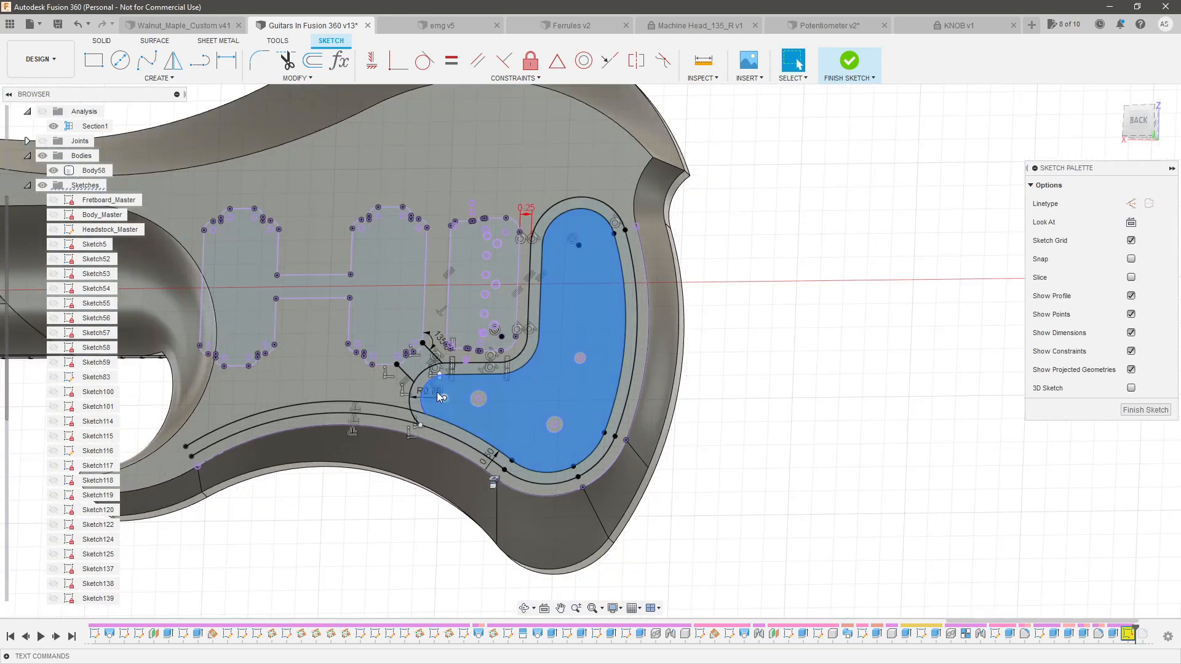
scroll(445, 378, up, 4)
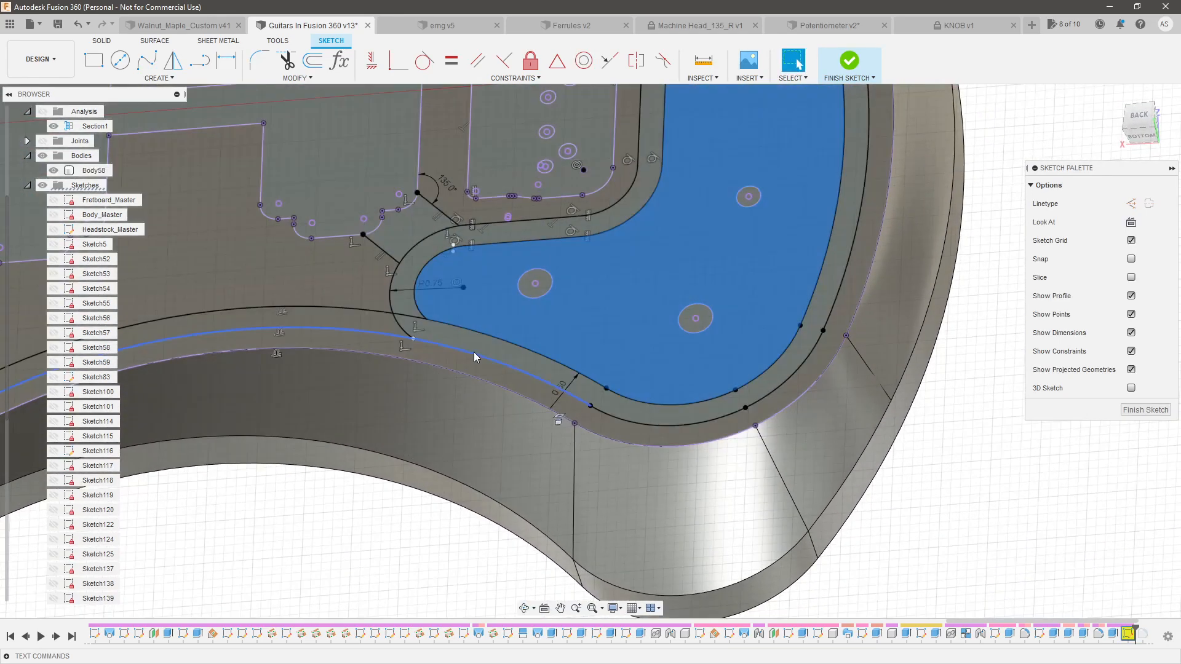
click(489, 296)
key(e)
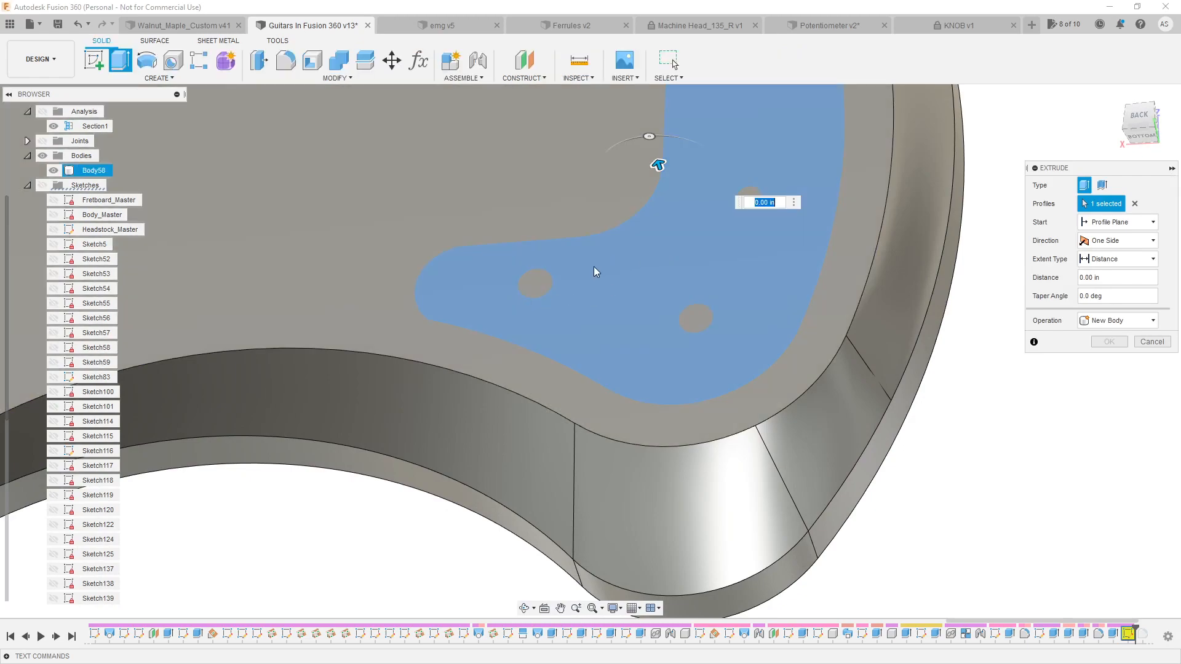
key(Escape)
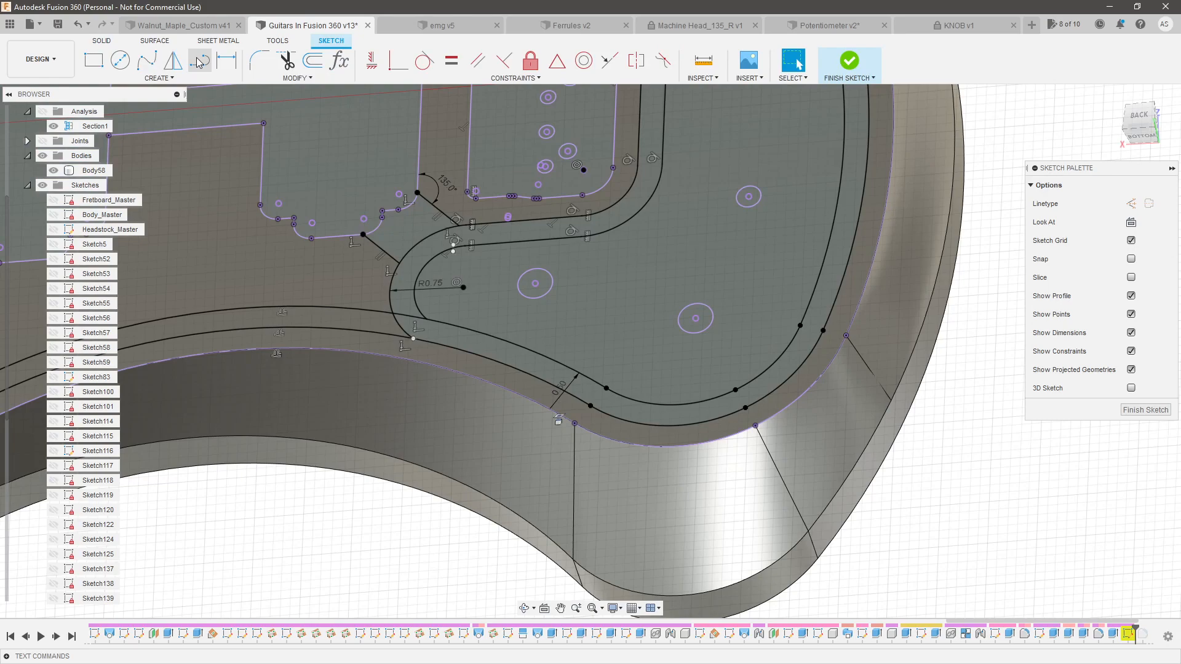
Try to extend the wiring channel's lower line to the inner rounded end's arc, and undo the new line
click(198, 62)
scroll(439, 246, up, 5)
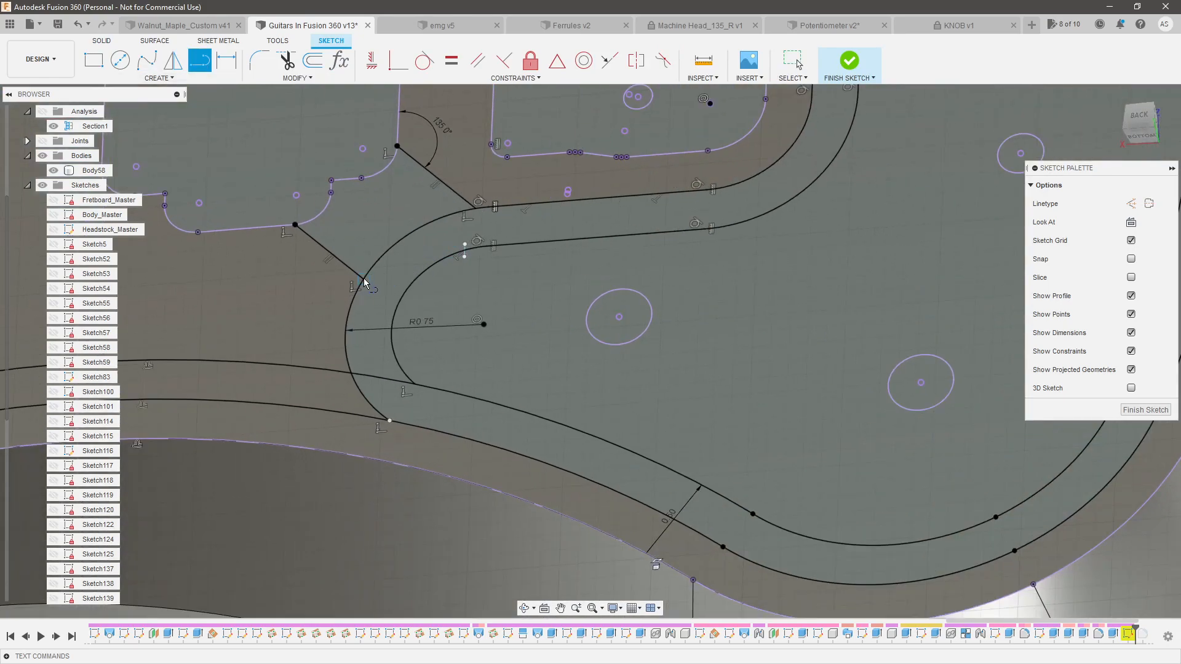
click(365, 283)
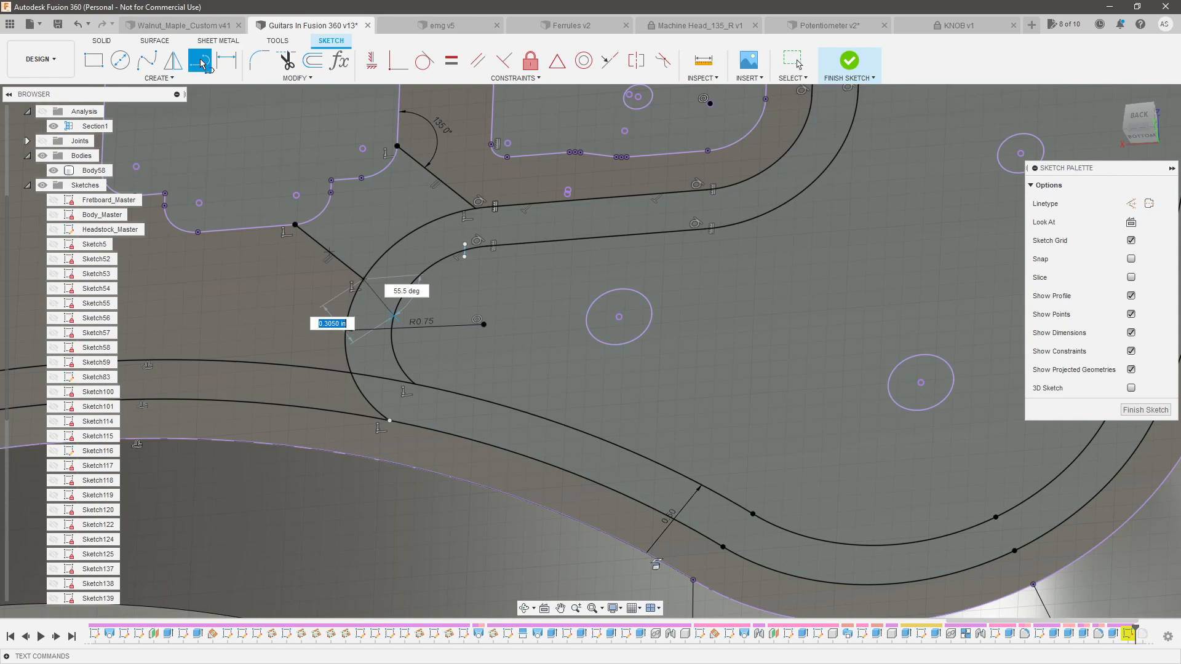
key(Return)
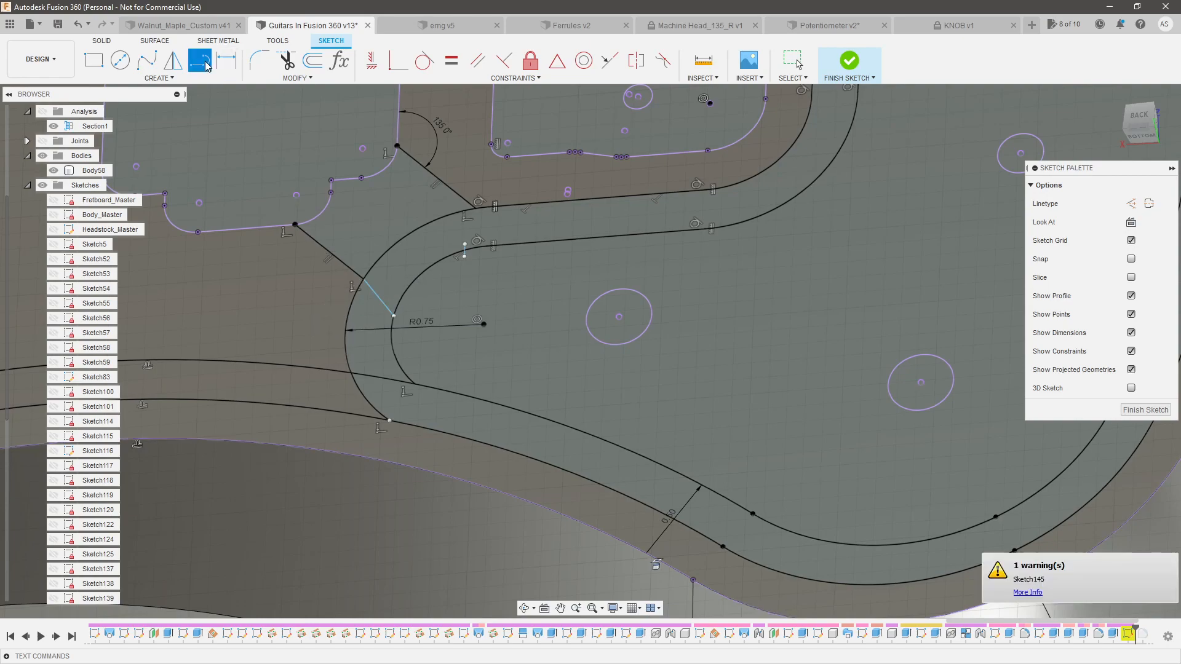
scroll(486, 249, down, 5)
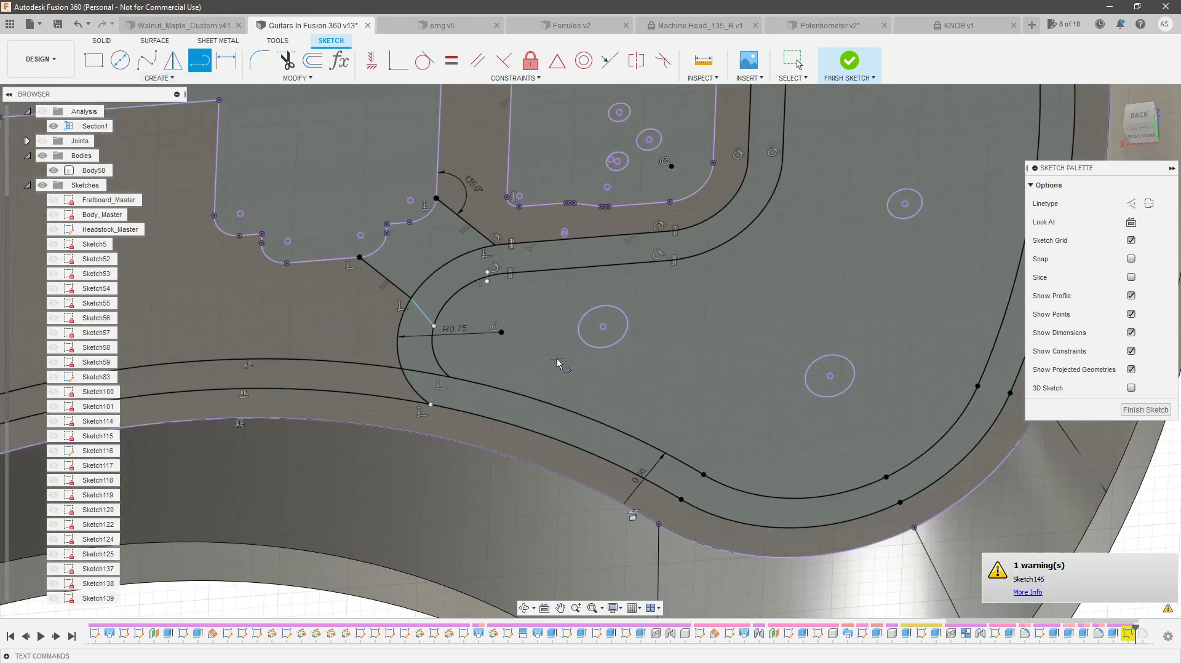
scroll(491, 252, up, 4)
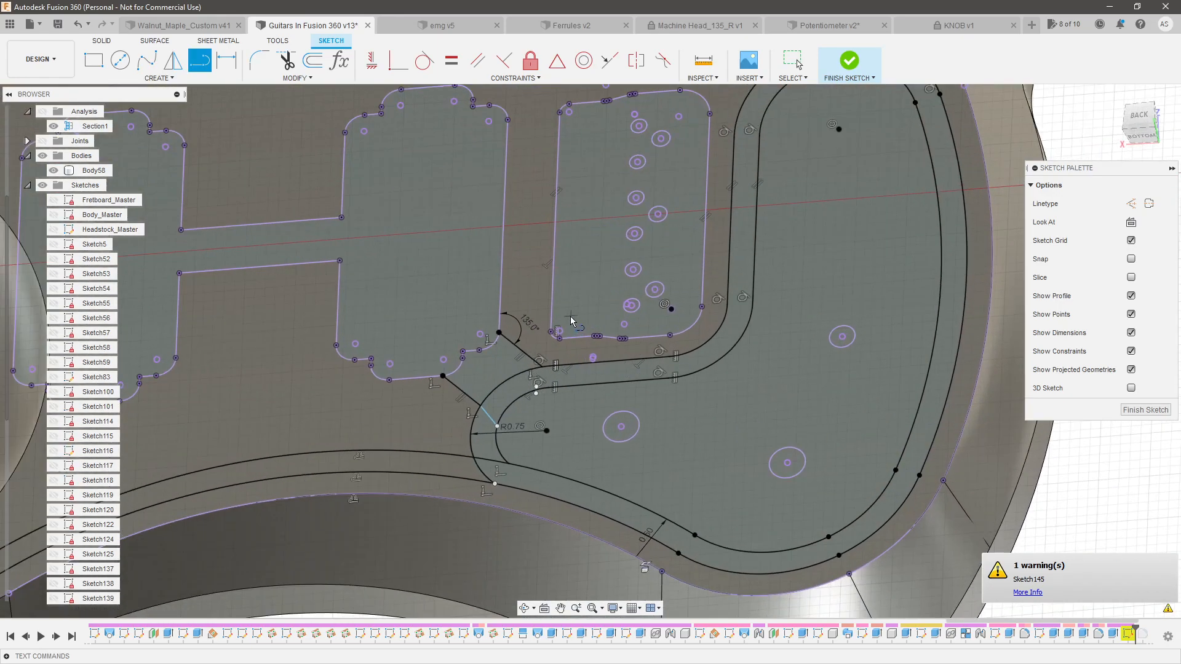
key(Escape)
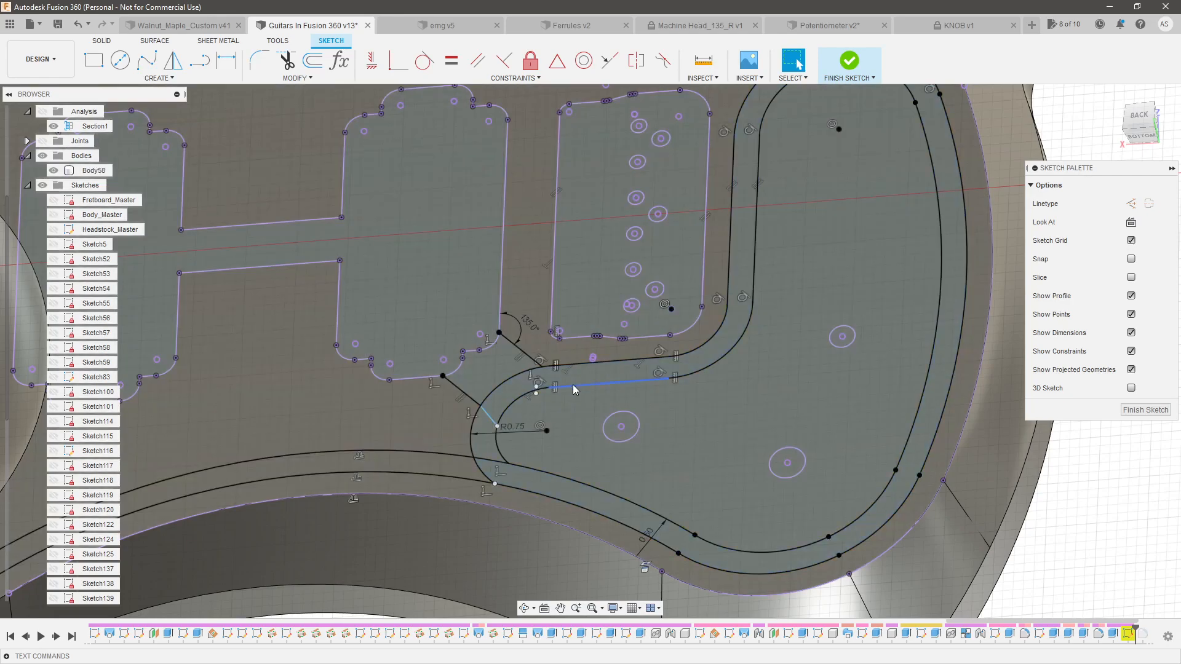
key(ctrl+z)
Set up an extrusion of the inner cavity profile into the body as a cut with a To Object extent
scroll(556, 404, up, 1)
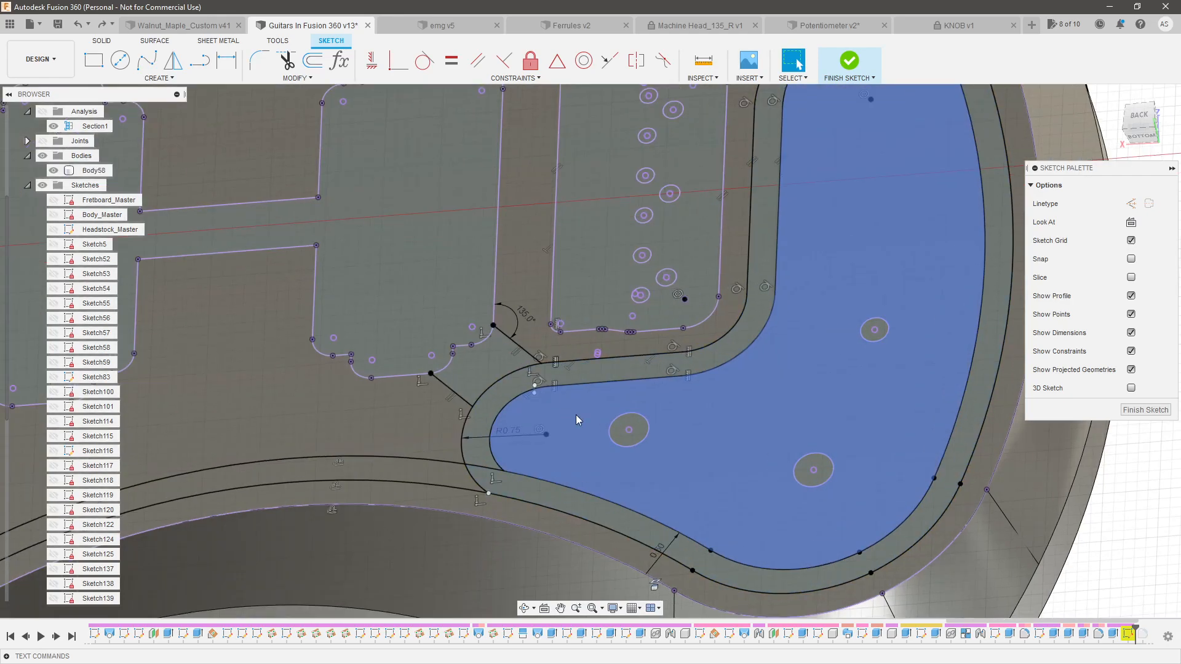
click(575, 412)
scroll(506, 386, down, 4)
key(e)
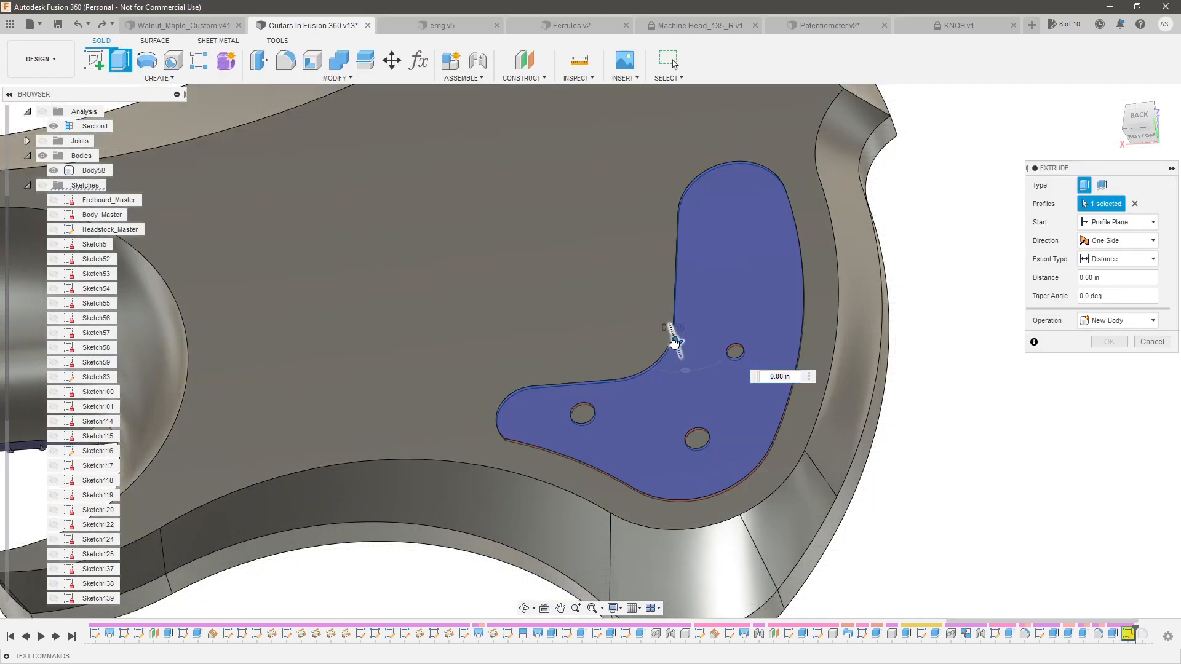
drag(676, 331, 685, 367)
click(1116, 259)
click(1107, 295)
scroll(769, 332, down, 3)
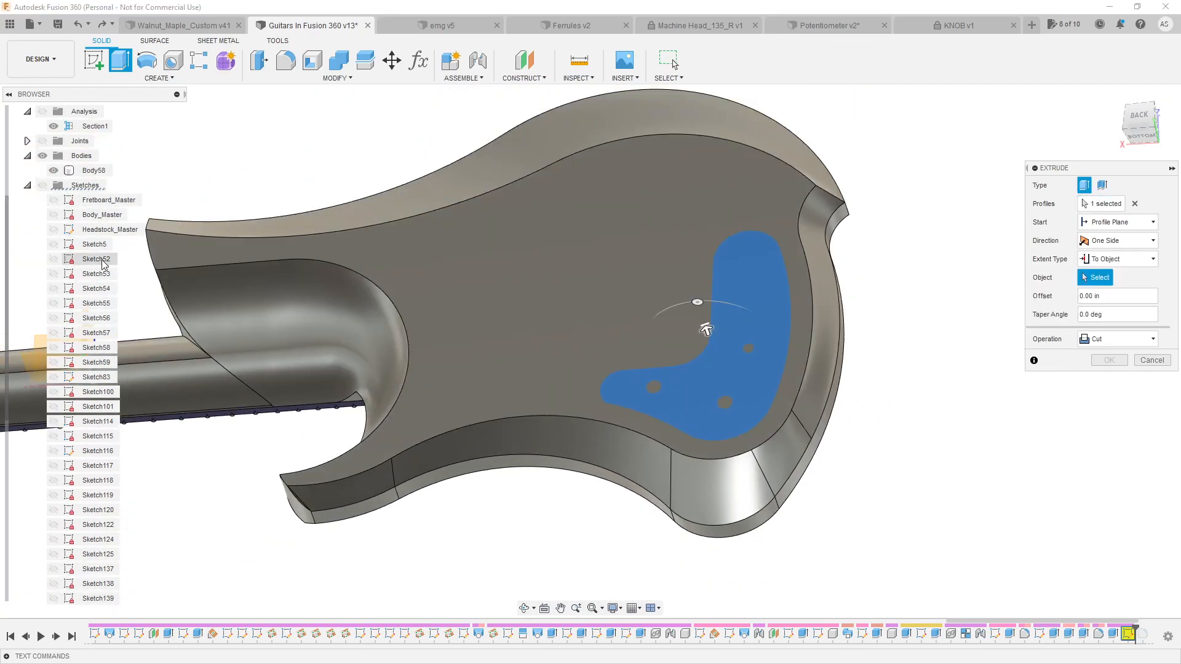
Cut the cavity up to the laminate top's face, hiding the bodies to pick it and showing them again
click(28, 186)
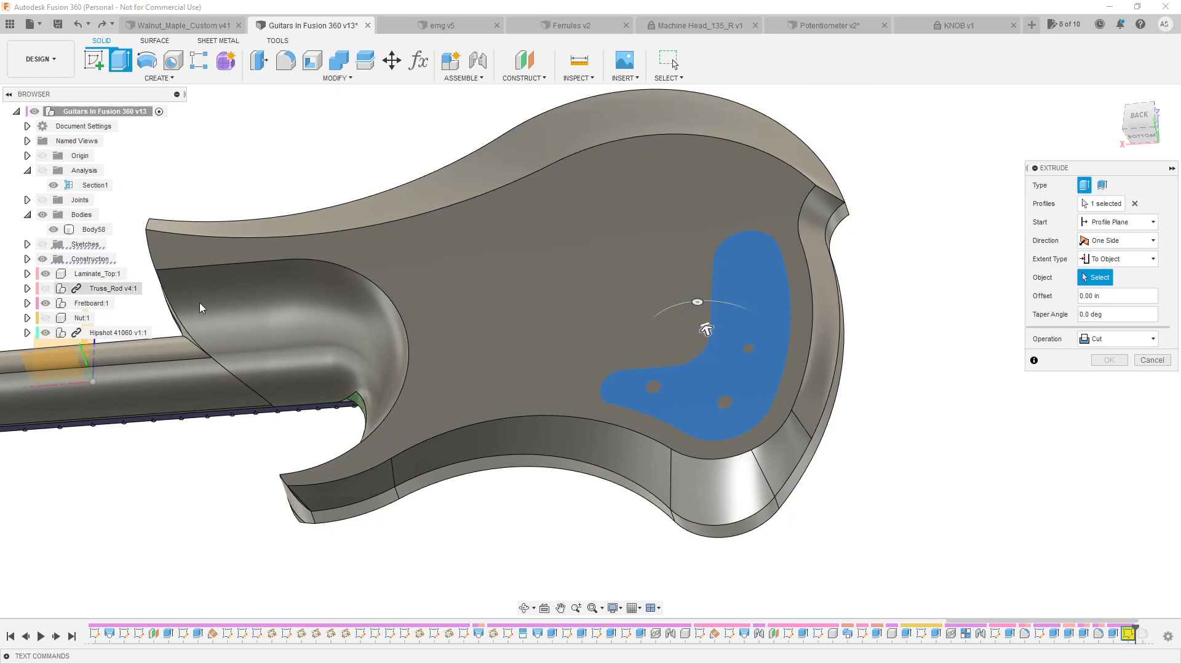
shift+middle_drag(464, 447, 400, 357)
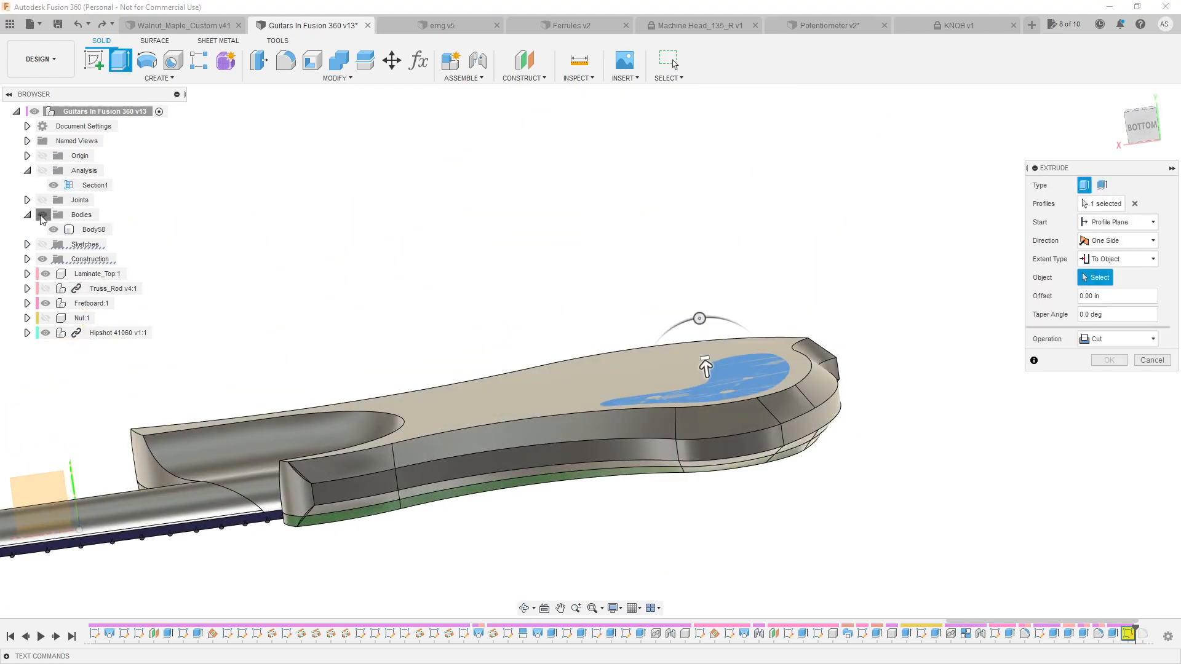
click(42, 215)
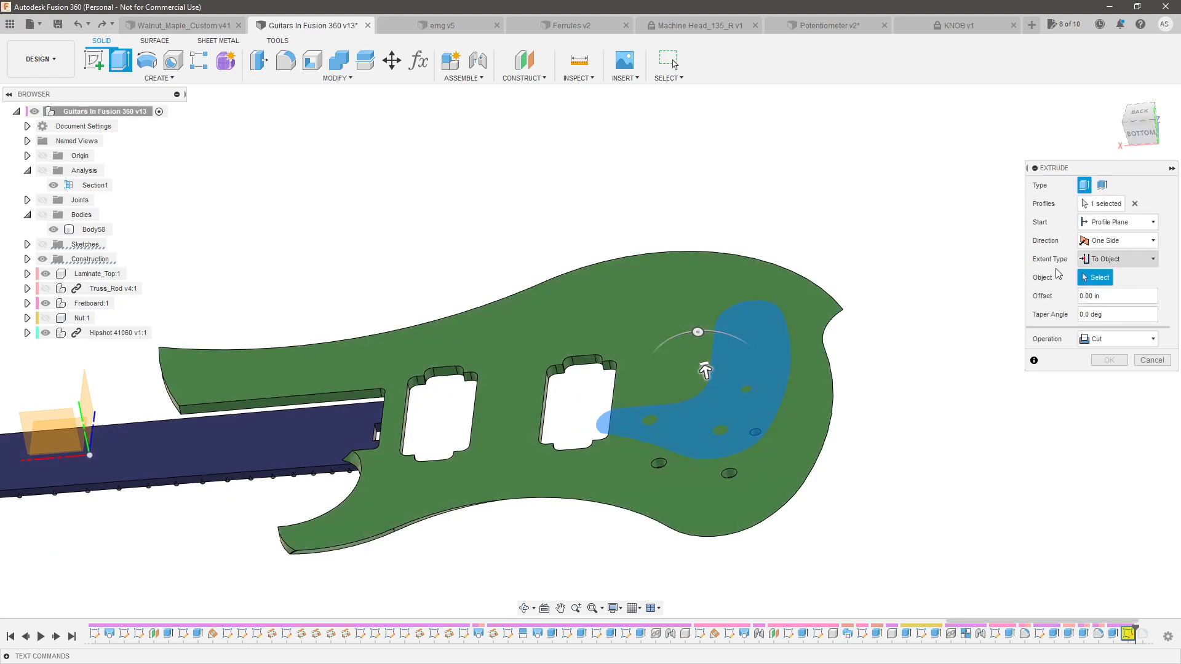
click(656, 299)
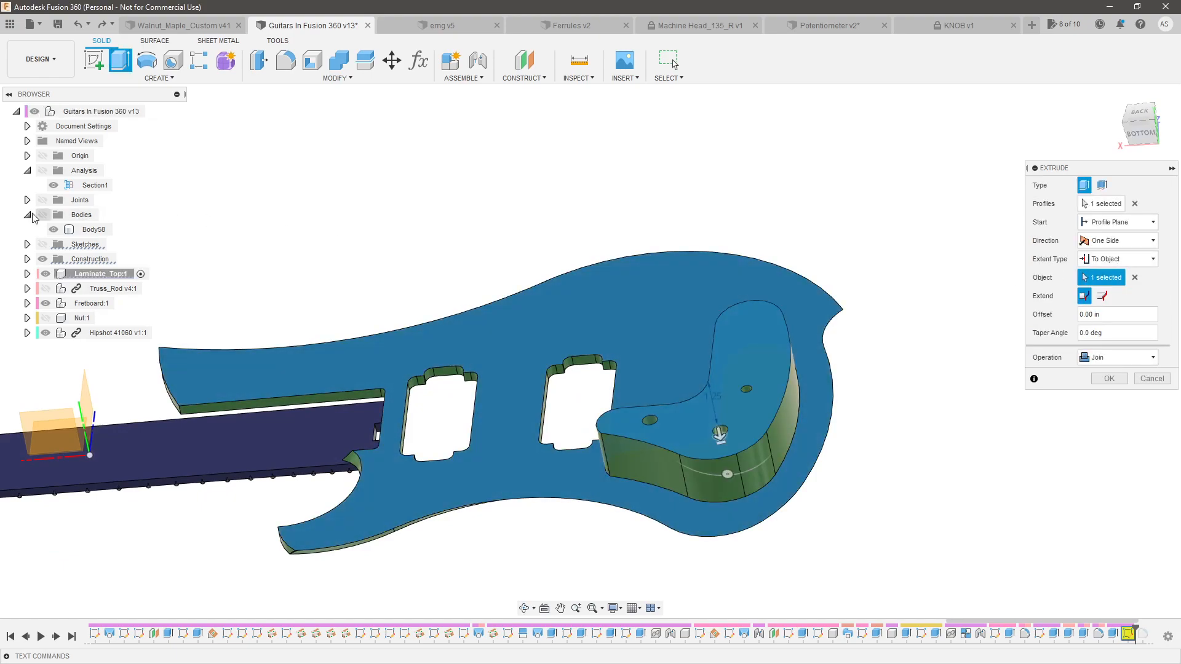
click(43, 215)
shift+middle_drag(490, 211, 508, 250)
click(1101, 398)
Edit the cavity cut to include the three hole circles as additional profiles
scroll(786, 481, up, 5)
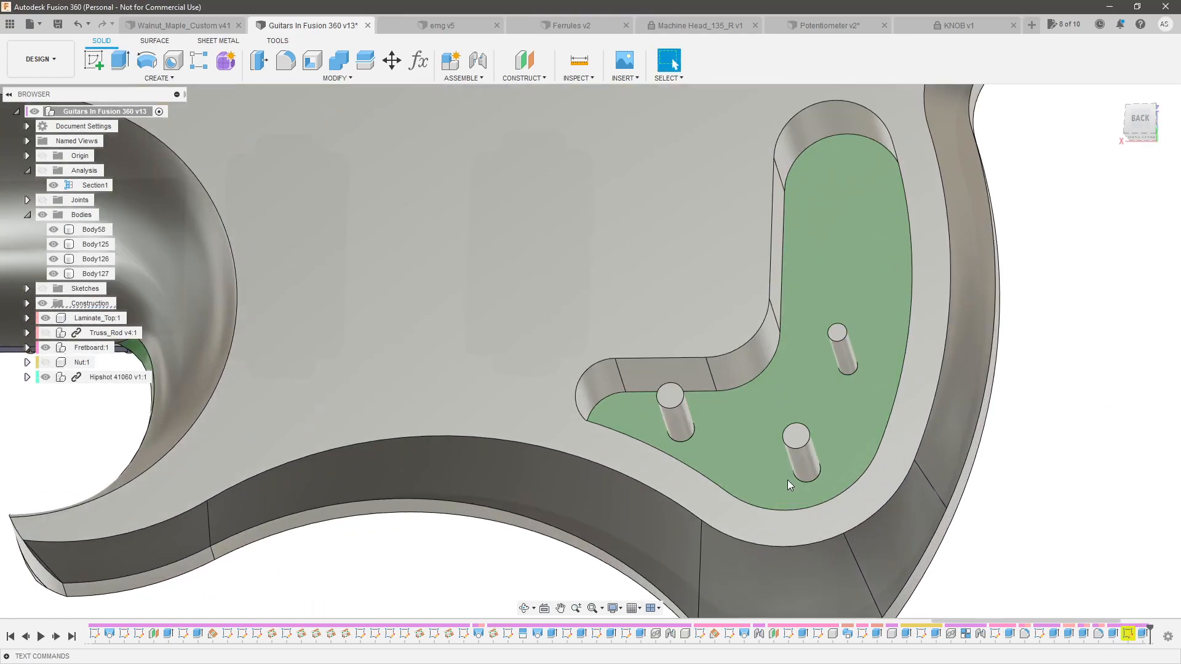
double_click(1142, 634)
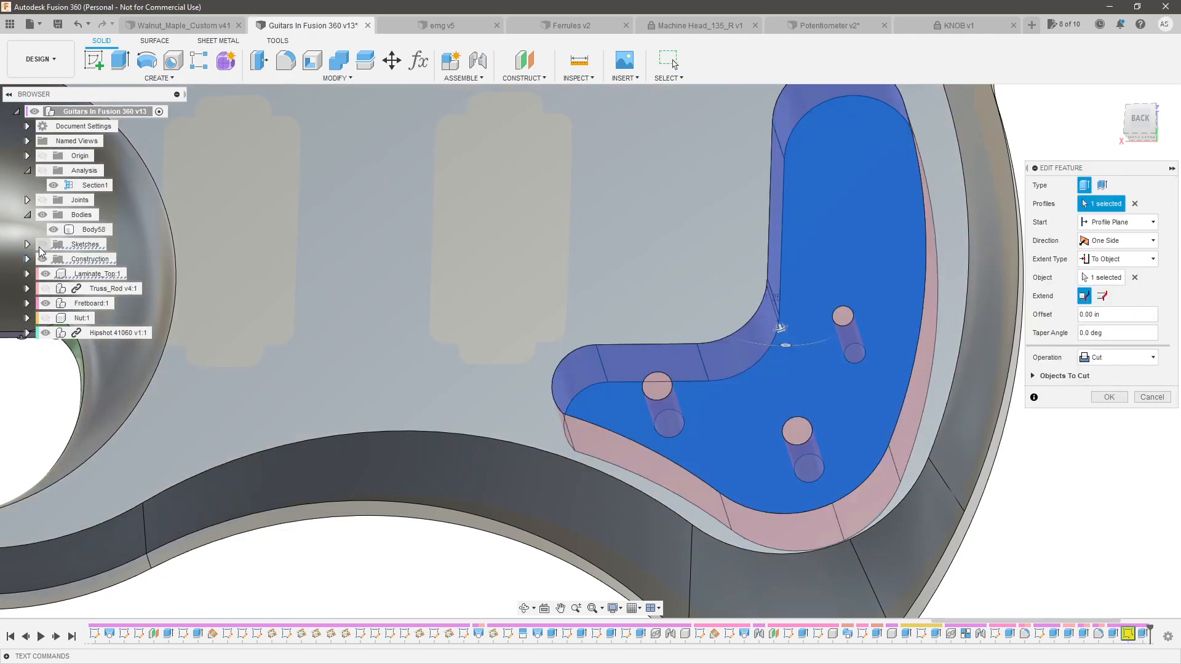
click(42, 245)
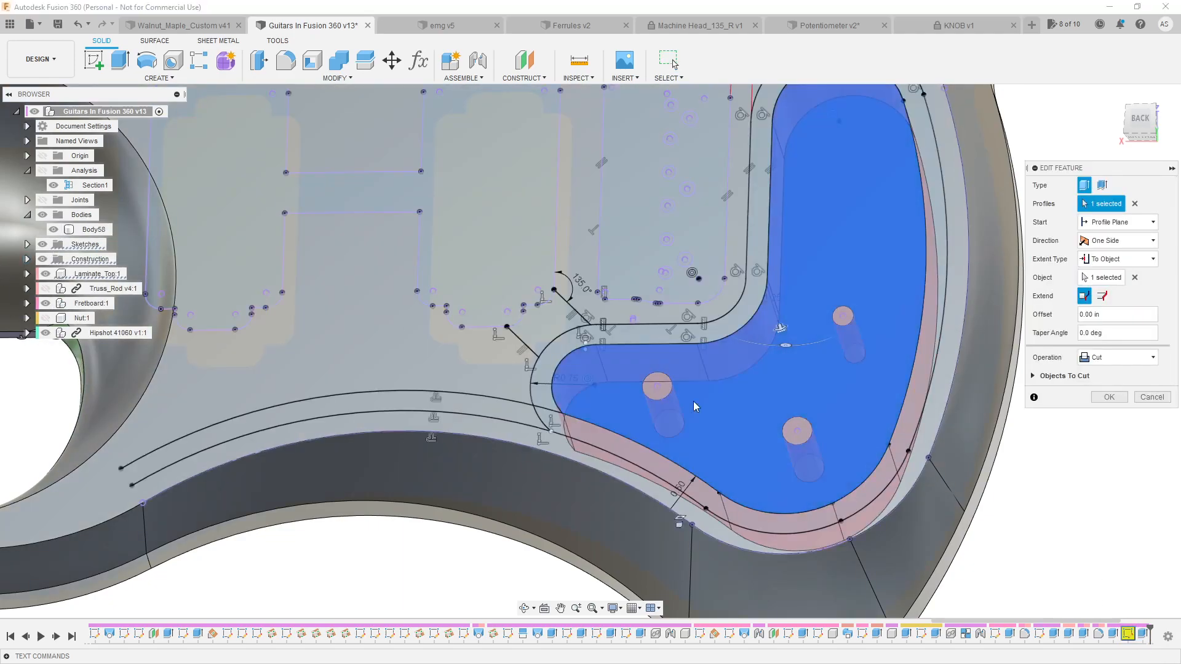
scroll(713, 406, up, 3)
click(640, 386)
click(859, 447)
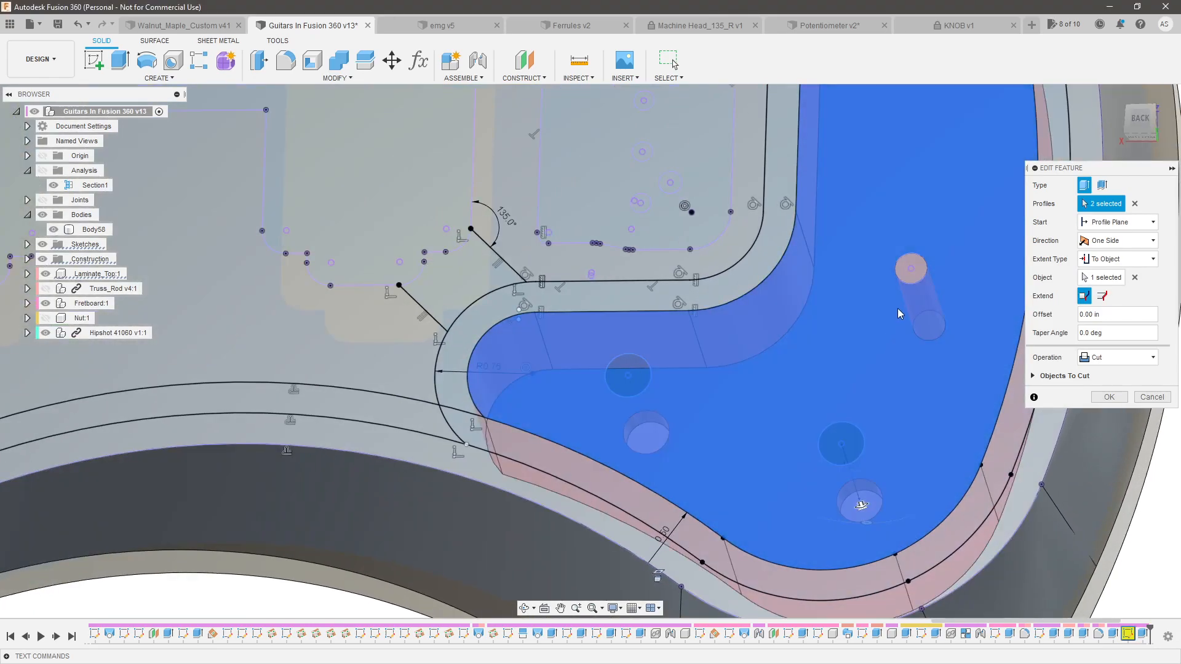
click(913, 273)
scroll(657, 429, down, 2)
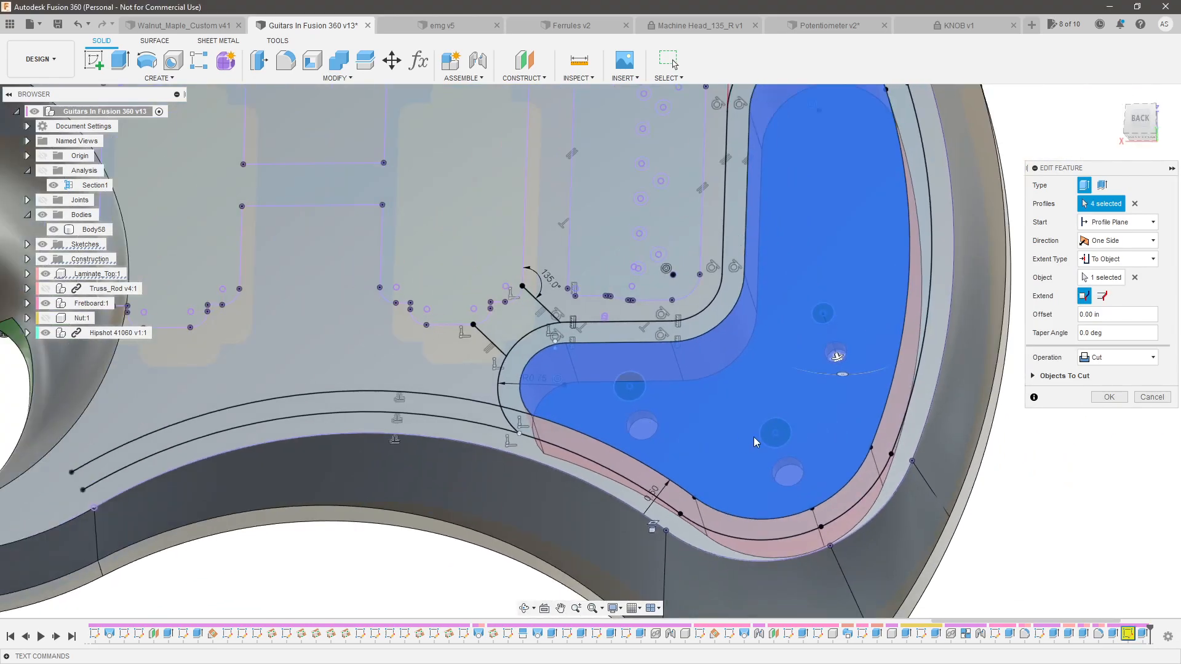
click(1108, 396)
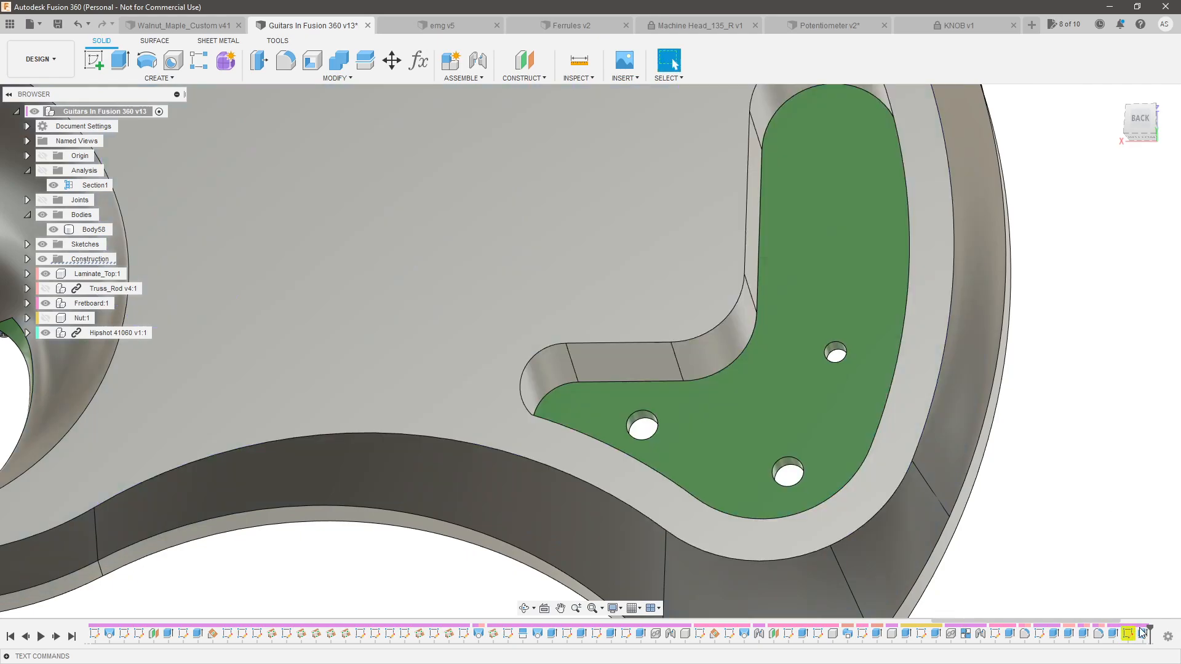
Reopen the cavity sketch and delete the horizontal dimension between the bridge pocket's edge and the outer cavity outline
double_click(1130, 632)
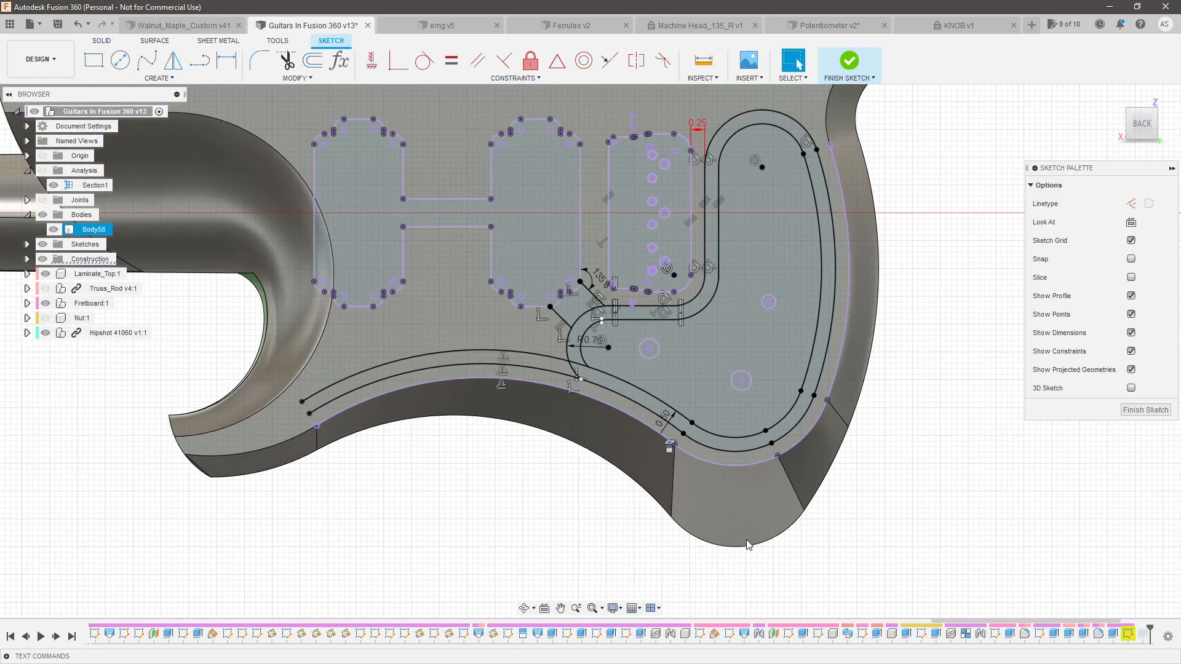
scroll(704, 227, up, 3)
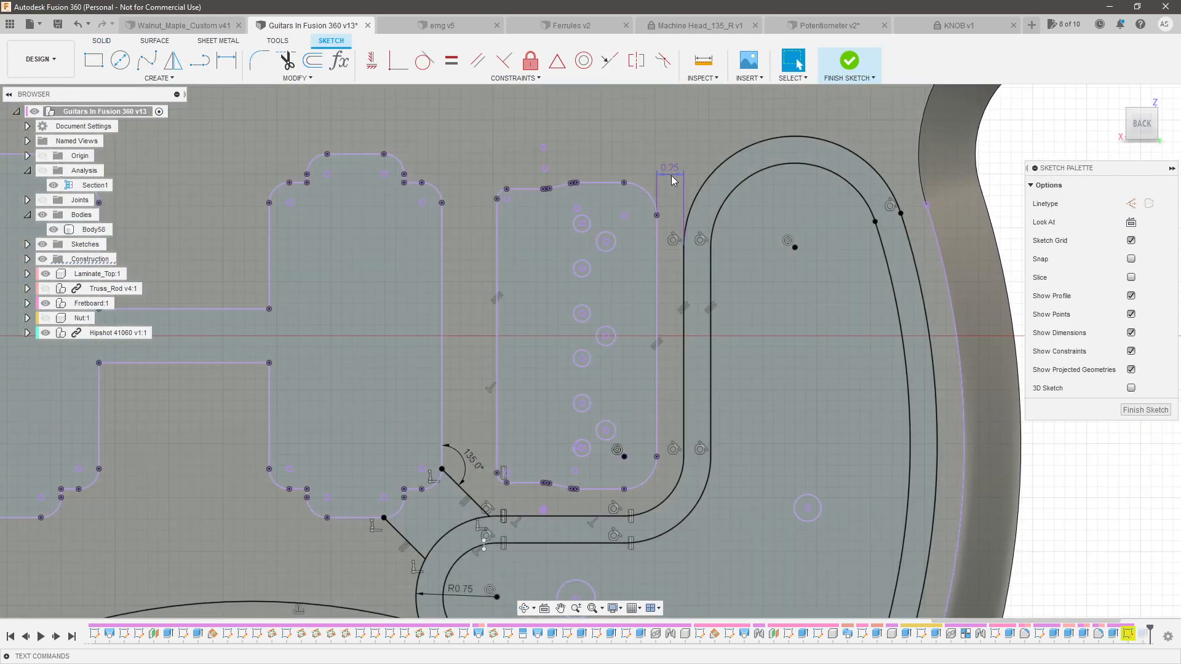
key(Delete)
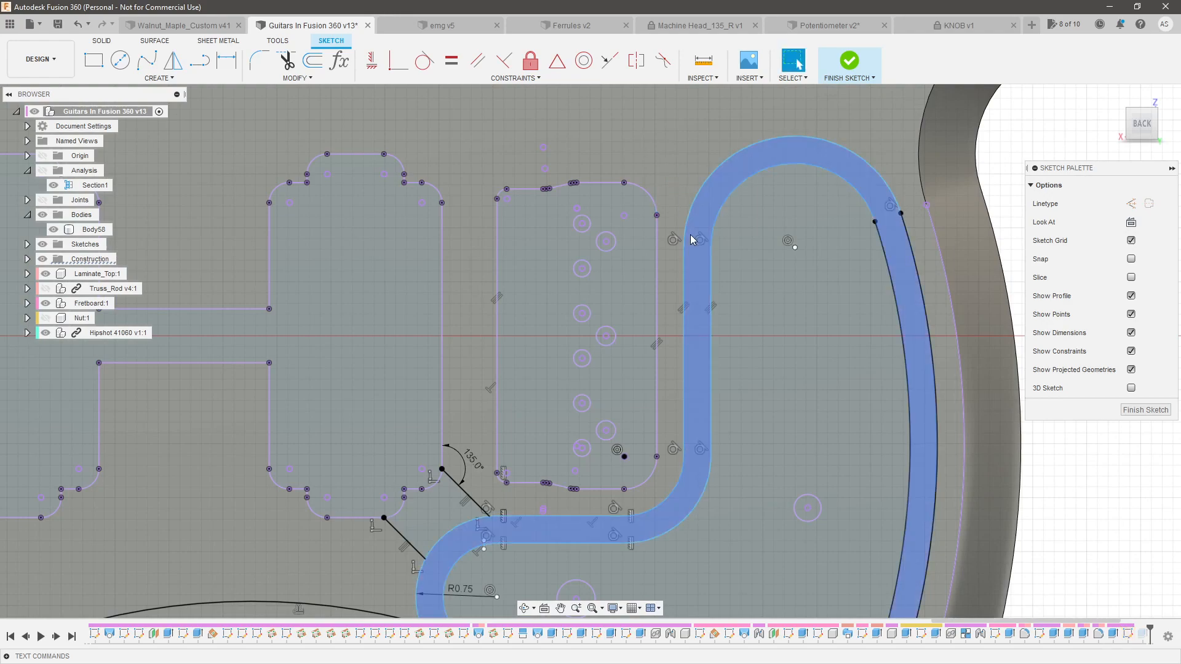
Try to dimension the distance between the outer cavity outline's vertical line and the bridge pocket's edge
key(d)
click(684, 268)
click(657, 266)
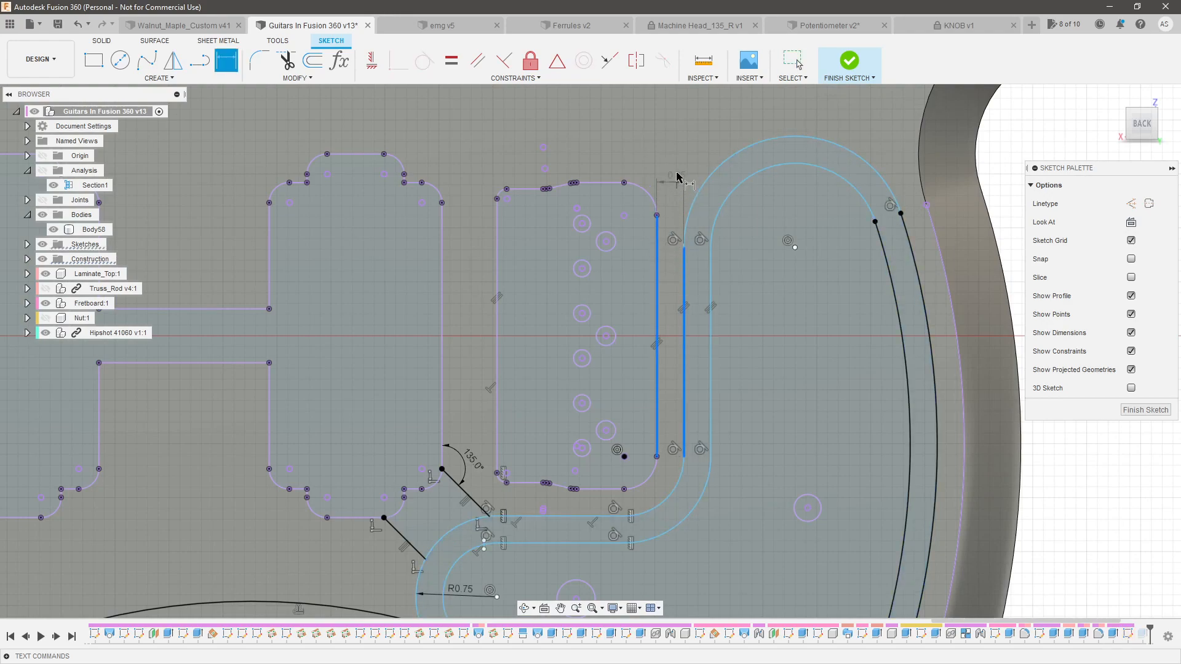
click(677, 171)
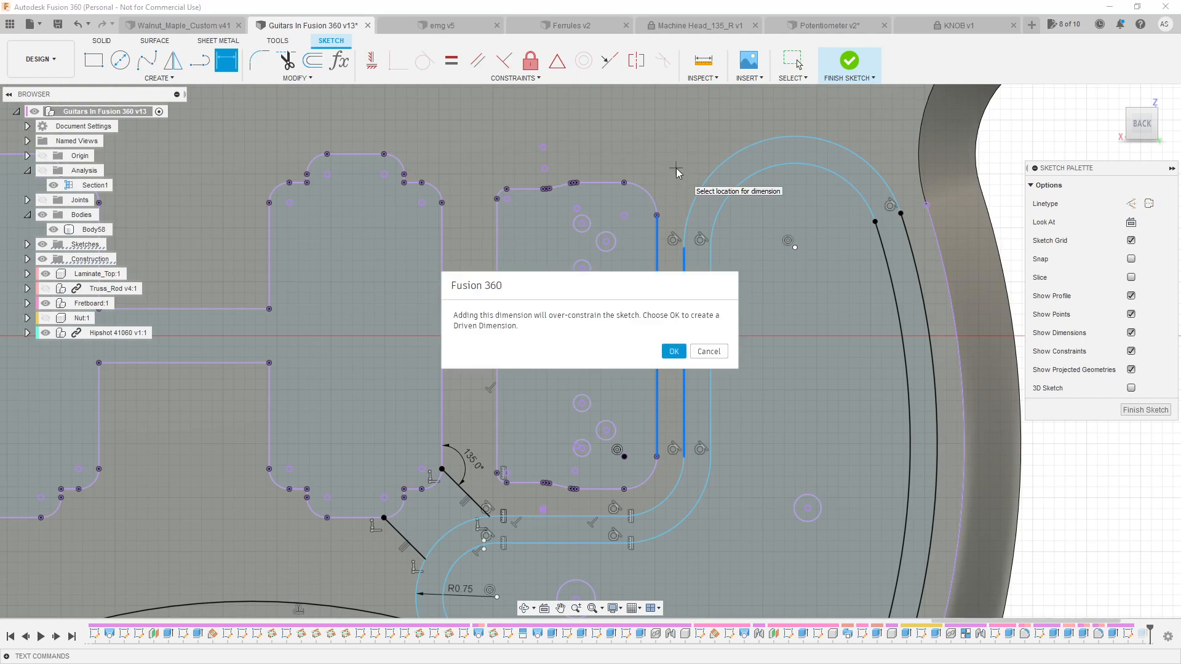
key(Escape)
key(Escape)
scroll(684, 168, down, 2)
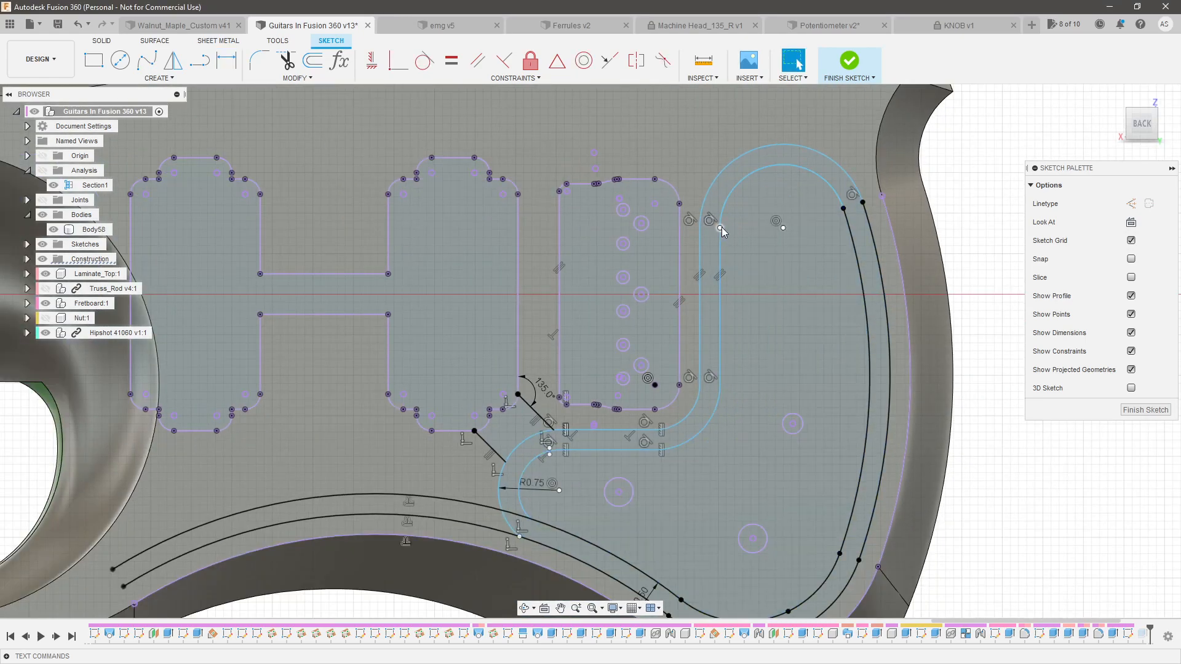
Try to move the outer vertical line away from the bridge pocket and dimension the gap between them again
click(699, 305)
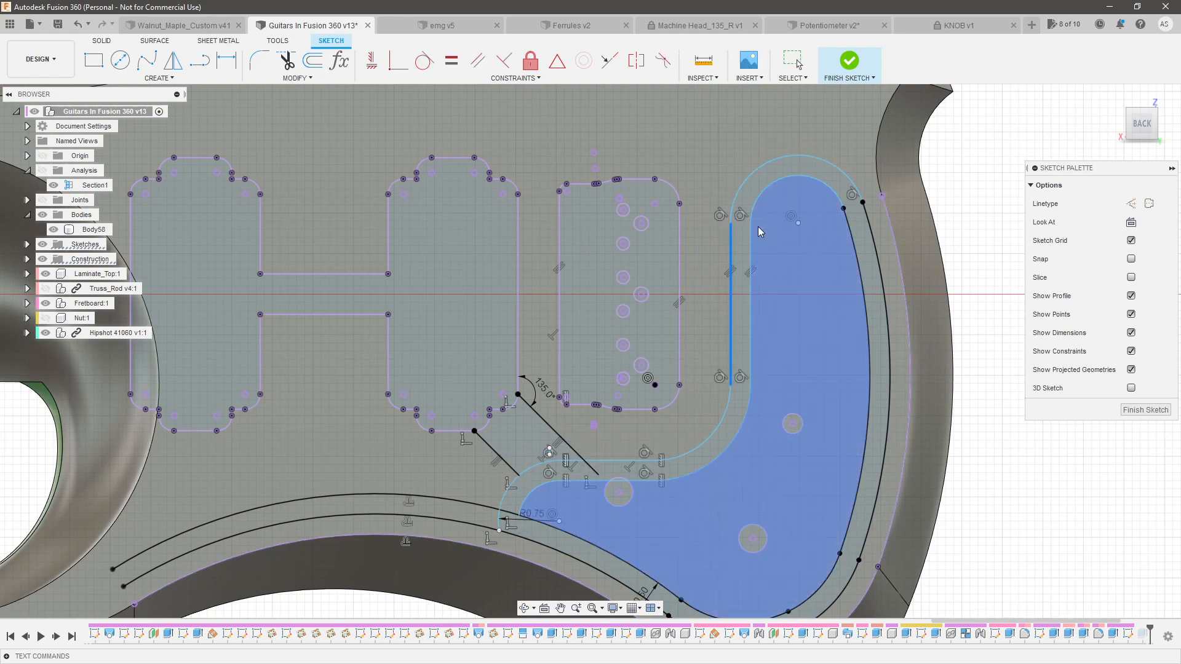
click(709, 262)
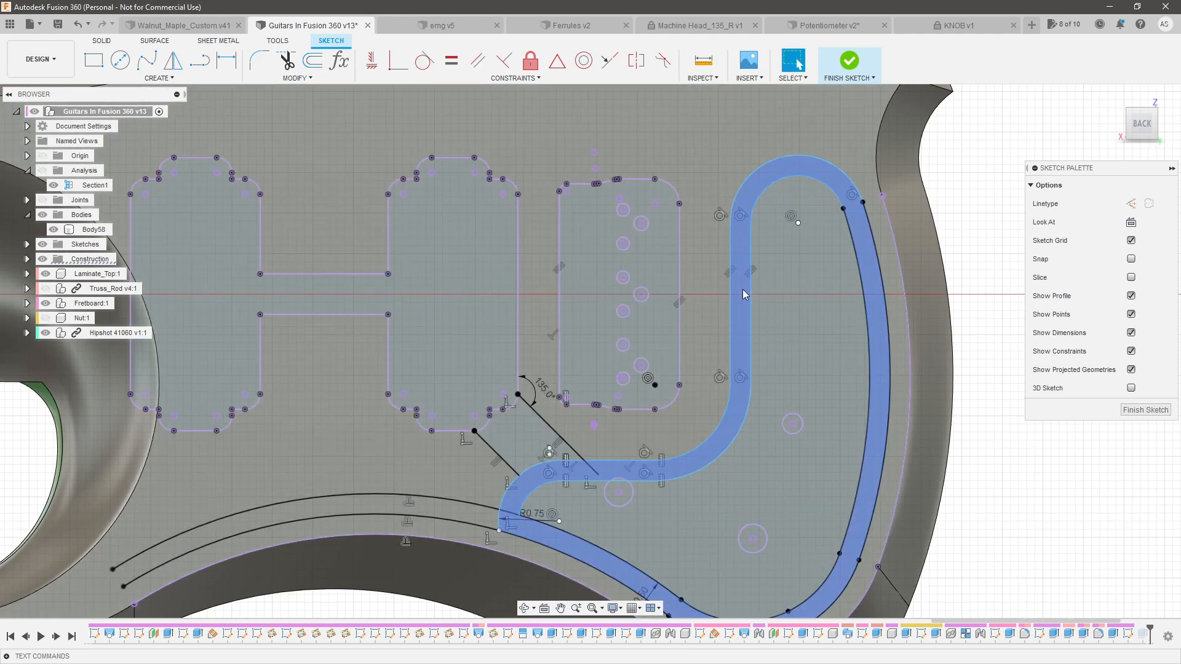
click(730, 280)
key(d)
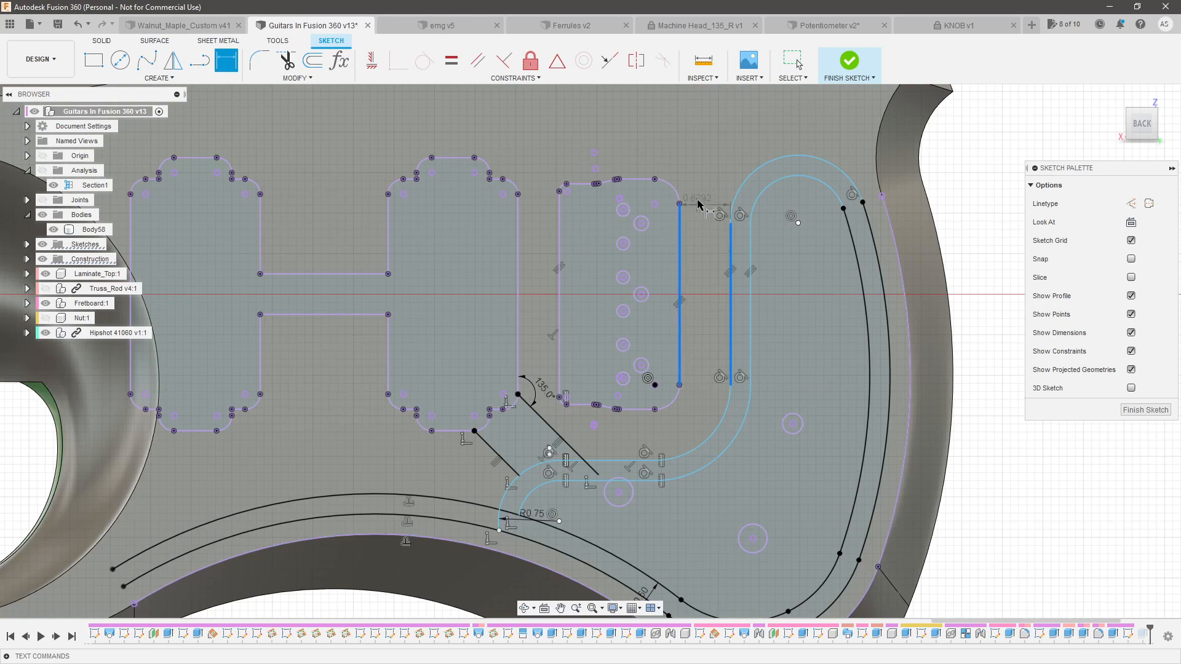
click(711, 156)
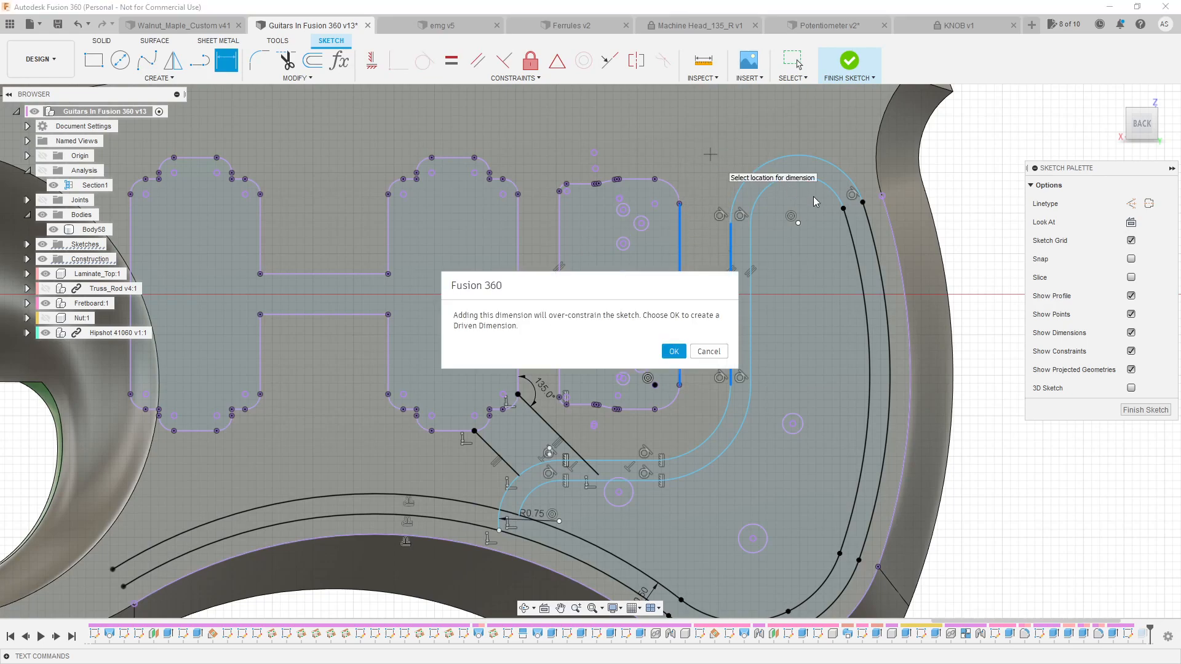
key(Escape)
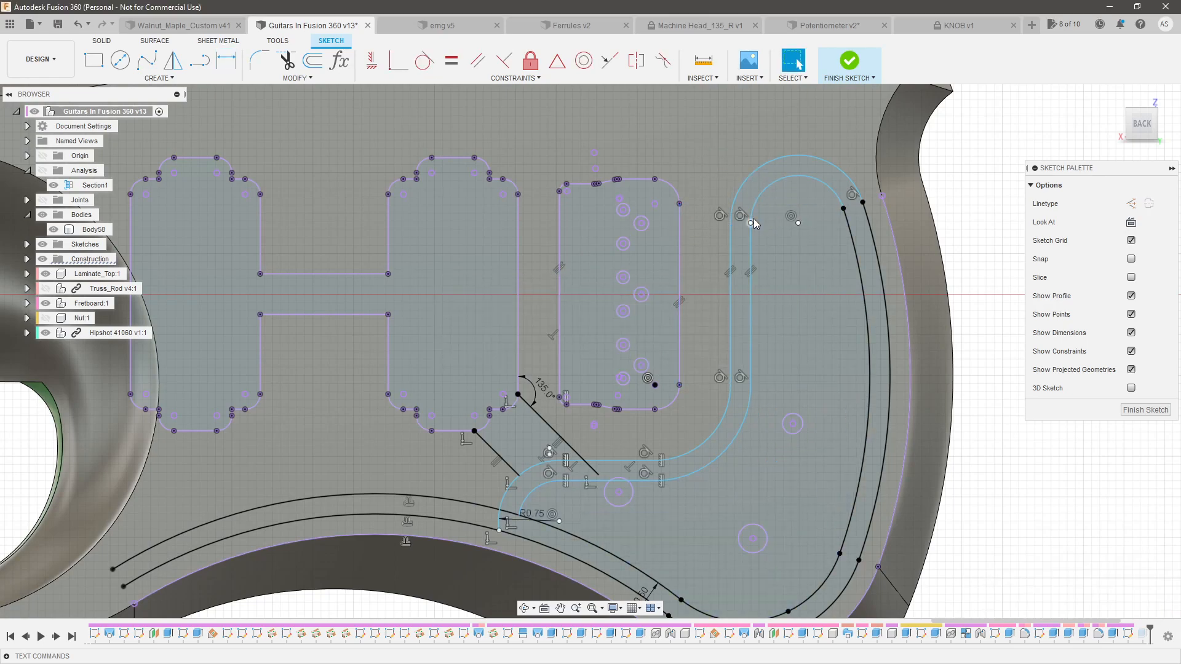
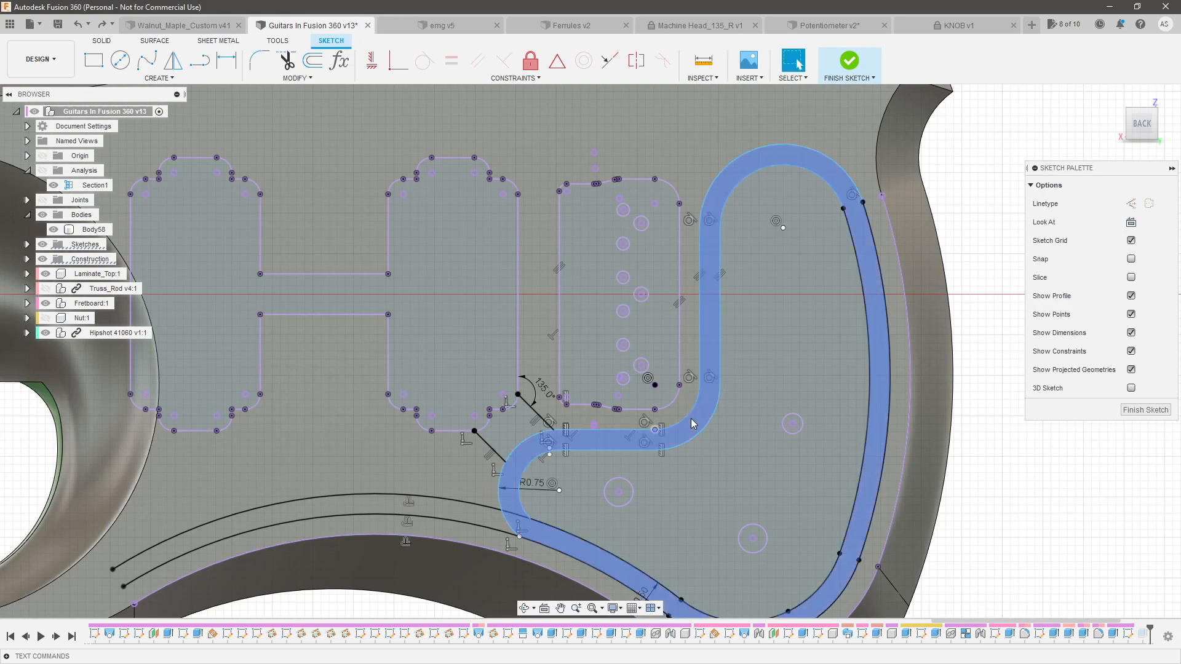
Move the outer cavity outline away from the bridge pocket and dimension the gap between their rounded corners at 0.25 in
click(699, 397)
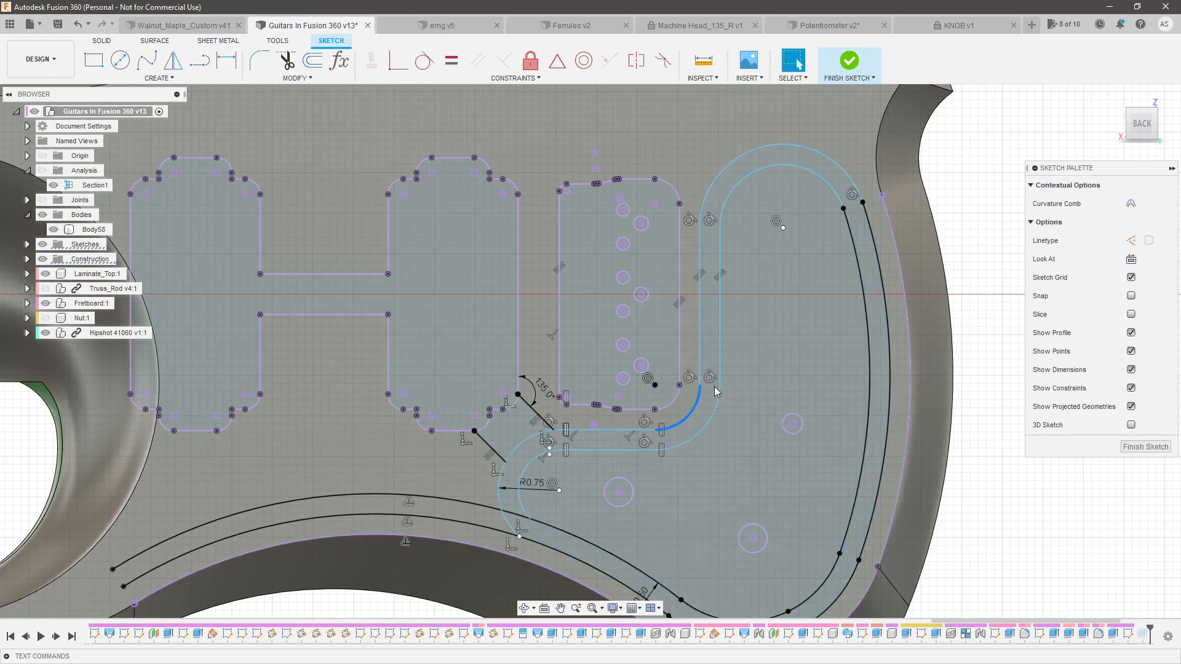
click(699, 386)
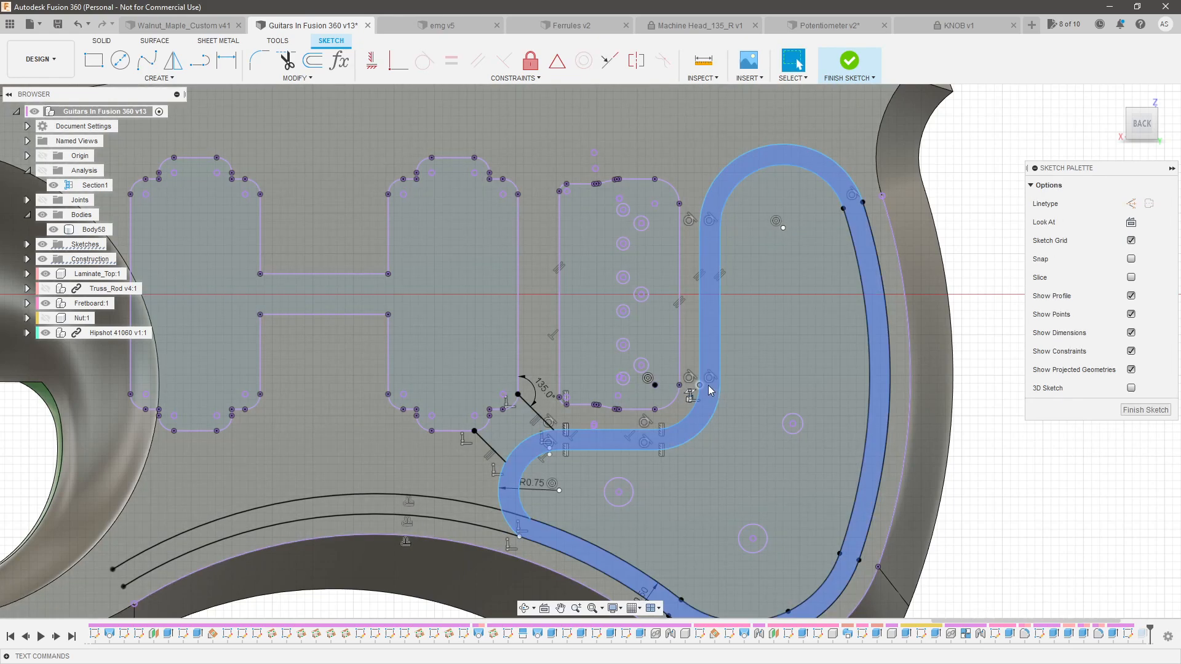
drag(722, 394, 736, 408)
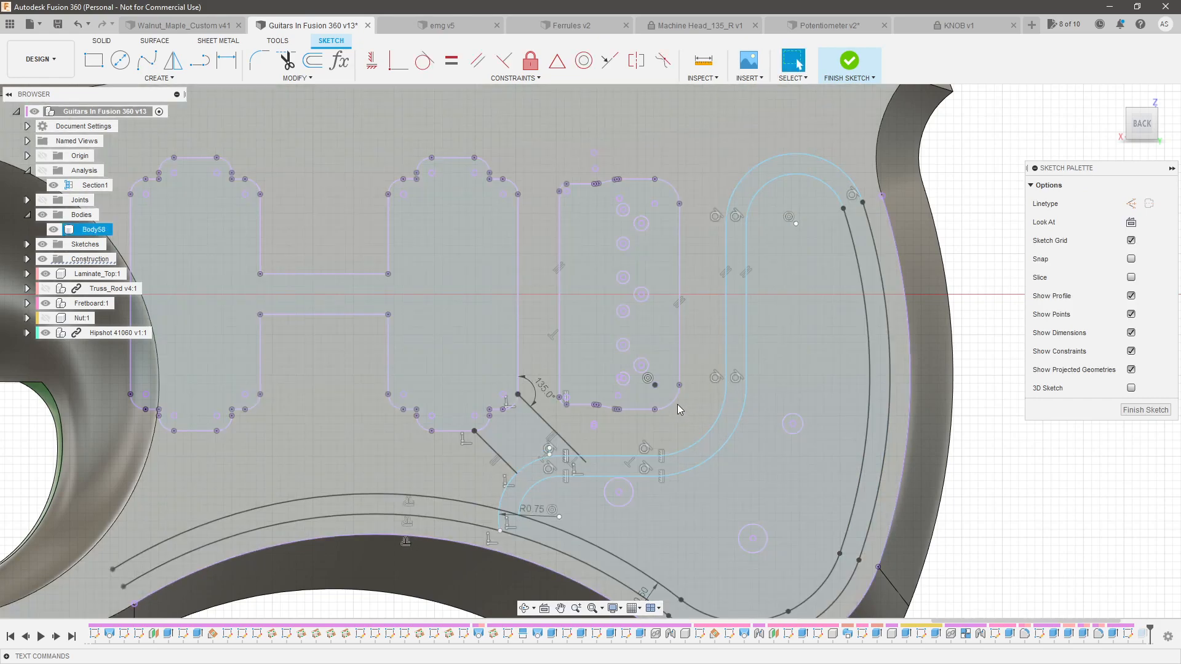
click(673, 401)
key(d)
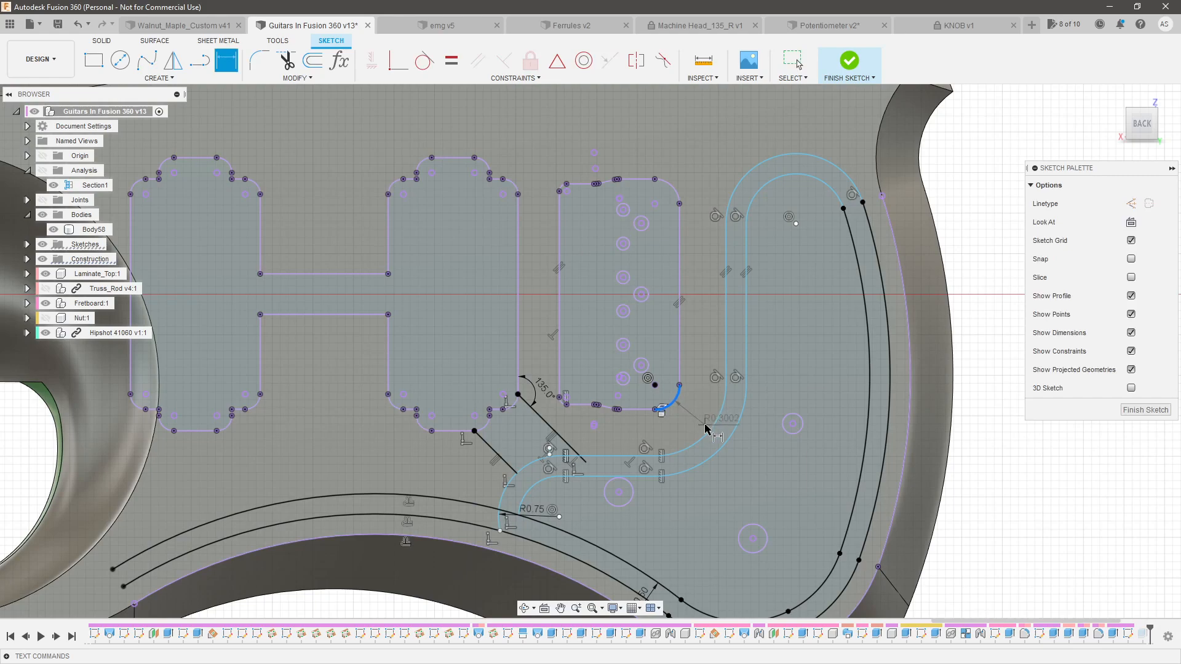
click(730, 420)
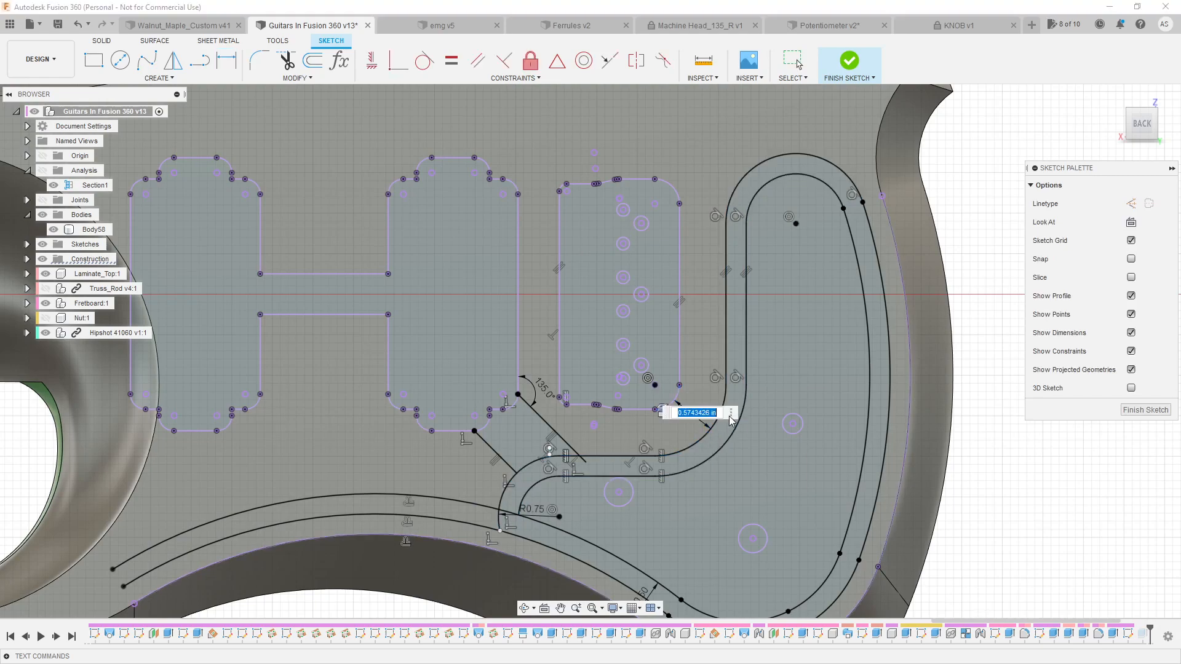
key(Return)
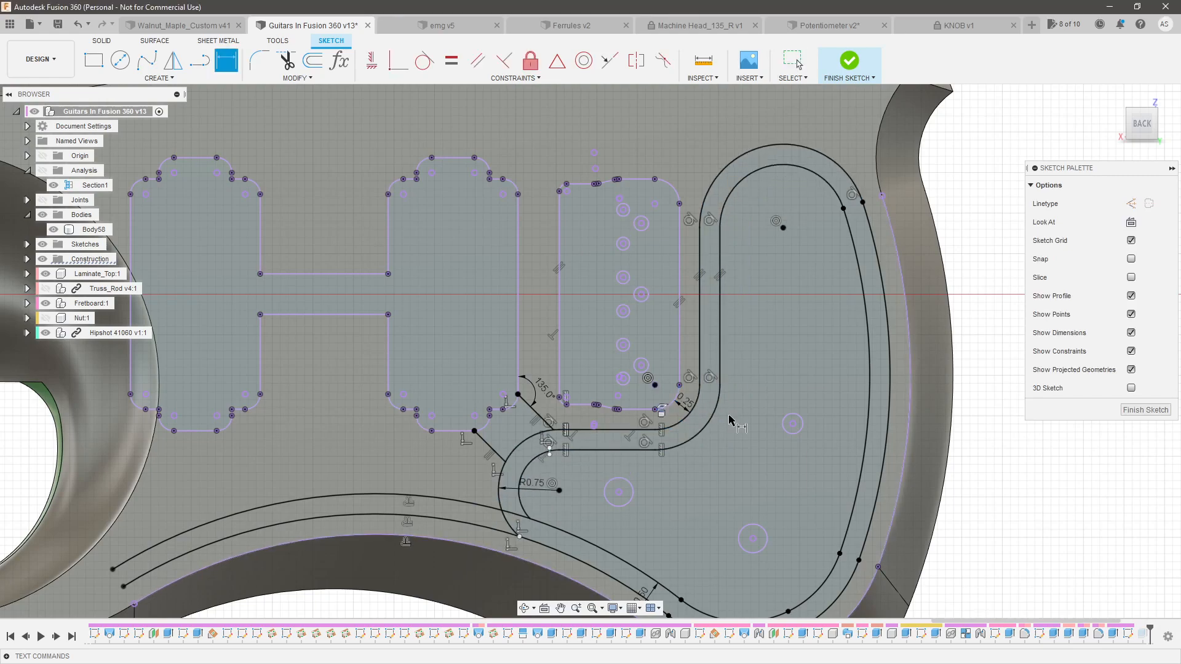
key(Escape)
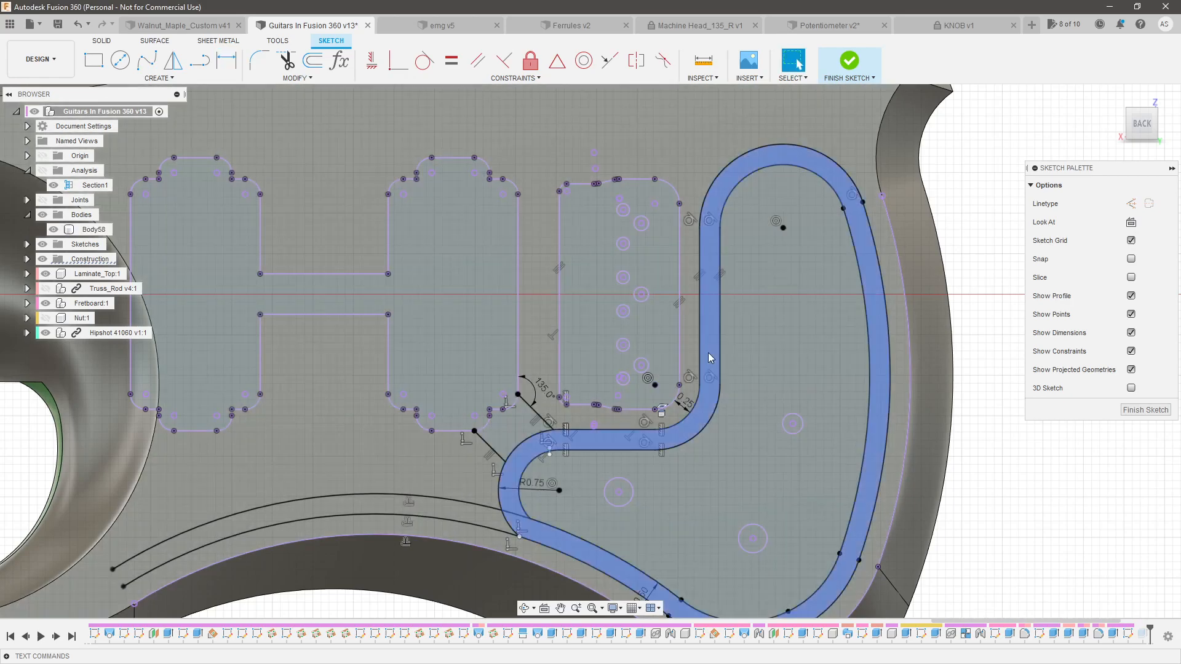
Finish editing the control cavity sketch so the cavity cut updates
scroll(612, 474, down, 3)
scroll(651, 455, up, 2)
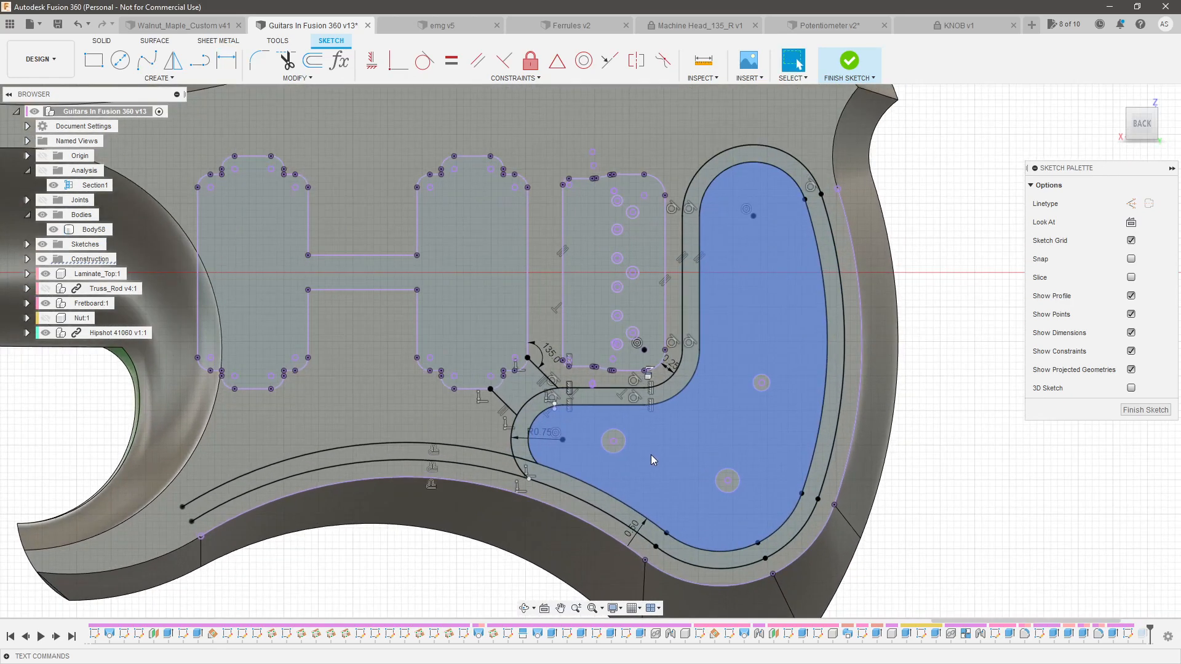
mouse_move(1008, 450)
shift+middle_down()
mouse_move(988, 461)
mouse_move(1004, 457)
shift+middle_up()
scroll(772, 438, down, 1)
scroll(773, 438, down, 1)
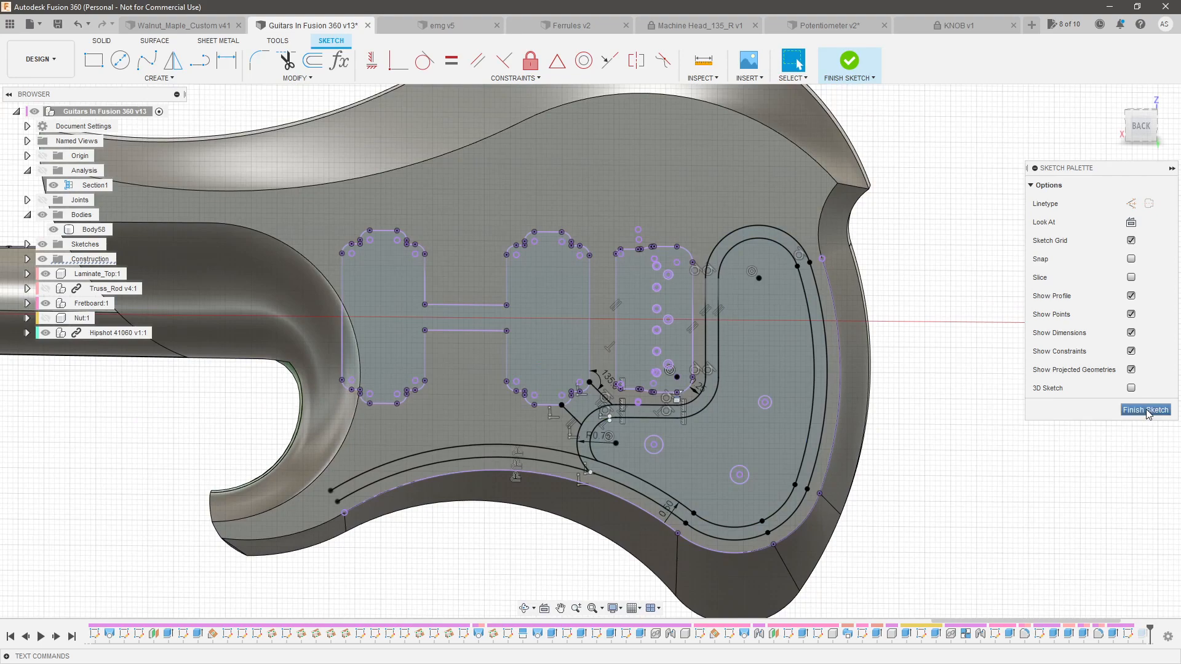
click(1145, 410)
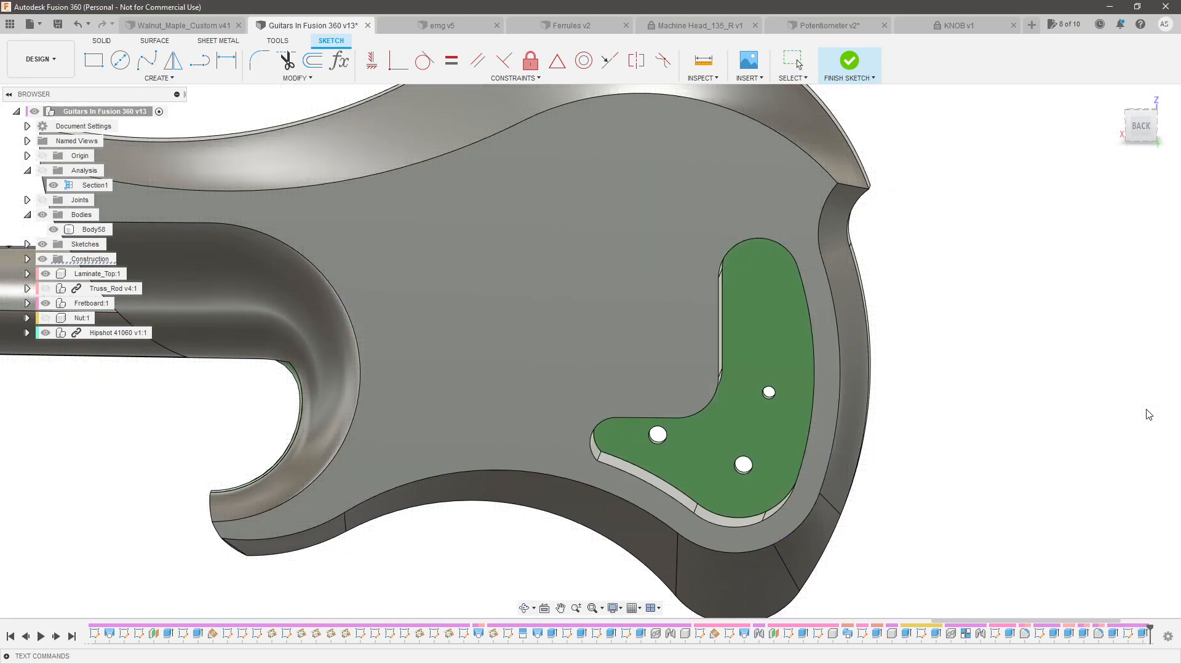
click(1129, 637)
scroll(1132, 637, down, 1)
click(1051, 489)
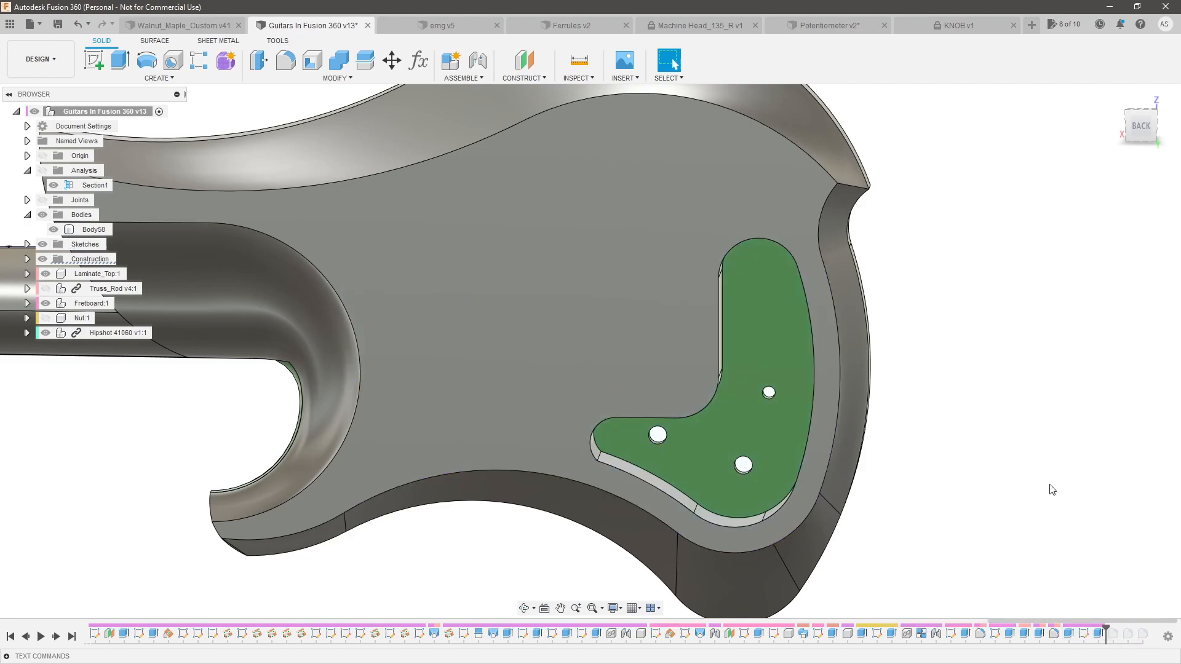
Reopen the cavity sketch, delete the two angled channel lines between the bridge pickup pocket and the cavity, and finish the sketch
mouse_move(562, 526)
shift+middle_down()
mouse_move(598, 466)
mouse_move(557, 496)
shift+middle_up()
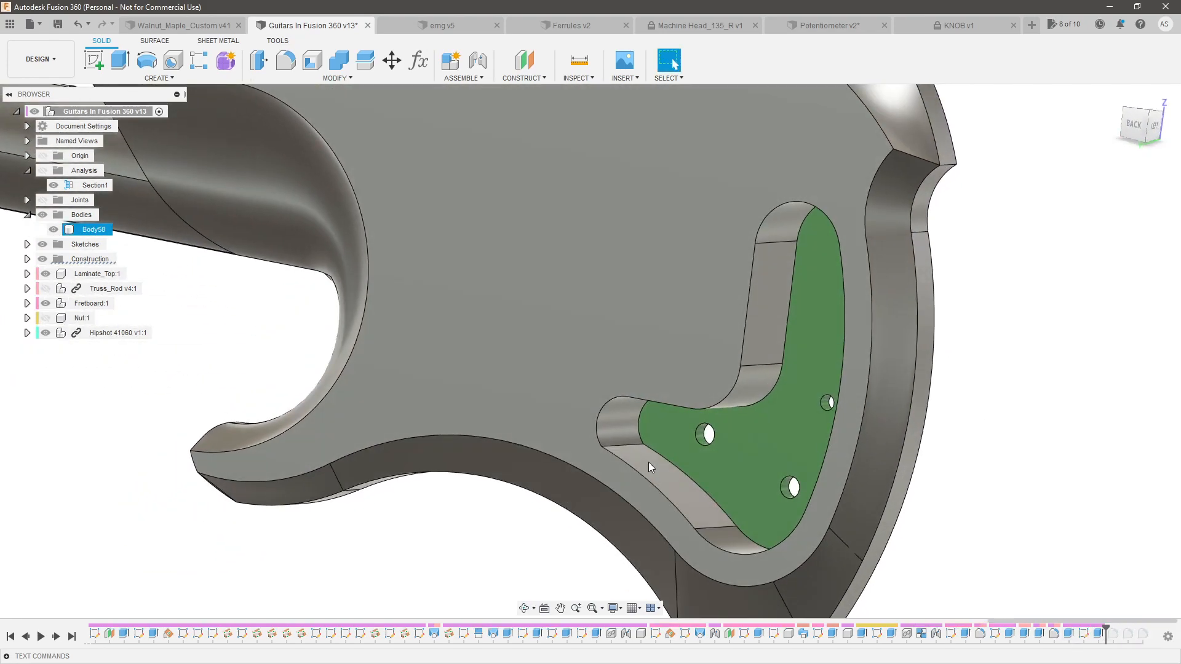
mouse_move(648, 462)
shift+middle_down()
mouse_move(647, 449)
mouse_move(643, 468)
mouse_move(609, 430)
shift+middle_up()
shift+middle_drag(531, 453, 511, 429)
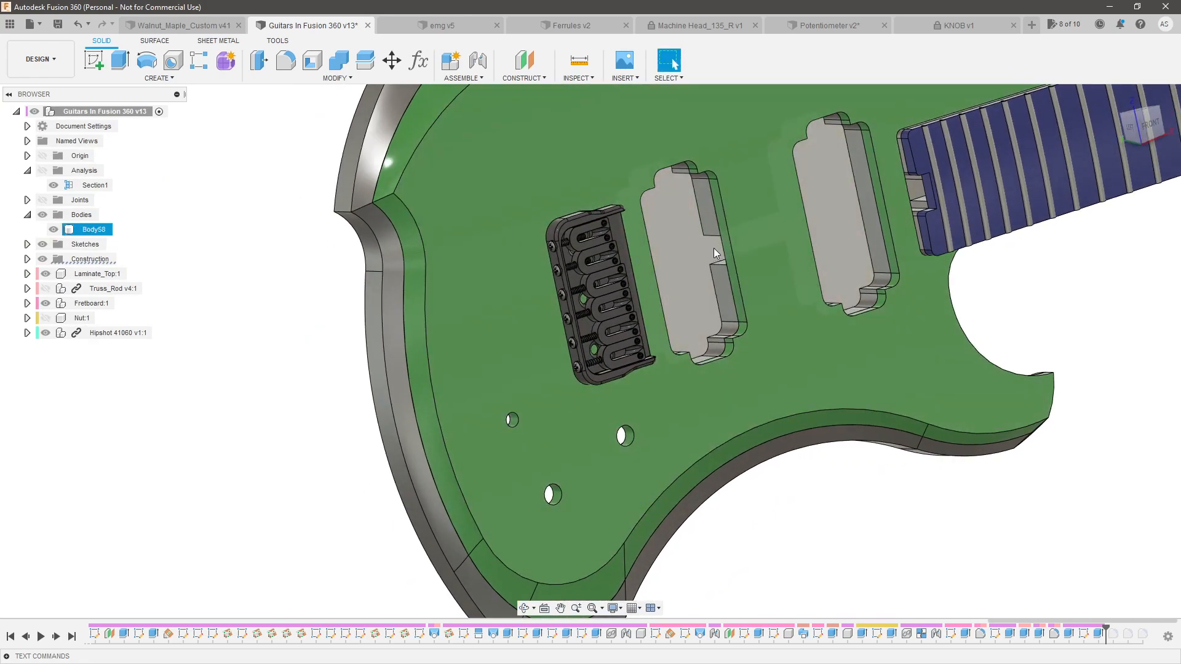
shift+middle_drag(722, 254, 747, 327)
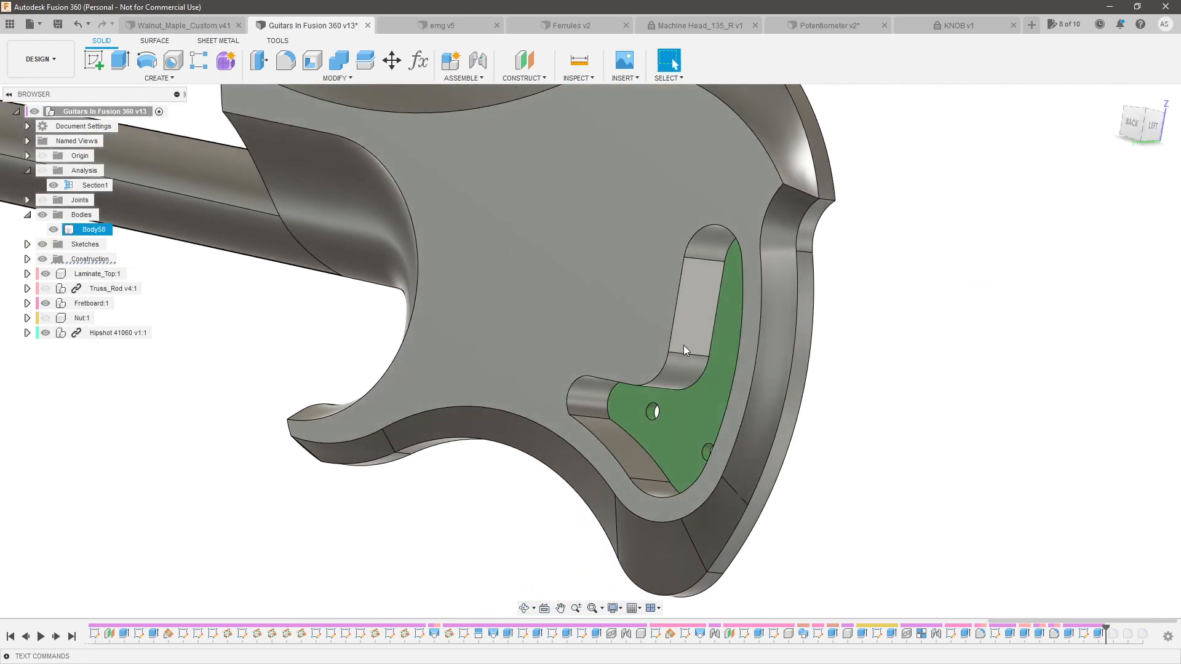
double_click(1086, 634)
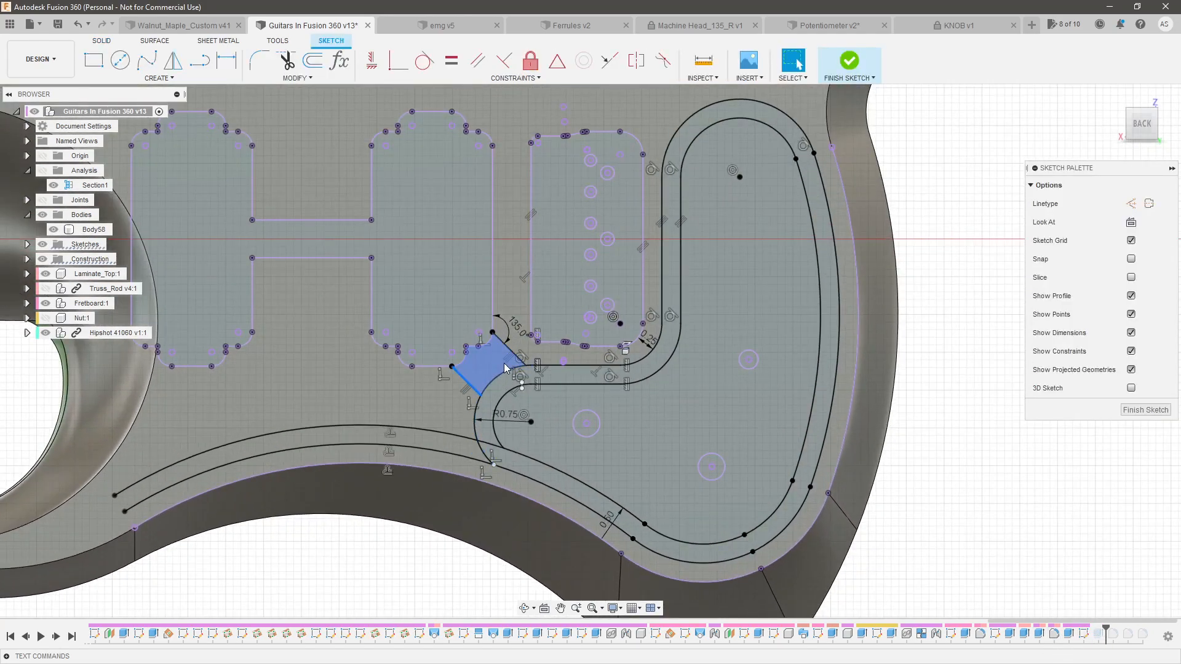
click(507, 355)
key(Delete)
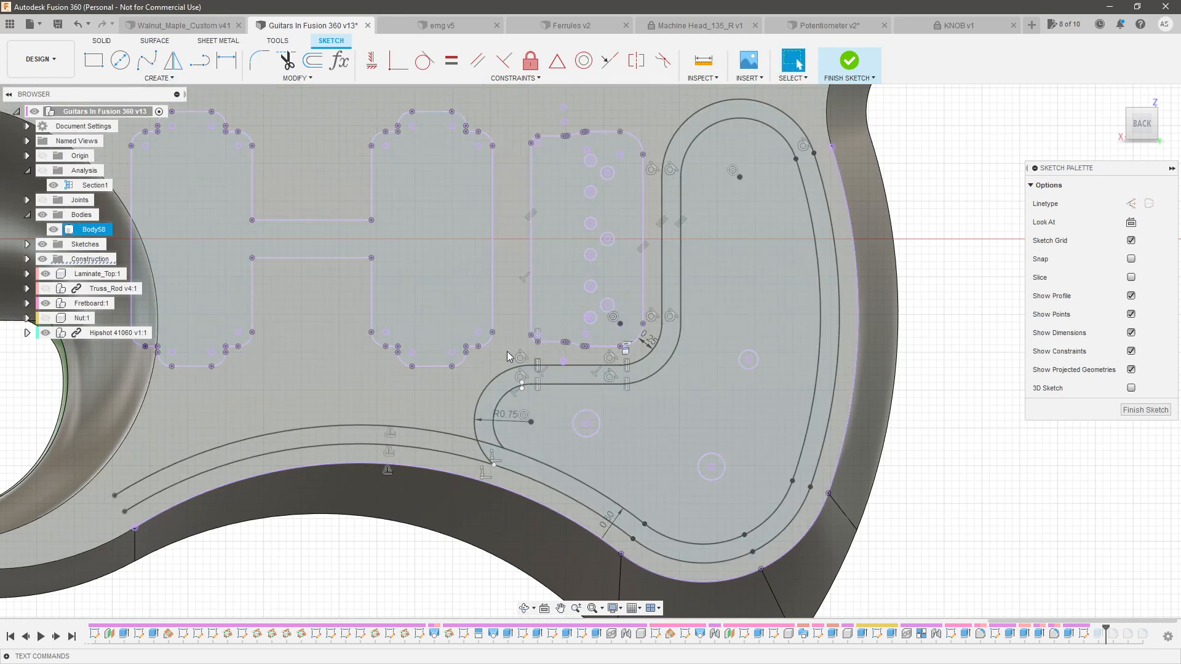
scroll(508, 352, down, 2)
mouse_move(891, 440)
shift+middle_down()
mouse_move(801, 453)
mouse_move(847, 377)
mouse_move(342, 476)
shift+middle_up()
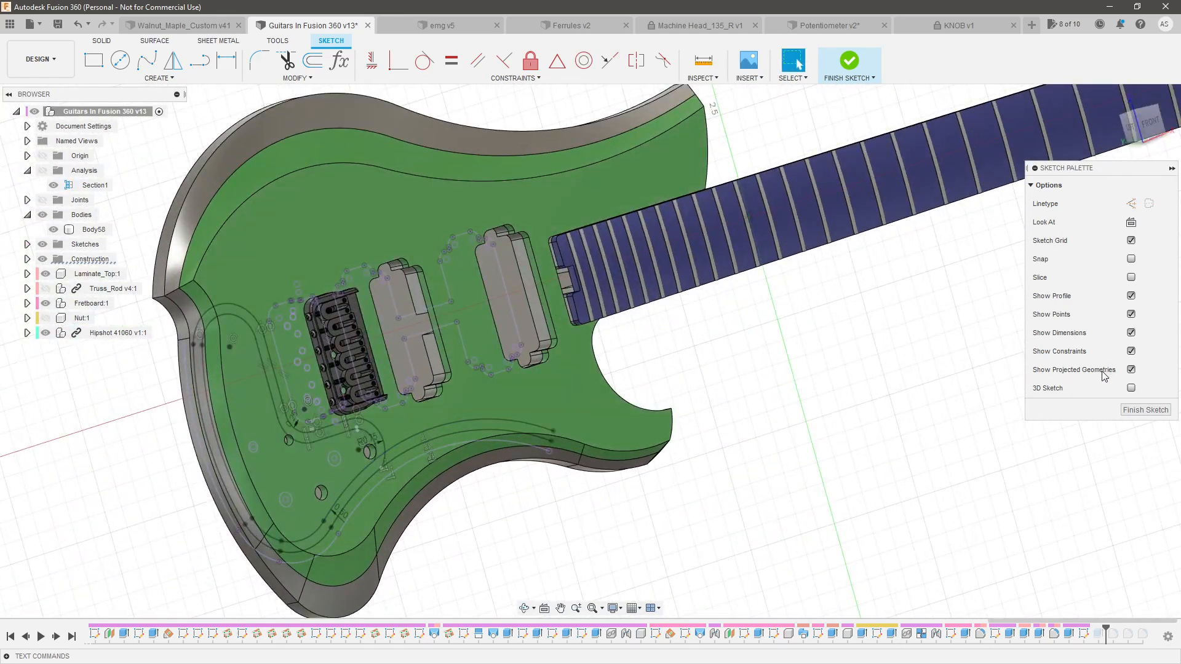
click(1143, 410)
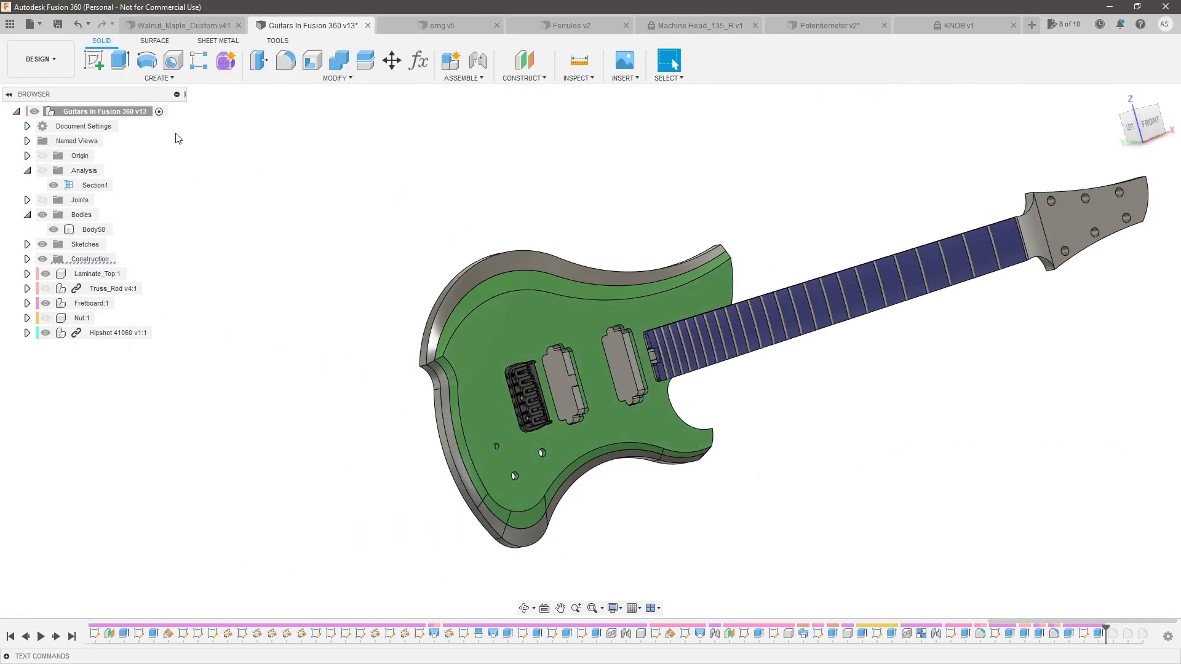
Hide the laminate top and start a new sketch on the front face of the guitar body
click(95, 60)
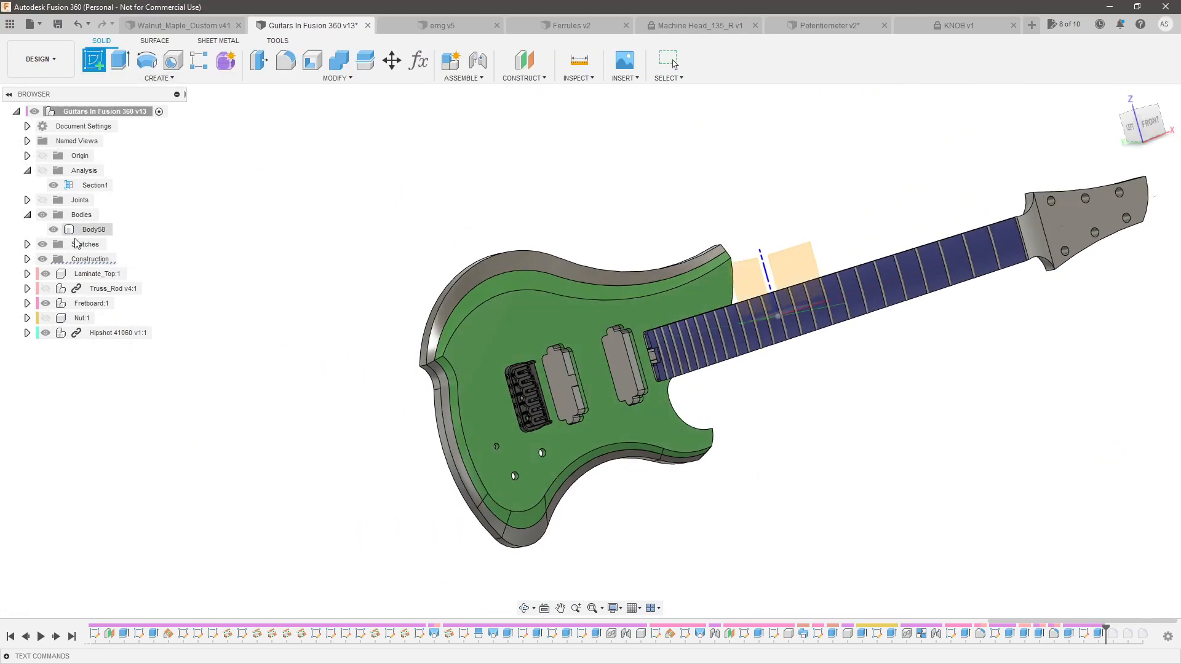
click(46, 275)
click(626, 433)
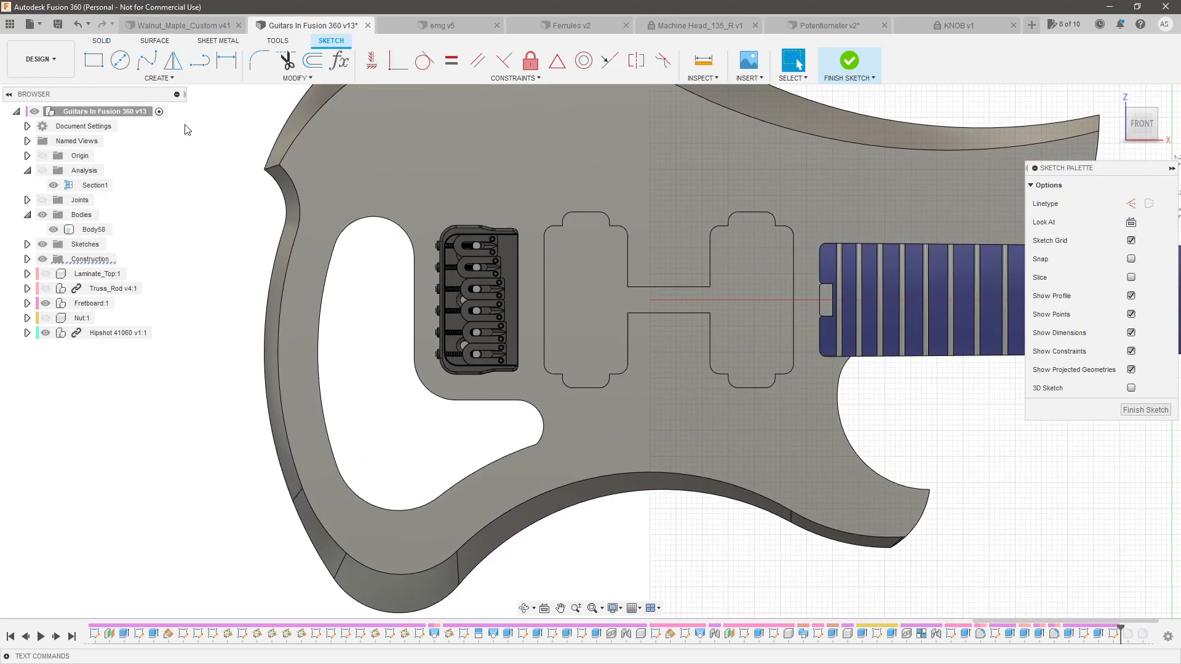
scroll(540, 408, up, 5)
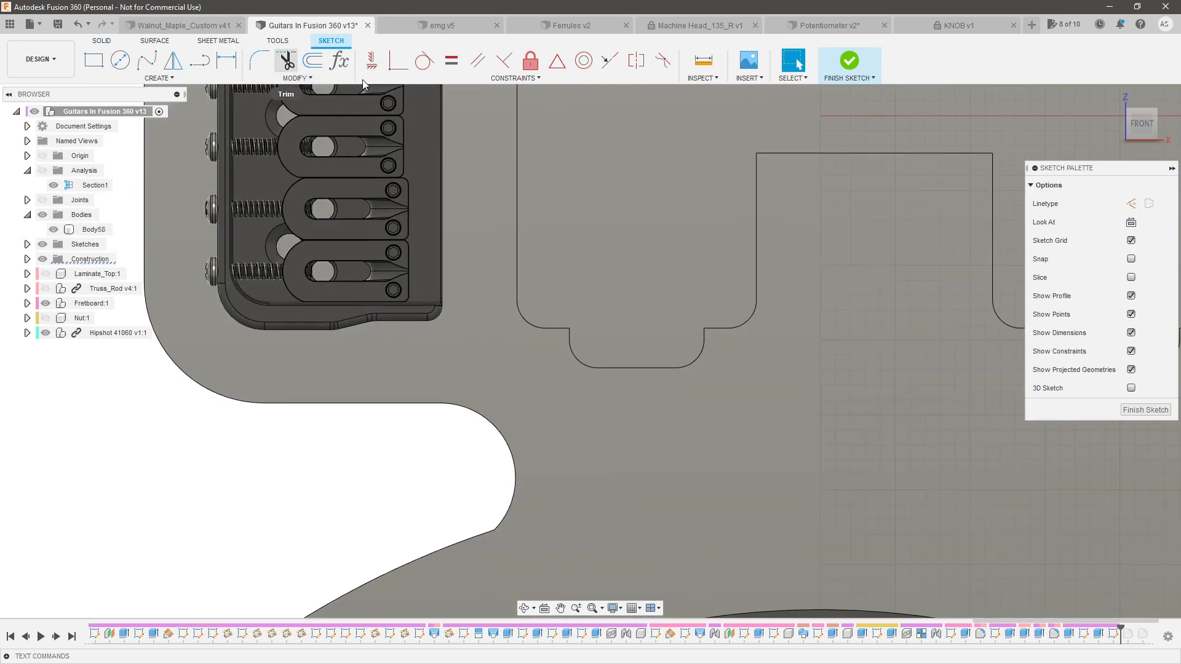
Project the bridge pickup pocket's two stepped corner arcs and the control cavity's rounded end arc into the sketch
click(198, 61)
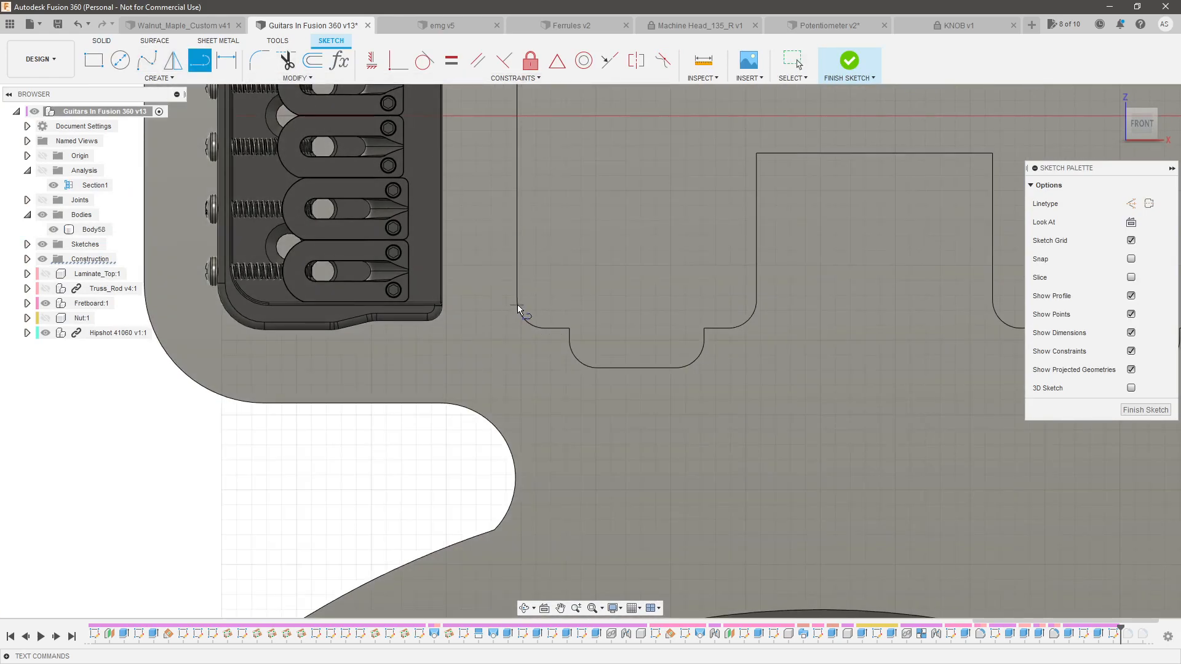
key(Escape)
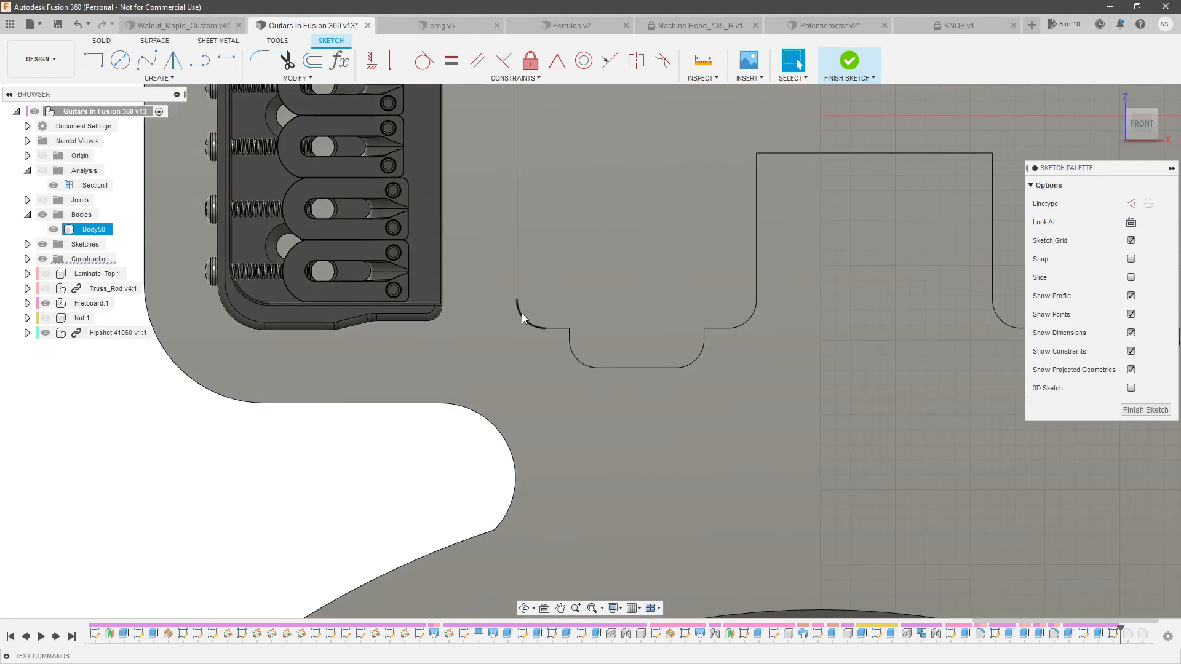
key(p)
click(522, 313)
key(Return)
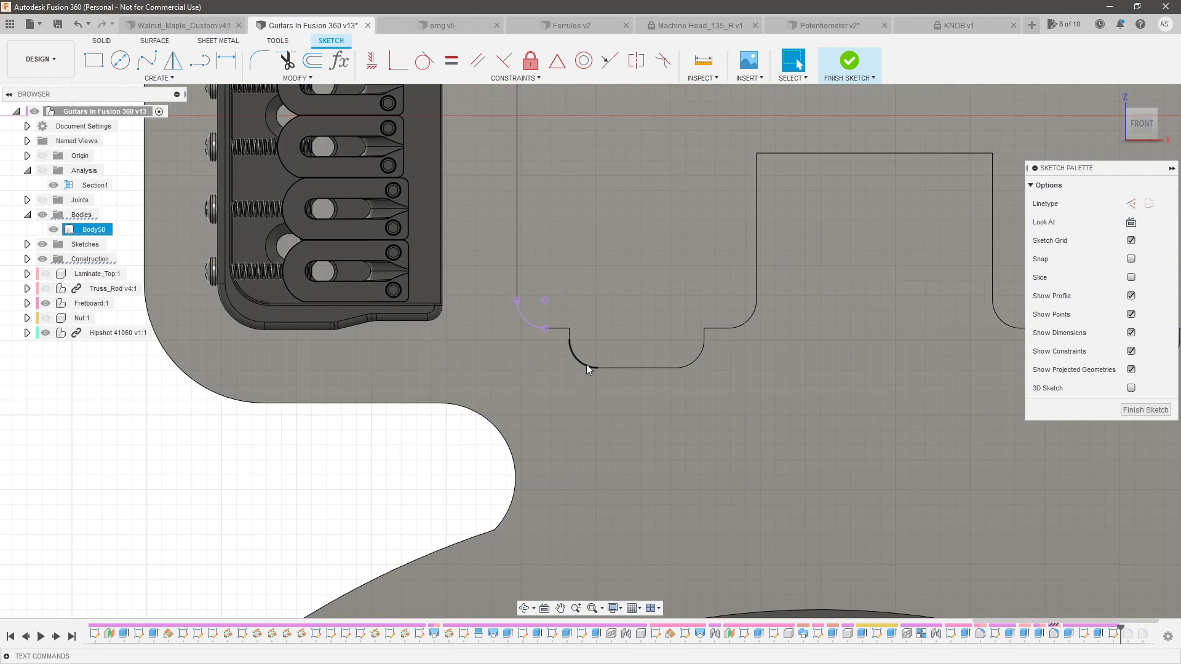
click(587, 366)
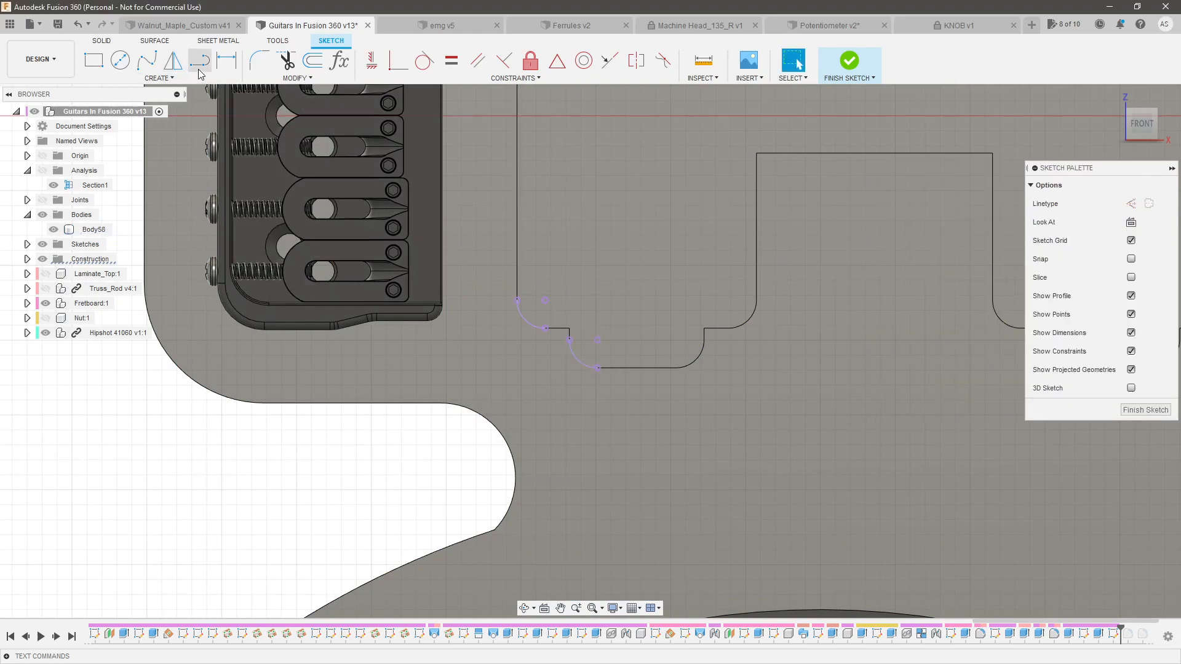
key(l)
click(596, 367)
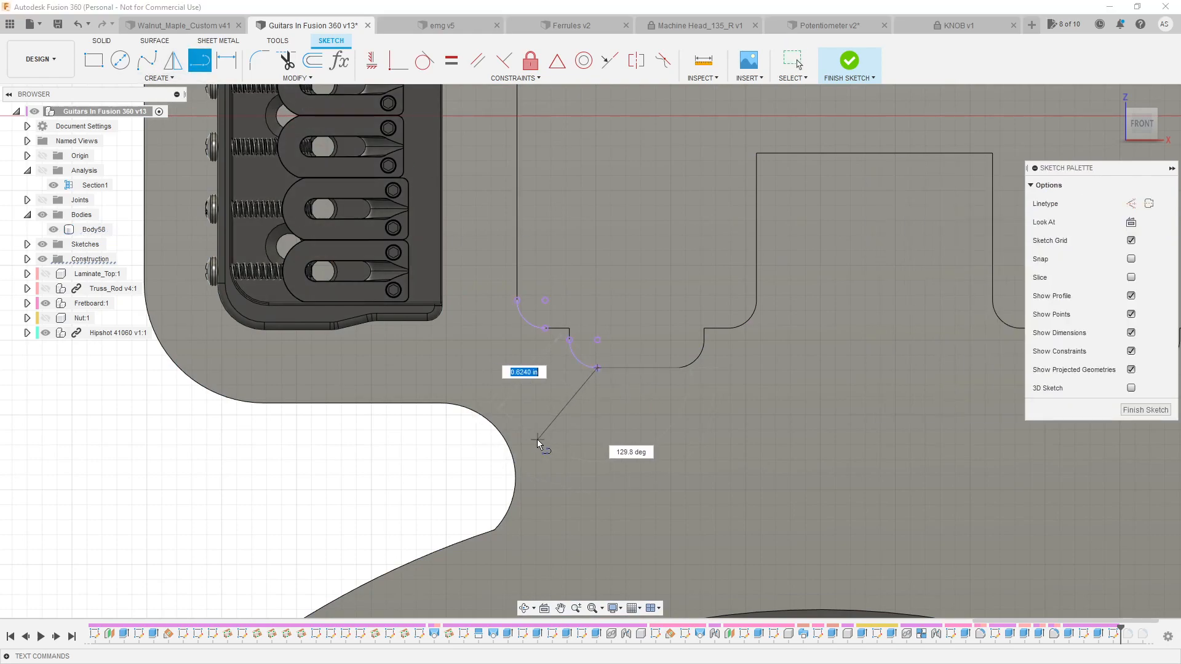
key(Escape)
key(p)
click(509, 447)
key(Return)
Draw two angled lines connecting the outer ends of the pickup pocket's corner arcs to the control cavity's rounded end
click(200, 60)
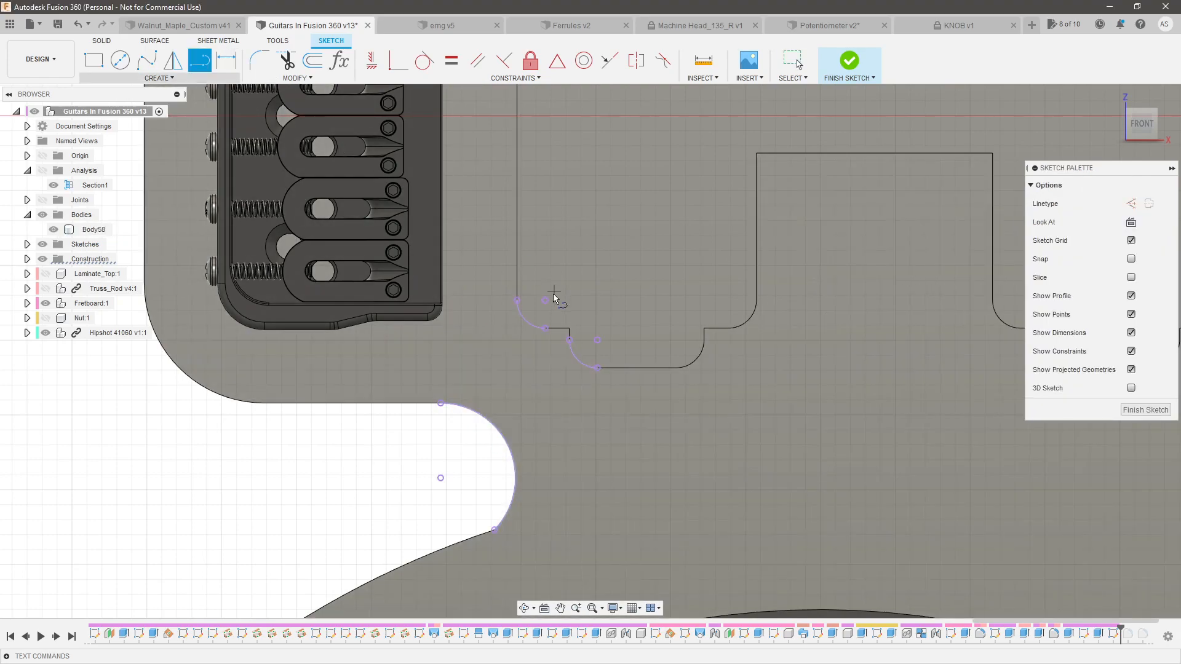
click(516, 300)
double_click(441, 403)
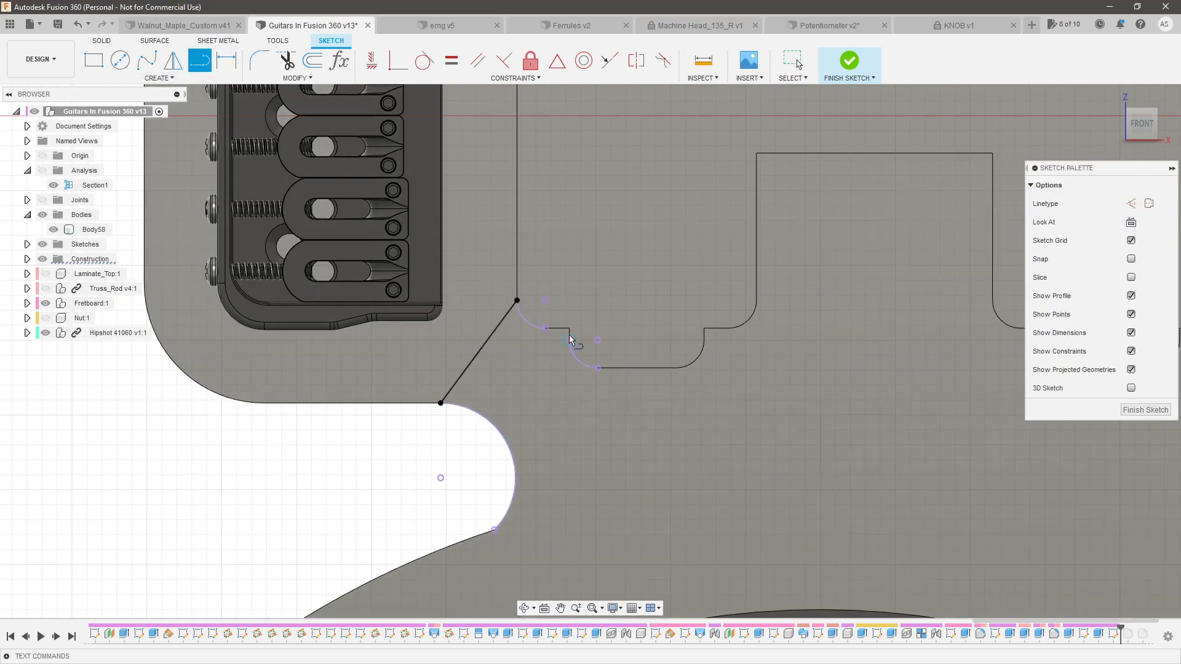
click(597, 369)
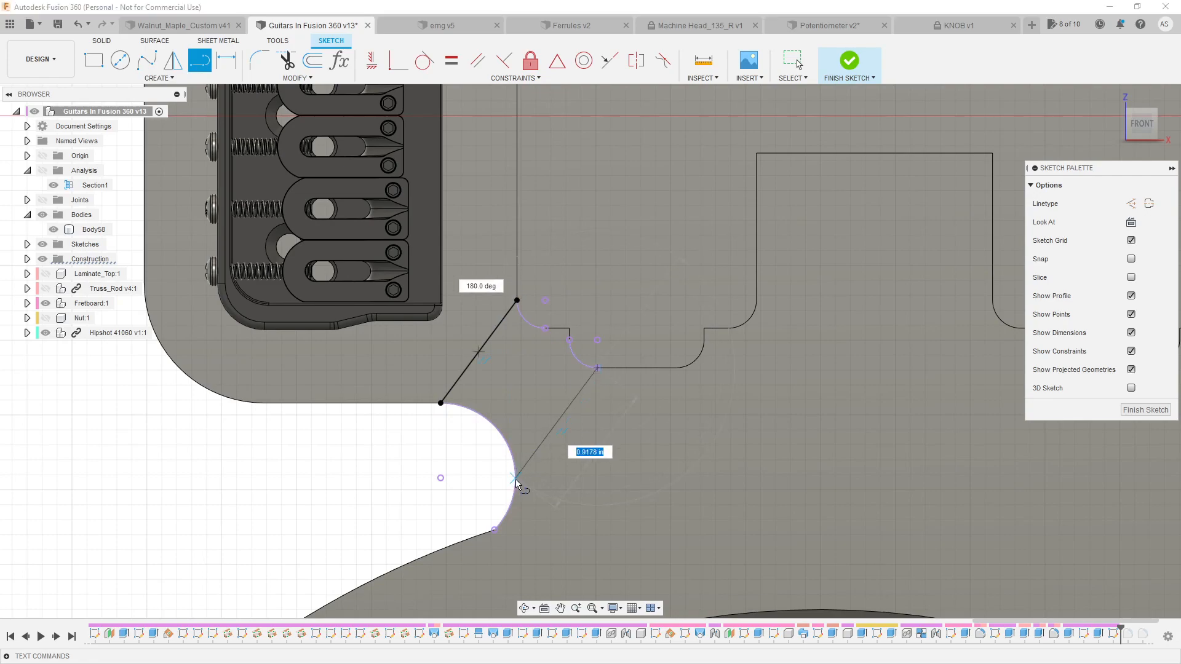
key(Escape)
Make the two angled channel lines parallel to each other
click(535, 453)
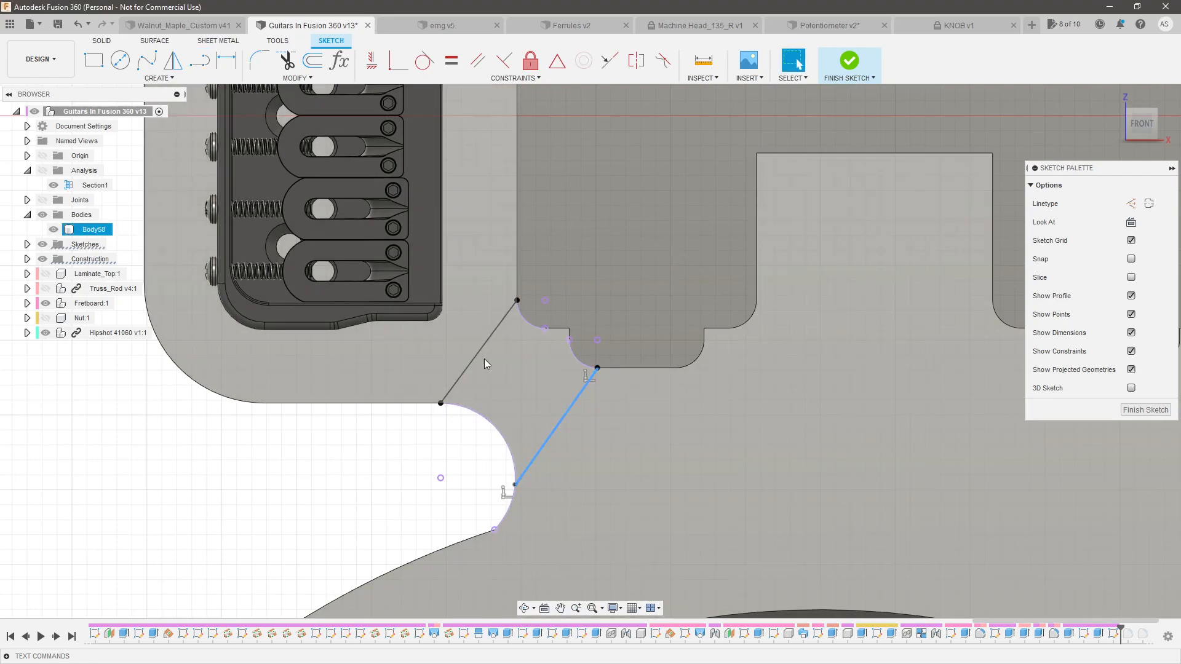
shift+click(478, 350)
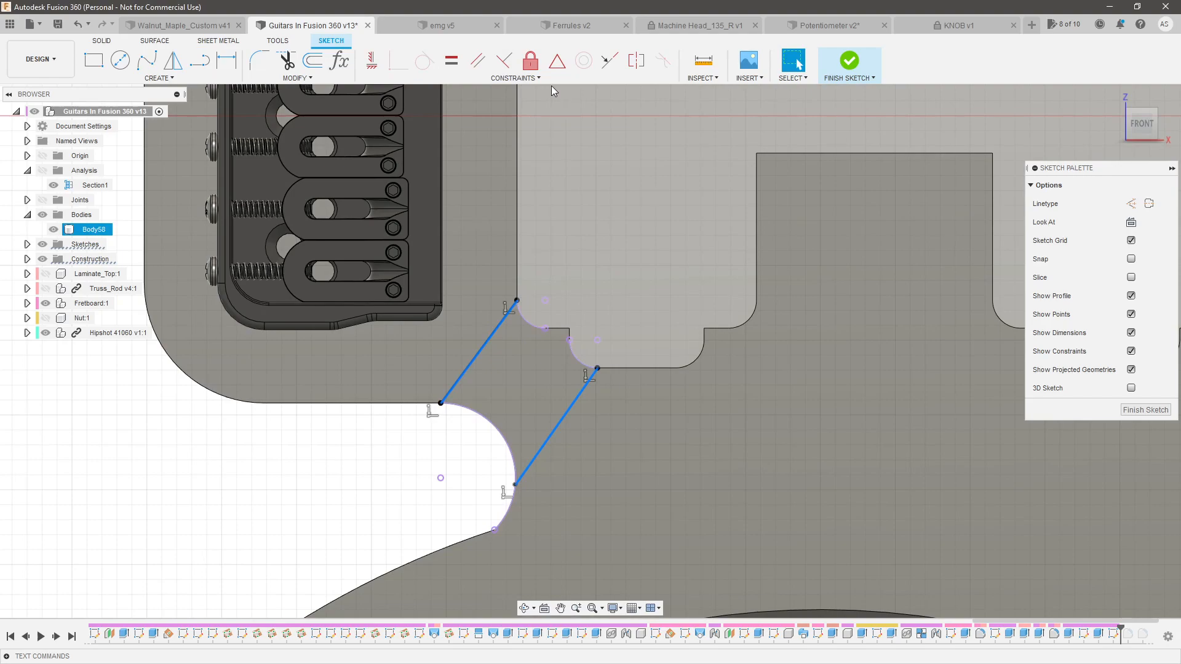
click(479, 63)
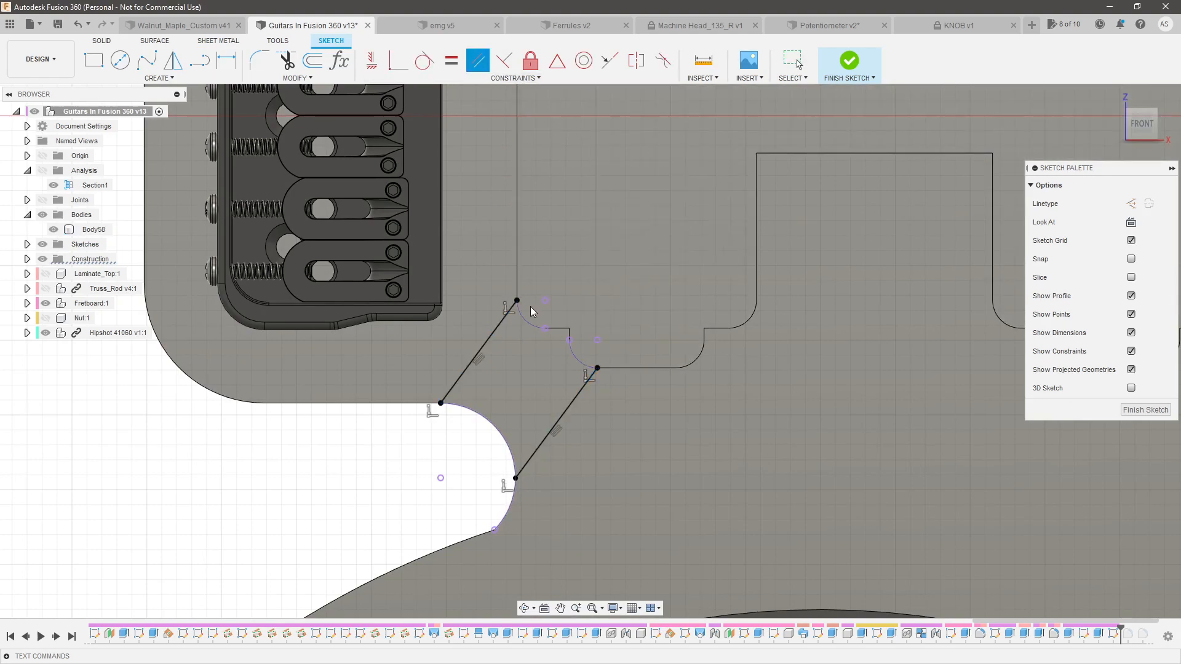
key(Escape)
Project the short straight edges between the pickup pocket's two corner arcs to close the channel profile
scroll(542, 342, down, 3)
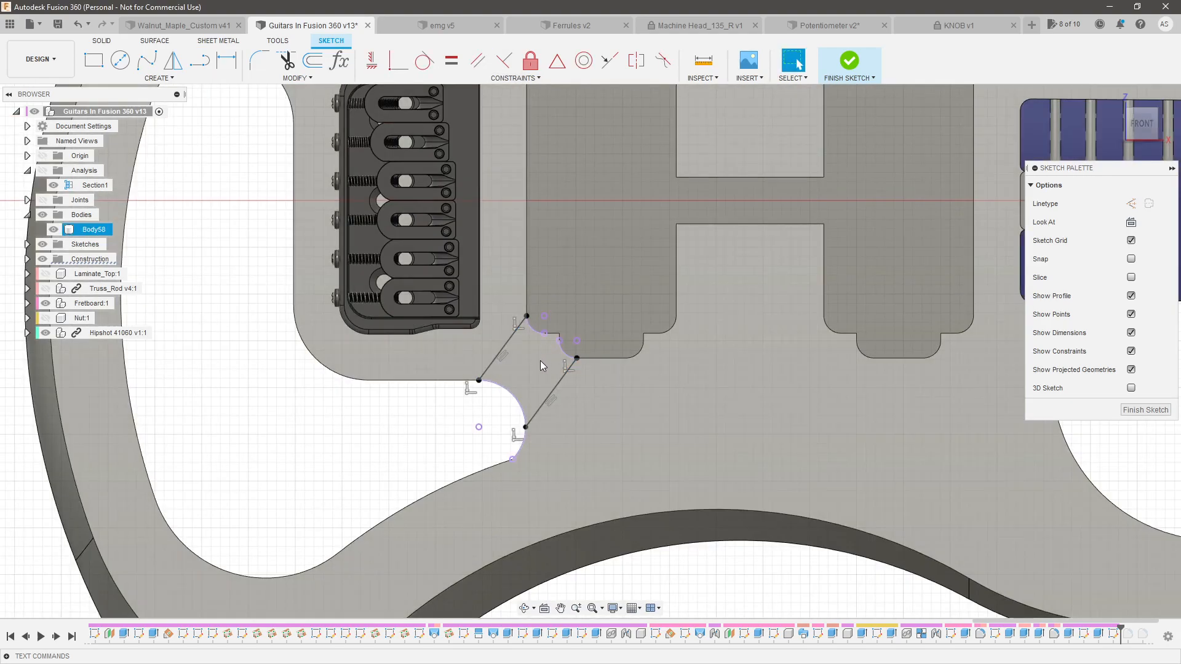
shift+middle_drag(519, 379, 616, 359)
scroll(520, 396, up, 4)
scroll(588, 268, up, 4)
click(579, 296)
key(p)
key(Return)
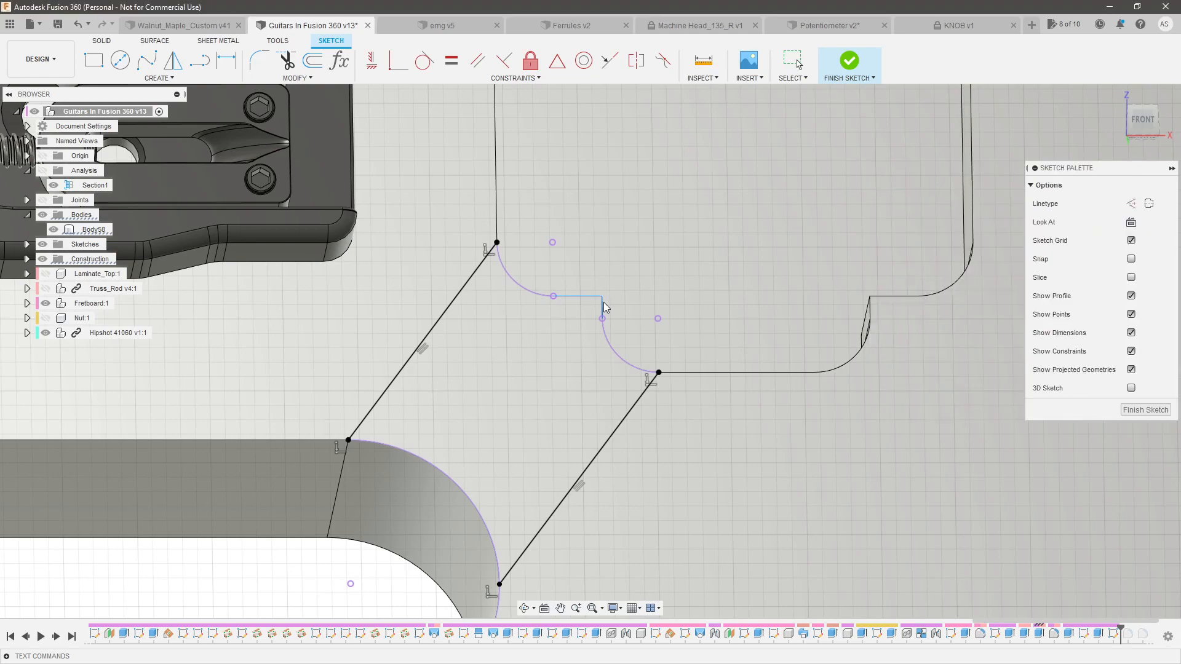
Extrude the closed channel profile as a cut into the body, extending to the bridge pickup pocket's floor
click(578, 344)
scroll(578, 344, down, 3)
key(e)
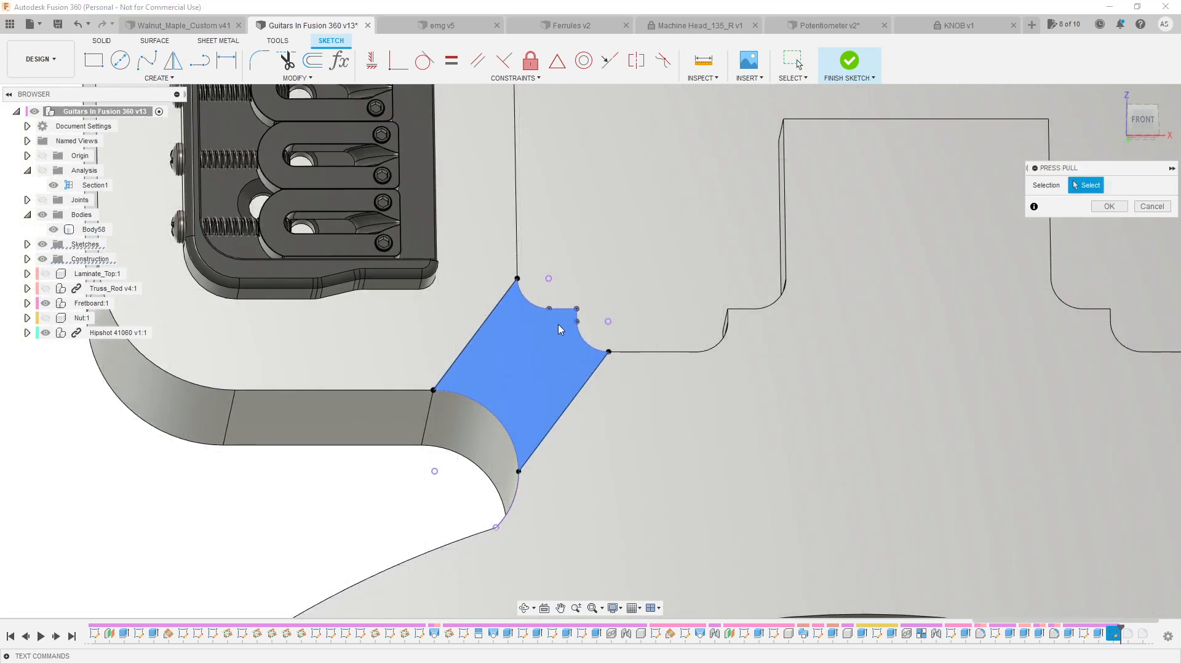
drag(521, 372, 513, 409)
click(1114, 259)
click(1107, 278)
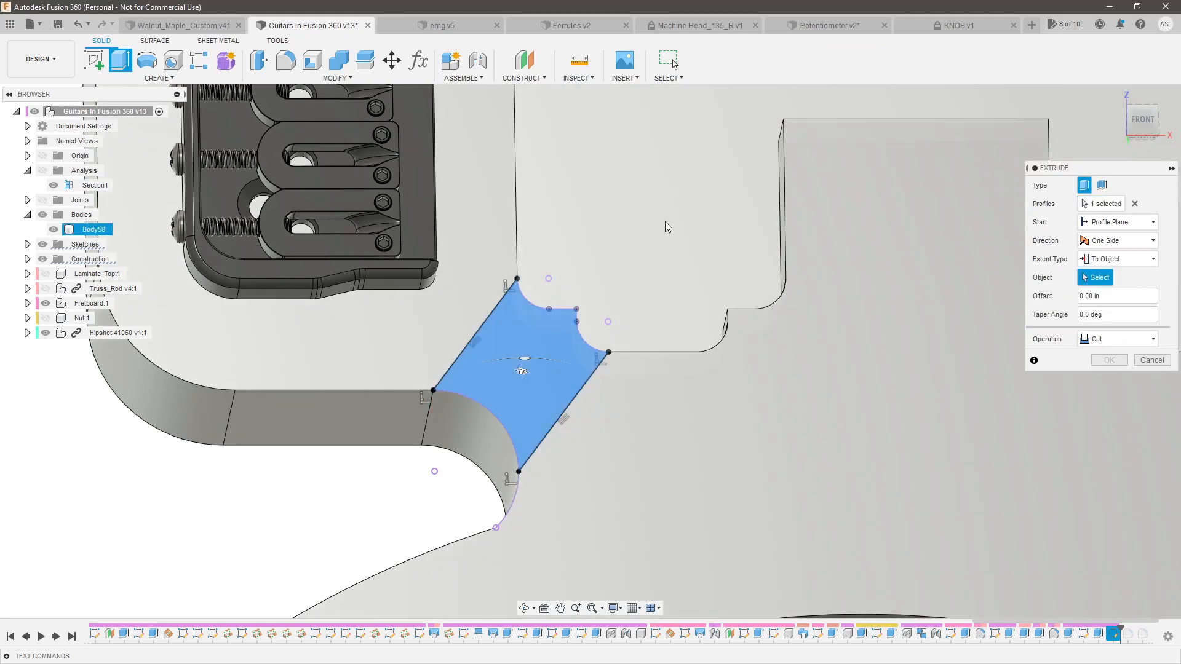
click(667, 227)
scroll(667, 226, down, 3)
click(1108, 397)
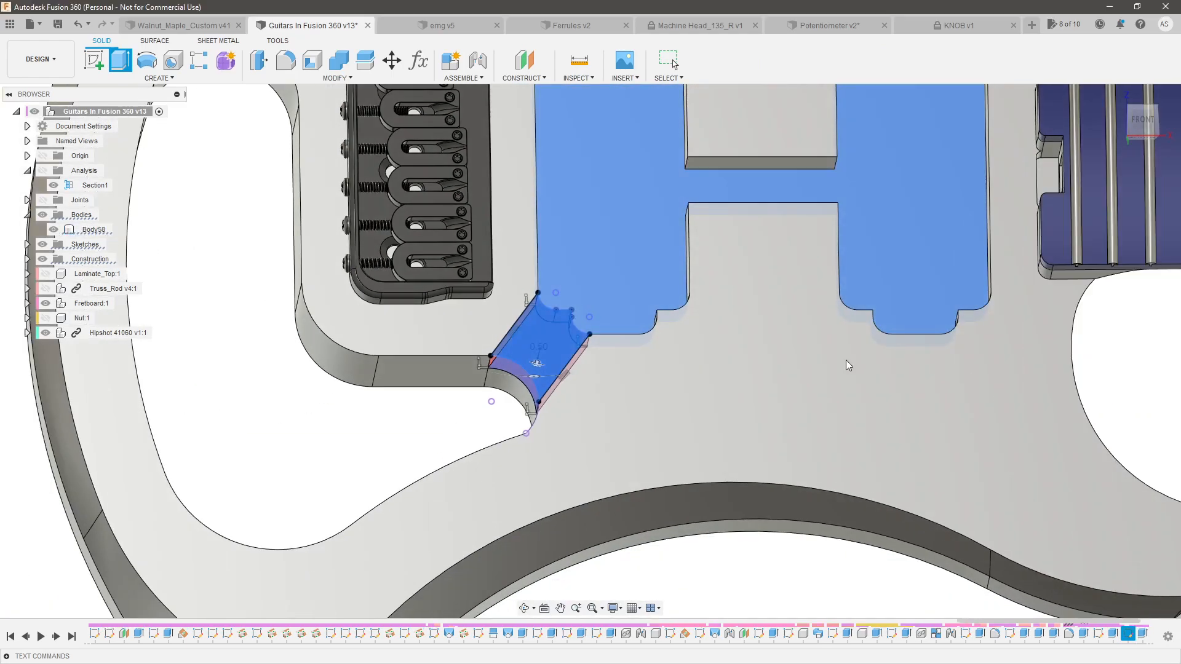
Examine the new wiring channel between the bridge pickup pocket and the control cavity from the body's front
scroll(430, 405, down, 5)
mouse_move(453, 401)
shift+middle_down()
mouse_move(450, 425)
mouse_move(483, 375)
mouse_move(426, 402)
mouse_move(440, 409)
shift+middle_up()
scroll(566, 335, down, 3)
shift+middle_drag(588, 324, 627, 298)
scroll(628, 296, up, 3)
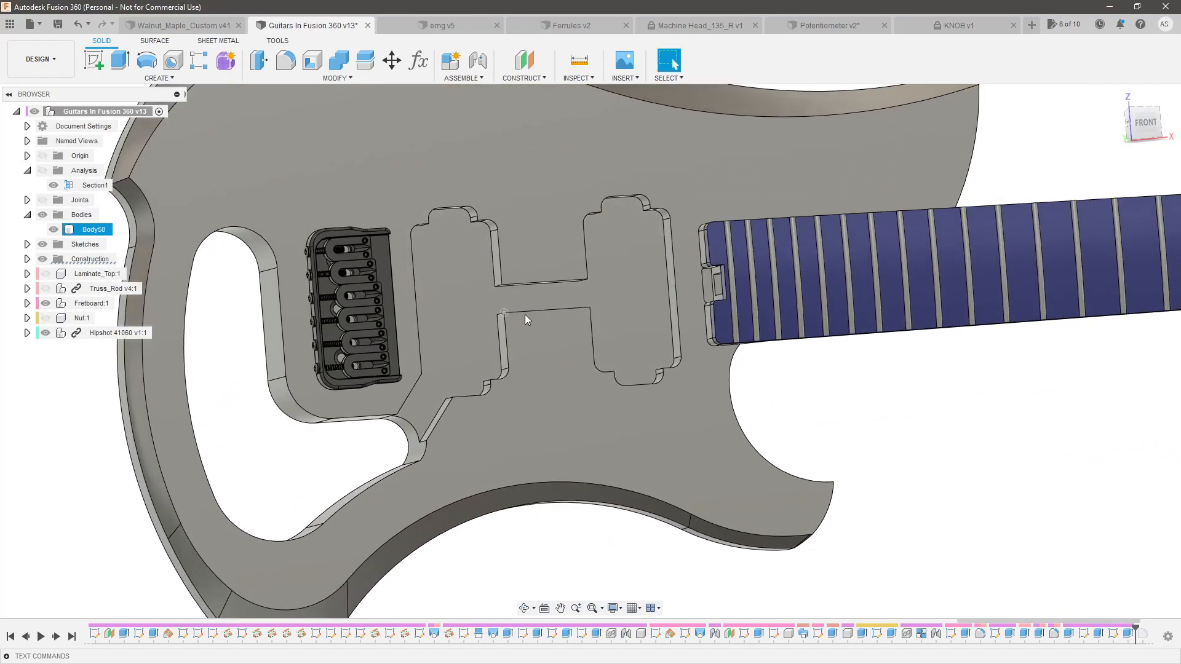
scroll(507, 312, down, 3)
scroll(532, 320, up, 3)
shift+middle_drag(540, 356, 377, 374)
scroll(378, 373, down, 3)
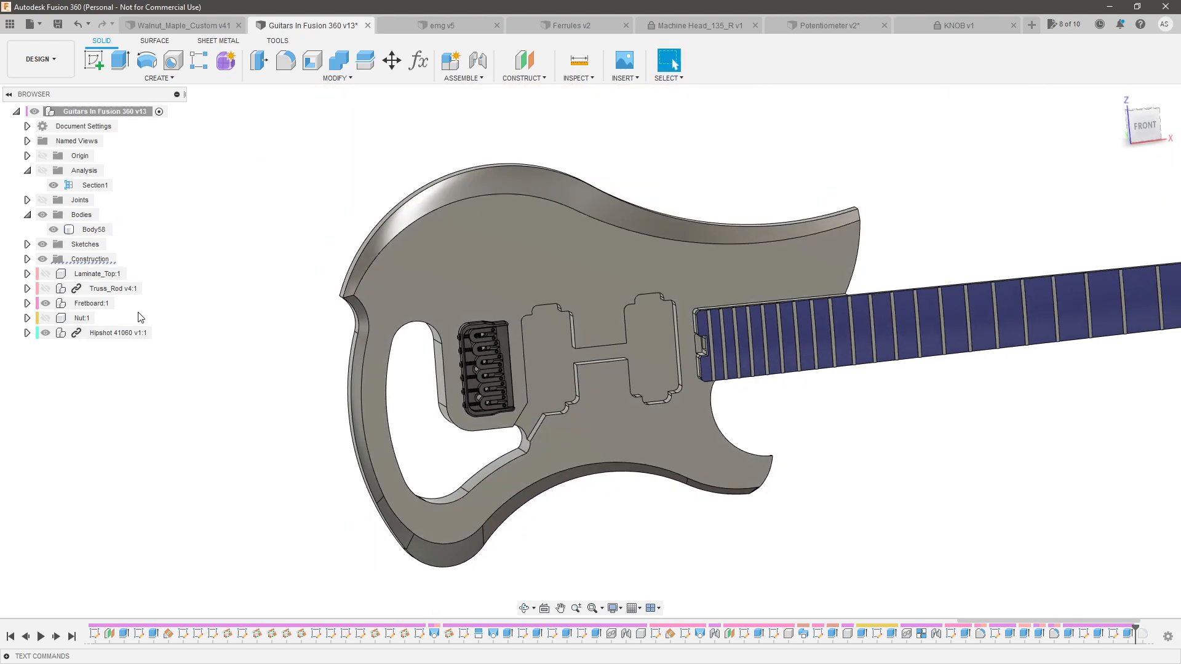
Show the Laminate_Top component and inspect the control cavity and channel opening from the back of the body
click(47, 275)
shift+middle_drag(211, 330, 431, 369)
scroll(463, 345, up, 6)
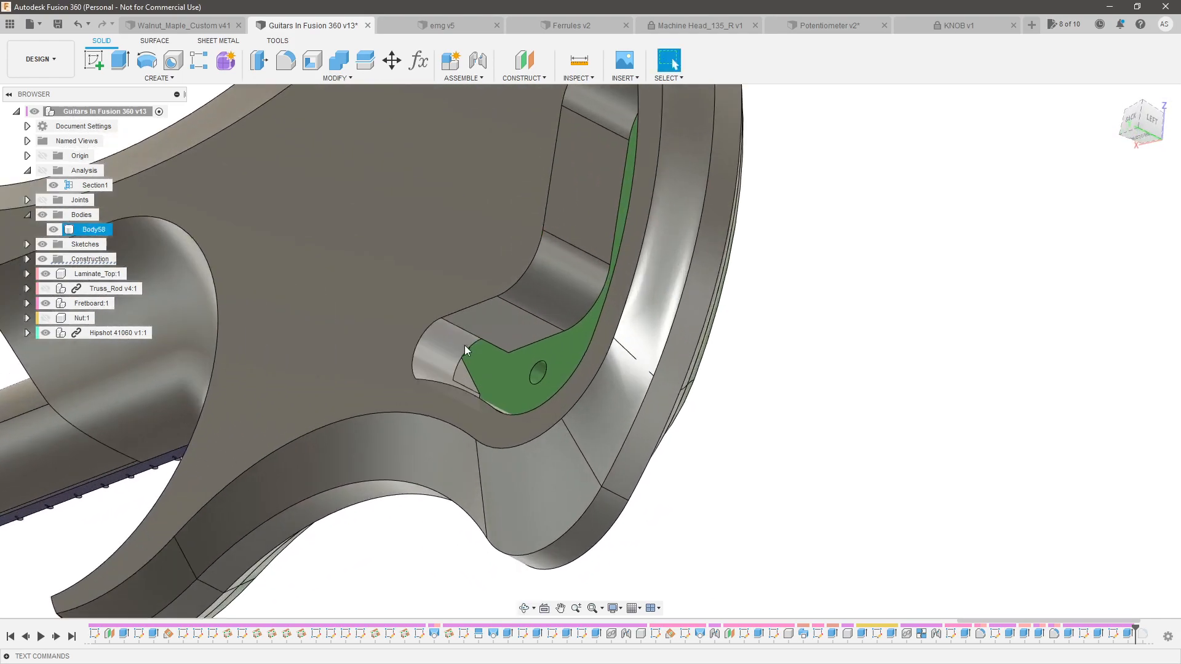
scroll(529, 382, down, 8)
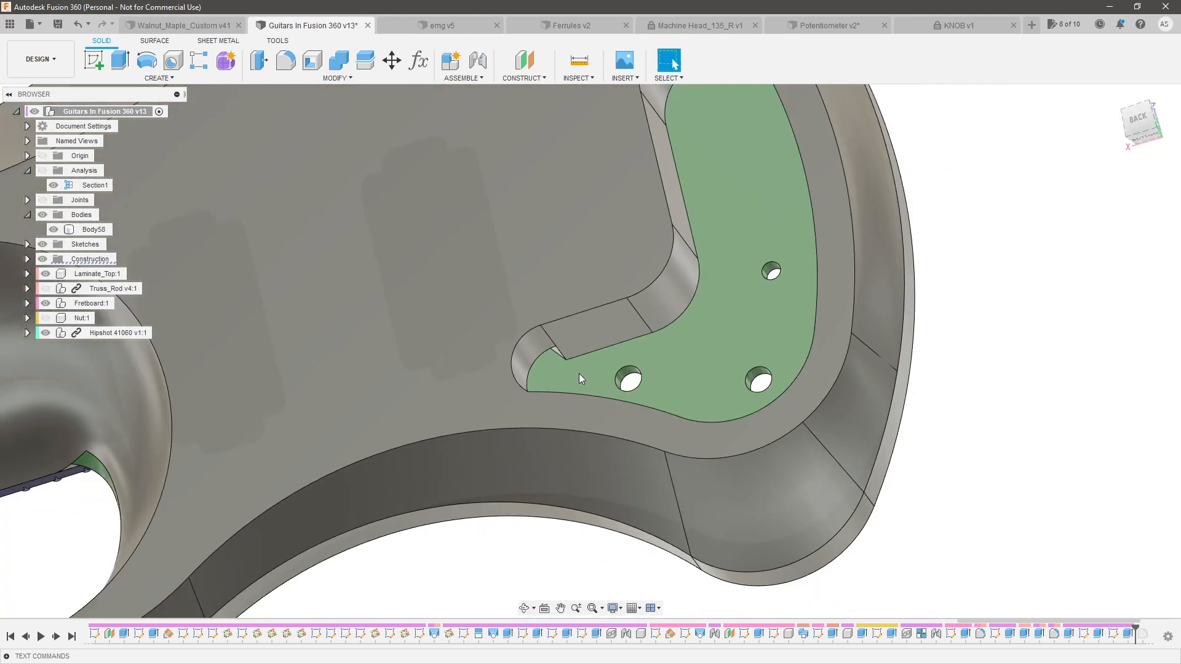
shift+middle_drag(578, 374, 707, 375)
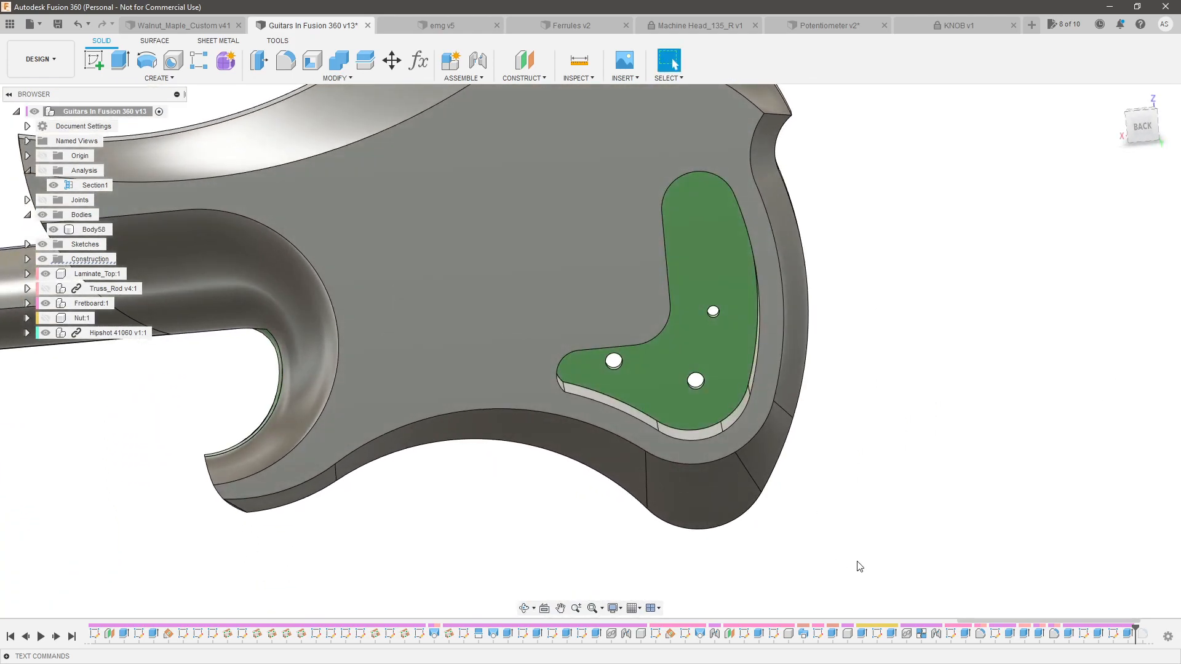
Expand the sketches list and show Sketch145, which contains the control cavity's offset rim outline
click(27, 244)
click(53, 569)
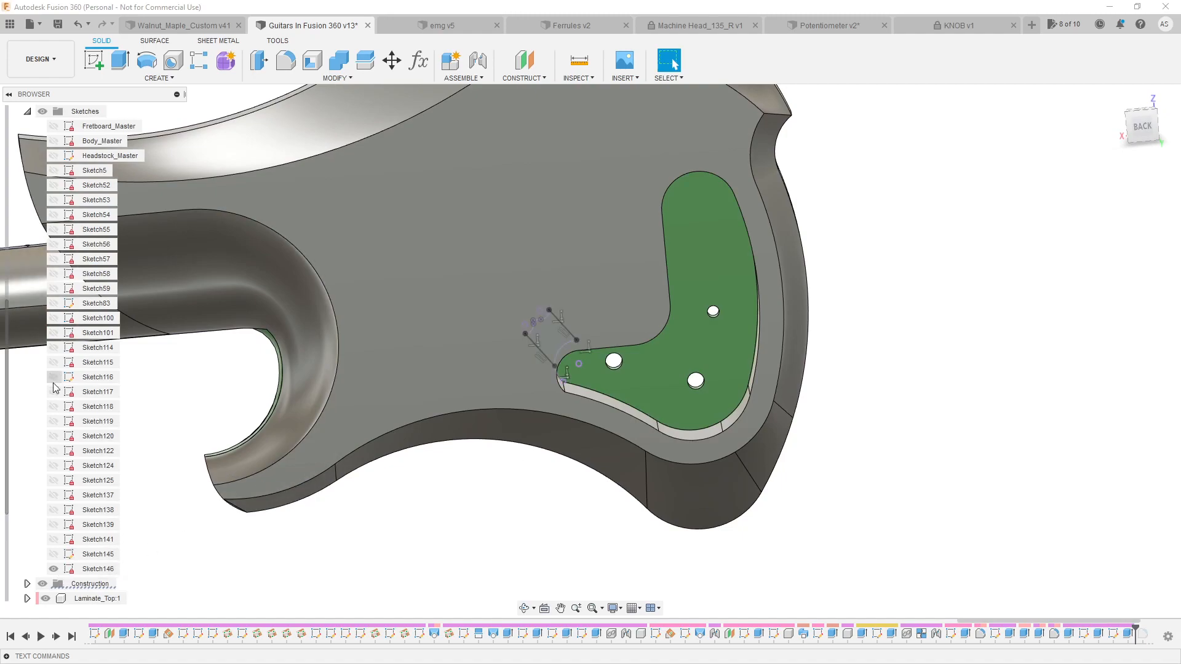
click(54, 569)
click(53, 554)
scroll(541, 362, up, 3)
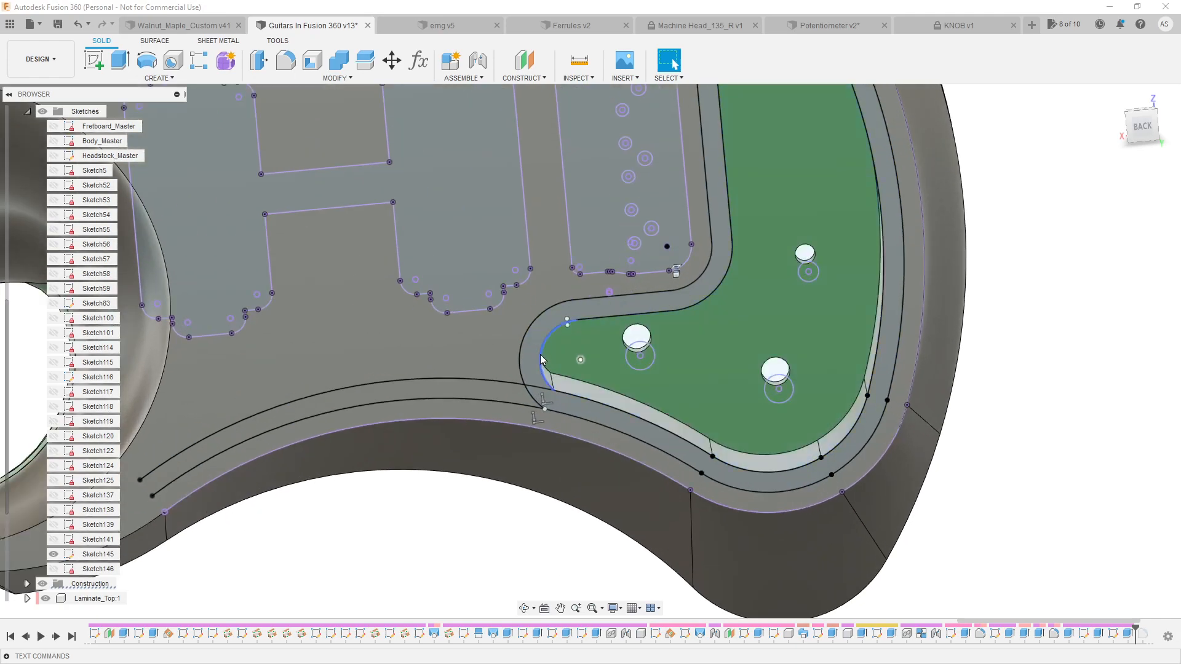
Extrude the rim profile around the control cavity into the back of the body as a cut about 0.27 in deep
click(534, 353)
scroll(620, 461, down, 3)
shift+middle_drag(629, 496, 677, 416)
key(q)
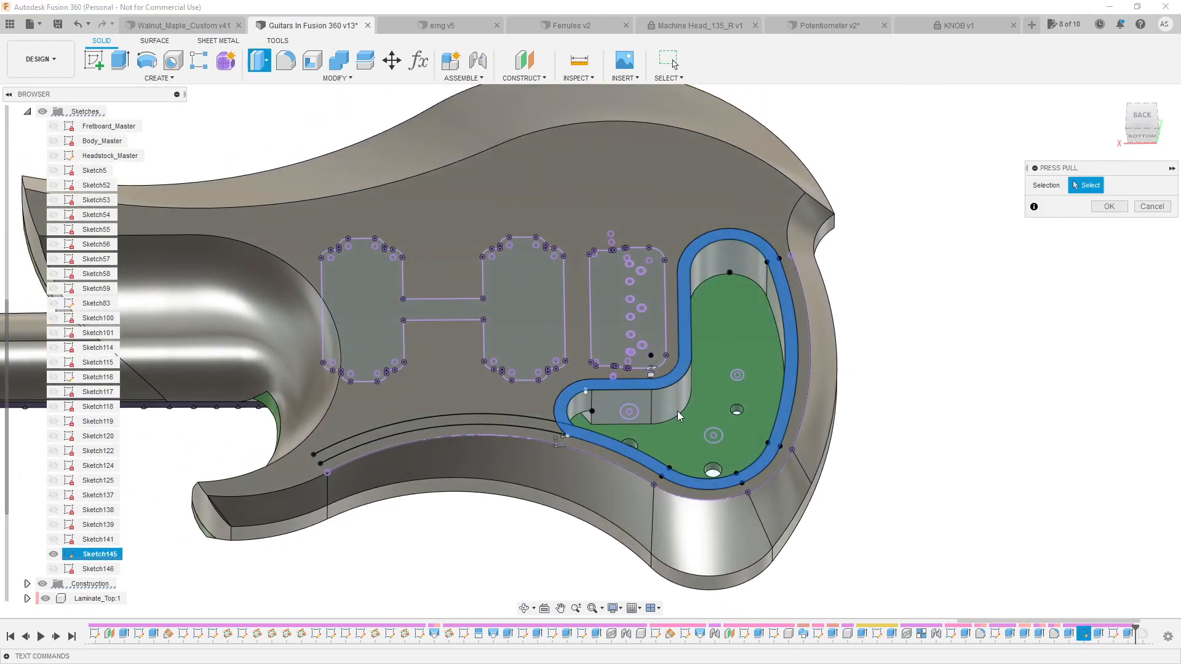
drag(679, 348, 678, 369)
scroll(676, 387, up, 1)
scroll(676, 390, up, 2)
shift+middle_drag(676, 390, 688, 291)
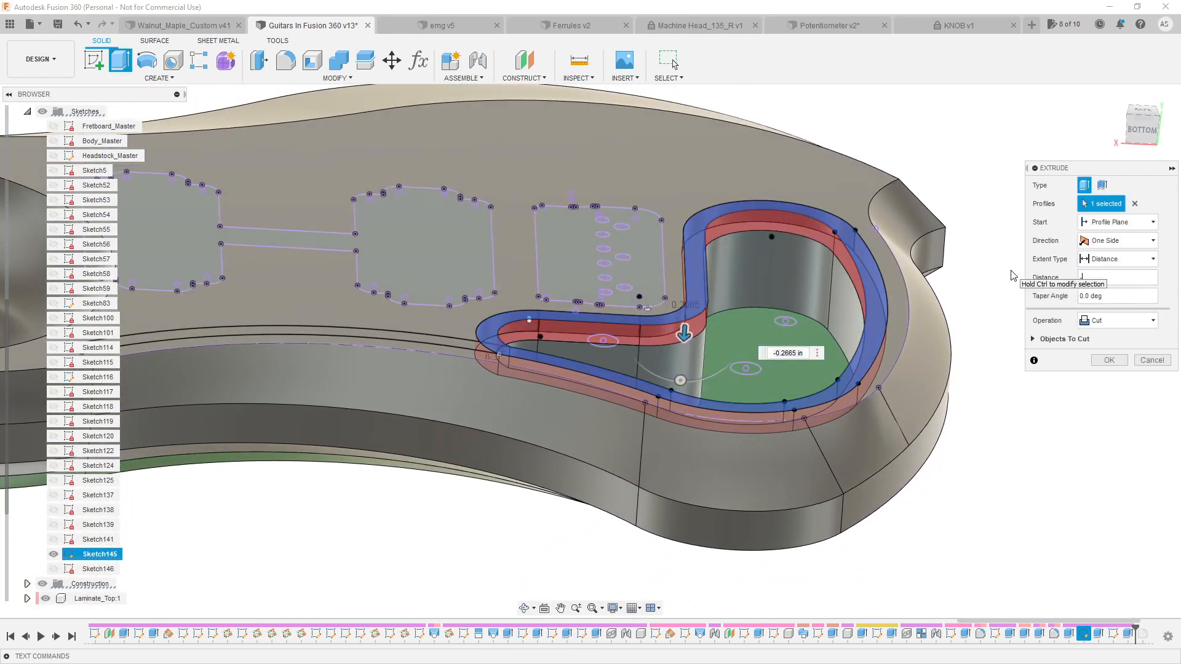
Cut the ledge profile around the control cavity with a distance of -0.25 in and hide all sketches
text(-.25)
key(Return)
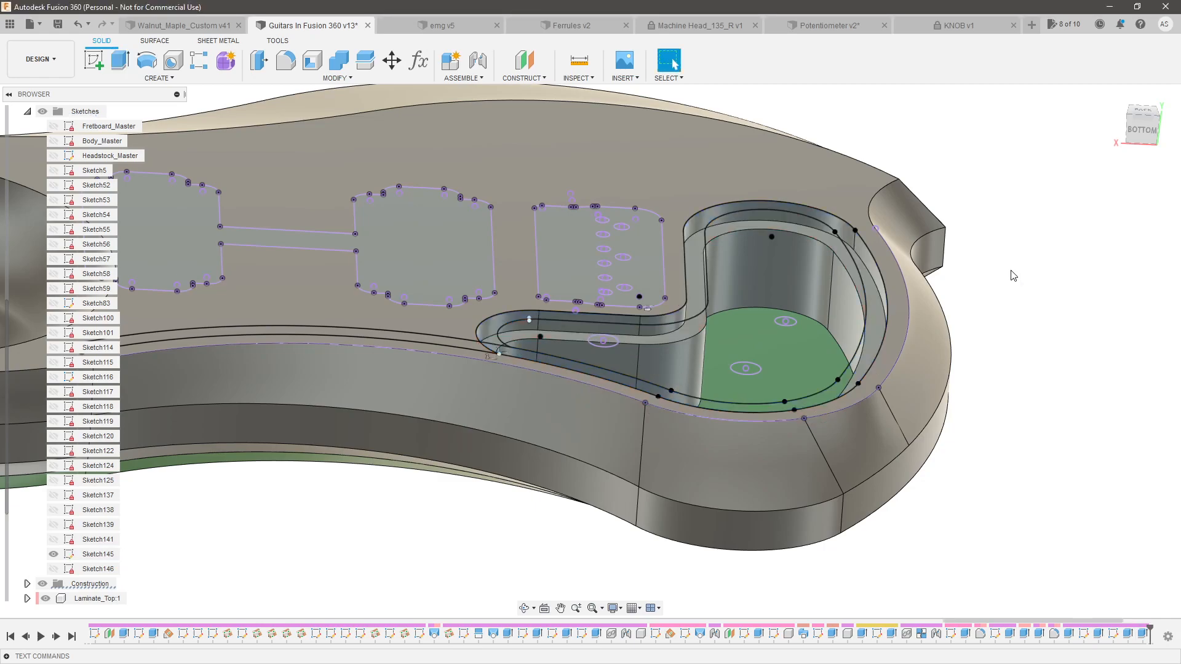
click(42, 111)
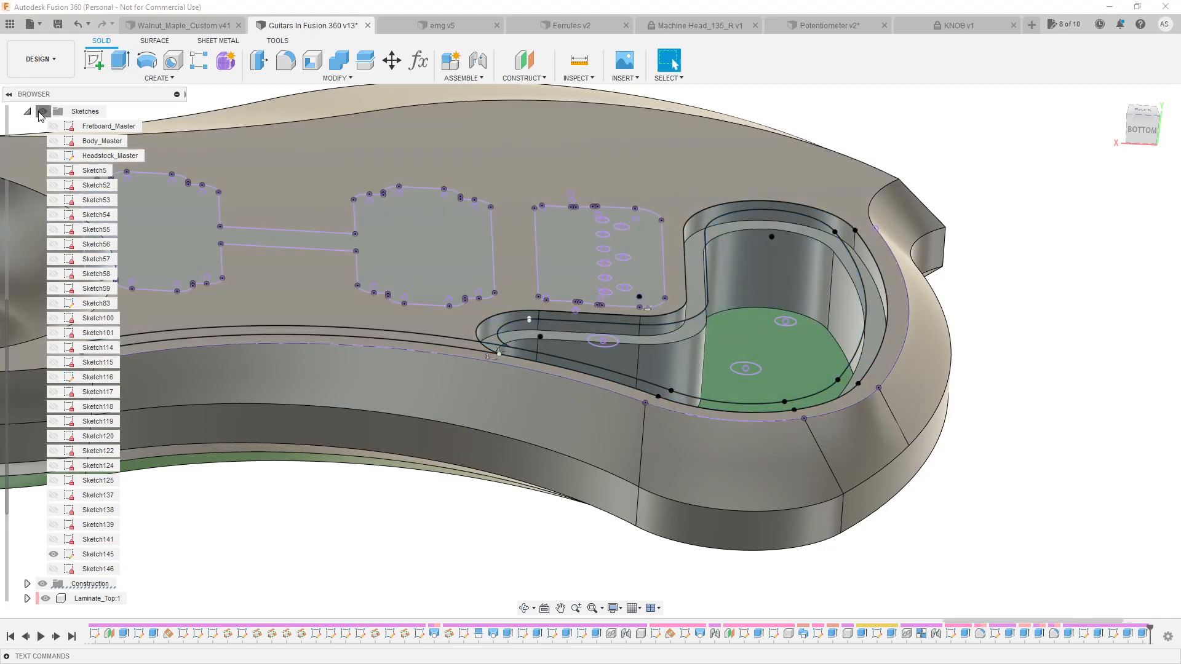
scroll(727, 405, down, 3)
mouse_move(930, 335)
shift+middle_down()
mouse_move(935, 416)
mouse_move(948, 422)
mouse_move(913, 409)
shift+middle_up()
shift+middle_drag(592, 308, 717, 422)
scroll(660, 429, up, 1)
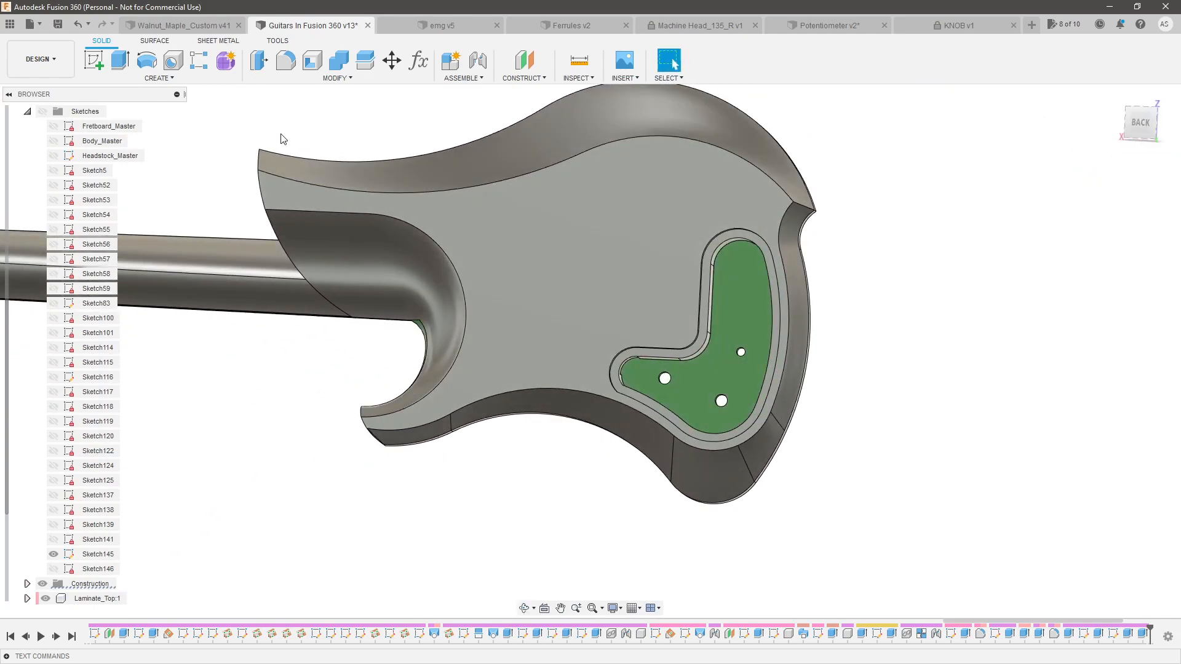
Create and activate a new internal standard component named Control_Panel
click(178, 84)
click(117, 92)
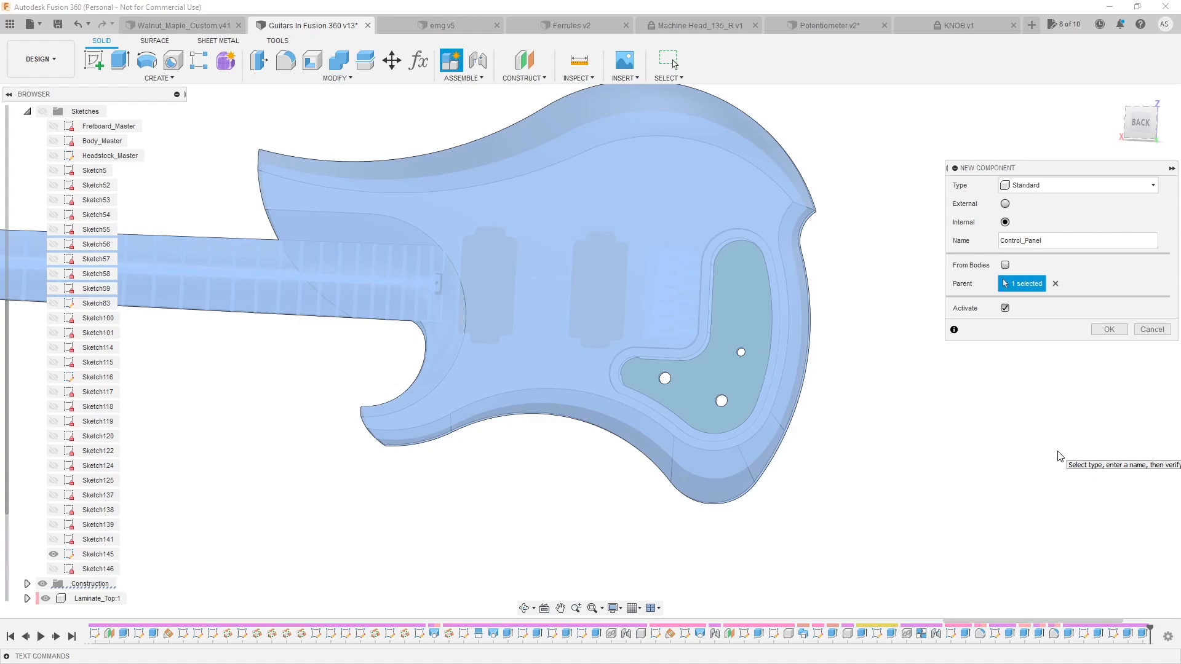
key(Return)
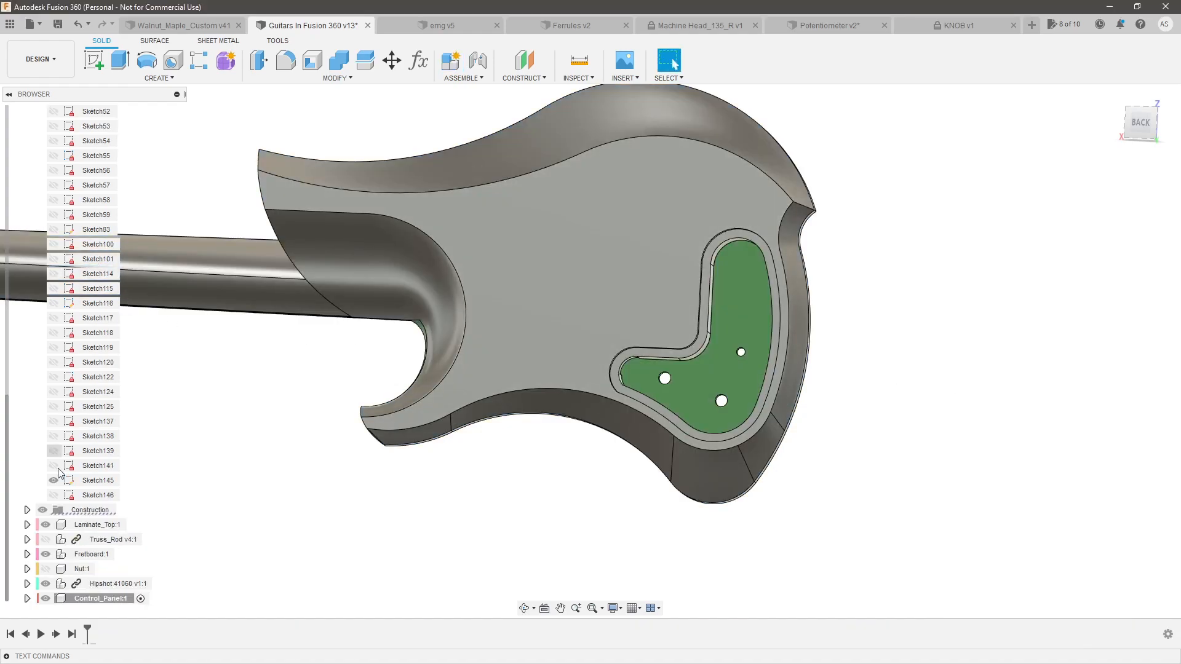
Make the main design's sketches visible again
scroll(29, 175, up, 3)
click(42, 126)
scroll(43, 141, down, 3)
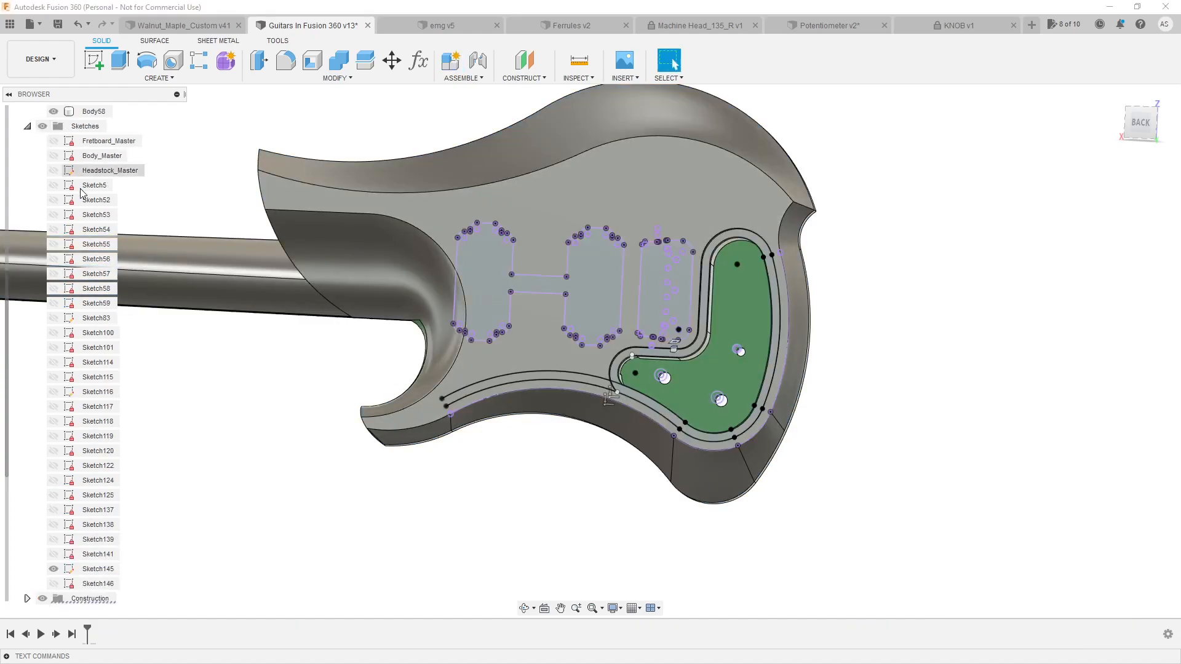
Extrude the cavity, surrounding ledge and three hole profiles by -0.25 in as a new body to form the control cover
scroll(576, 411, up, 5)
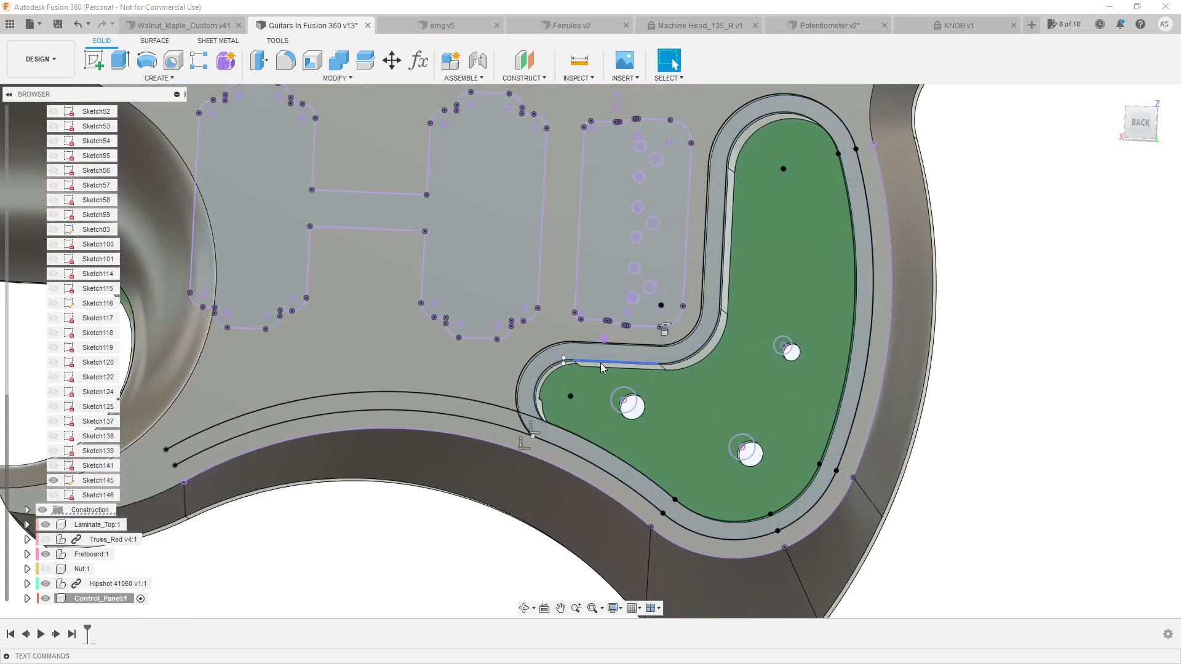
click(592, 350)
ctrl+click(589, 376)
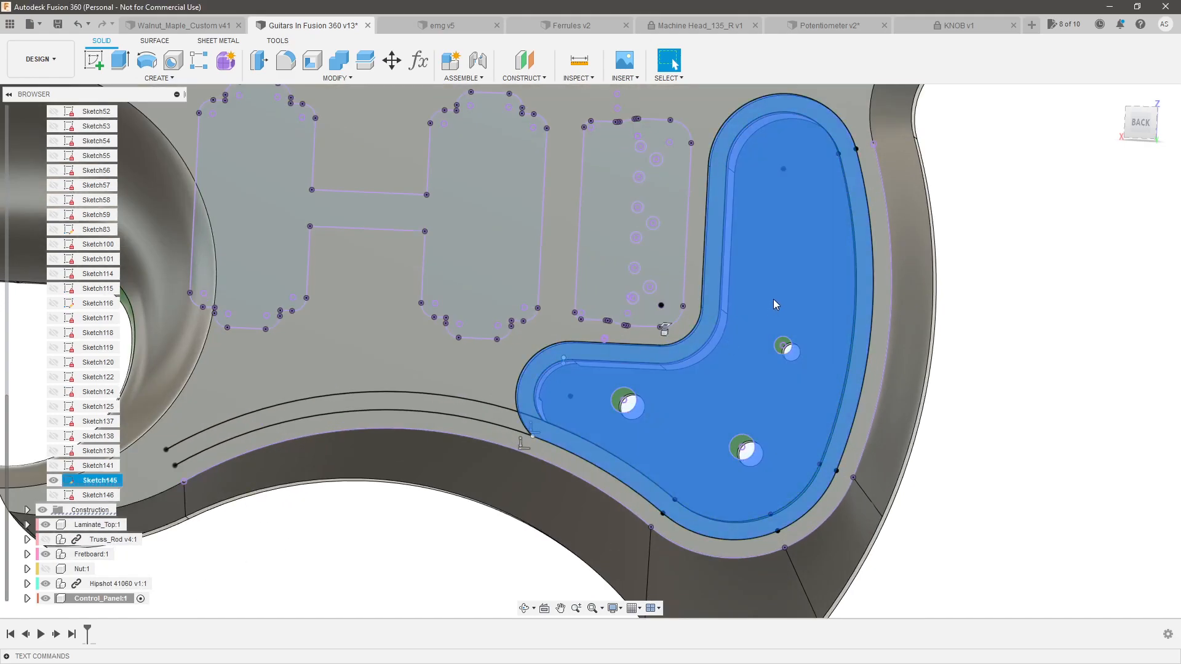
shift+middle_drag(772, 301, 780, 282)
scroll(640, 393, up, 3)
ctrl+click(634, 382)
ctrl+click(836, 451)
ctrl+click(880, 301)
key(e)
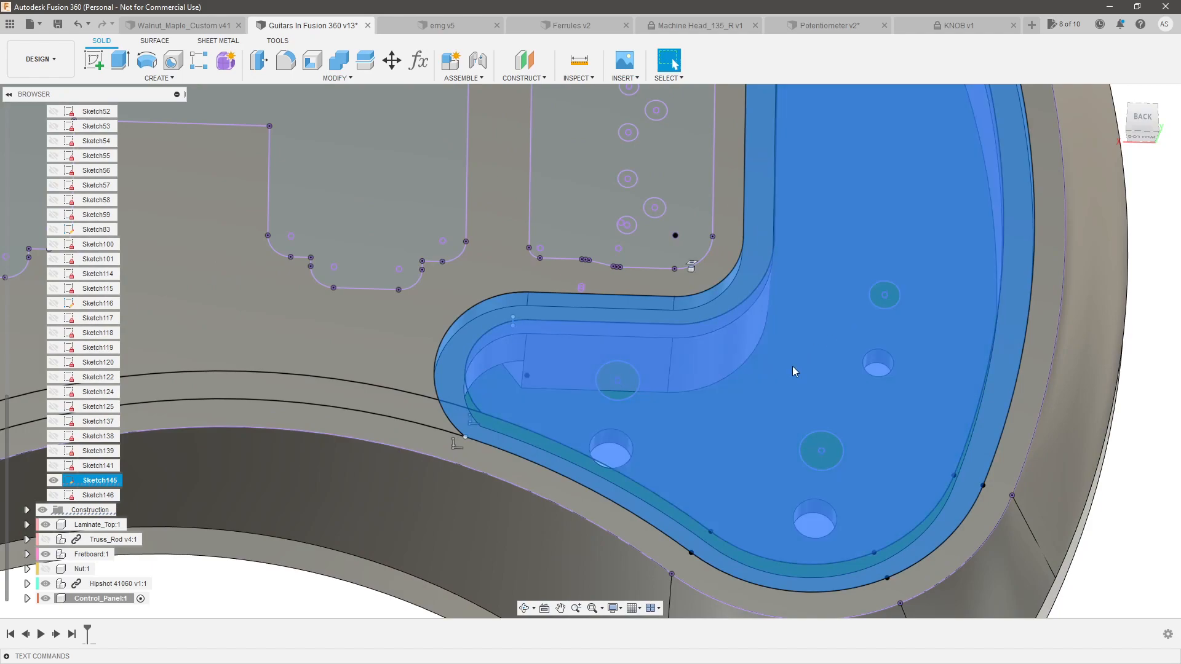
scroll(796, 359, down, 3)
drag(841, 324, 842, 343)
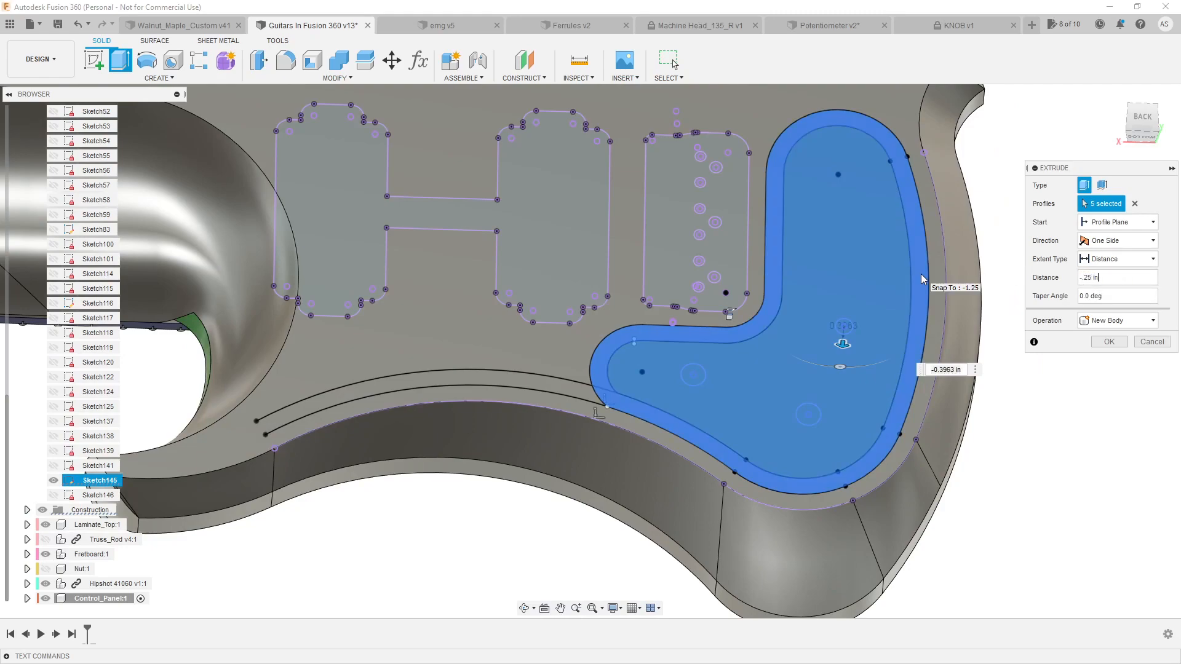
key(Return)
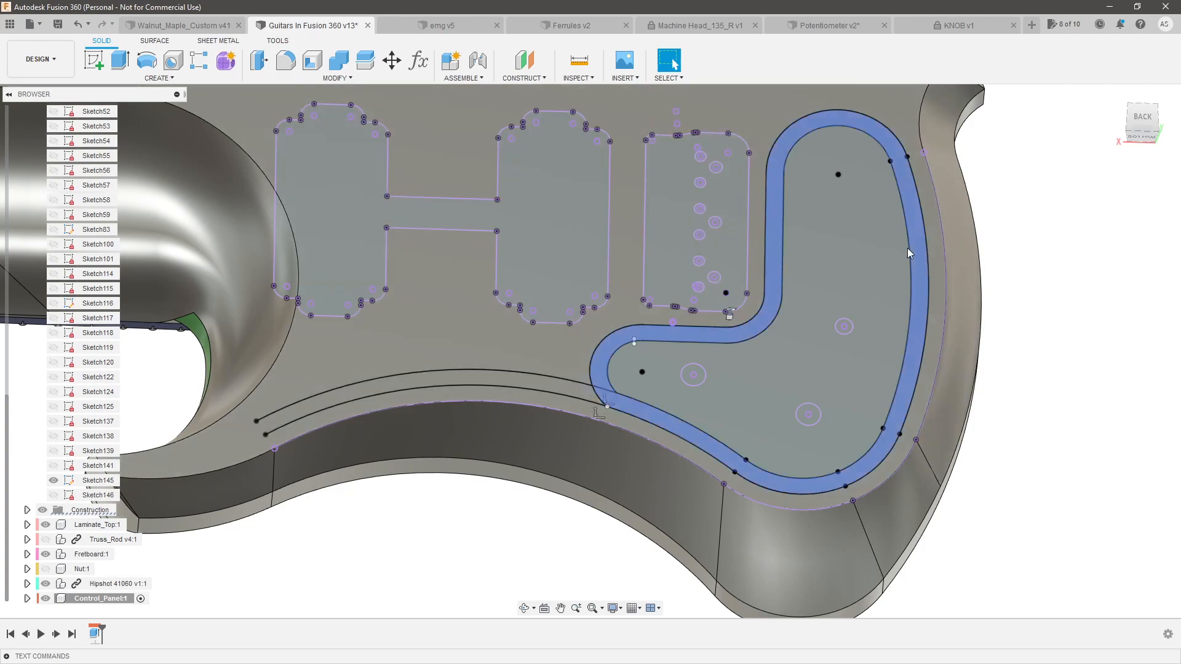
Hide the main design's sketches to reveal the finished cover and the guitar body
shift+middle_drag(980, 380, 883, 345)
drag(874, 353, 932, 328)
scroll(110, 234, up, 5)
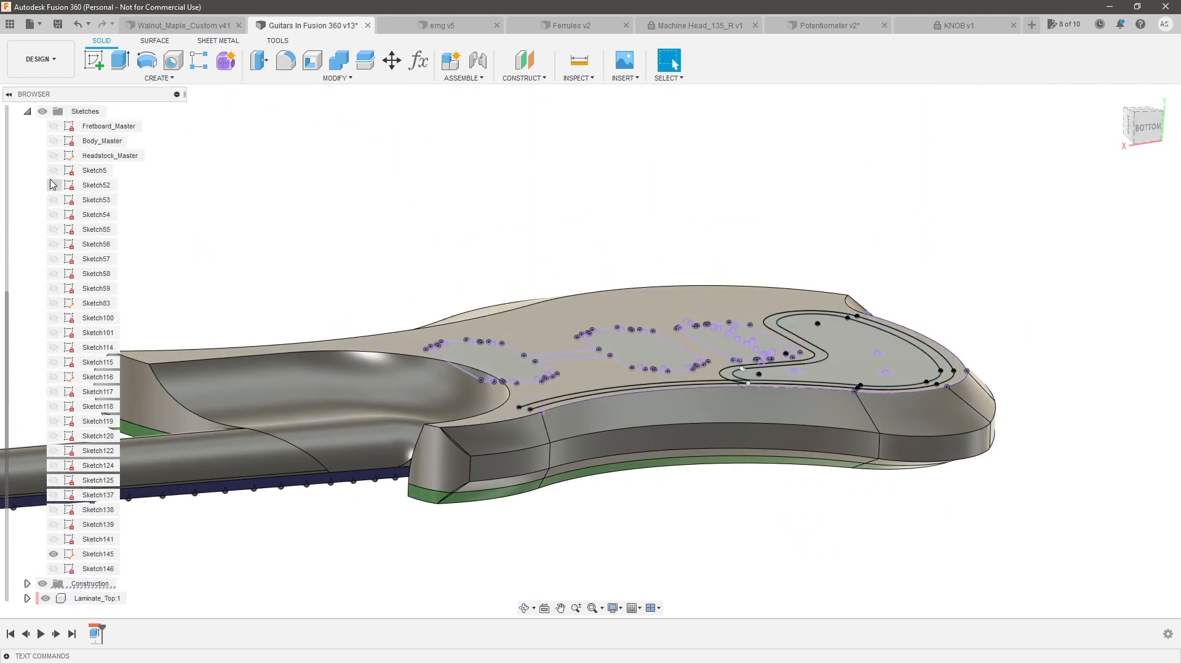
click(42, 170)
Move the control cover away from the body and joint it to the matching point in the cavity ledge with zero offsets
drag(867, 337, 924, 247)
scroll(837, 289, up, 4)
shift+middle_drag(839, 292, 835, 268)
click(946, 323)
shift+middle_drag(946, 324, 873, 366)
scroll(861, 372, down, 4)
scroll(840, 482, up, 6)
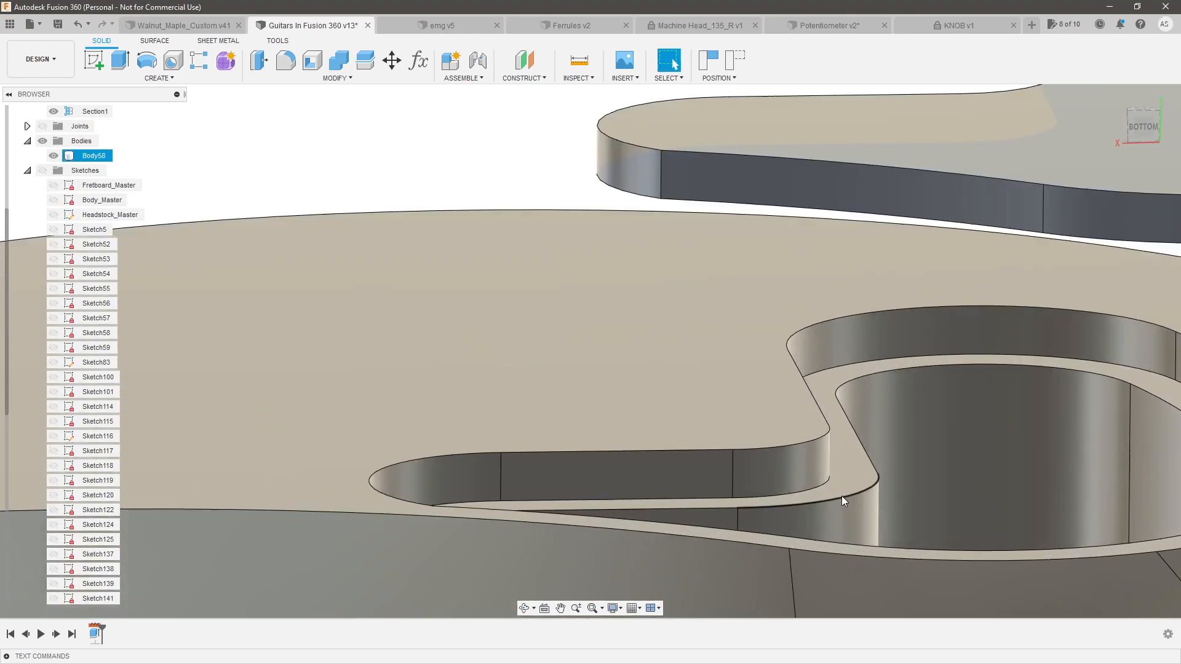
ctrl+click(843, 475)
key(j)
scroll(827, 430, down, 8)
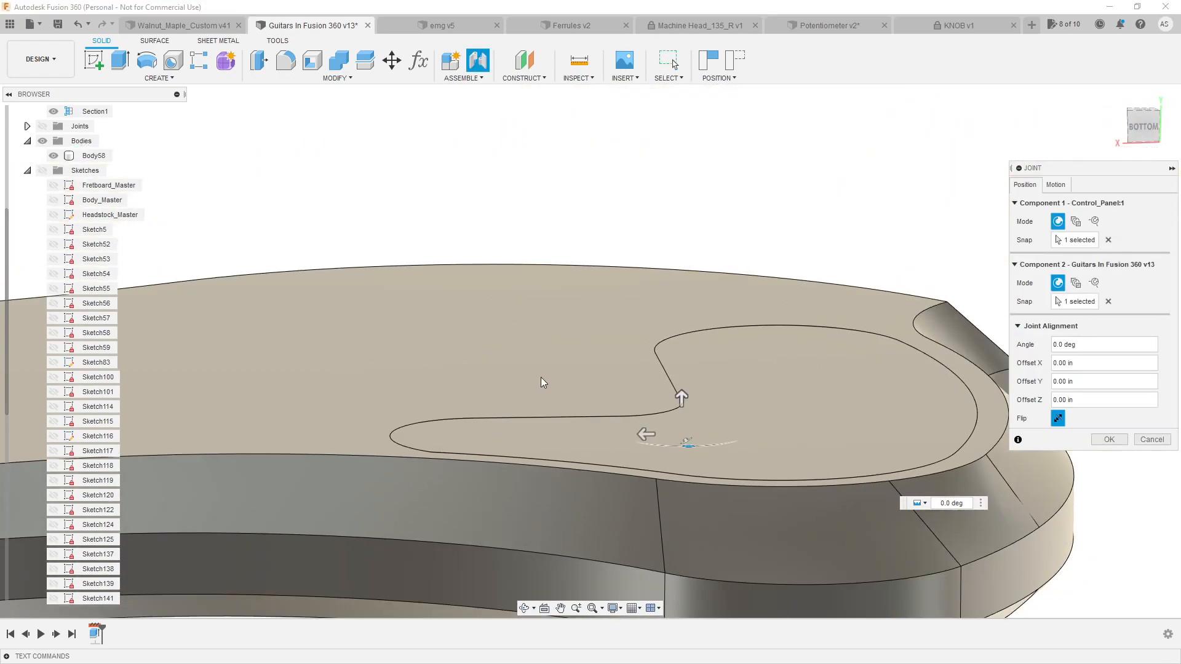
shift+middle_drag(603, 381, 634, 375)
scroll(634, 375, down, 5)
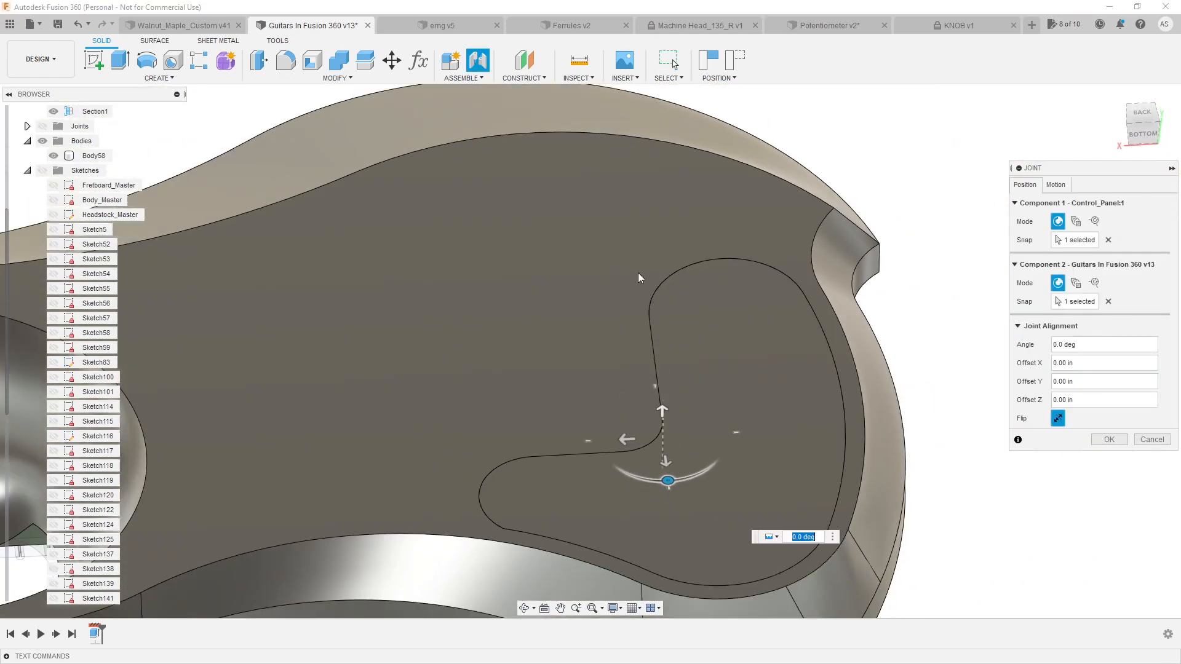
click(1110, 442)
Examine the whole guitar and the front of its body around the bridge, pickup cavities and control holes
shift+middle_drag(959, 422, 927, 474)
shift+middle_drag(457, 404, 477, 423)
scroll(477, 423, down, 3)
scroll(477, 423, up, 3)
scroll(835, 408, down, 3)
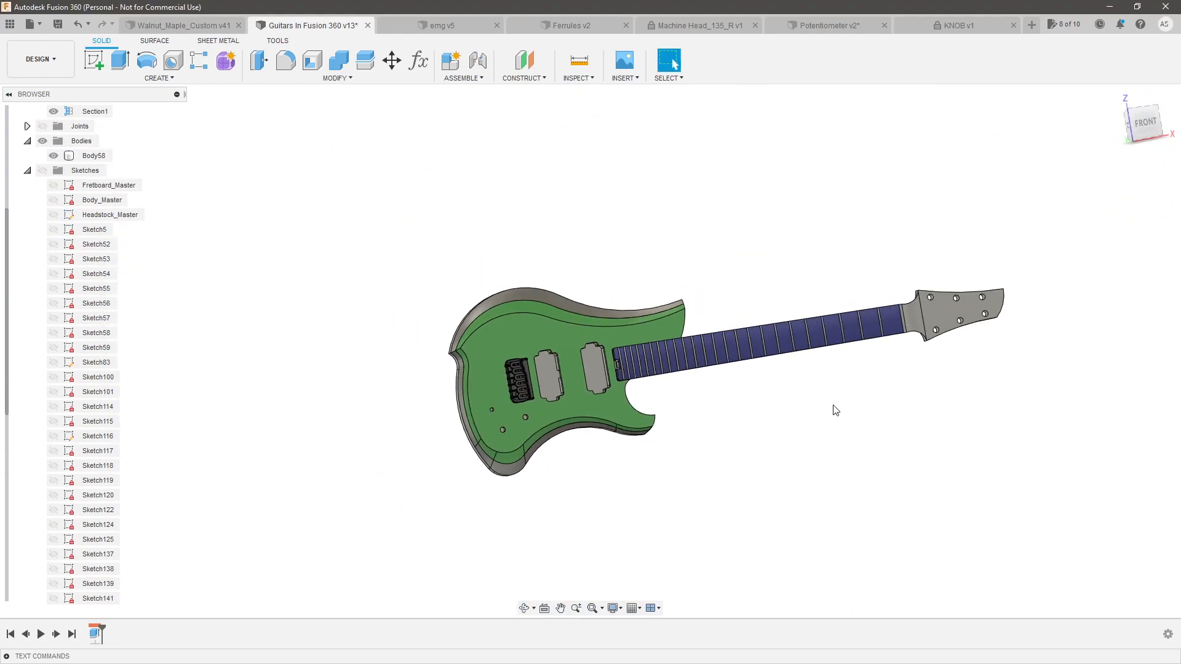
scroll(793, 405, up, 2)
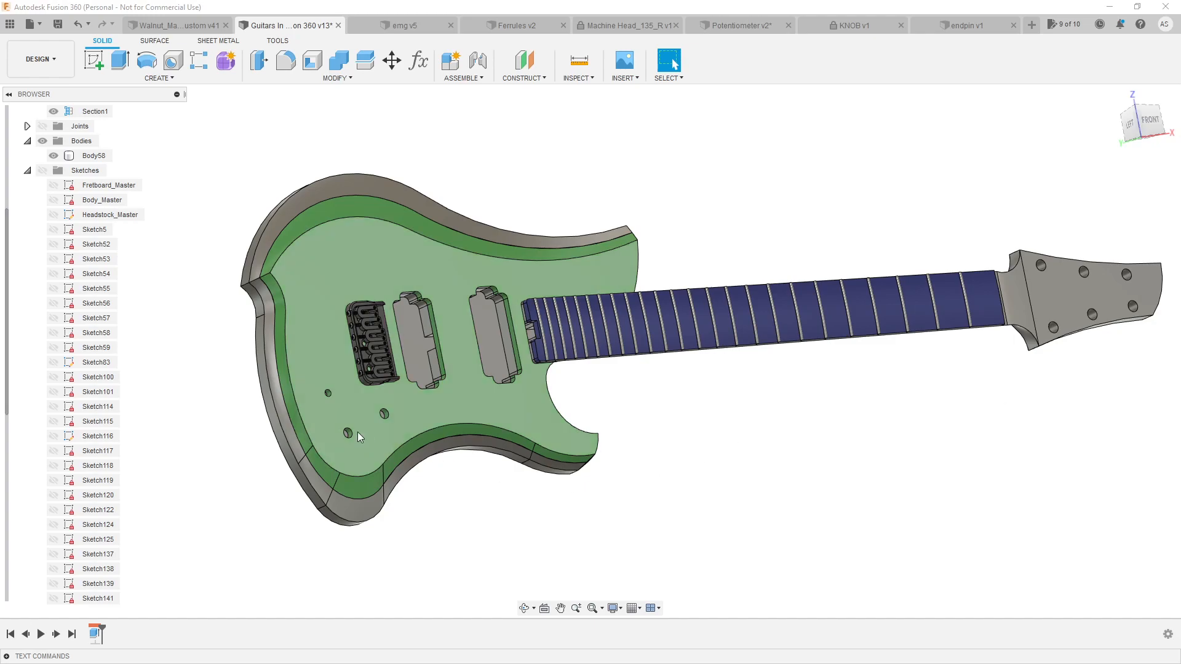
scroll(581, 523, down, 2)
scroll(323, 476, up, 3)
shift+middle_drag(331, 449, 363, 467)
mouse_move(314, 407)
shift+middle_down()
mouse_move(279, 396)
mouse_move(308, 396)
shift+middle_up()
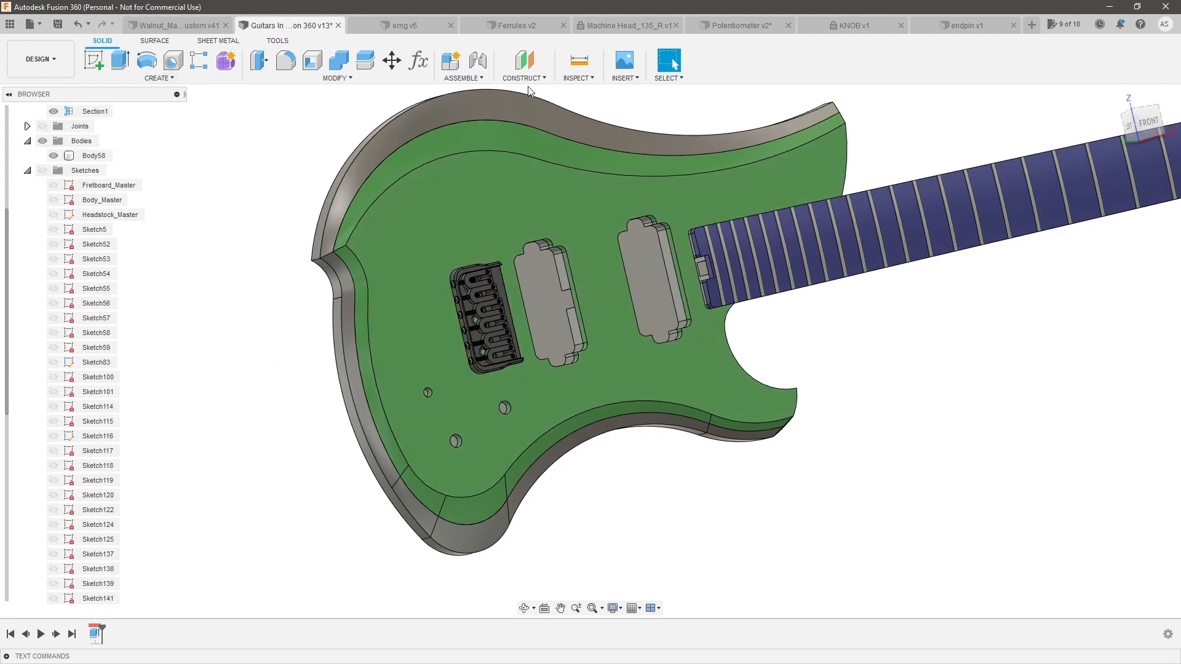
Create a tangent construction plane at 0.0 deg on the curved side face at the body's tail end
scroll(340, 390, up, 3)
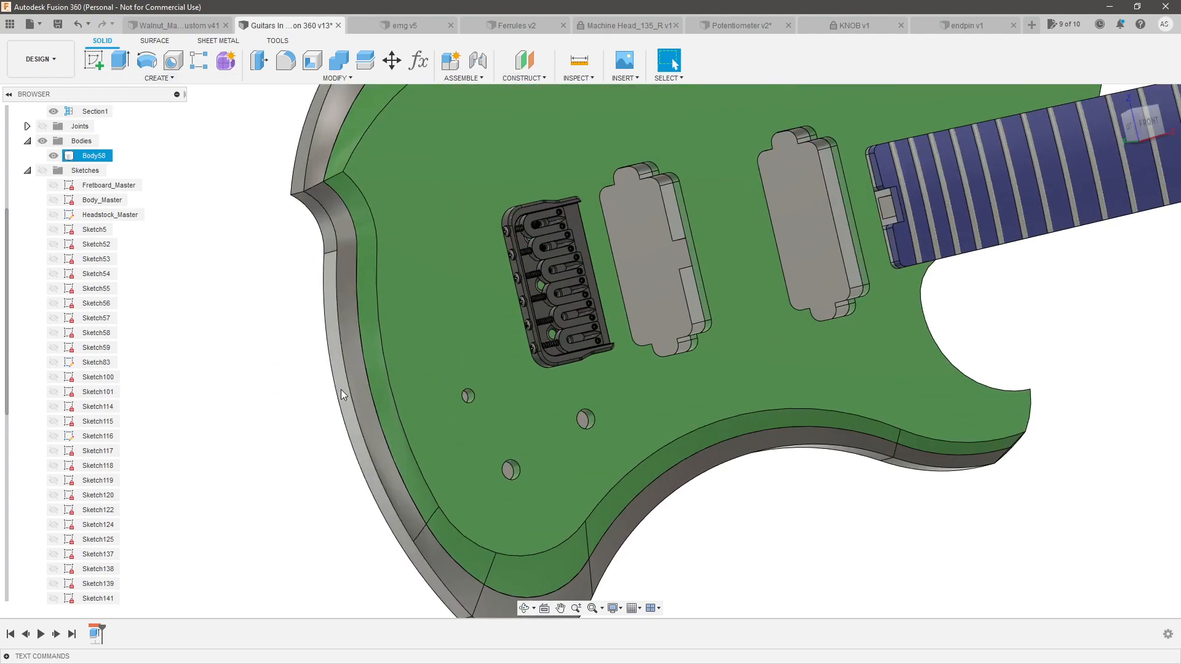
shift+middle_drag(301, 391, 343, 360)
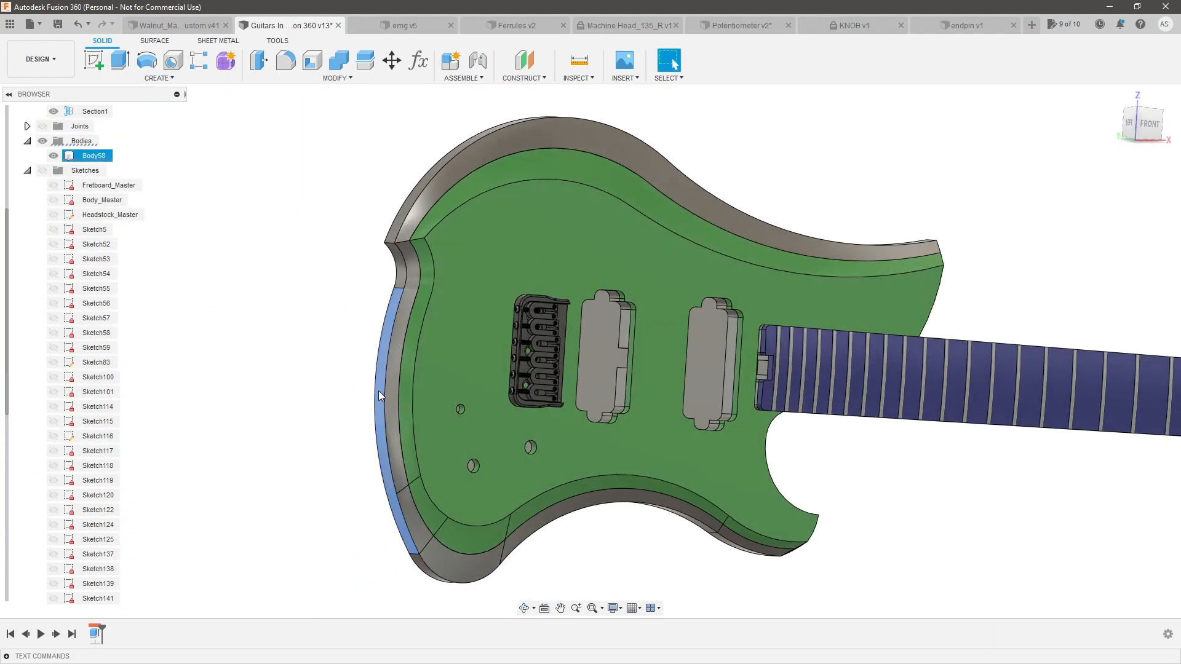
click(543, 79)
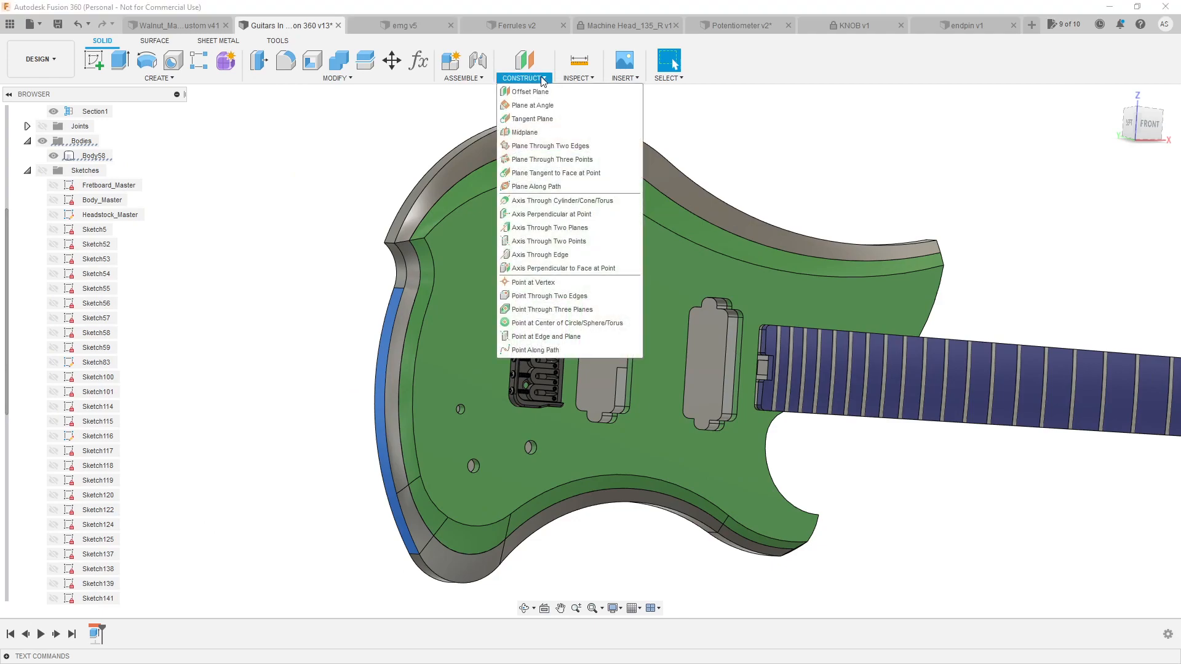
click(562, 118)
click(342, 353)
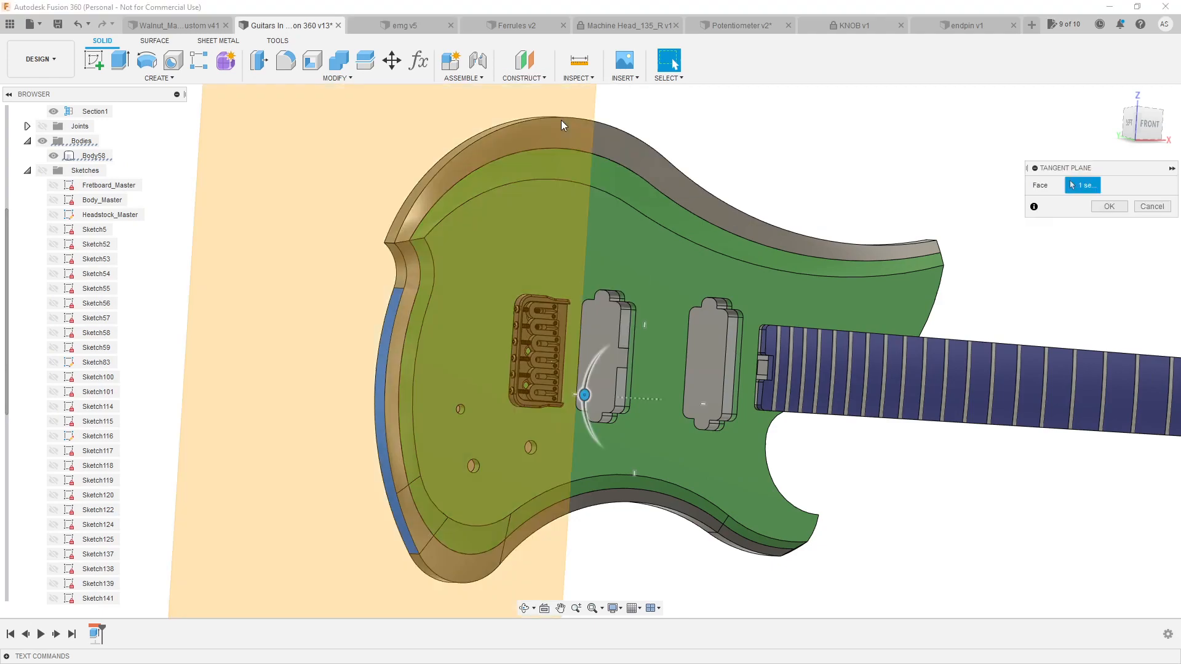
click(1147, 125)
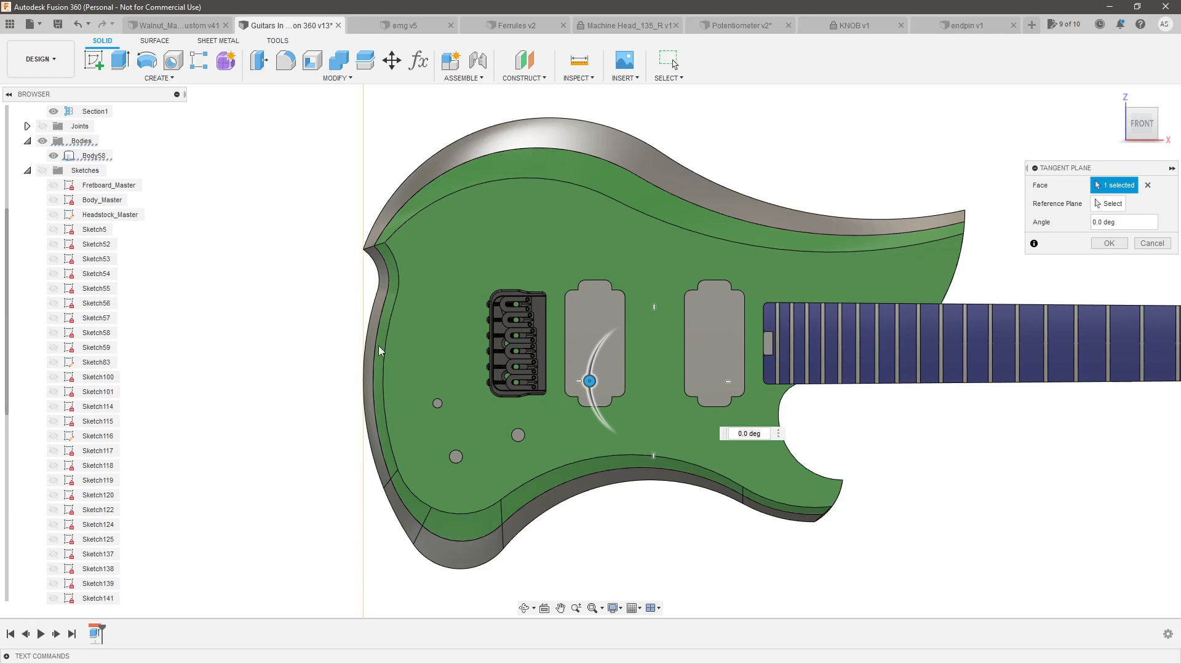
scroll(349, 370, down, 3)
shift+middle_drag(289, 350, 367, 258)
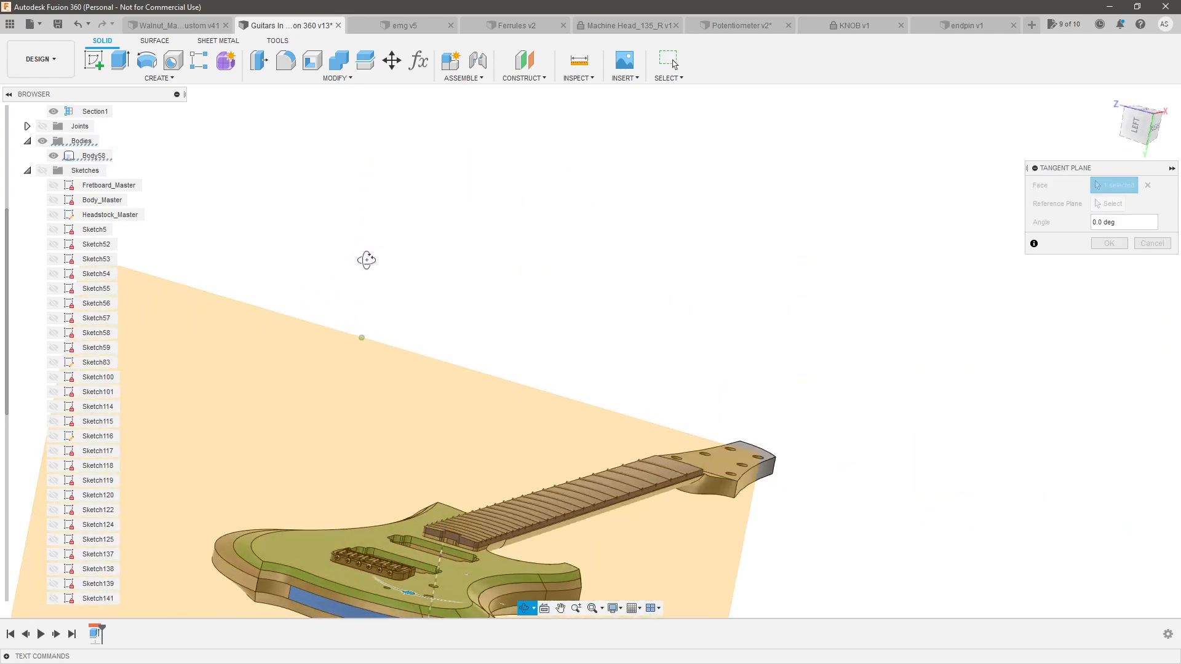
scroll(615, 246, down, 5)
click(1109, 243)
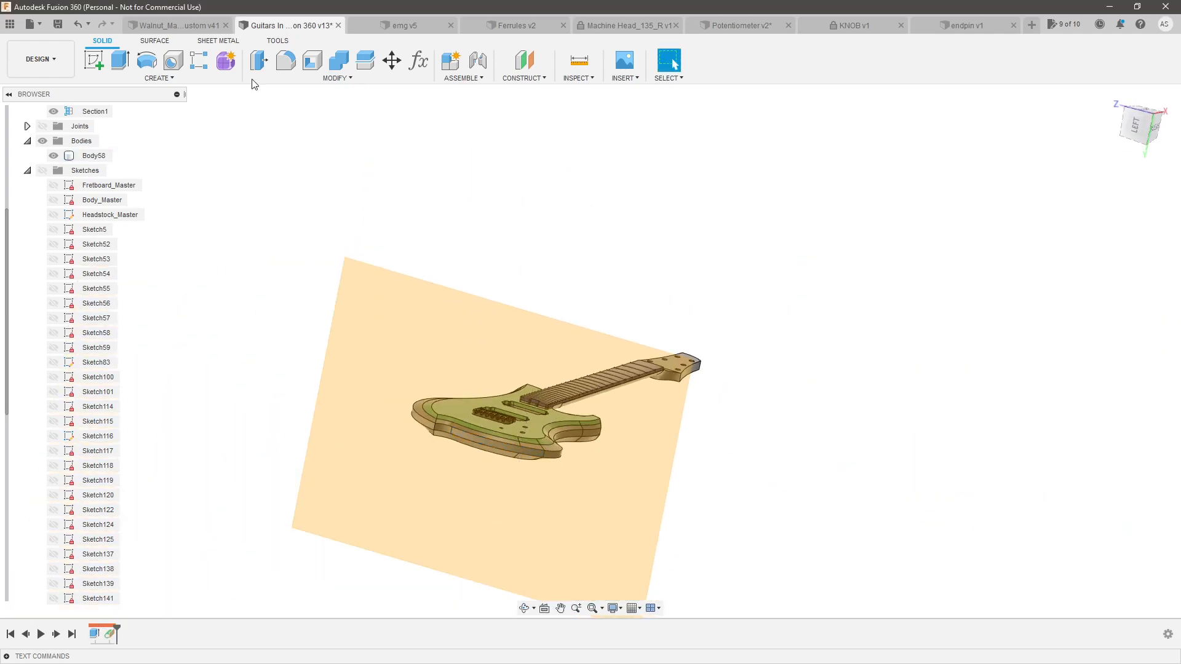
Start a sketch on the tangent plane and project the outline of the body's curved tail-end face into it
click(93, 59)
click(457, 314)
mouse_move(501, 299)
shift+middle_down()
mouse_move(530, 385)
mouse_move(794, 241)
shift+middle_up()
click(1134, 130)
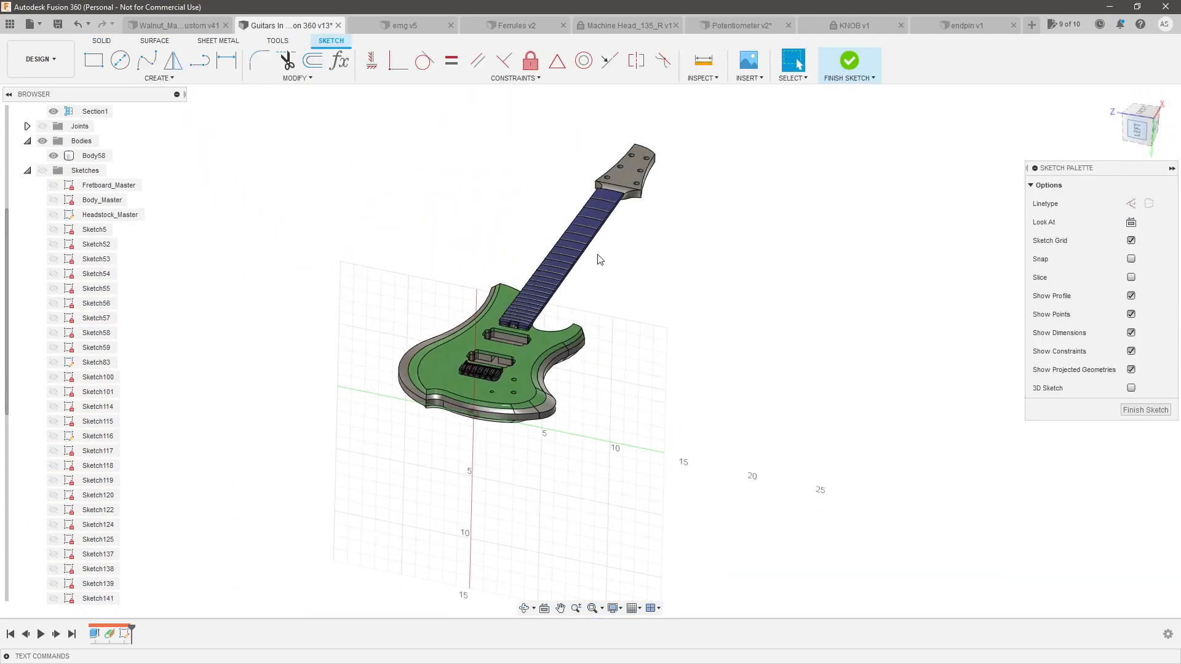
scroll(518, 386, up, 5)
scroll(518, 382, up, 2)
click(520, 387)
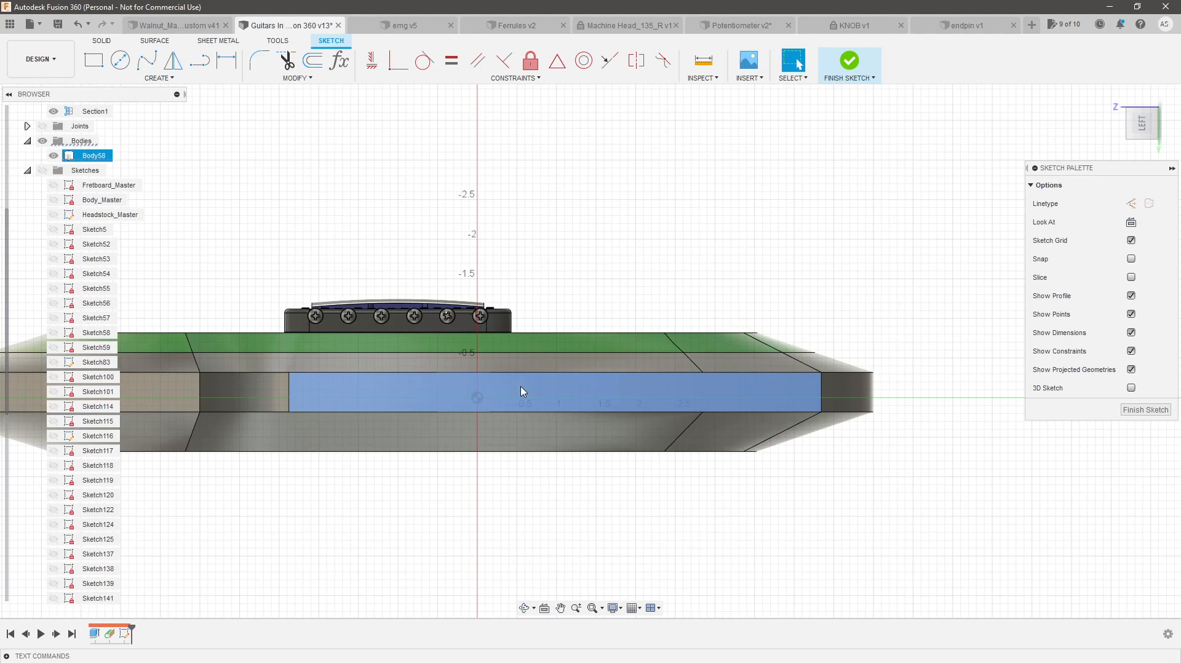
key(Escape)
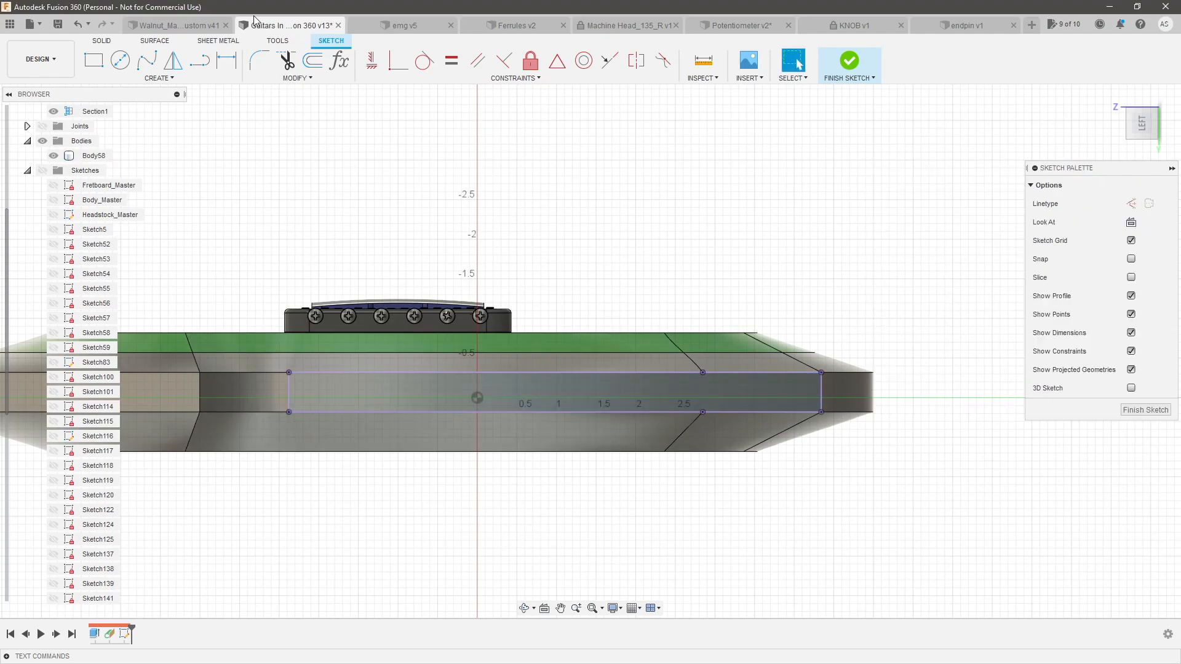
Draw a vertical line between the two long edges of the projected face, close to the sketch origin
click(199, 66)
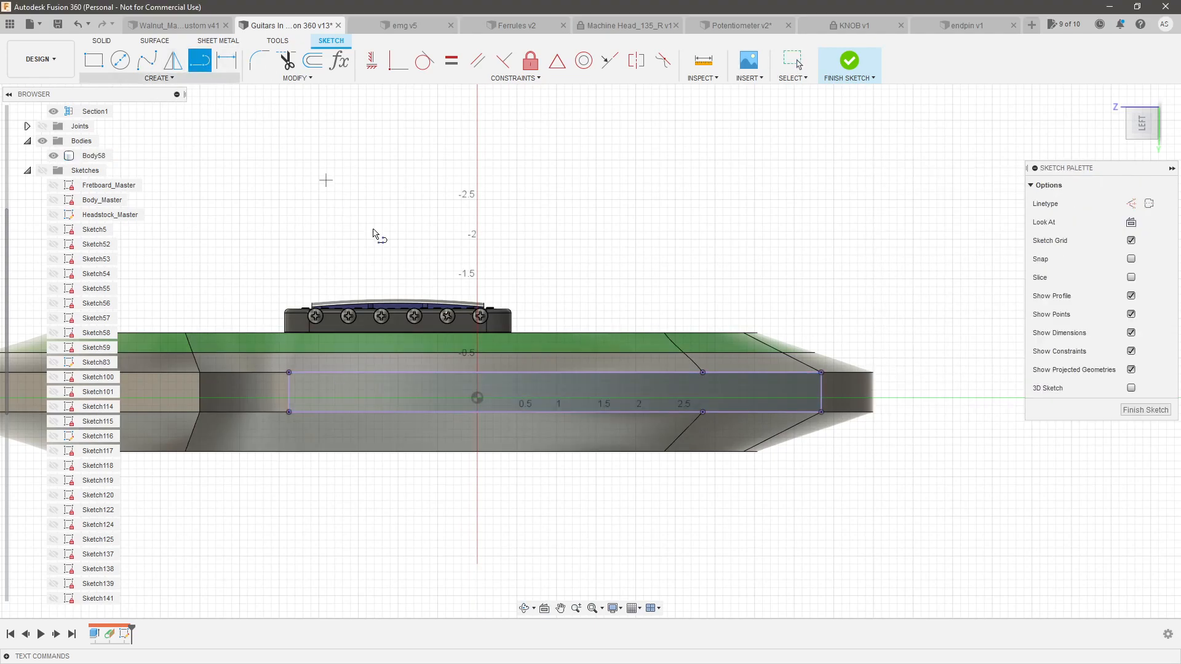
scroll(510, 393, up, 3)
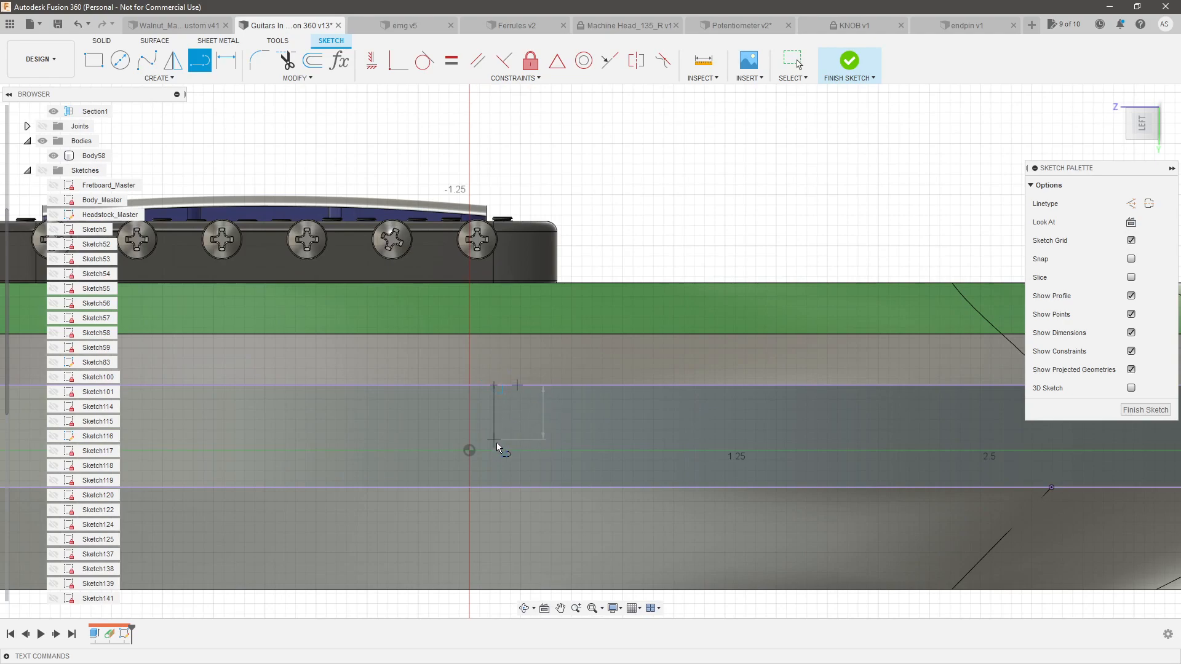
click(496, 489)
key(Escape)
Align the line's midpoint vertically with the sketch origin using the Horizontal/Vertical constraint
click(493, 416)
click(452, 65)
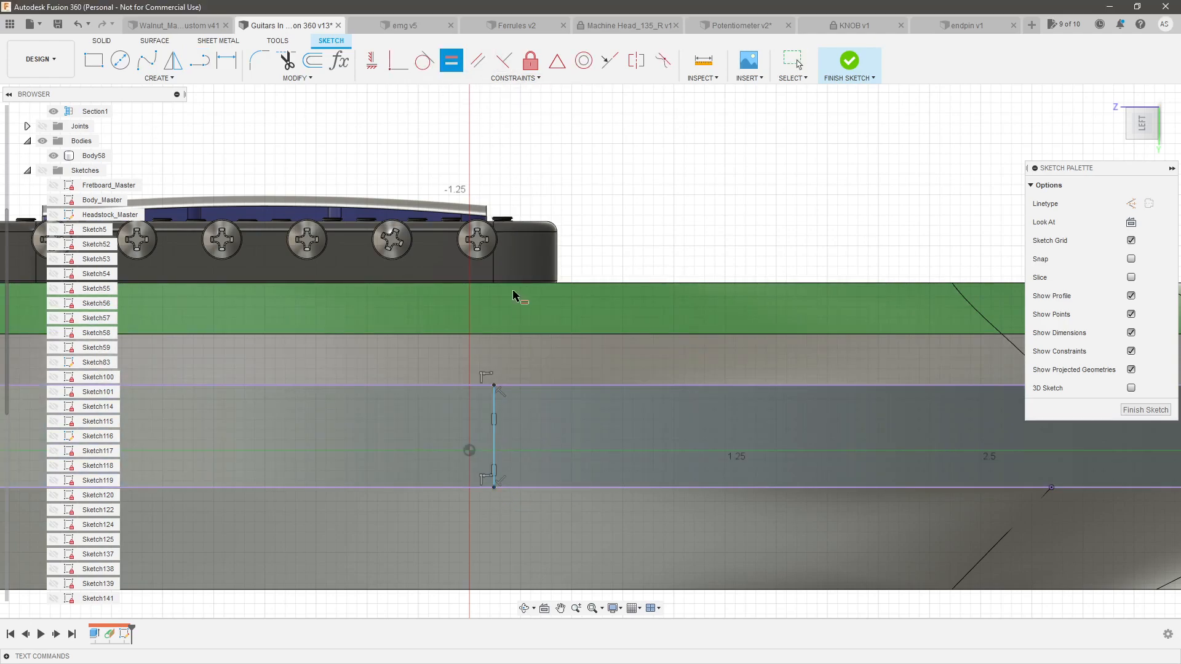
drag(495, 436, 474, 452)
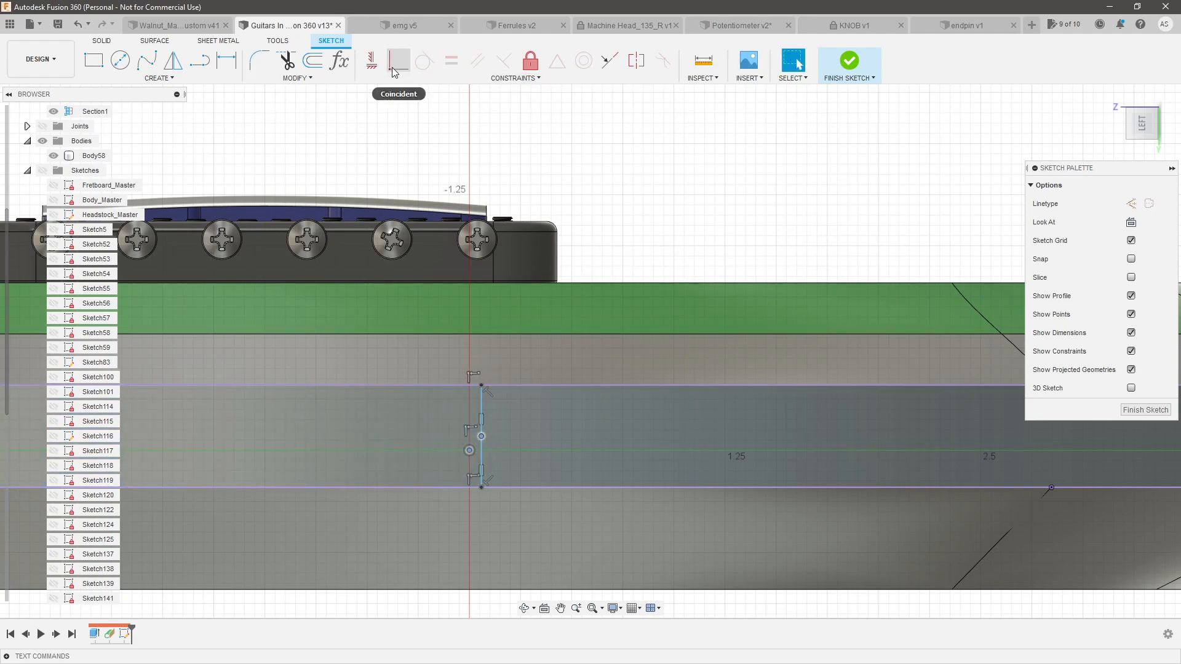
click(372, 60)
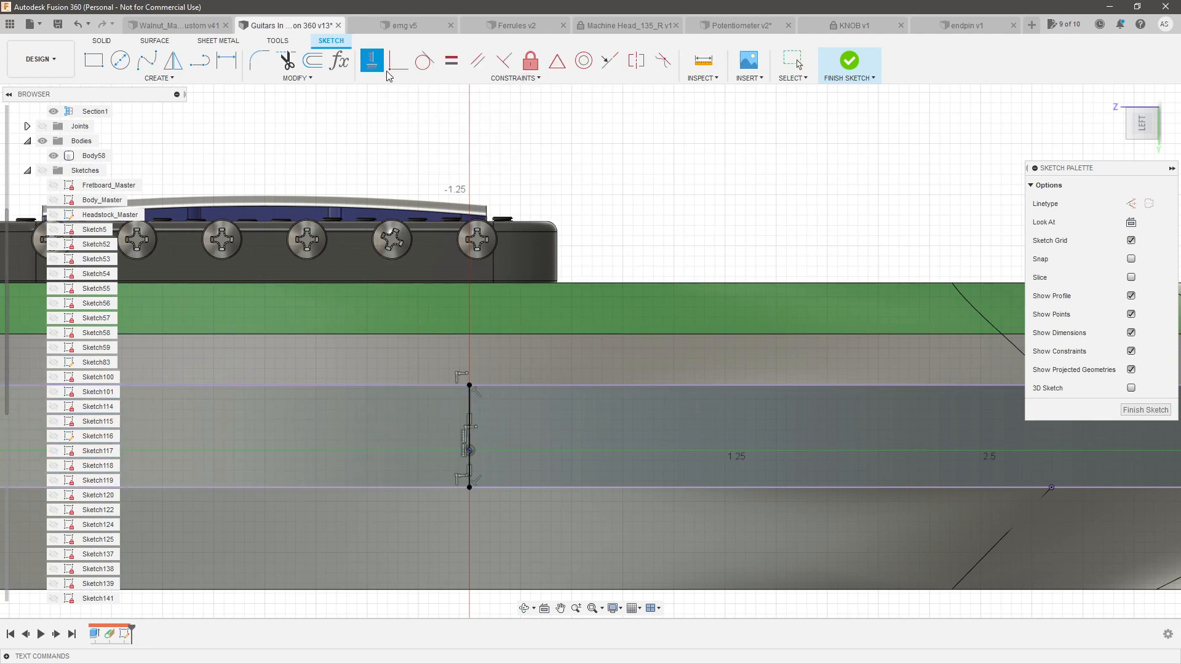
key(Escape)
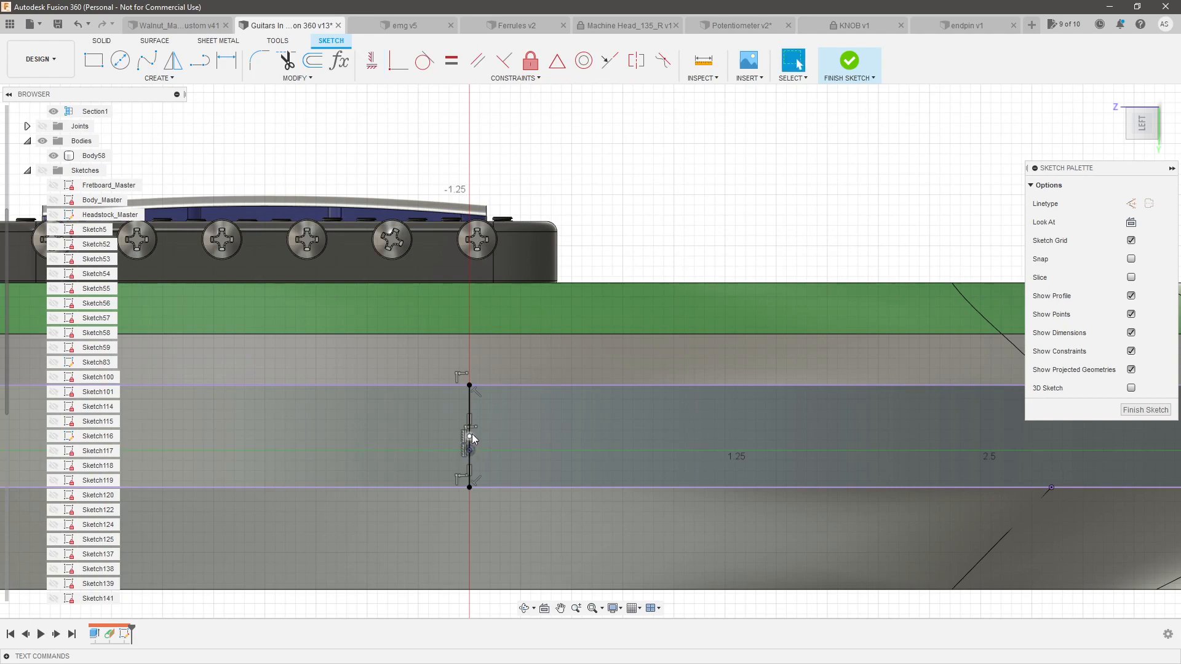
Draw a circle centred on the vertical line's midpoint and set its diameter to 0.50 in
click(120, 60)
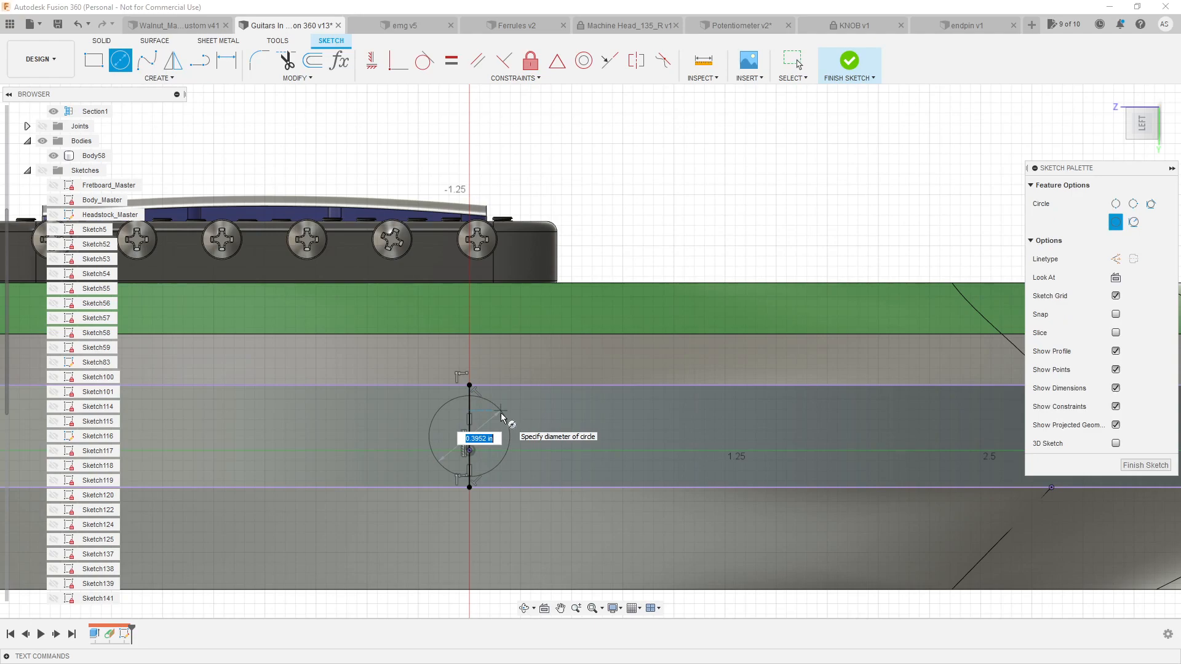
click(501, 417)
key(d)
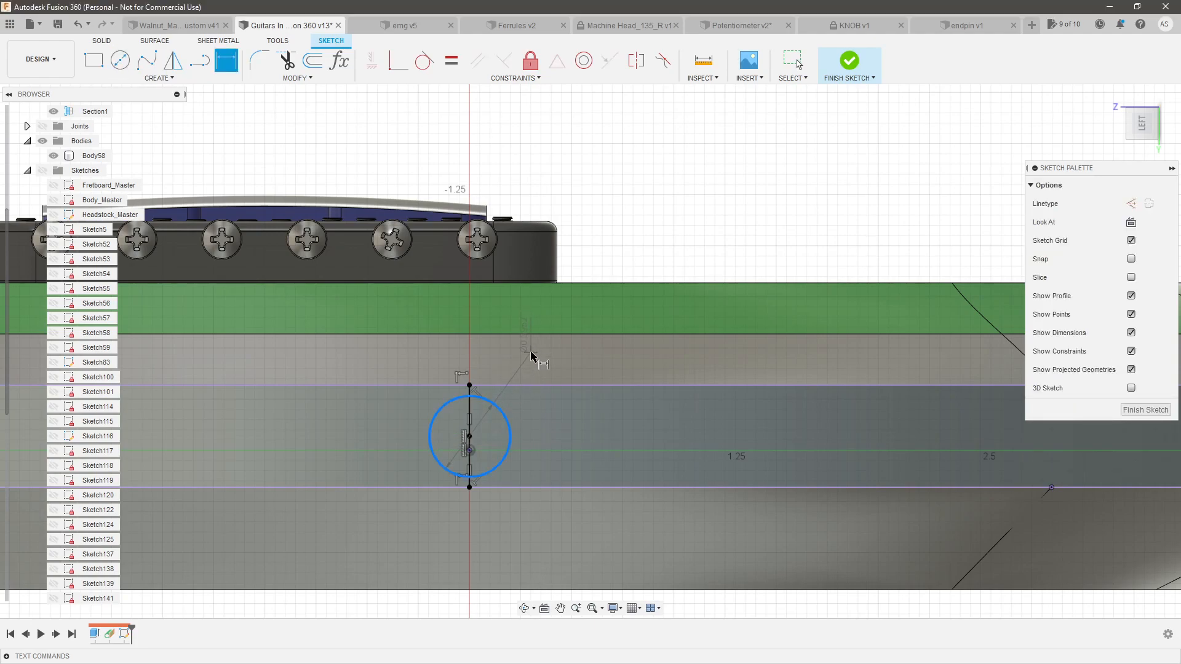
click(531, 355)
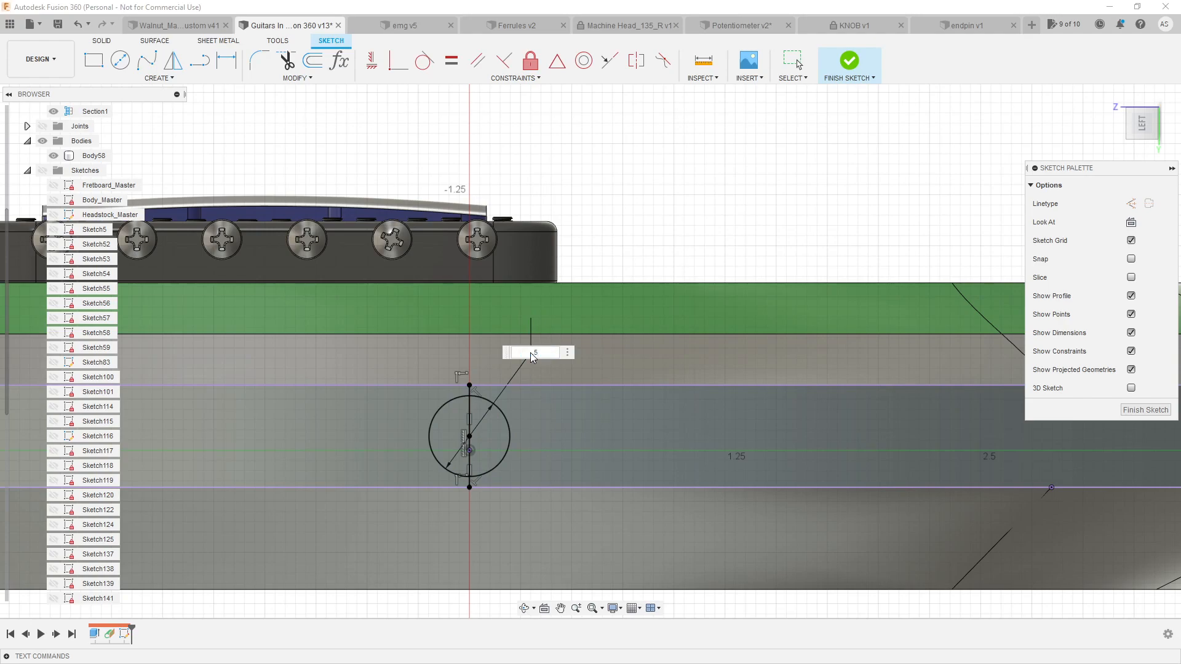
text(.5)
key(Return)
key(Escape)
scroll(481, 412, down, 1)
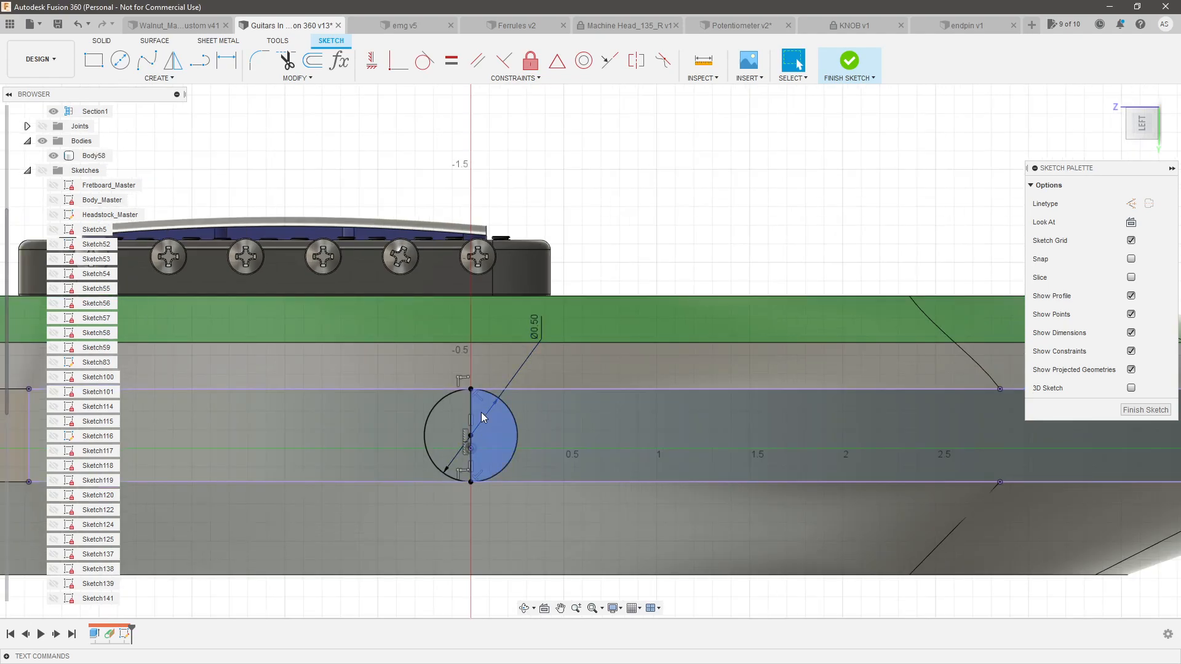
click(471, 461)
key(Escape)
click(500, 426)
key(e)
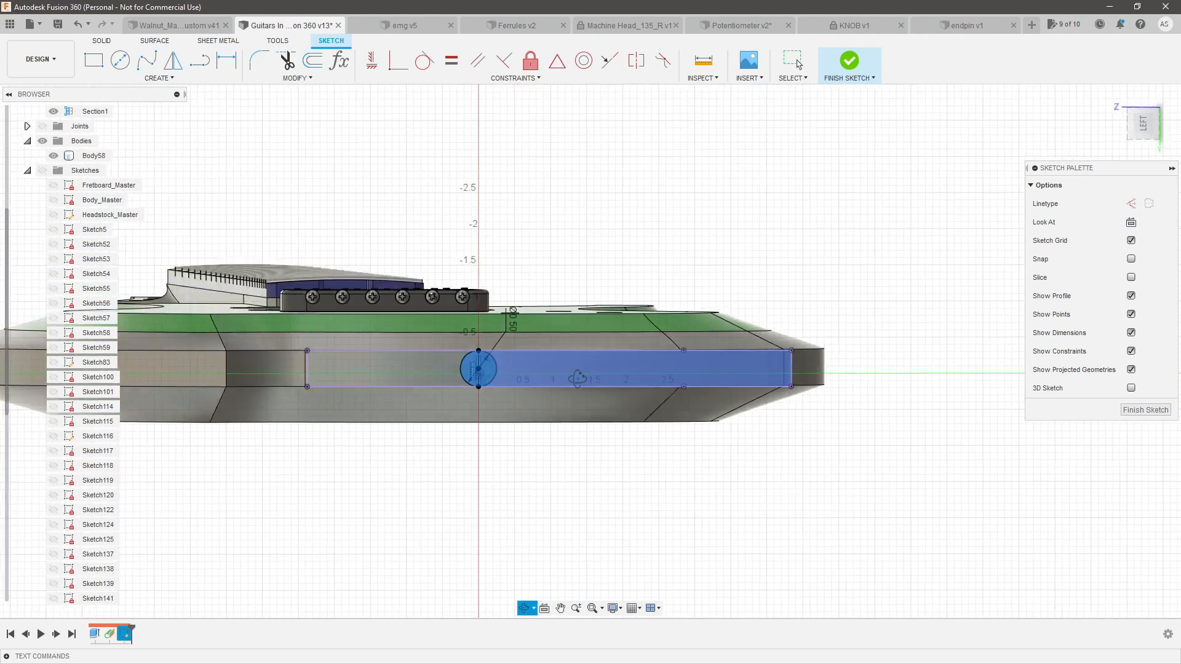
drag(488, 367, 387, 385)
shift+middle_drag(654, 364, 686, 304)
scroll(772, 356, down, 3)
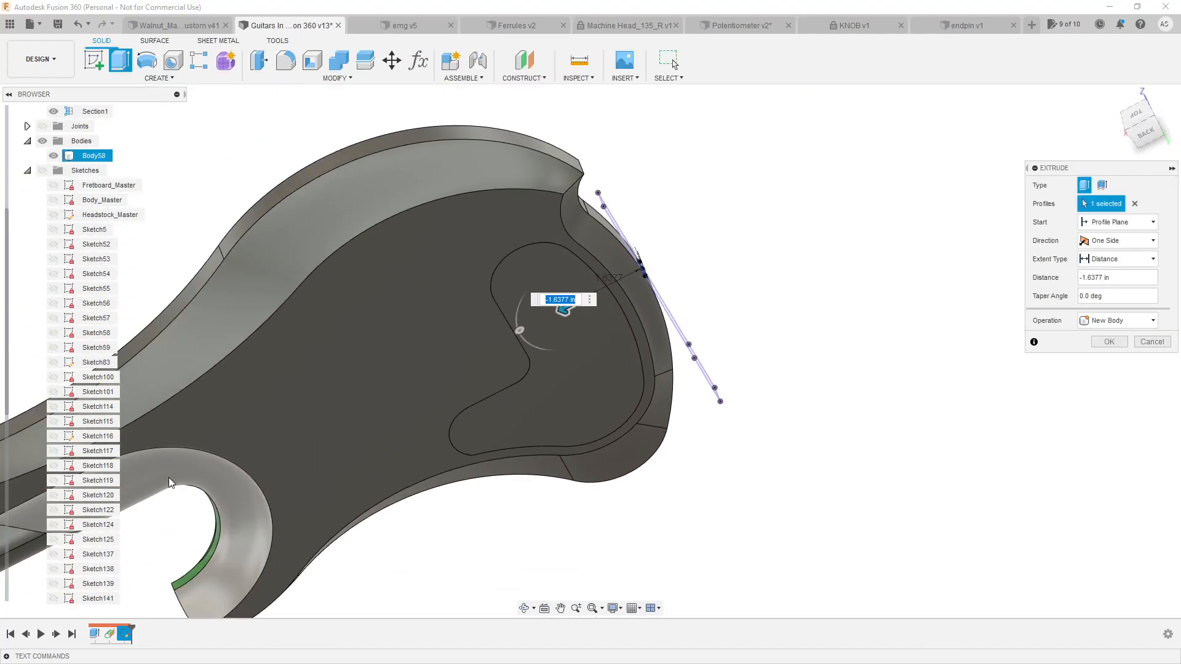
scroll(107, 412, up, 1)
scroll(107, 424, down, 5)
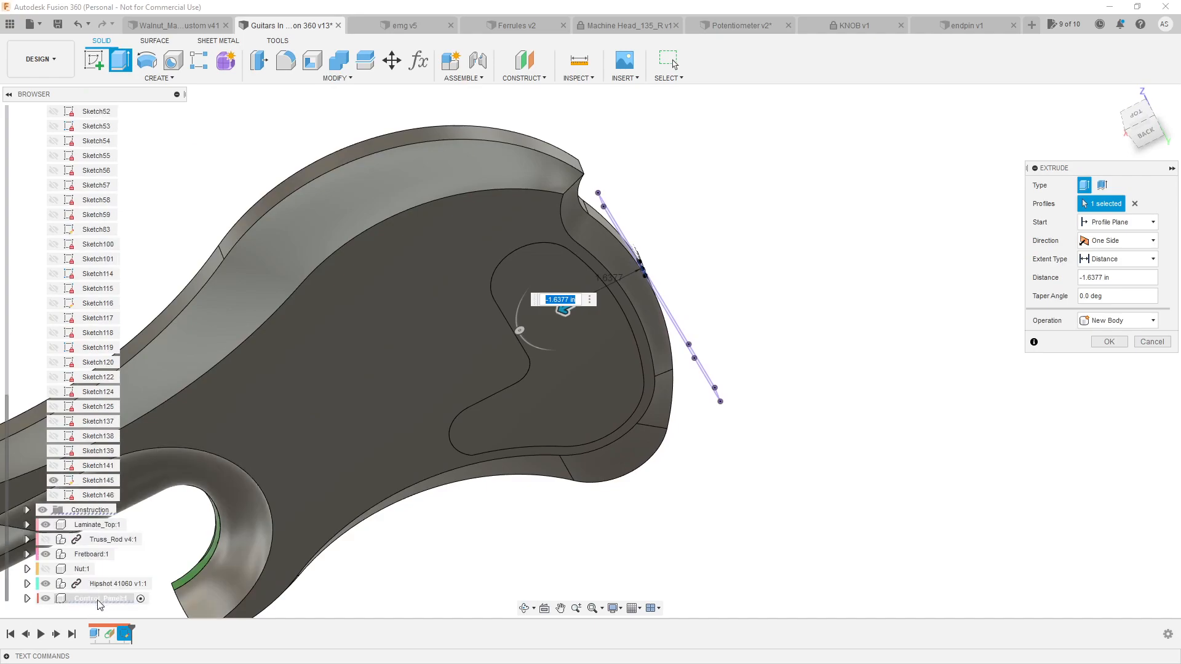
scroll(594, 268, up, 3)
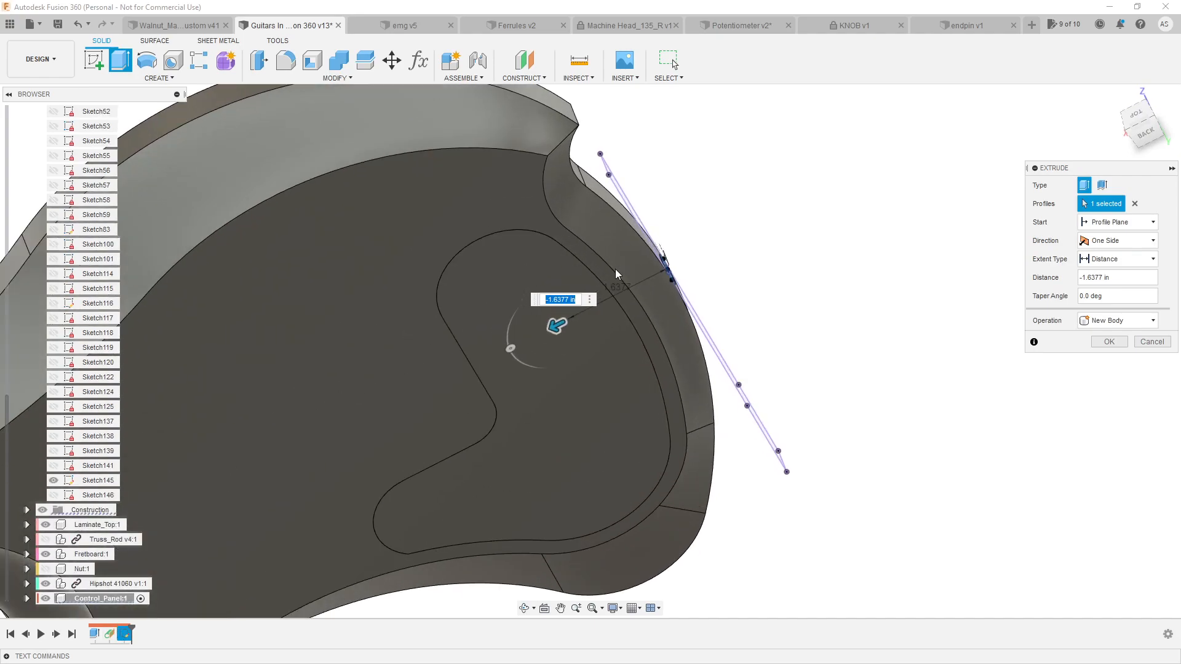
key(Escape)
Finish the sketch on the body's tail end and delete it
scroll(757, 240, down, 2)
shift+middle_drag(943, 238, 893, 274)
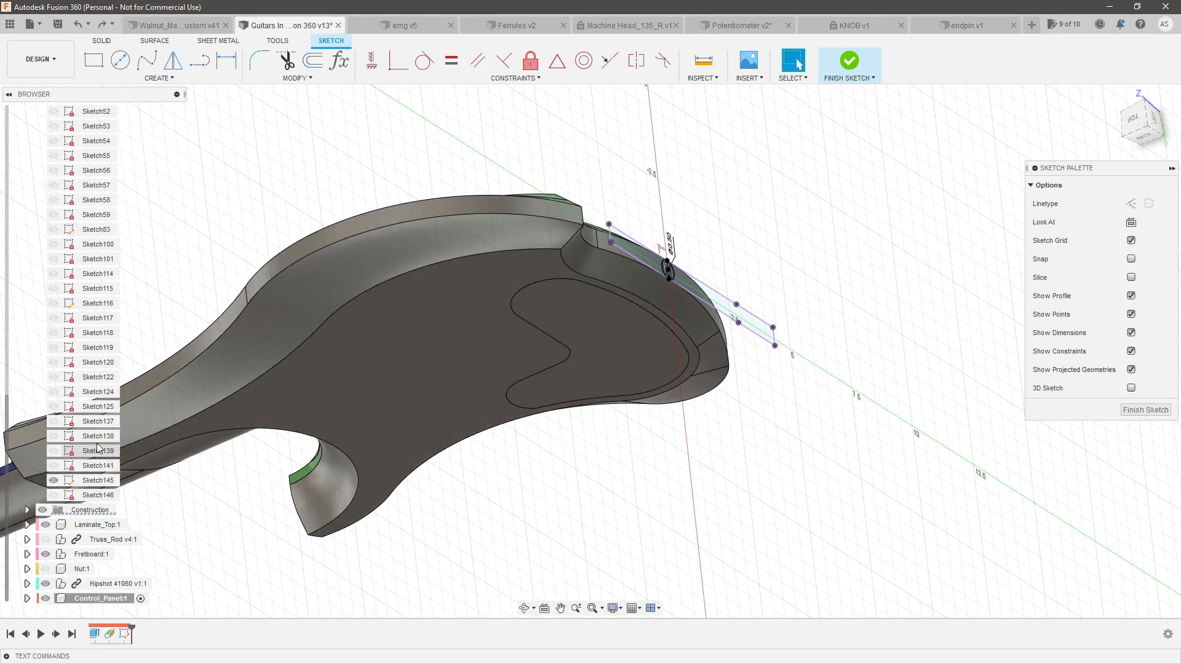
scroll(120, 118, up, 5)
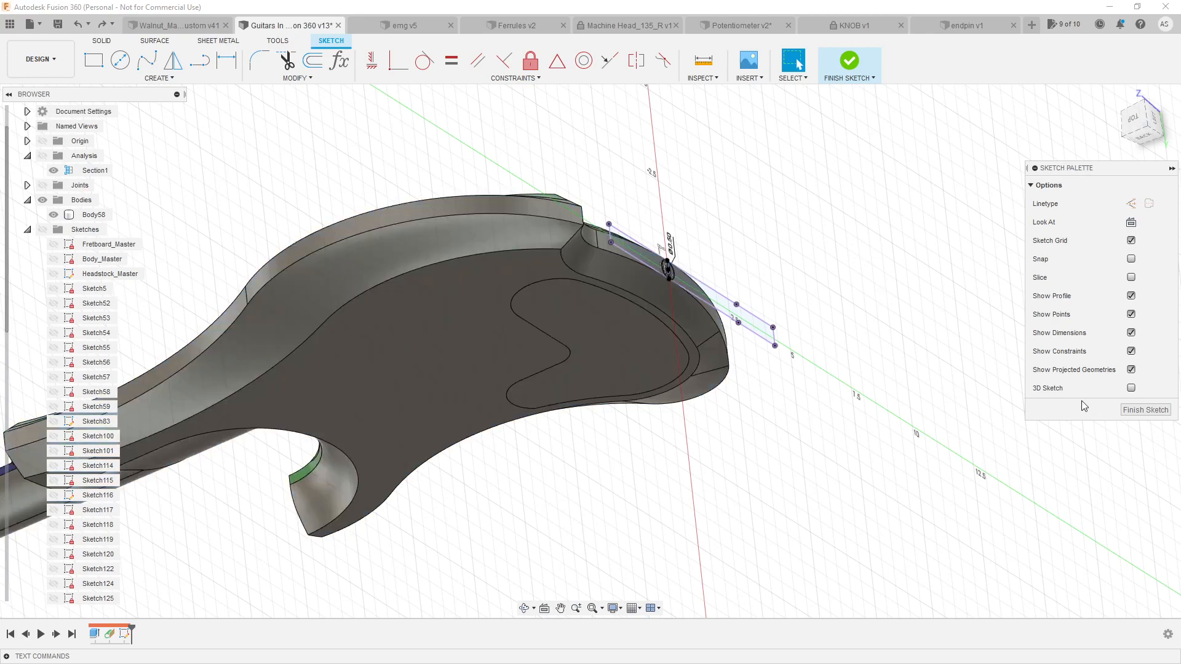
click(1145, 410)
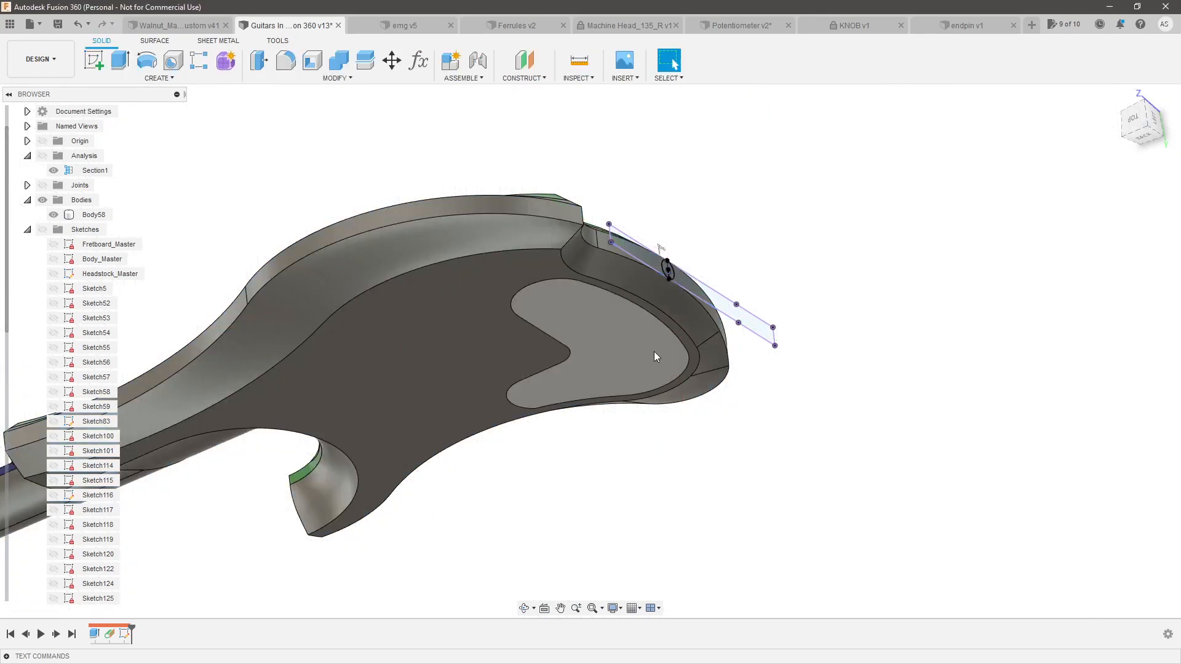
key(Delete)
click(612, 327)
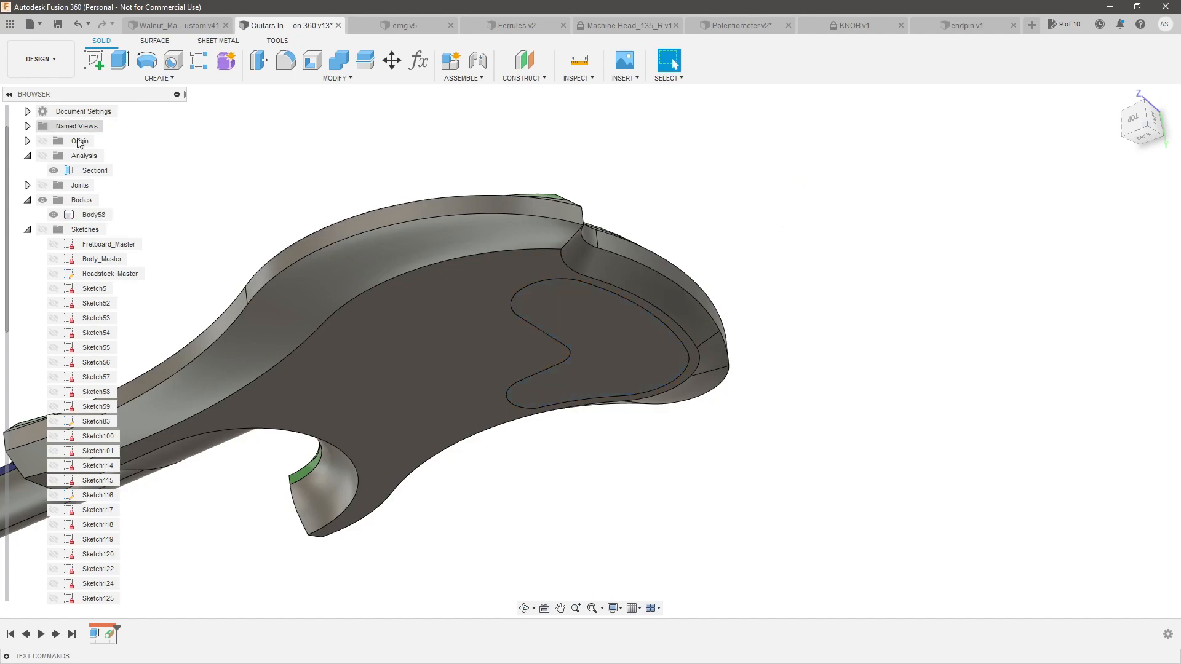
Activate the top-level component and create a tangent construction plane at 0.0 deg on the curved tail-end side face
scroll(82, 128, up, 1)
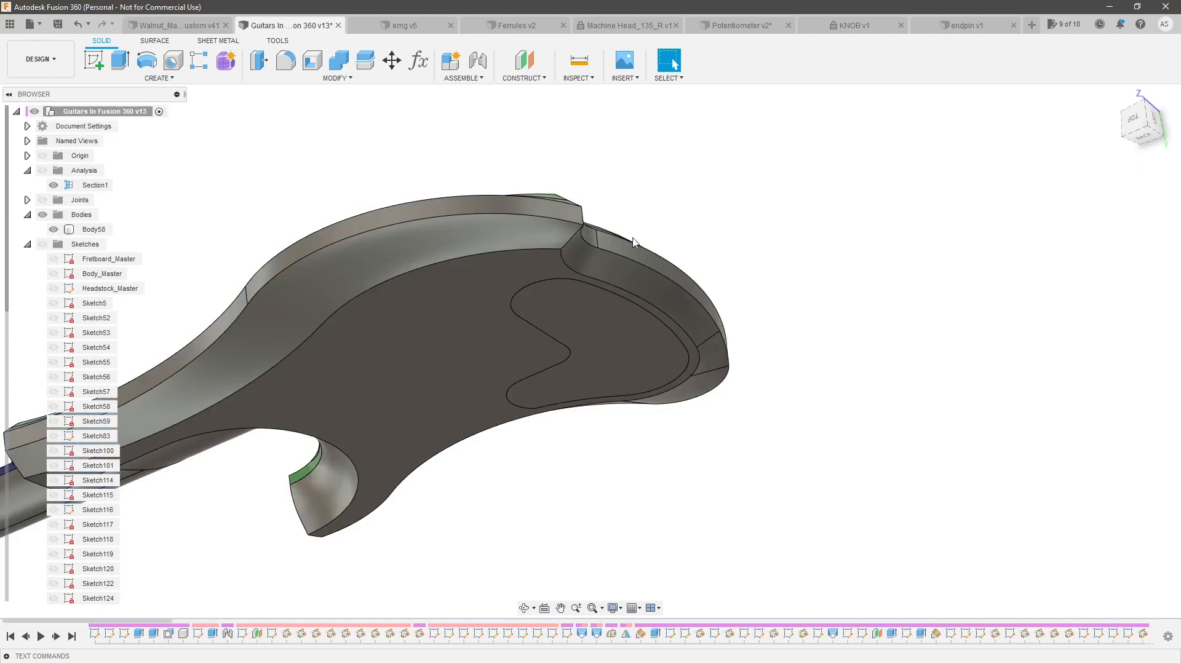
scroll(670, 264, up, 3)
shift+middle_drag(670, 261, 624, 338)
click(522, 79)
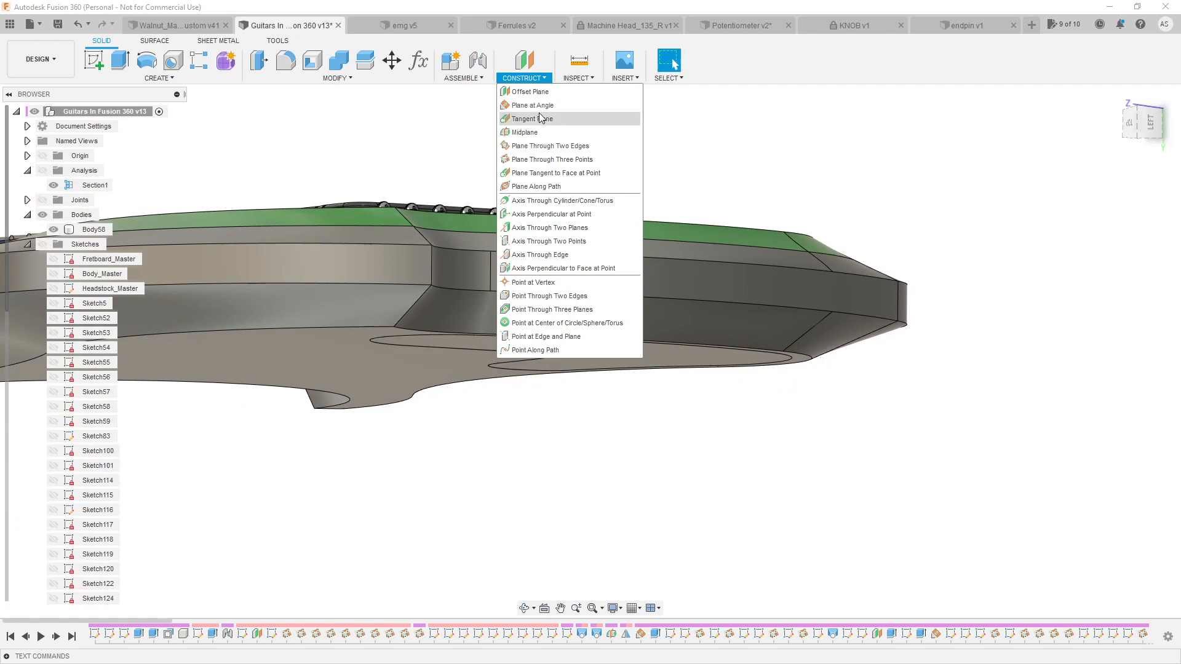
click(541, 118)
click(695, 283)
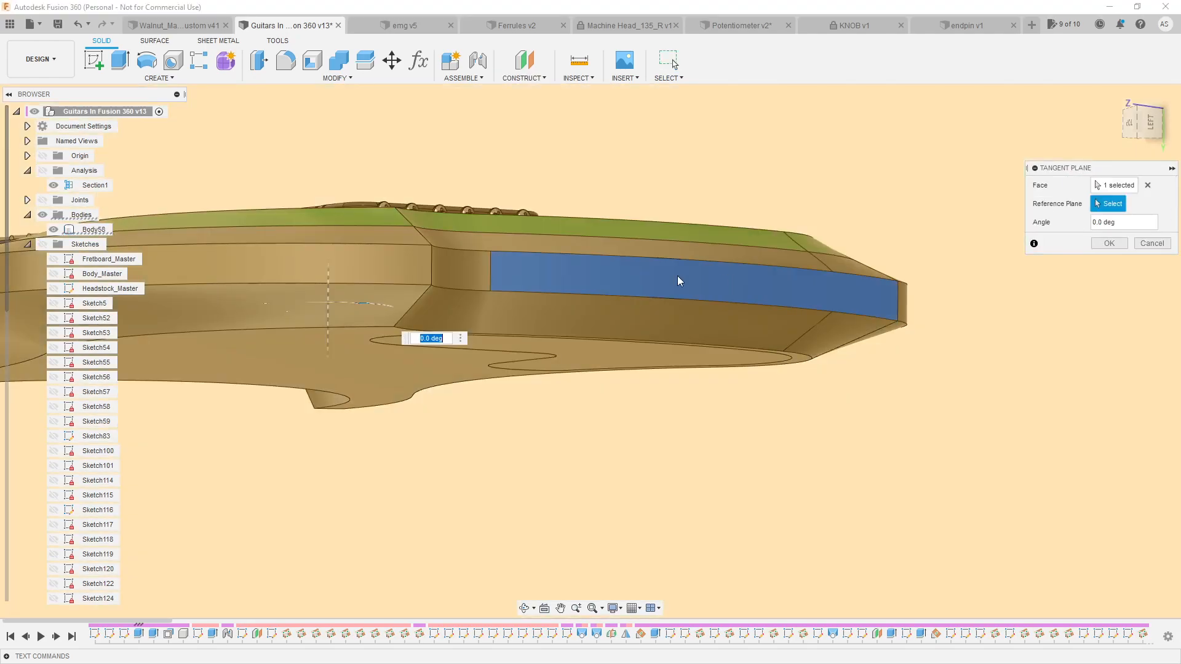
click(1118, 244)
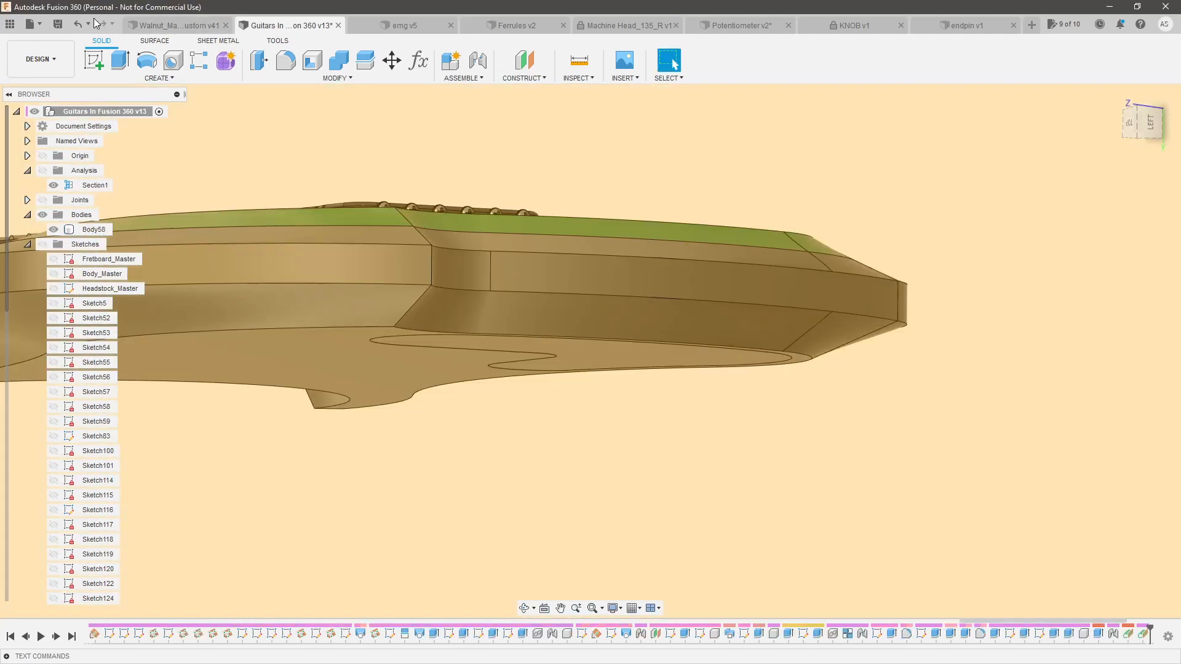
Start a sketch on the new tangent plane and project the tail-end face outline into it as construction geometry
click(99, 60)
click(572, 166)
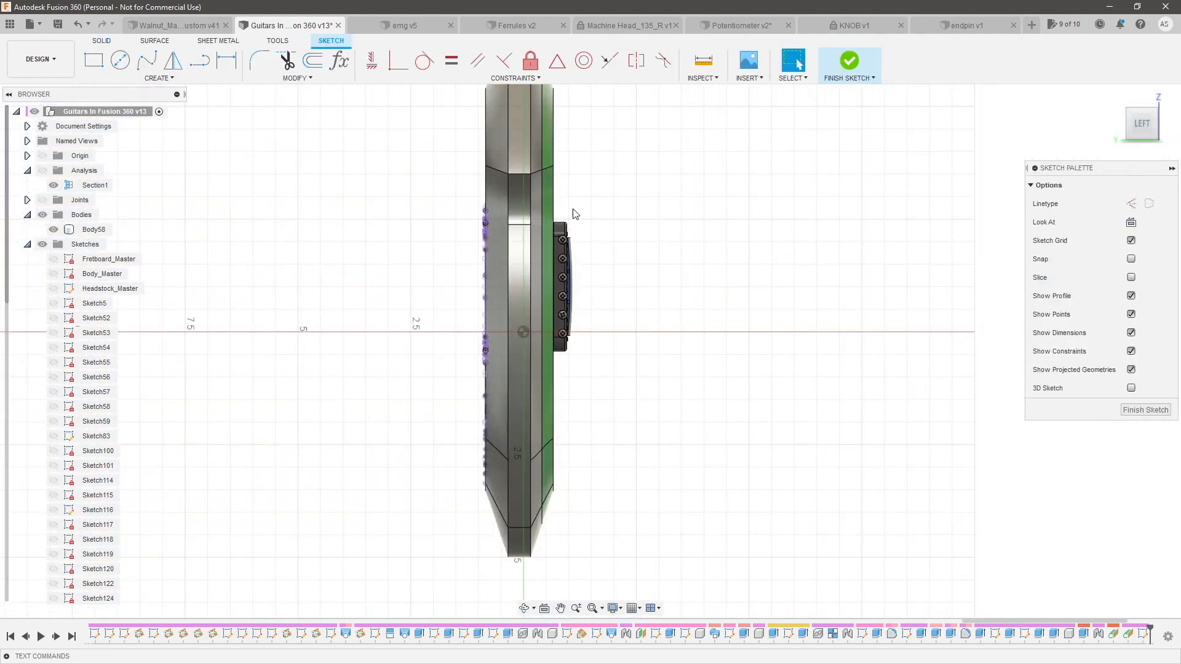
shift+middle_drag(573, 211, 710, 261)
click(1136, 131)
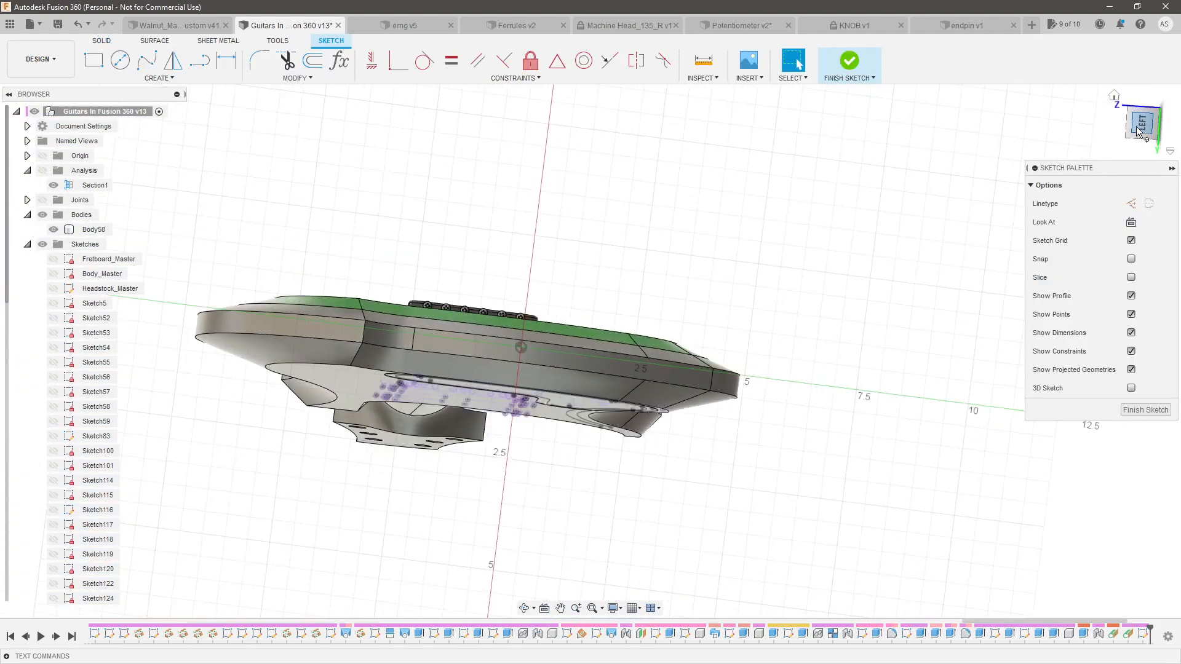
scroll(528, 361, up, 3)
click(201, 61)
scroll(580, 350, up, 3)
key(Escape)
click(503, 326)
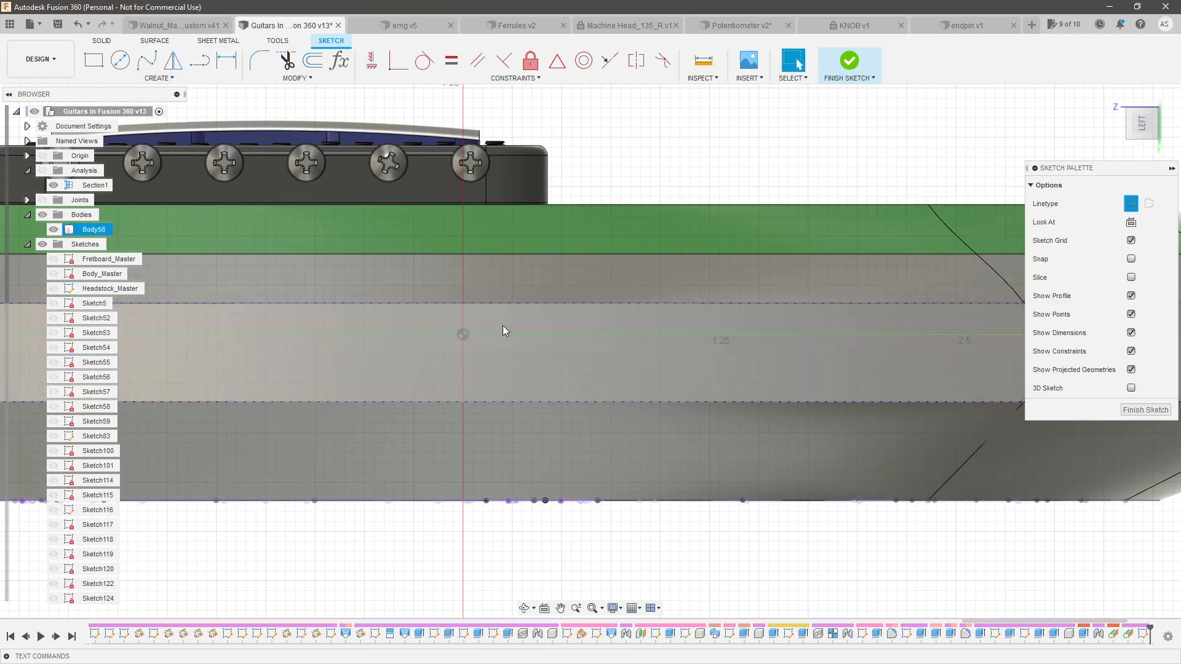
Draw a vertical construction line between the projected face's long edges and align its midpoint vertically with the sketch origin
click(201, 61)
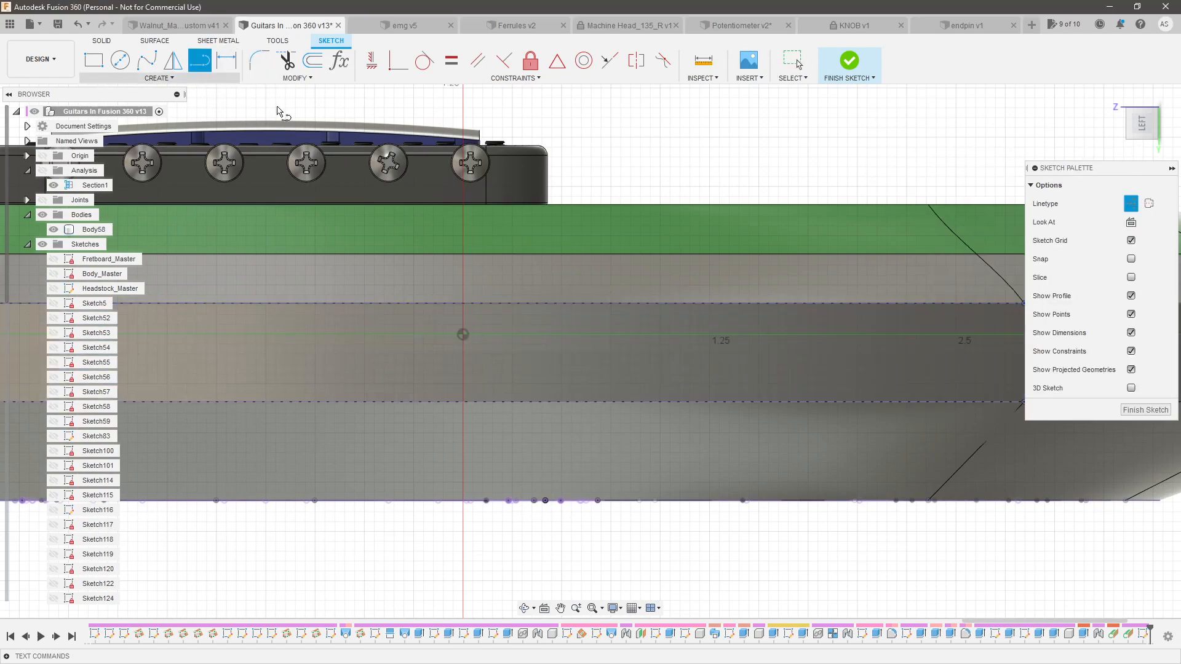
click(487, 303)
click(486, 401)
key(Escape)
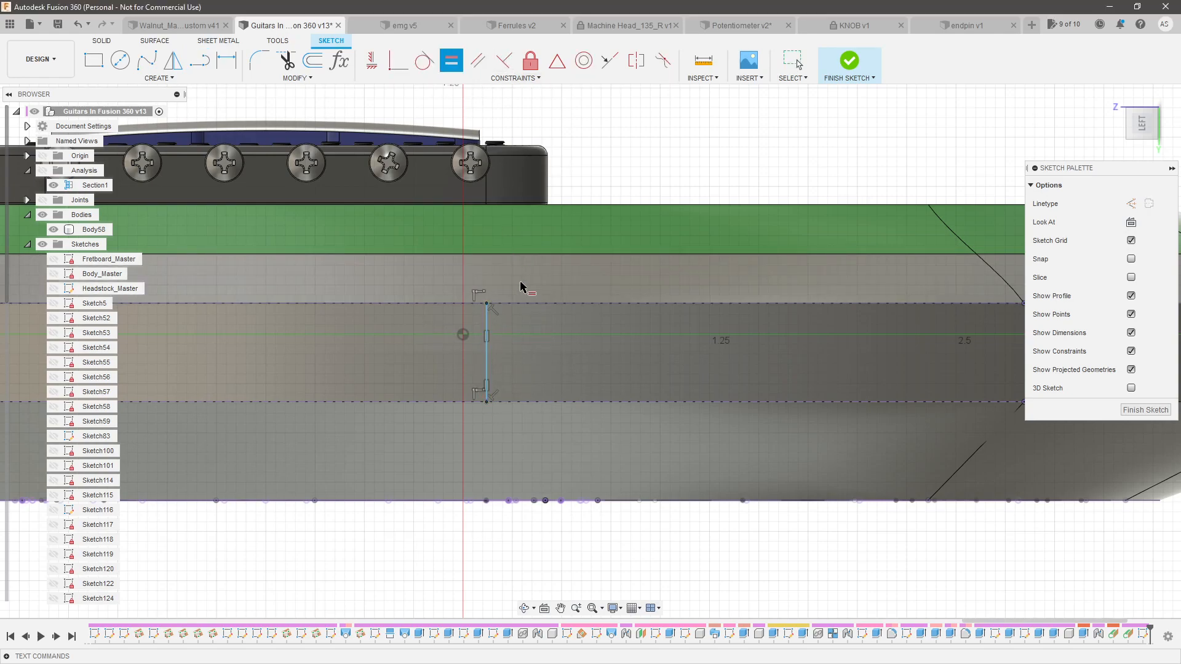
key(x)
key(Escape)
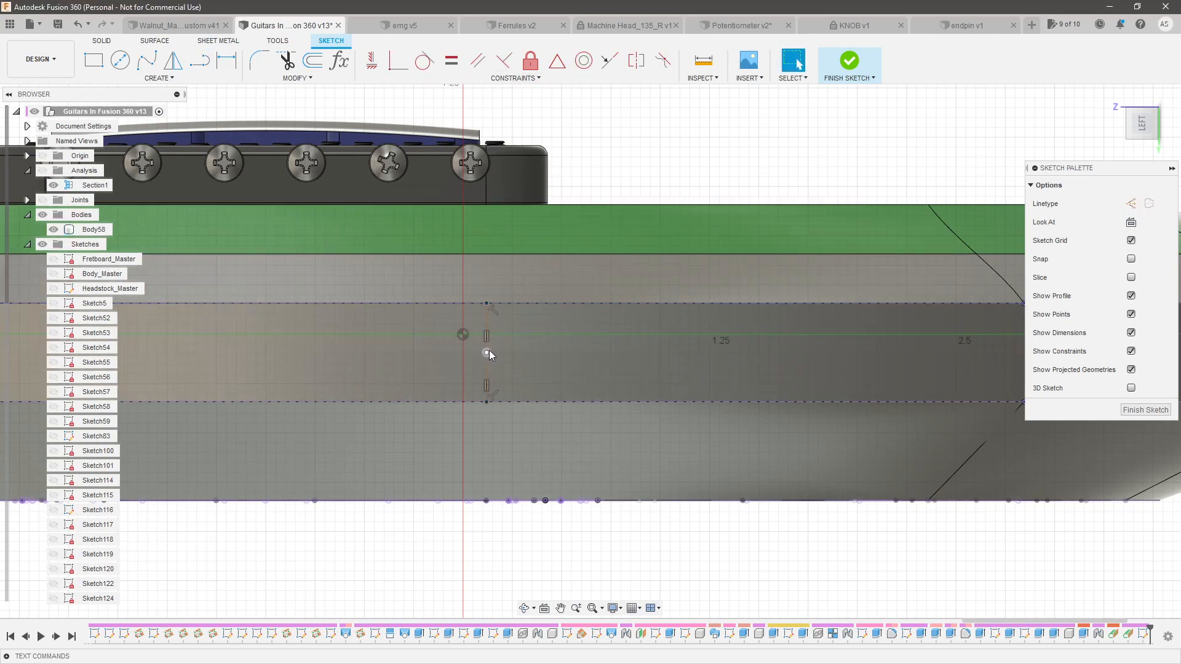
drag(479, 354, 463, 337)
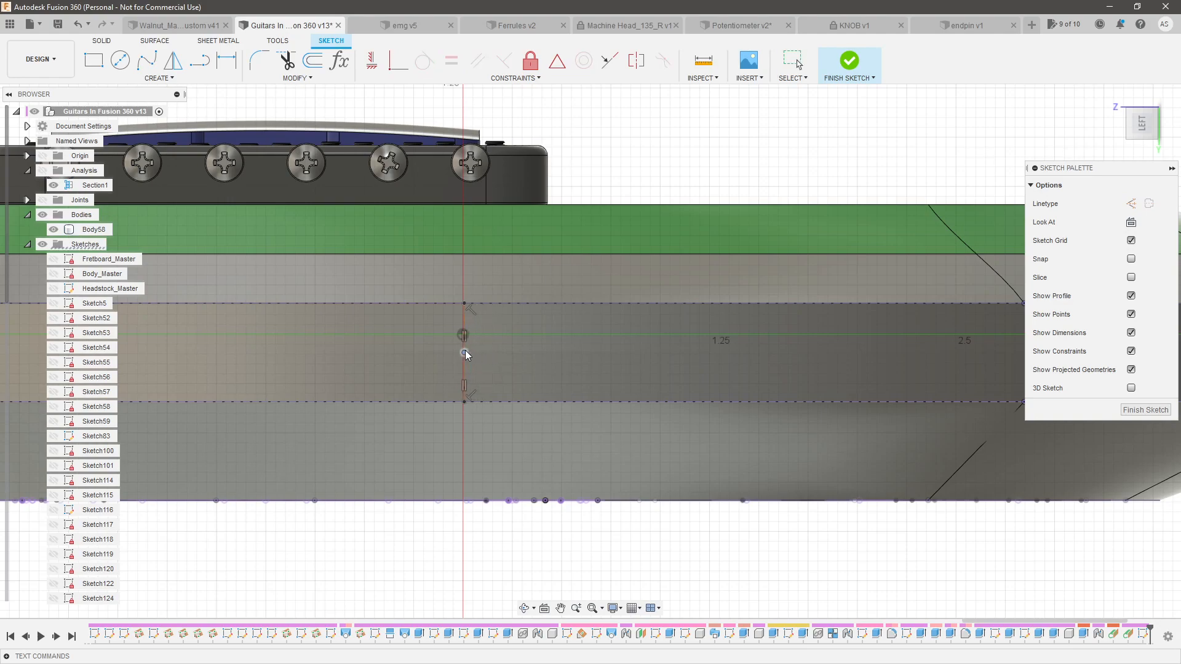
click(372, 60)
Draw a circle centred on the construction line's midpoint and dimension its diameter to 0.50 in
key(c)
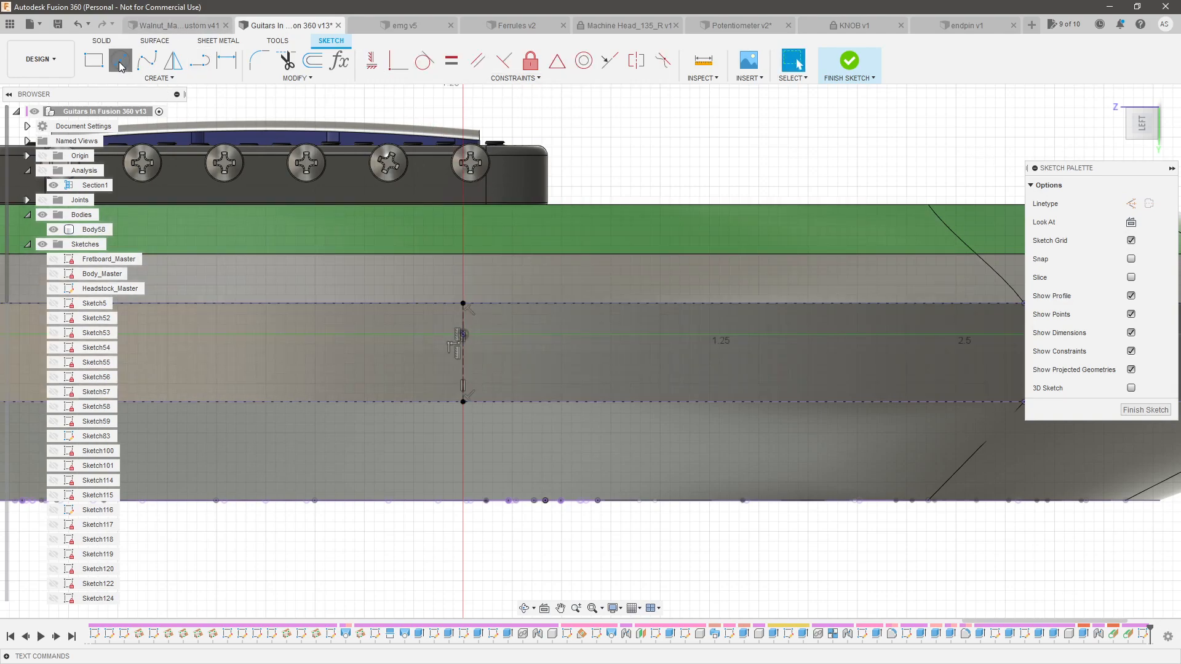
click(462, 352)
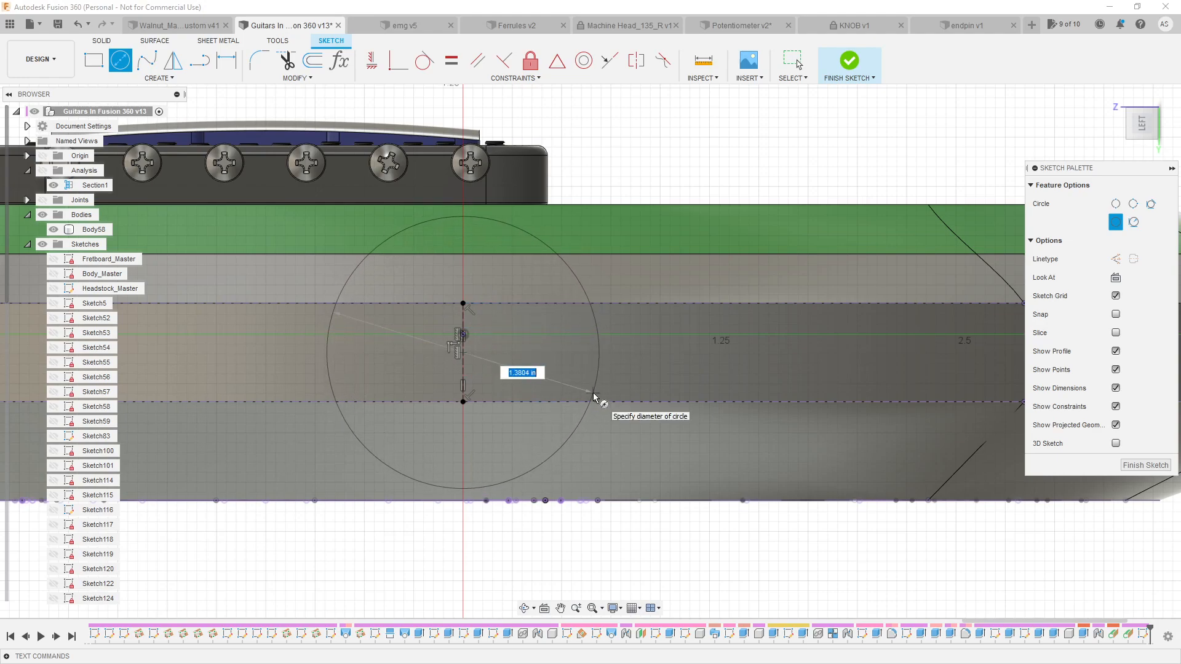
click(532, 327)
key(d)
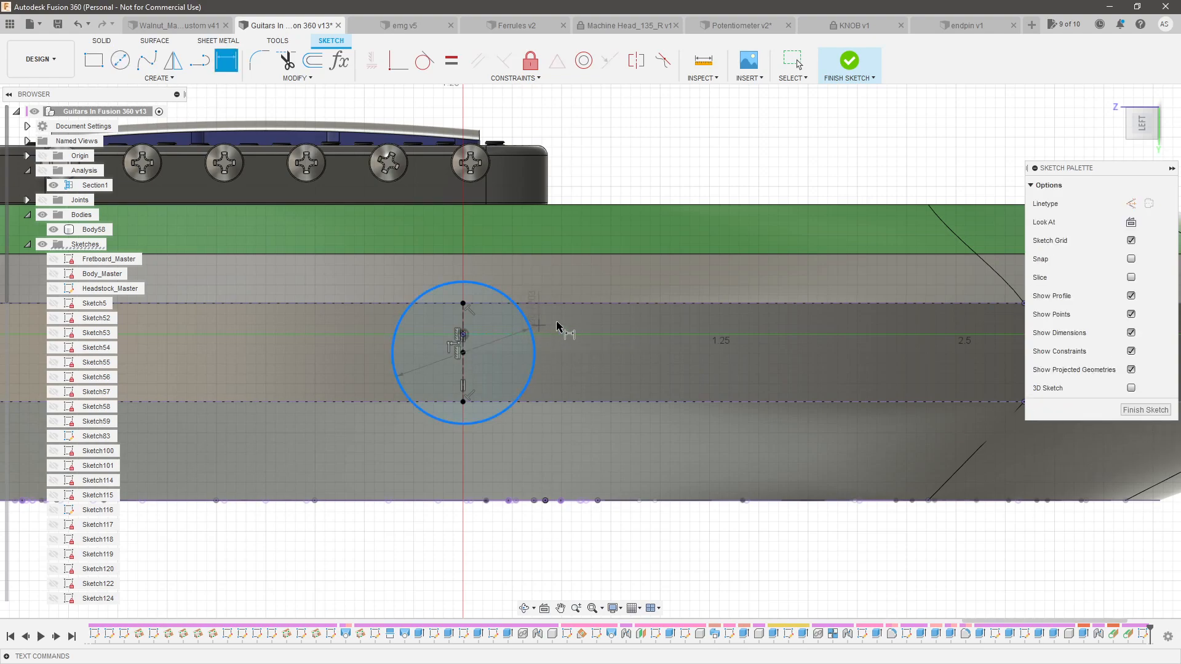
click(559, 325)
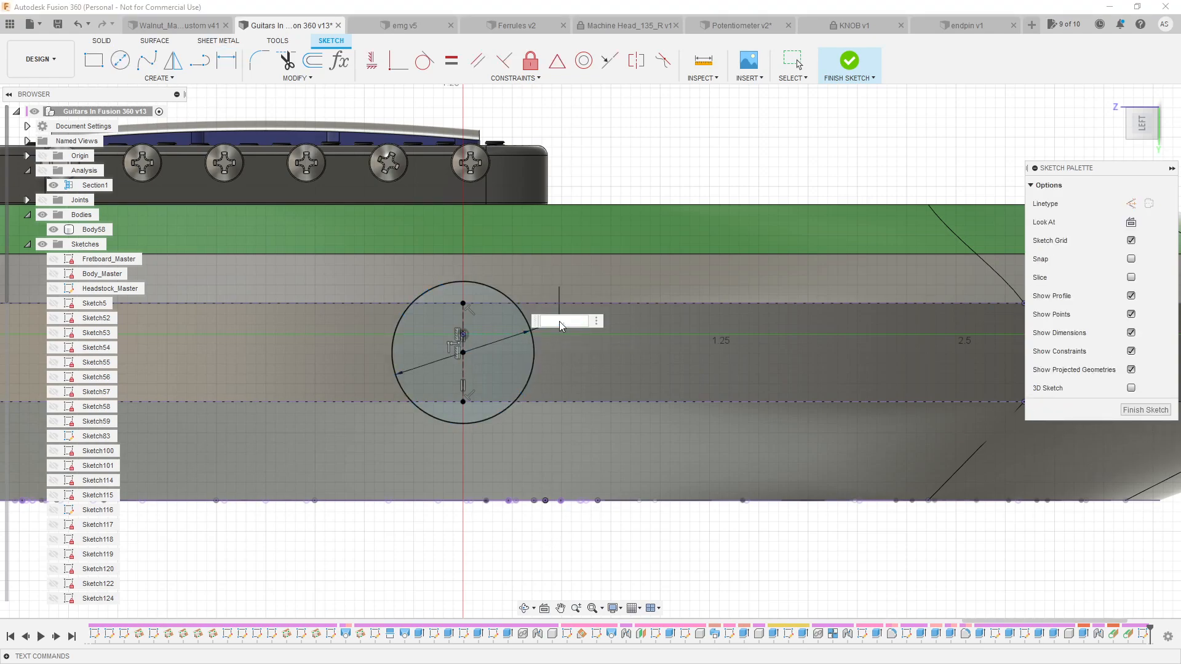
key(Return)
key(Escape)
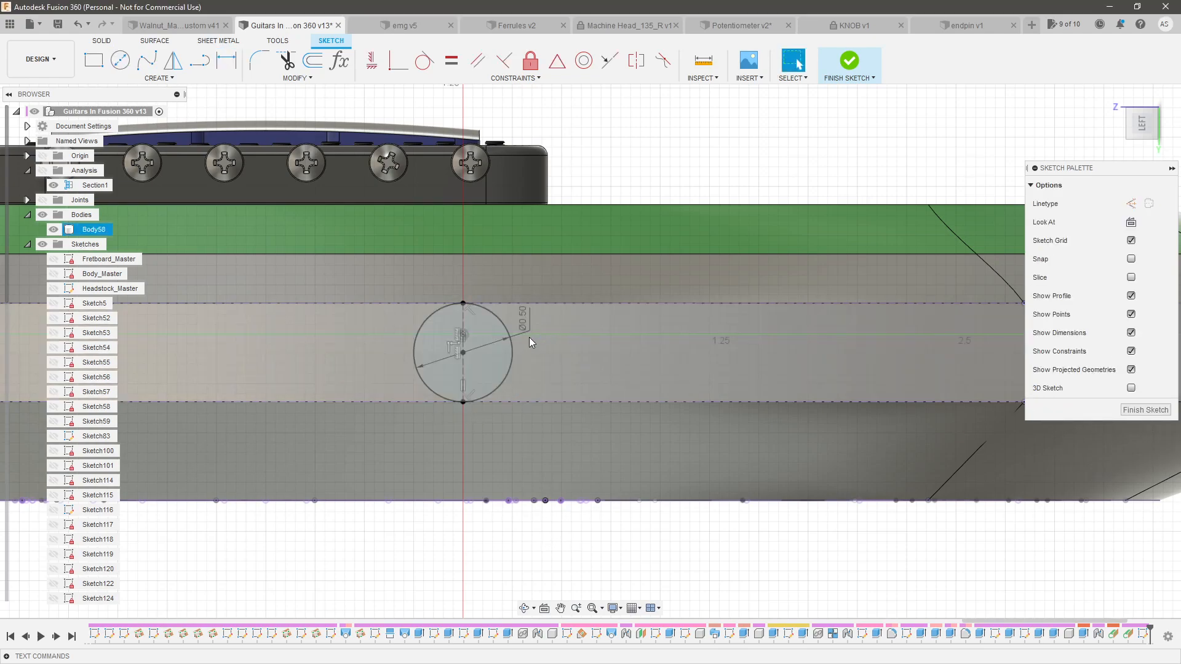
Start extruding the circle into the body as a cut about 2.16 in deep, and hide the Control_Panel component
click(501, 366)
scroll(530, 254, down, 3)
key(e)
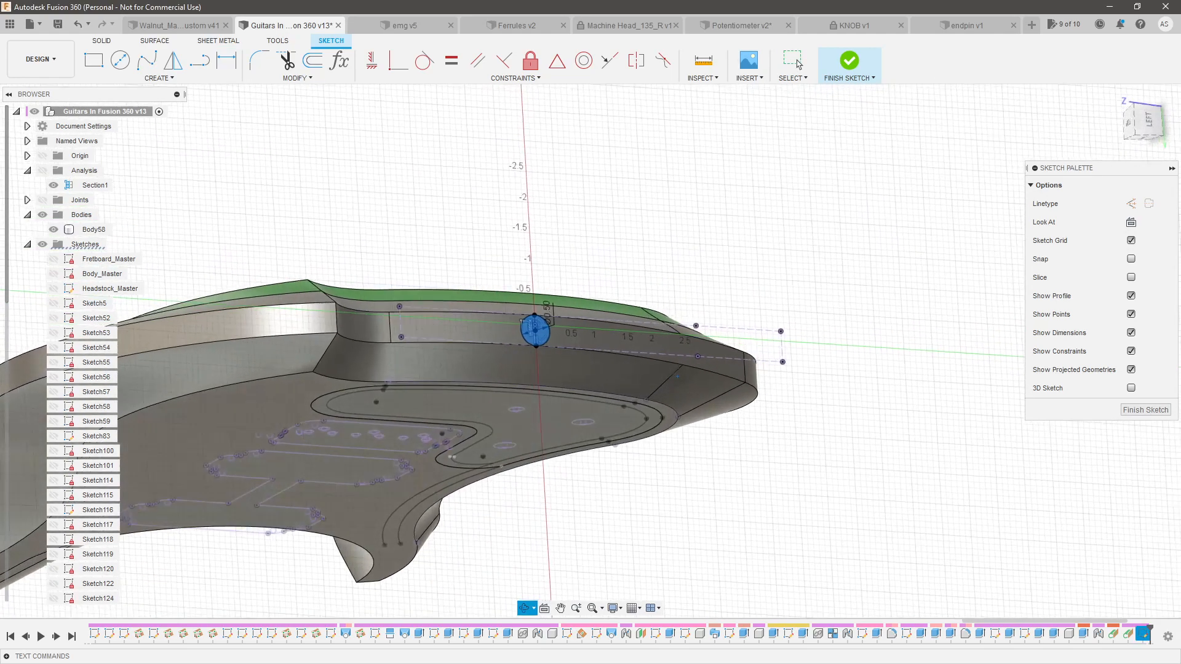
drag(548, 333, 458, 374)
shift+middle_drag(632, 352, 680, 271)
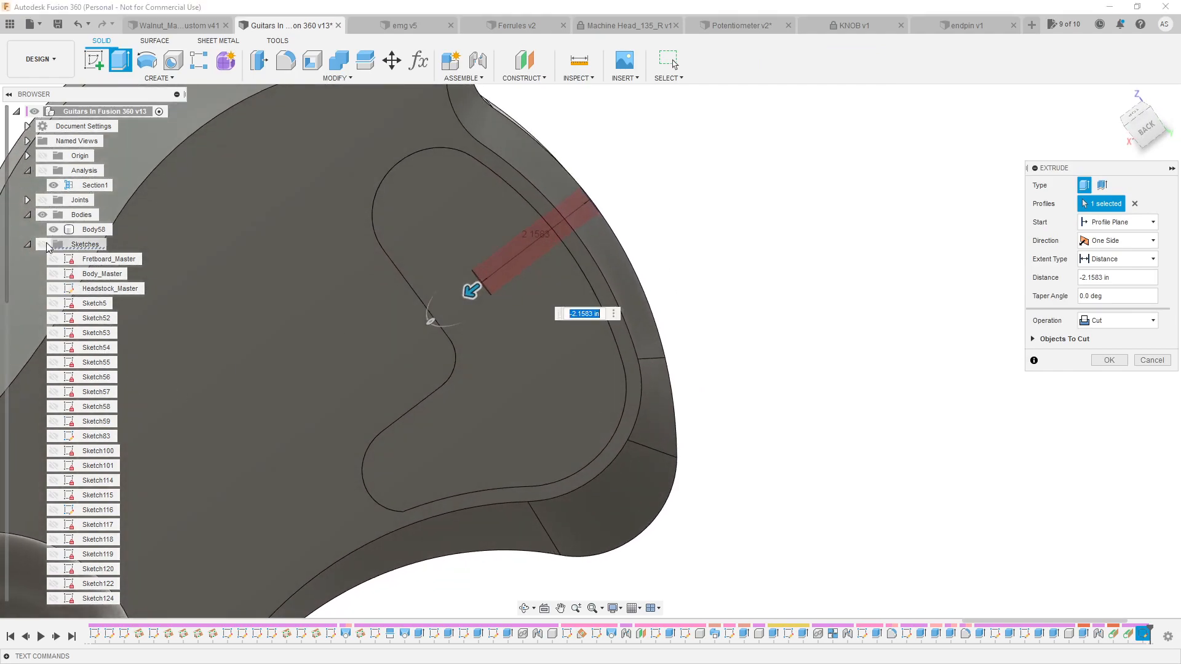
click(26, 246)
click(45, 348)
shift+middle_drag(603, 257, 666, 153)
Change the cut's extent to To Object, ending at the control cavity's side wall, and complete the extrusion
click(1116, 258)
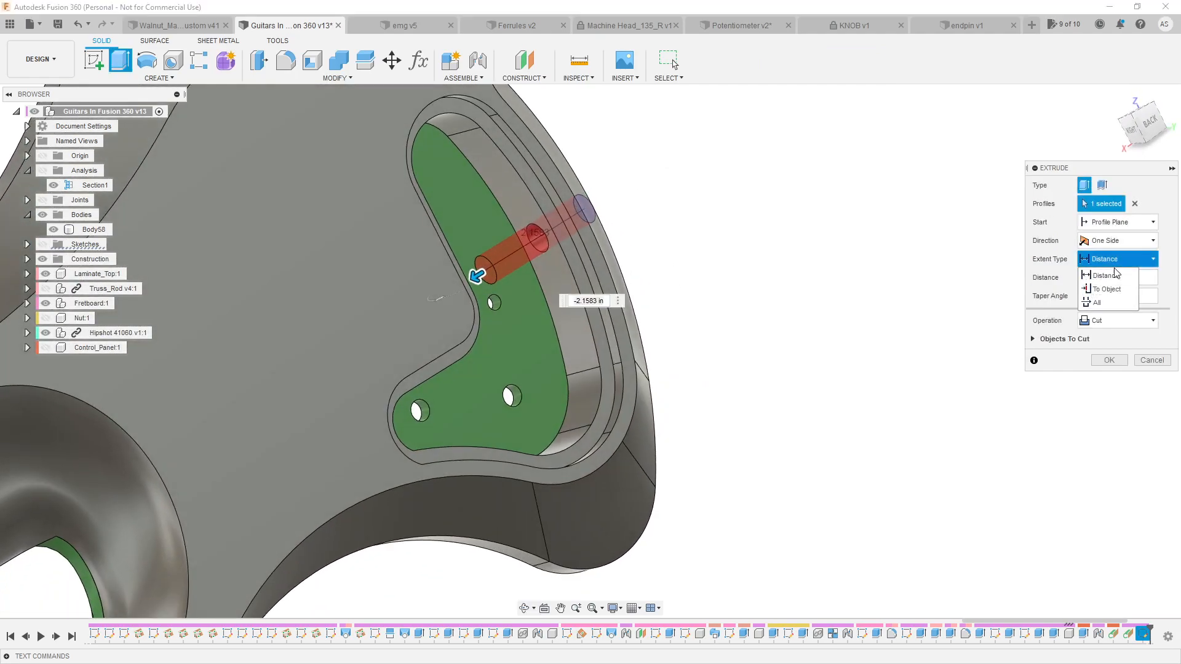
click(1107, 284)
scroll(558, 261, up, 3)
scroll(751, 227, down, 5)
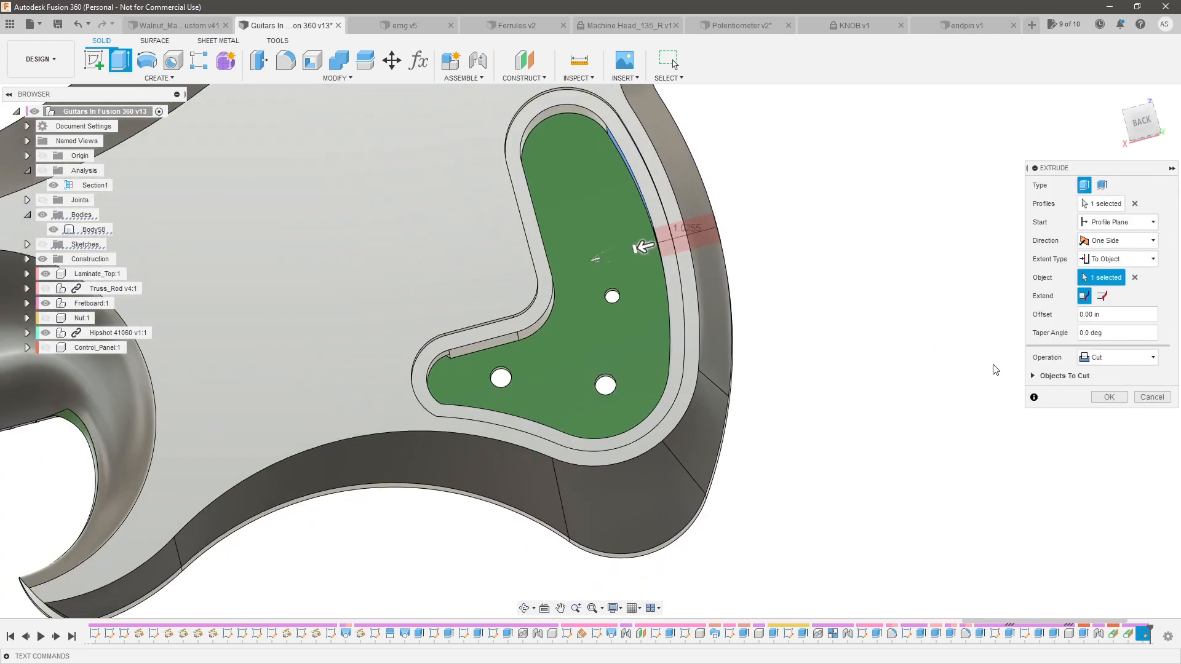
click(1117, 401)
Examine the guitar from the back and front, including the tail-end hole and the open control cavity
scroll(832, 351, down, 3)
shift+middle_drag(832, 350, 862, 361)
scroll(814, 275, down, 4)
scroll(818, 277, up, 4)
shift+middle_drag(831, 296, 858, 332)
scroll(870, 320, down, 3)
scroll(858, 332, up, 3)
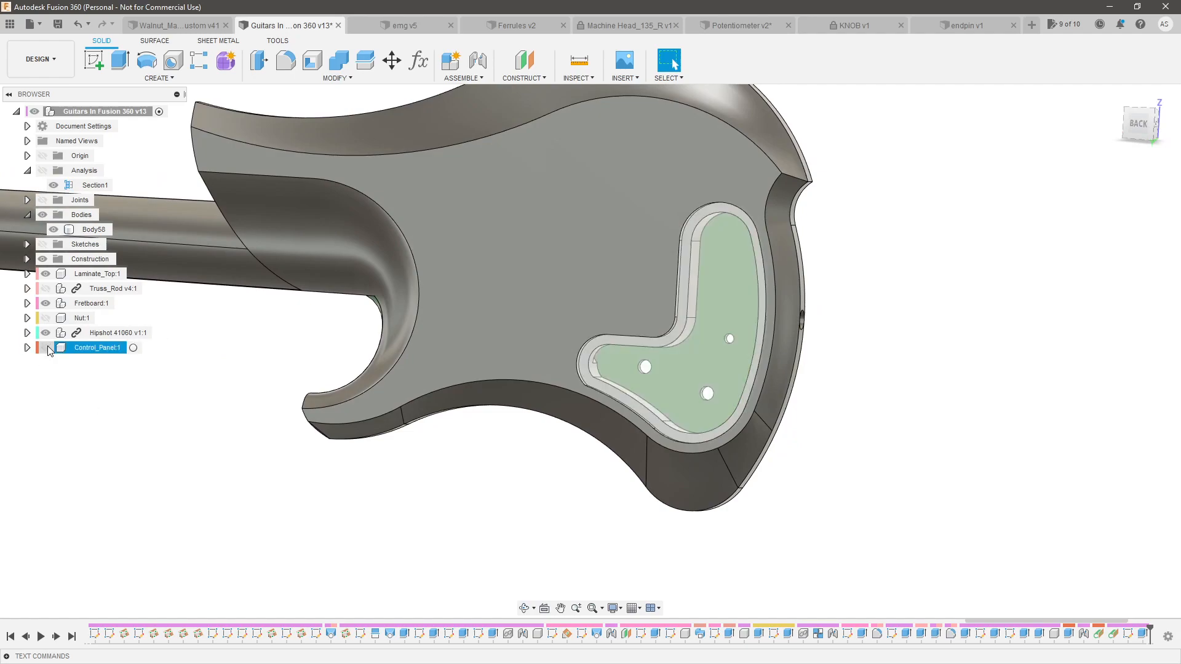
scroll(624, 415, down, 4)
shift+middle_drag(562, 460, 337, 445)
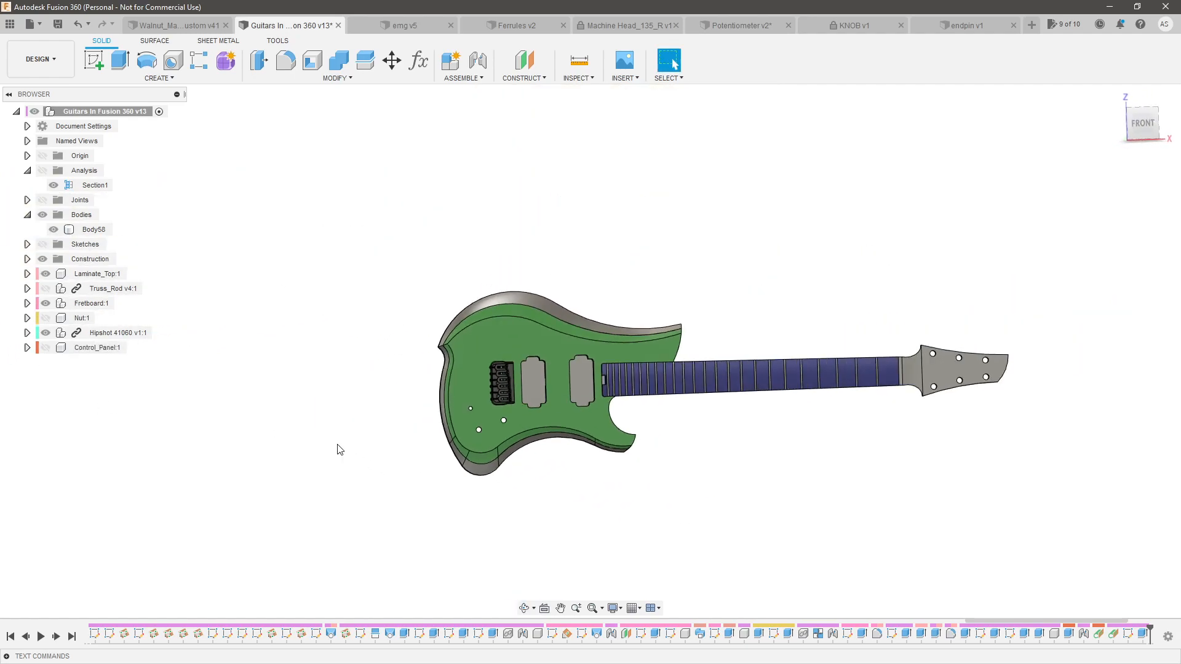
scroll(740, 414, up, 3)
shift+middle_drag(767, 447, 756, 434)
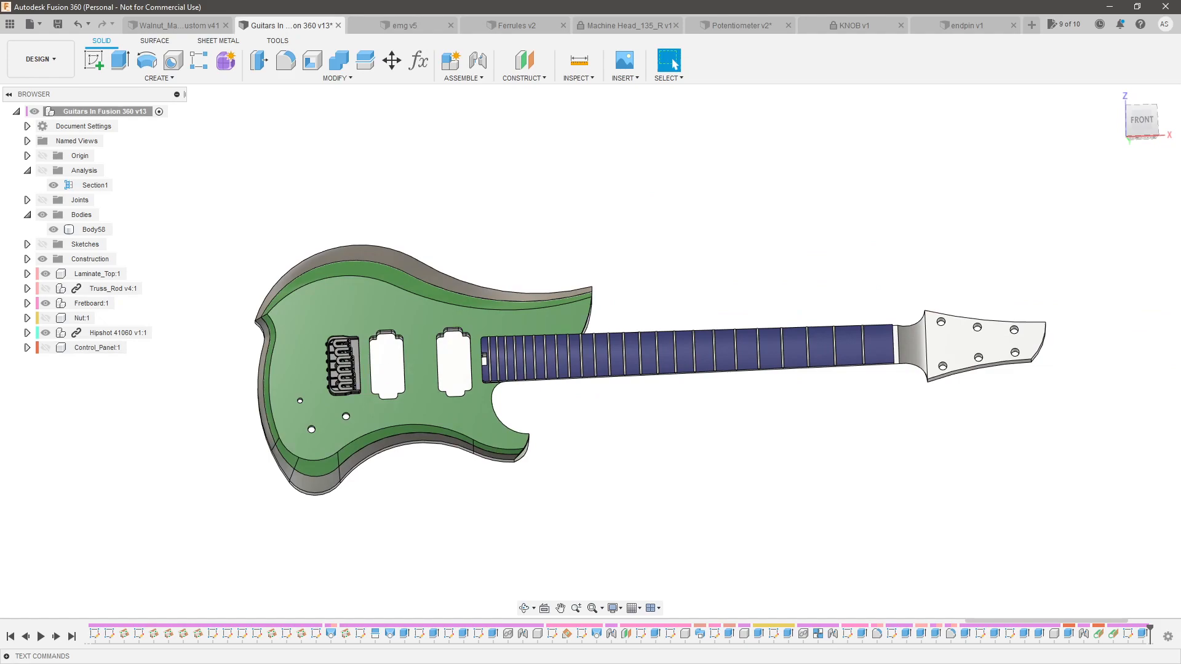
Insert the Potentiometer model from the AK-Guitar project into the guitar design
shift+middle_drag(301, 232, 498, 231)
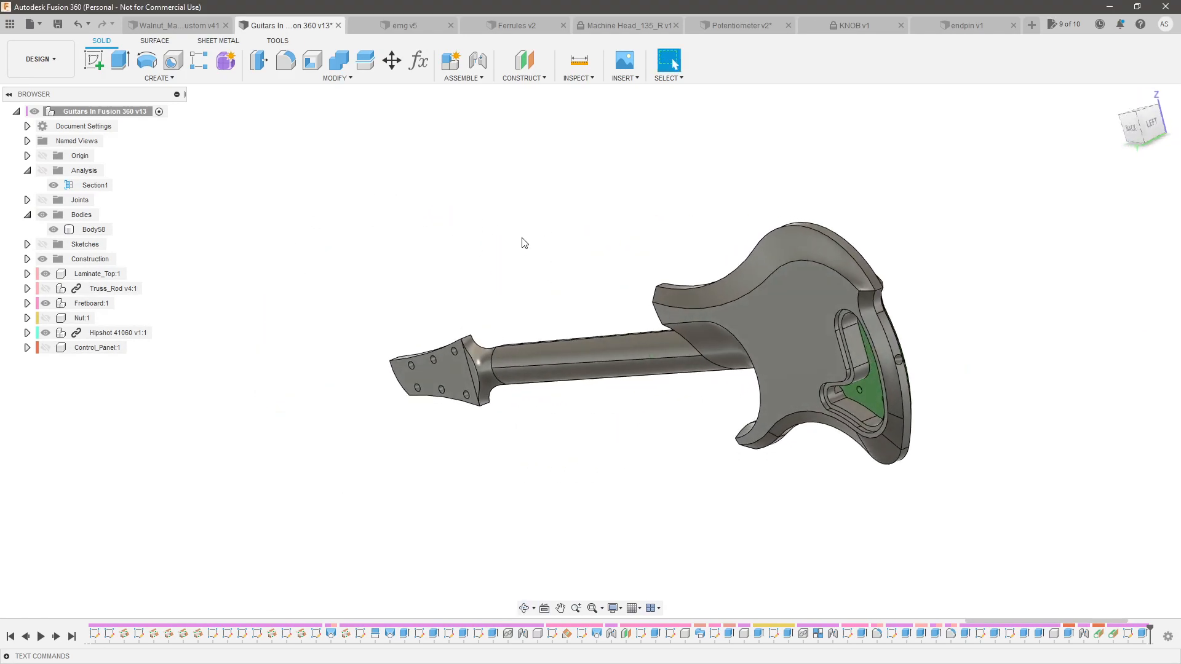
scroll(939, 387, up, 5)
scroll(712, 386, down, 2)
shift+middle_drag(904, 446, 714, 444)
scroll(806, 425, down, 2)
scroll(381, 476, up, 4)
shift+middle_drag(484, 493, 547, 382)
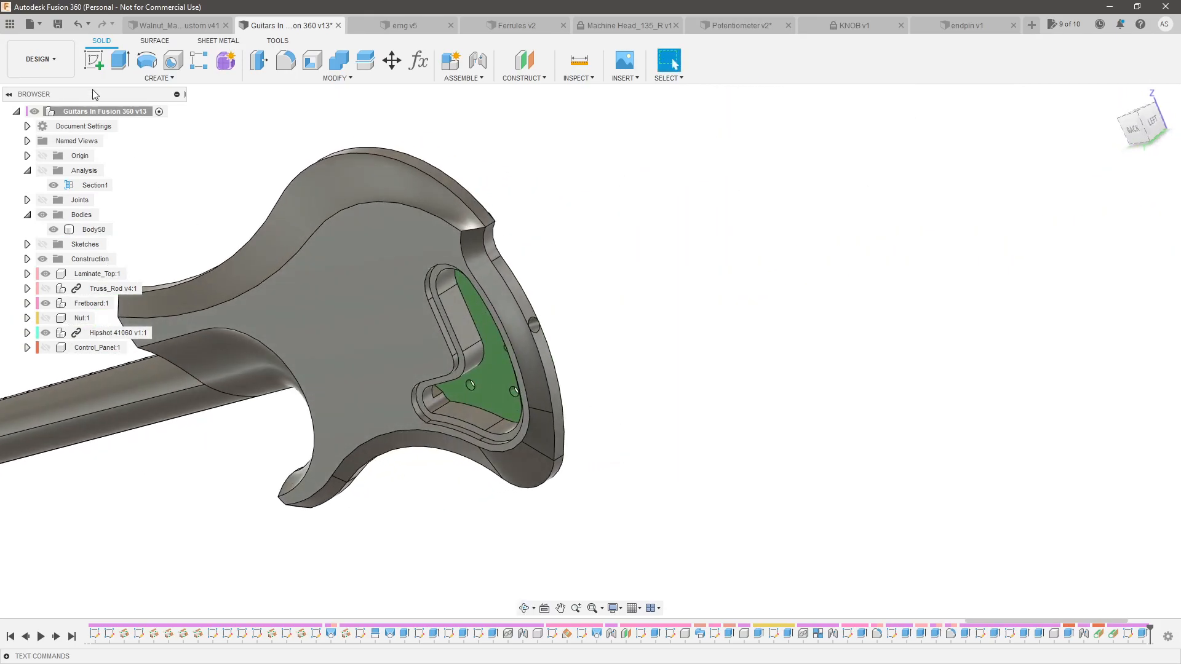
click(10, 24)
drag(186, 374, 635, 317)
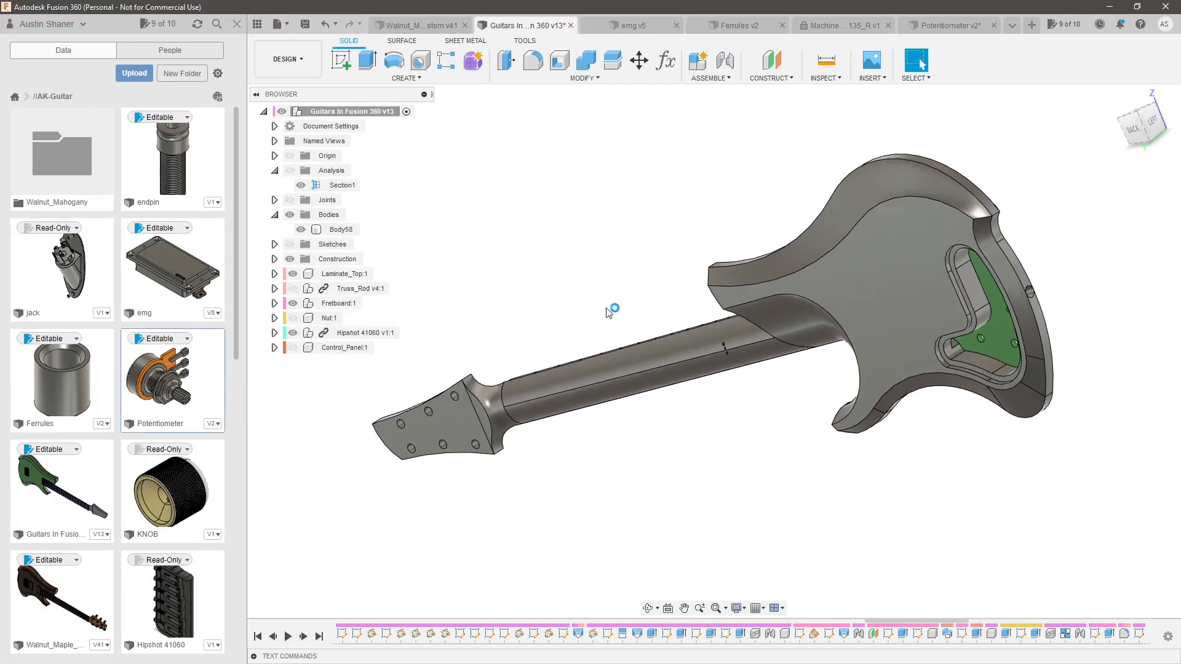
scroll(792, 373, up, 5)
shift+middle_drag(793, 373, 895, 416)
key(Return)
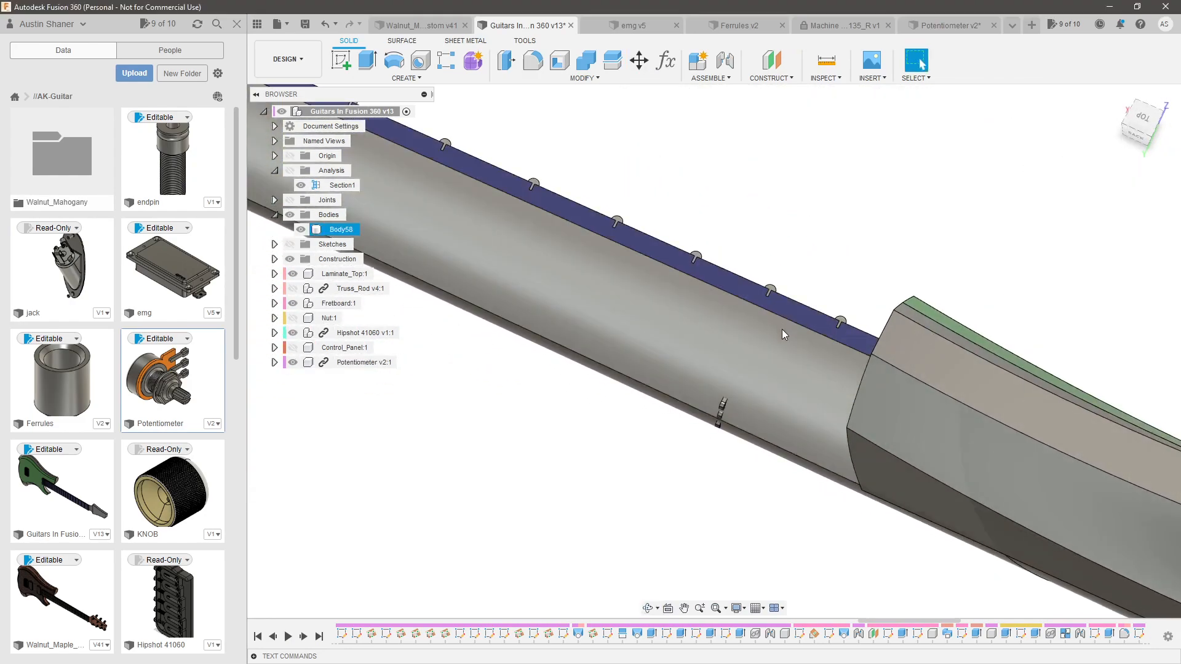
Pull the potentiometer clear of the neck and join it, flipped, to the laminate top's control hole nearest the bridge
shift+middle_drag(754, 399, 726, 441)
drag(803, 320, 992, 222)
scroll(969, 198, up, 10)
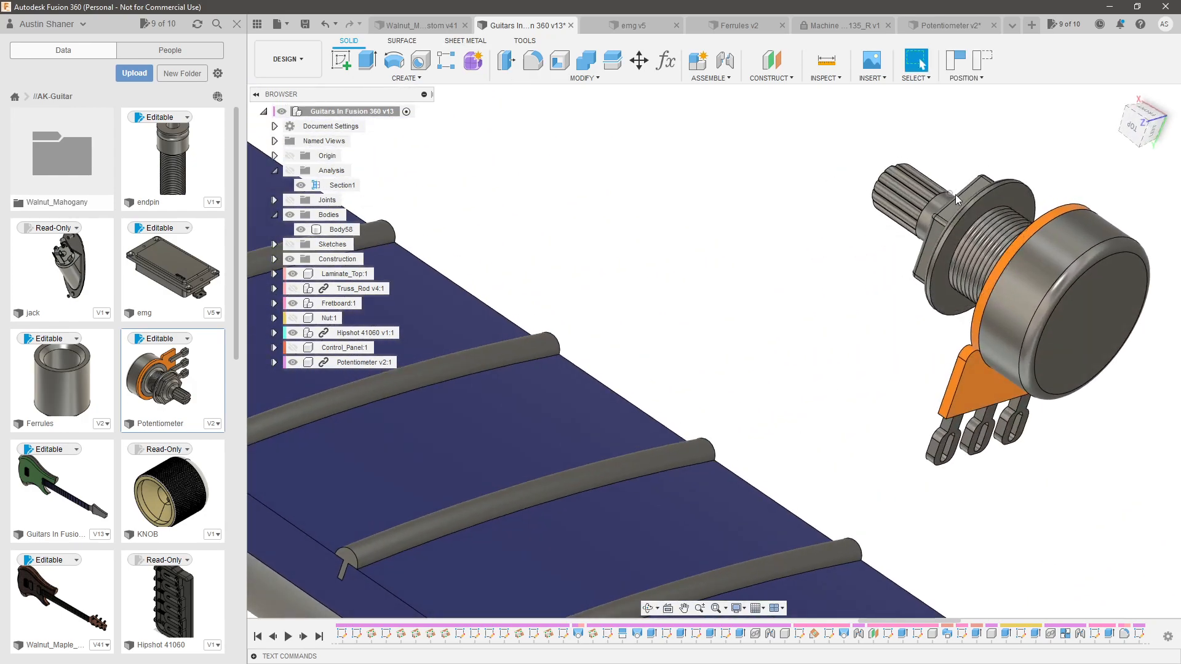
scroll(978, 216, down, 10)
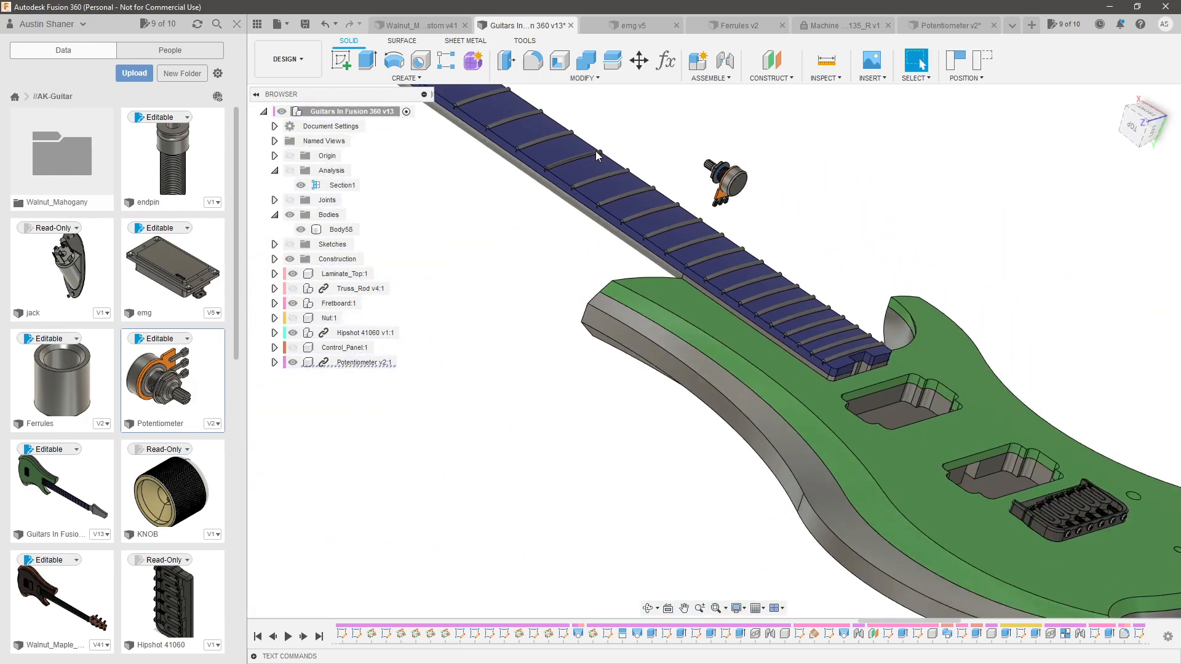
scroll(924, 346, up, 6)
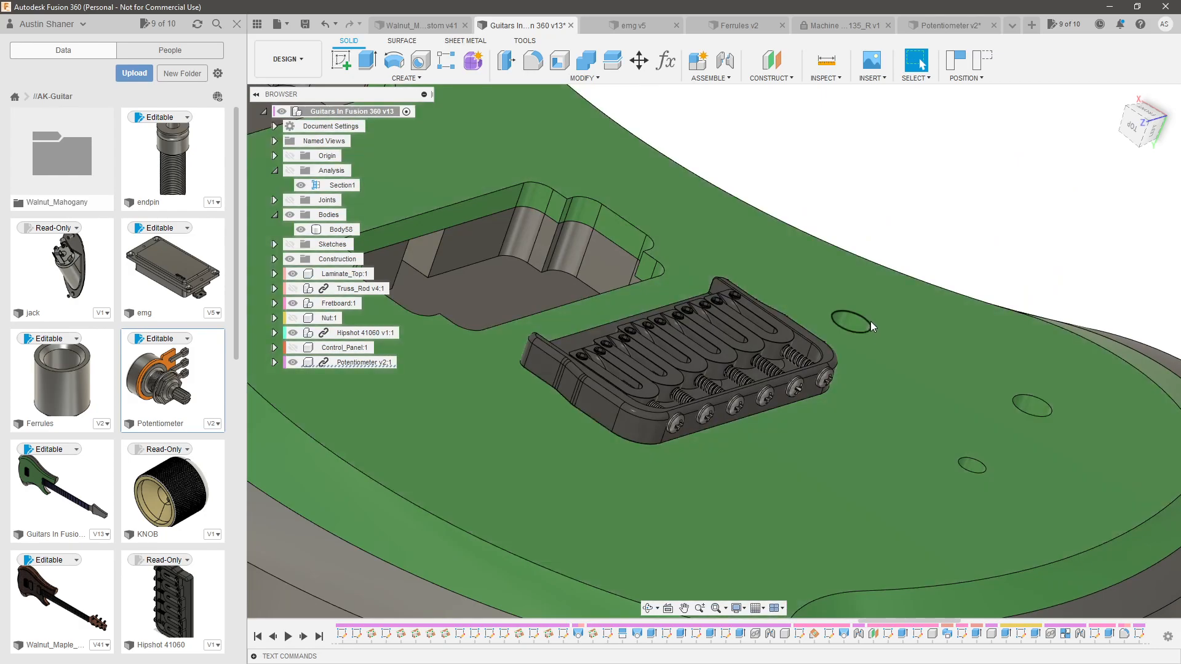
click(870, 321)
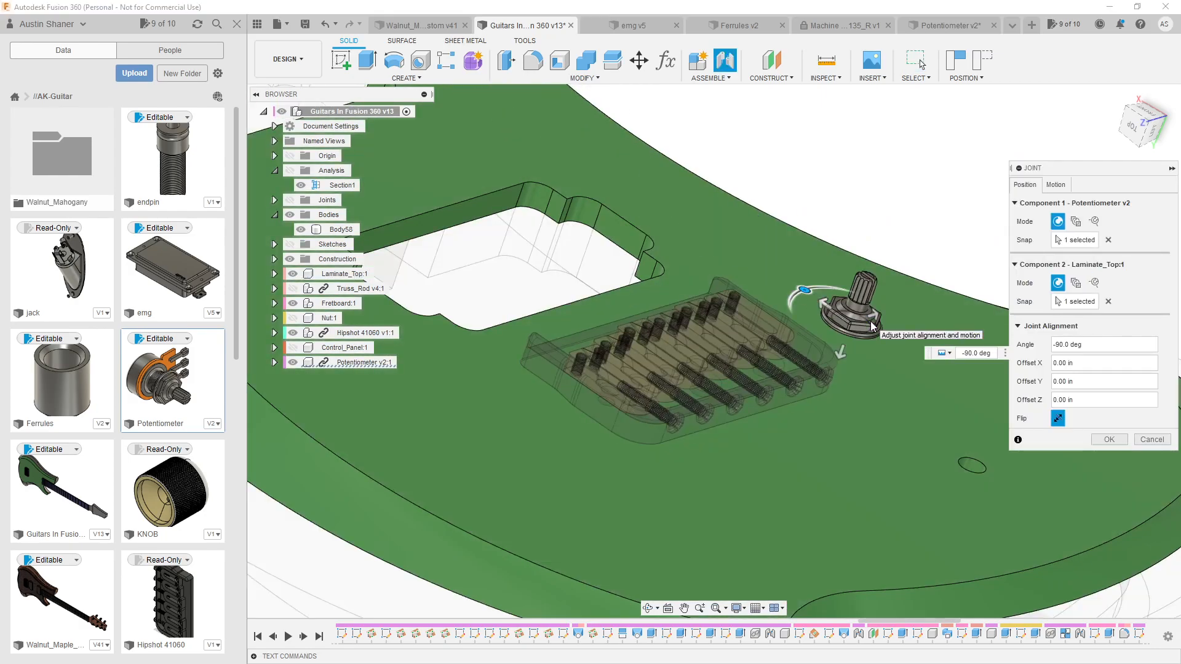
key(Return)
Set the first potentiometer's joint angle to -270 degrees so its lugs turn toward the middle of the control cavity
shift+middle_drag(872, 326, 811, 190)
mouse_move(887, 210)
shift+middle_down()
mouse_move(904, 191)
mouse_move(889, 214)
shift+middle_up()
scroll(800, 369, up, 4)
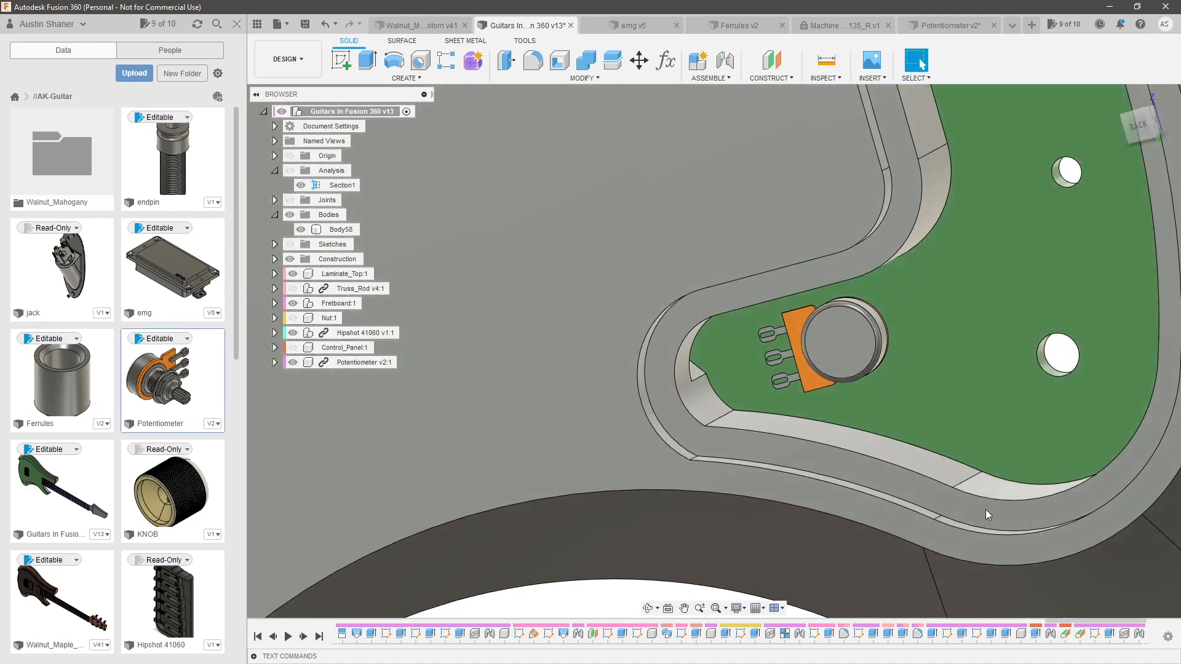
double_click(1108, 633)
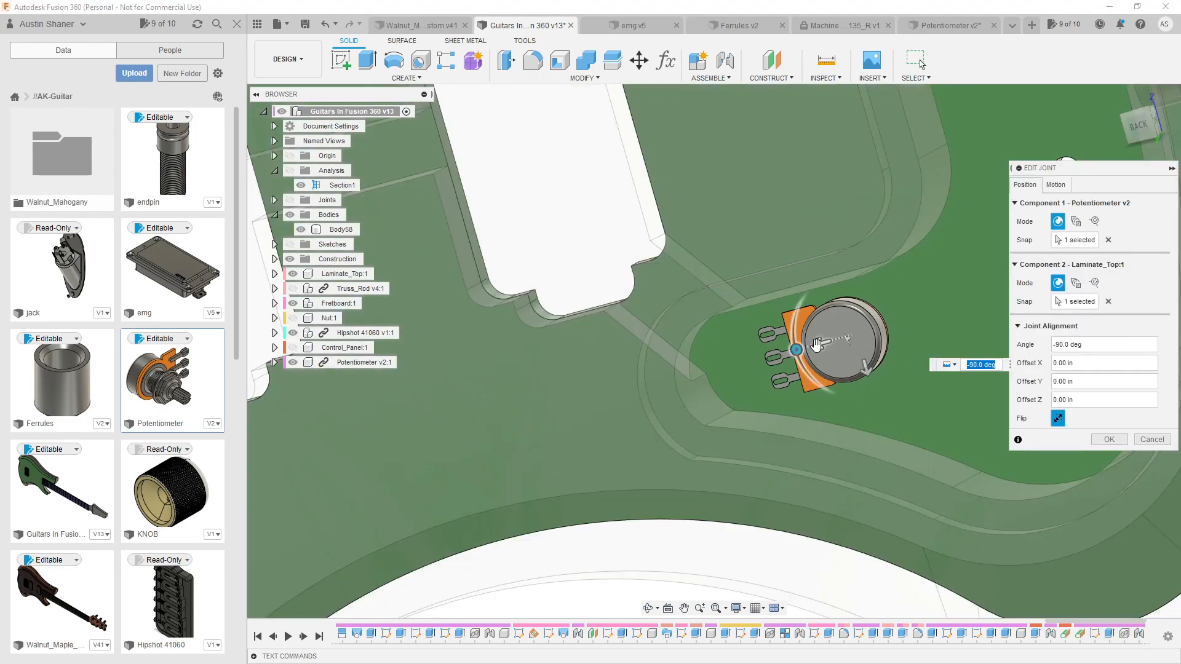
drag(816, 344, 931, 313)
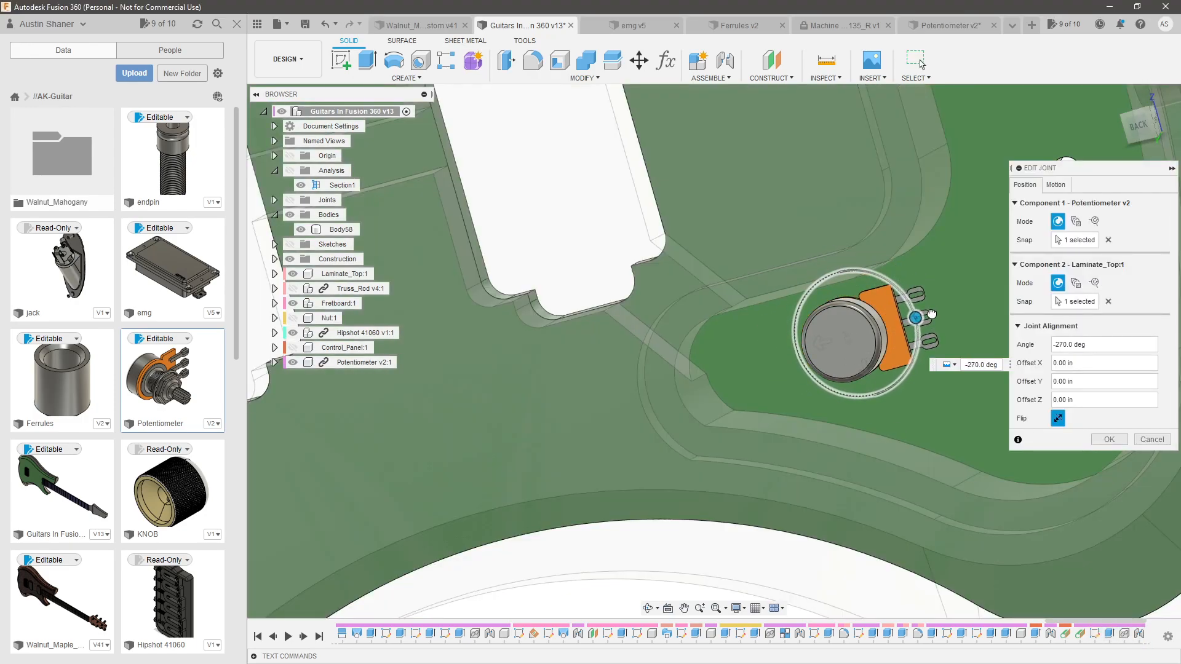
click(1109, 439)
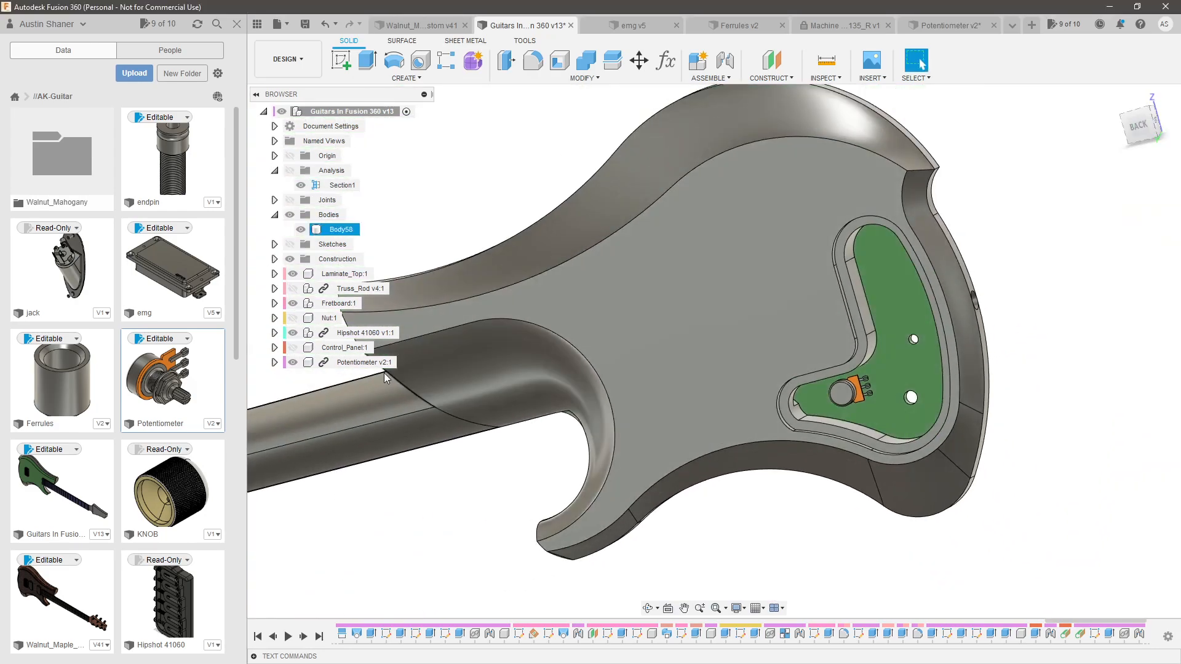
Copy and paste the potentiometer component, moving the copy about 4.19 in along Y, past the tail end of the body
click(364, 362)
key(ctrl+c)
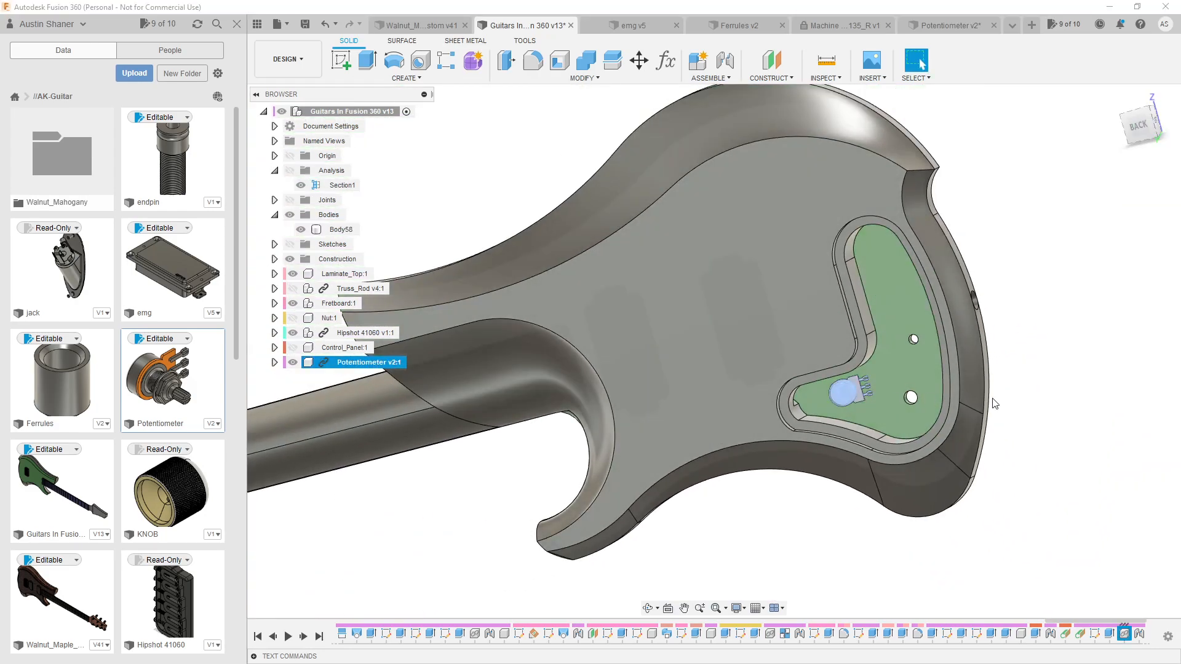
key(ctrl+v)
drag(863, 375, 1070, 385)
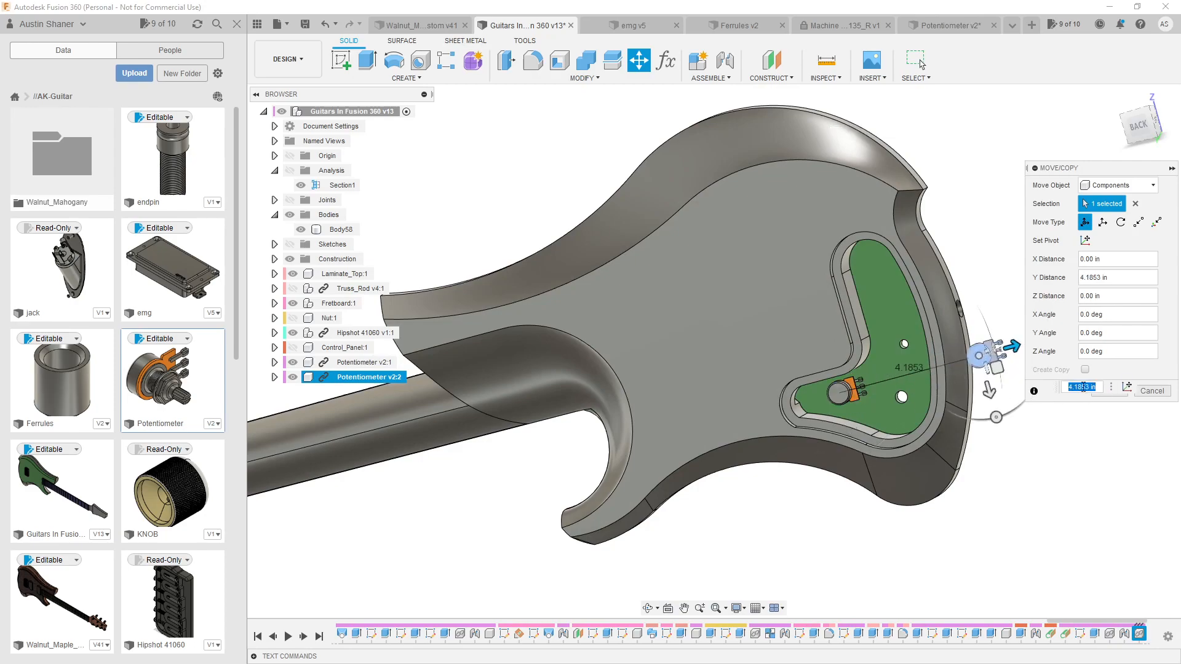
click(1124, 396)
Join the second potentiometer to the other large control hole in the laminate top
shift+middle_drag(985, 425, 994, 458)
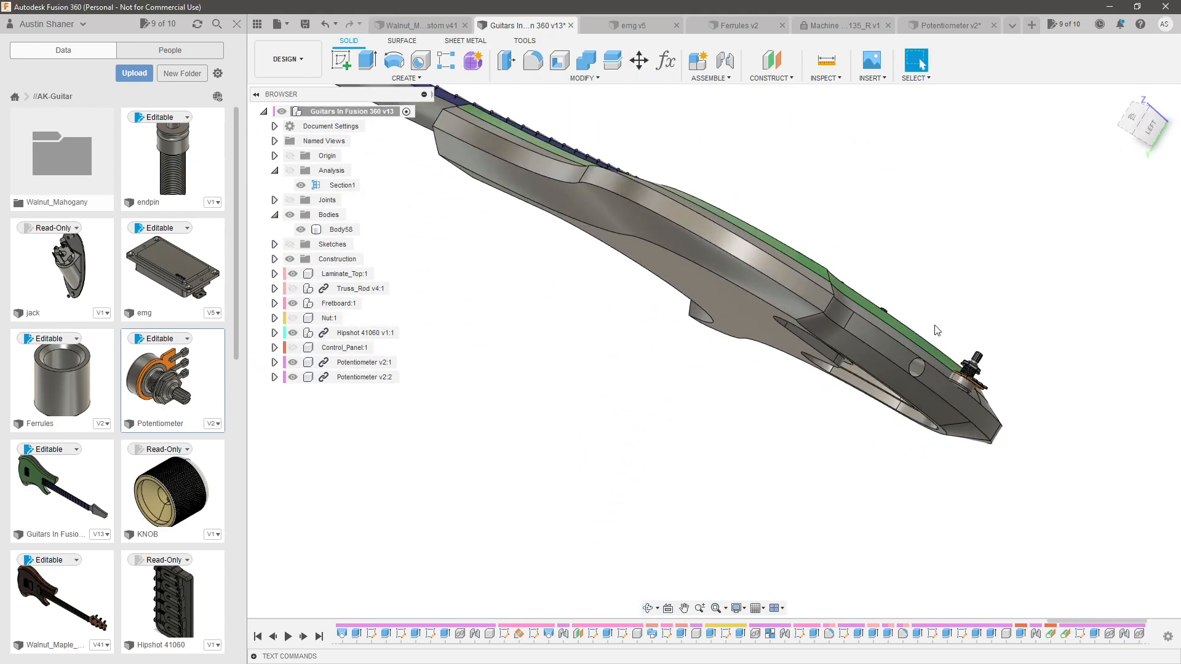
scroll(936, 327, up, 5)
scroll(1002, 399, up, 5)
scroll(988, 314, down, 6)
shift+middle_drag(923, 359, 999, 257)
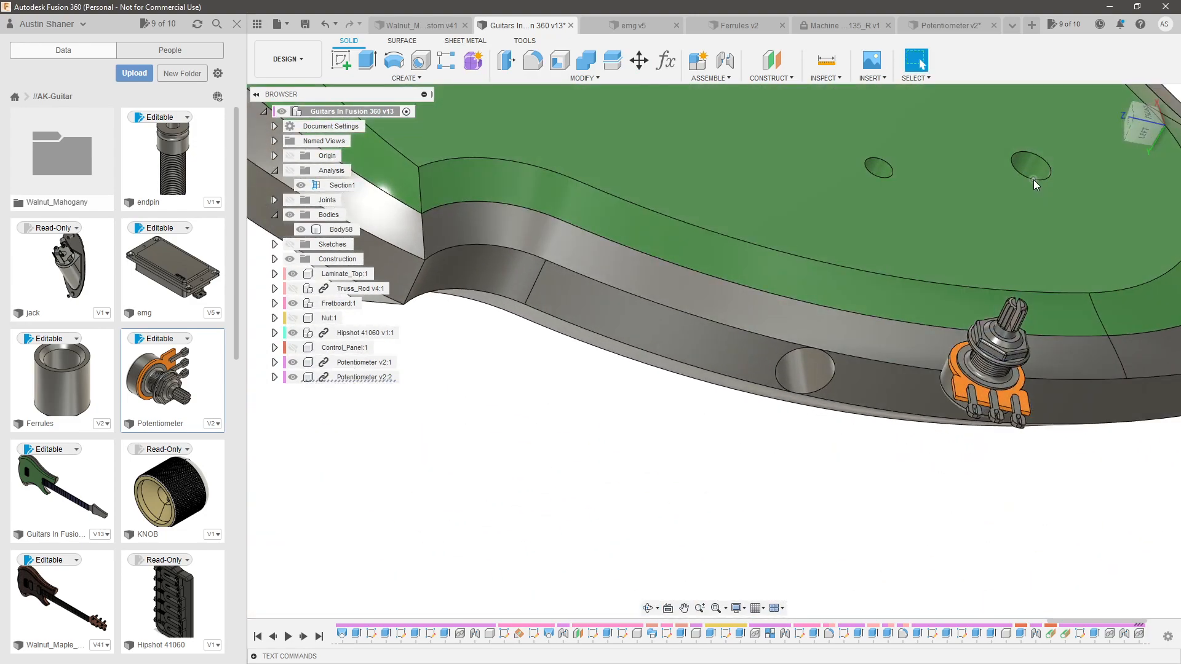
click(1033, 179)
ctrl+click(1019, 173)
key(j)
key(Return)
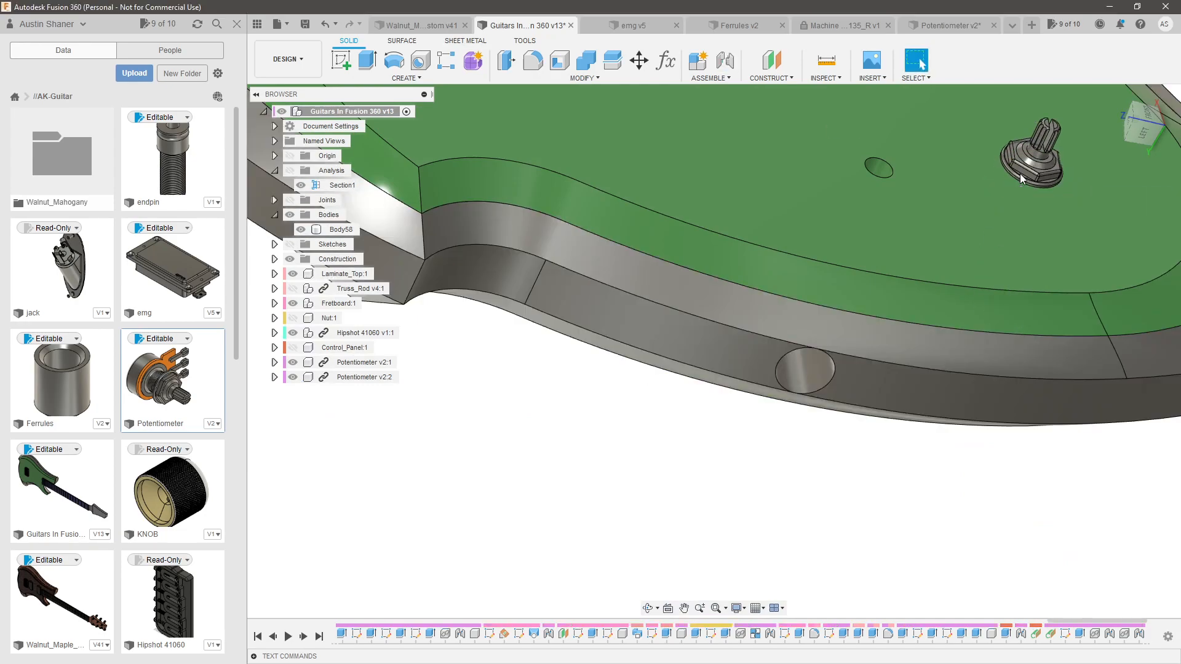
Set the second potentiometer's joint angle to 180 degrees inside the control cavity
scroll(954, 237, down, 3)
shift+middle_drag(944, 288, 1039, 193)
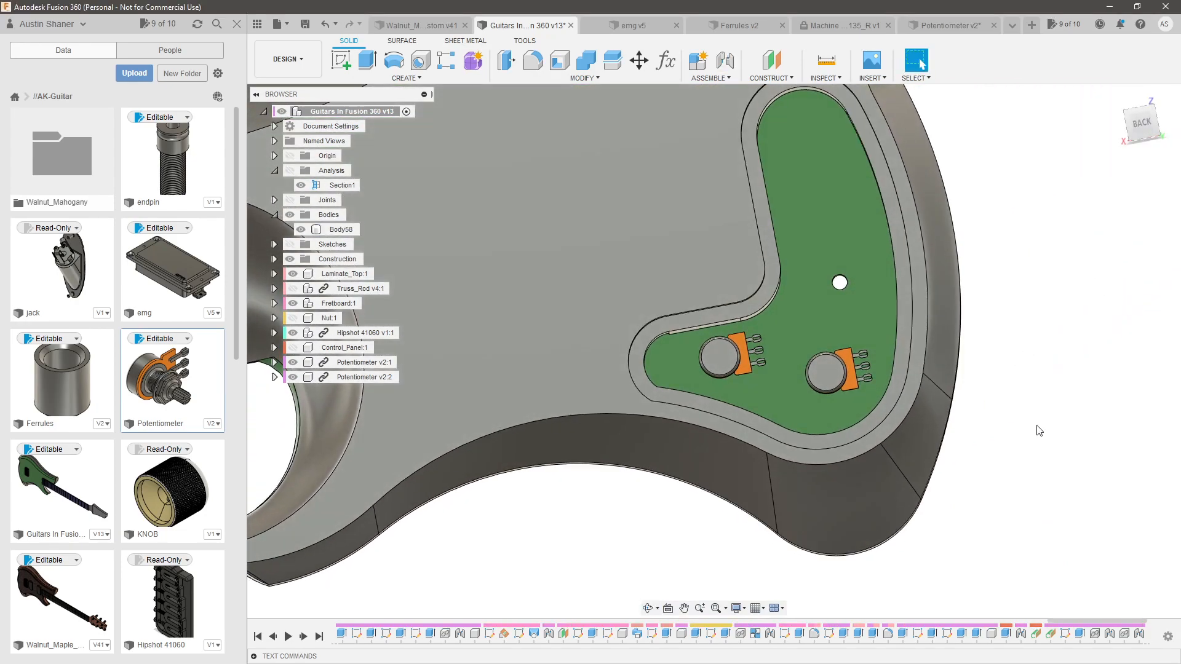
double_click(1139, 634)
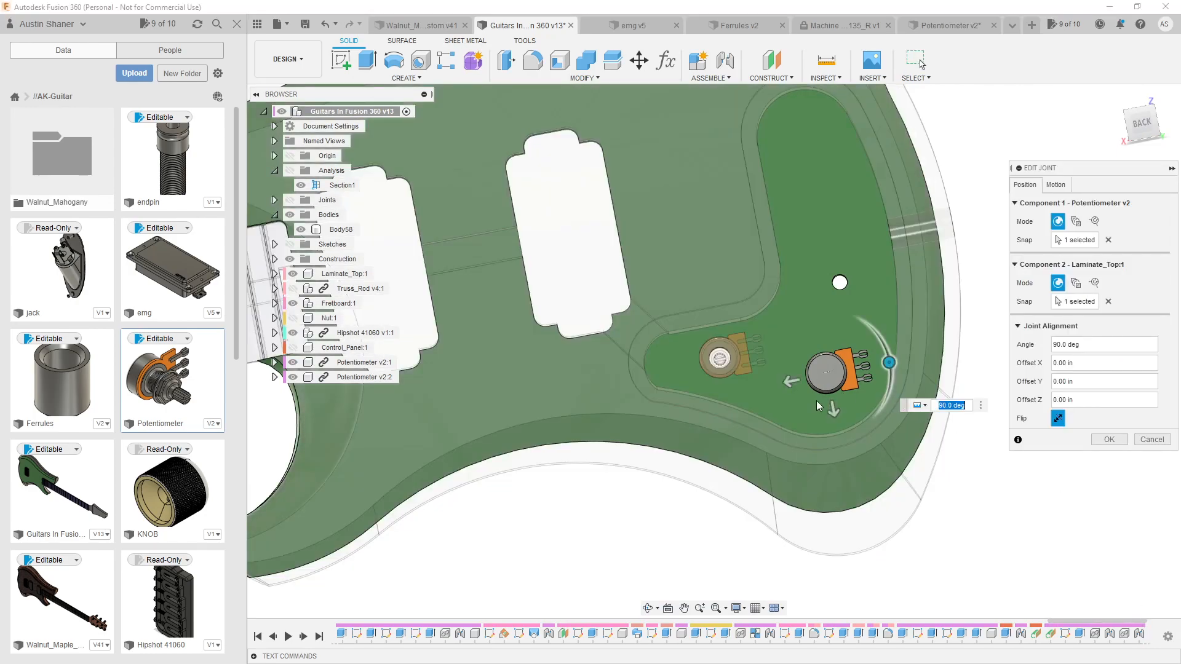
drag(889, 363, 837, 311)
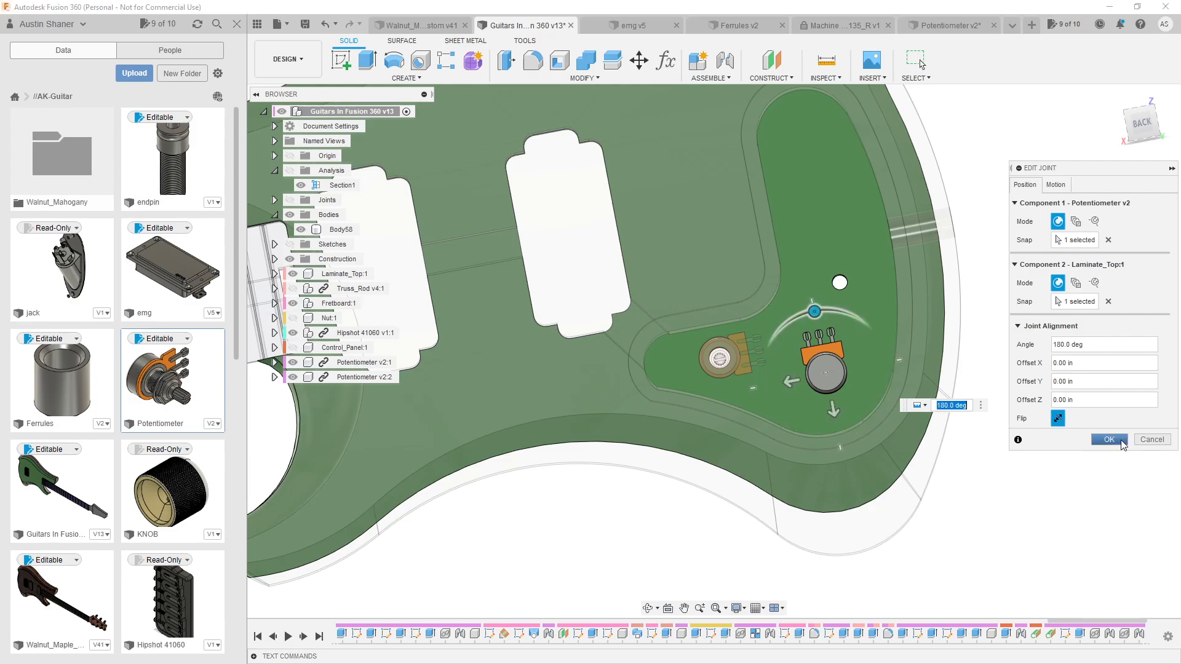
click(1109, 439)
Insert the KNOB model from the project and move it about -20.53 in along X, beside the guitar's tail end
shift+middle_drag(1020, 423, 1036, 415)
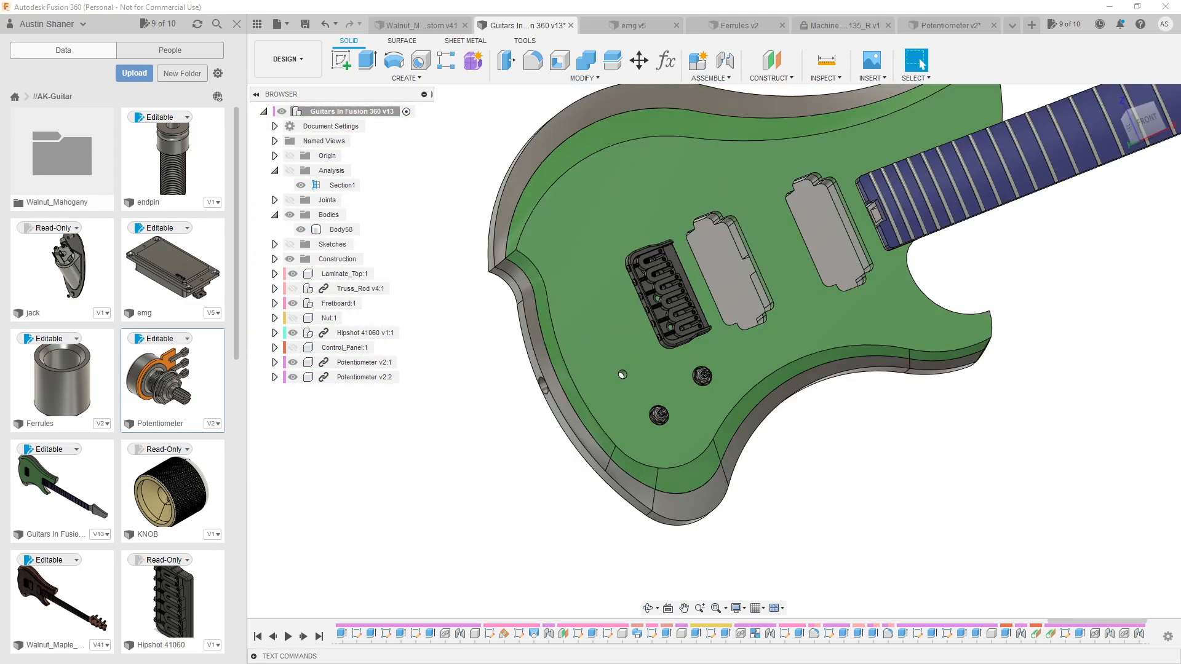
click(368, 459)
drag(178, 489, 480, 464)
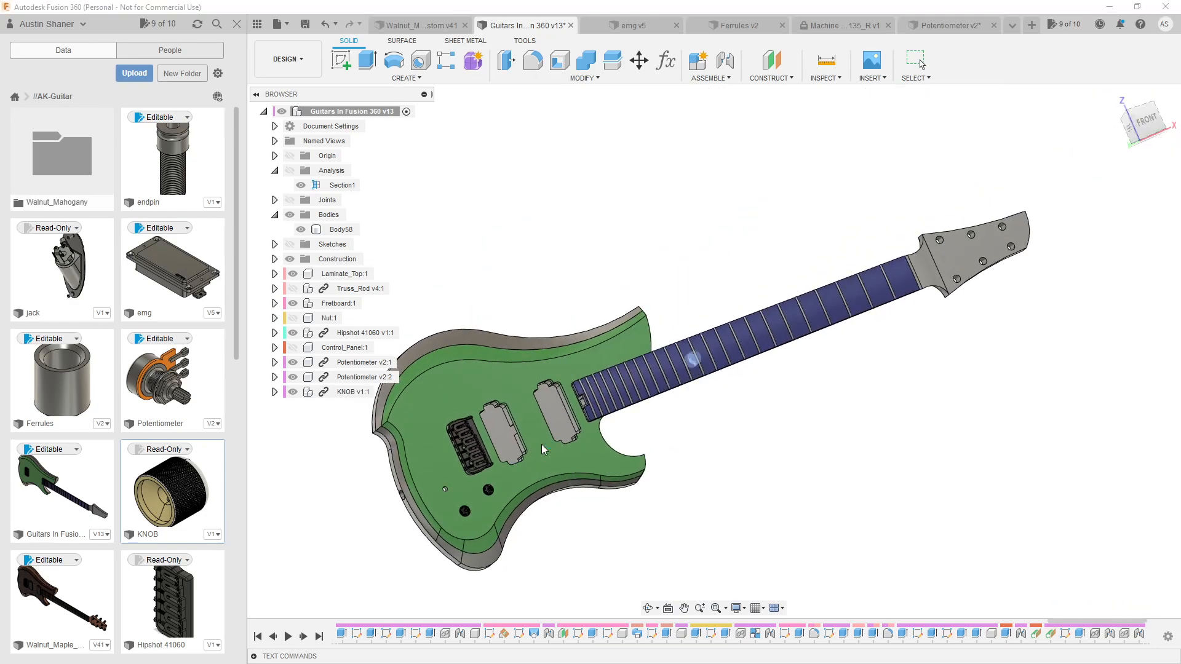
scroll(722, 356, up, 2)
click(708, 362)
drag(709, 363, 332, 505)
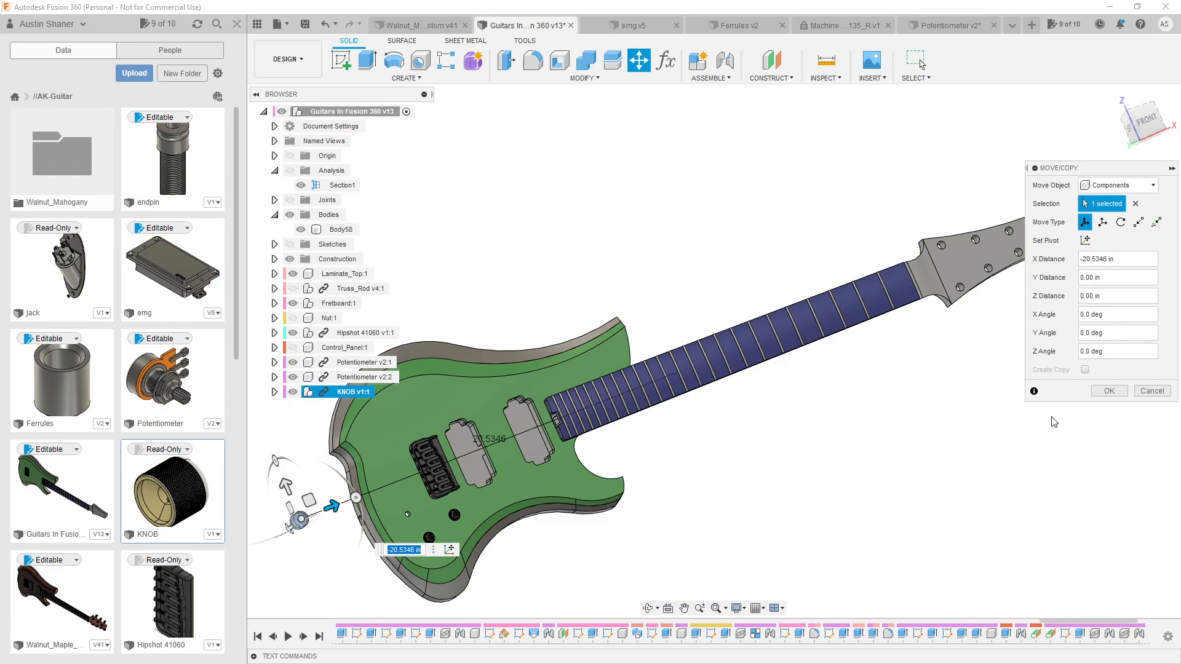
click(1108, 391)
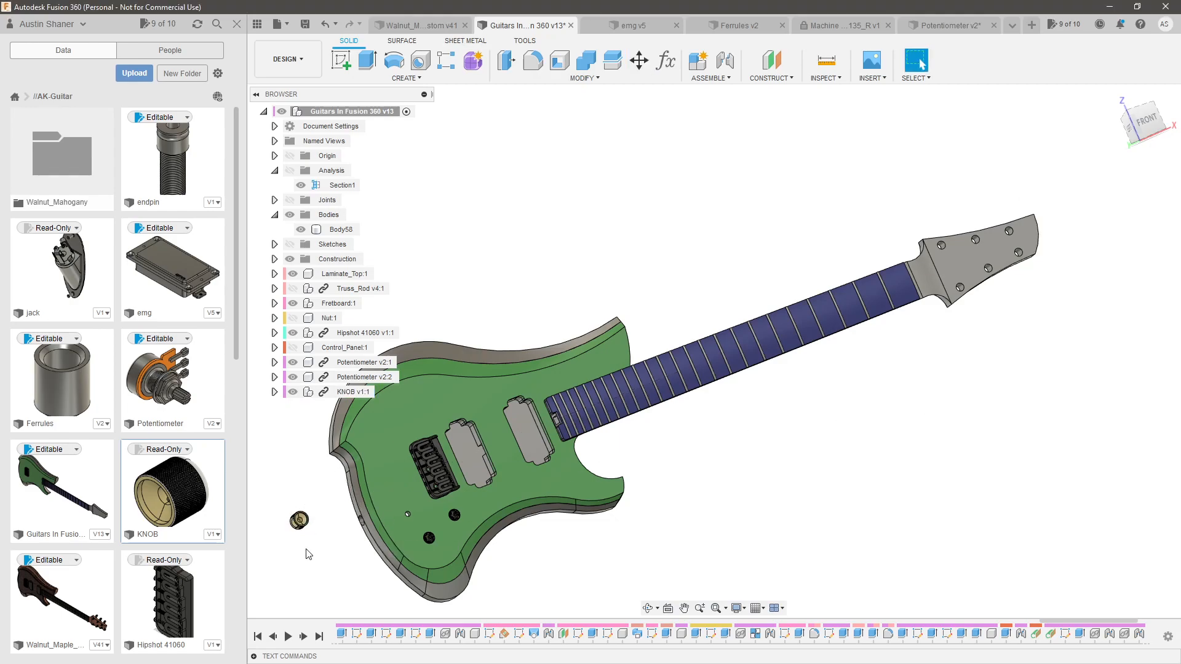
Start a joint between the knob's central bore and the circular edge at the base of the second potentiometer's shaft
scroll(306, 549, up, 8)
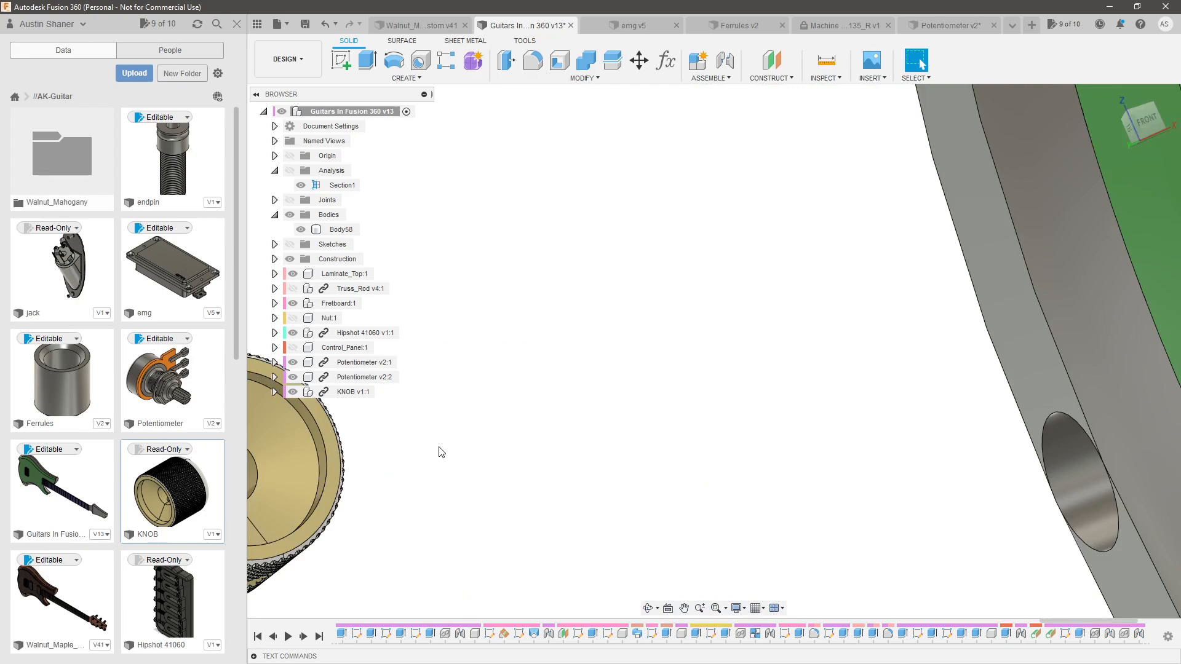
scroll(438, 450, up, 5)
shift+middle_drag(440, 451, 300, 475)
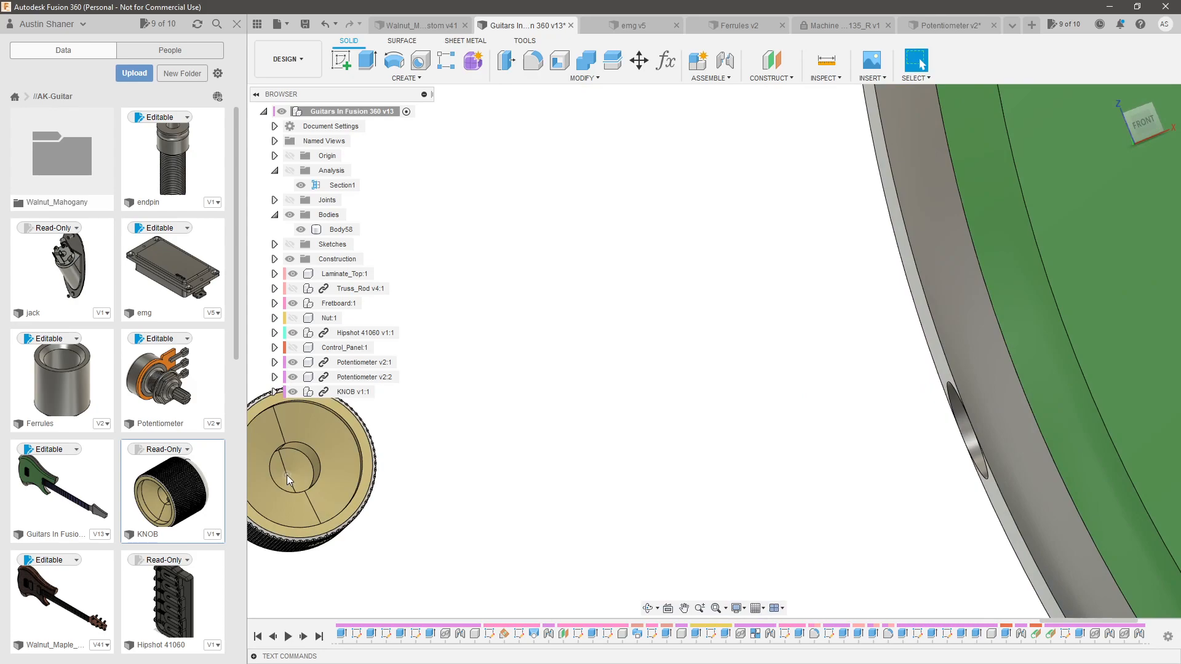
scroll(290, 474, down, 6)
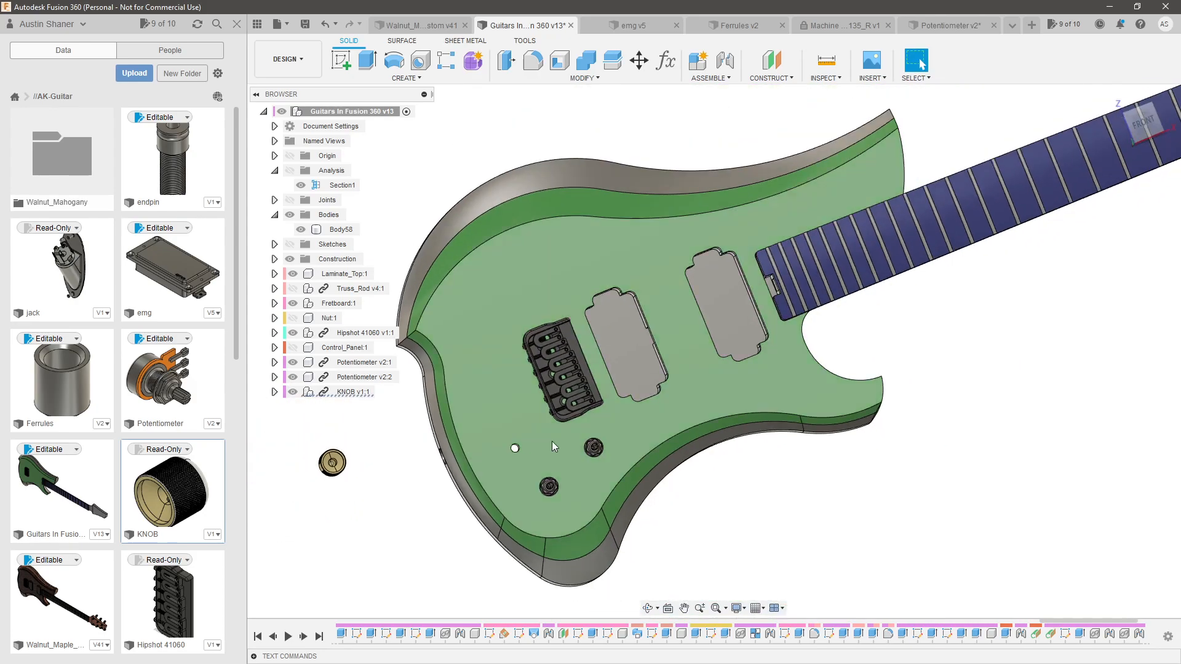
scroll(543, 439, up, 8)
scroll(518, 534, up, 6)
shift+middle_drag(515, 496, 508, 459)
scroll(508, 459, down, 11)
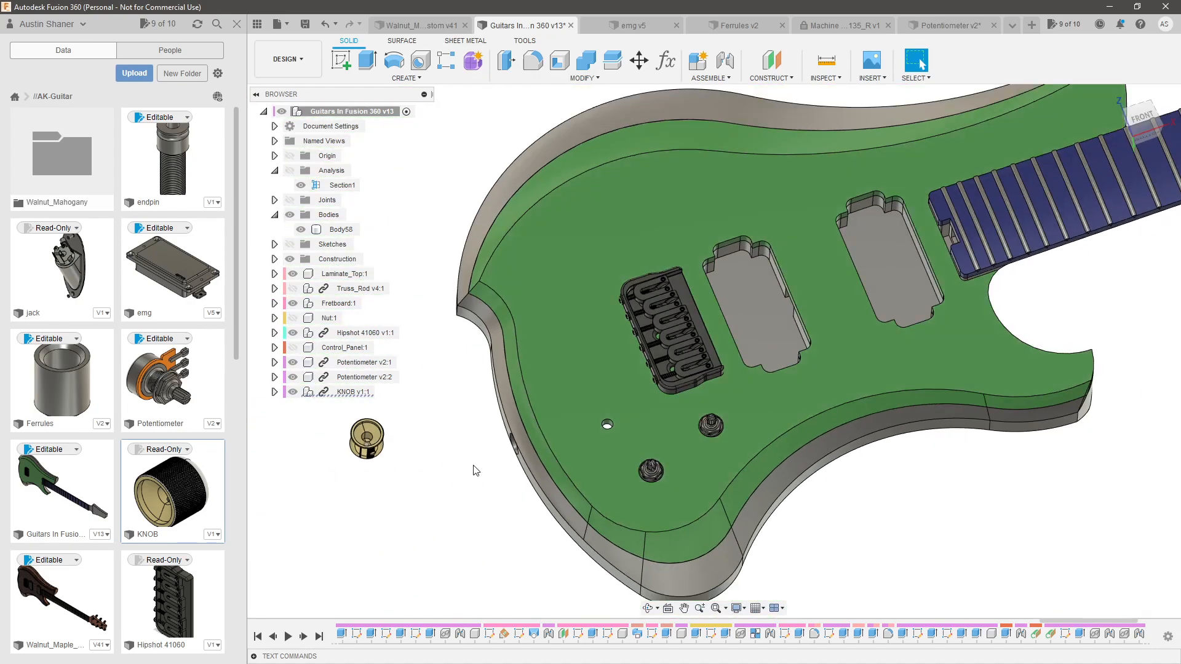
scroll(371, 433, up, 4)
scroll(371, 431, up, 3)
scroll(363, 427, down, 4)
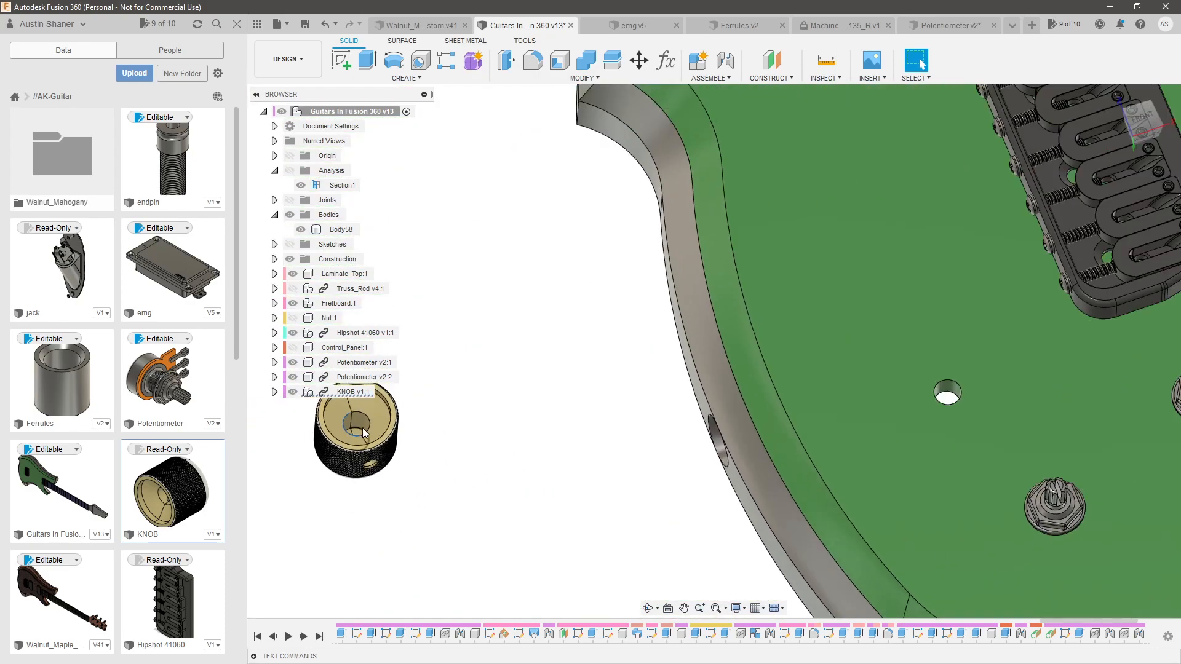
scroll(842, 401, down, 2)
scroll(968, 494, up, 8)
scroll(892, 416, up, 2)
shift+middle_drag(890, 464, 883, 415)
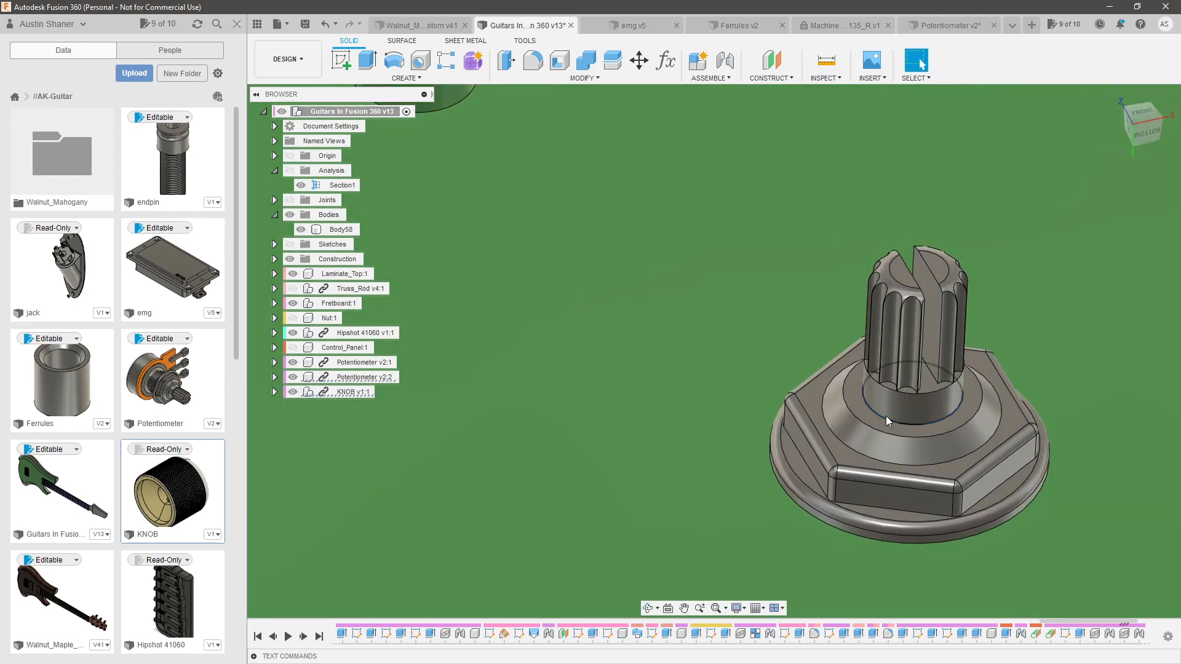
key(j)
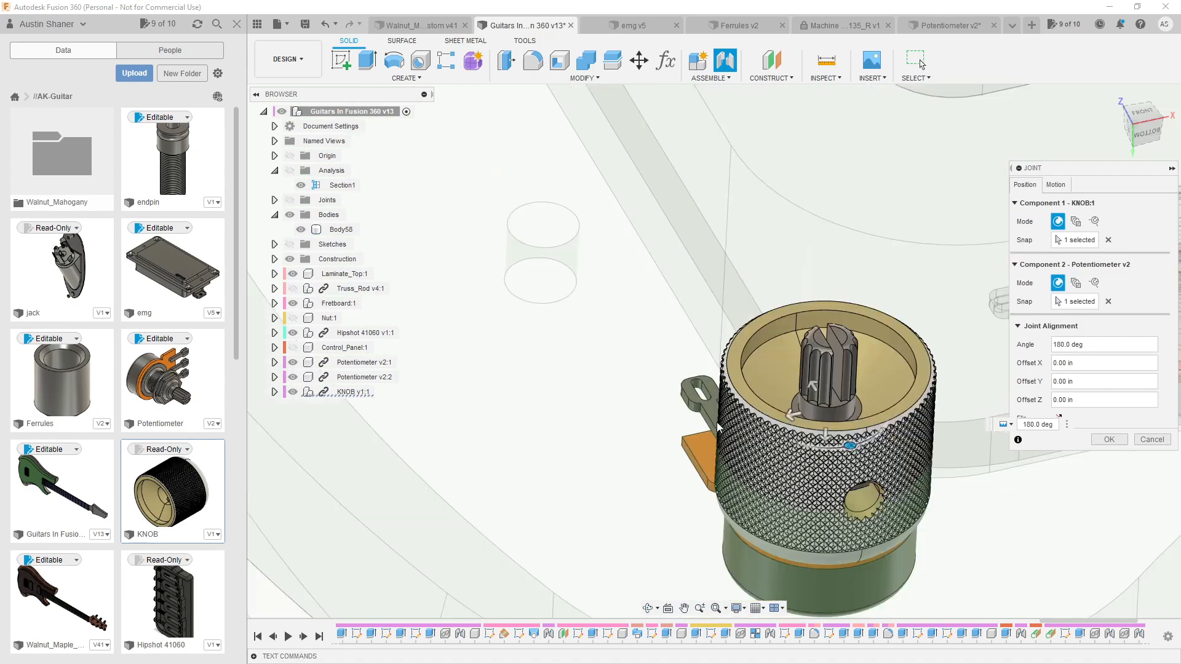
Flip the knob so its domed cap faces away from the guitar top and complete the joint
click(1064, 418)
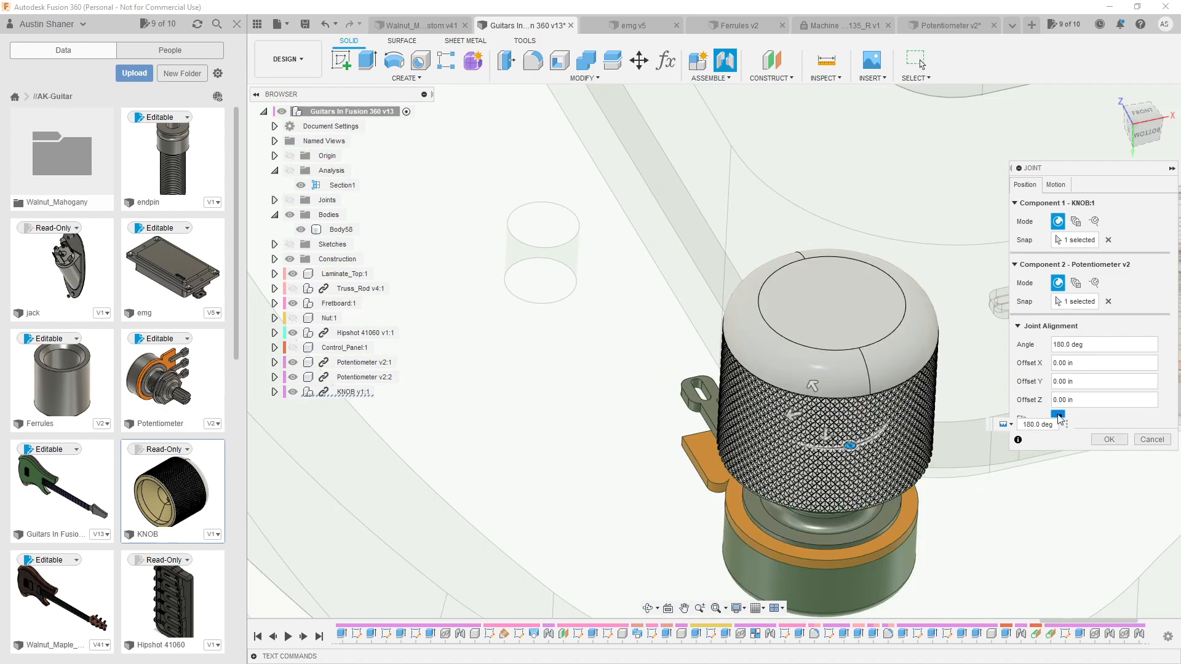
shift+middle_drag(799, 353, 808, 339)
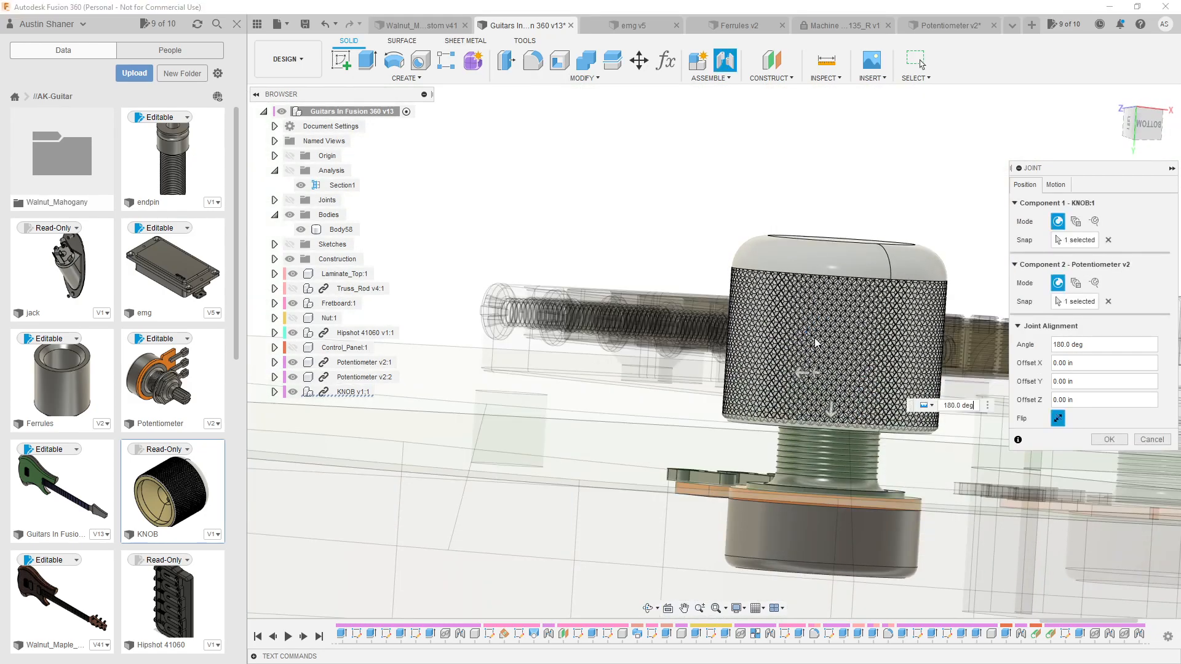
click(1142, 440)
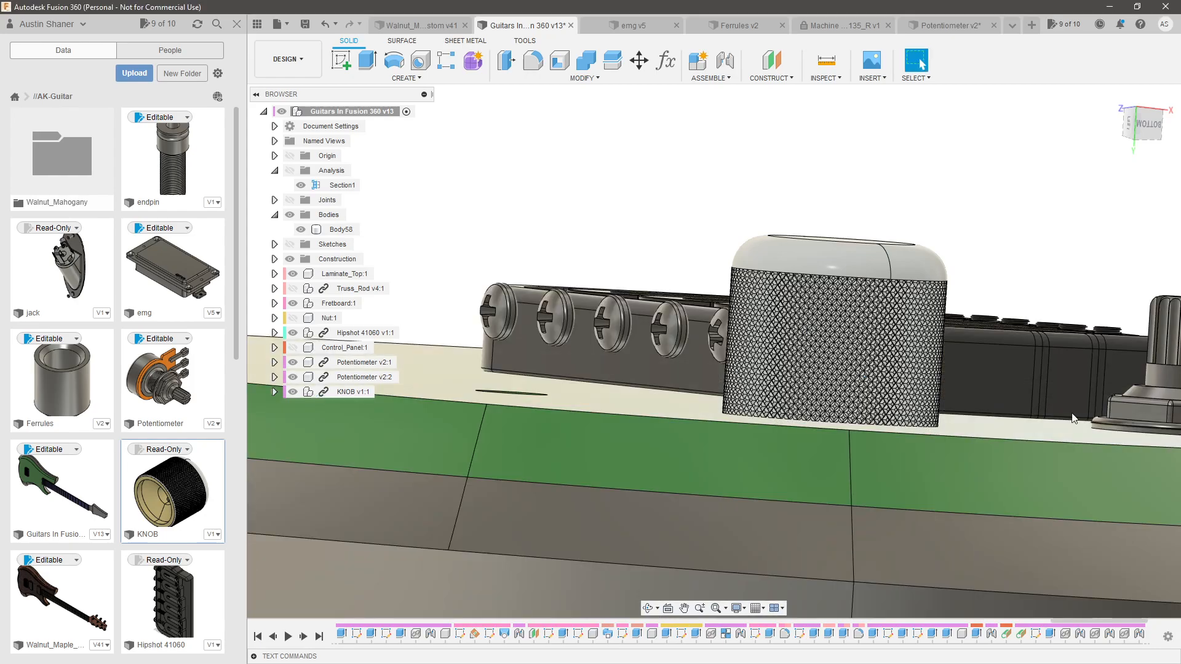
scroll(778, 372, down, 4)
shift+middle_drag(769, 385, 757, 416)
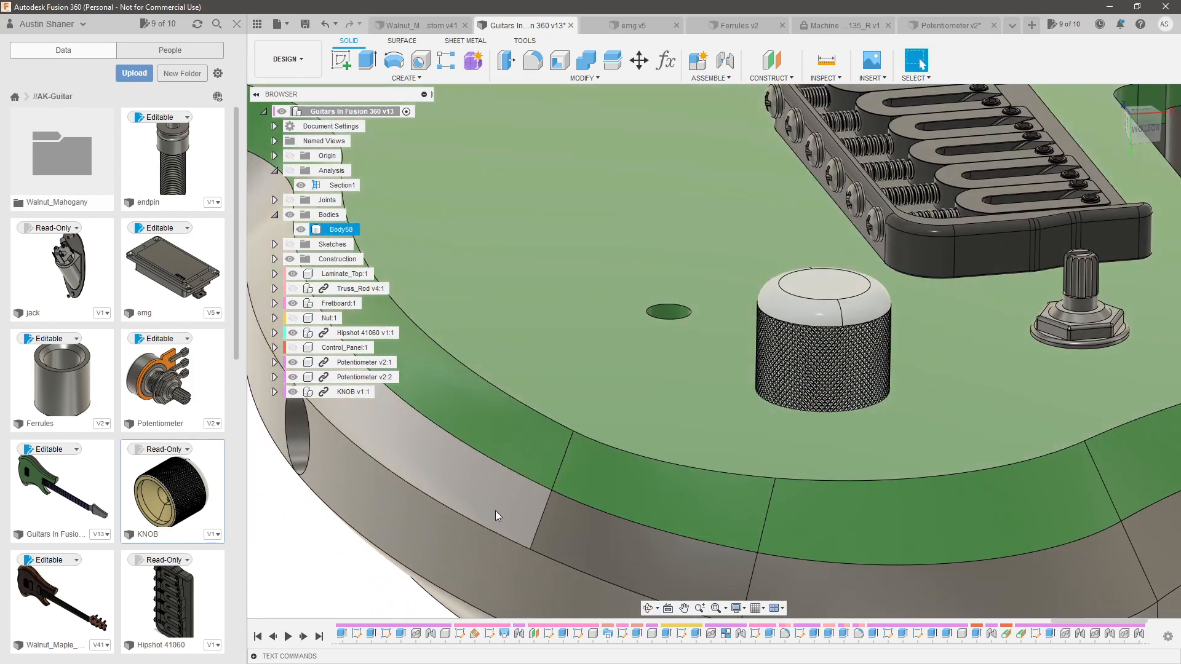
Edit the knob's joint on the second potentiometer, adding a small negative Z offset to raise the knob off the guitar top
click(1140, 633)
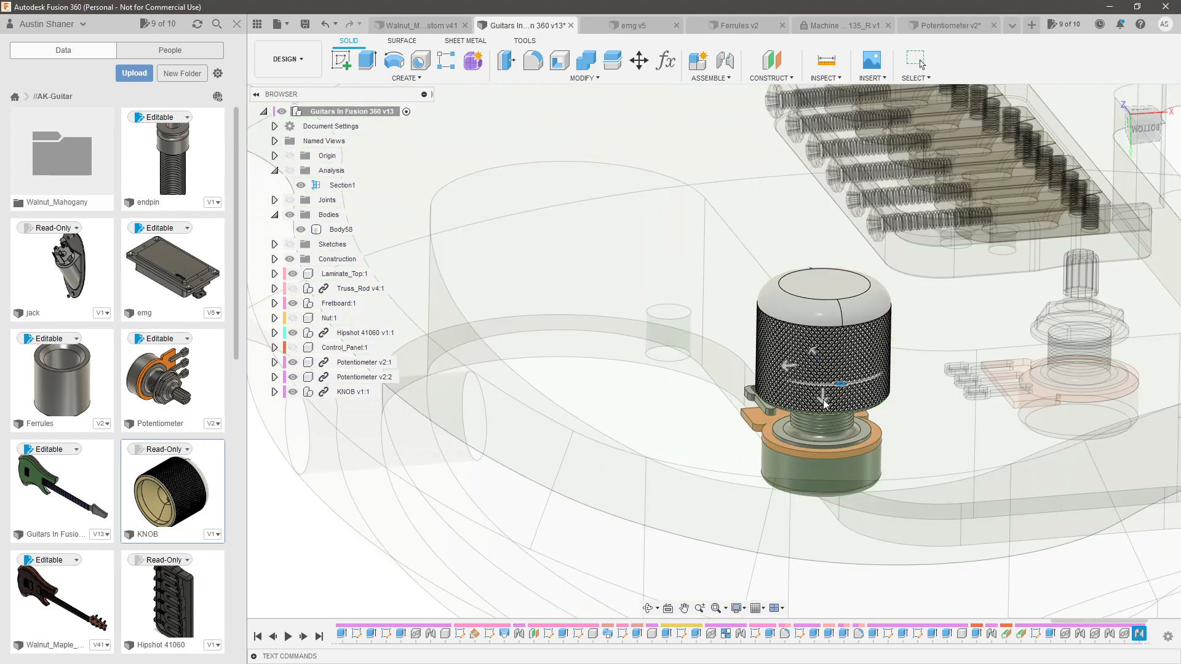
drag(824, 388, 931, 407)
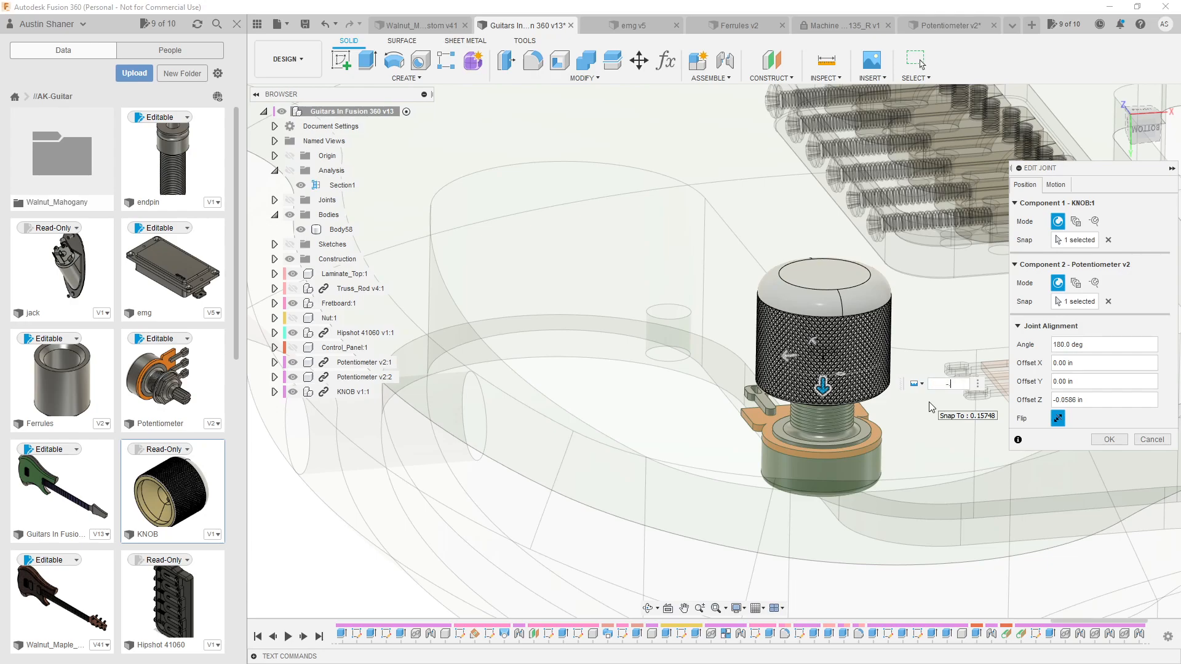
key(Return)
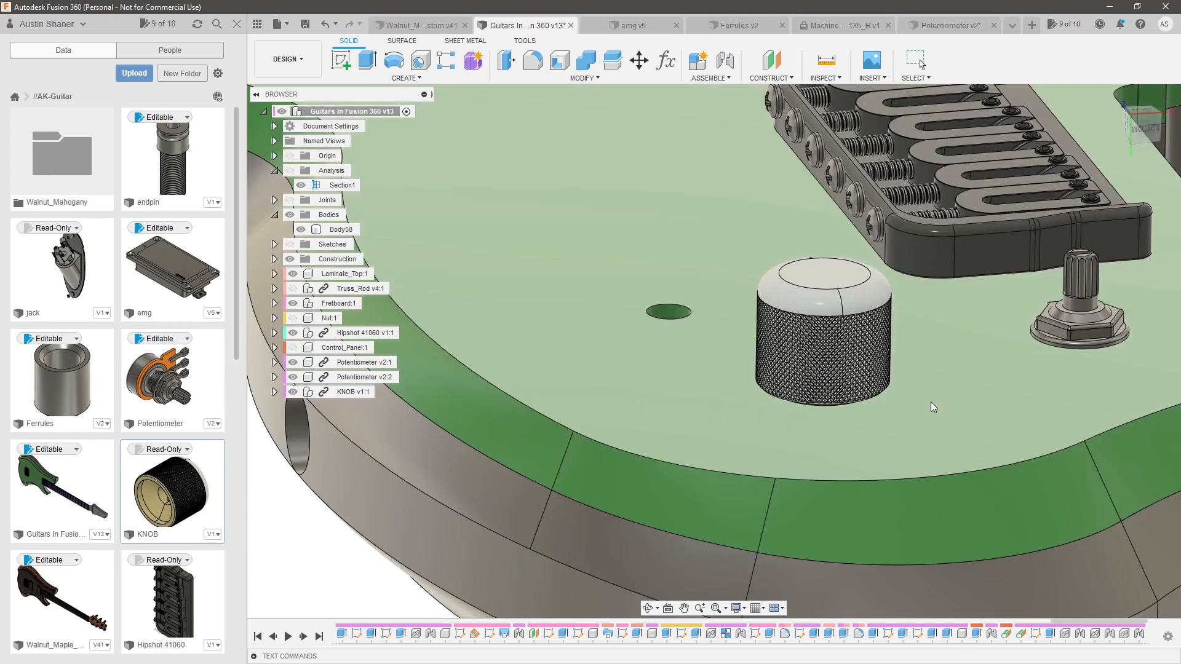
Copy the joined KNOB component and paste a second instance beside the guitar's tail end at its default position
mouse_move(916, 385)
shift+middle_down()
mouse_move(920, 352)
mouse_move(937, 351)
mouse_move(854, 367)
mouse_move(888, 387)
mouse_move(875, 401)
shift+middle_up()
scroll(677, 356, down, 6)
scroll(879, 371, up, 3)
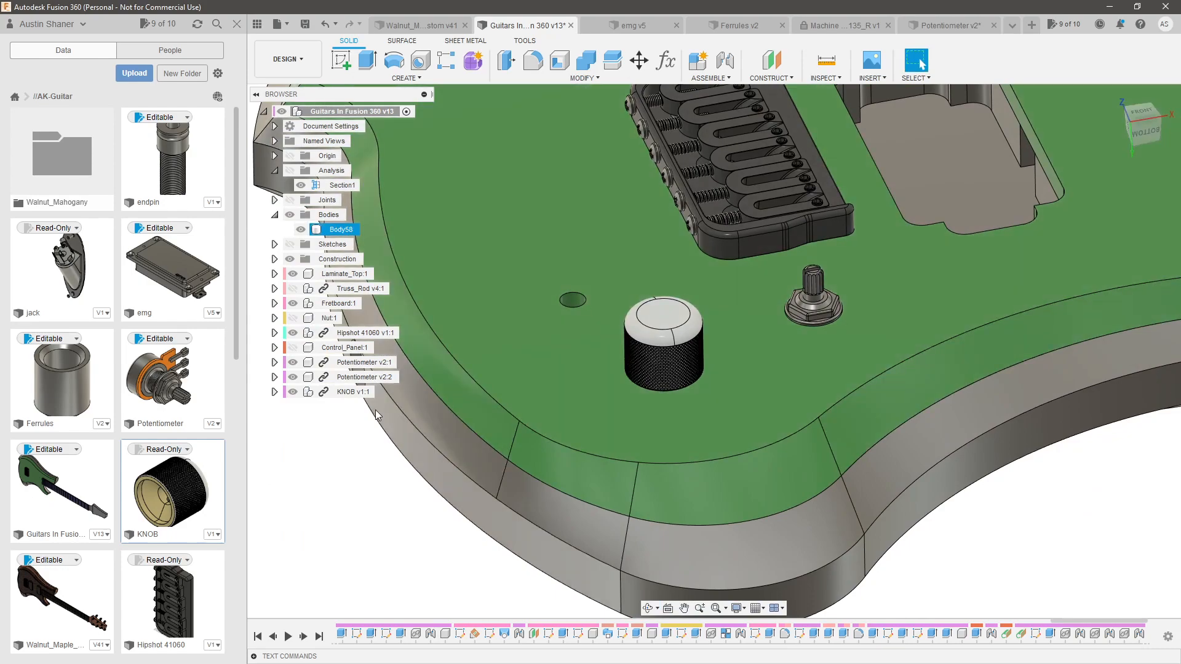
click(360, 392)
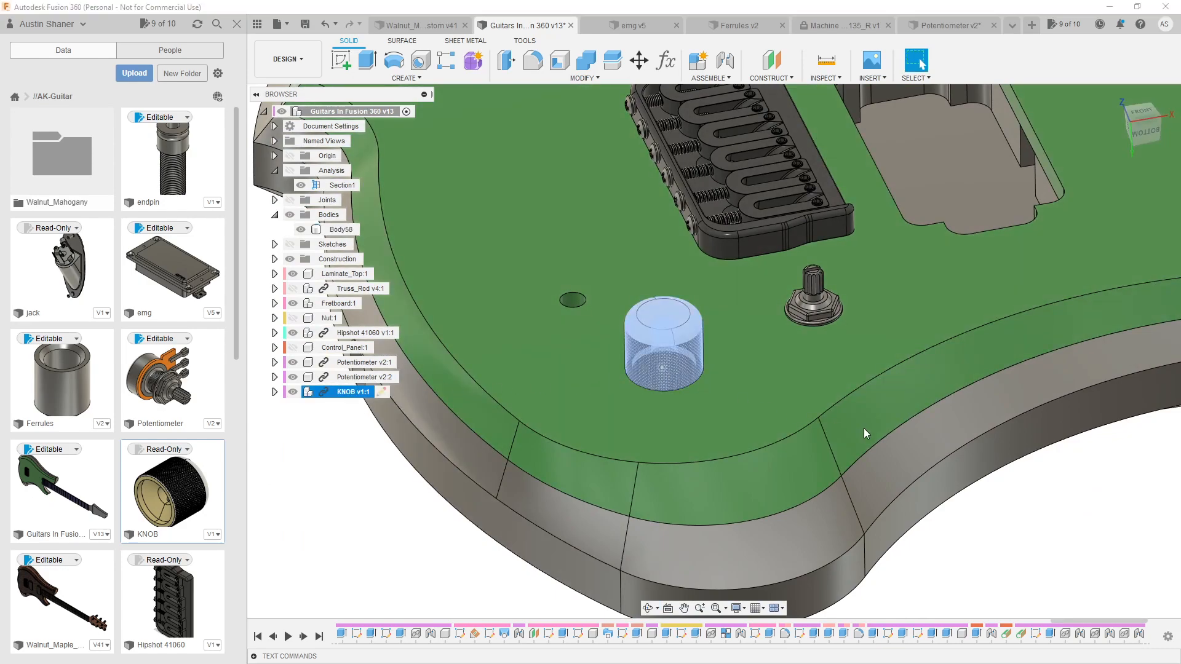
scroll(865, 428, down, 5)
scroll(934, 424, down, 2)
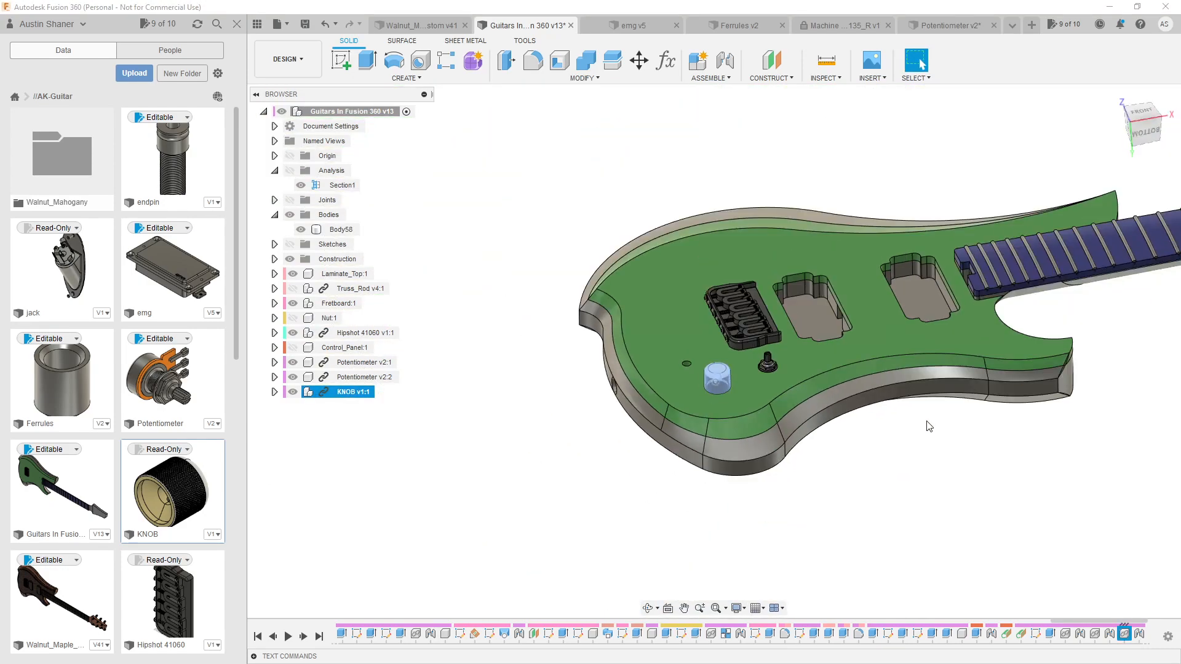
click(928, 424)
click(341, 395)
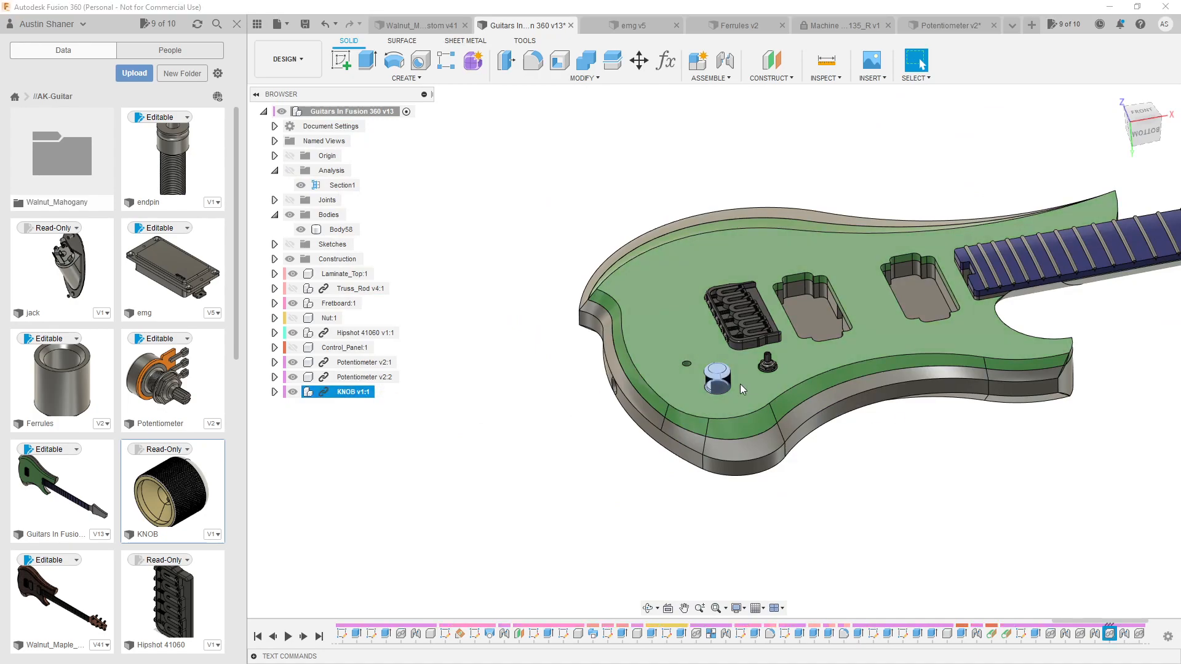
key(ctrl+v)
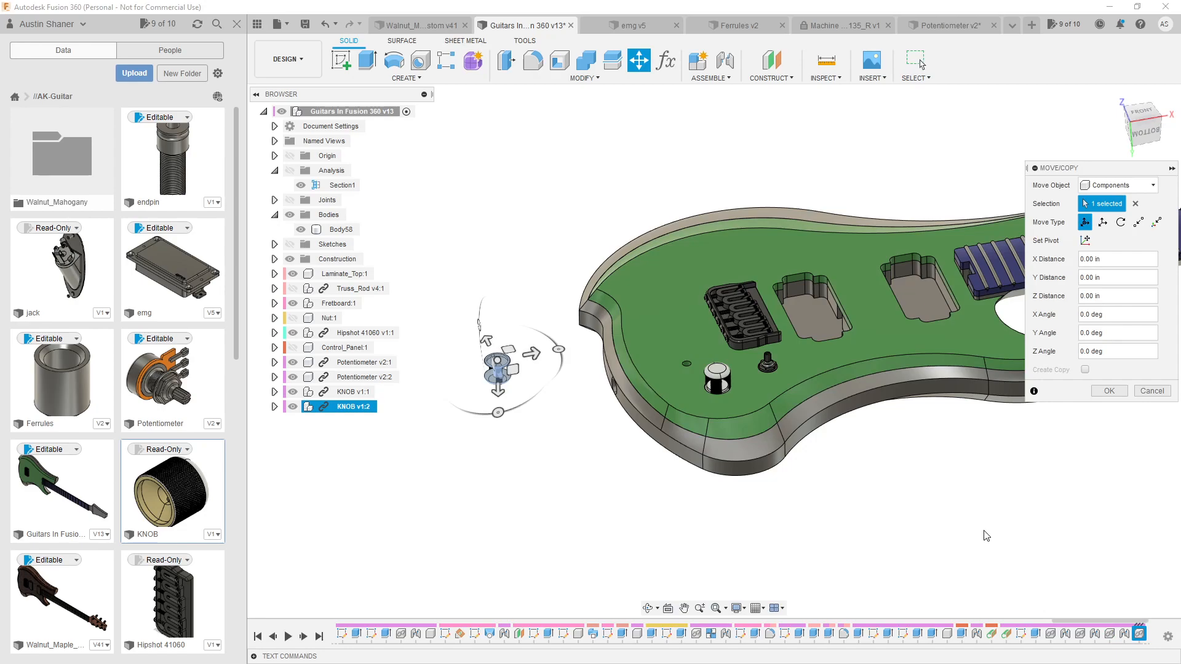
key(Return)
Start a joint between the copied knob's central bore and the circular edge at the base of the first potentiometer's shaft
scroll(504, 395, up, 5)
shift+middle_drag(501, 387, 548, 358)
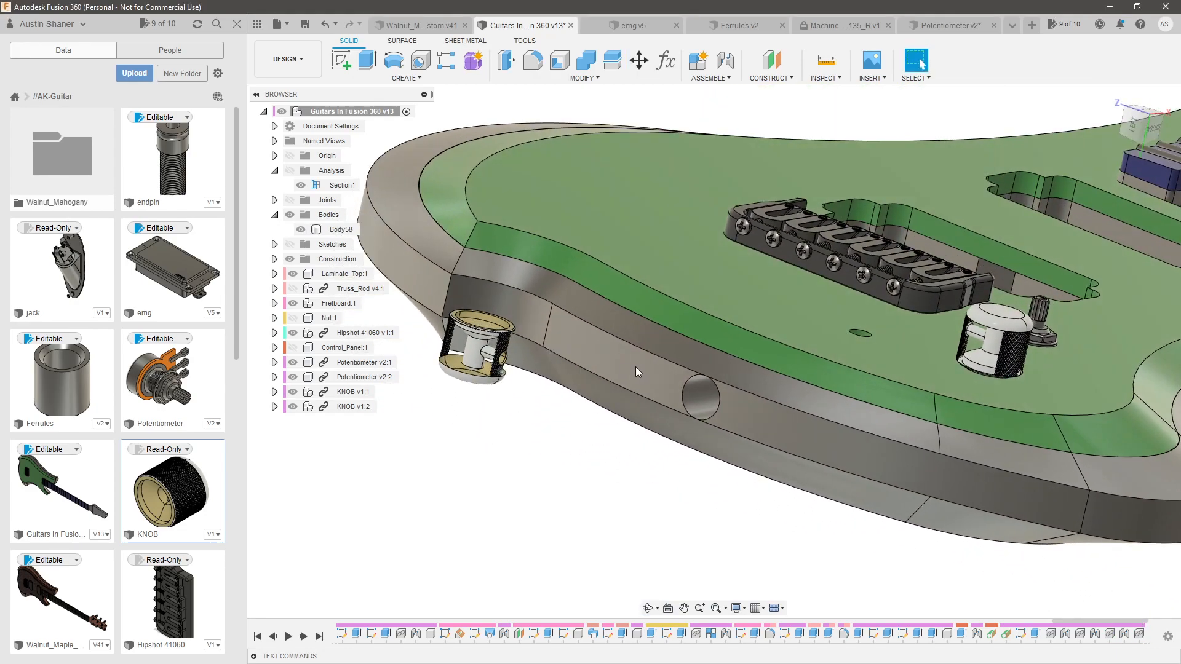
shift+middle_drag(494, 409, 488, 319)
scroll(490, 321, up, 5)
shift+middle_drag(478, 360, 452, 361)
scroll(455, 378, down, 8)
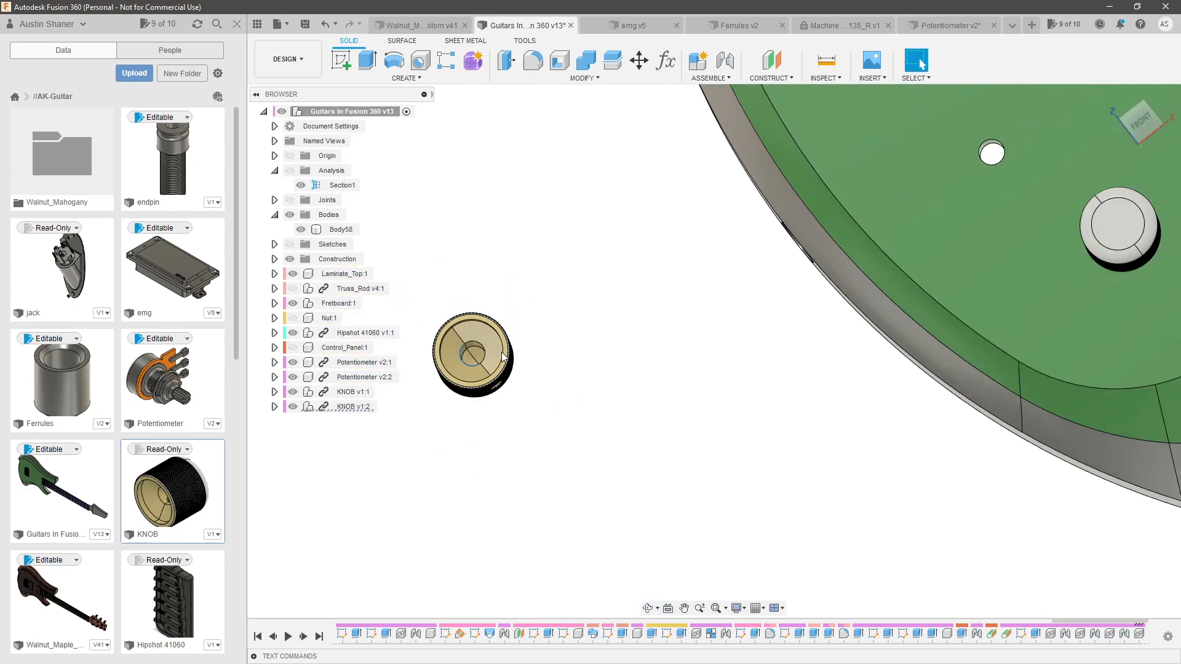
scroll(884, 191, up, 4)
scroll(824, 225, up, 5)
shift+middle_drag(816, 293, 787, 263)
scroll(787, 263, up, 2)
key(j)
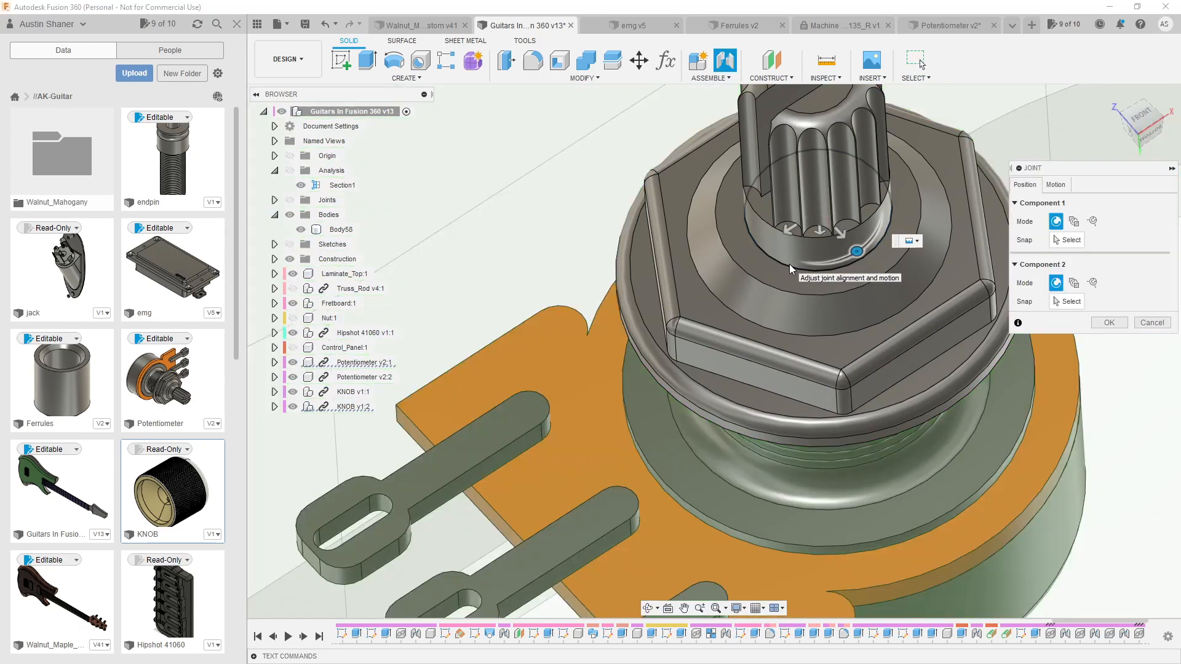
click(790, 268)
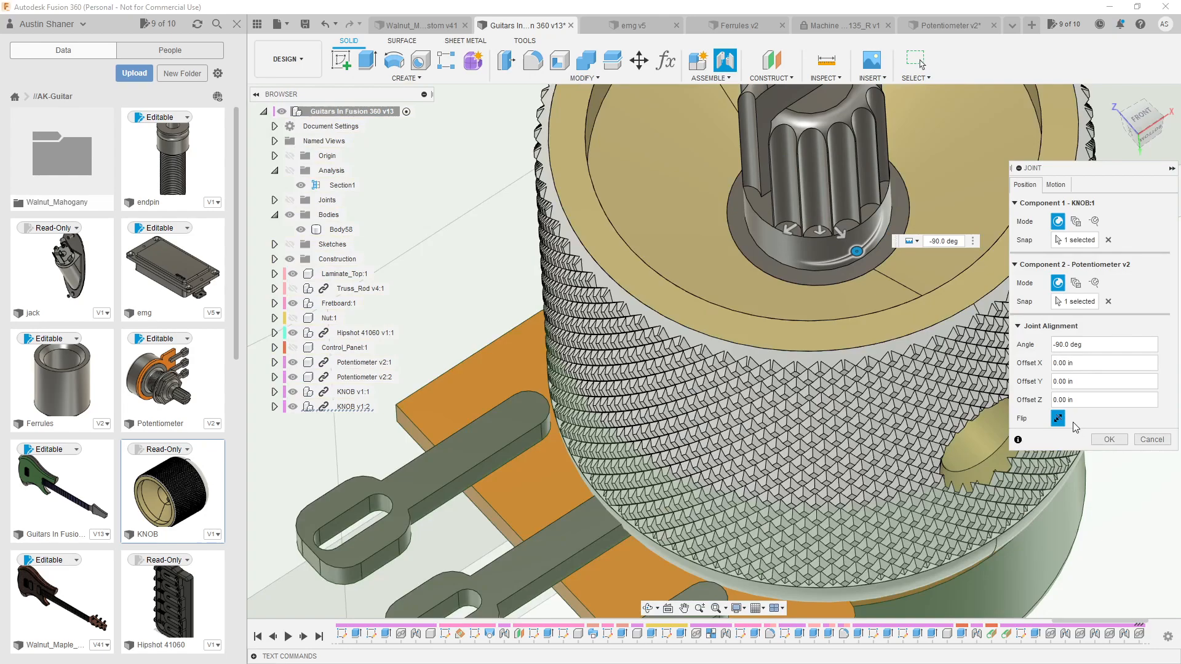
Flip the copied knob so its cap faces away from the guitar top, and set the joint's Z offset to -0.0625 in
click(1059, 419)
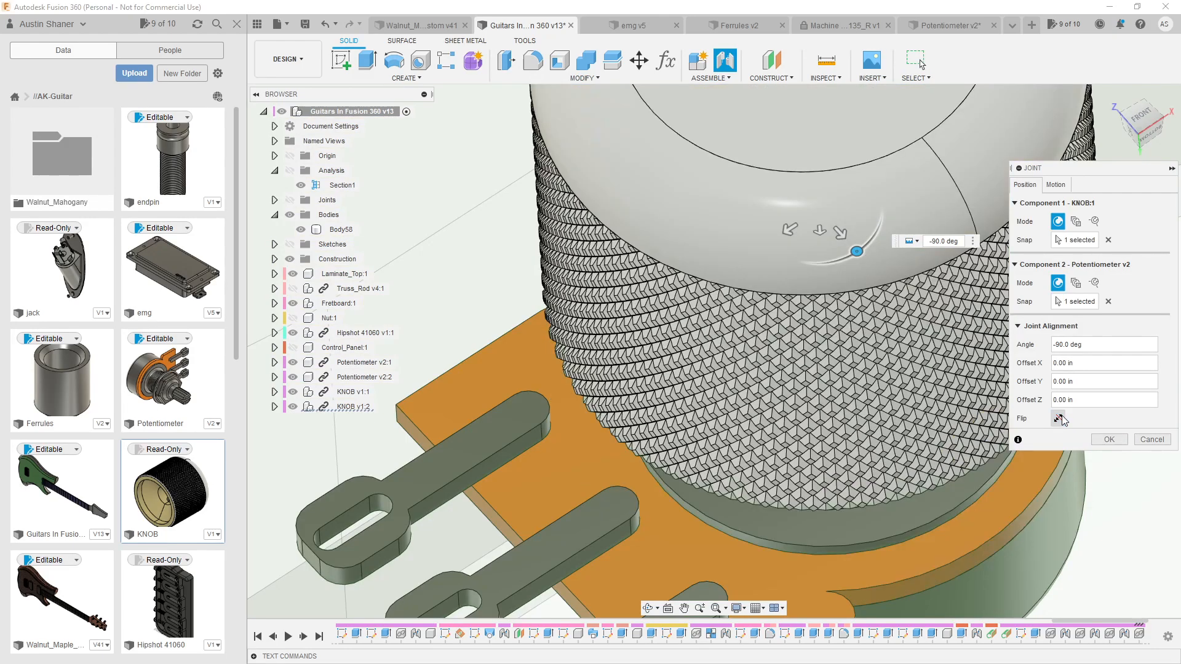
drag(819, 209, 953, 223)
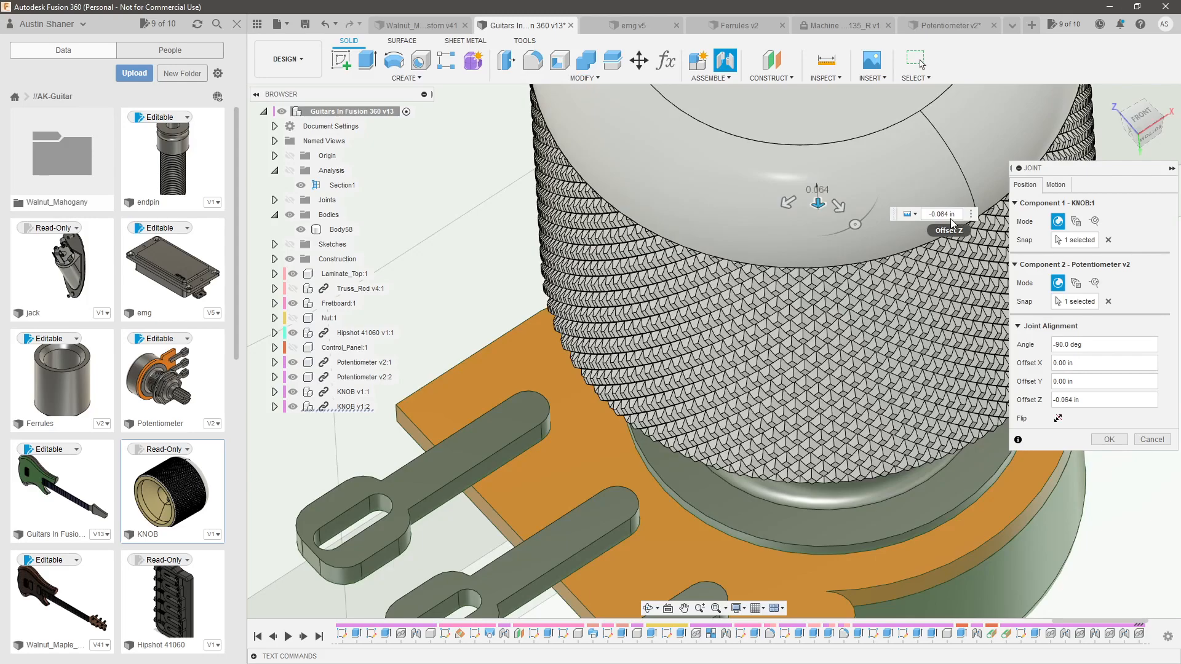
double_click(951, 216)
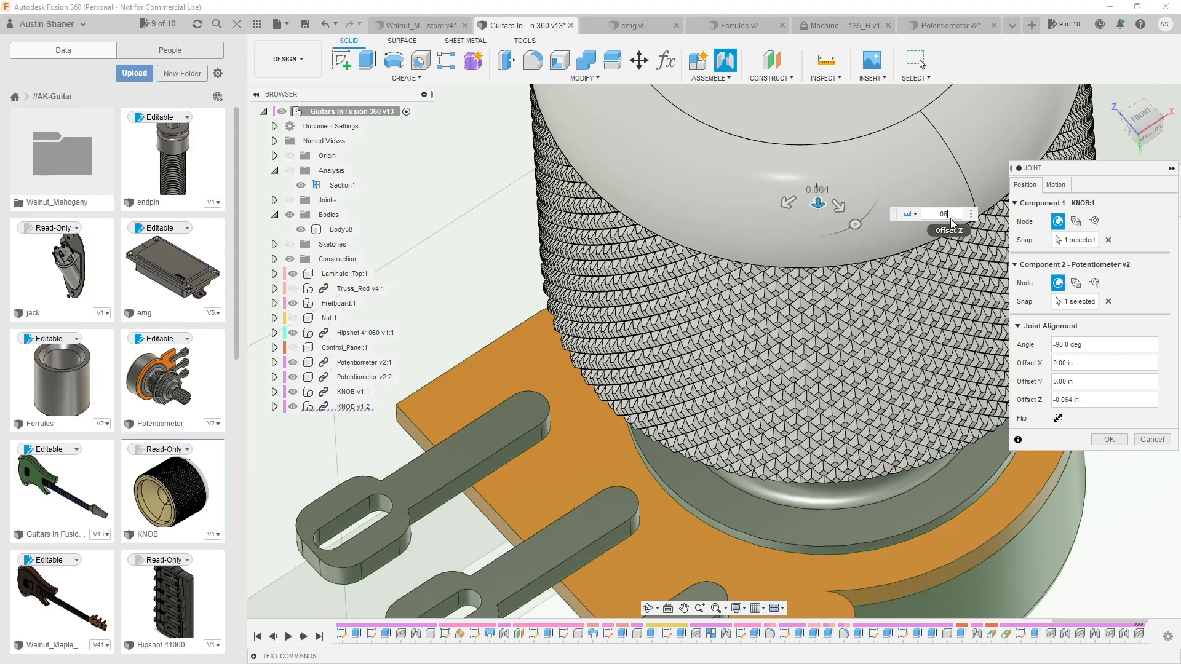
key(Return)
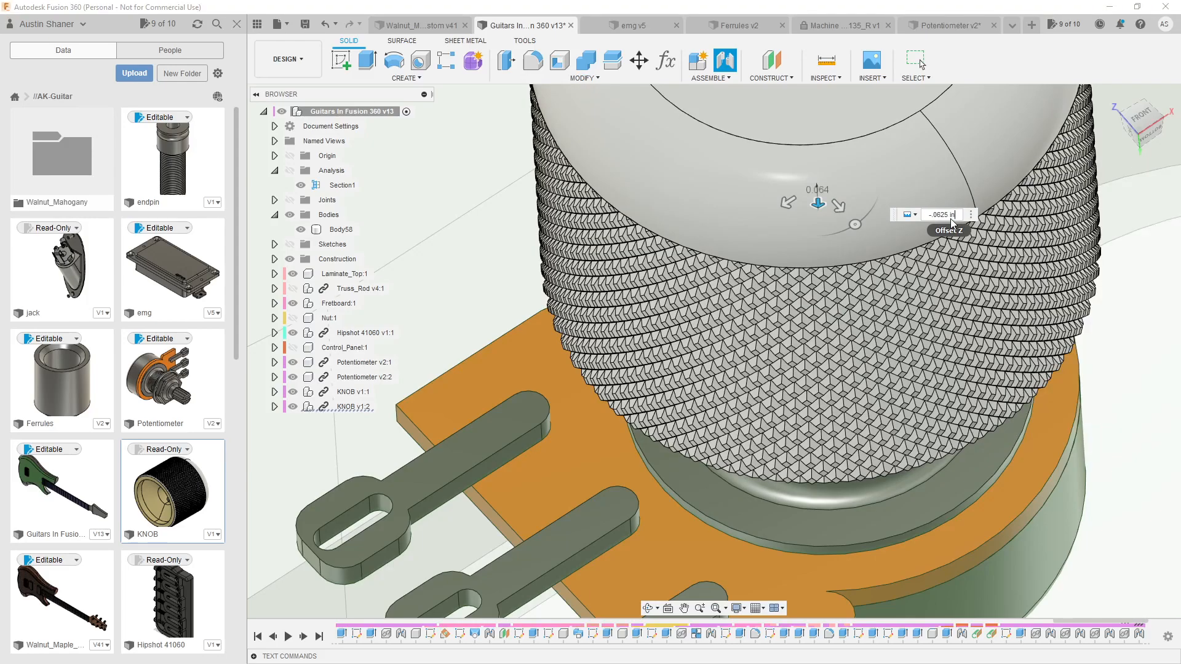
key(Return)
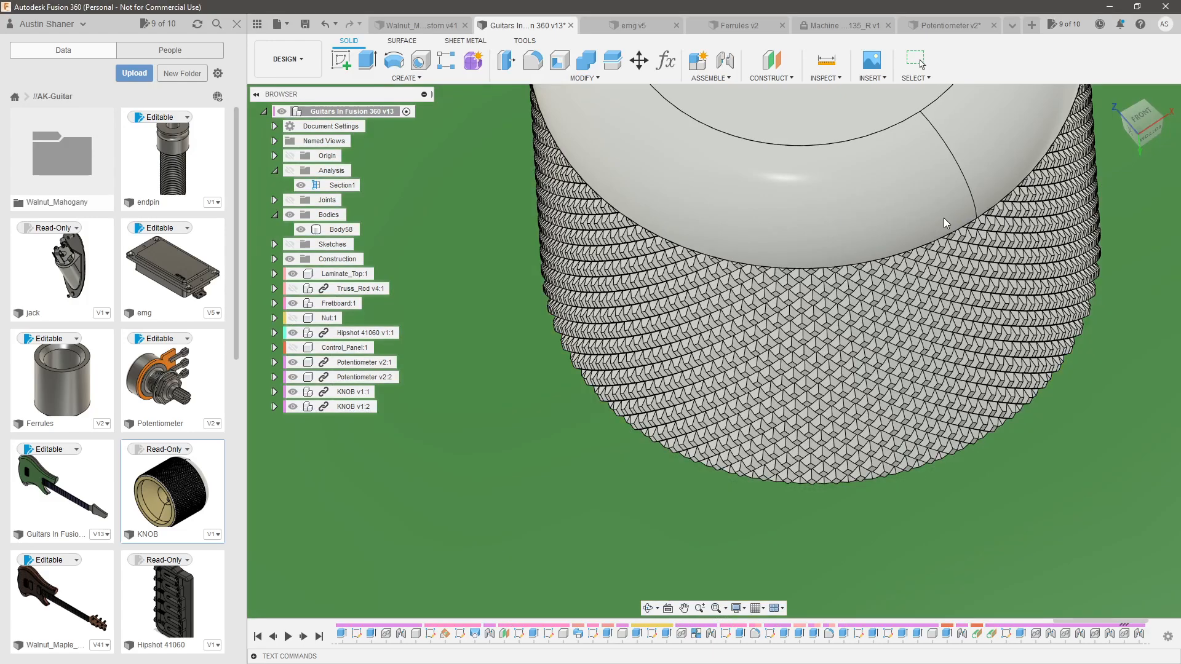
Save the guitar design with both knobs mounted as a new version
scroll(663, 289, down, 5)
scroll(731, 397, down, 6)
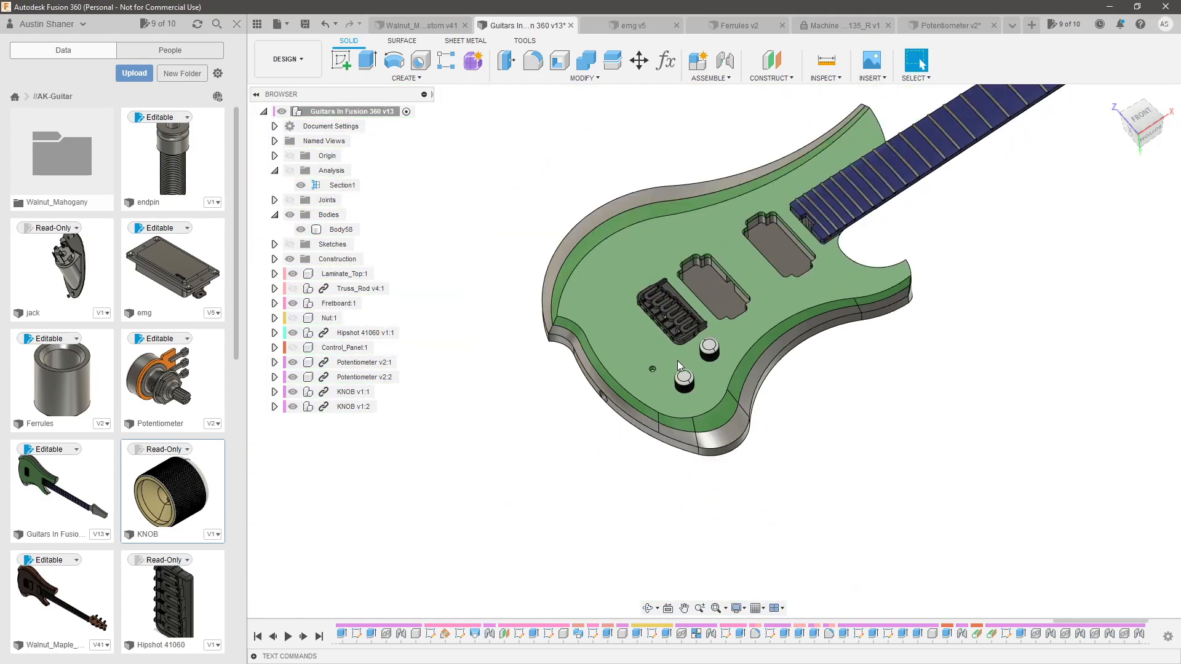
shift+middle_drag(962, 334, 773, 295)
key(ctrl+s)
key(Return)
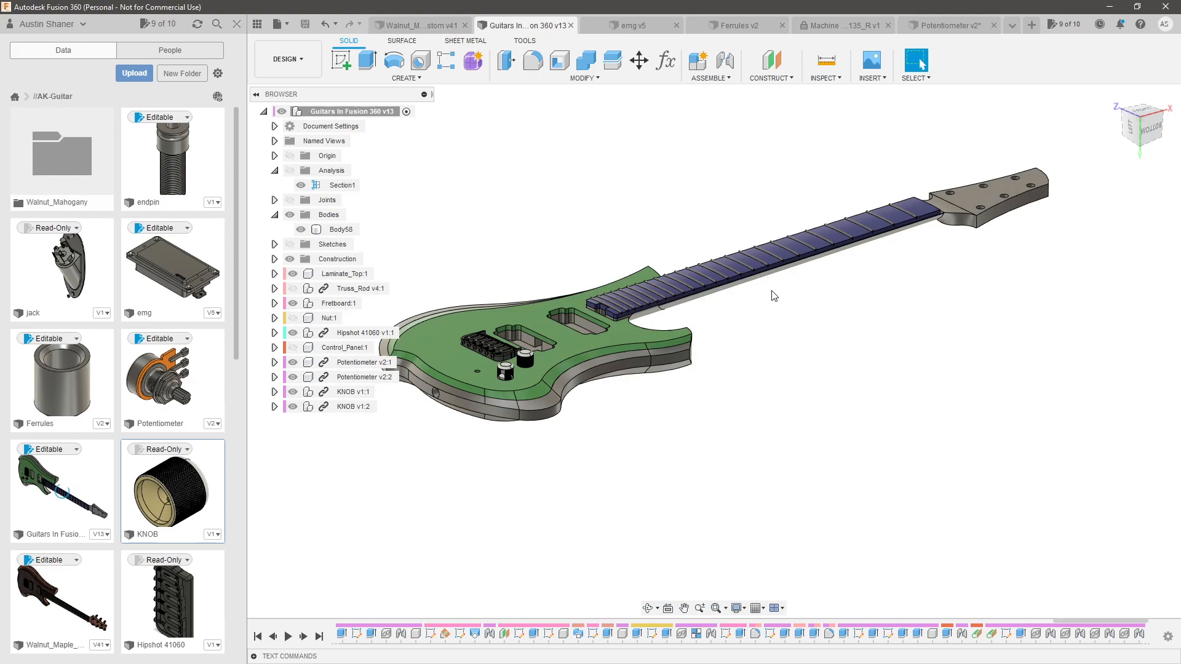
shift+middle_drag(759, 300, 769, 319)
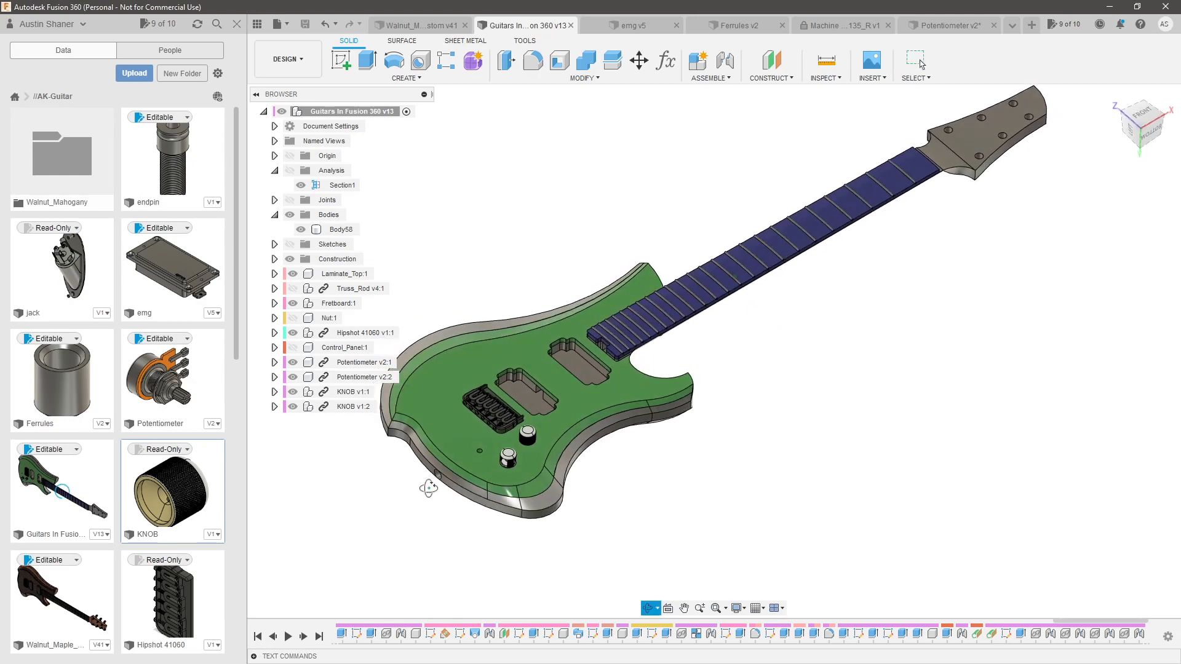
scroll(444, 496, up, 6)
mouse_move(580, 466)
shift+middle_down()
mouse_move(588, 453)
mouse_move(570, 449)
shift+middle_up()
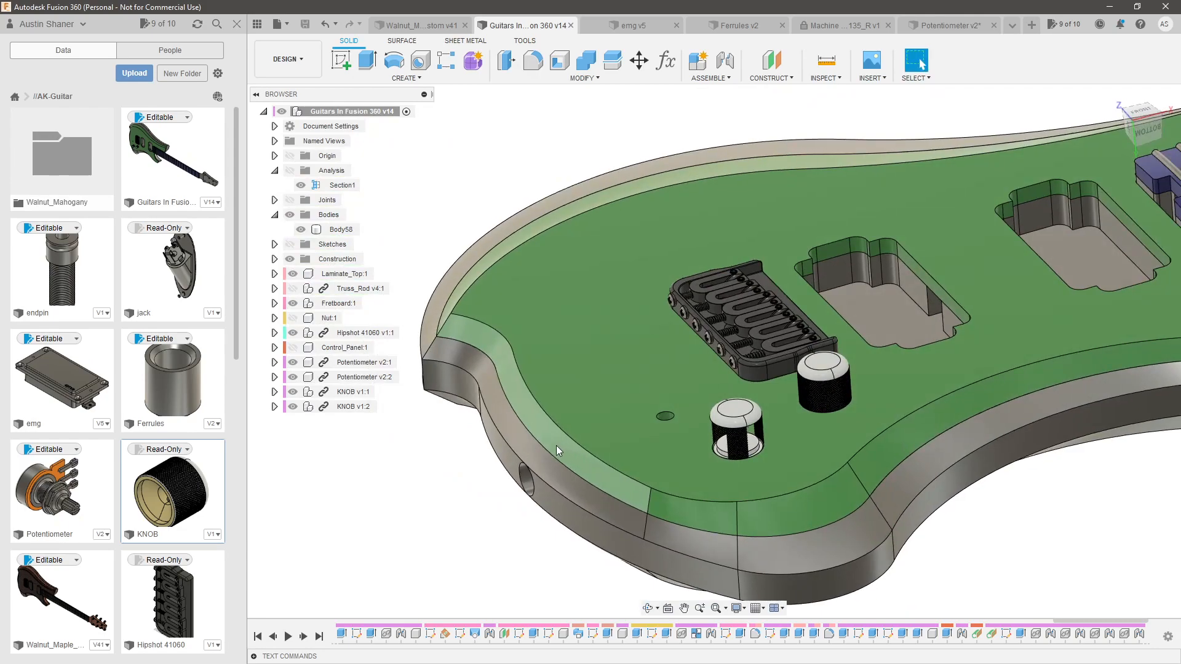
scroll(482, 433, down, 5)
shift+middle_drag(482, 433, 796, 530)
scroll(798, 488, up, 6)
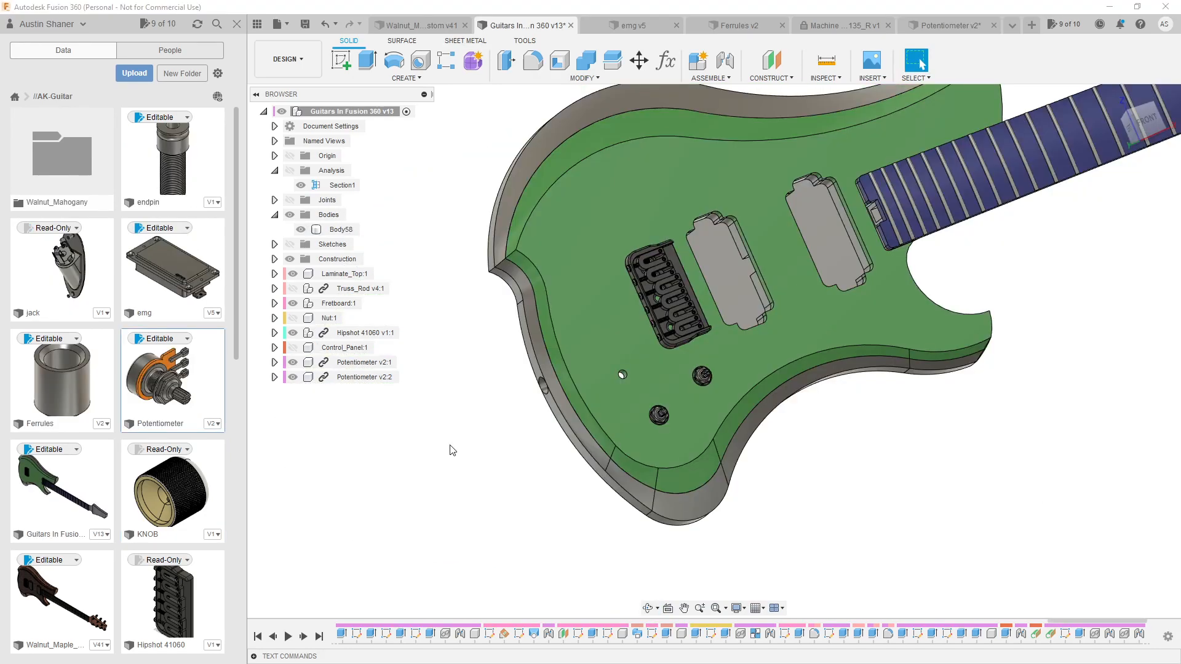
Insert the KNOB model from the project into the guitar design and move it about -20.53 in along X, beyond the body's tail end
drag(182, 493, 476, 462)
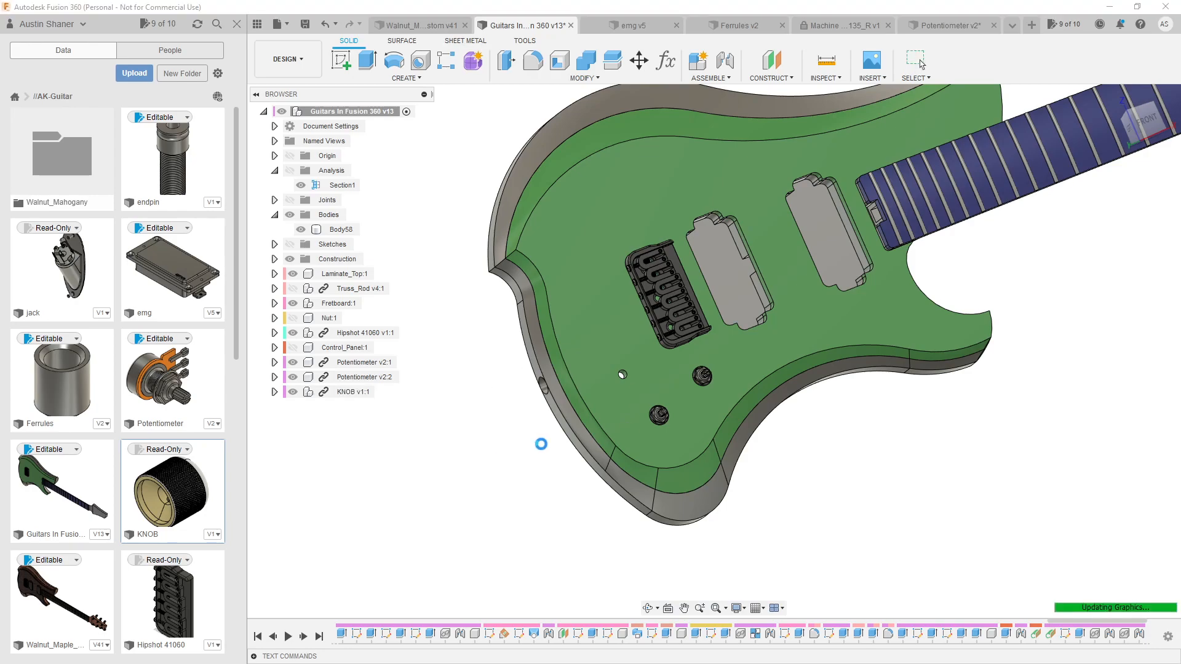
scroll(700, 364, up, 5)
scroll(701, 369, down, 1)
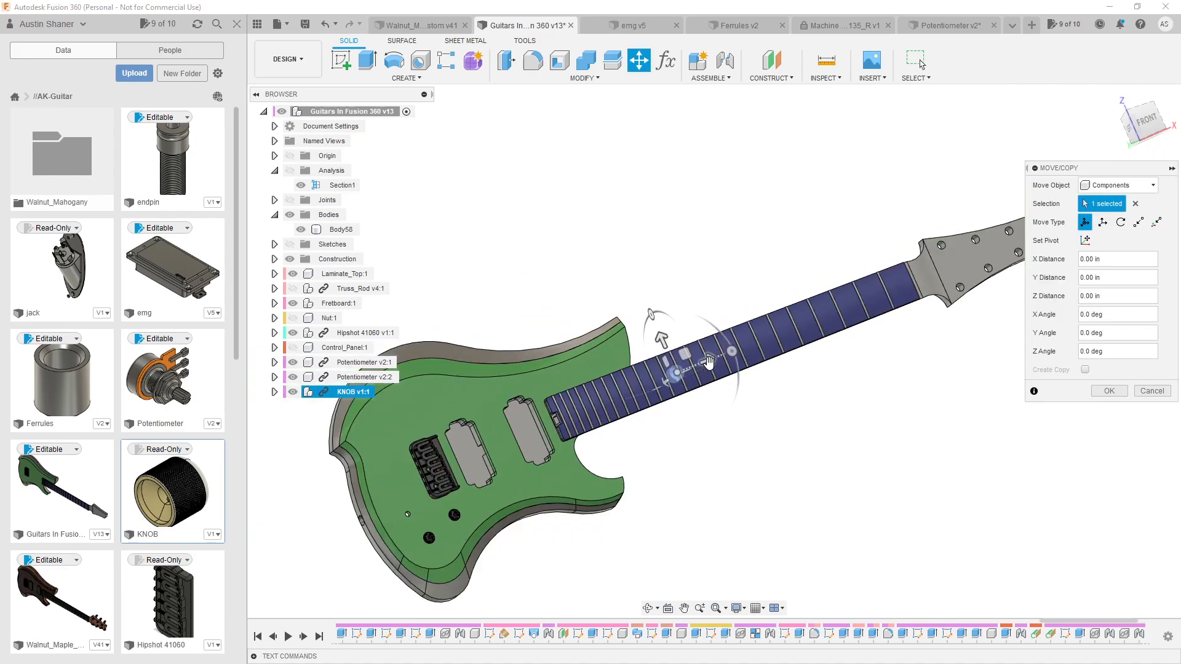
drag(709, 362, 331, 505)
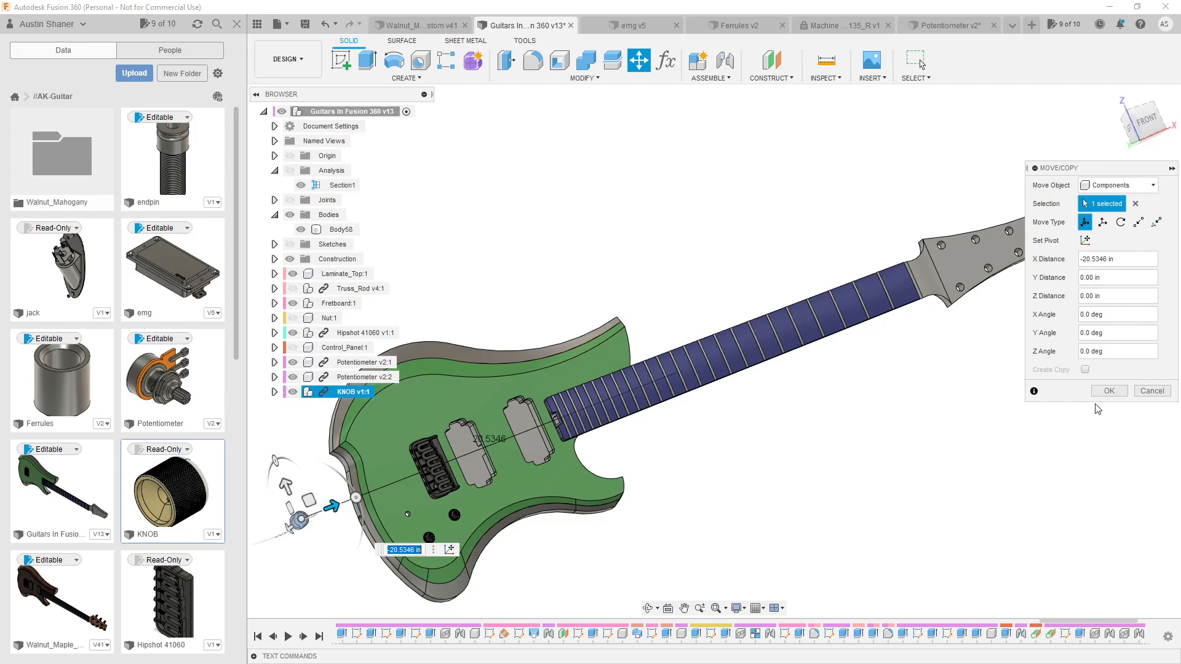
click(1108, 390)
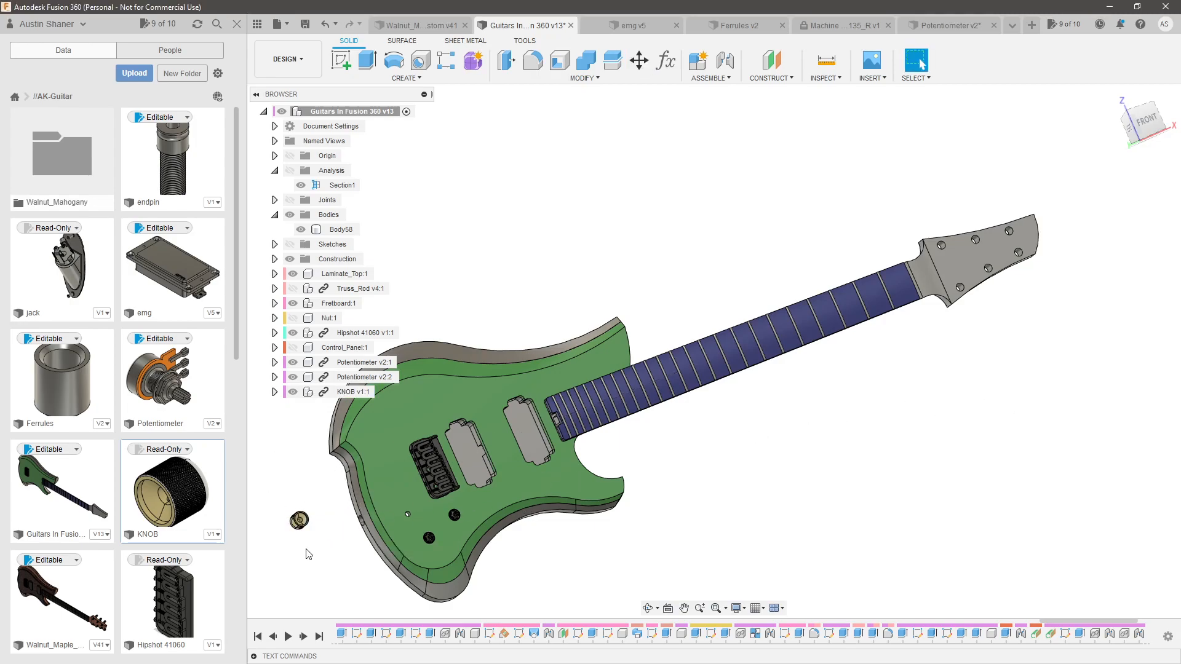
Start a joint between the inserted knob's central bore and the circular edge at the shaft base of the potentiometer farther from the bridge
scroll(297, 538, up, 6)
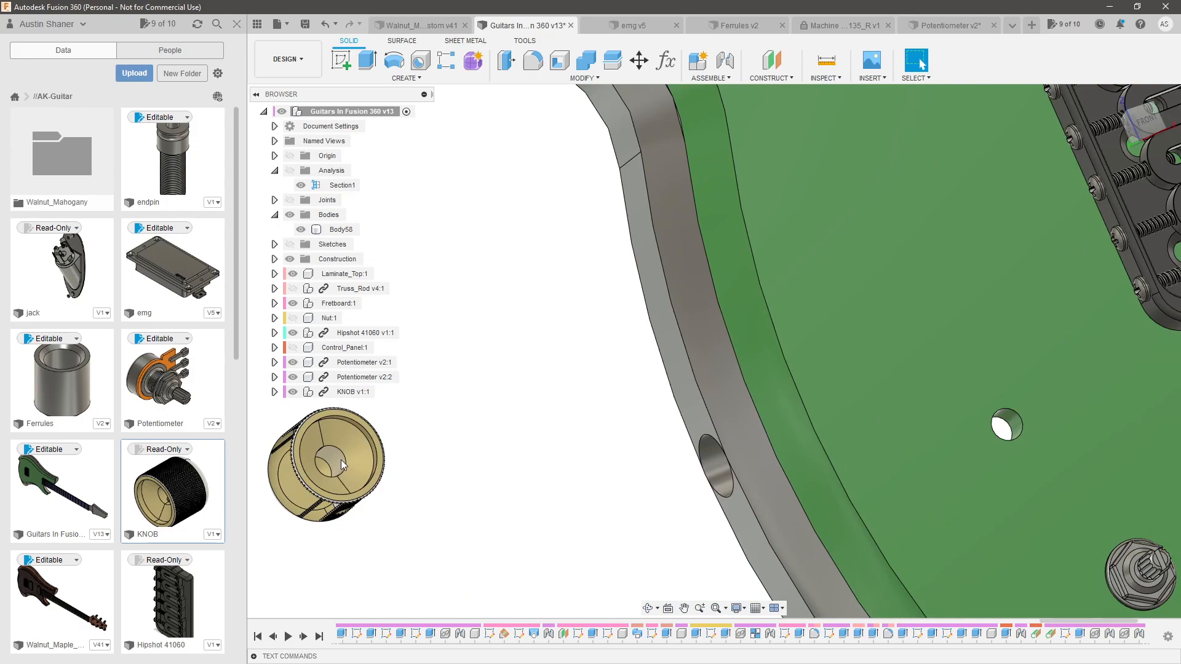
scroll(435, 460, up, 5)
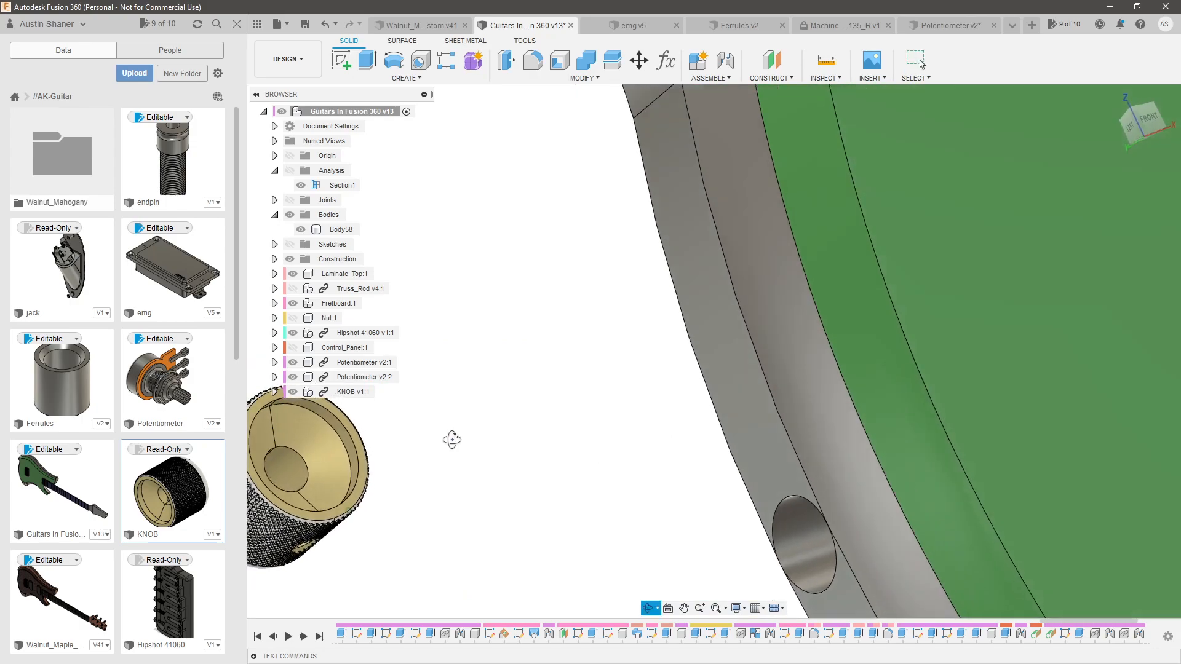
scroll(417, 452, down, 2)
scroll(326, 471, up, 2)
shift+middle_drag(335, 481, 309, 479)
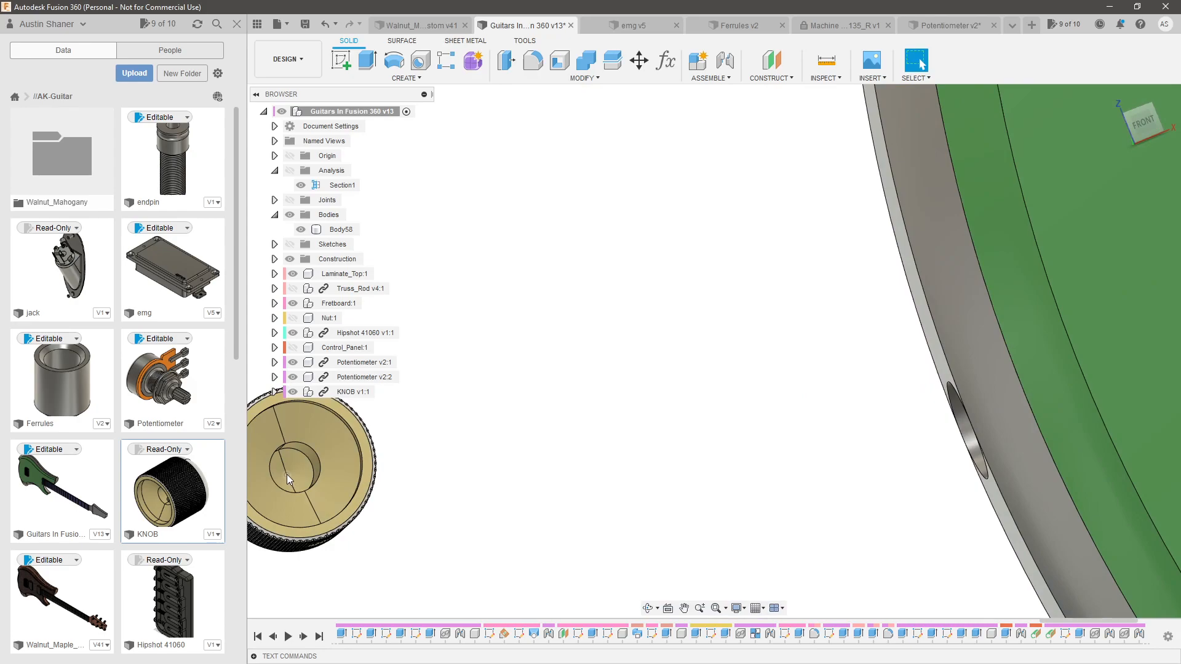
scroll(287, 474, down, 6)
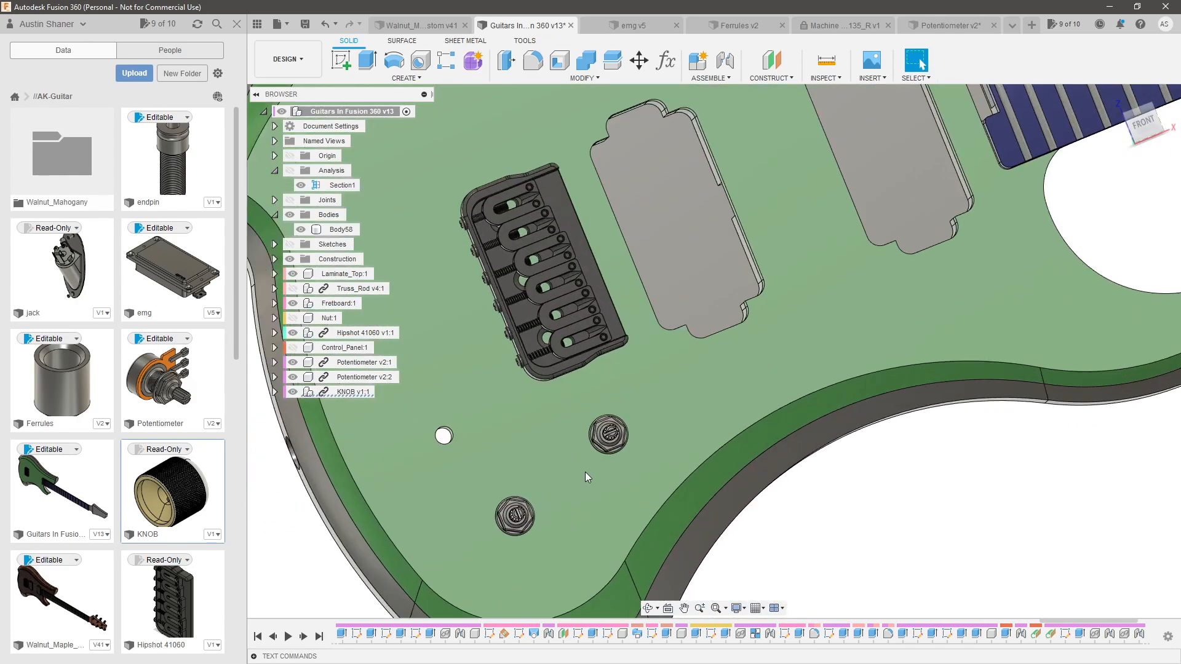
scroll(519, 519, up, 9)
shift+middle_drag(516, 500, 509, 459)
scroll(581, 447, down, 9)
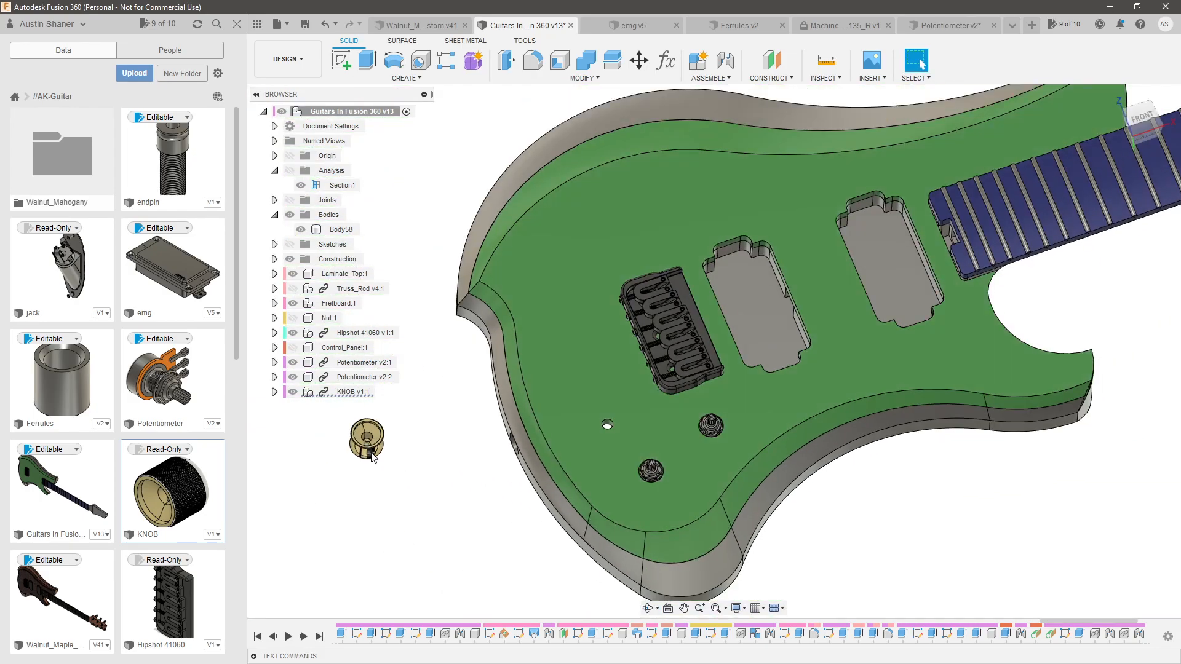
scroll(367, 446, up, 8)
scroll(367, 429, down, 3)
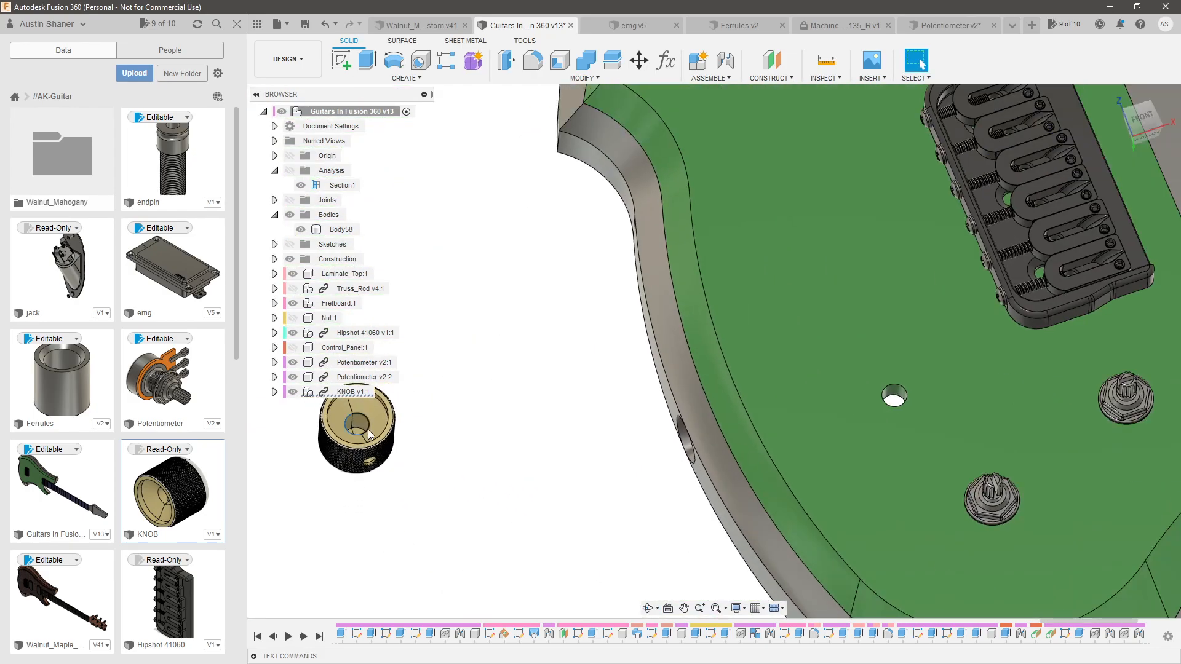
scroll(1002, 450, down, 3)
scroll(915, 459, up, 5)
scroll(901, 432, up, 5)
shift+middle_drag(892, 407, 888, 376)
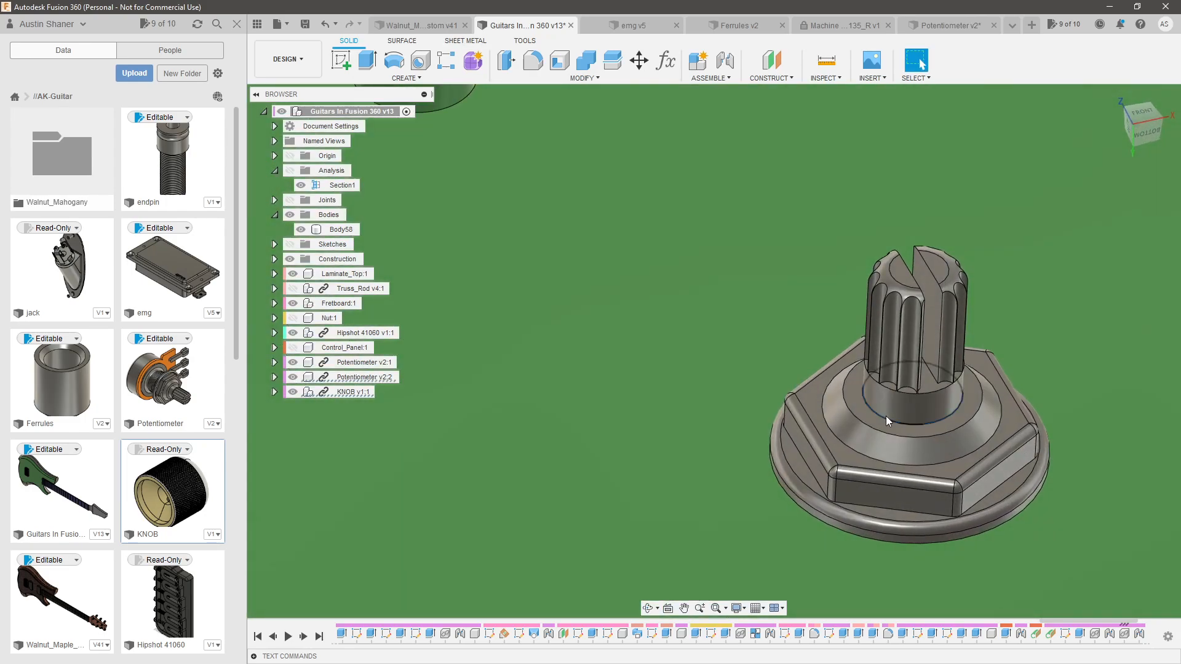
key(j)
click(886, 418)
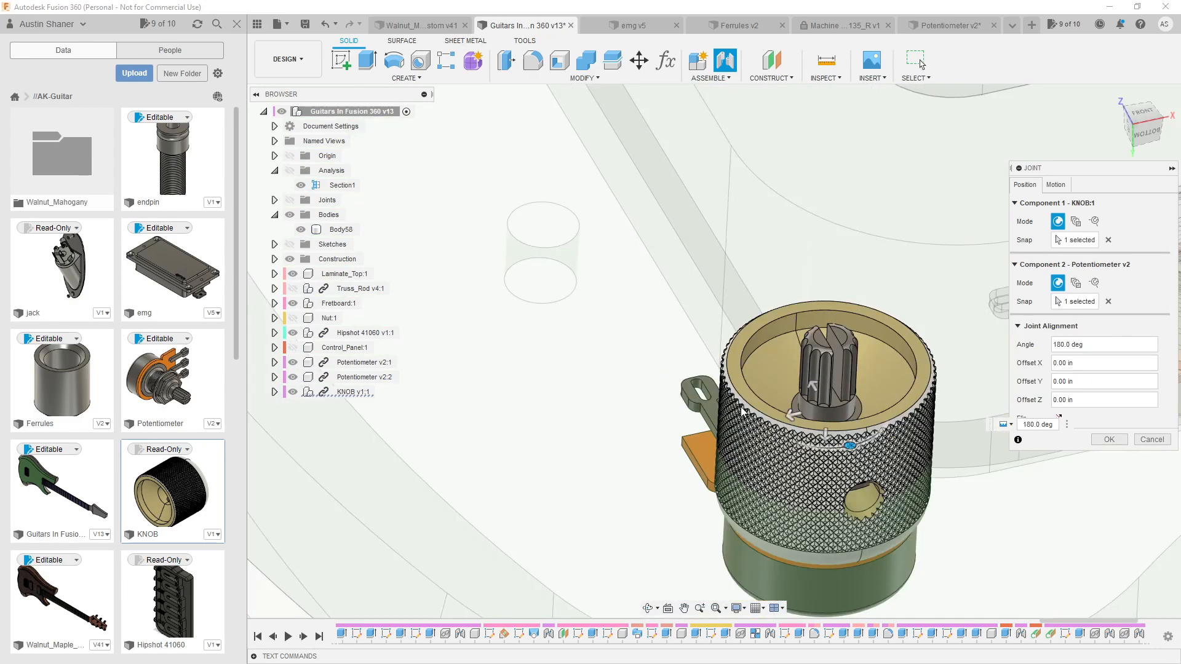
Flip the knob so its cap faces away from the guitar top and complete the joint
click(1064, 419)
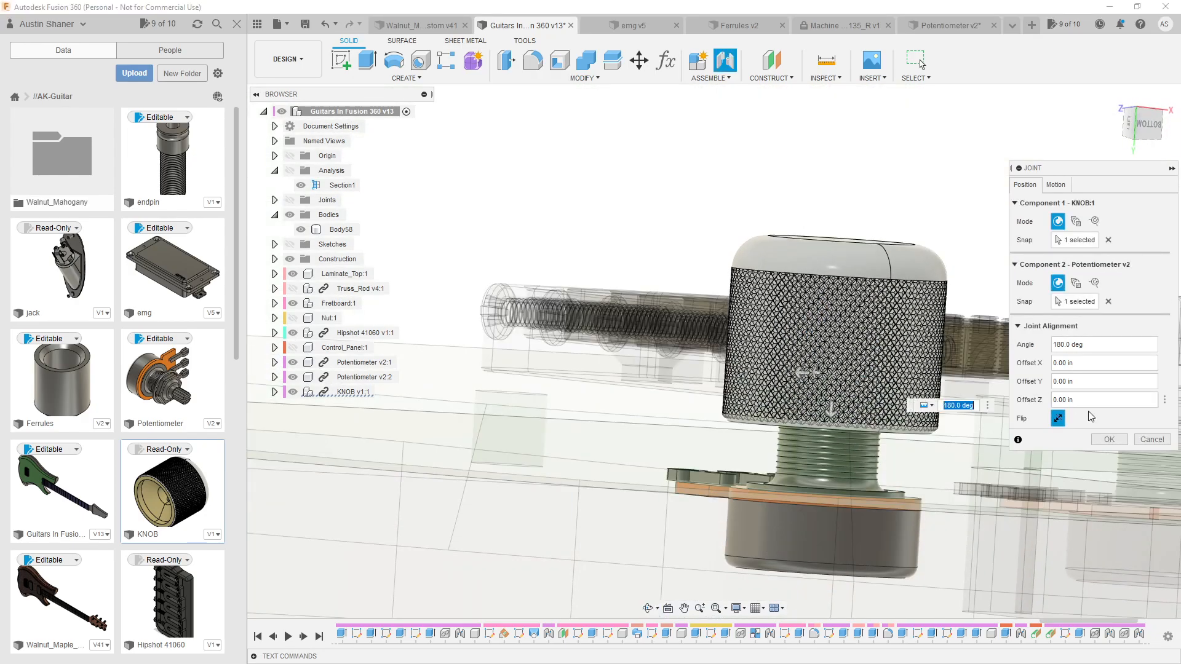
click(1119, 439)
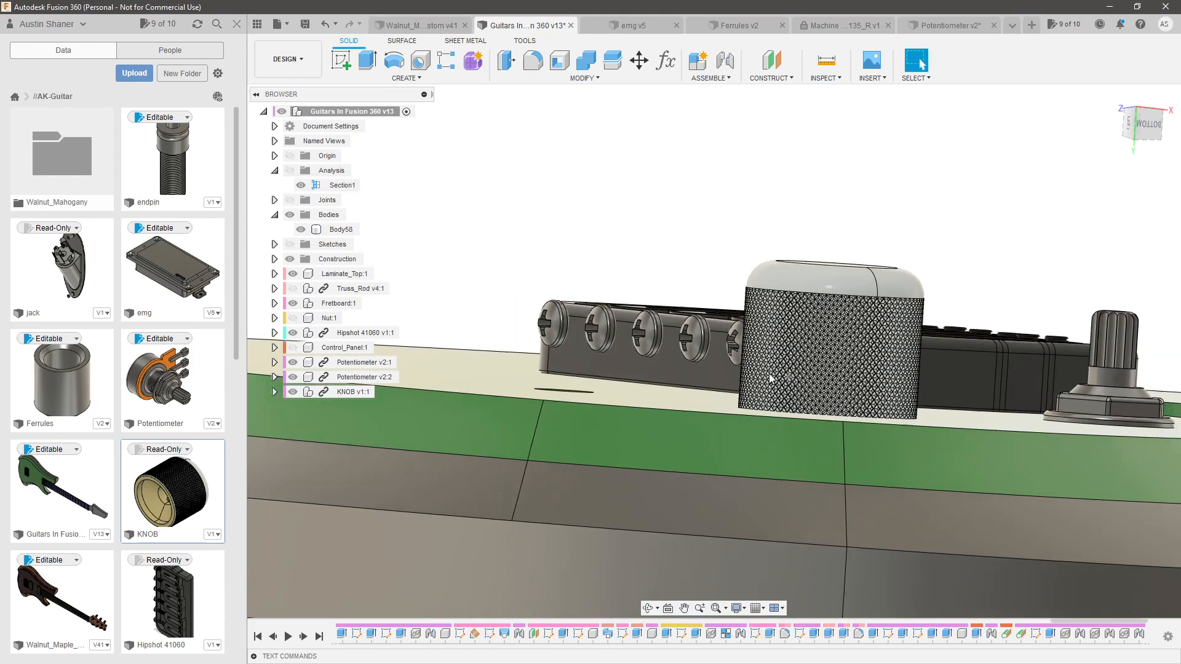
Edit the knob's joint and set its Z offset to about -0.06 in to lift the knob off the guitar top
shift+middle_drag(769, 378, 751, 419)
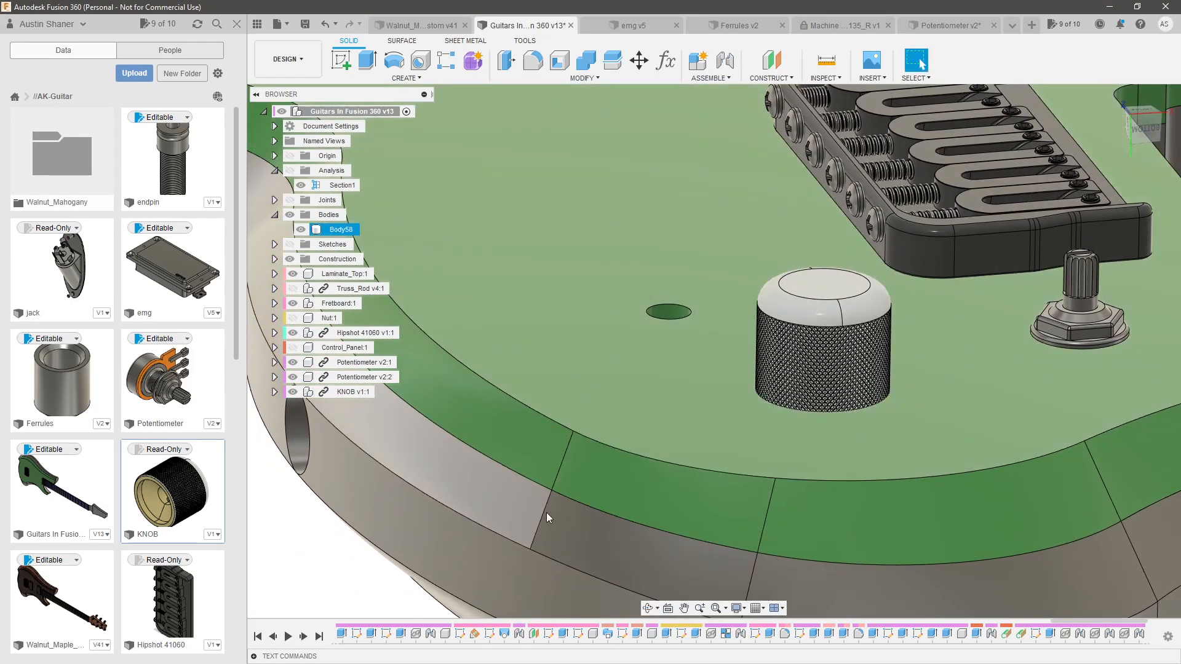
click(1142, 632)
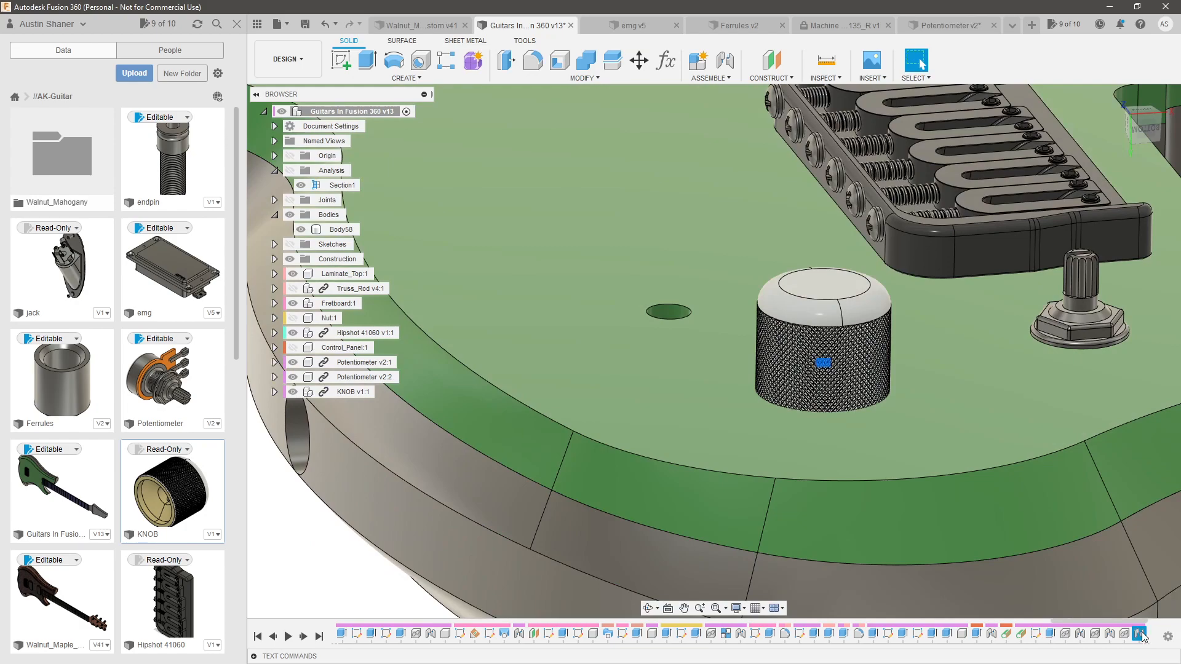
double_click(824, 366)
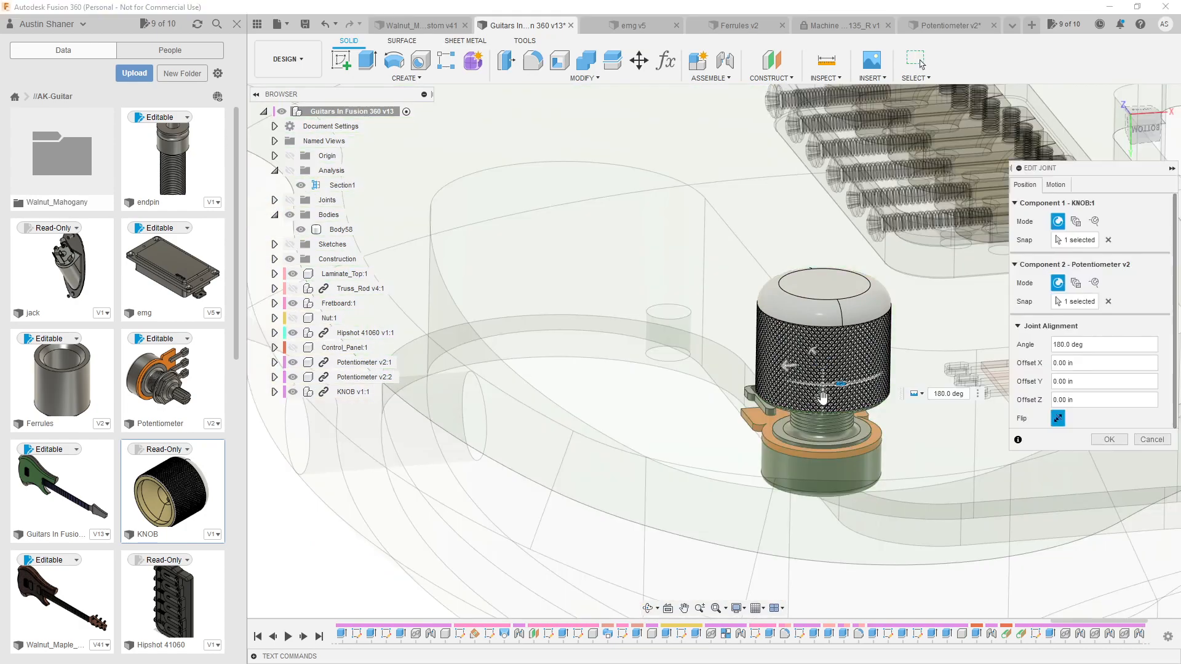
drag(824, 390, 931, 407)
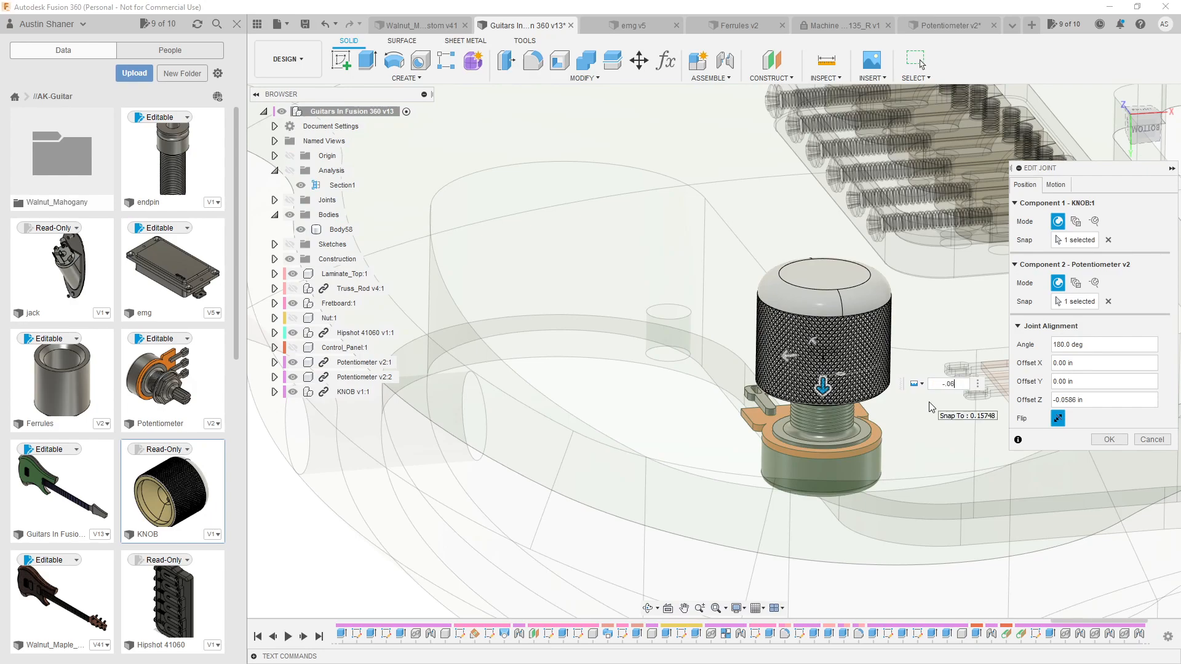
key(Return)
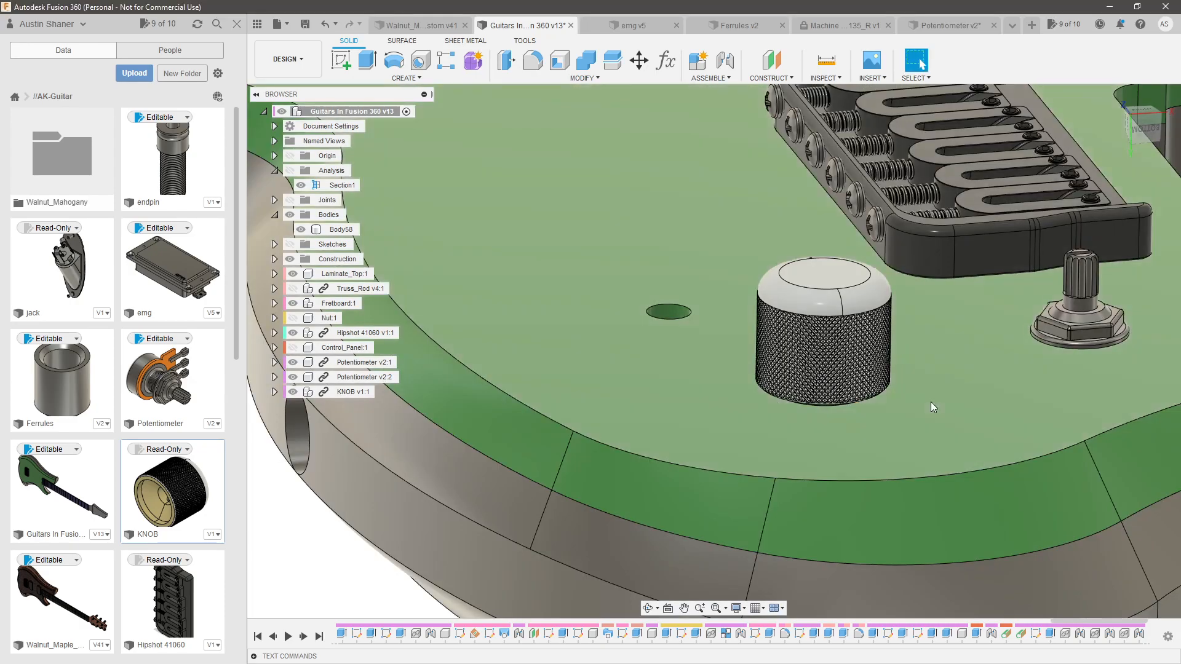
Copy the mounted knob component and paste a second instance beside the guitar body without moving it
shift+middle_drag(931, 405, 780, 375)
scroll(879, 376, up, 3)
scroll(707, 363, down, 5)
scroll(877, 372, up, 3)
shift+middle_drag(878, 374, 873, 391)
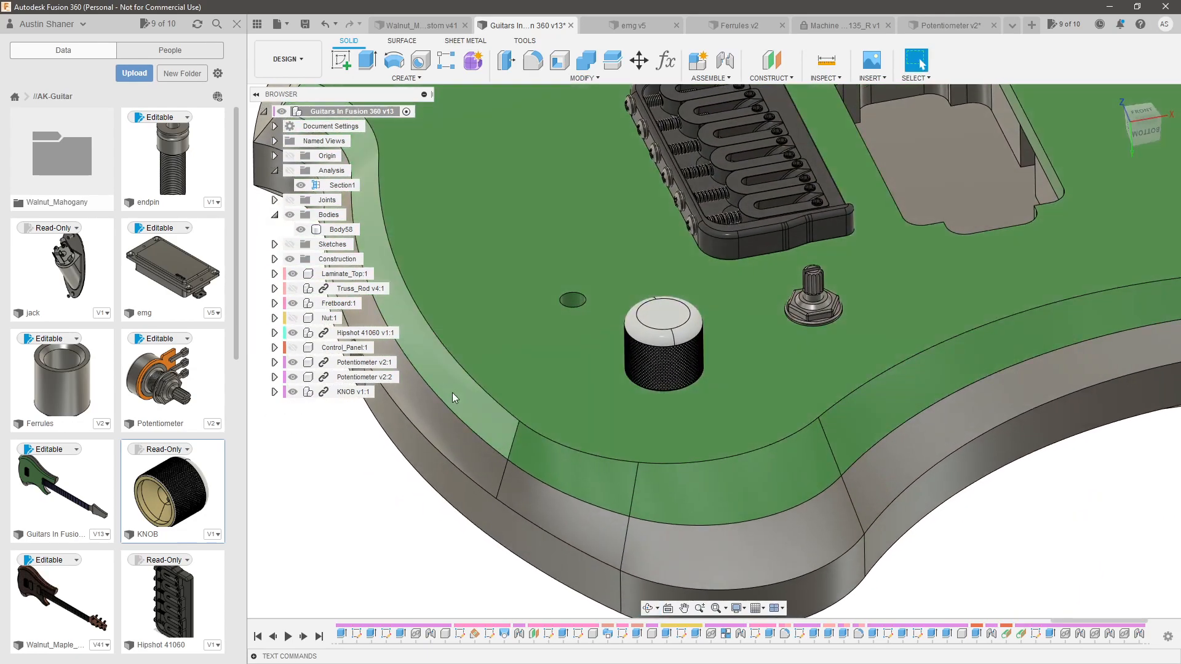
click(359, 392)
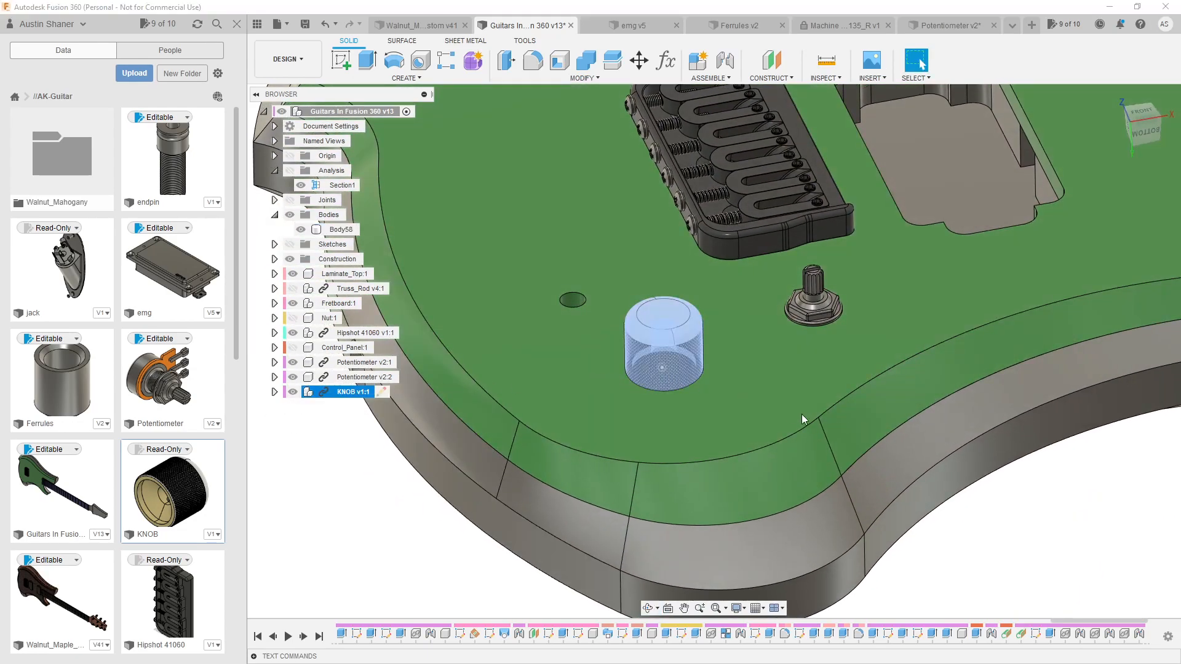
scroll(740, 391, down, 4)
scroll(932, 424, down, 2)
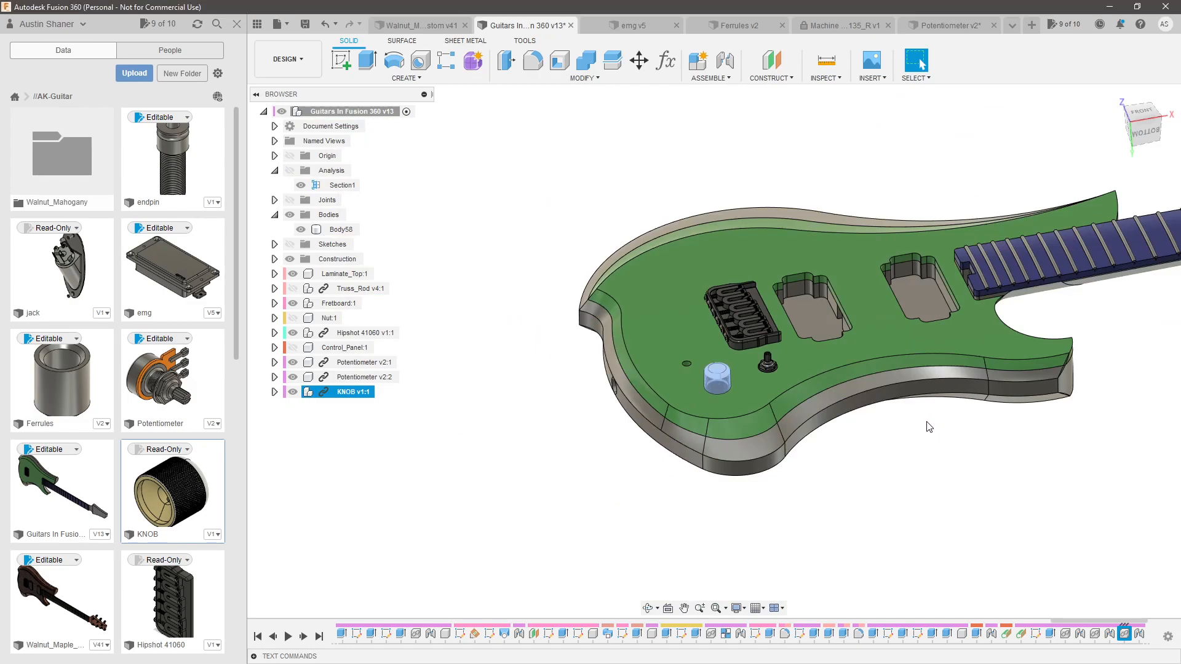
click(926, 421)
click(354, 392)
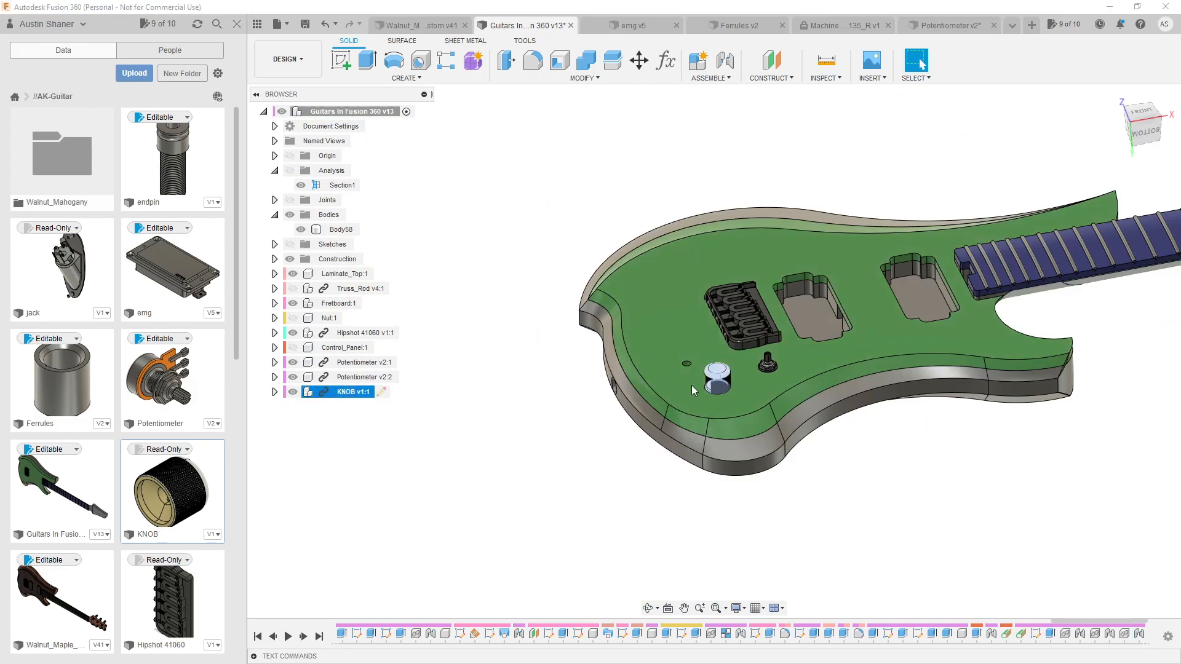
key(ctrl+v)
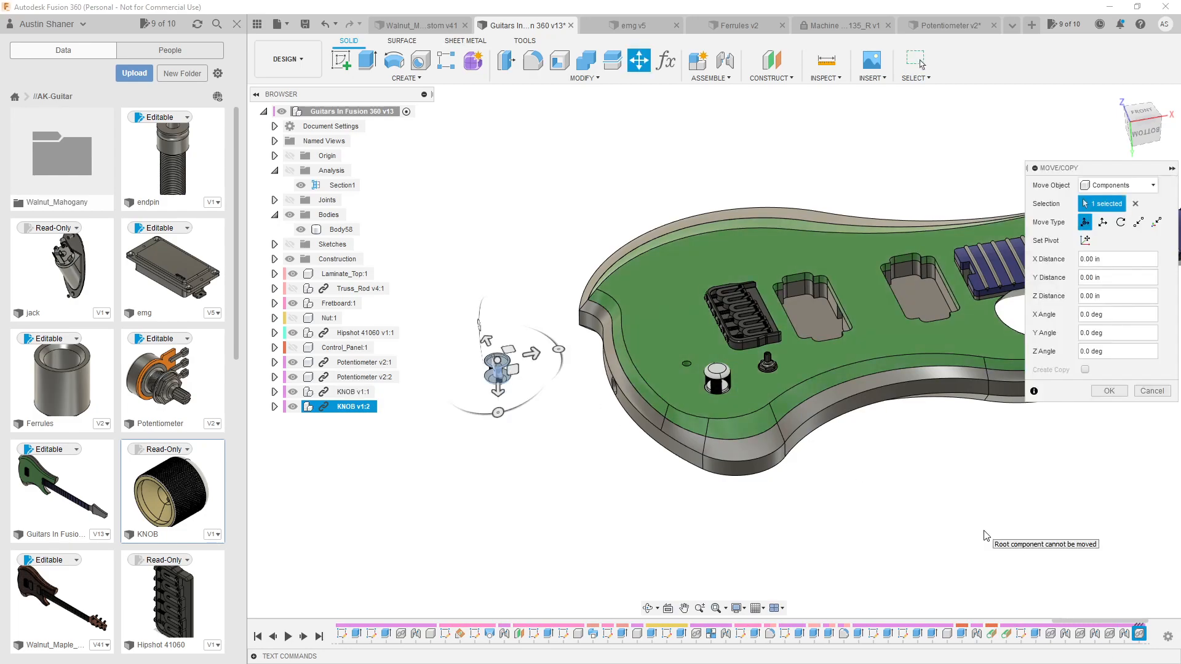
key(Return)
Start a joint between the copied knob's central bore and the circular edge at the shaft base of the potentiometer nearer the bridge
scroll(503, 384, up, 3)
scroll(501, 379, up, 3)
shift+middle_drag(502, 379, 360, 354)
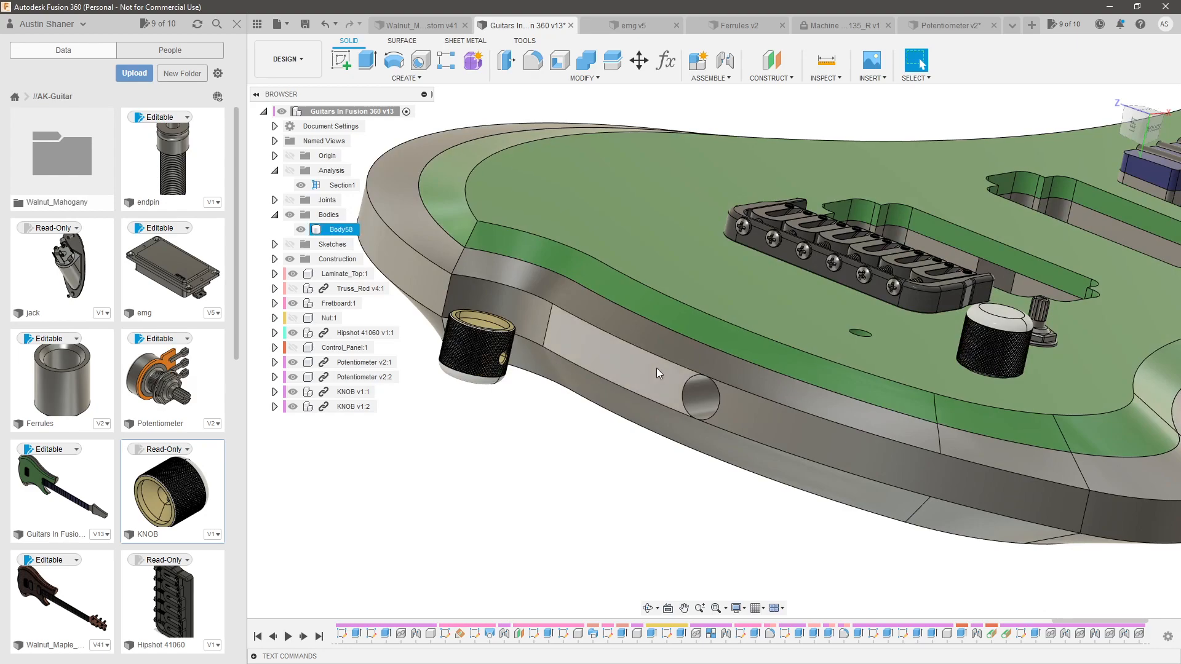
shift+middle_drag(489, 401, 470, 432)
scroll(487, 319, up, 3)
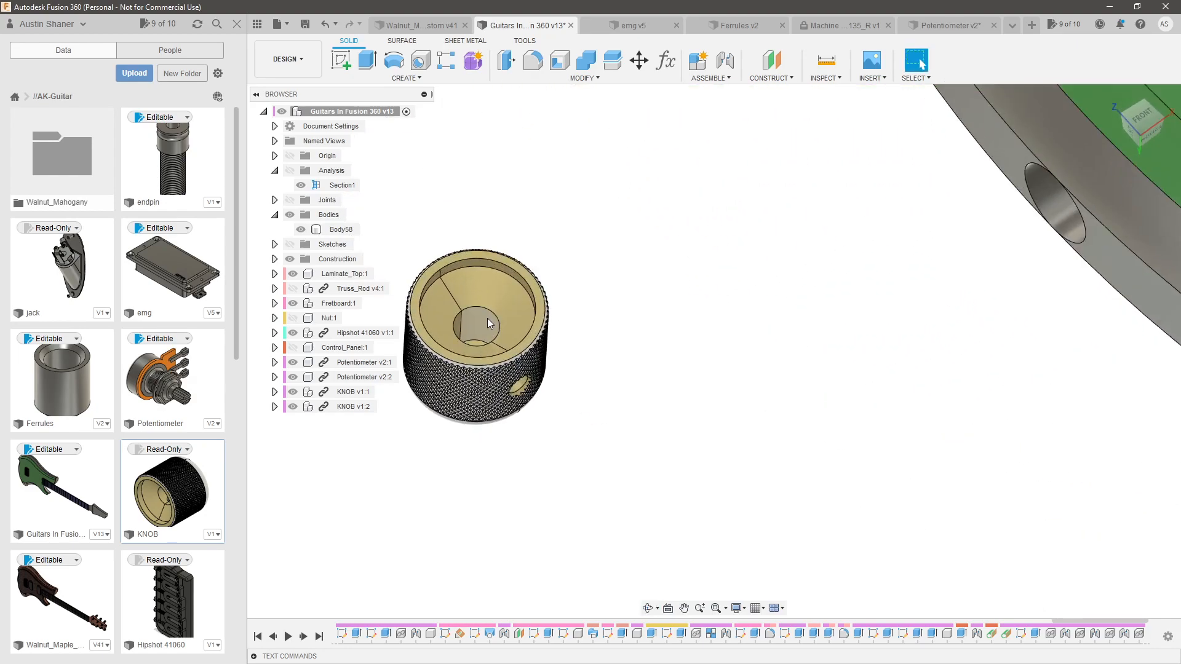
scroll(487, 318, up, 3)
shift+middle_drag(477, 338, 451, 352)
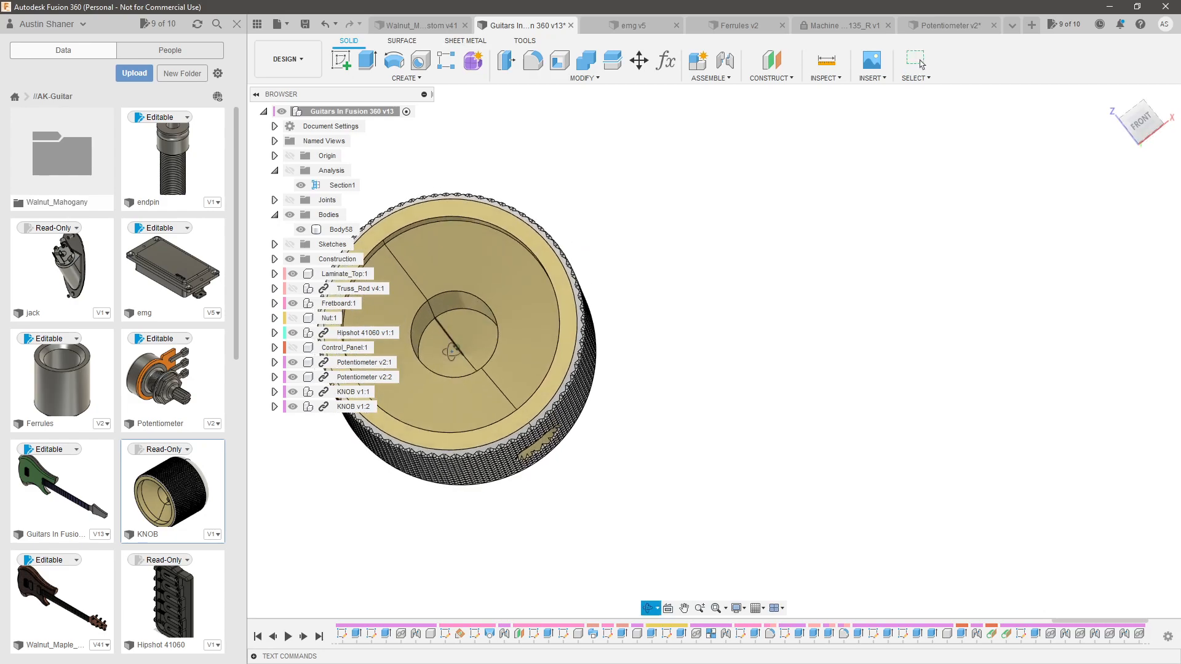
scroll(492, 355, down, 5)
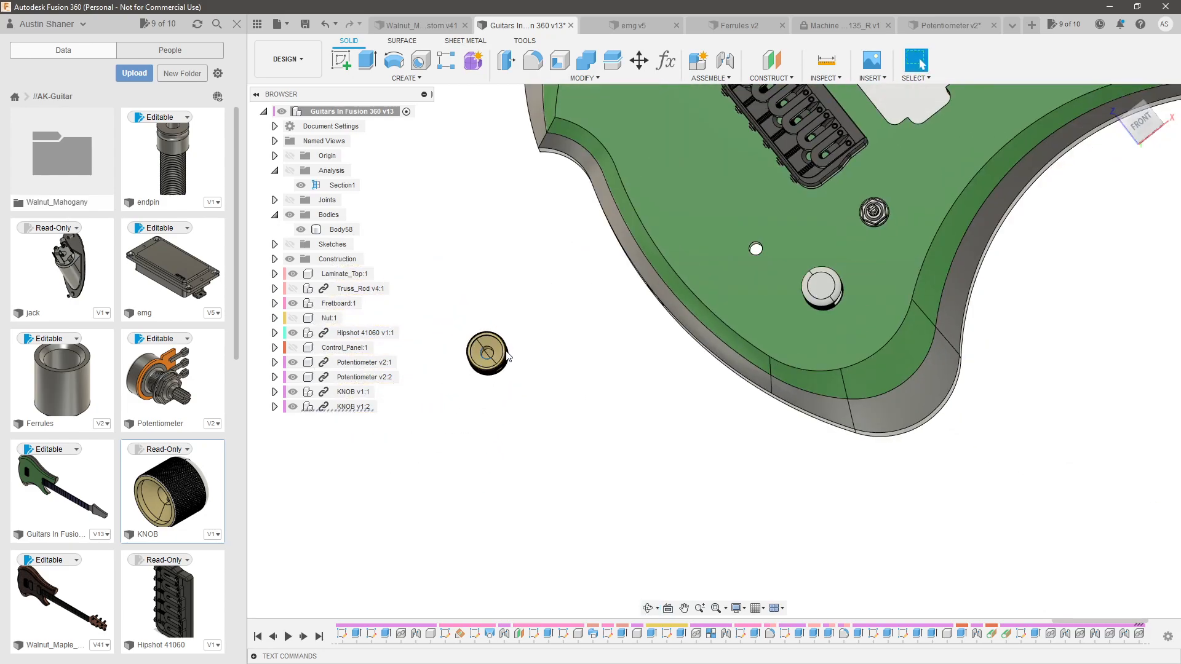
scroll(925, 216, up, 8)
shift+middle_drag(799, 323, 787, 263)
scroll(787, 262, up, 3)
key(j)
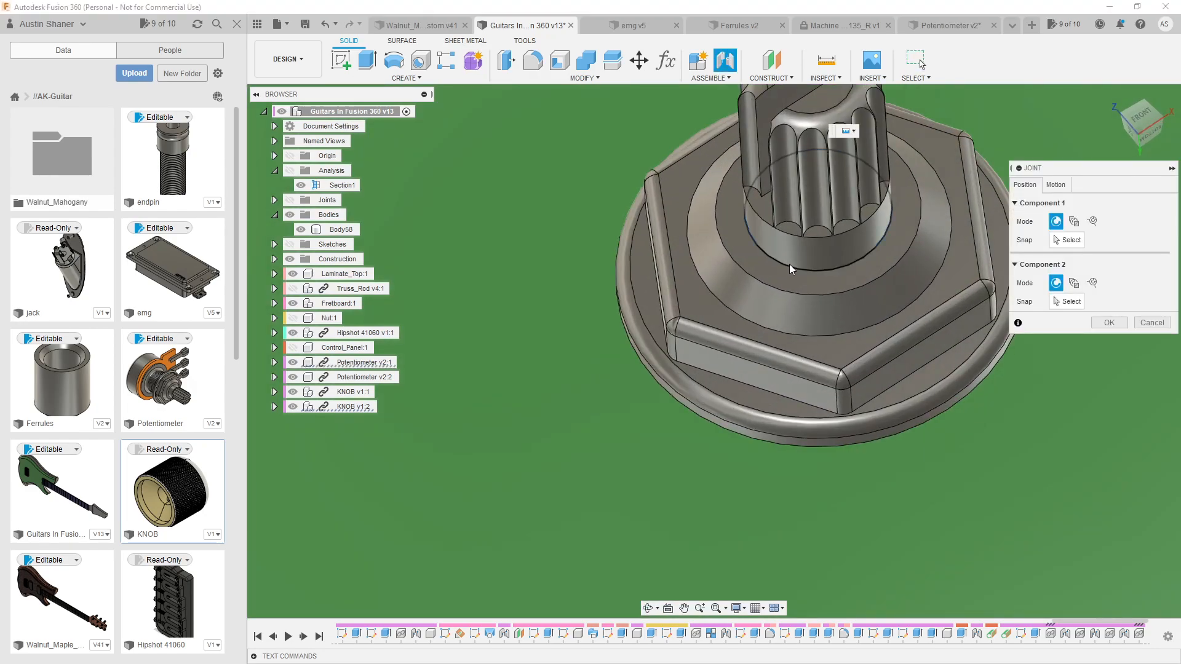
click(789, 264)
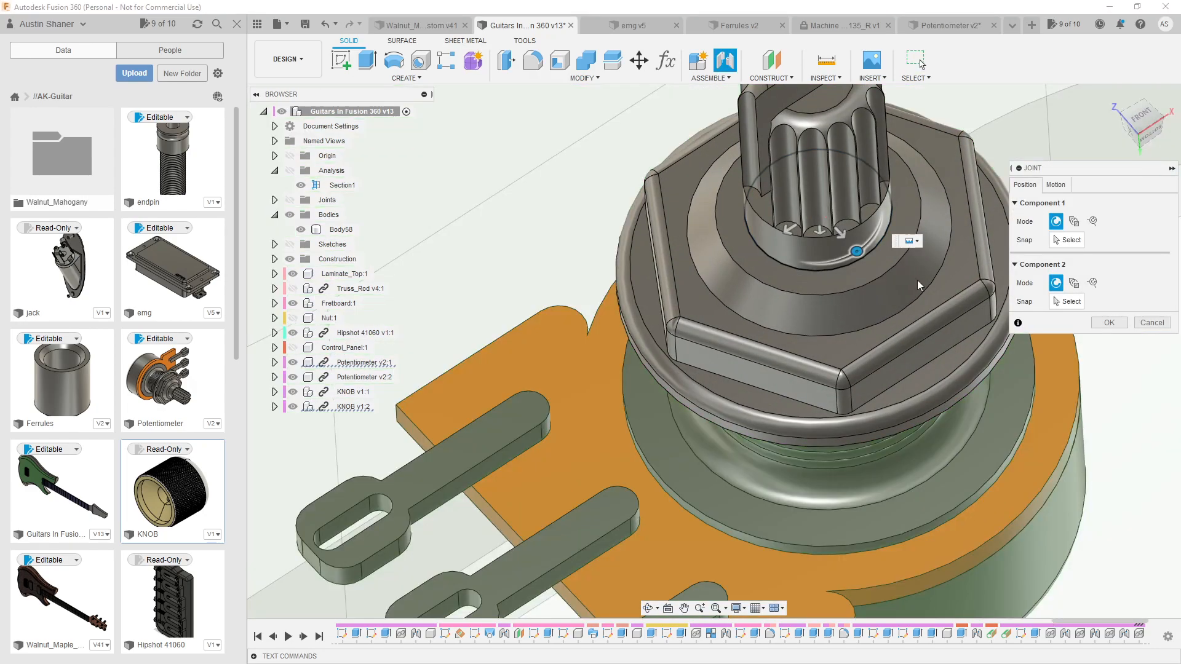
click(856, 251)
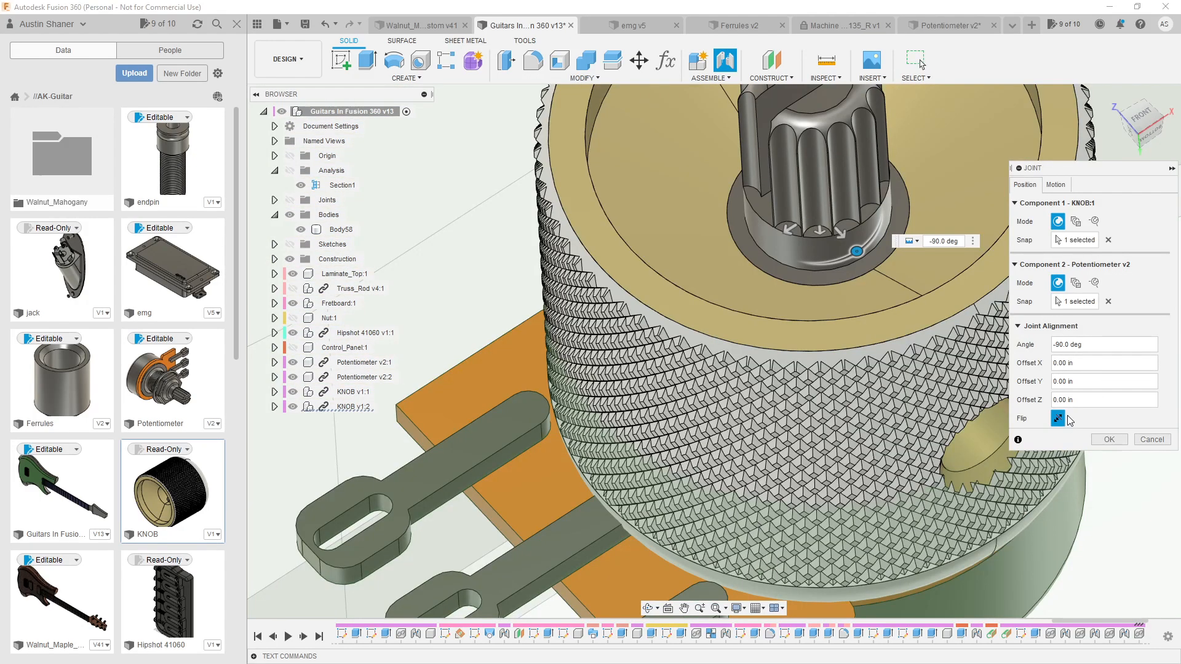
Flip the copied knob so its cap faces up from the guitar top, and set the joint's Z offset to -0.0625 in
click(1063, 420)
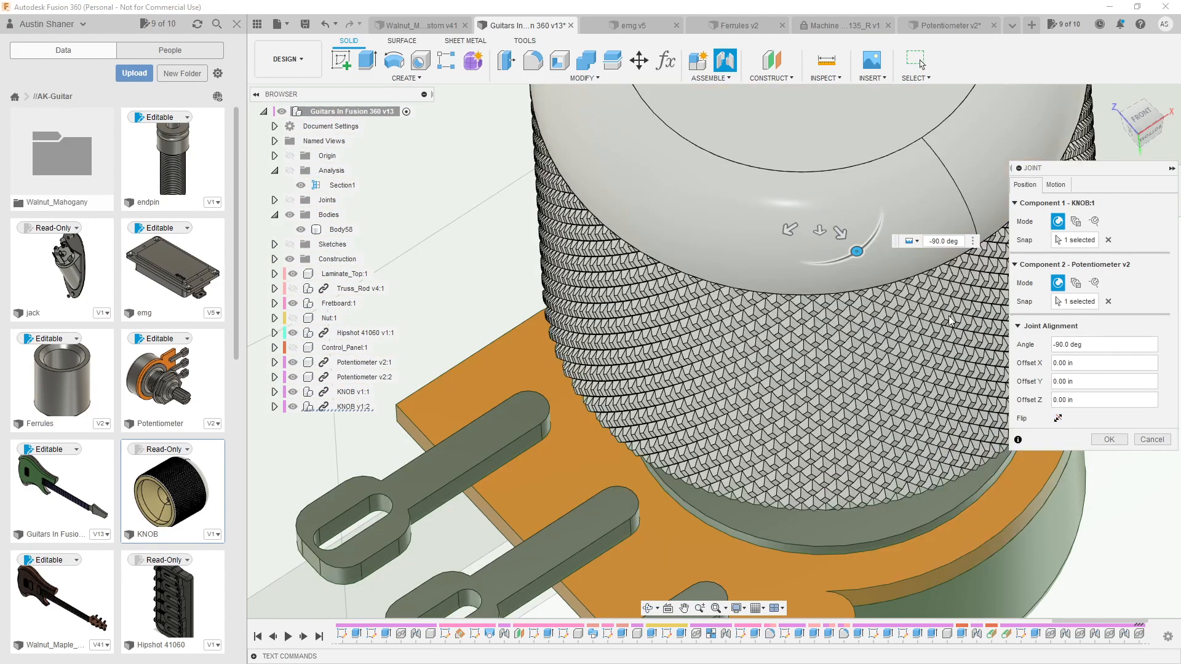
drag(821, 231, 952, 223)
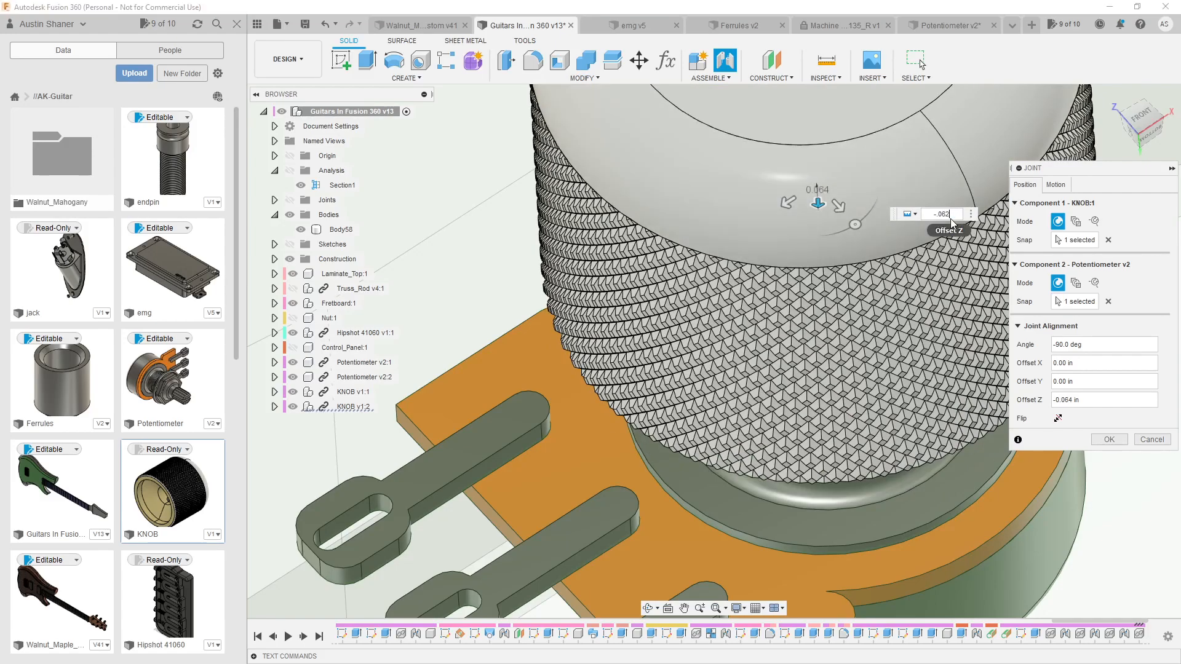
text(in)
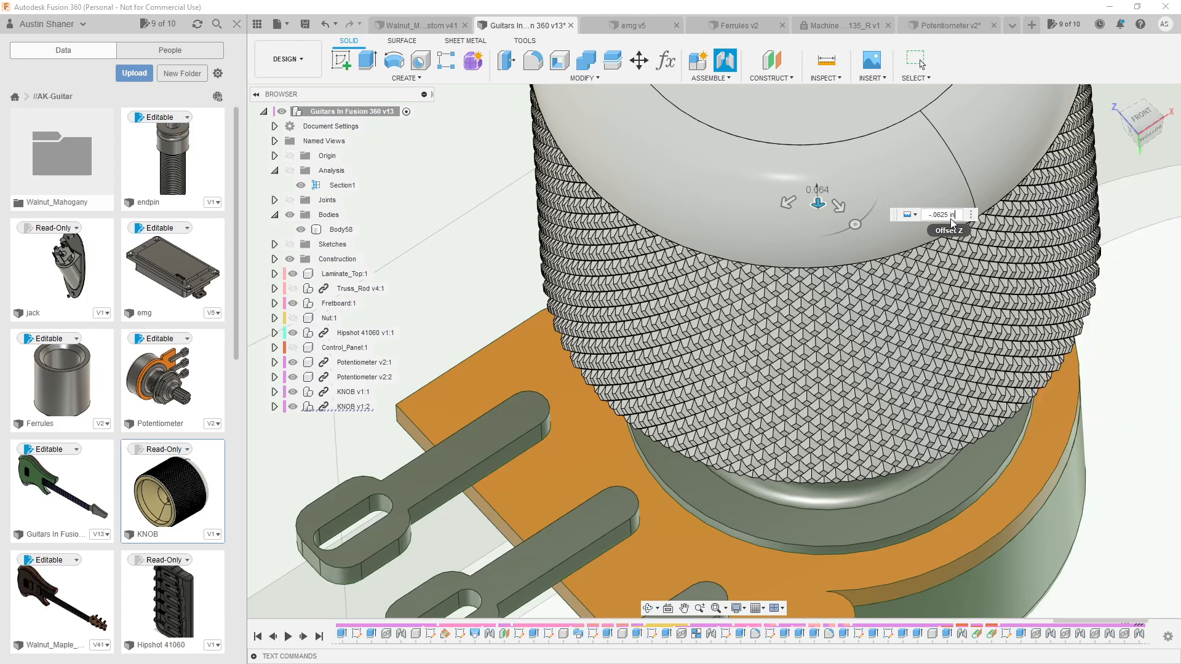
key(Return)
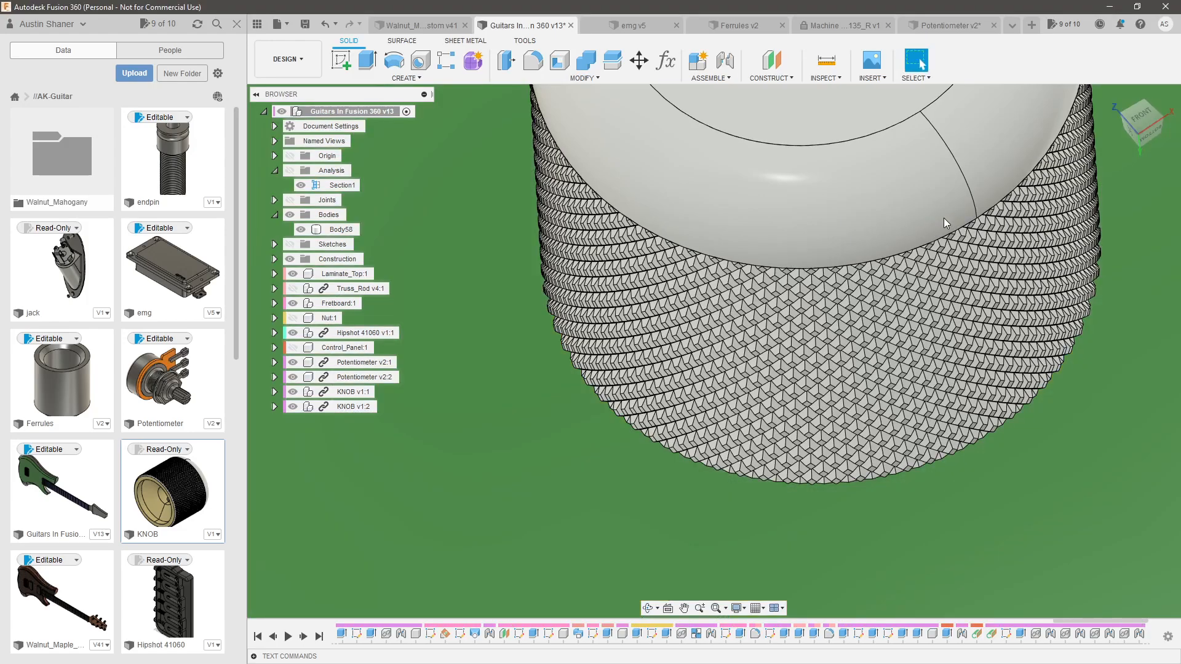
Save the guitar design with the two jointed knobs as a new version
scroll(947, 223, down, 3)
scroll(725, 391, down, 10)
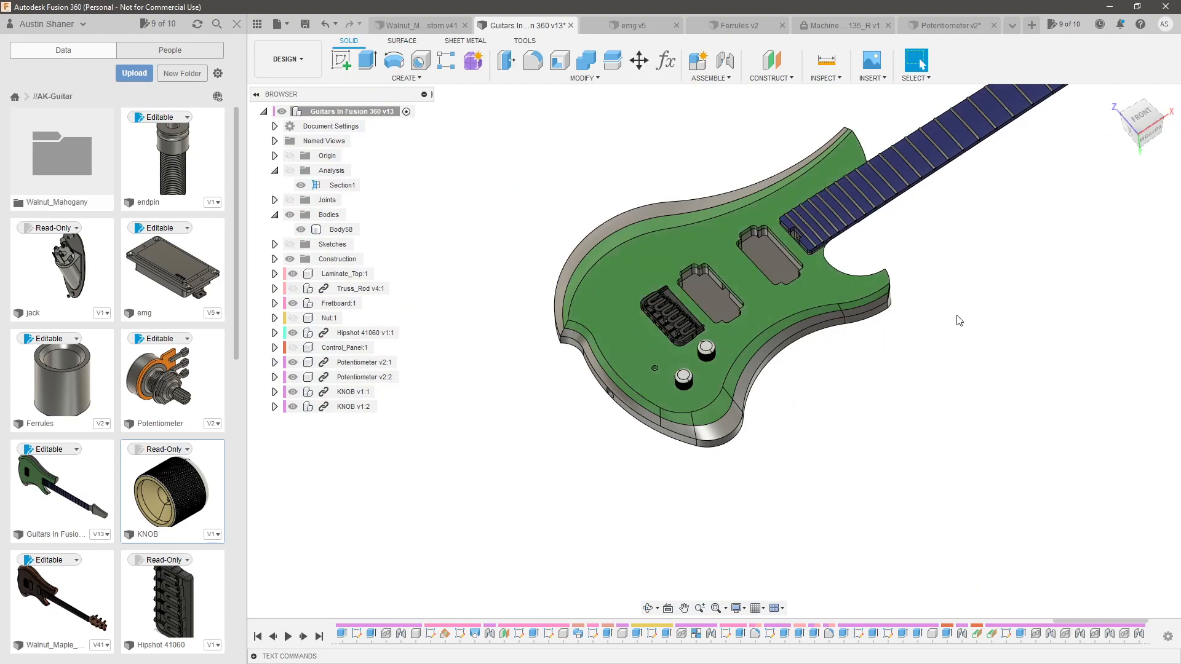
shift+middle_drag(963, 318, 774, 295)
key(ctrl+s)
key(Return)
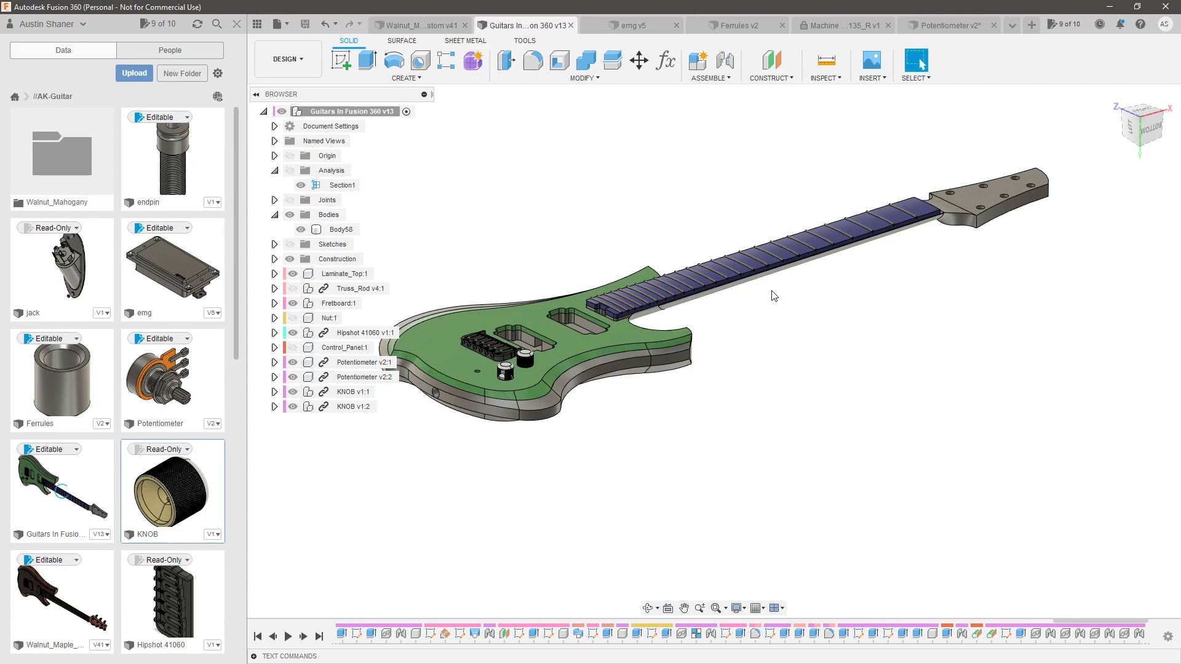
shift+middle_drag(760, 300, 769, 319)
scroll(424, 481, up, 6)
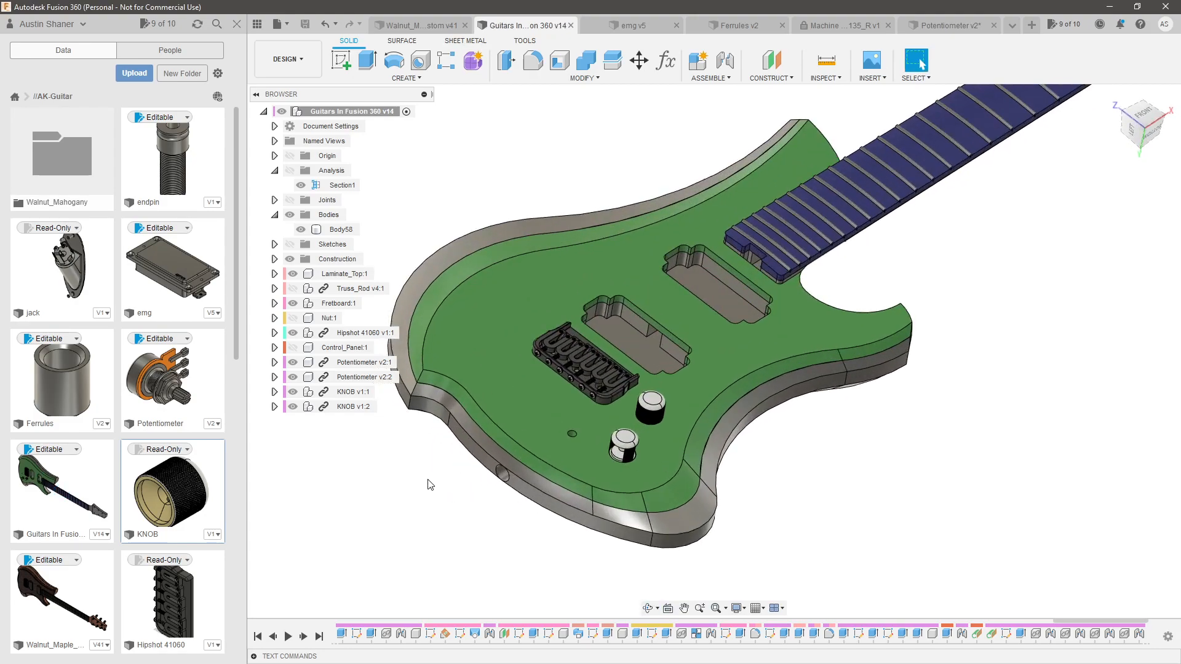
mouse_move(581, 468)
shift+middle_down()
mouse_move(553, 449)
mouse_move(566, 453)
shift+middle_up()
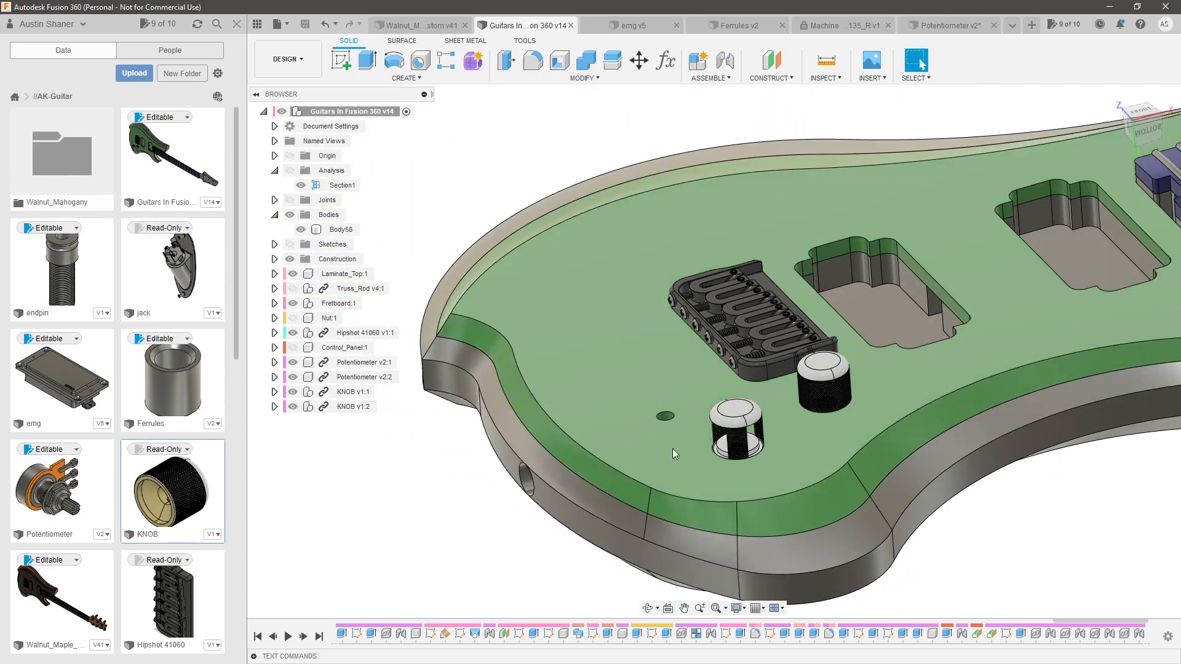
Insert the Machine Head_135_R component from the project library into the guitar design, accepting its default position
scroll(711, 464, down, 4)
shift+middle_drag(851, 500, 799, 529)
scroll(809, 486, up, 3)
mouse_move(812, 487)
shift+middle_down()
mouse_move(791, 485)
mouse_move(803, 470)
mouse_move(819, 474)
shift+middle_up()
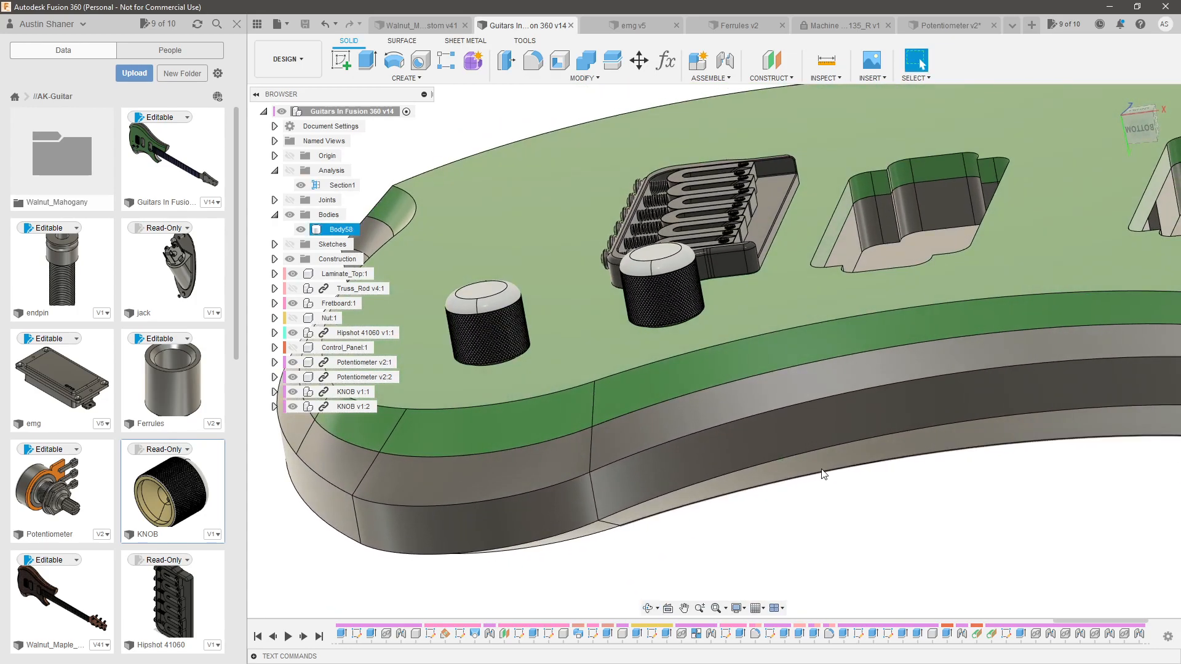
scroll(675, 430, down, 10)
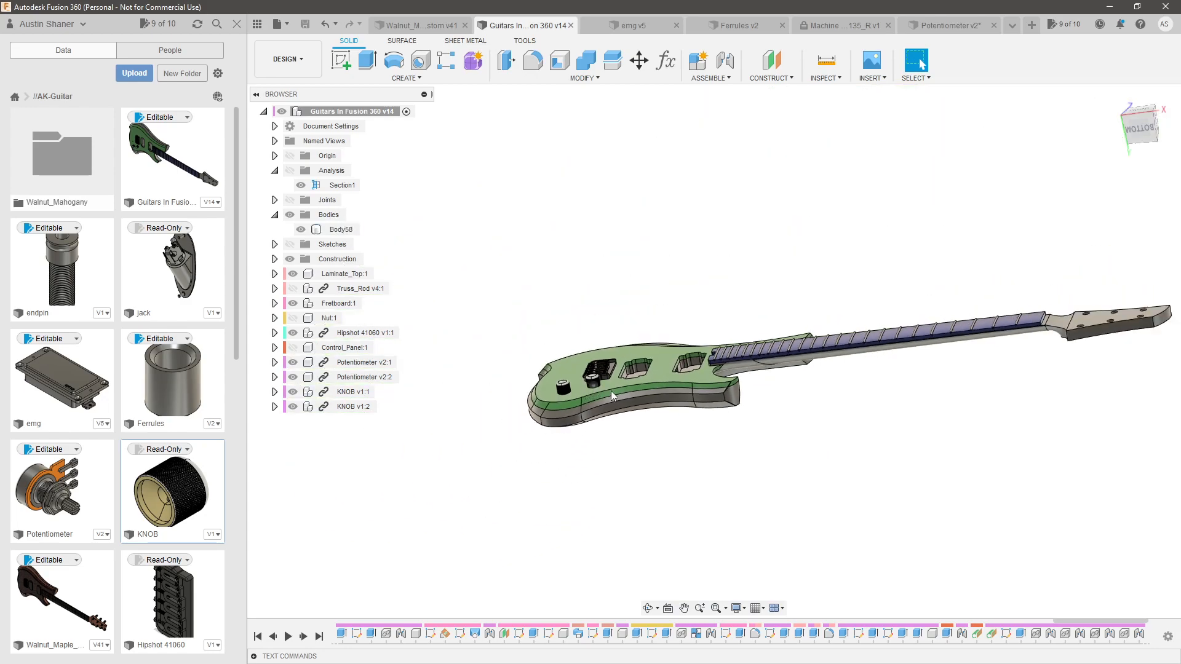
scroll(978, 386, up, 3)
shift+middle_drag(955, 364, 965, 406)
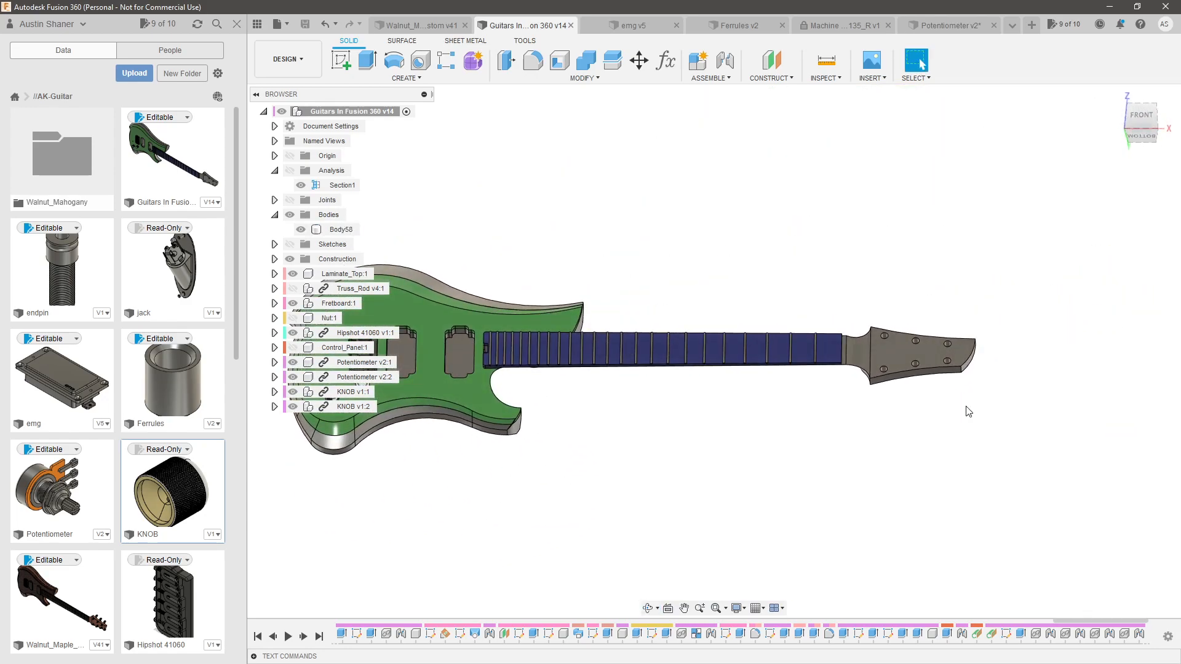
scroll(169, 335, down, 10)
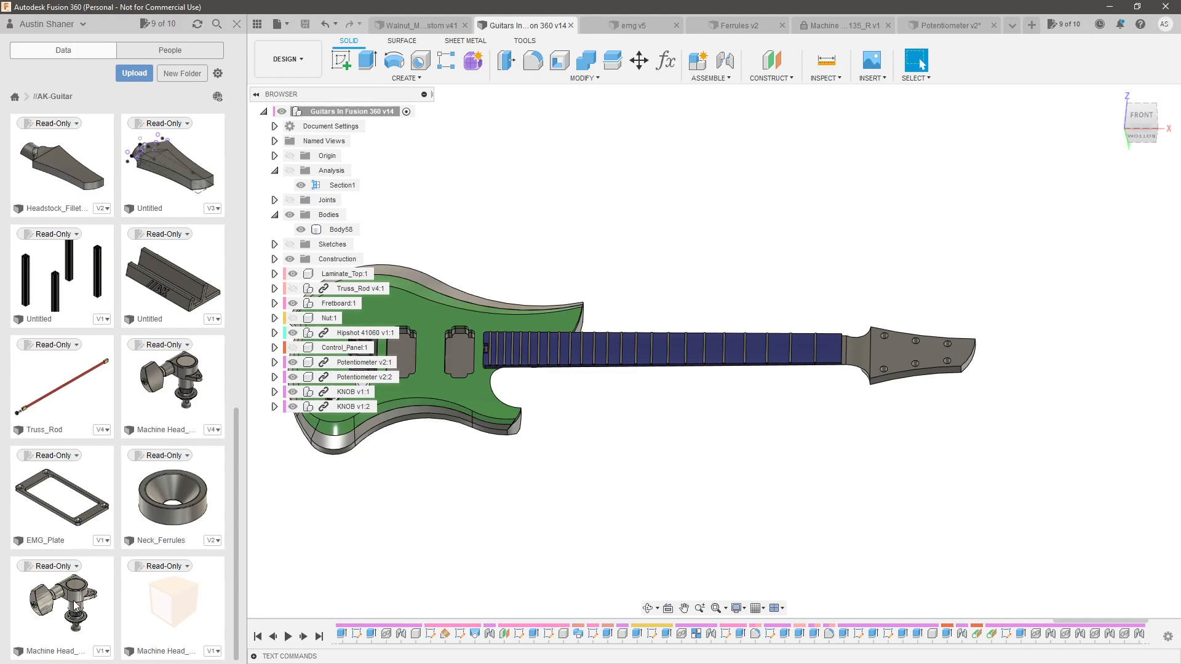
drag(75, 605, 815, 271)
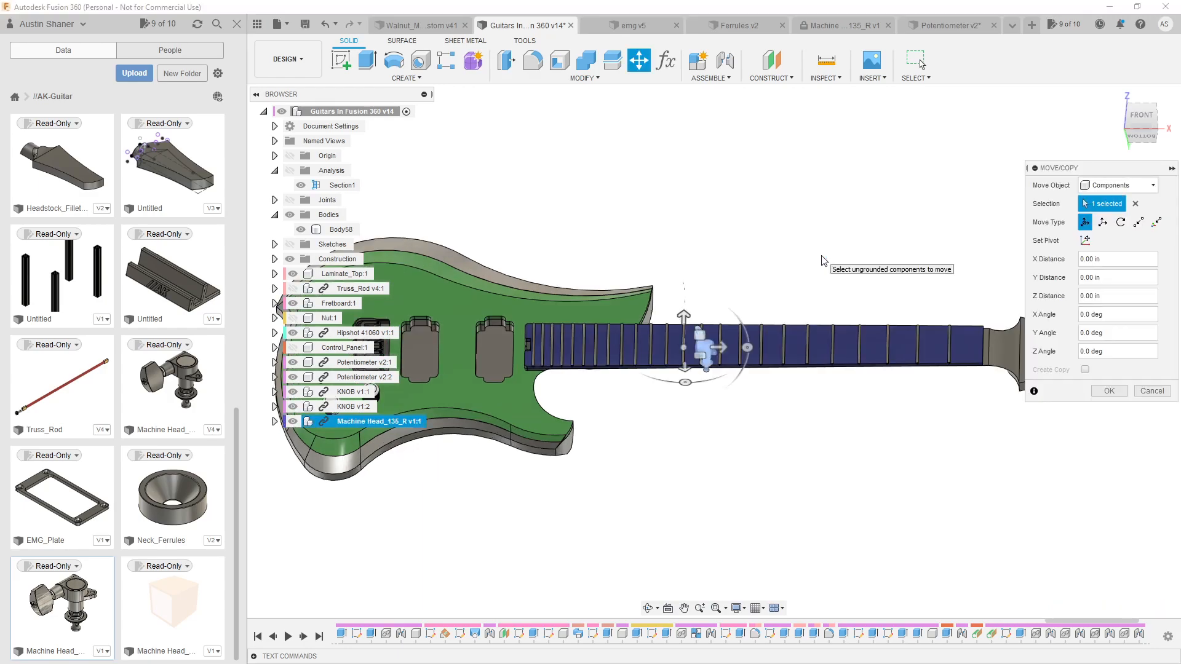
click(1110, 393)
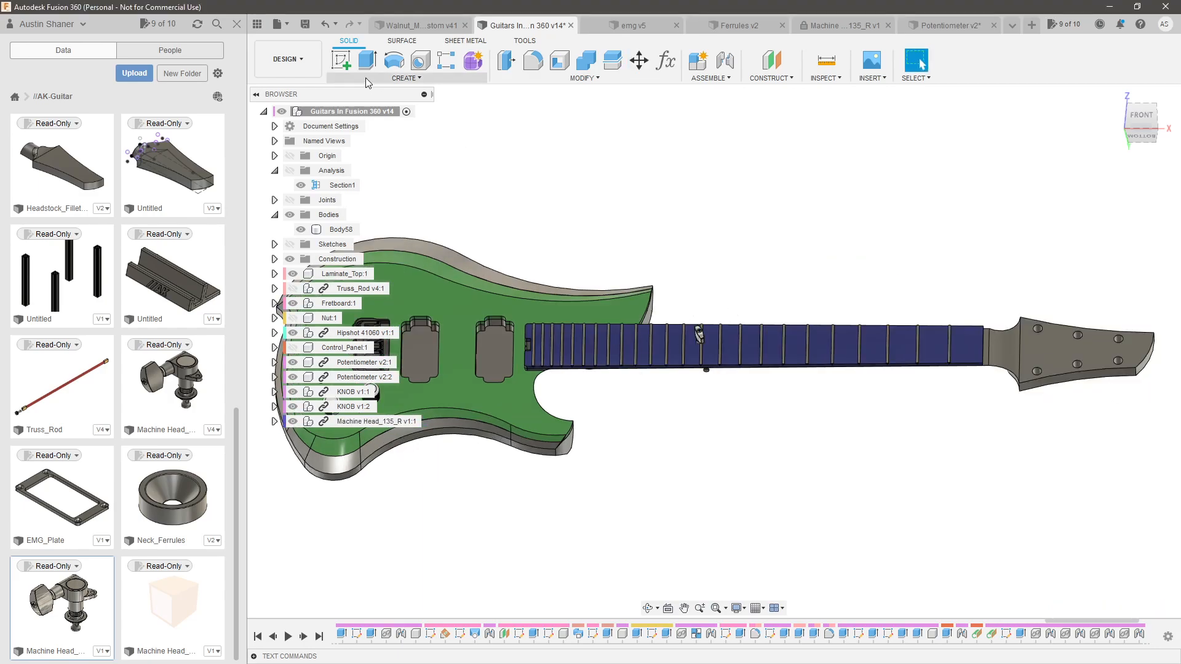
Close the project library and hide both knob components
click(236, 24)
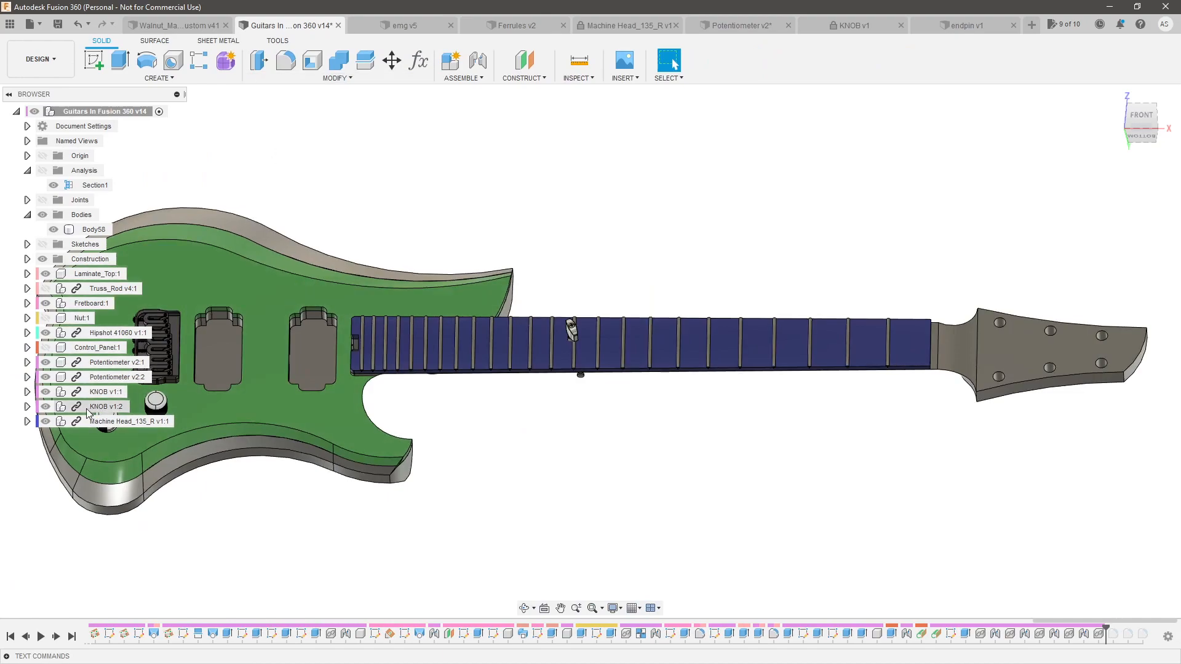
click(48, 408)
click(46, 393)
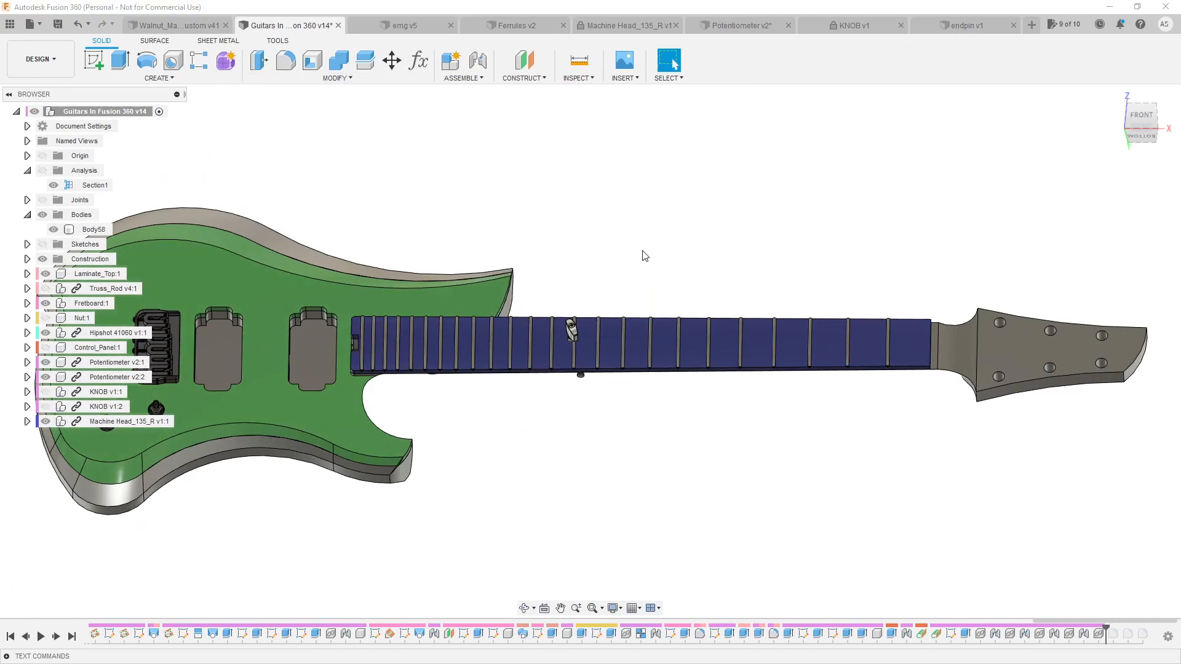
Move the machine head freely off the fretboard to the space beside the headstock end of the neck
scroll(636, 255, up, 1)
scroll(637, 256, up, 1)
shift+middle_drag(637, 256, 638, 189)
scroll(559, 345, up, 3)
drag(543, 349, 898, 222)
scroll(578, 244, down, 3)
scroll(824, 284, up, 2)
shift+middle_drag(767, 283, 766, 253)
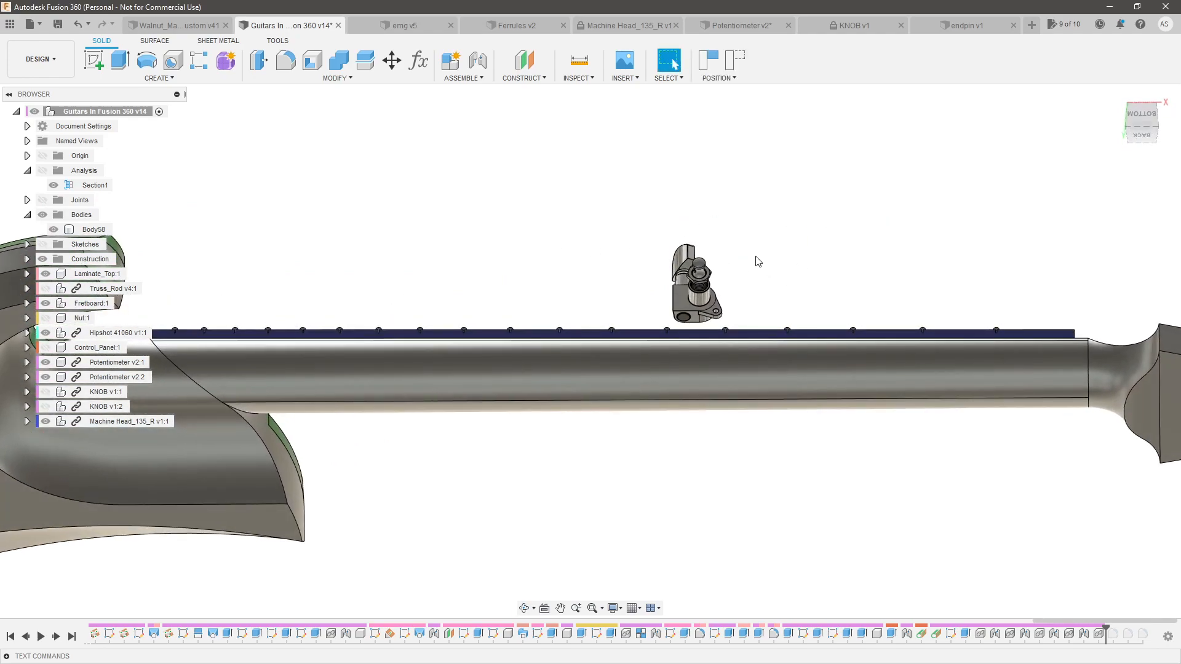
drag(684, 297, 1060, 287)
scroll(626, 241, down, 3)
scroll(1020, 265, up, 3)
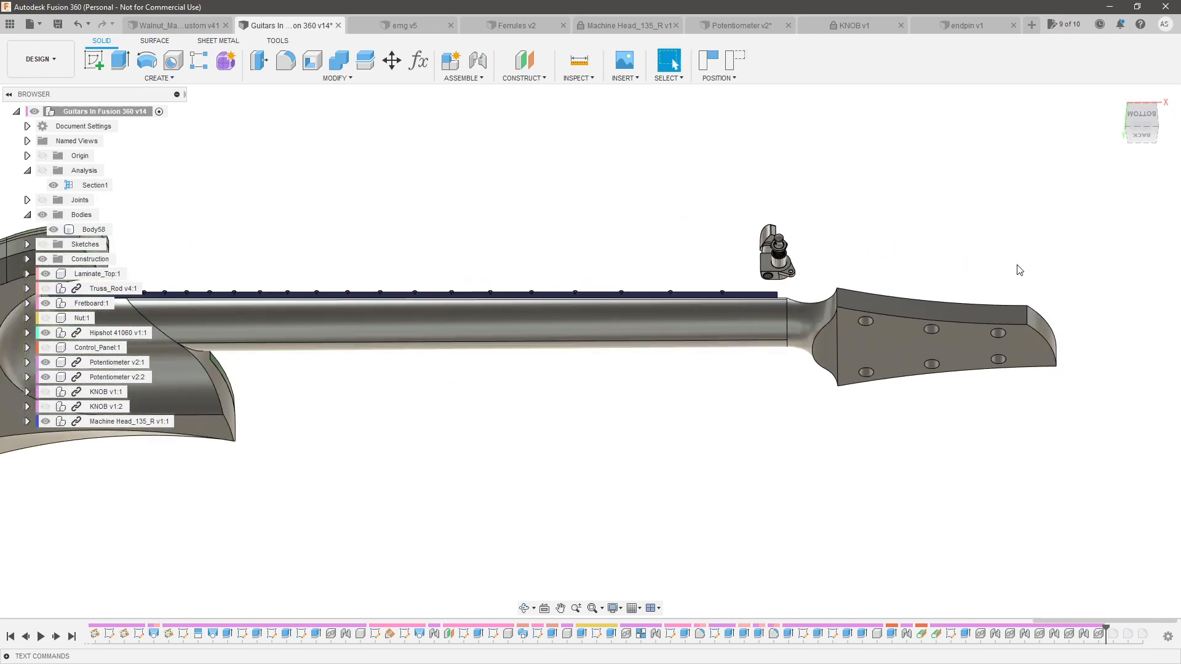
drag(689, 250, 846, 250)
Joint the circular edge at the base of the machine head's post to the nearest-to-neck hole on the headstock's back, flipped
scroll(857, 236, up, 3)
shift+middle_drag(781, 271, 834, 283)
scroll(833, 283, up, 4)
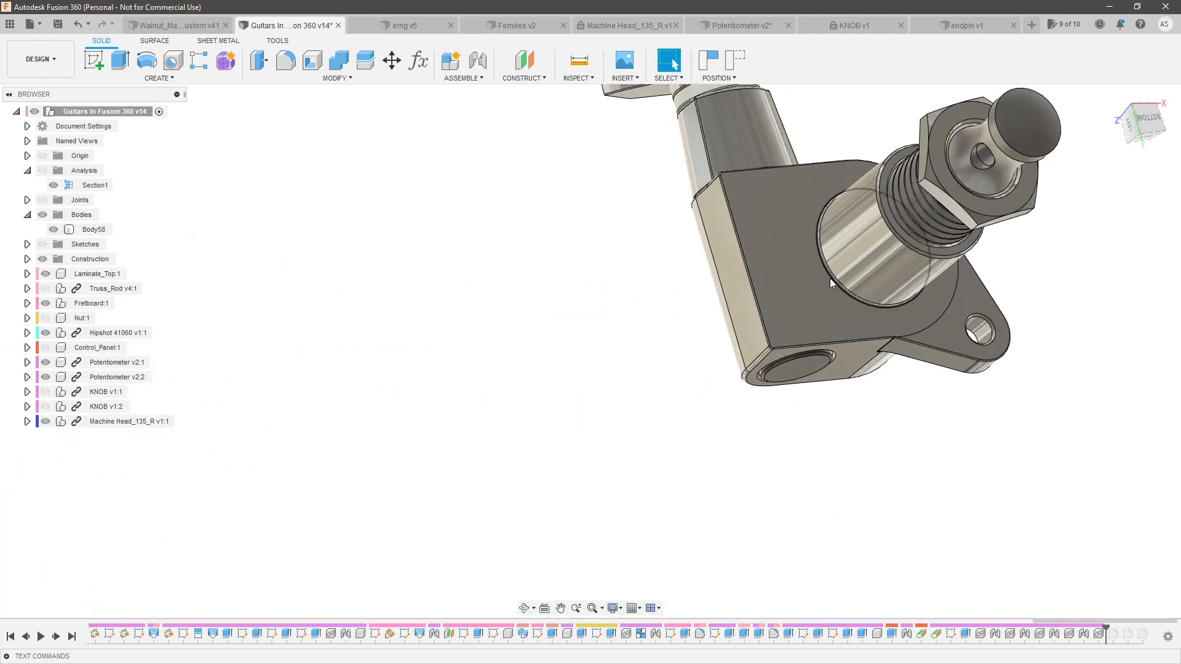
scroll(696, 262, down, 4)
scroll(695, 262, down, 2)
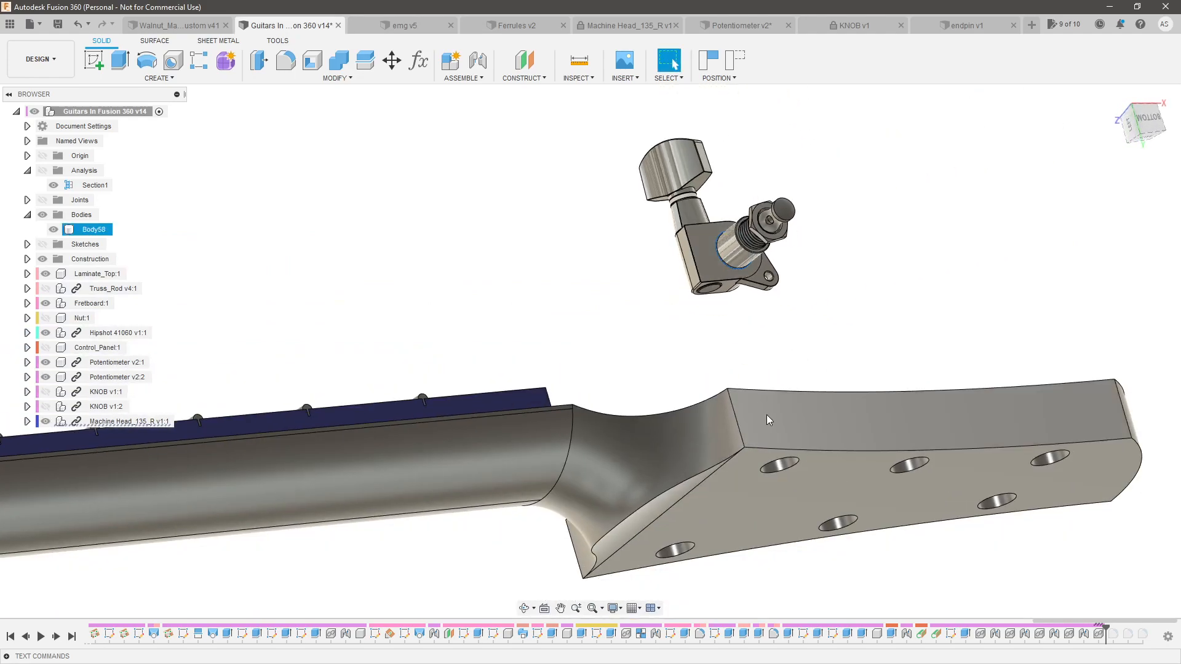
click(799, 462)
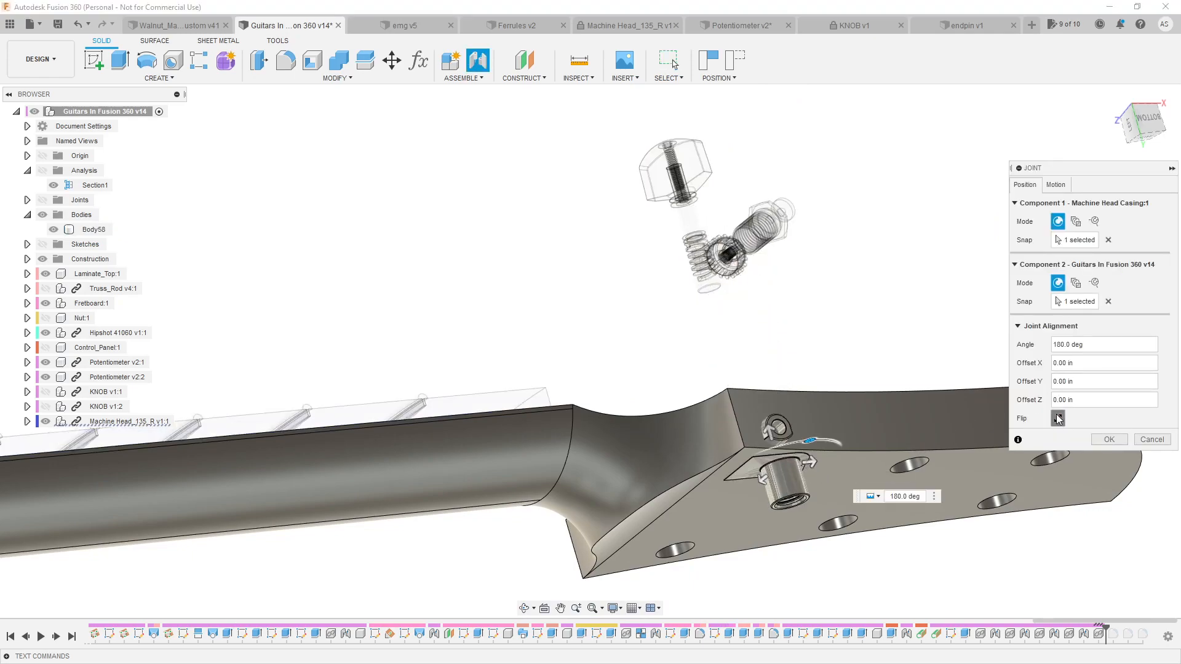
Set the machine head joint's angle to 15 degrees so its tuning peg points outward past the headstock edge
shift+middle_drag(803, 399, 1065, 145)
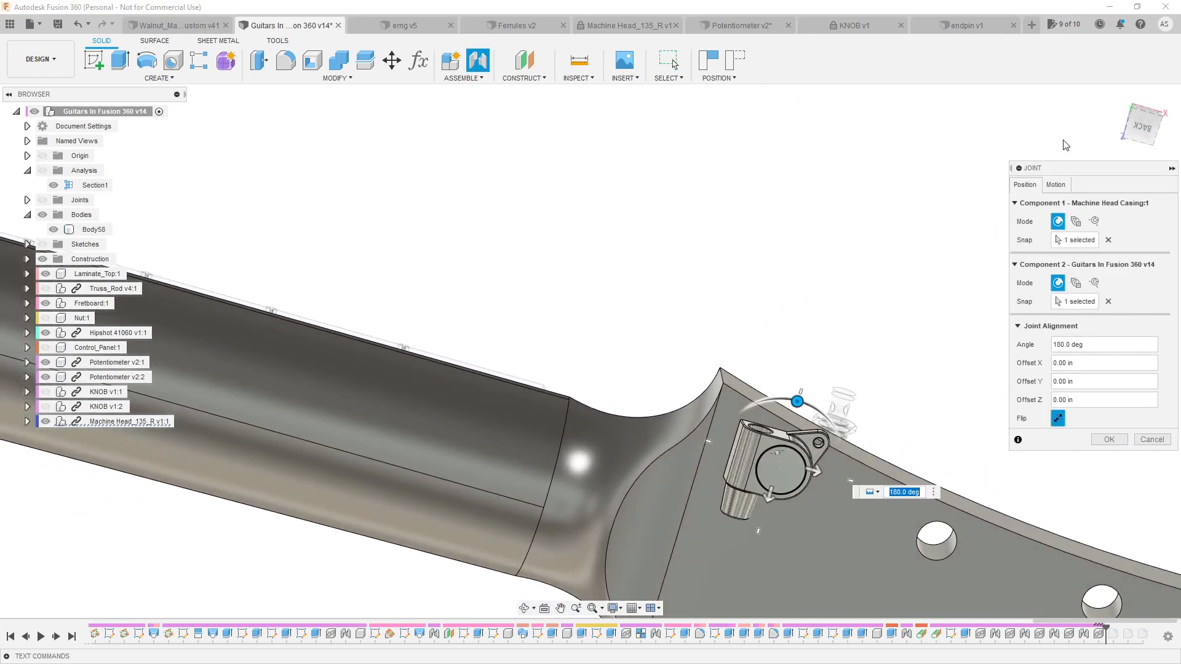
click(1142, 127)
drag(777, 287, 758, 408)
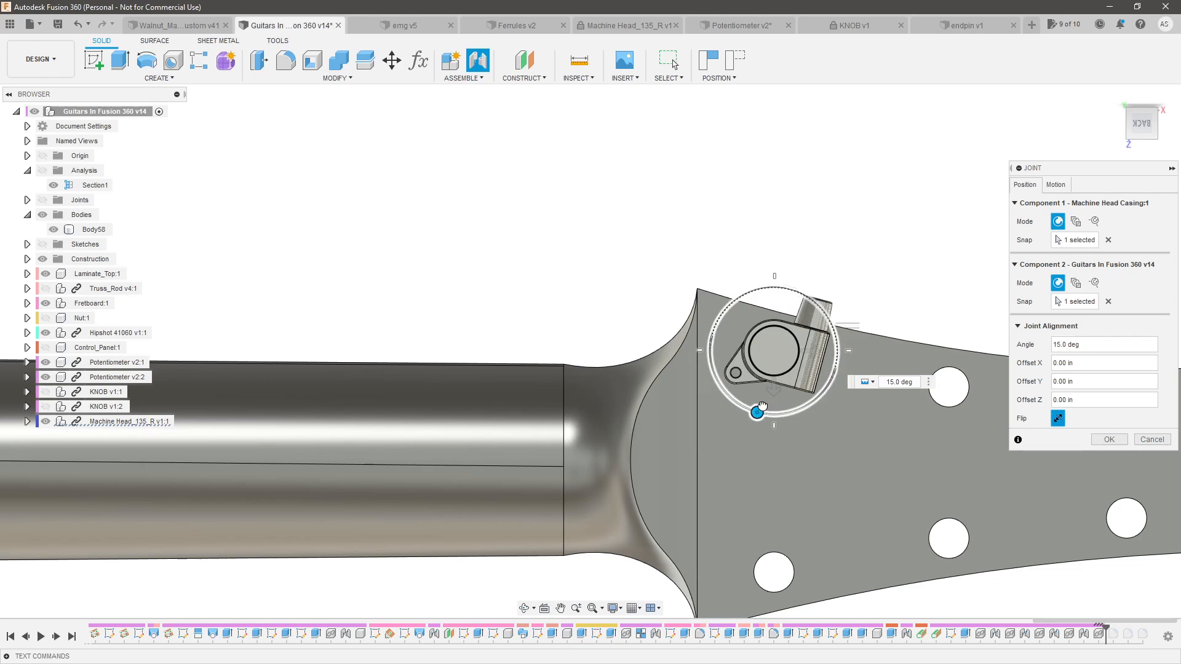
scroll(815, 360, down, 3)
scroll(619, 341, up, 6)
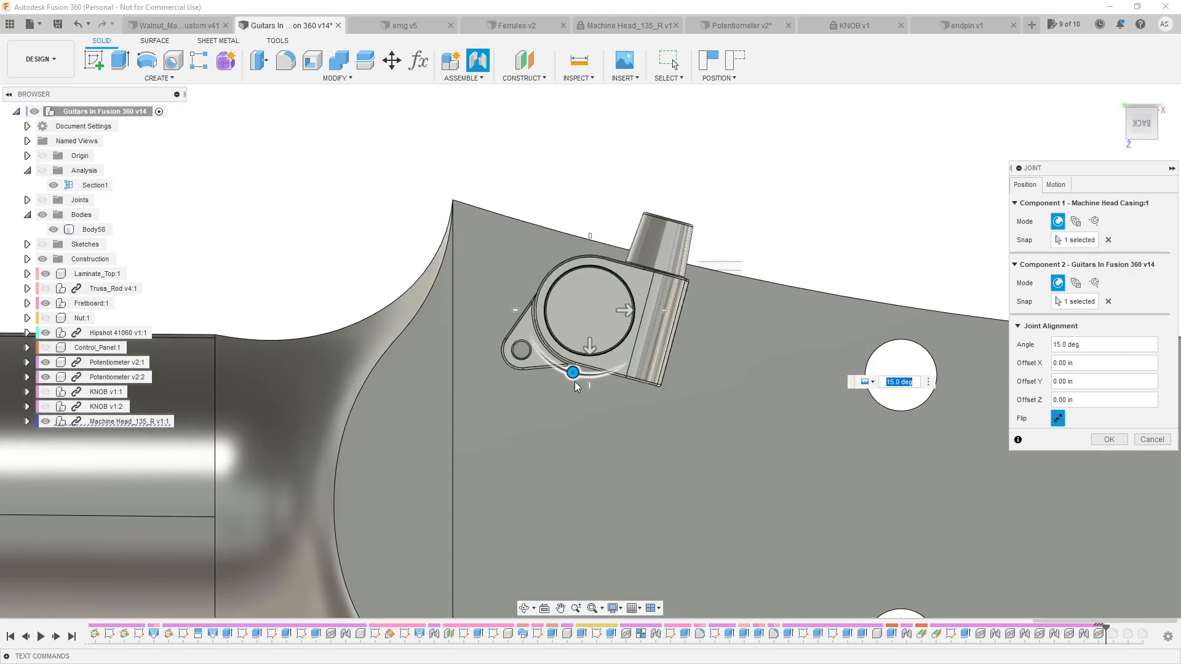
drag(573, 375, 571, 377)
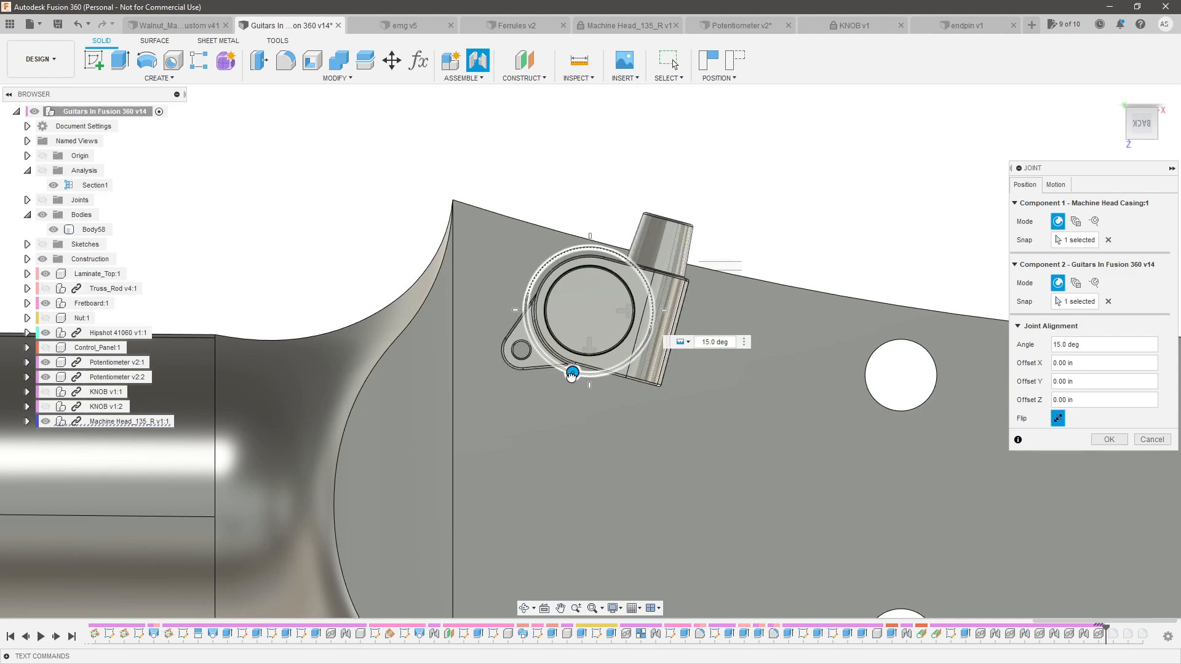
drag(570, 377, 571, 377)
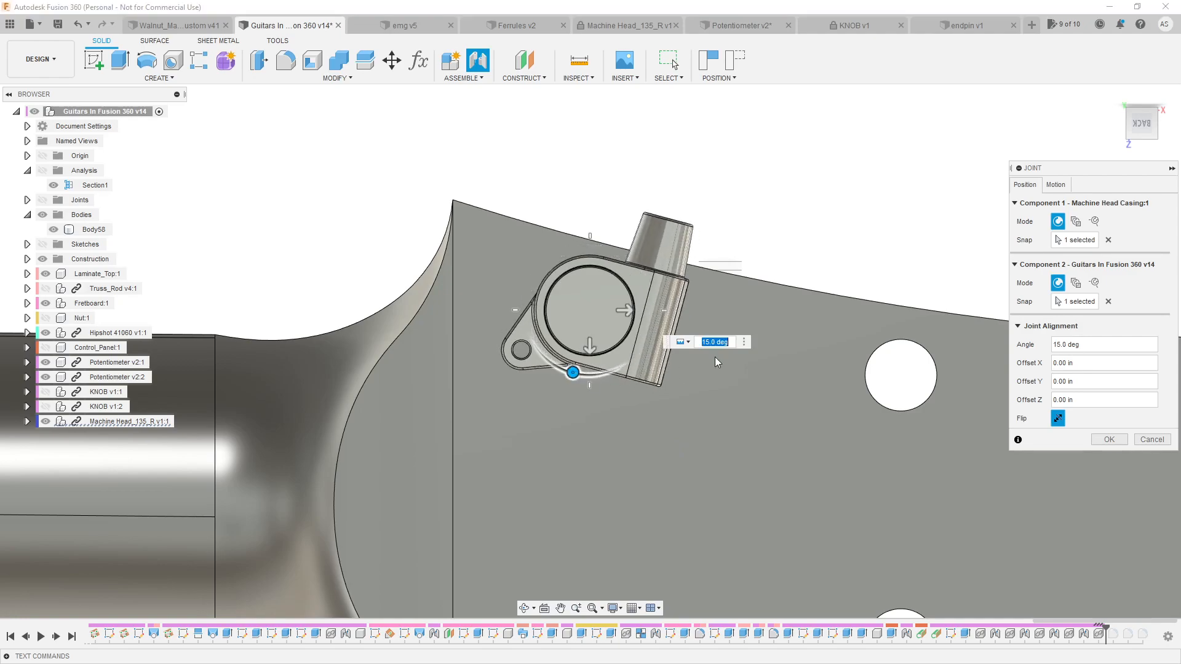
scroll(885, 335, down, 4)
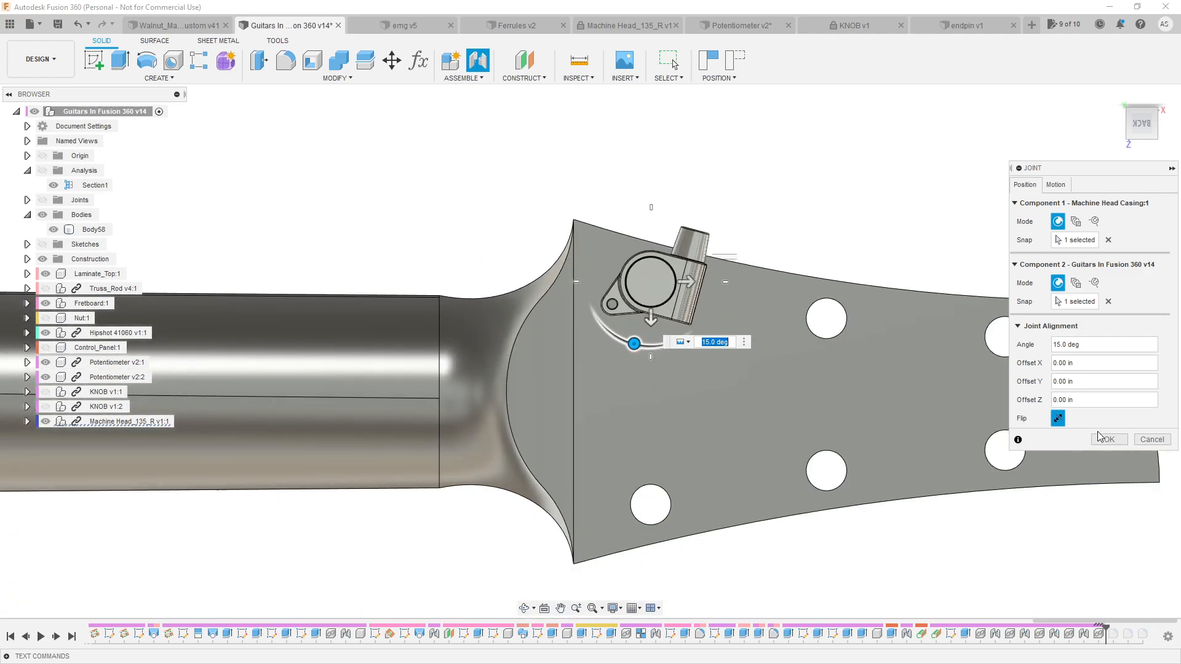
click(1109, 439)
Copy the machine head, paste a second instance, and move it about 17.5 in along X towards the headstock
scroll(721, 246, down, 5)
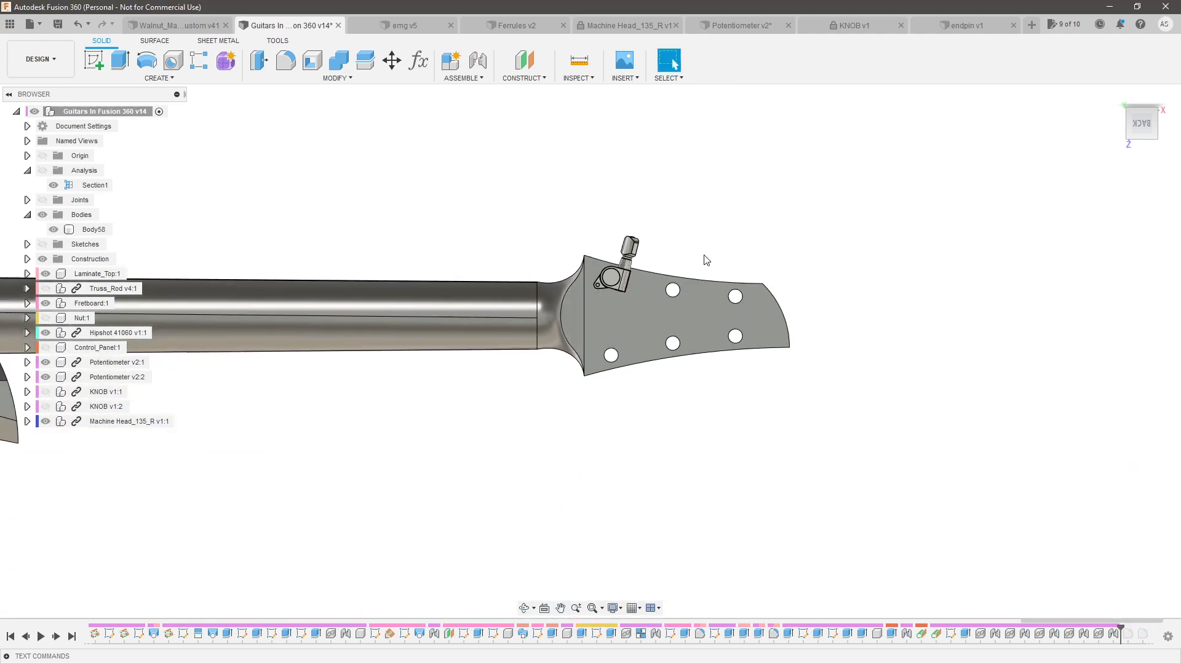
click(142, 424)
key(ctrl+c)
key(ctrl+v)
scroll(740, 392, down, 5)
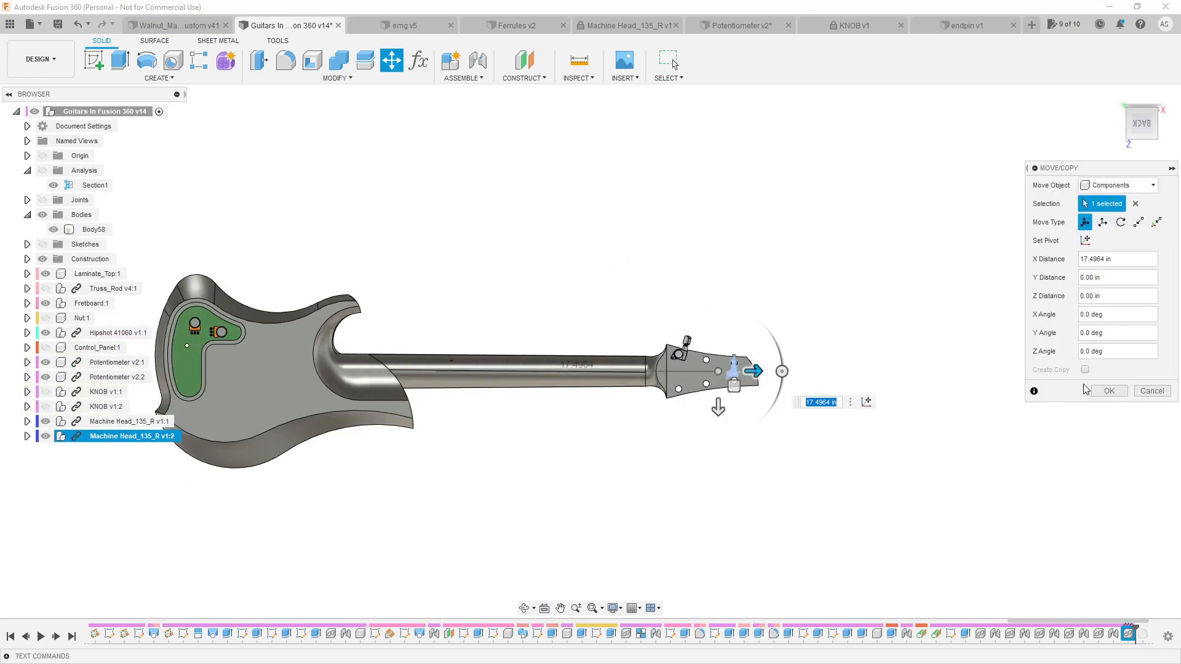
click(1108, 390)
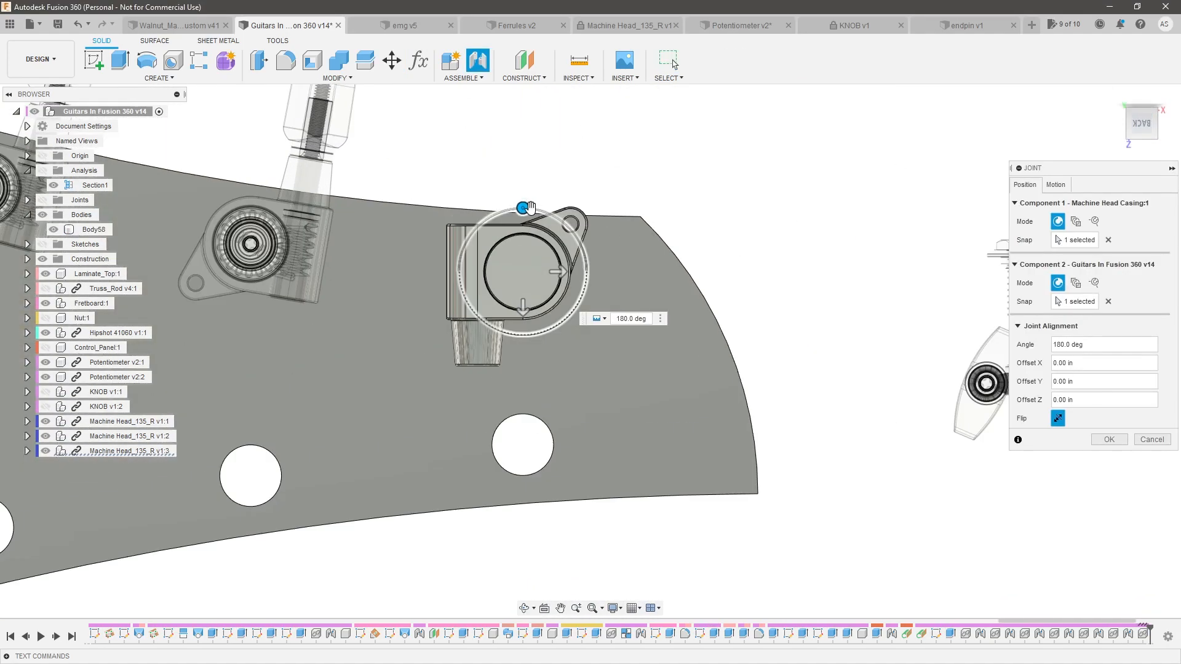
Rotate the third machine head at the headstock's end hole so its tuning peg points outward like the other two
drag(529, 207, 519, 335)
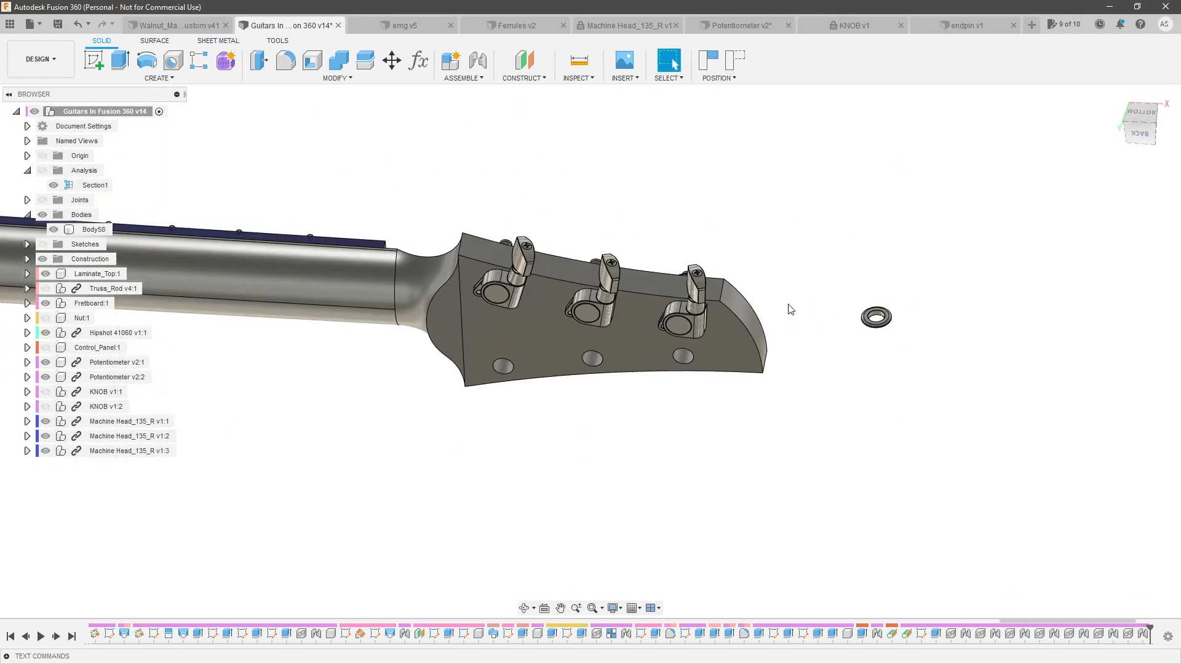
shift+middle_drag(785, 303, 770, 327)
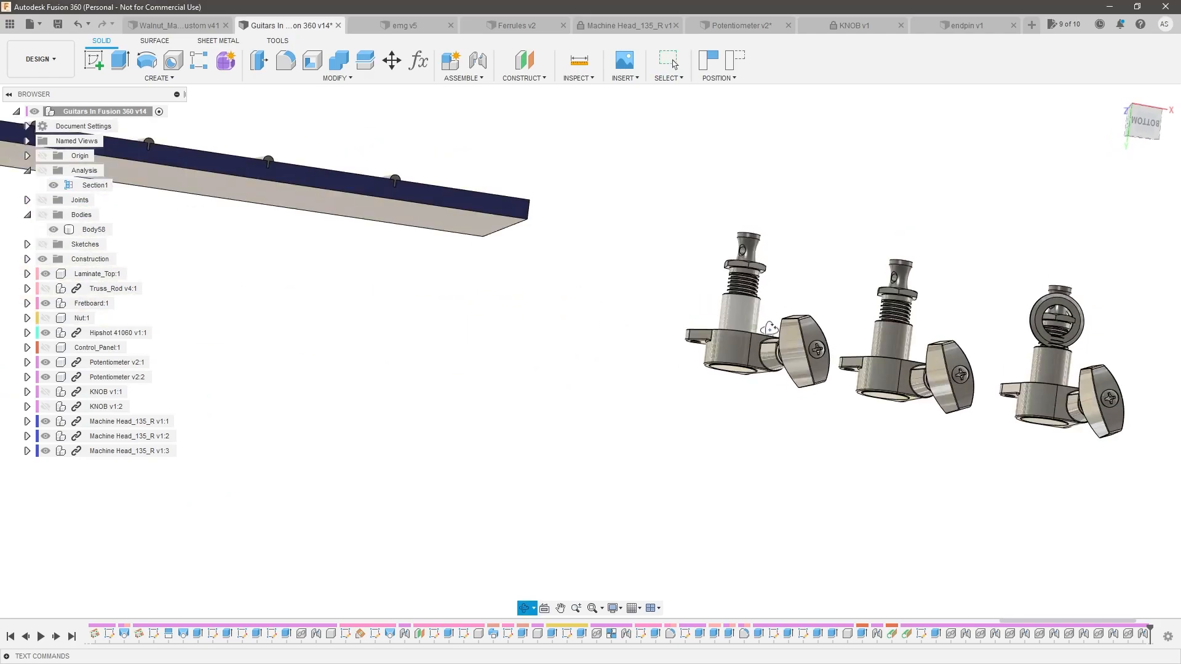
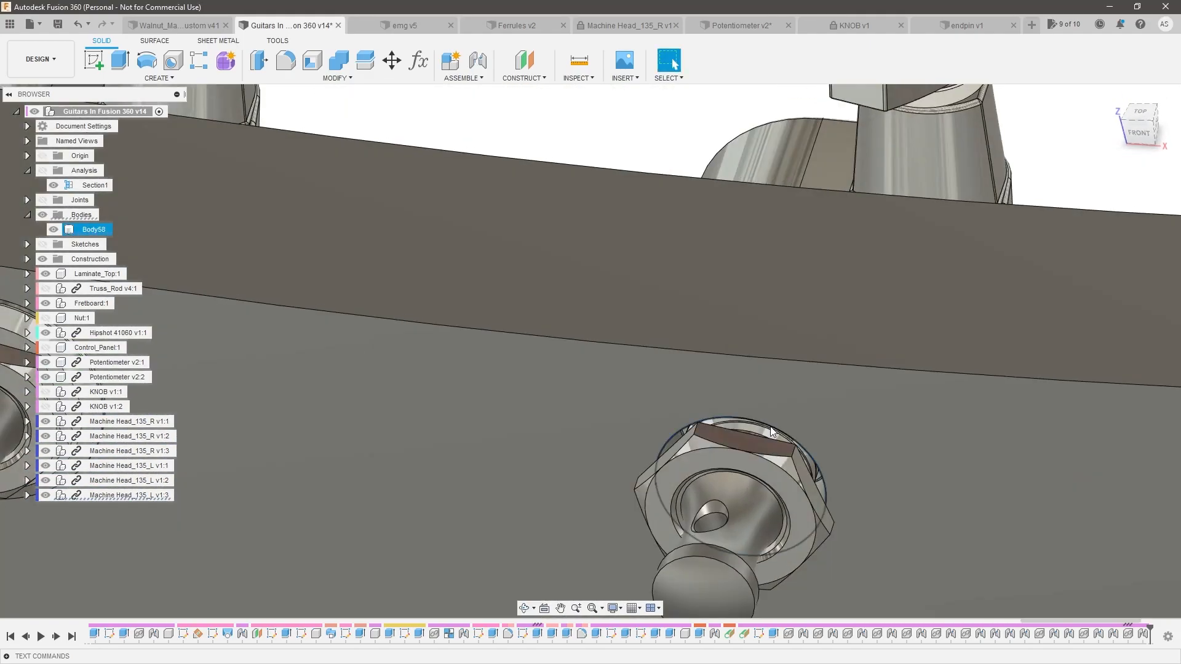
Insert the endpin component from the project library into the guitar design and close the library
scroll(895, 341, down, 4)
scroll(801, 248, down, 9)
shift+middle_drag(801, 397, 850, 335)
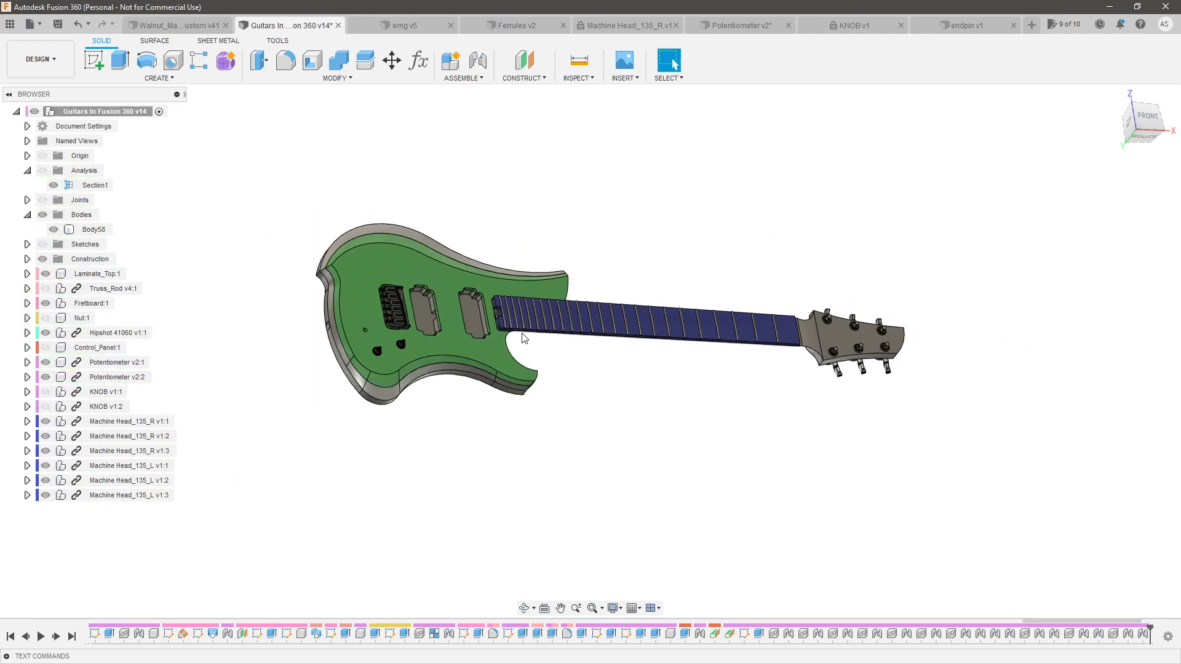
scroll(308, 289, up, 5)
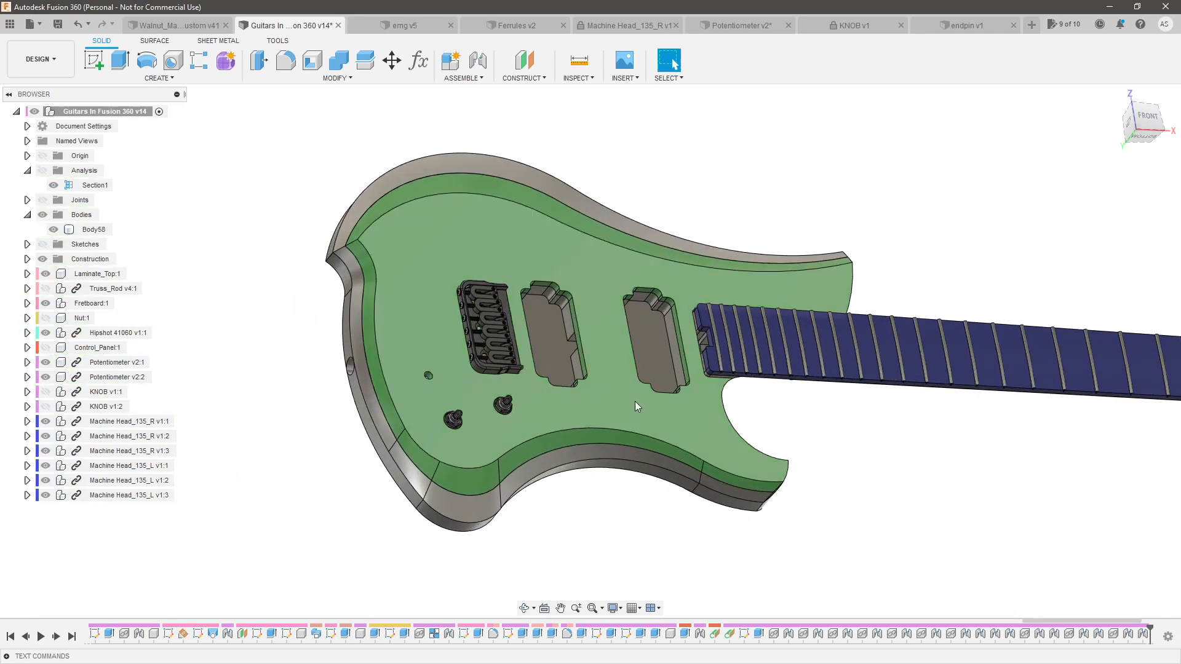
click(5, 25)
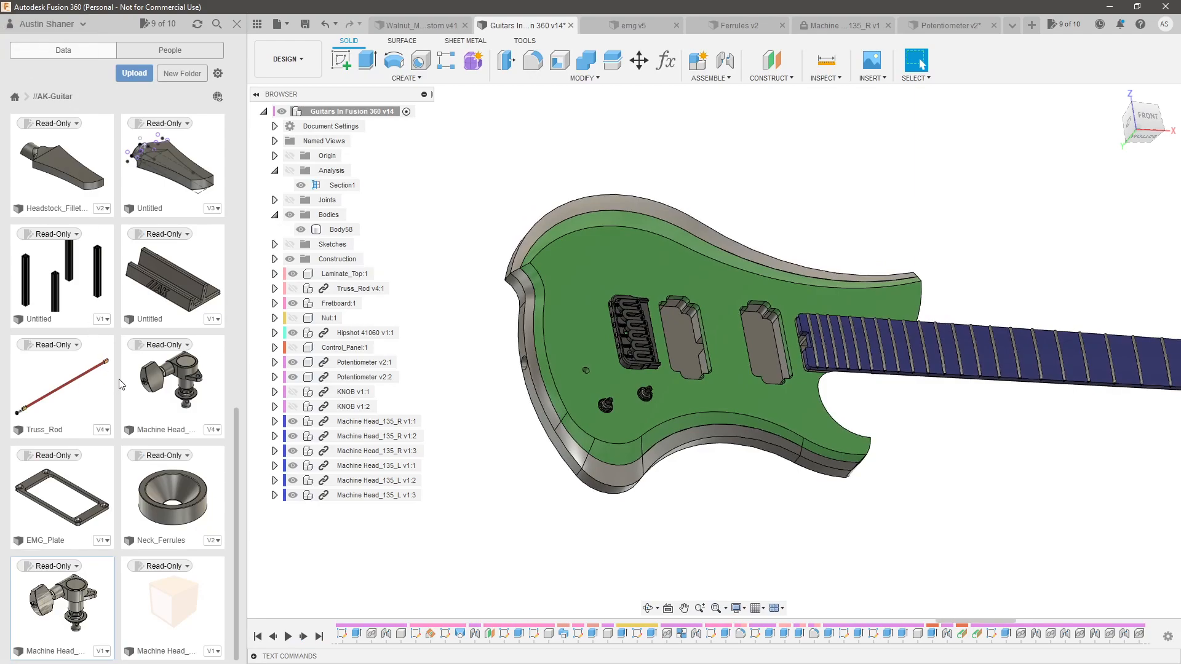
scroll(121, 384, up, 10)
scroll(121, 384, up, 1)
drag(83, 292, 452, 186)
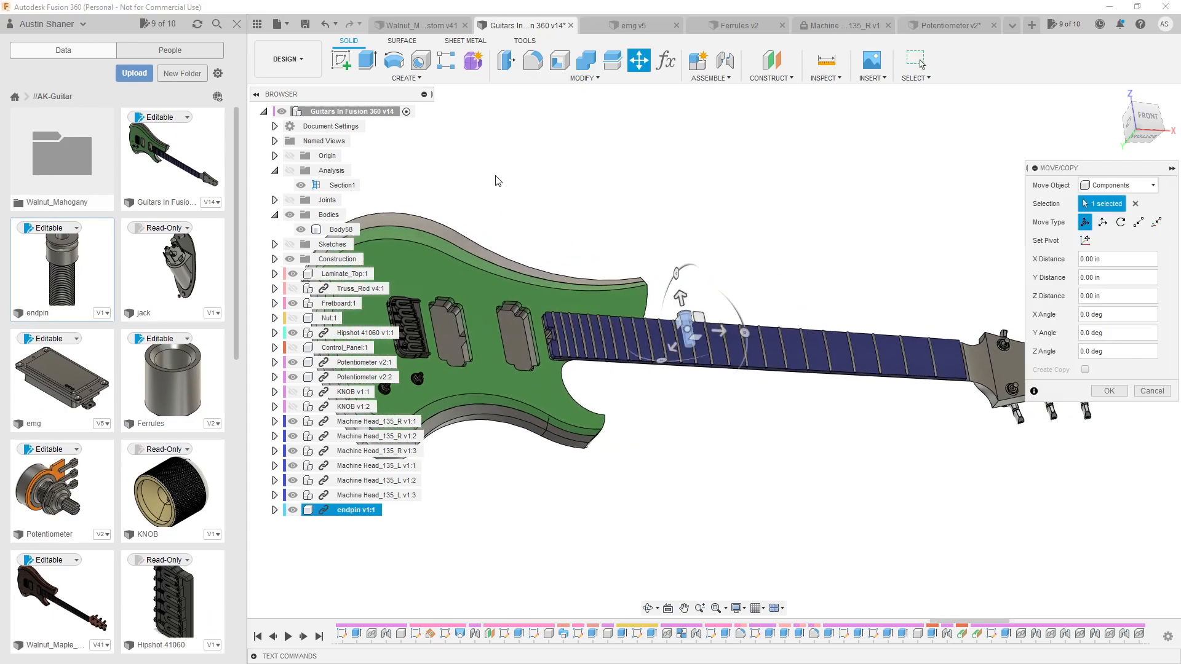
click(236, 24)
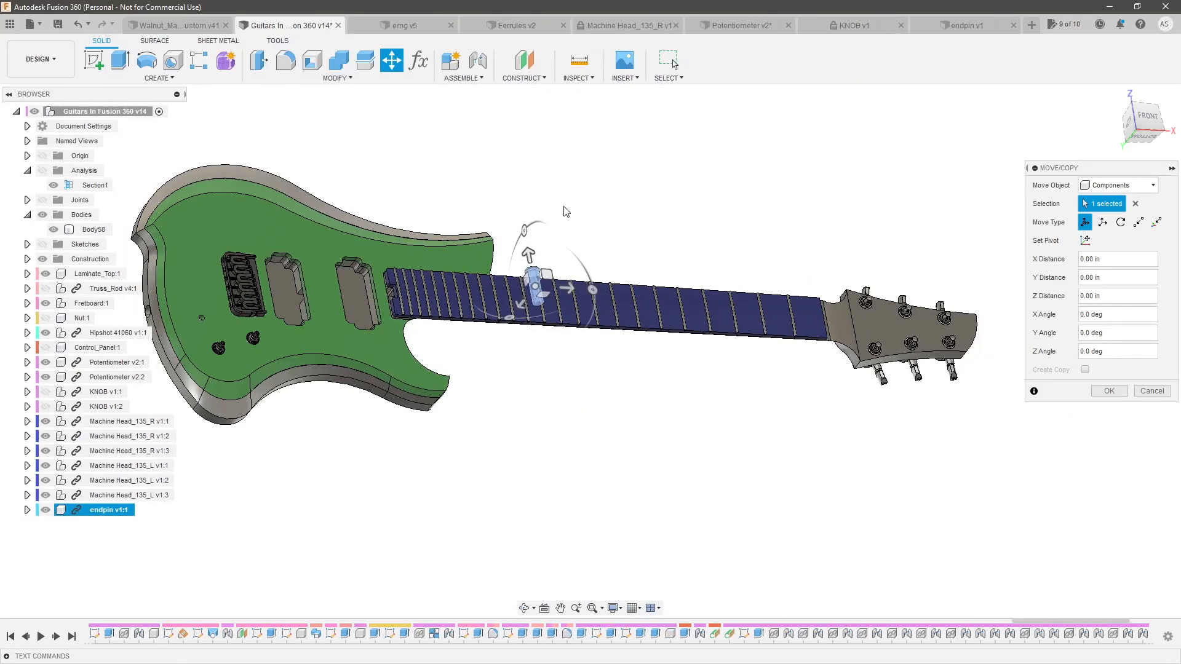
Move the endpin about -18.9 in along X, past the tail end of the guitar body
scroll(558, 205, down, 2)
scroll(453, 232, up, 3)
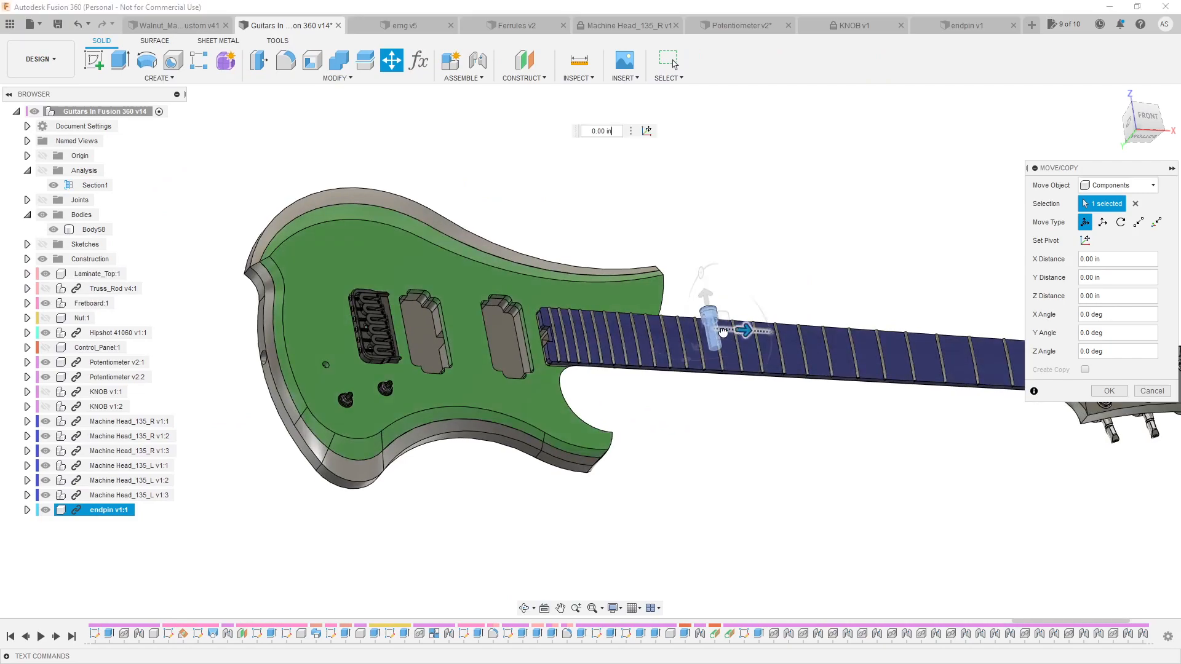
drag(744, 331, 259, 314)
click(1114, 395)
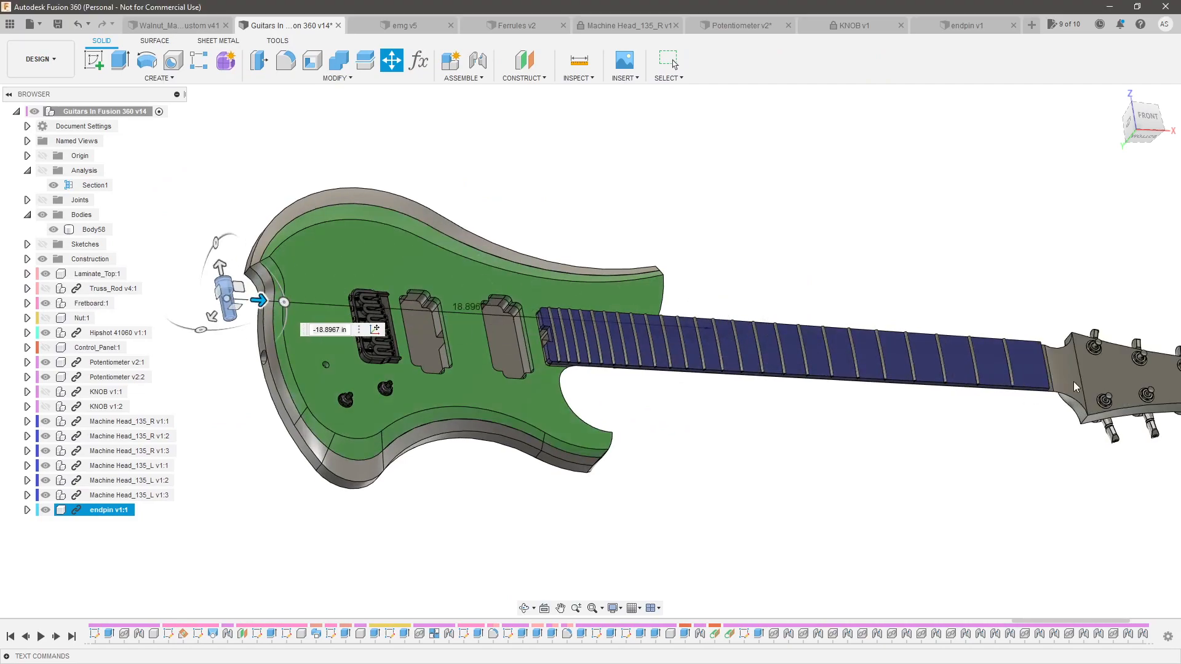
scroll(248, 275, up, 10)
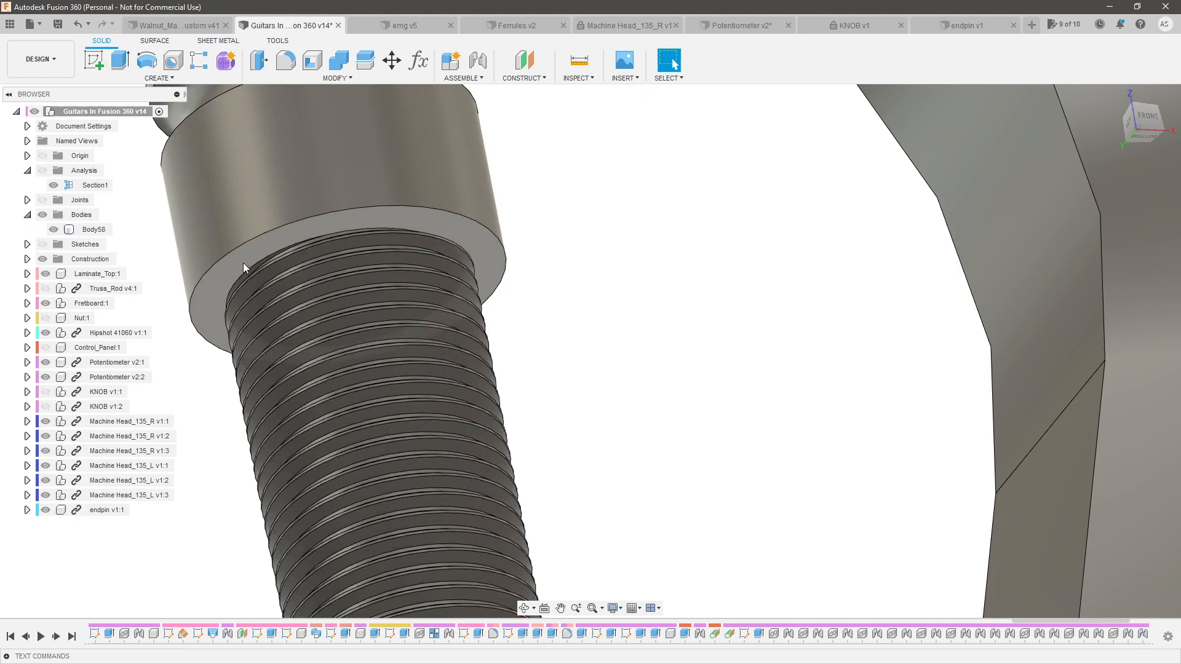
click(237, 249)
scroll(500, 174, down, 10)
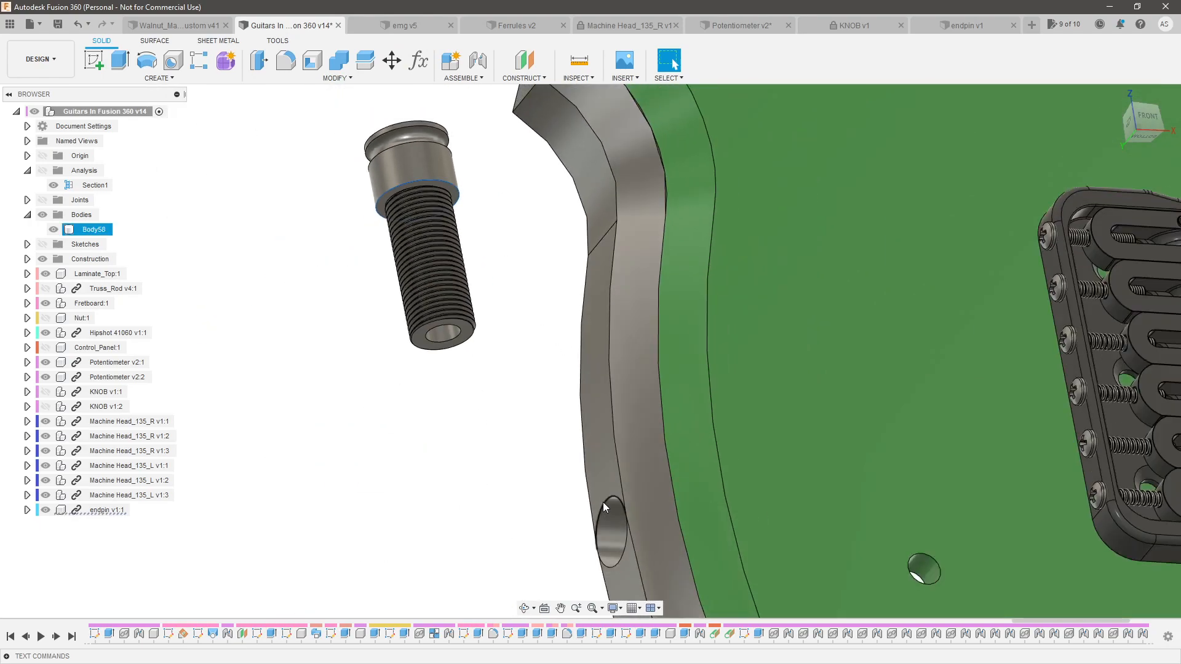
key(j)
click(604, 500)
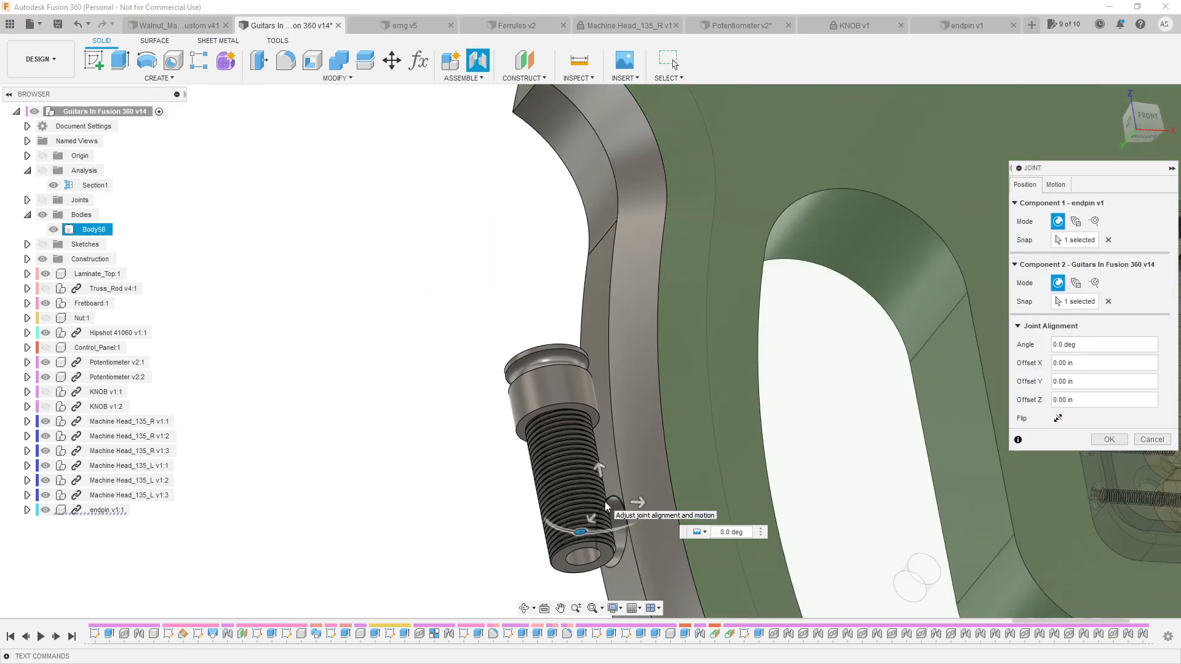
scroll(511, 415, down, 5)
key(Escape)
scroll(445, 288, up, 8)
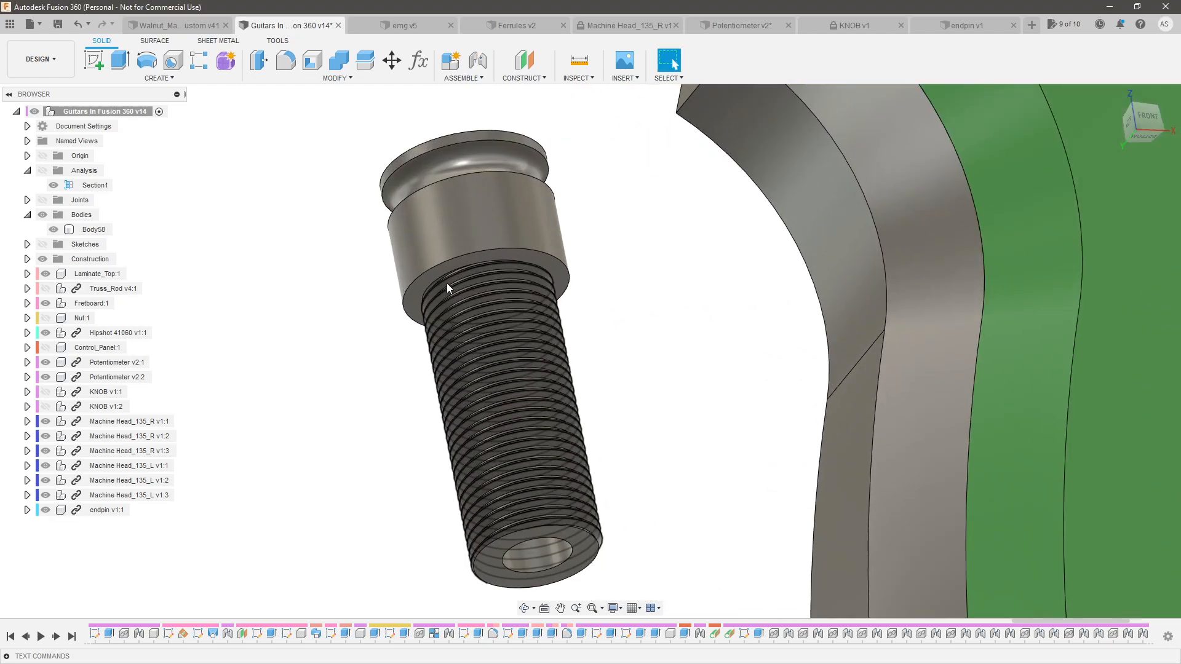
click(439, 276)
scroll(640, 466, down, 6)
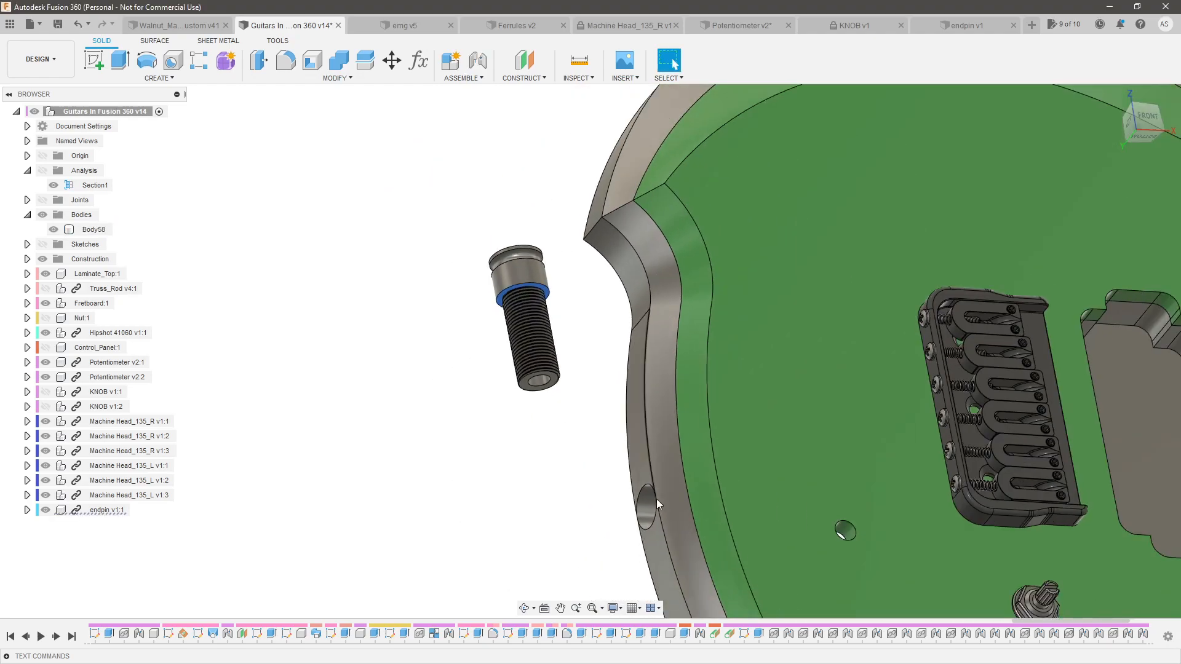
scroll(652, 479, up, 4)
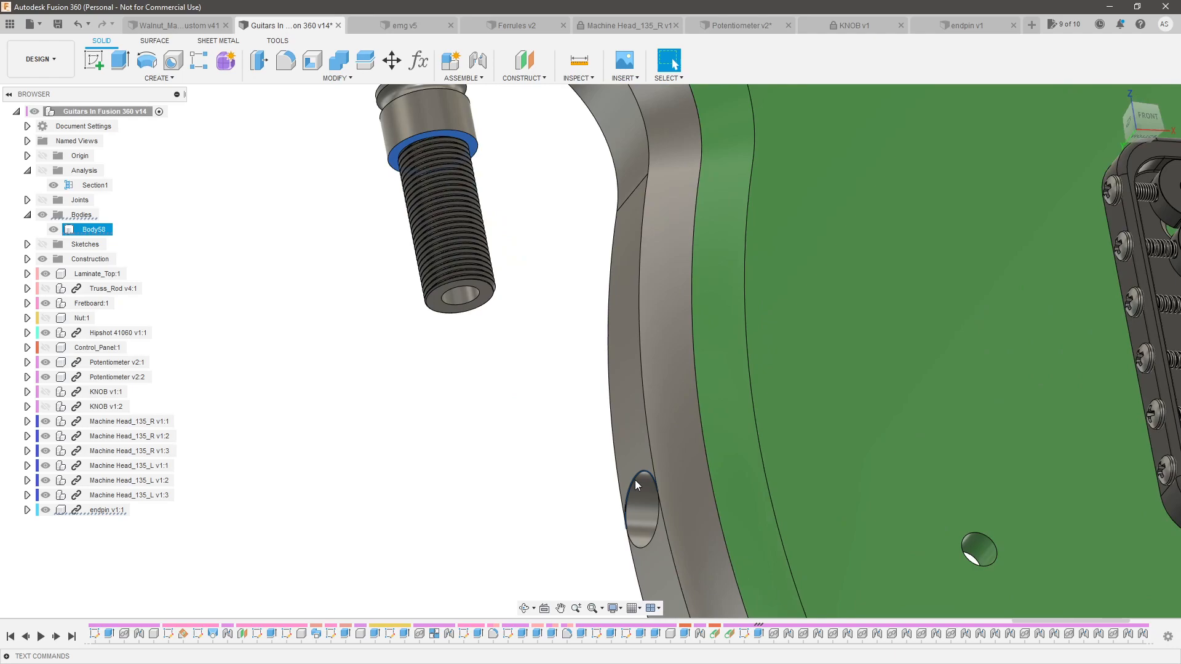
key(j)
key(Escape)
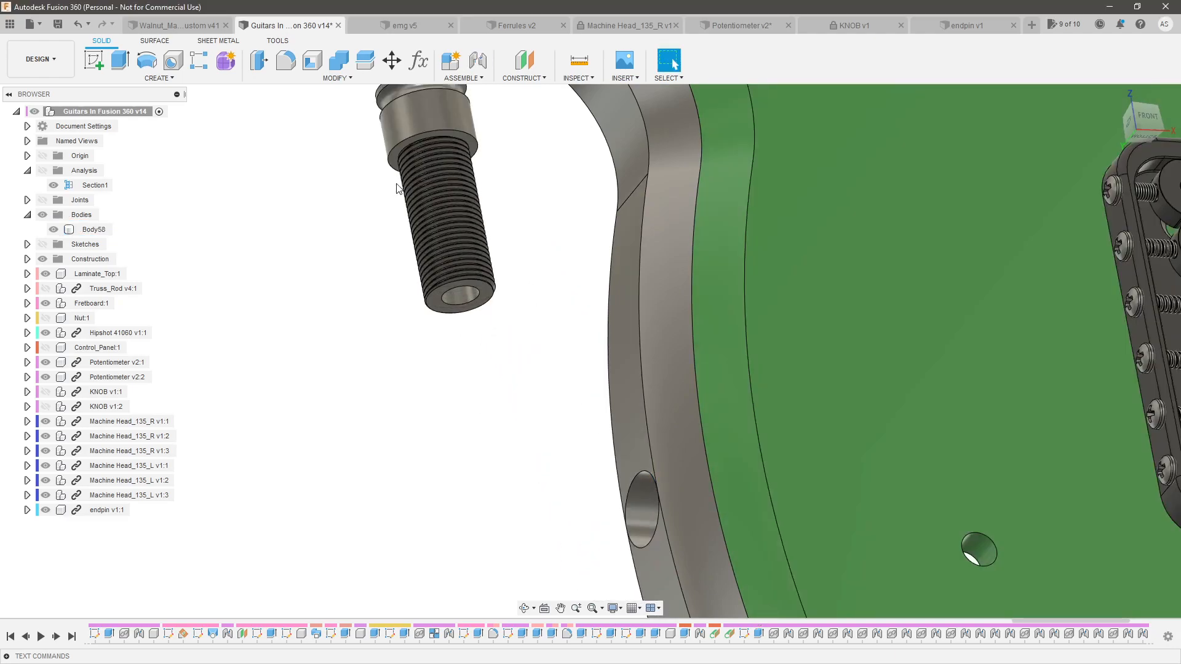
Join the underside of the endpin's collar to the strap hole at the body's tail, with its threaded shank seated inside
scroll(405, 135, down, 1)
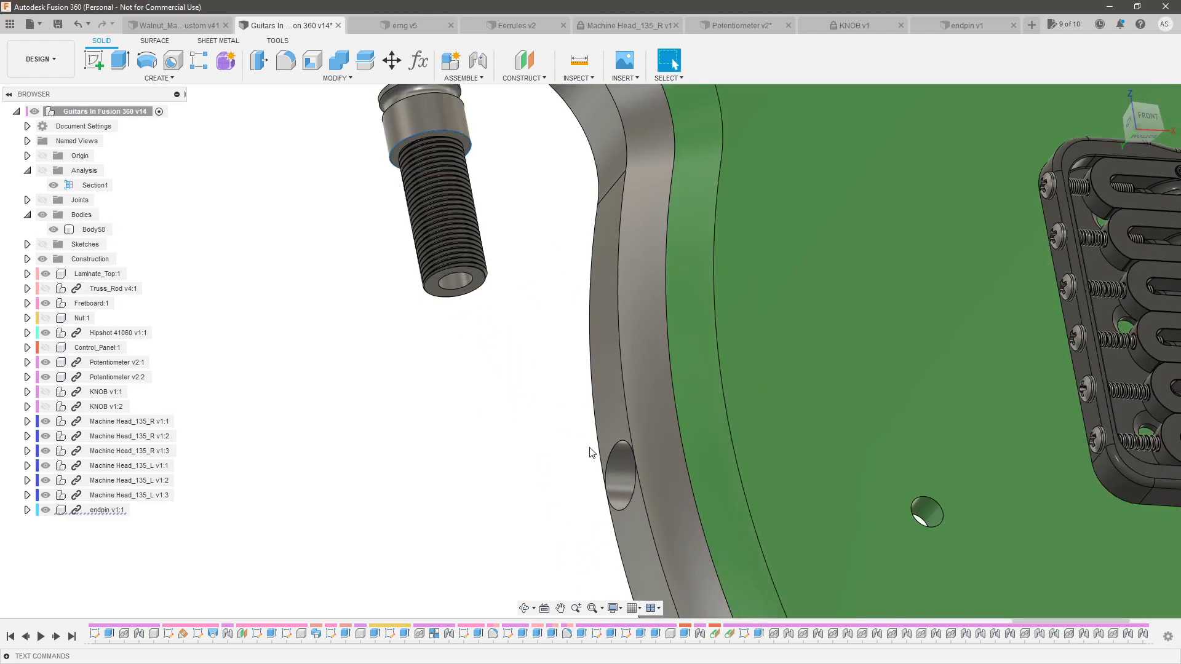
key(j)
click(618, 471)
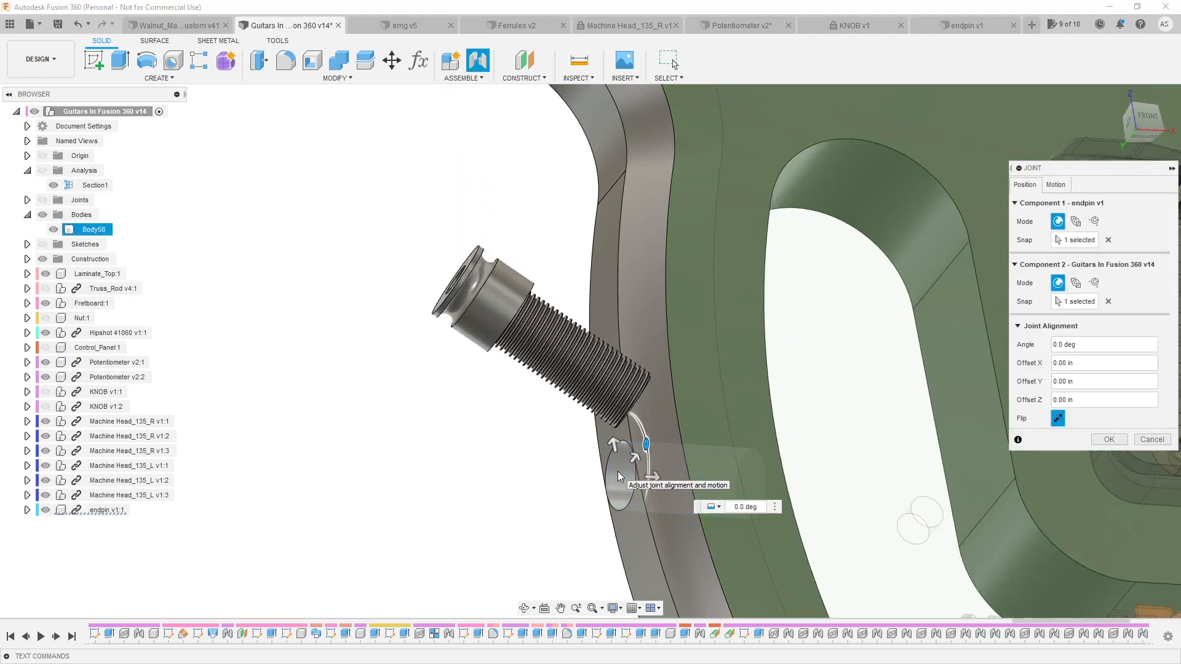
shift+middle_drag(708, 282, 693, 288)
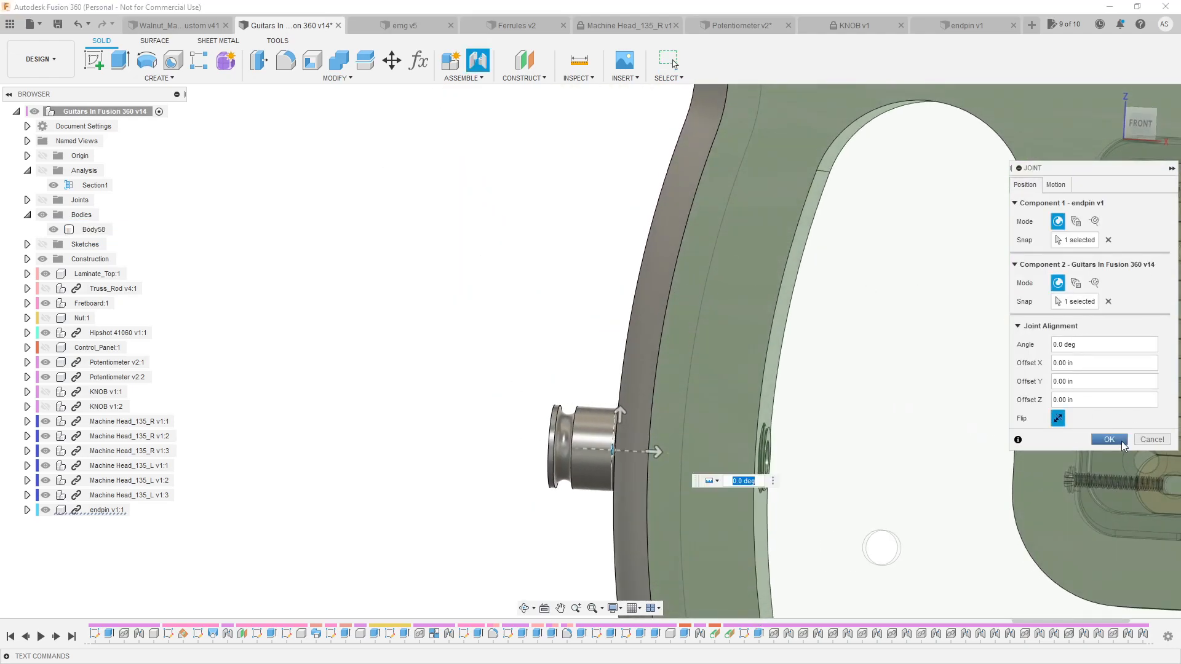
click(1108, 440)
Insert the emg pickup component from the project library into the guitar design
scroll(519, 348, down, 10)
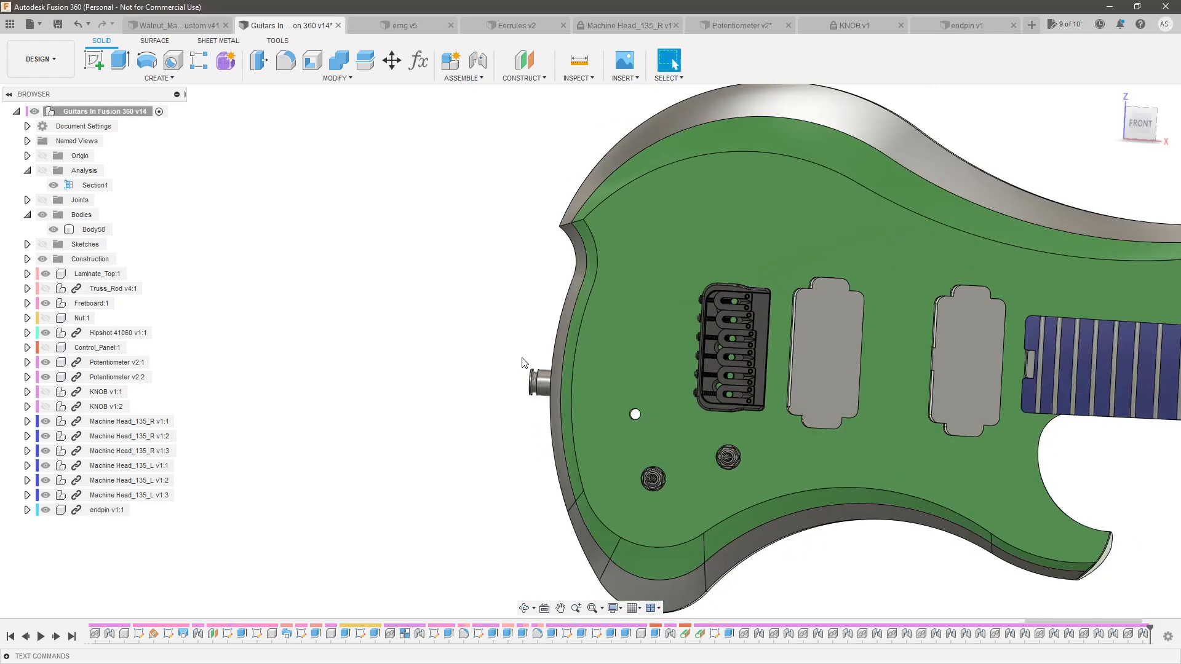
shift+middle_drag(490, 351, 725, 294)
scroll(849, 305, up, 2)
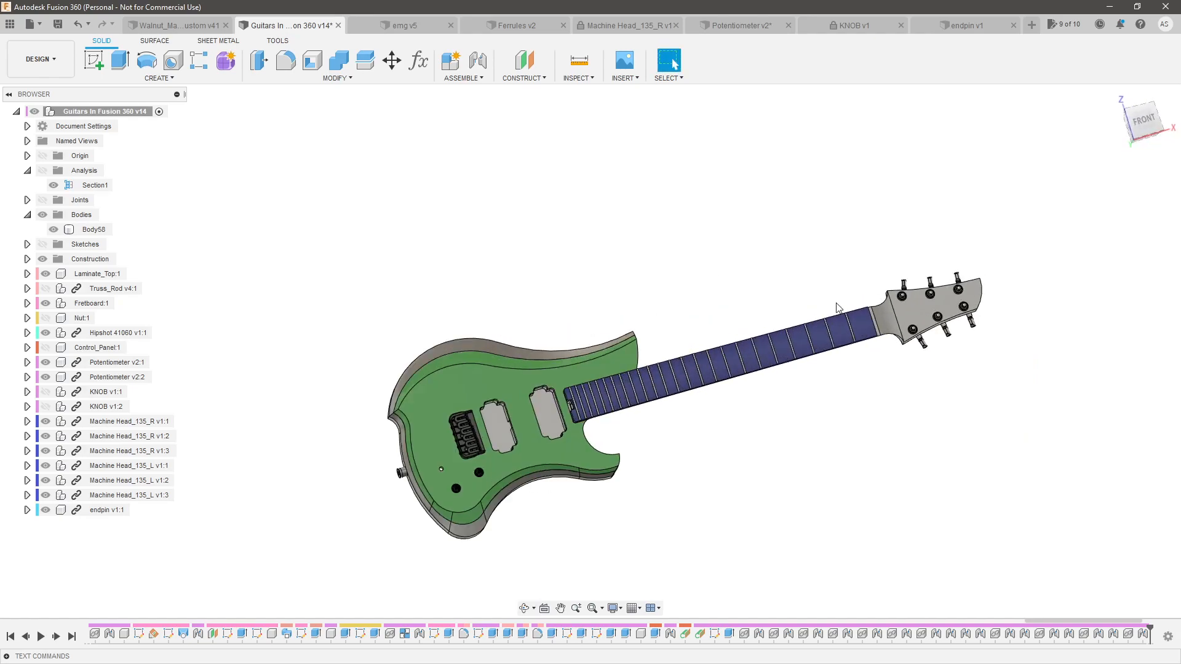
shift+middle_drag(601, 335, 509, 267)
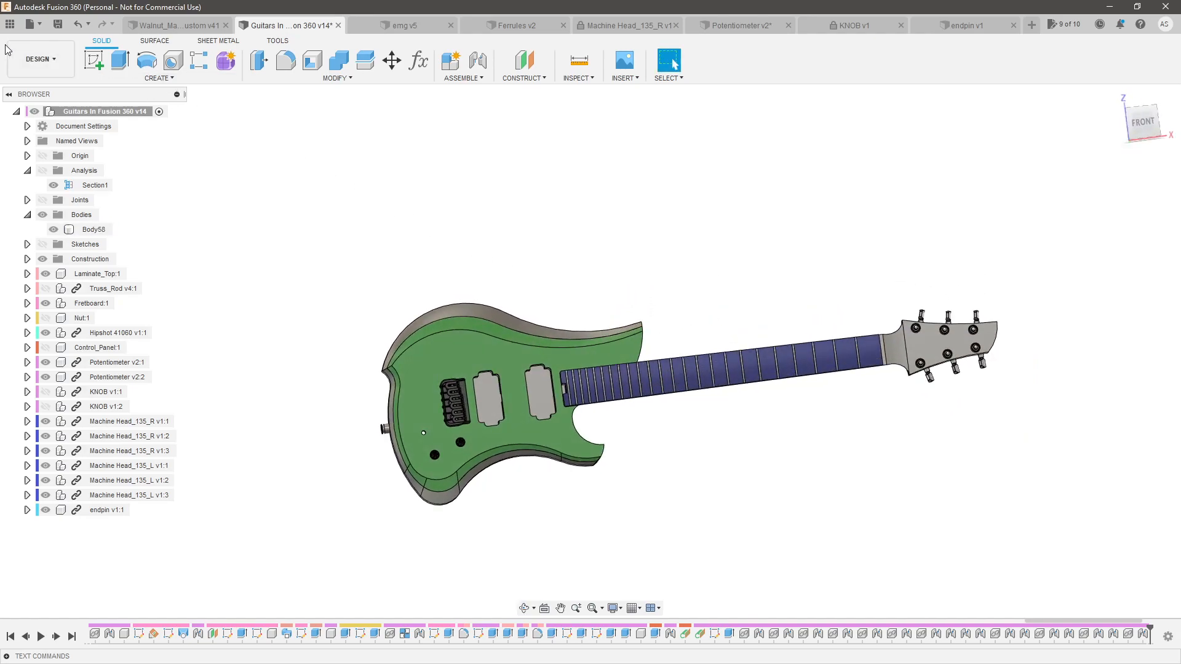
click(10, 26)
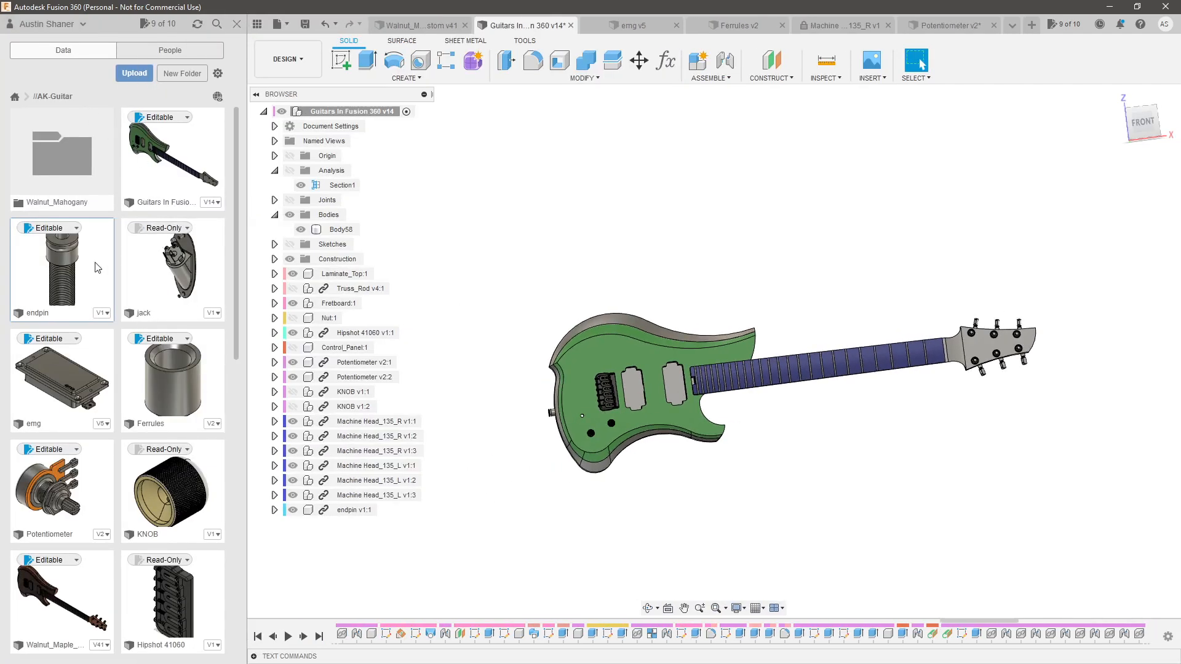
scroll(96, 266, down, 3)
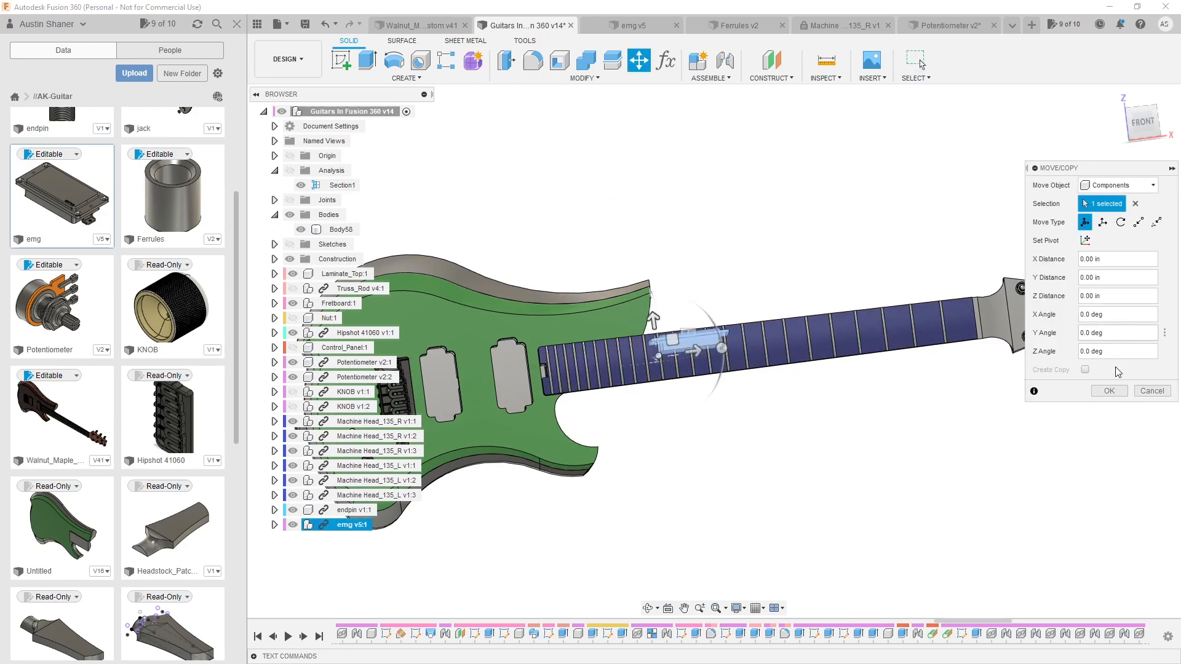
shift+middle_drag(960, 360, 665, 241)
scroll(703, 315, up, 5)
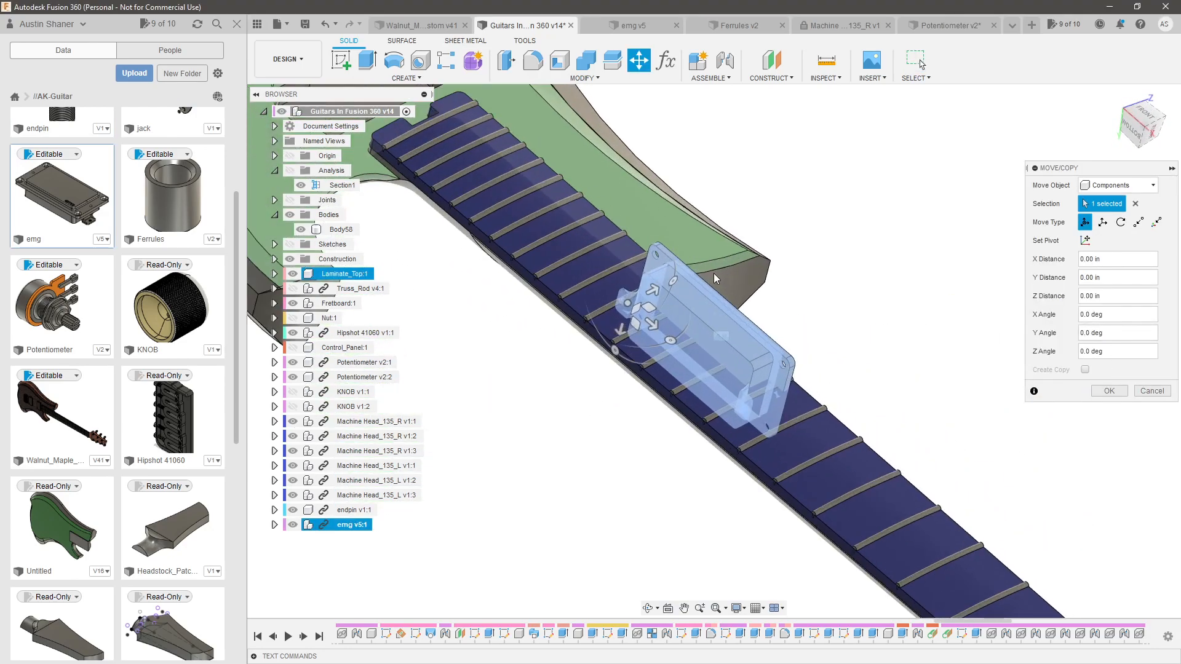
Rotate the emg pickup 90 degrees about X and -90 degrees about Z, apply the placement, and close the library
drag(673, 281, 640, 257)
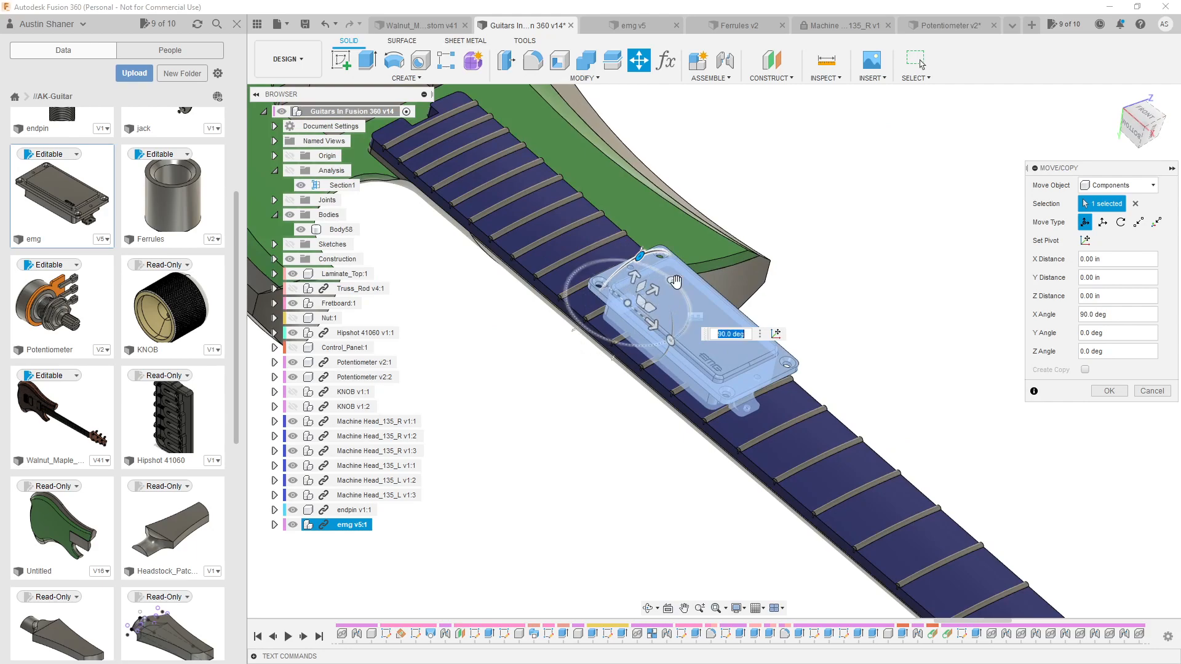
drag(673, 281, 672, 344)
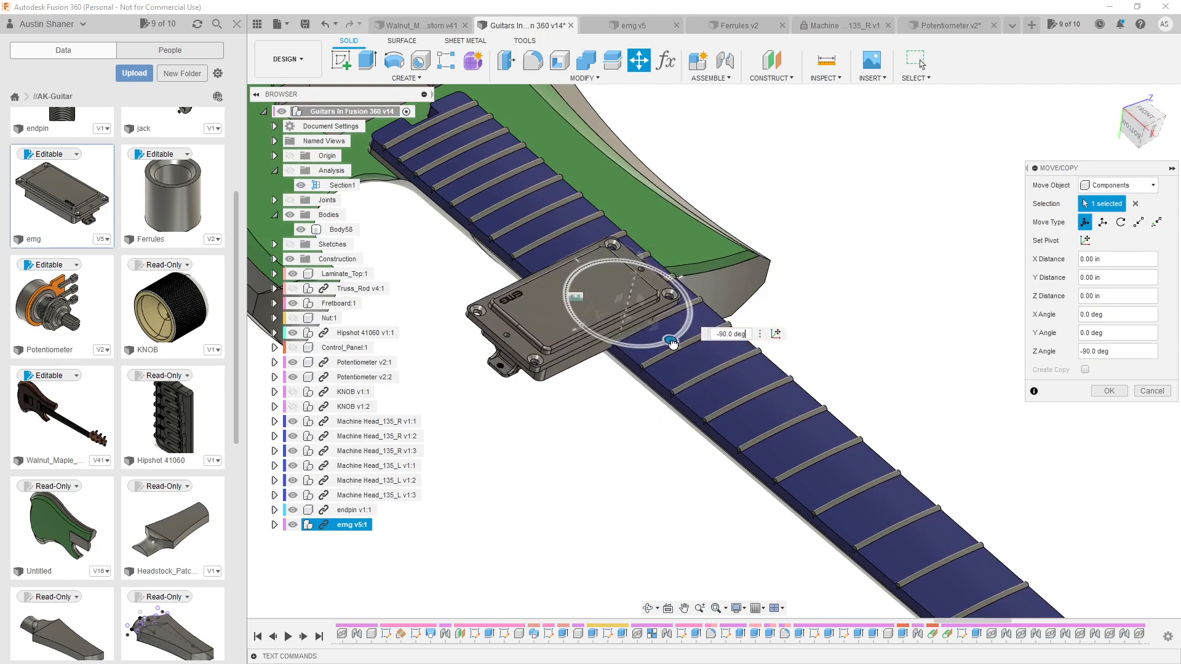
click(1108, 392)
click(236, 26)
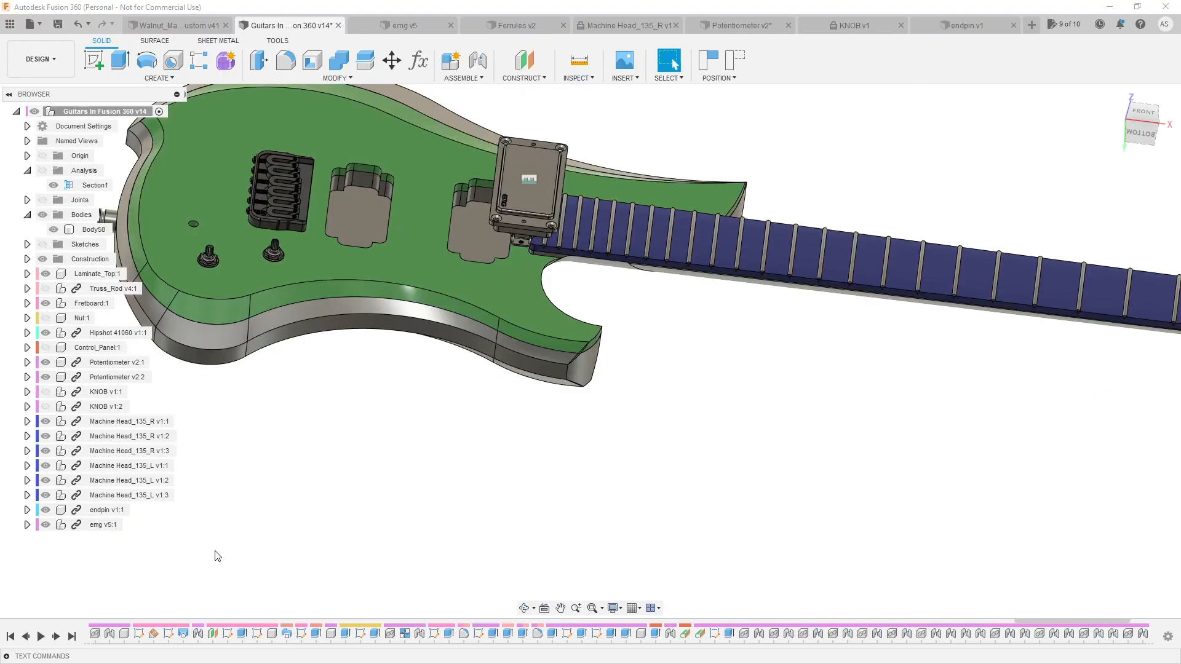
Break the emg pickup's link to its source design and lower the component's opacity so it displays as see-through
right_click(109, 526)
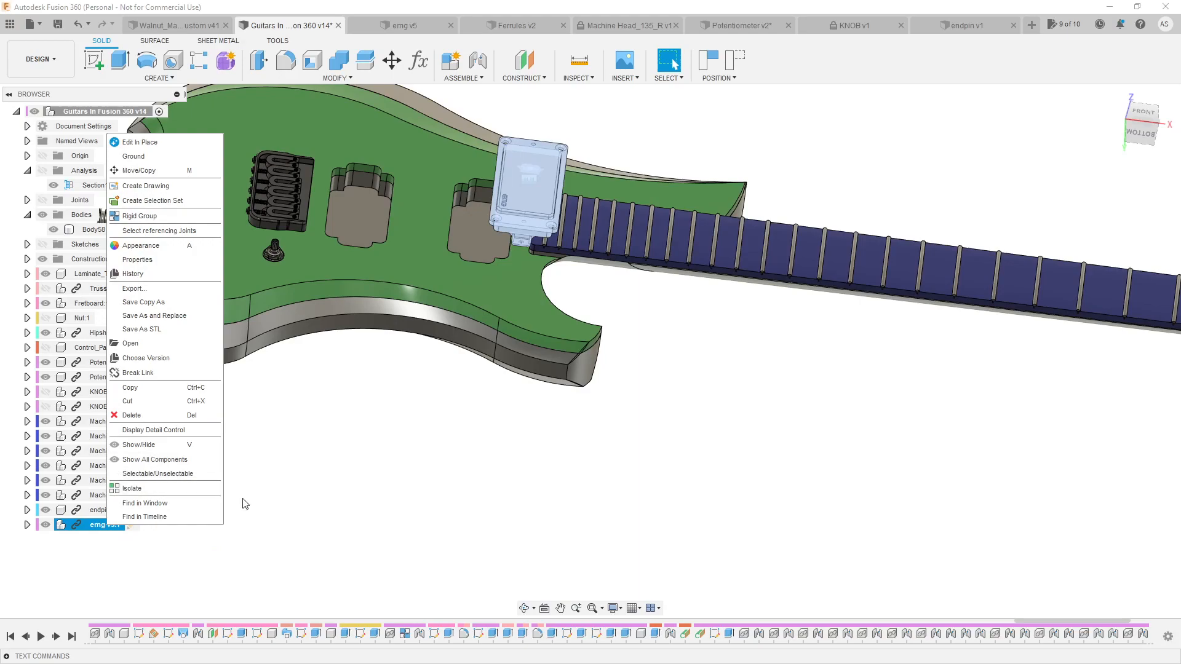
click(308, 503)
right_click(79, 526)
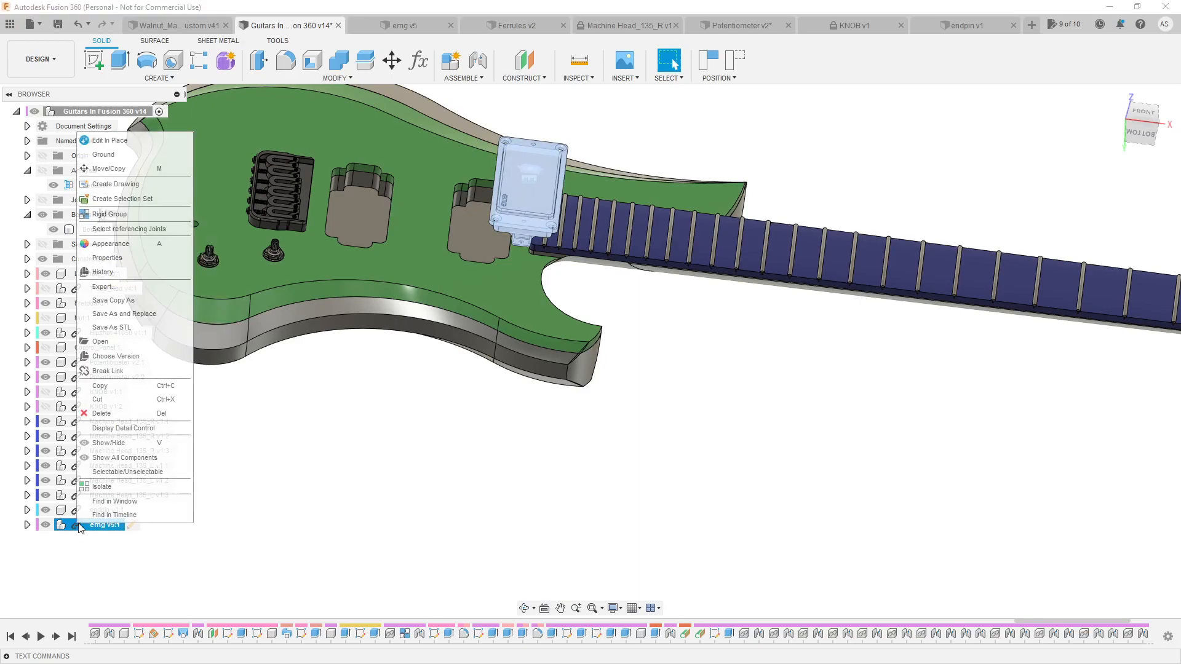
click(130, 372)
key(Return)
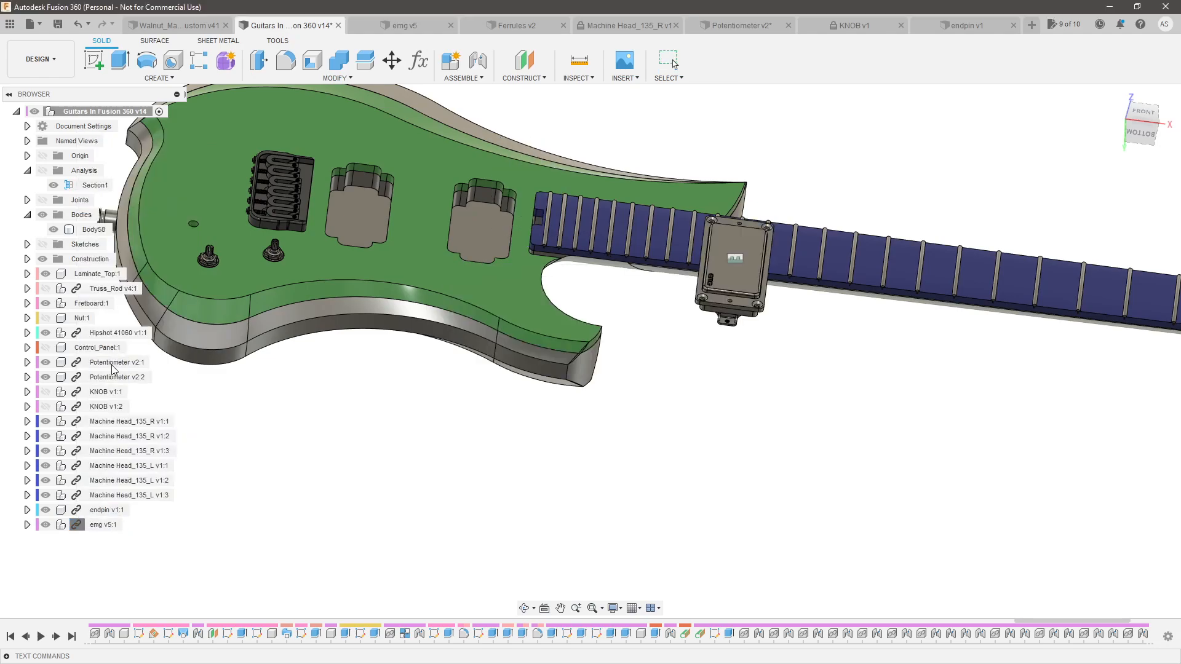
right_click(98, 526)
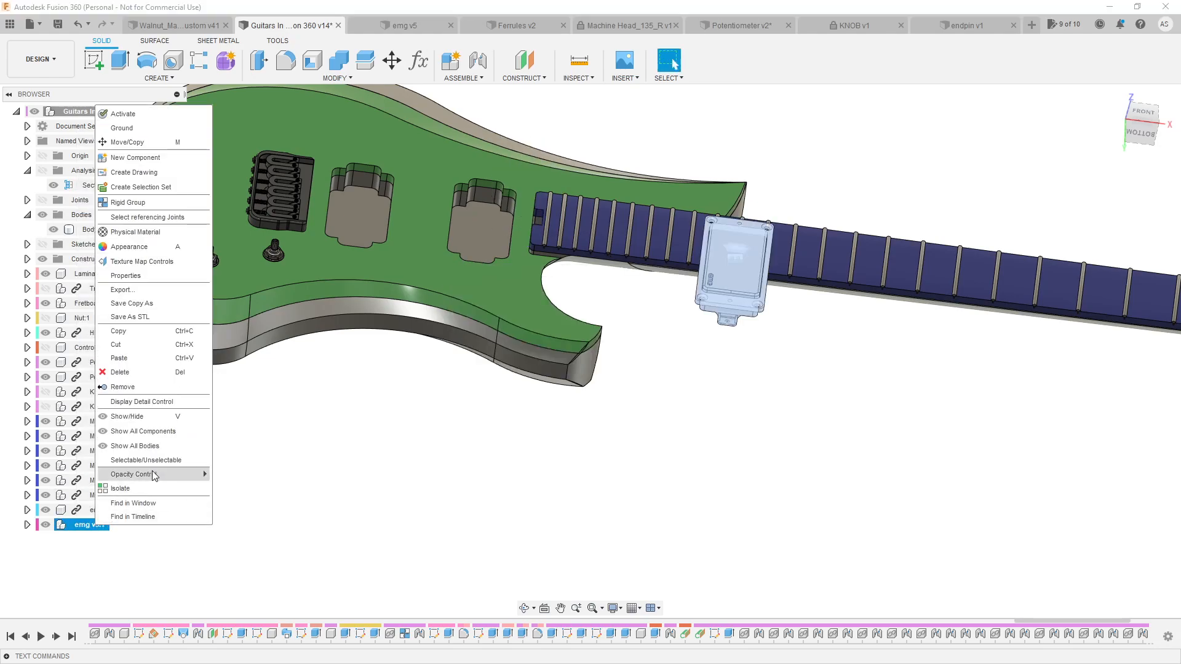
click(256, 547)
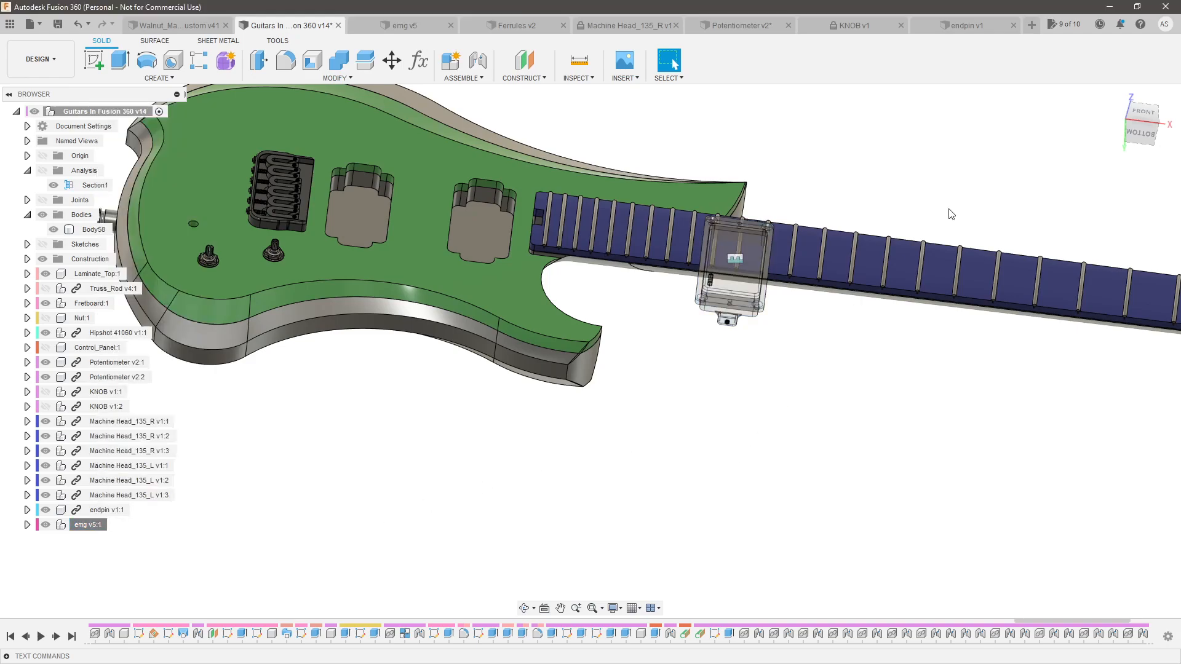
Start a joint between EMG_Plate and the Laminate_Top body face, with the alignment flipped and the angle at -90 degrees
click(1144, 115)
shift+middle_drag(669, 197, 807, 138)
scroll(784, 114, up, 4)
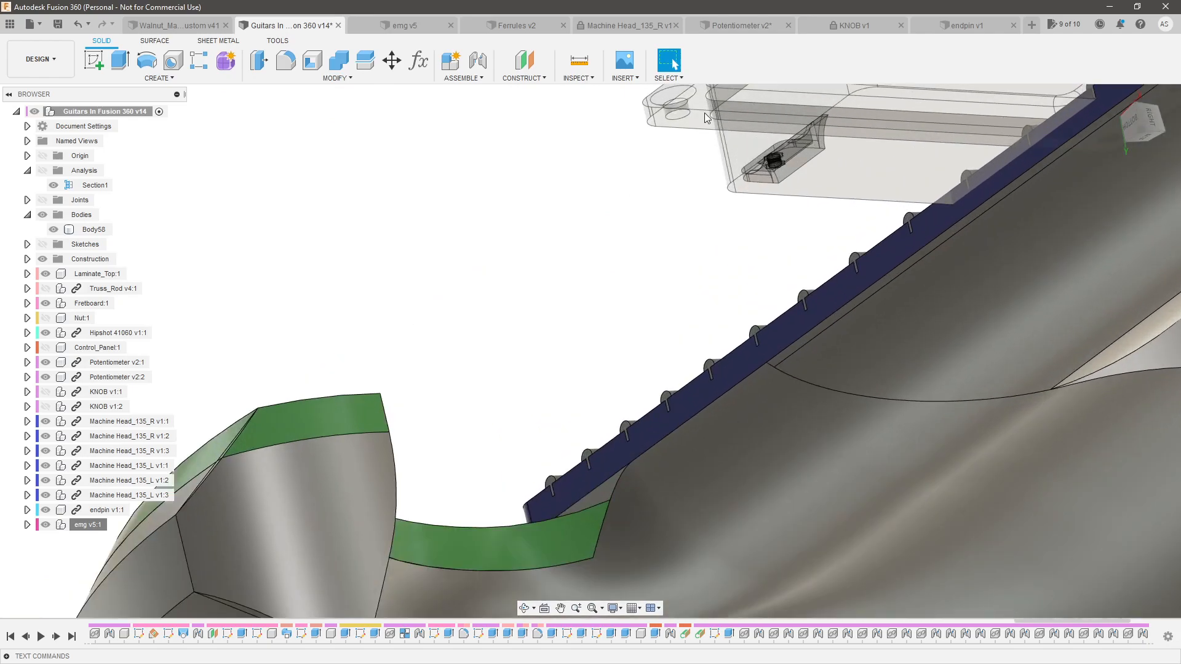
scroll(738, 213, down, 3)
shift+middle_drag(713, 250, 751, 338)
click(543, 271)
key(j)
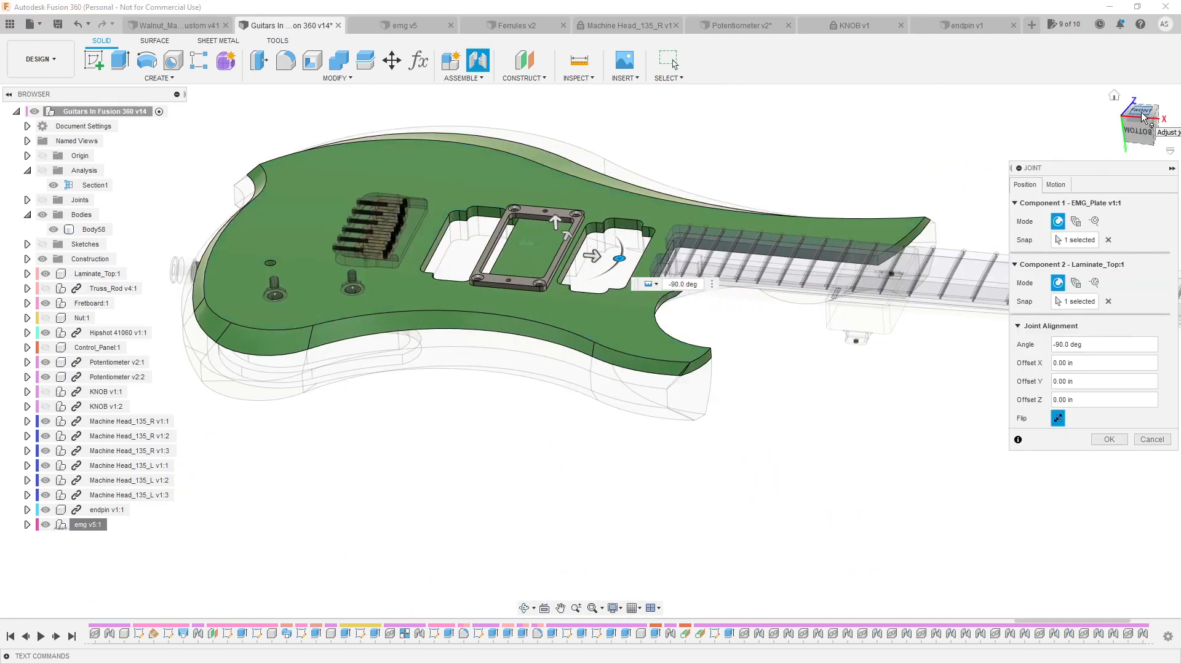
Offset the plate joint 1.8508 in along X and 0.0453 in along Y to centre it over the neck pickup cavity
click(1142, 111)
scroll(576, 274, up, 3)
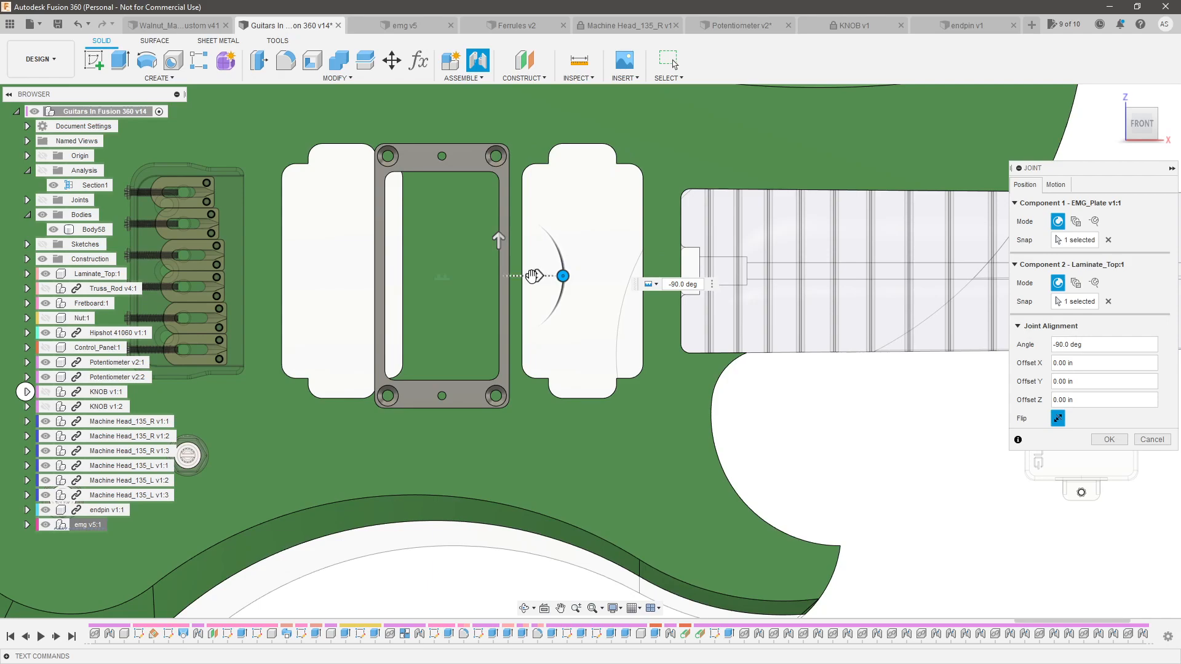
drag(536, 276, 672, 265)
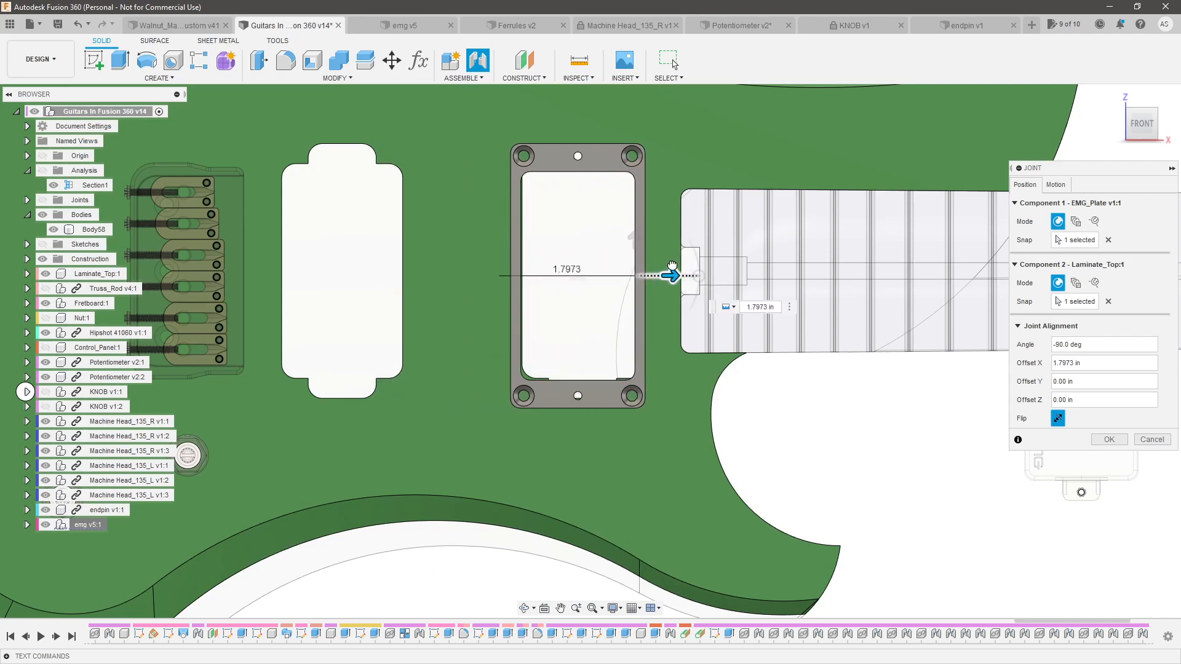
scroll(674, 261, up, 3)
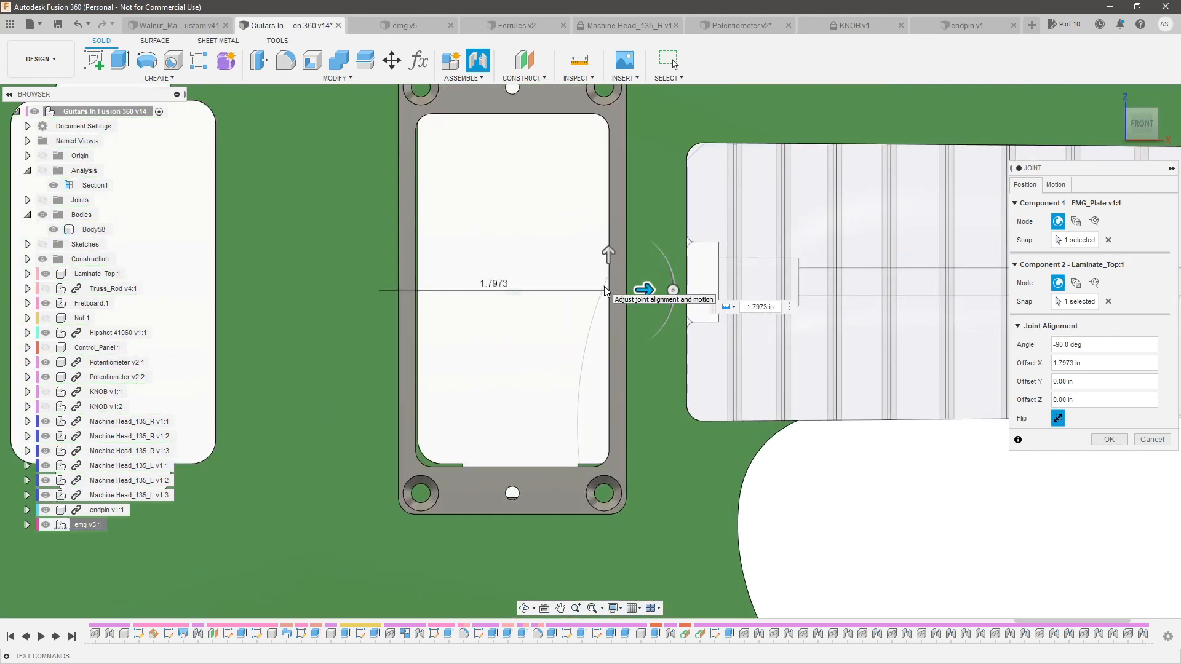
scroll(604, 290, down, 2)
scroll(606, 262, up, 4)
drag(677, 321, 648, 280)
scroll(535, 343, down, 3)
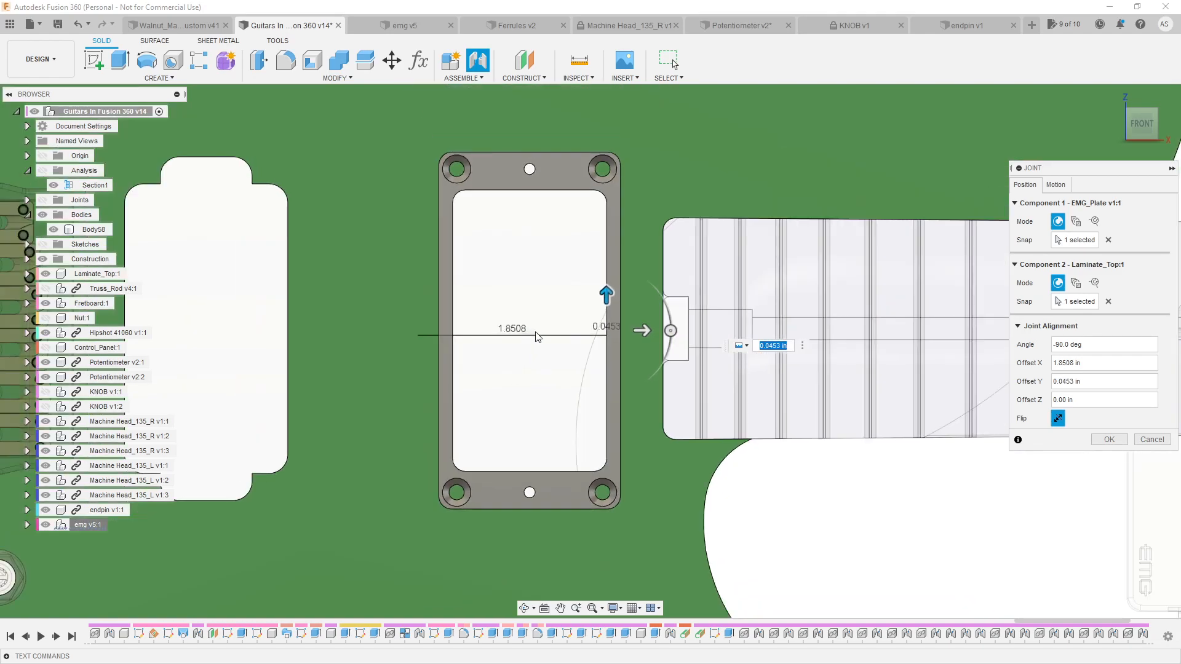
click(1110, 442)
Accept the neck pickup plate joint and toggle the selectable state of Body1, Body2 and Body3 in the emg component
scroll(680, 403, down, 3)
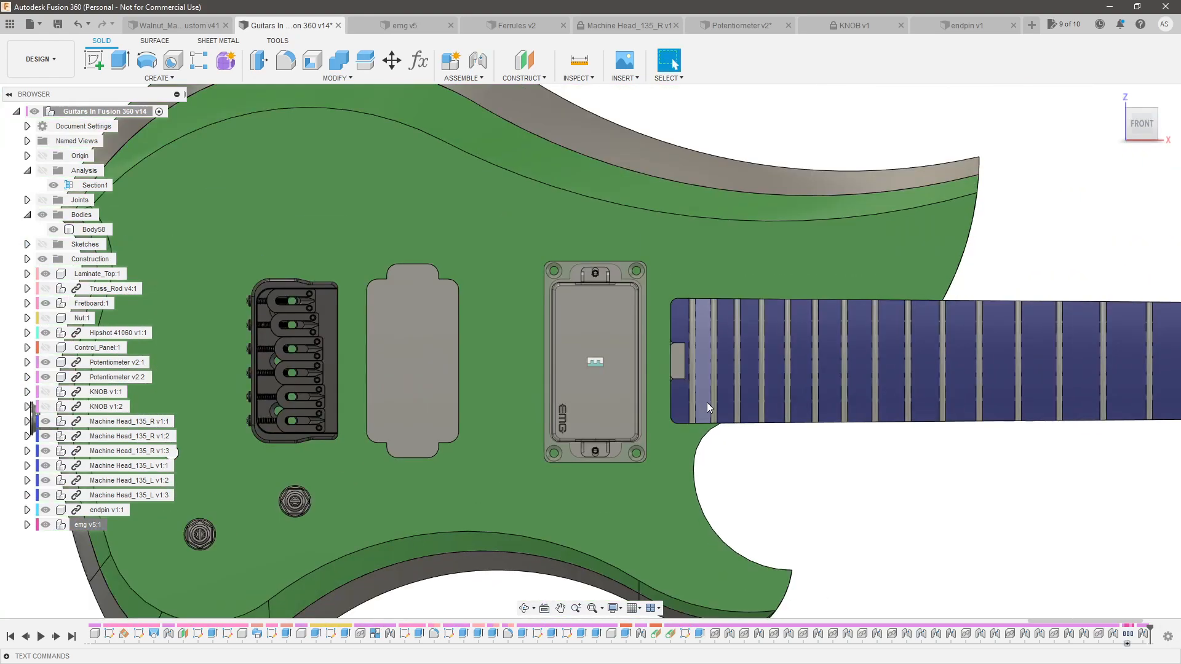
scroll(615, 358, up, 3)
click(614, 320)
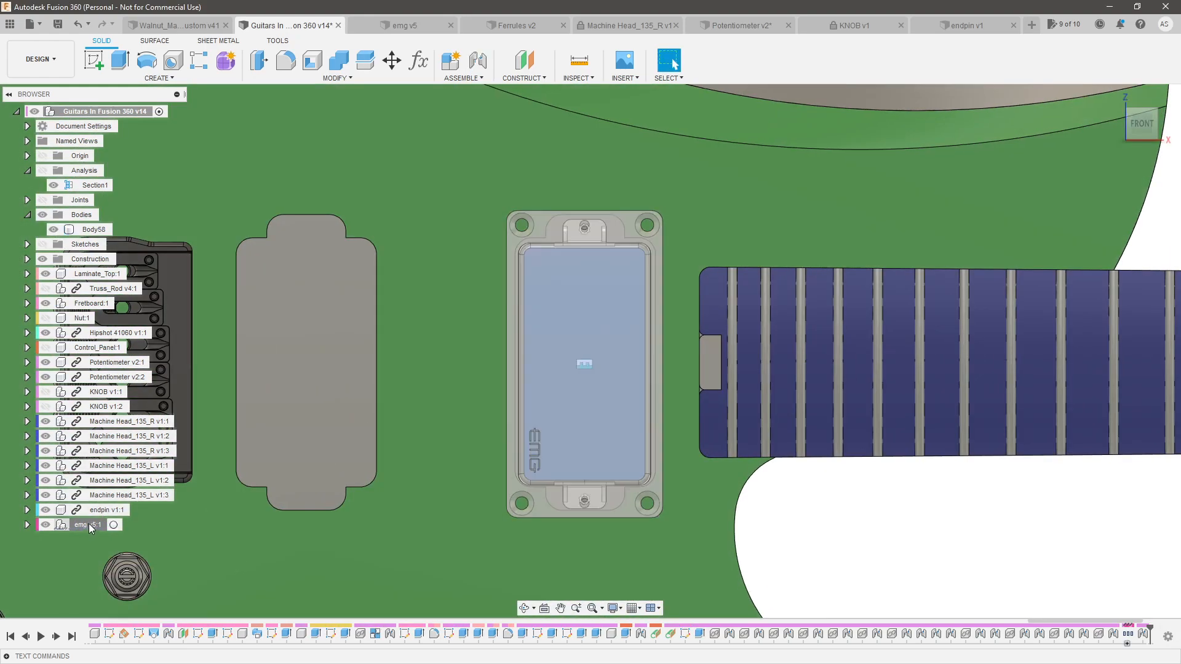
click(28, 524)
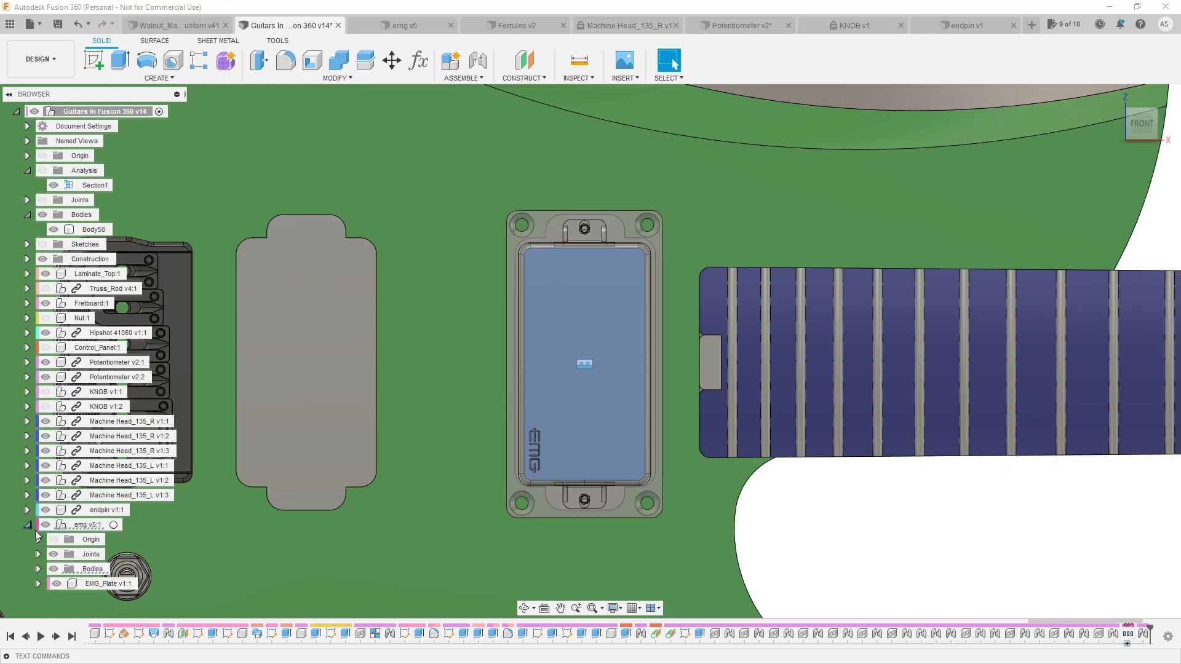
click(99, 584)
click(38, 569)
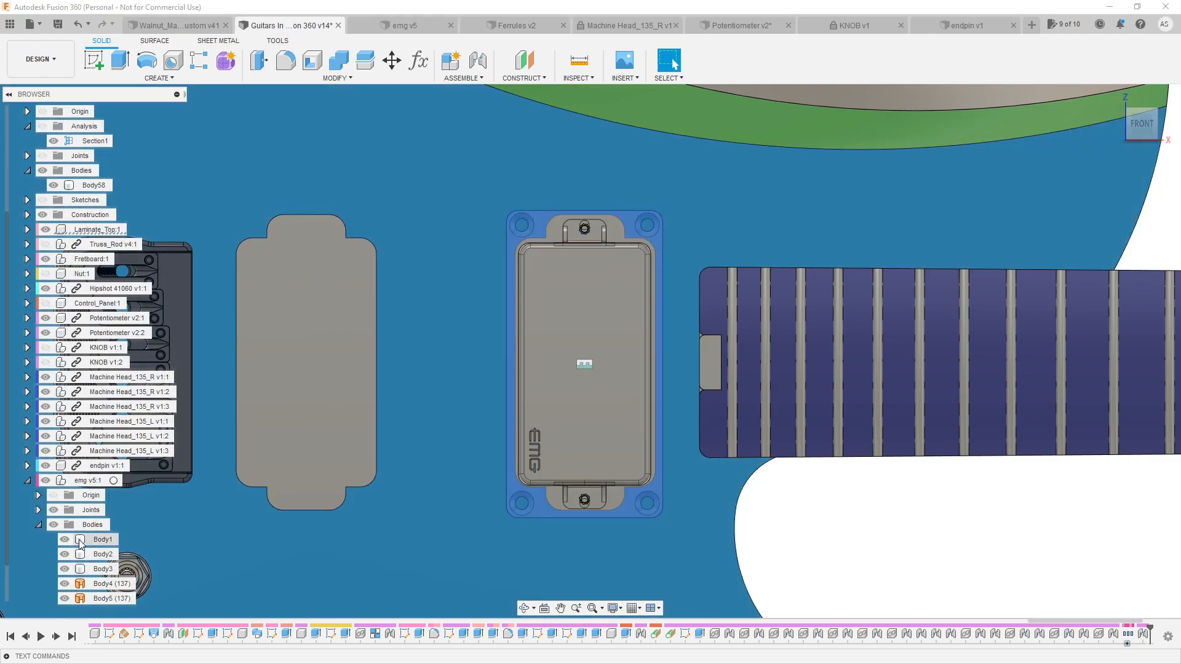
click(81, 541)
shift+click(104, 572)
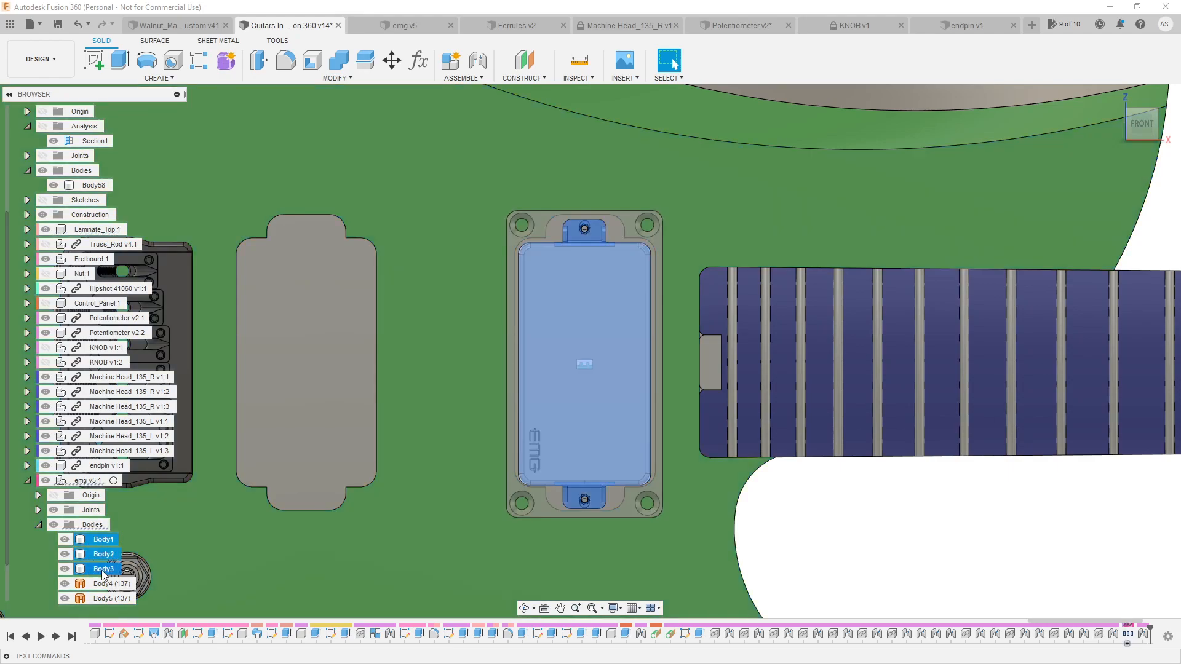
right_click(104, 575)
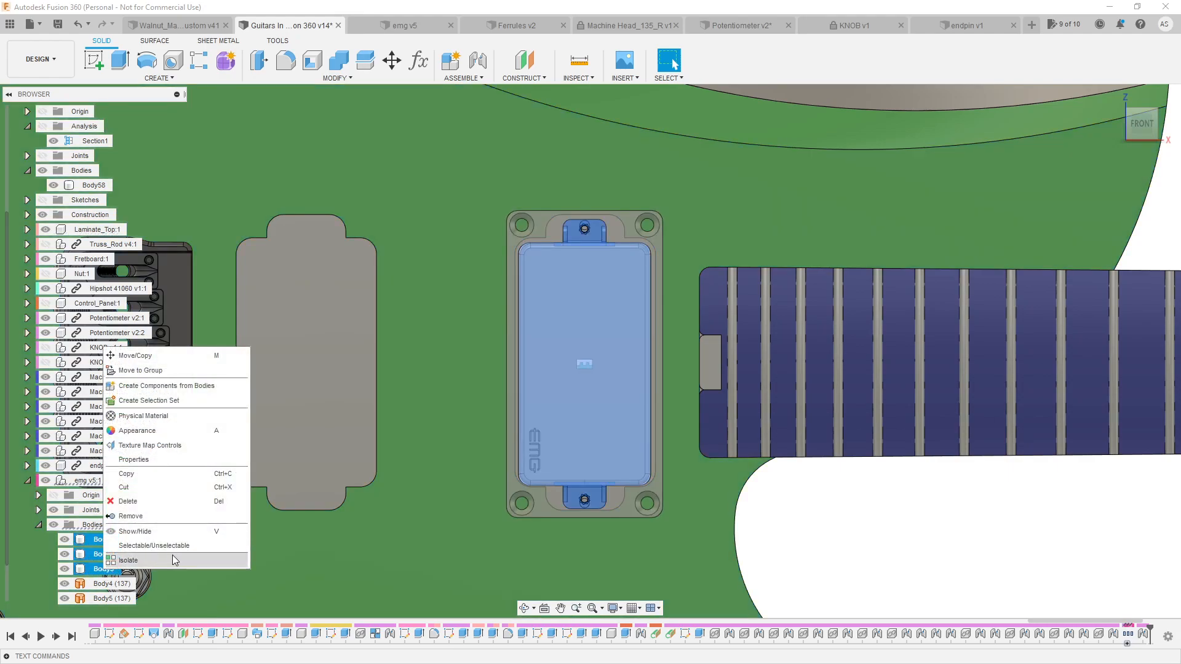
click(198, 544)
scroll(667, 295, down, 3)
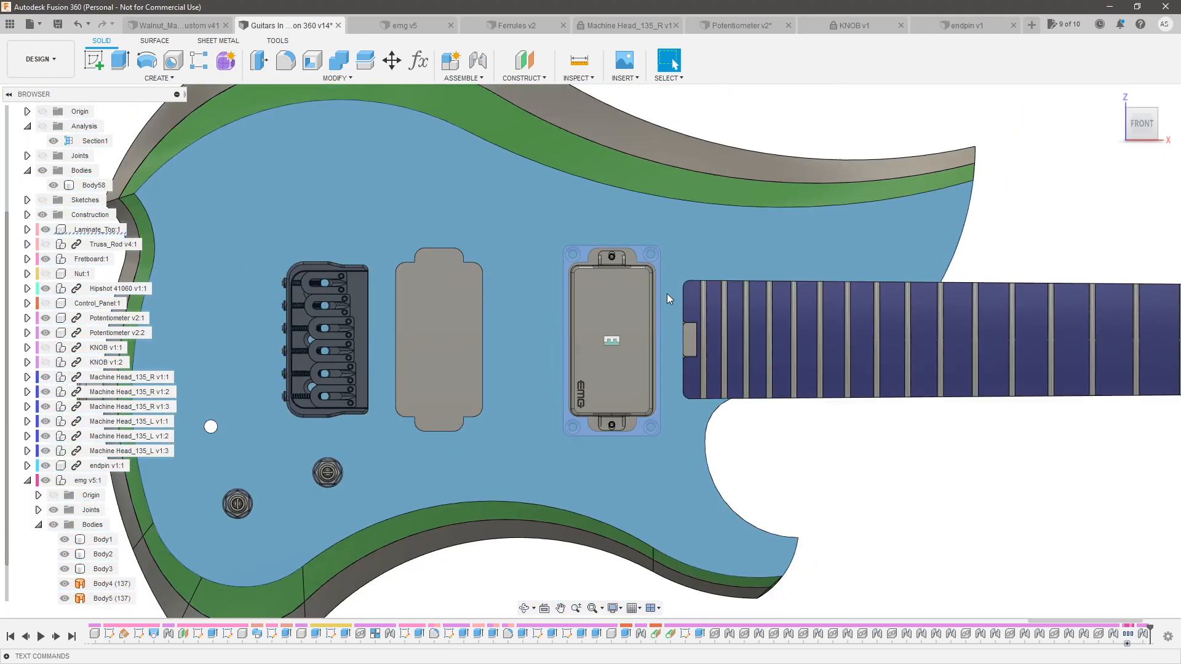
shift+middle_drag(820, 448, 773, 368)
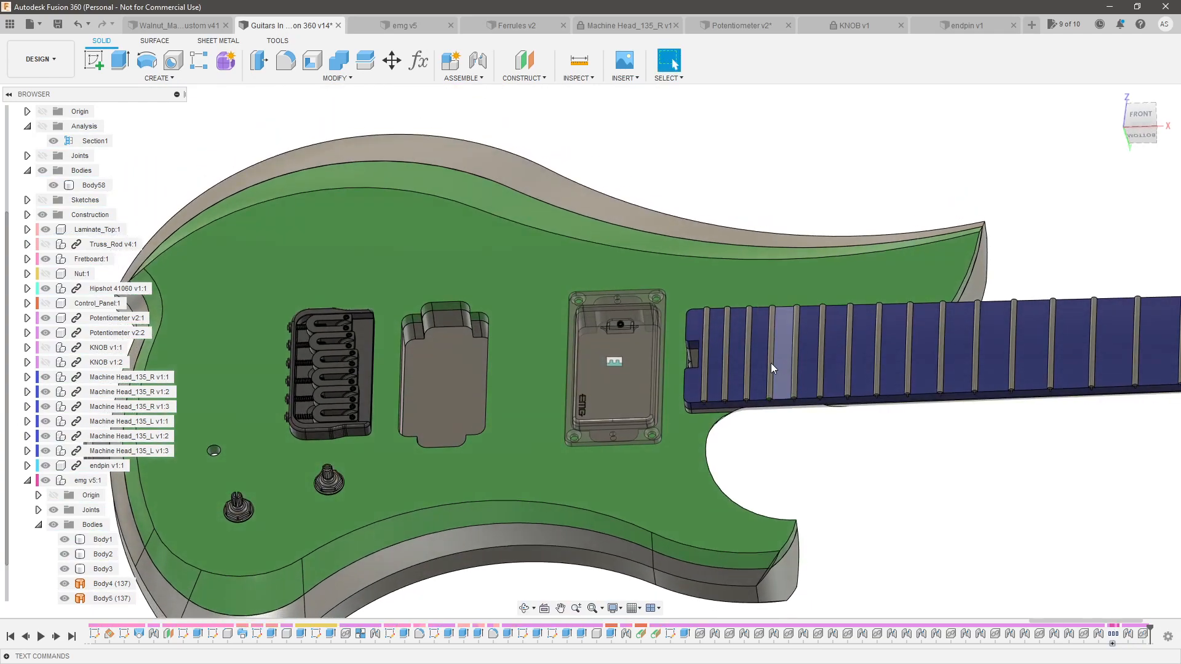
click(773, 367)
key(m)
scroll(860, 378, down, 3)
scroll(715, 363, up, 3)
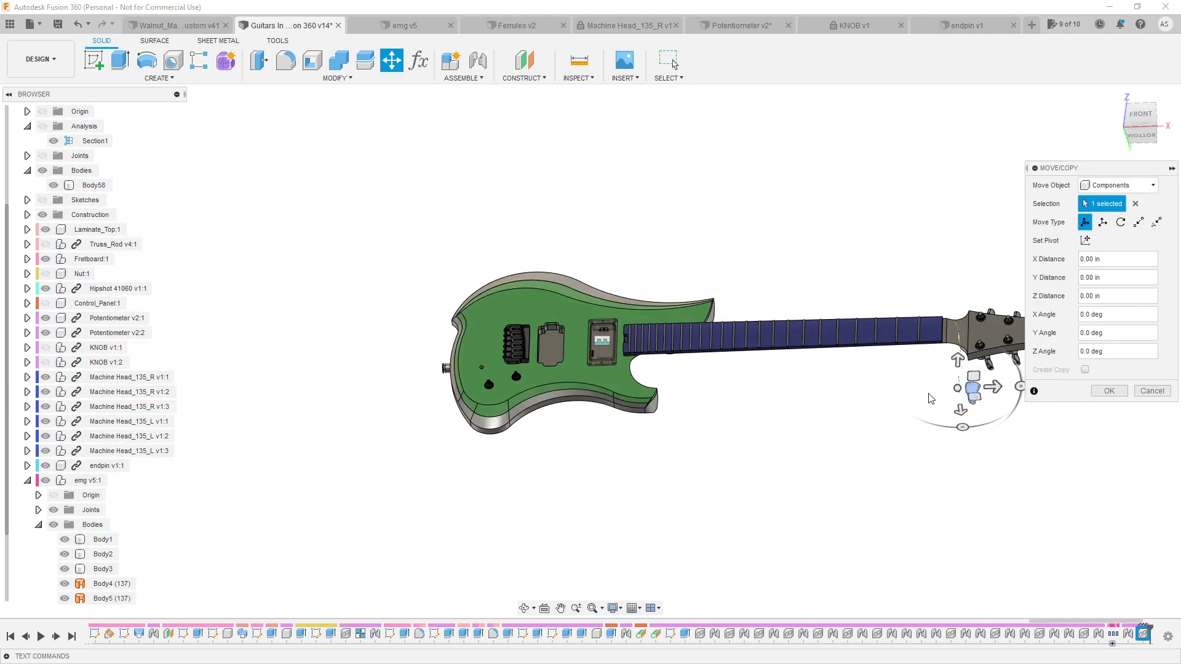
key(Escape)
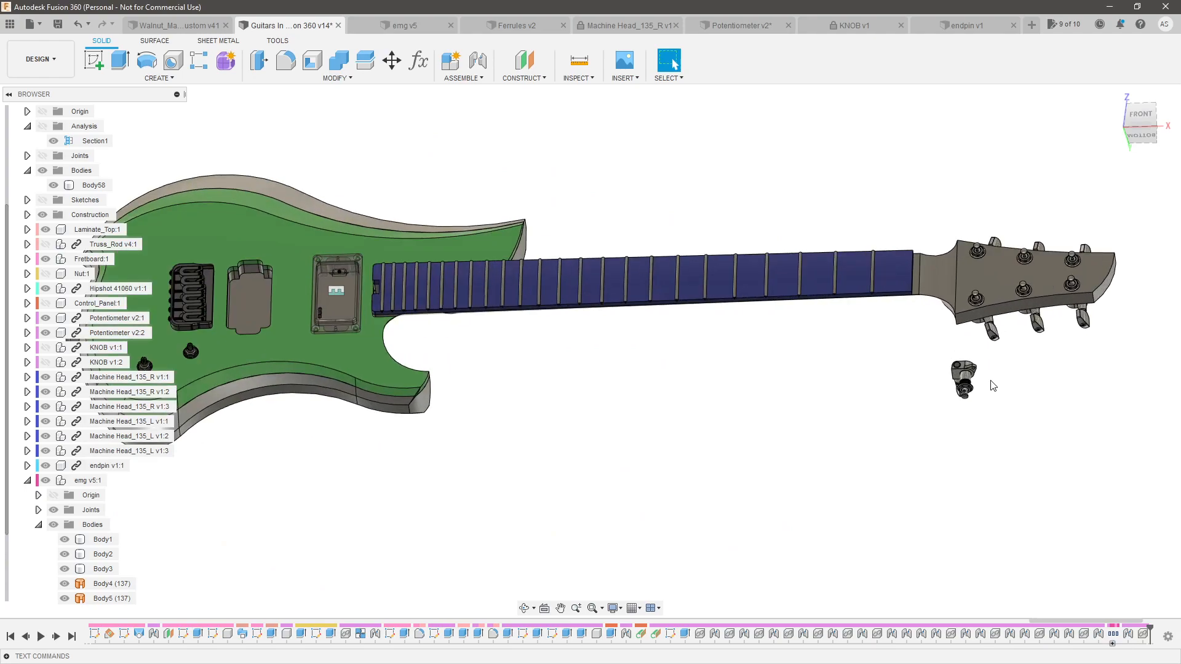
Set the emg pickup component's opacity to 100%
scroll(633, 364, up, 5)
scroll(396, 282, up, 3)
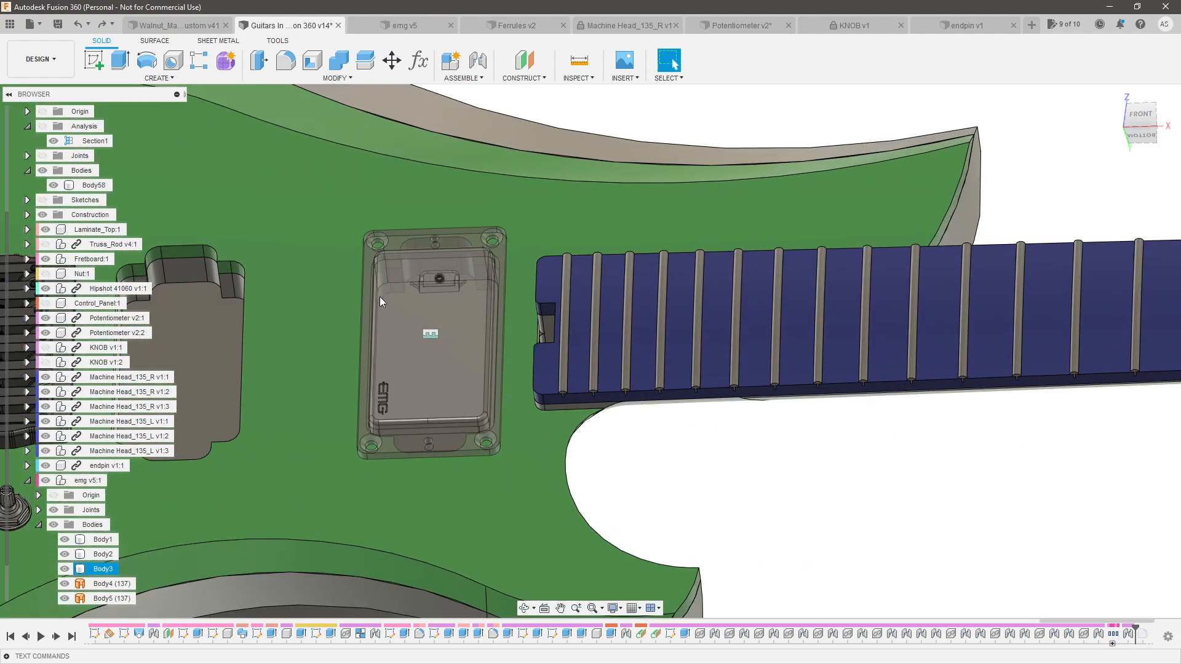
right_click(79, 483)
mouse_move(148, 433)
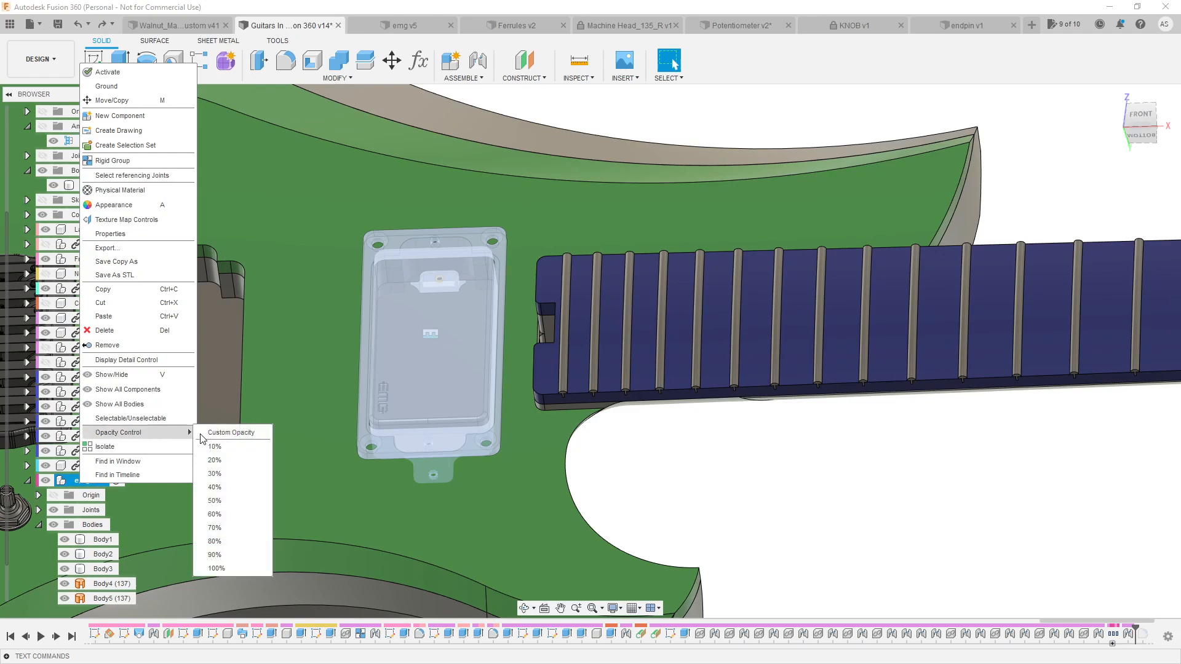
click(236, 568)
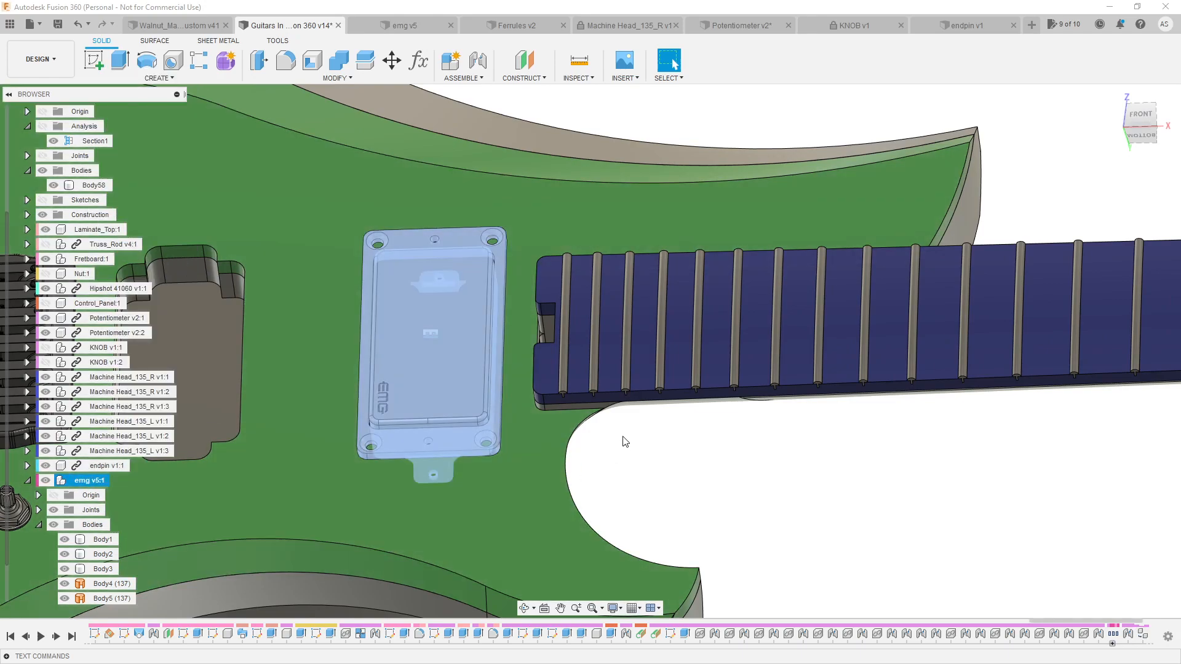
Paste a copy of the emg pickup and move it -1.9931 in along Y towards the bridge
key(m)
scroll(799, 422, down, 4)
drag(612, 332, 480, 327)
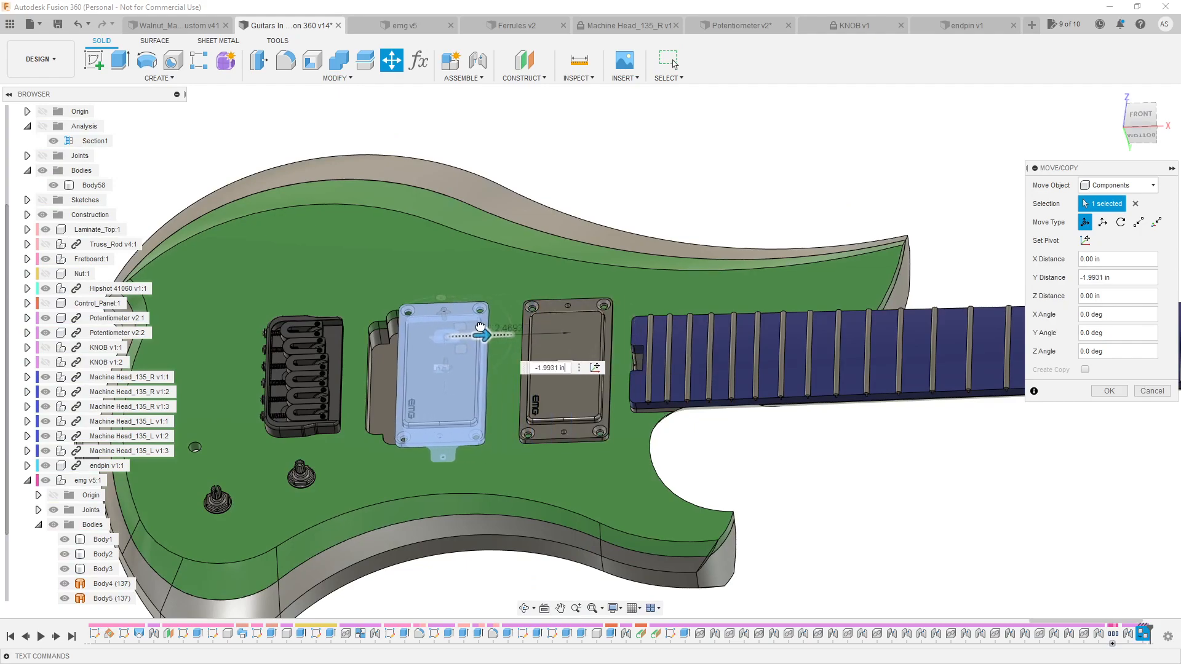
key(Return)
scroll(451, 397, up, 5)
shift+middle_drag(485, 359, 479, 337)
drag(443, 377, 511, 250)
shift+middle_drag(511, 250, 522, 215)
scroll(505, 266, up, 1)
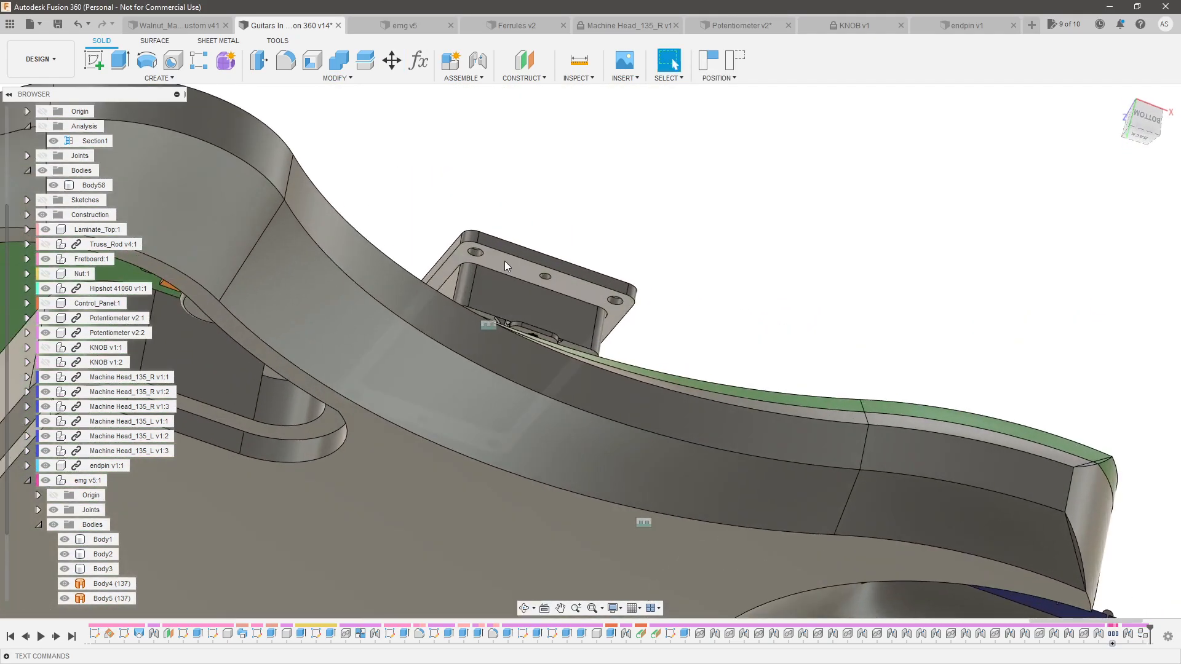
scroll(504, 265, down, 3)
shift+middle_drag(486, 345, 464, 440)
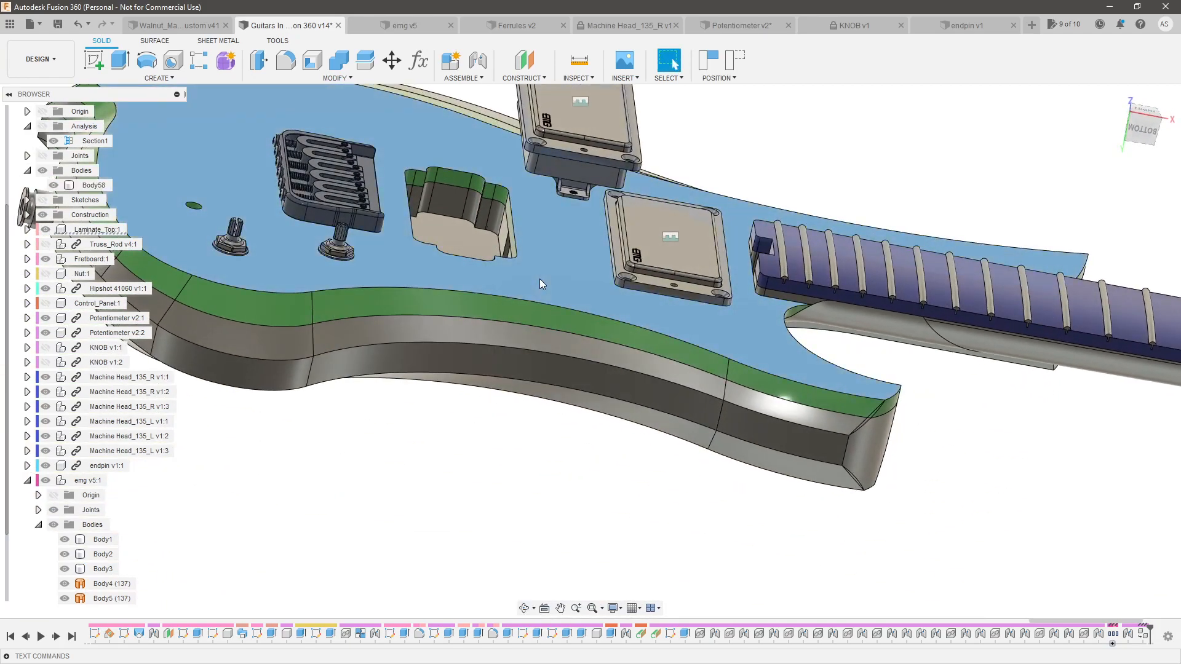
key(e)
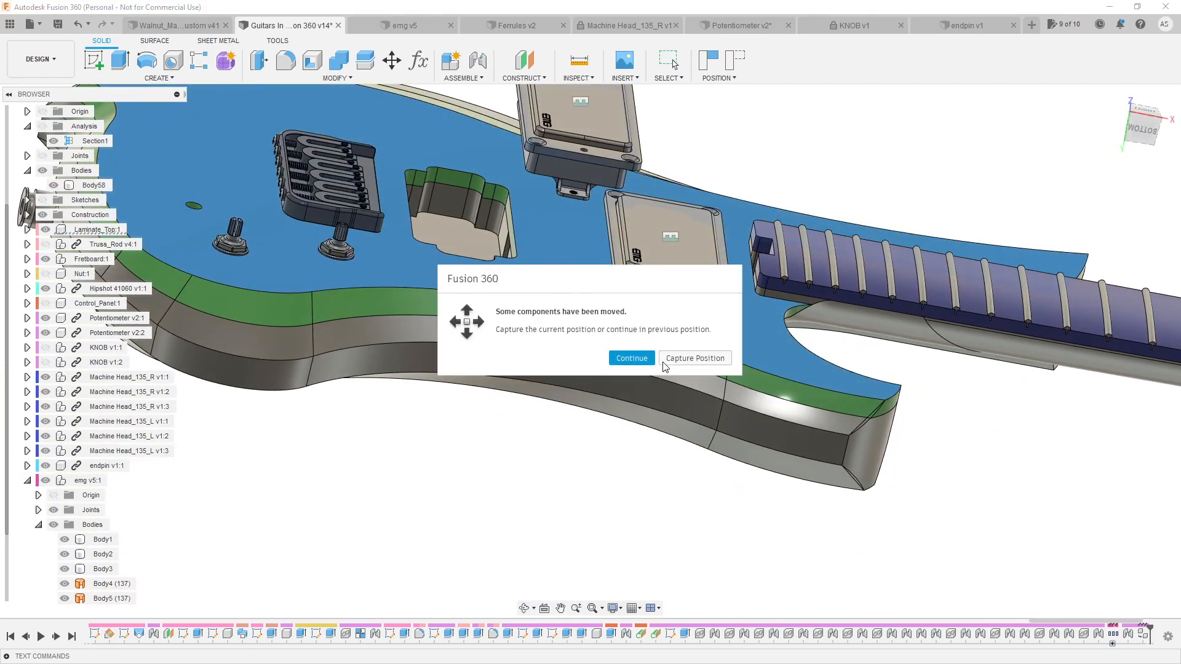
click(632, 358)
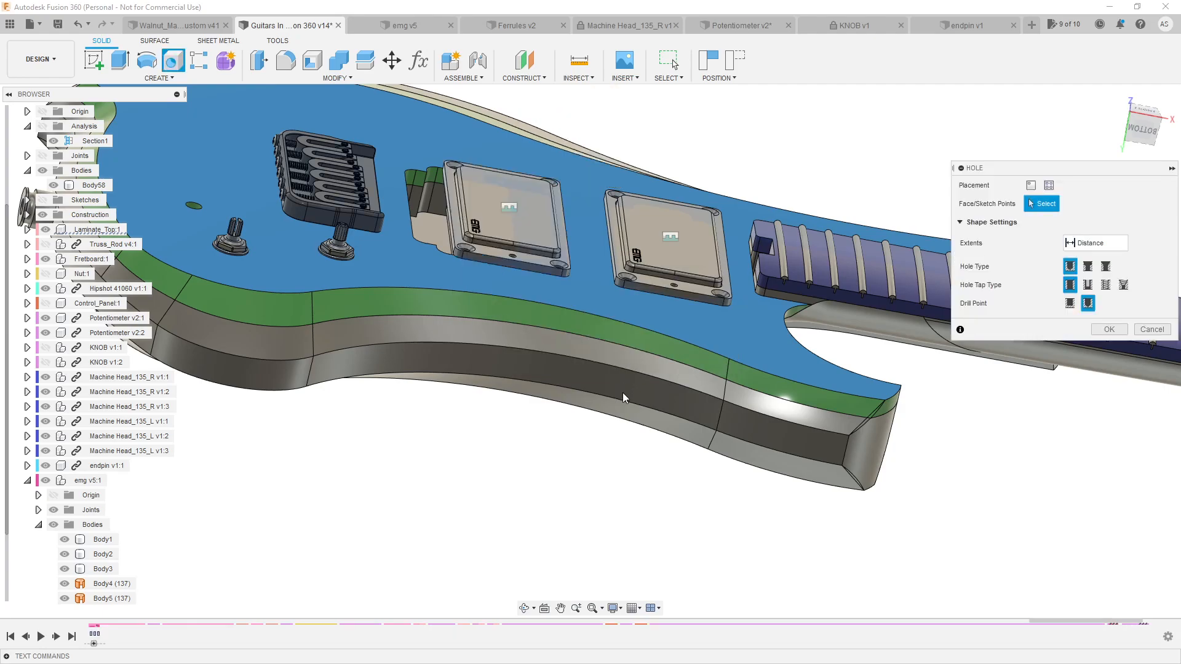
key(Escape)
Start a joint between the copied pickup's EMG_Plate and the Laminate_Top face, with flipped alignment and the angle at -90 degrees
shift+middle_drag(602, 380, 548, 236)
scroll(551, 301, up, 3)
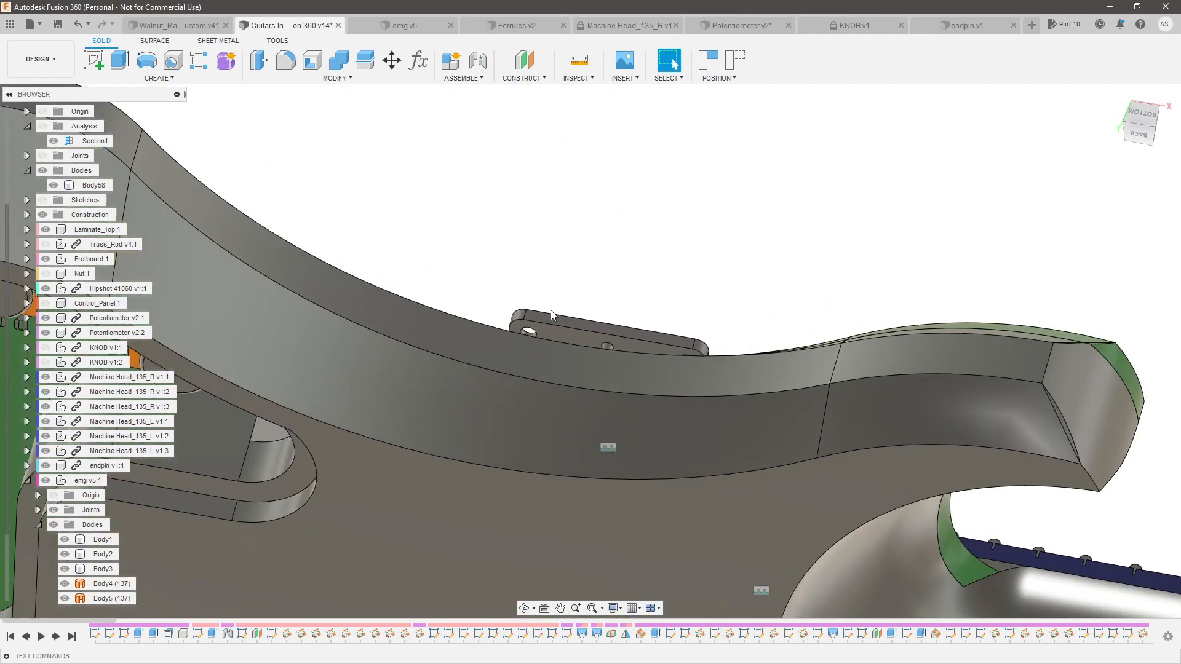
shift+middle_drag(562, 339, 617, 236)
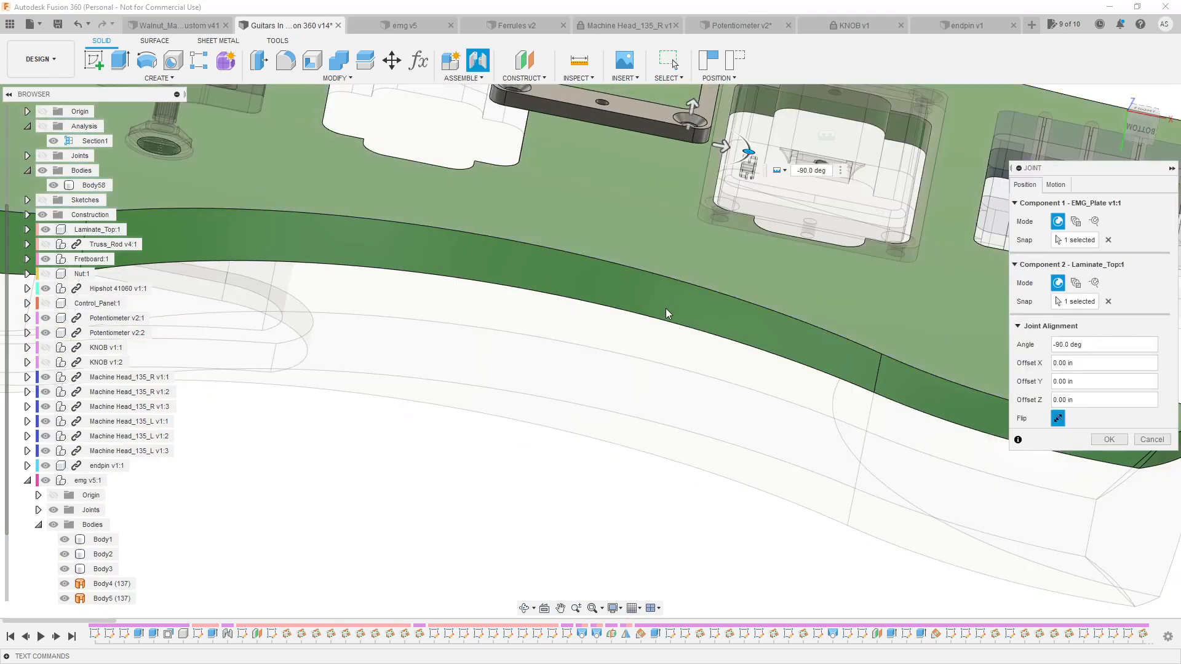
Offset the copied plate's joint -1.3092 in along X and 0.0467 in along Y over the bridge pickup cavity and accept it
click(1138, 132)
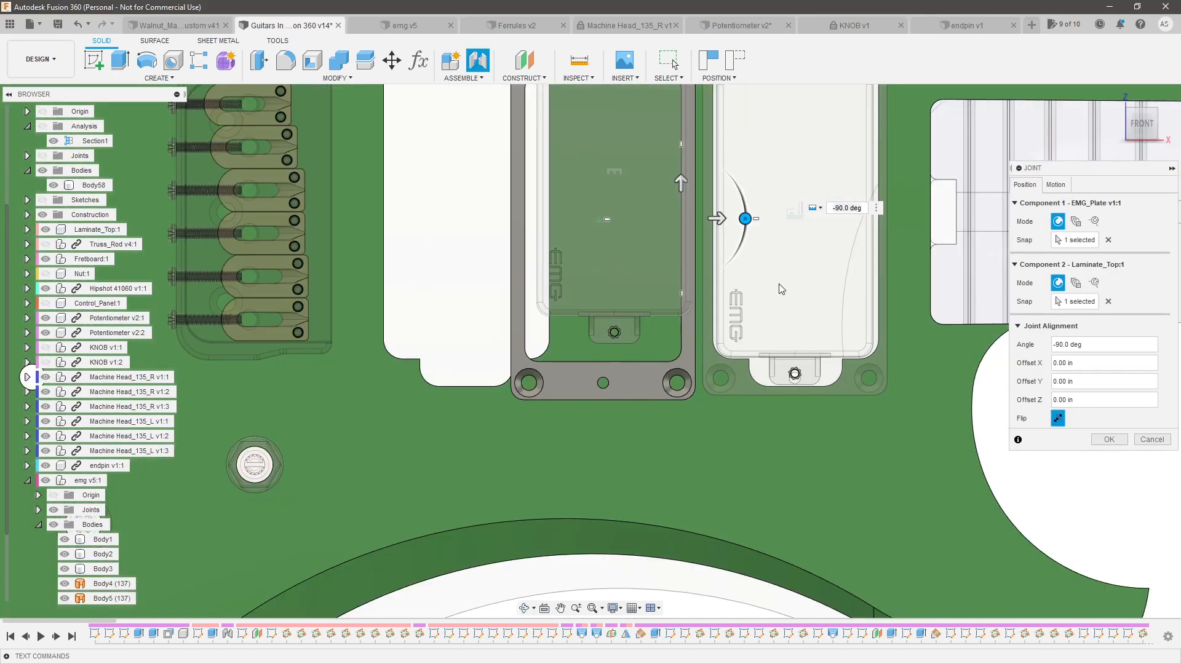
scroll(757, 302, up, 3)
drag(634, 127, 718, 127)
scroll(753, 461, up, 2)
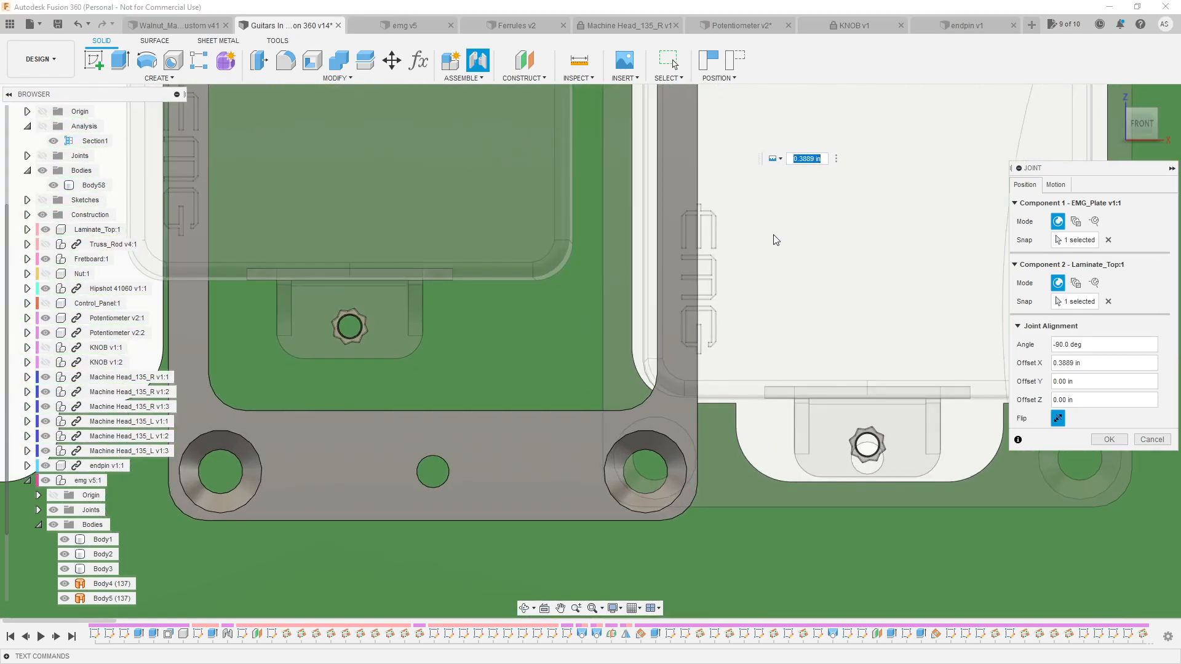
scroll(769, 239, down, 3)
scroll(736, 361, down, 3)
scroll(751, 207, up, 3)
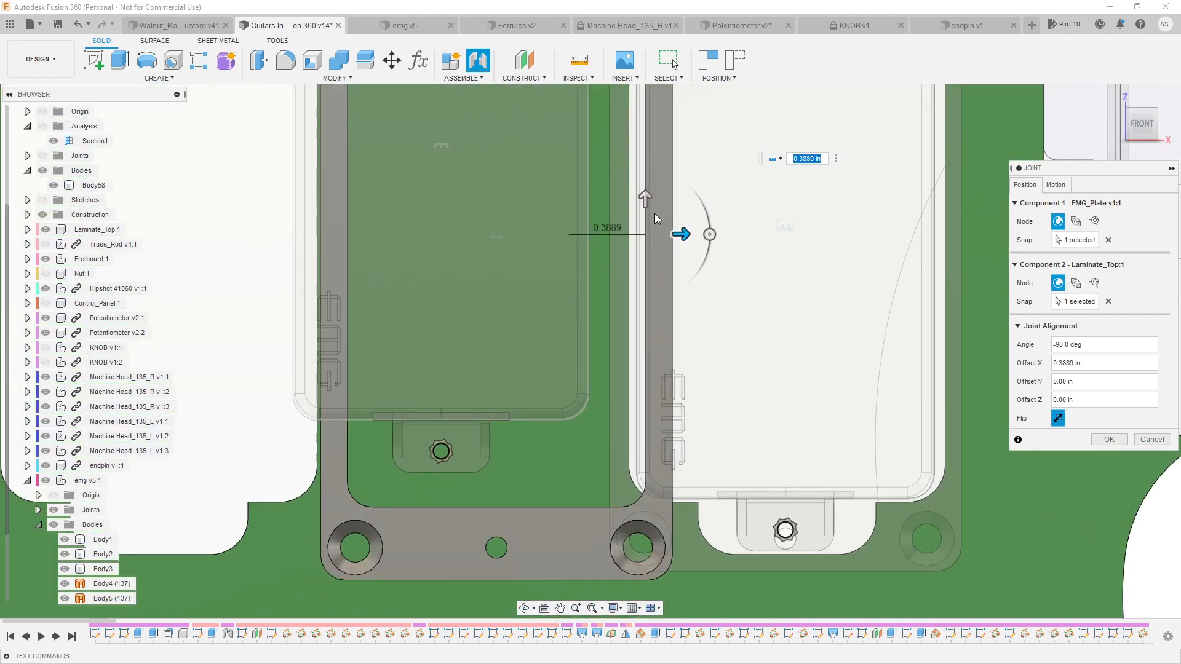
drag(645, 198, 646, 186)
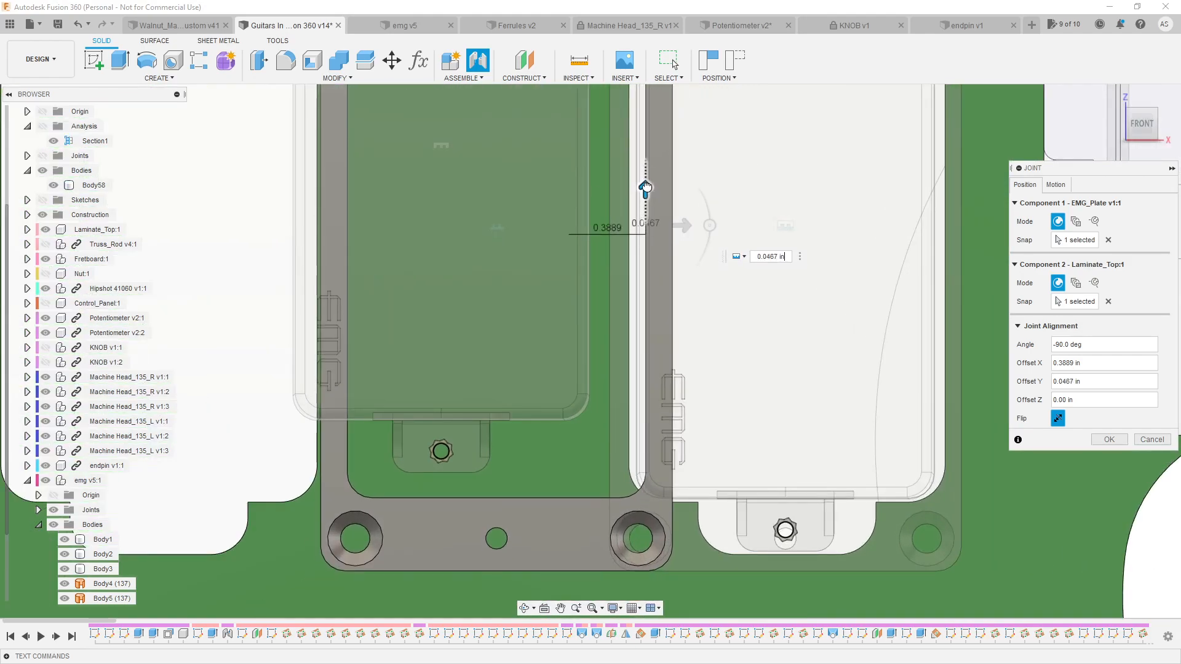
scroll(640, 190, down, 3)
drag(698, 285, 513, 273)
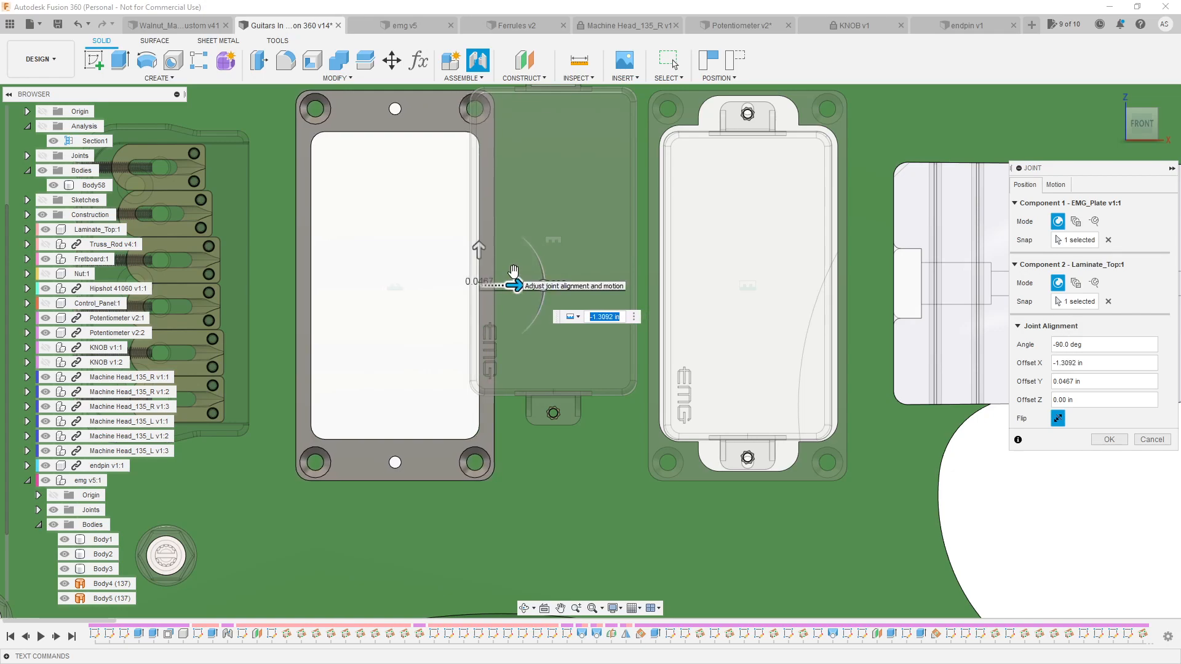
key(Return)
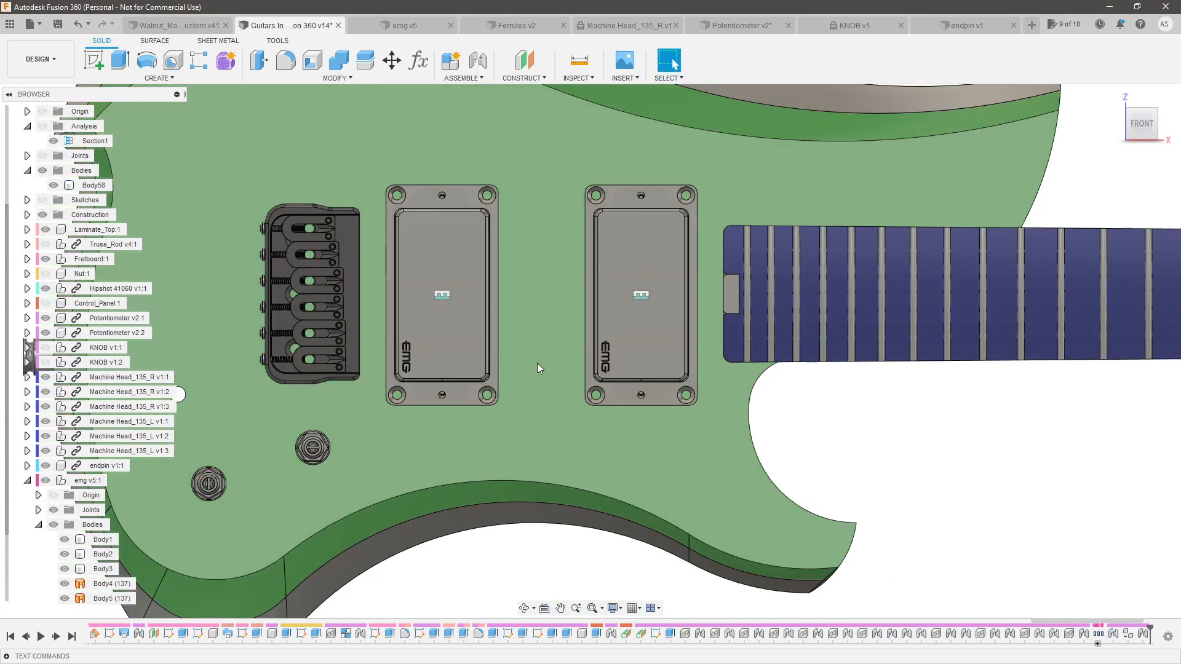
Examine the guitar from several angles to check how both pickups sit in the body
scroll(538, 368, down, 3)
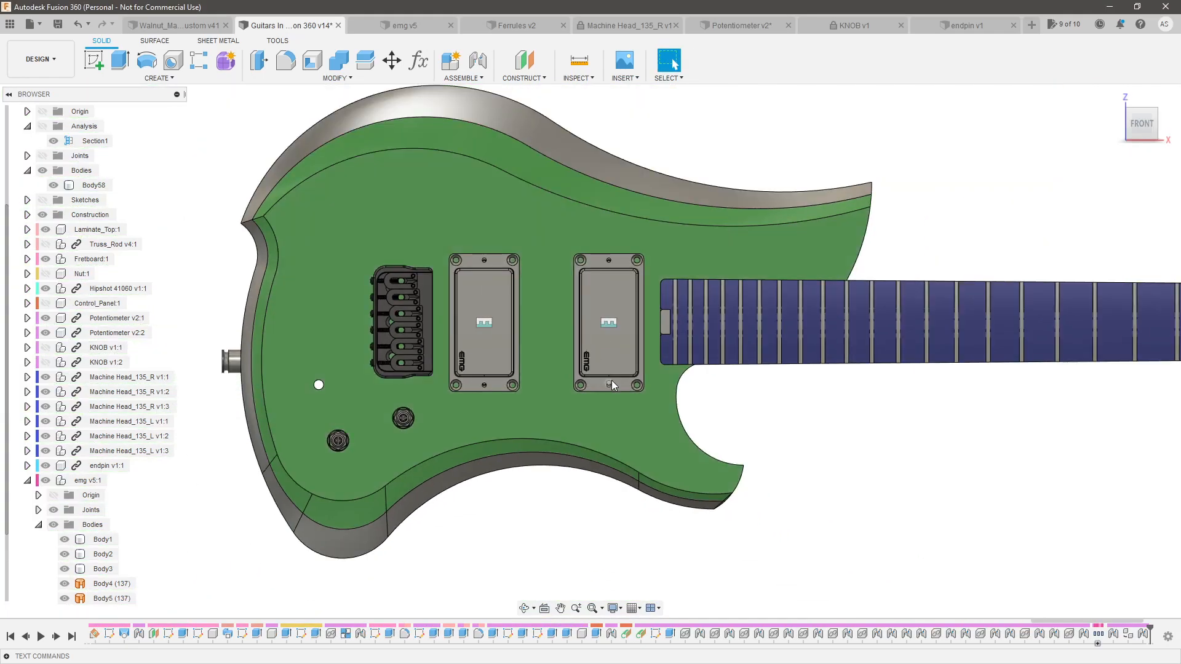
scroll(610, 387, down, 3)
shift+middle_drag(751, 370, 648, 398)
scroll(602, 424, up, 3)
shift+middle_drag(604, 448, 495, 437)
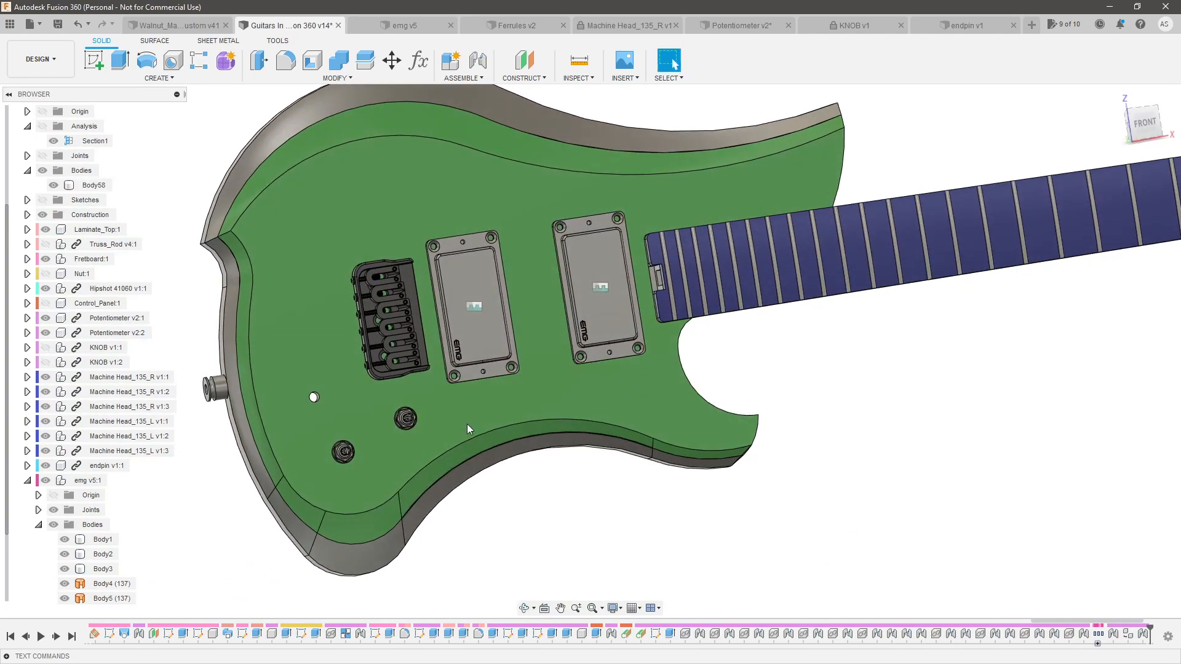
scroll(492, 434, down, 5)
shift+middle_drag(733, 422, 784, 420)
scroll(621, 418, up, 1)
shift+middle_drag(621, 418, 634, 295)
Collapse the emg component's contents and show the KNOB v1:2 component
click(28, 480)
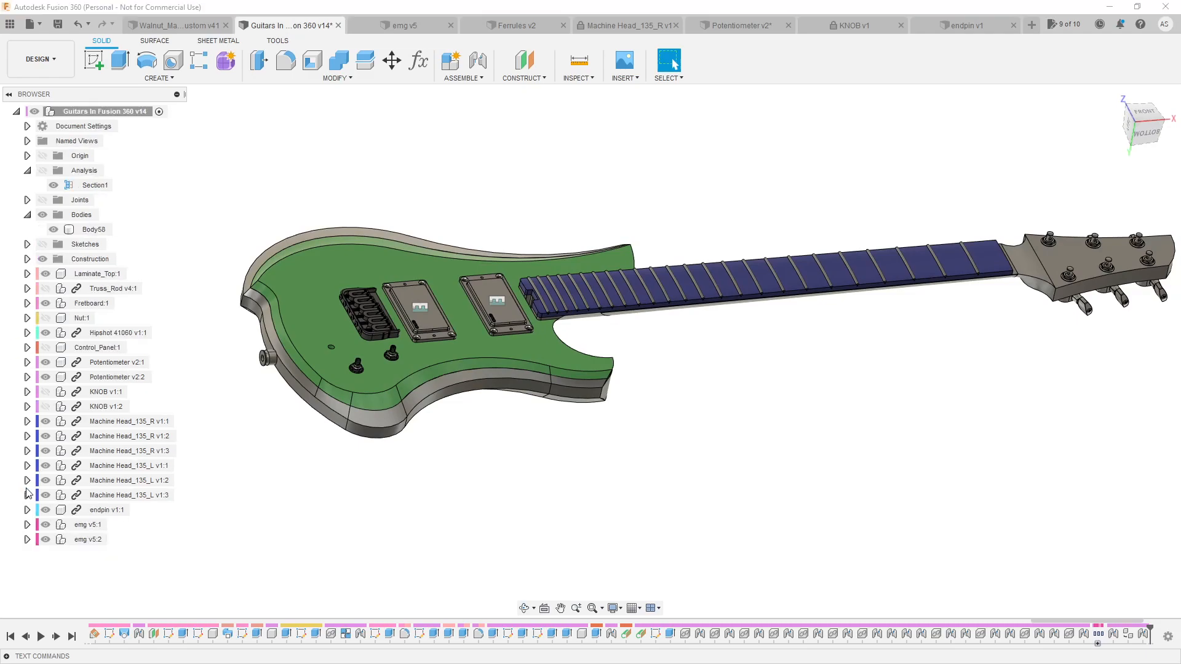
click(49, 408)
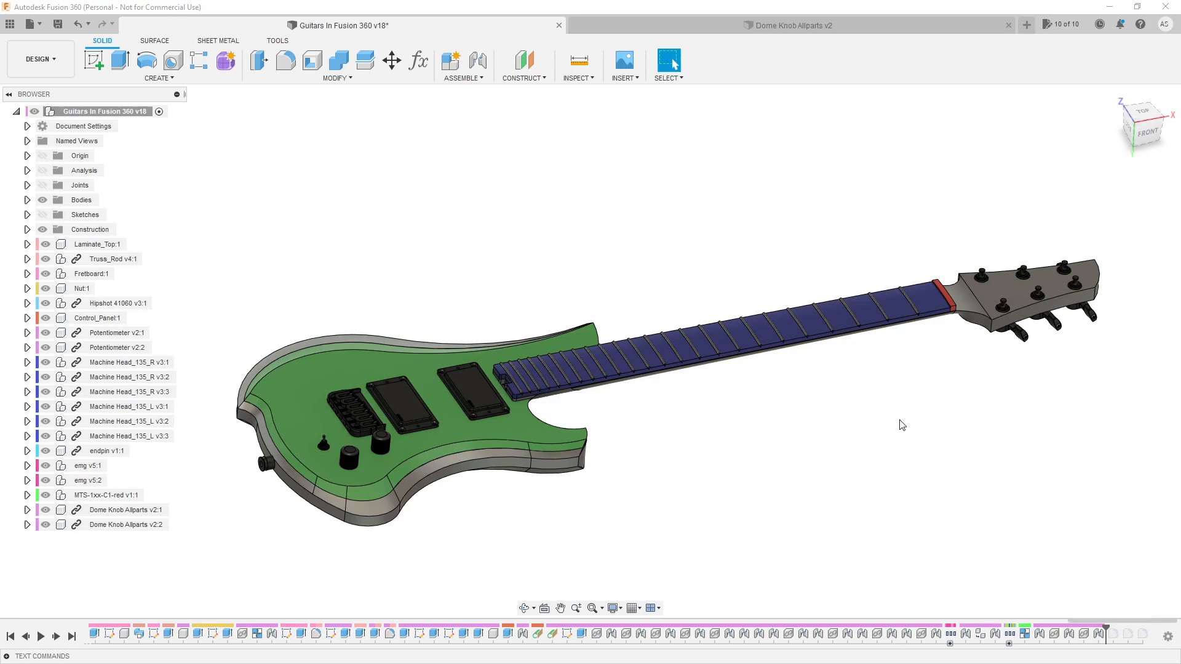
Roll the timeline history back to the construction plane just before the endpin's sketch and start a Fillet on the guitar body
scroll(345, 469, up, 6)
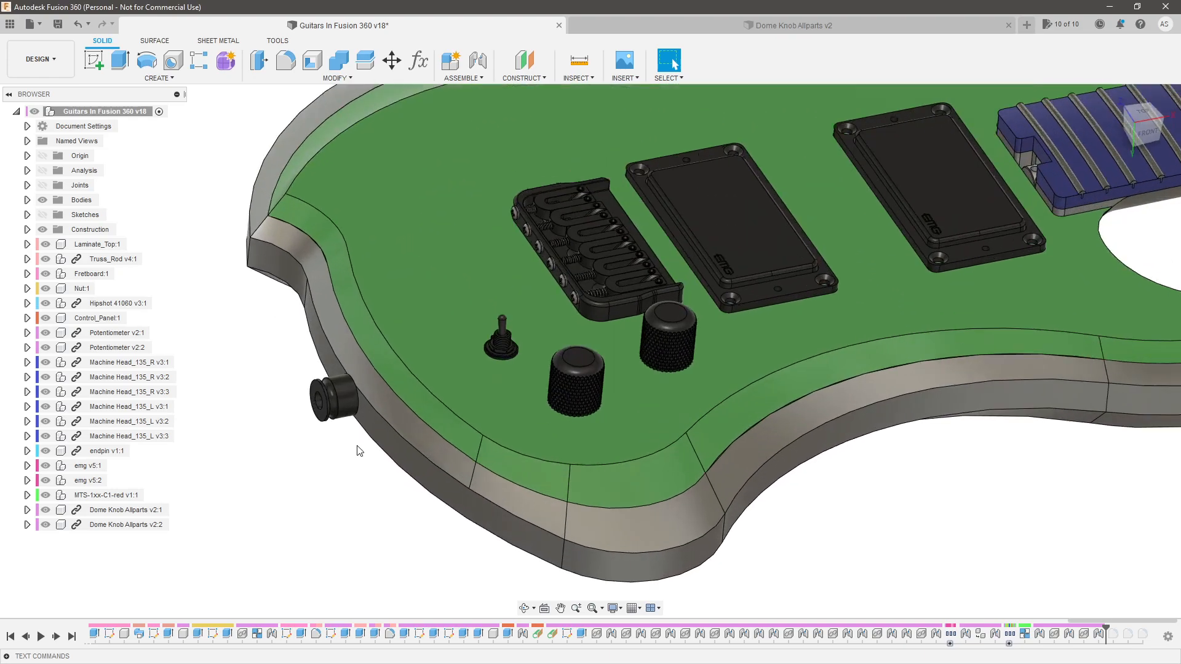
shift+middle_drag(359, 451, 383, 422)
scroll(344, 434, up, 5)
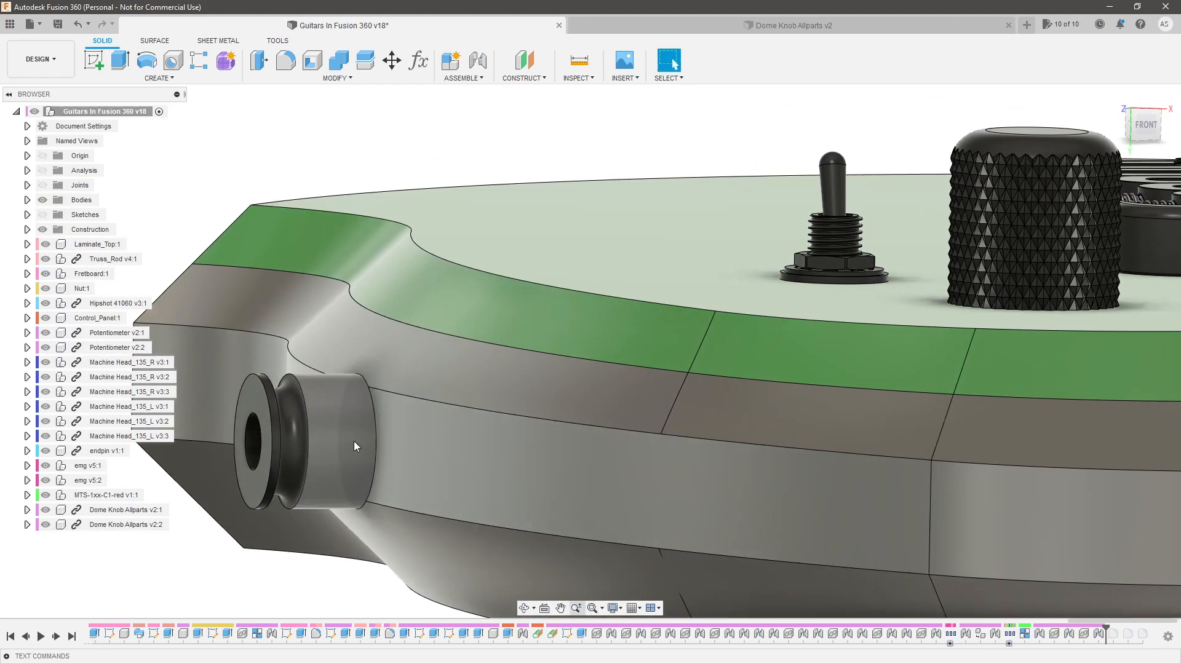
click(354, 445)
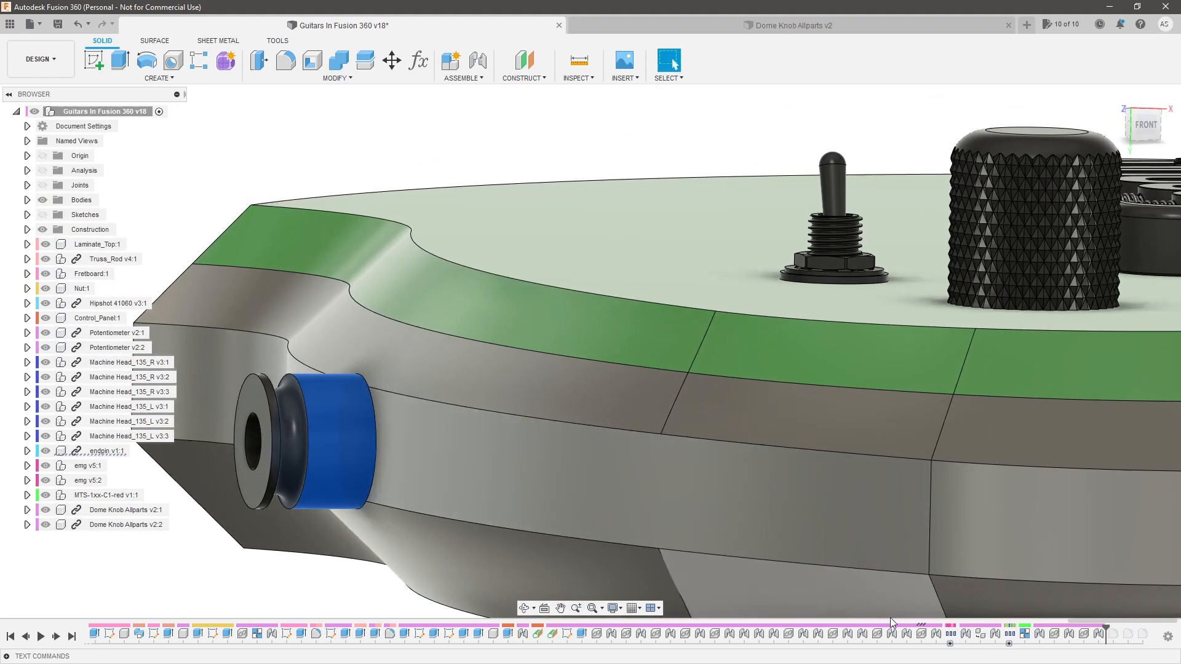
click(579, 634)
click(569, 635)
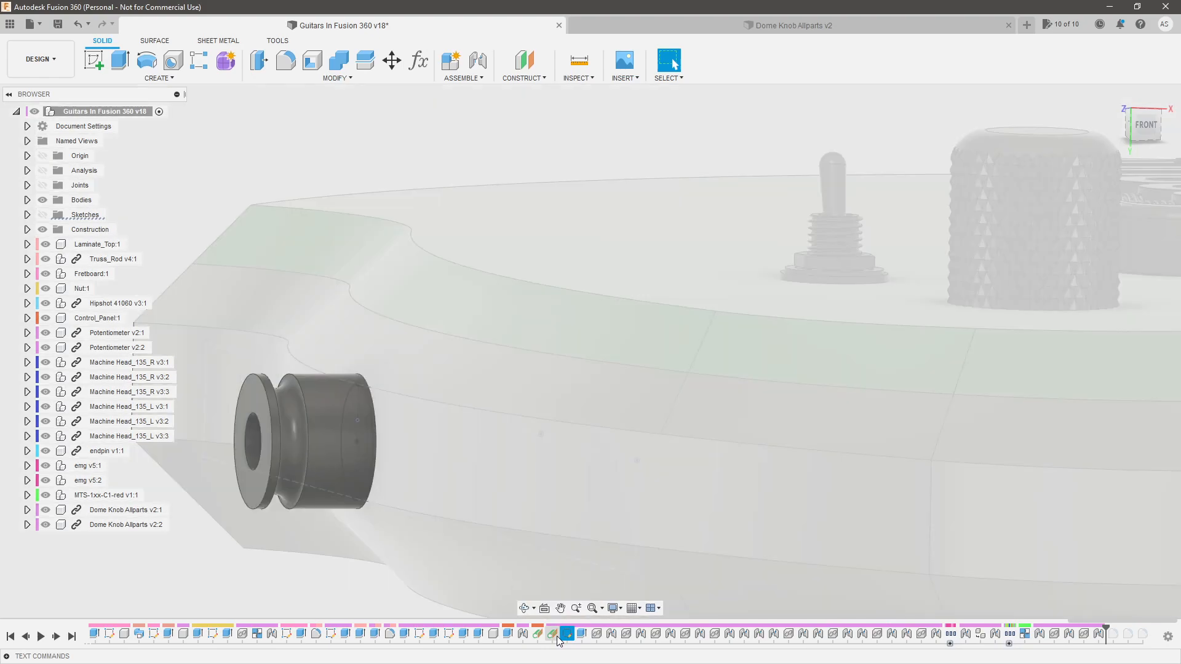
click(556, 636)
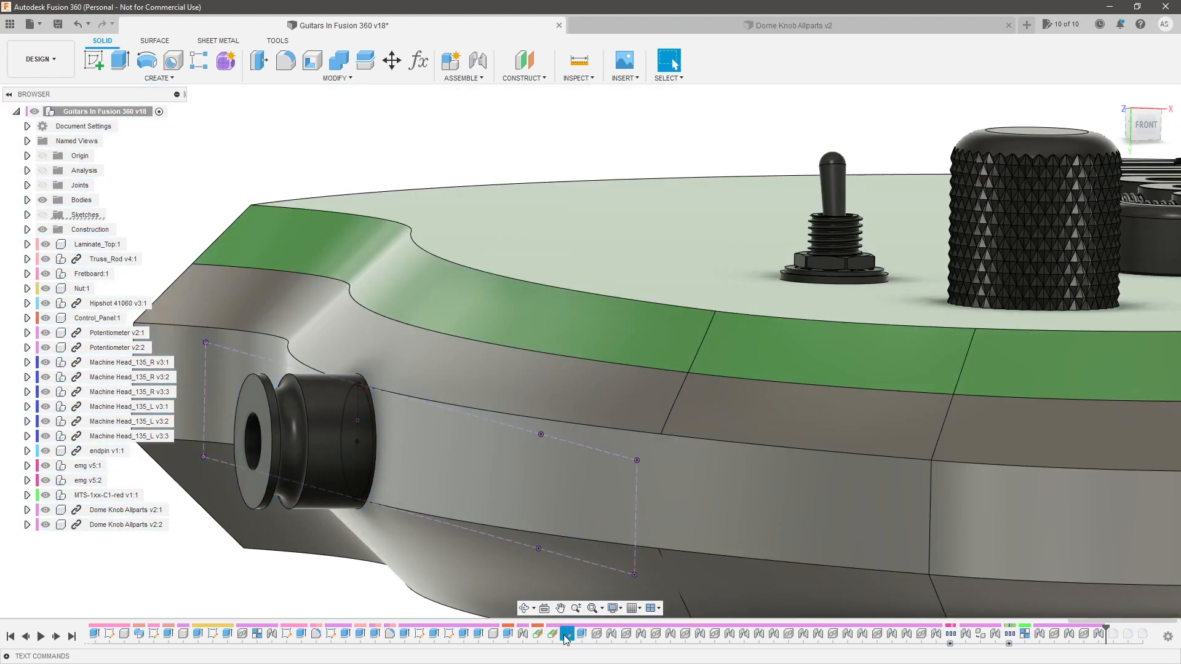
right_click(566, 637)
click(554, 636)
right_click(553, 636)
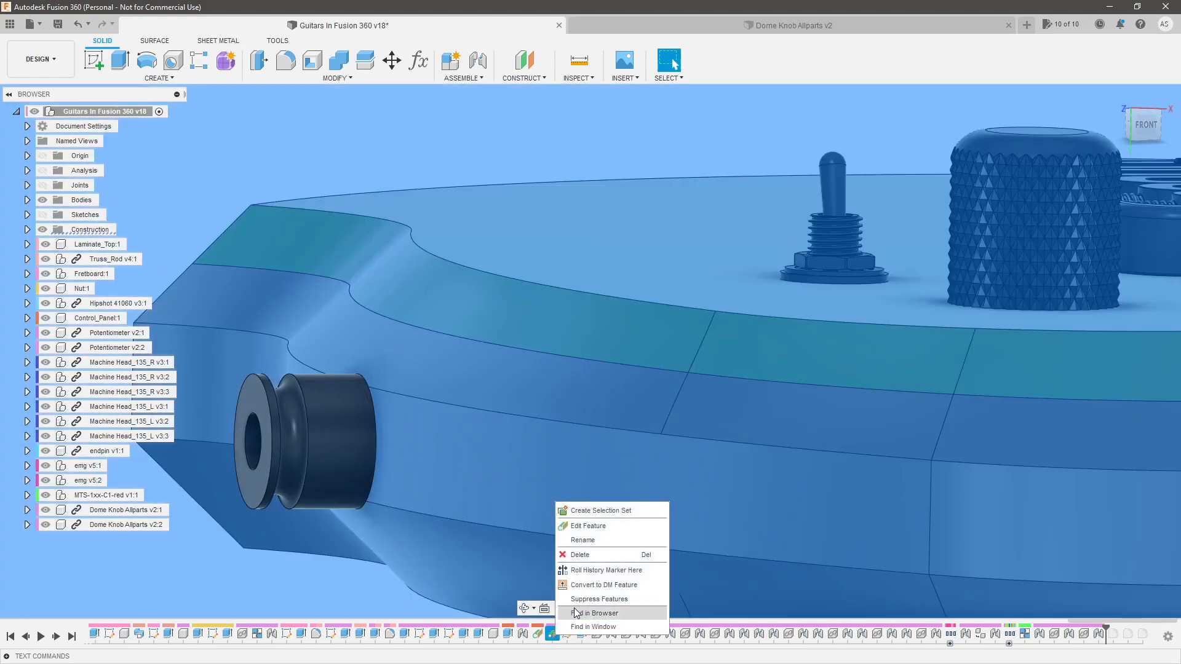
click(597, 571)
scroll(271, 588, down, 5)
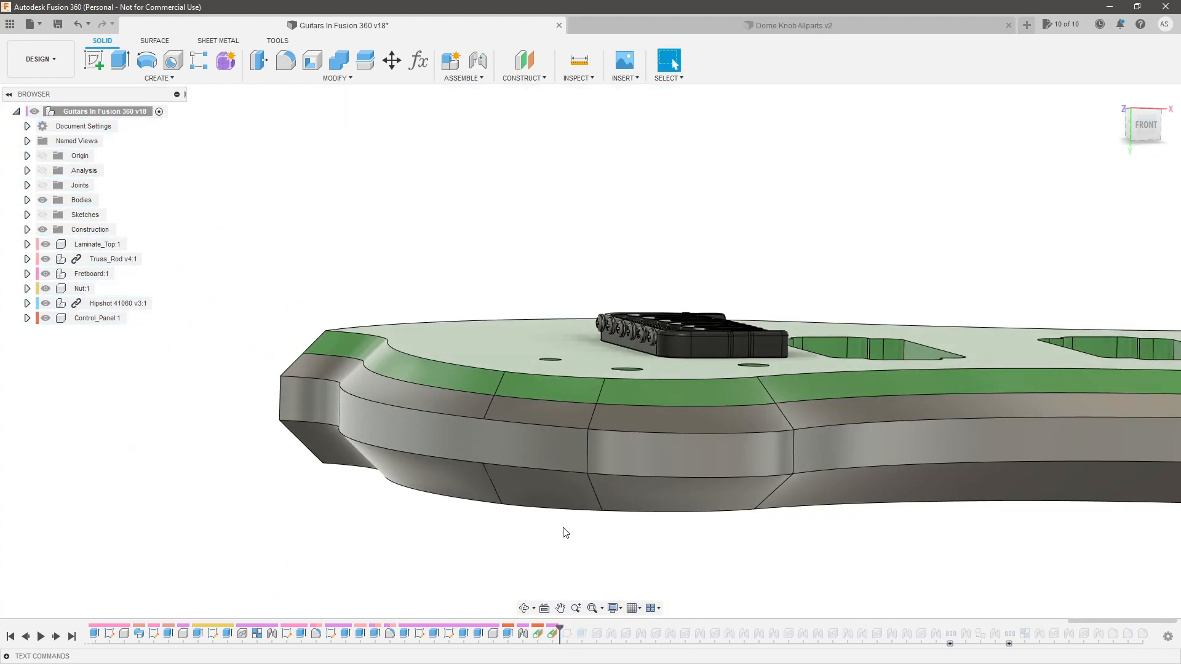
key(f)
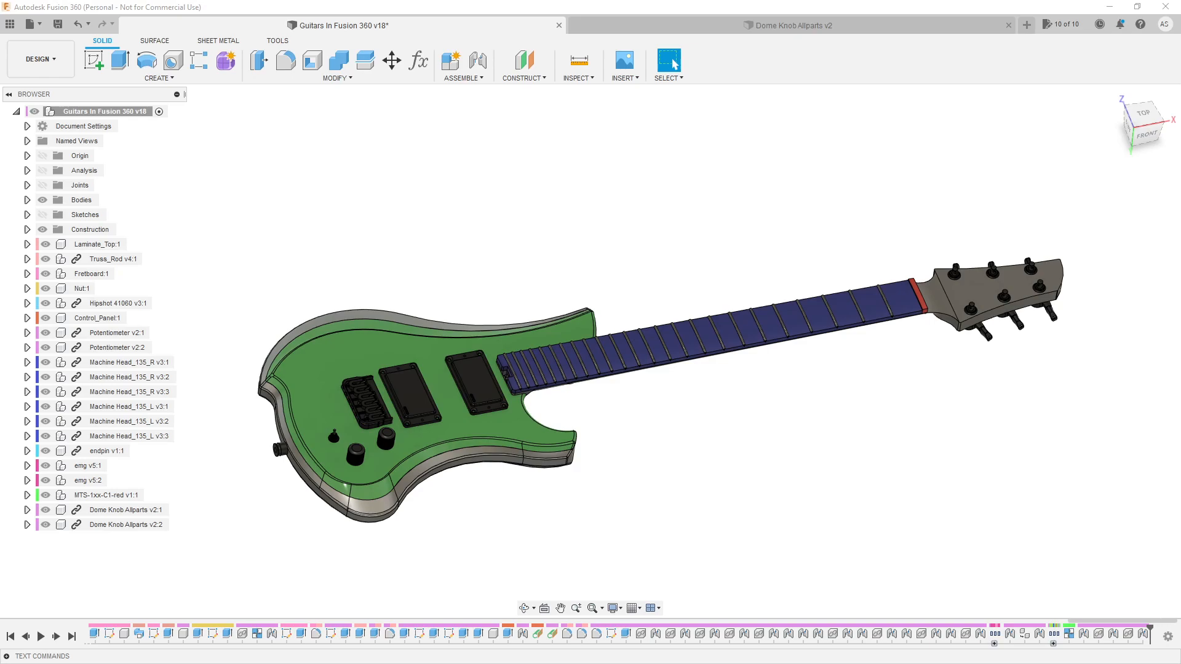
Apply the design's existing wood appearances: reddish-brown on the guitar body, dark brown on the laminate top and near-black on the fretboard
click(1068, 477)
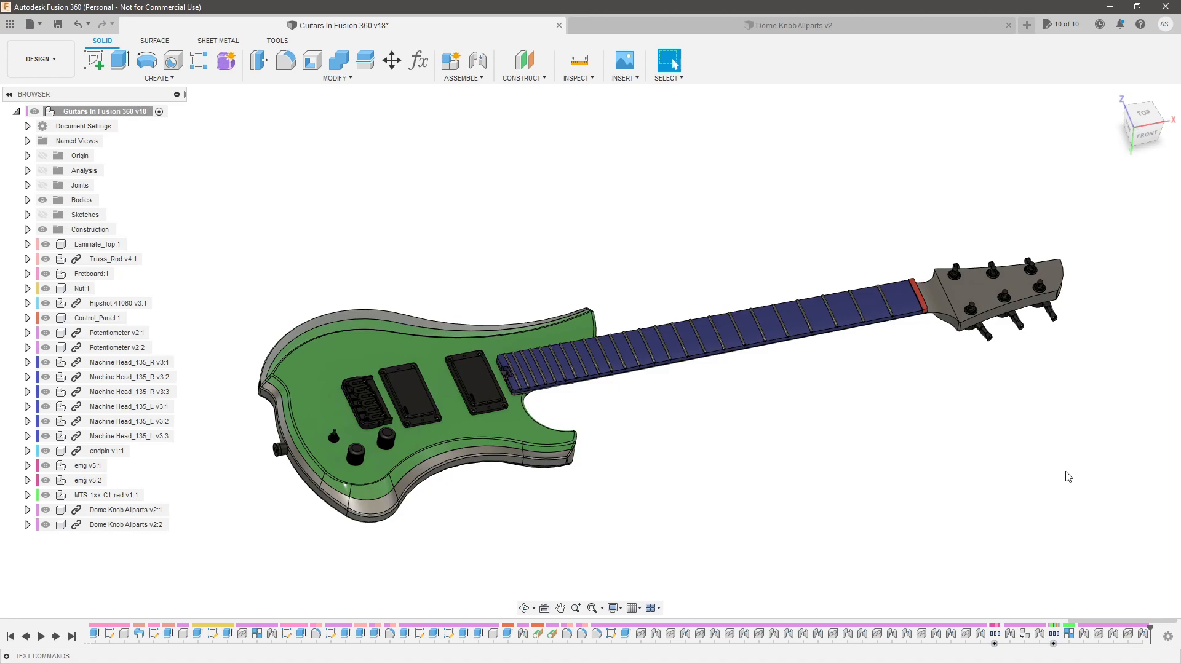
key(a)
drag(1135, 277, 548, 431)
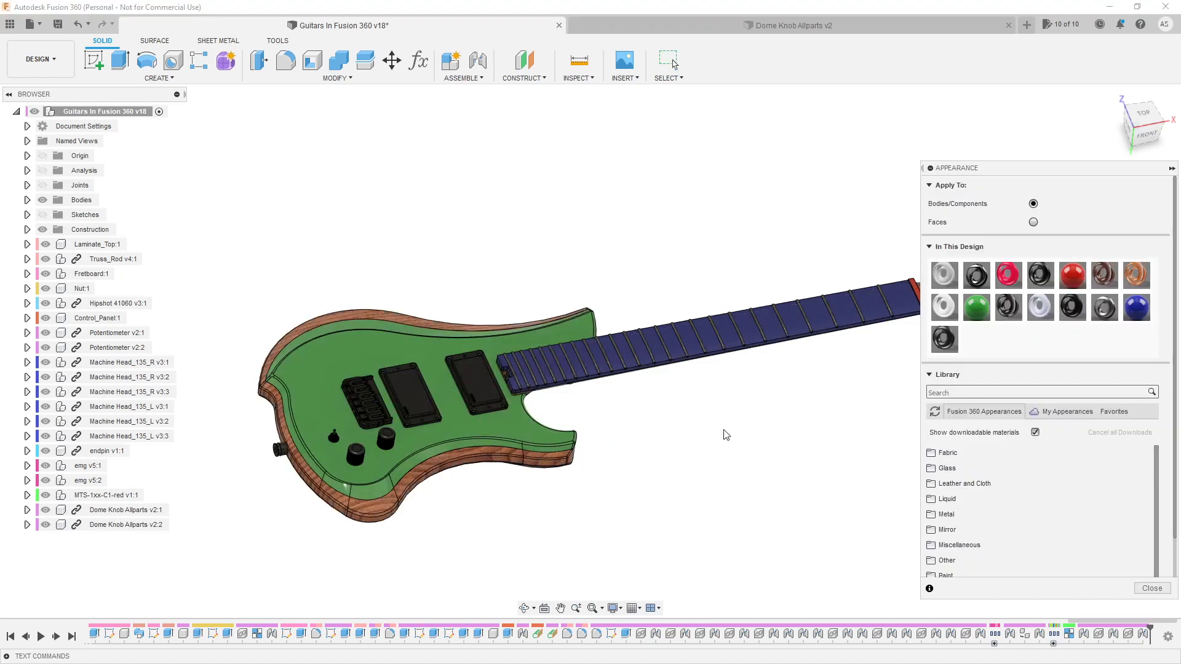
drag(1111, 280, 552, 436)
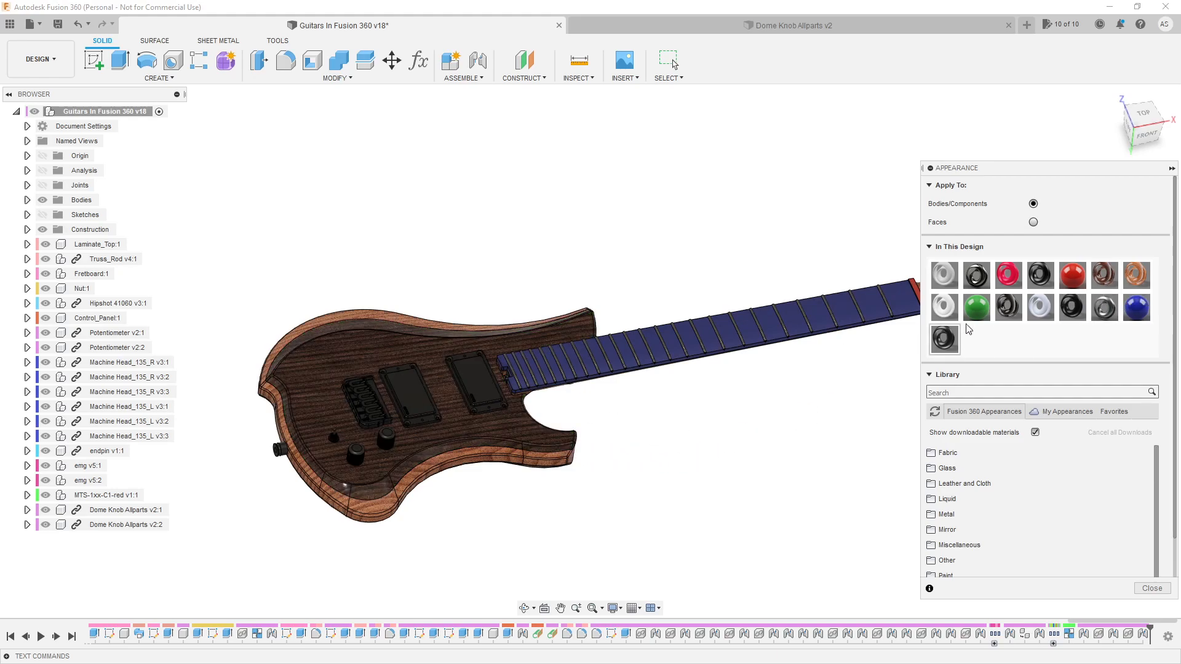
drag(1006, 306, 631, 373)
Apply the last dark appearance already used in this design to the nut between fretboard and headstock
scroll(633, 375, up, 3)
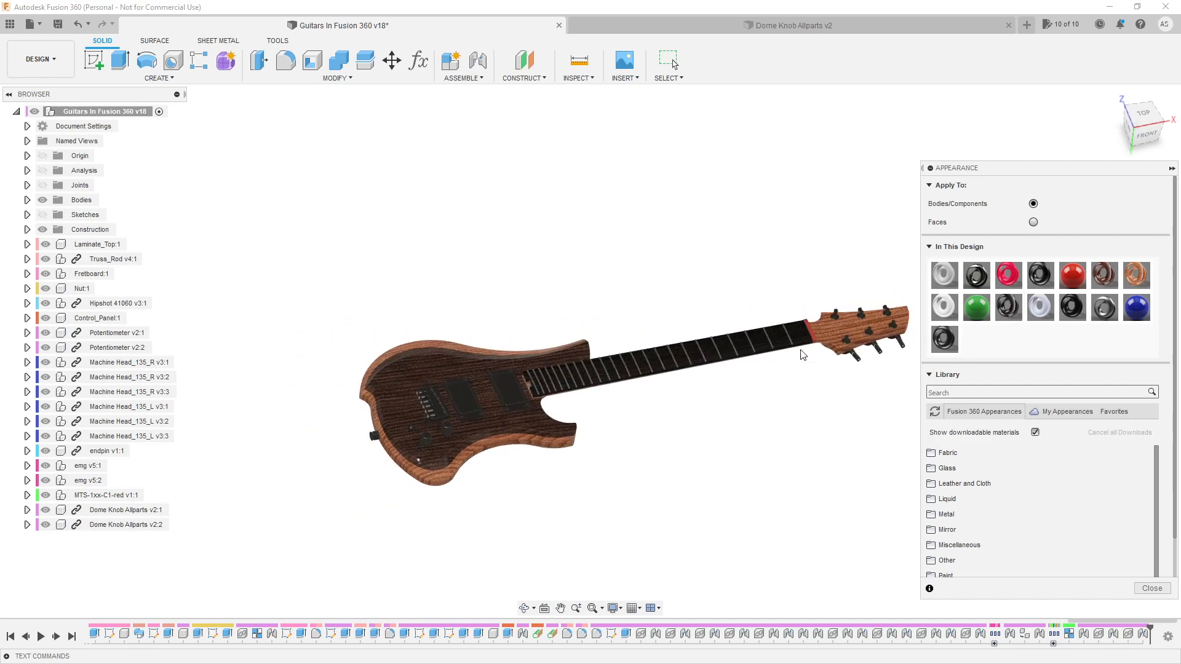
scroll(929, 335, down, 2)
scroll(824, 338, down, 8)
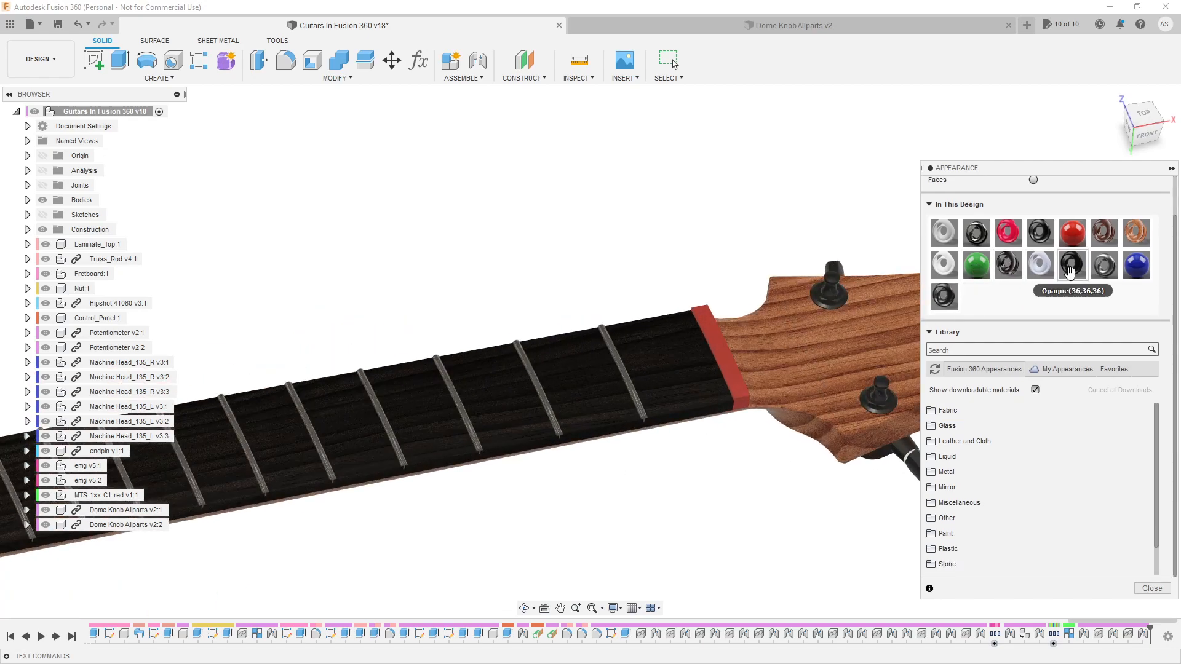
drag(944, 296, 719, 349)
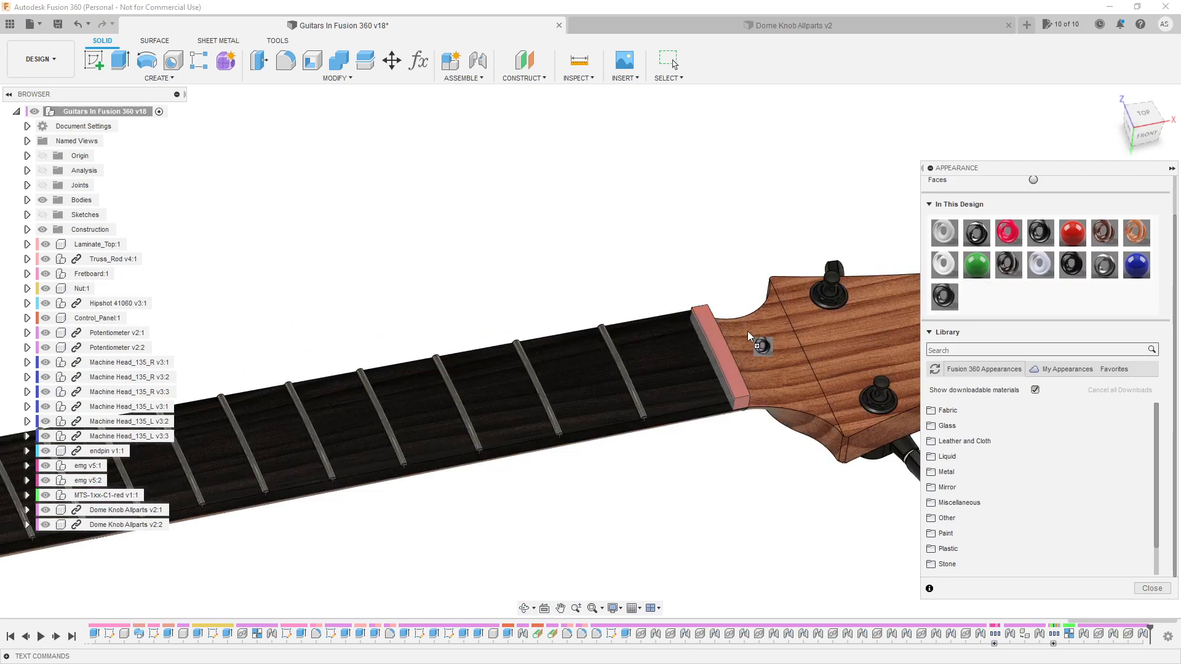
Apply the laminate top's dark brown wood to the control panel cover on the guitar's back and finish editing appearances
scroll(842, 255, up, 8)
shift+middle_drag(558, 321, 772, 297)
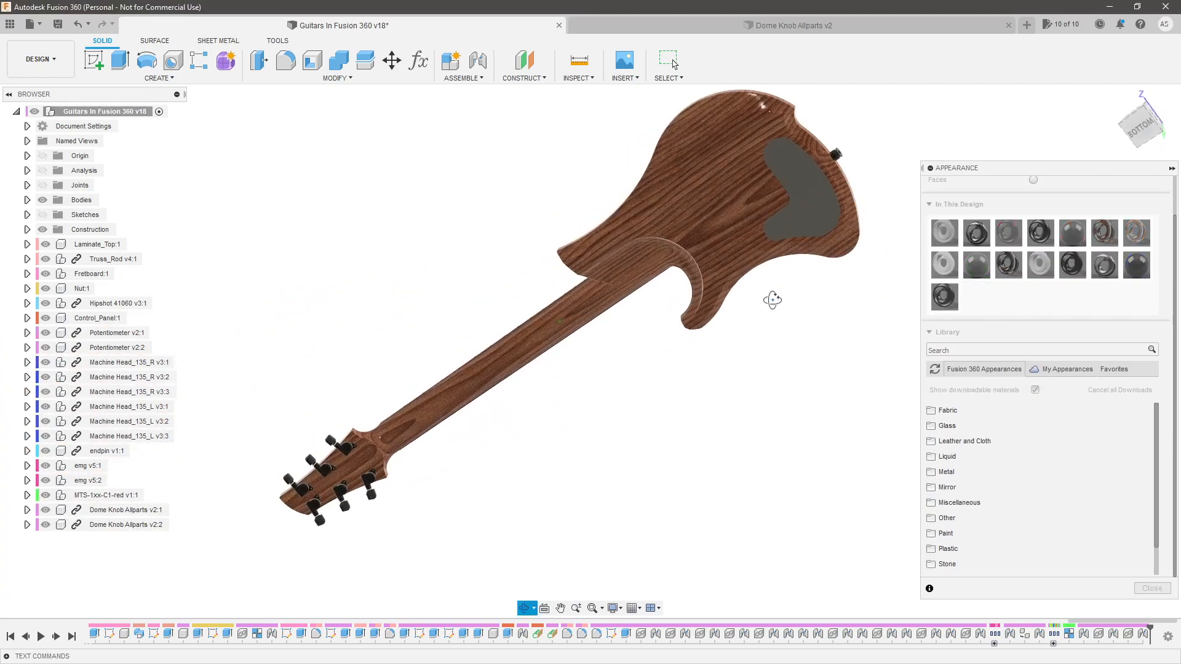
scroll(892, 143, down, 4)
drag(1104, 233, 780, 247)
scroll(737, 422, up, 5)
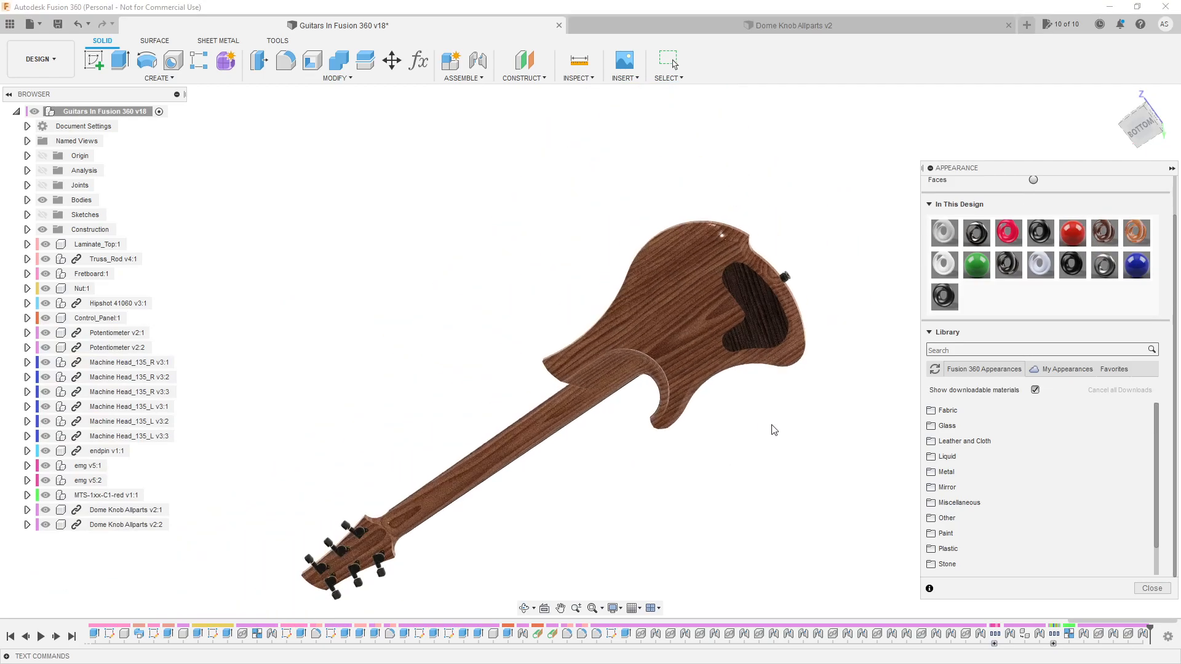
shift+middle_drag(772, 427, 818, 382)
click(1147, 589)
Switch from the Design to the Render workspace and collapse the rendering gallery
shift+middle_drag(886, 448, 621, 462)
shift+middle_drag(801, 412, 788, 351)
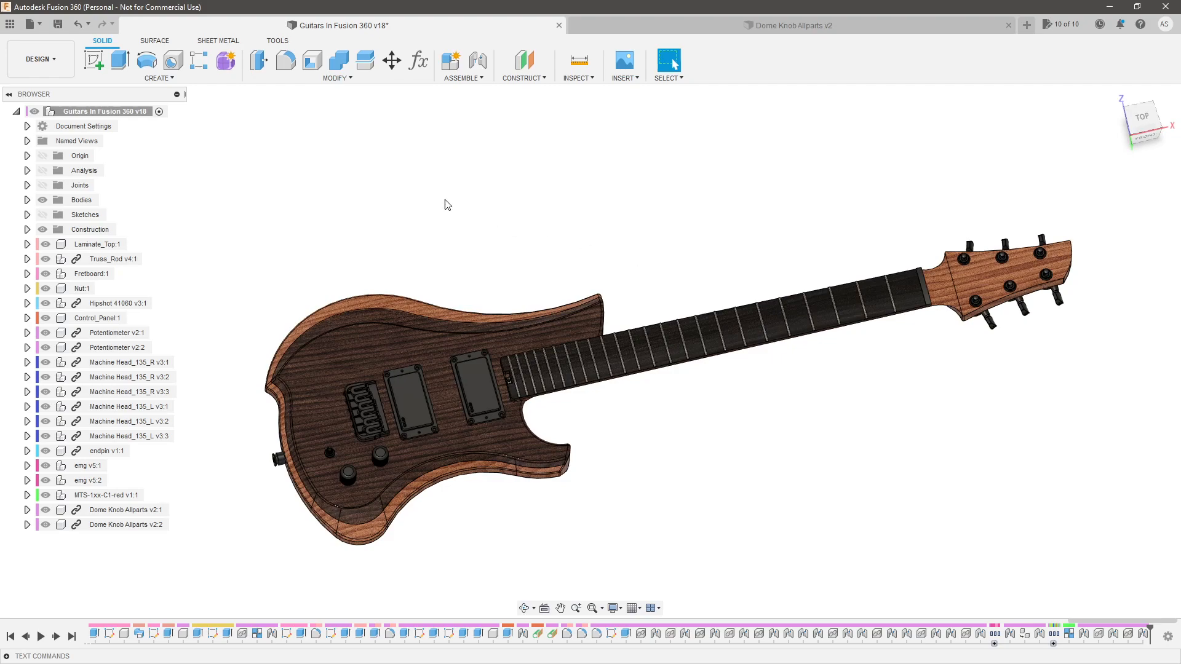
click(56, 49)
click(55, 129)
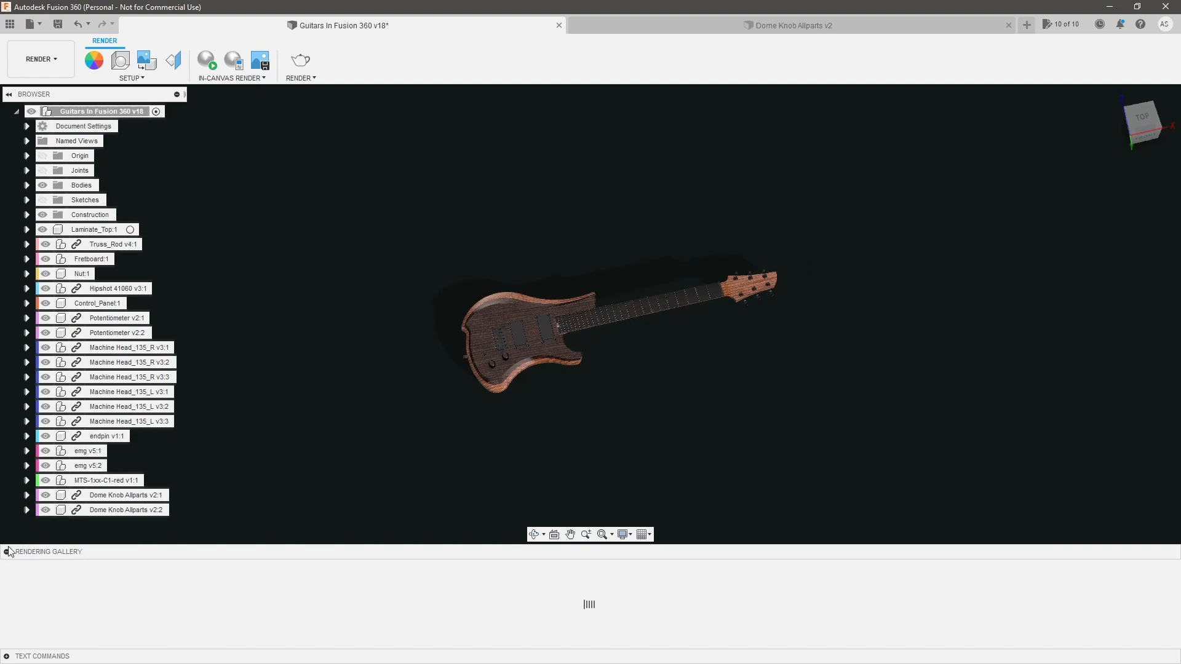
click(7, 552)
Examine the guitar's appearances up close in the render view, including the bridge, knobs and endpin
scroll(414, 416, up, 5)
scroll(758, 350, up, 3)
shift+middle_drag(758, 349, 838, 340)
scroll(838, 340, up, 2)
scroll(423, 413, down, 2)
scroll(187, 455, up, 2)
shift+middle_drag(213, 452, 393, 377)
scroll(227, 437, up, 2)
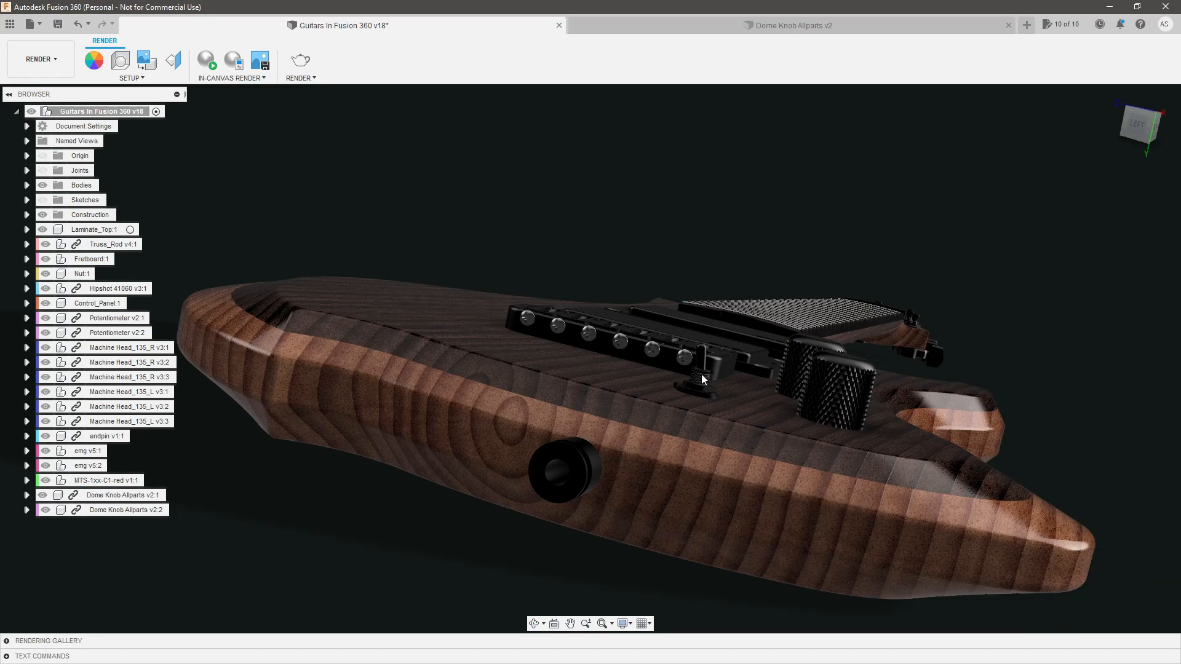
Orient the guitar to the Top view and set that current view as Front
shift+middle_drag(1012, 388, 713, 462)
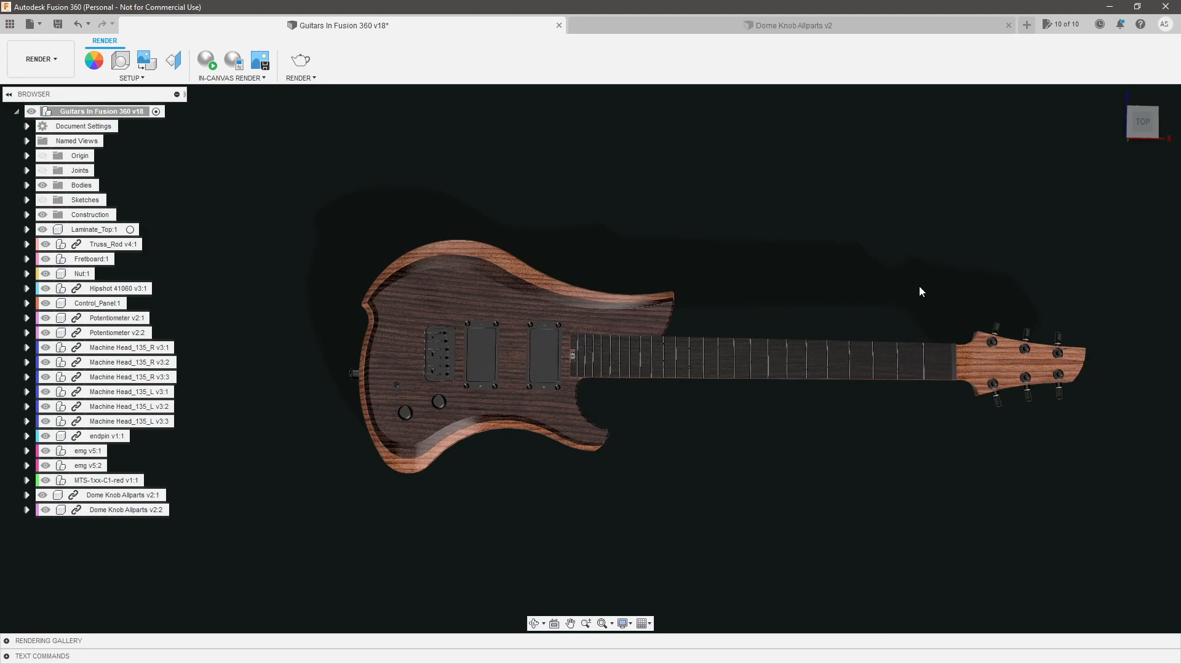
click(1136, 126)
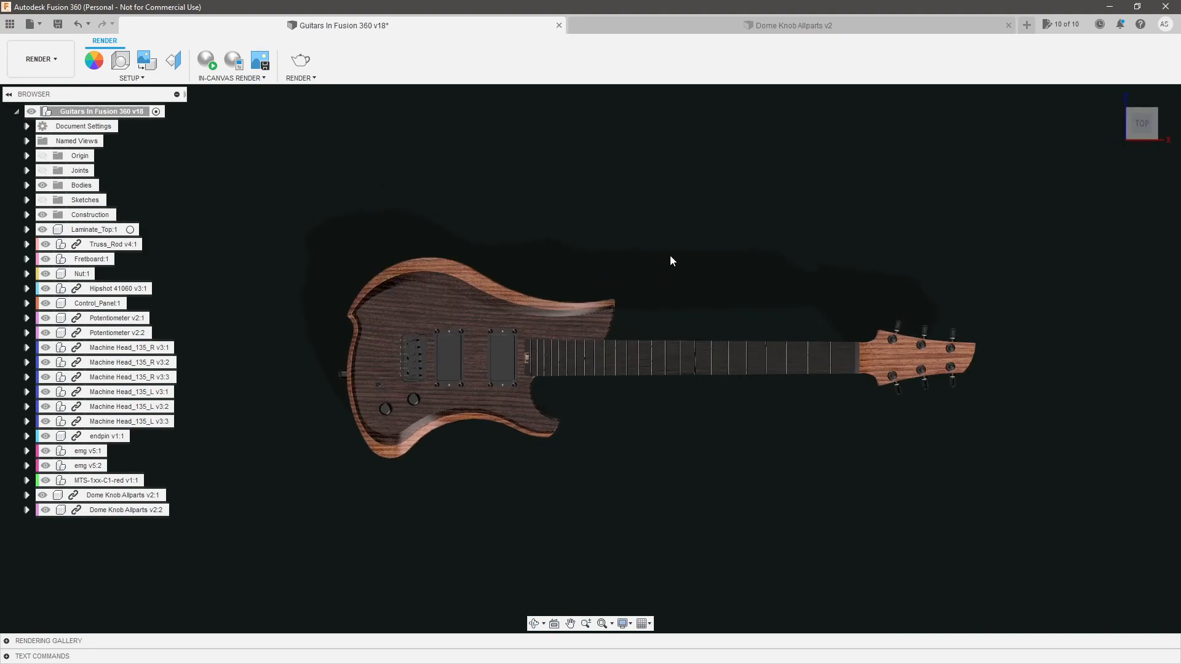
right_click(1134, 125)
mouse_move(1107, 203)
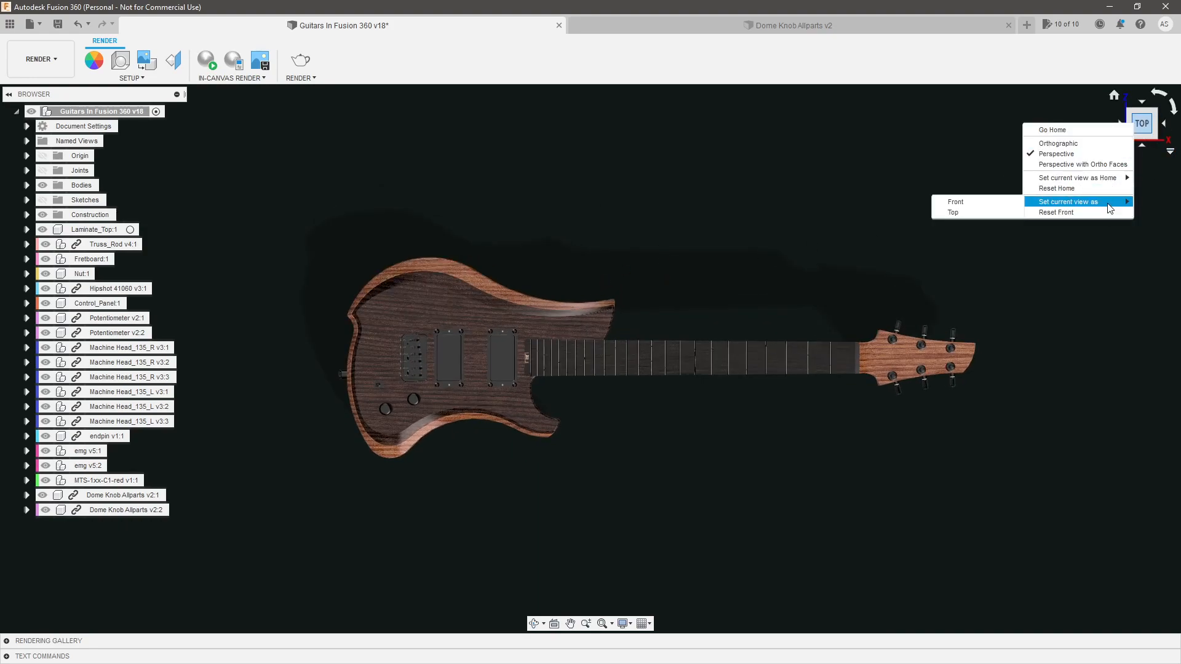
Examine the guitar's front, back, neck joint and headstock from several angles in the render view
shift+middle_drag(662, 279, 792, 471)
scroll(791, 471, down, 3)
scroll(807, 264, down, 3)
shift+middle_drag(611, 313, 572, 365)
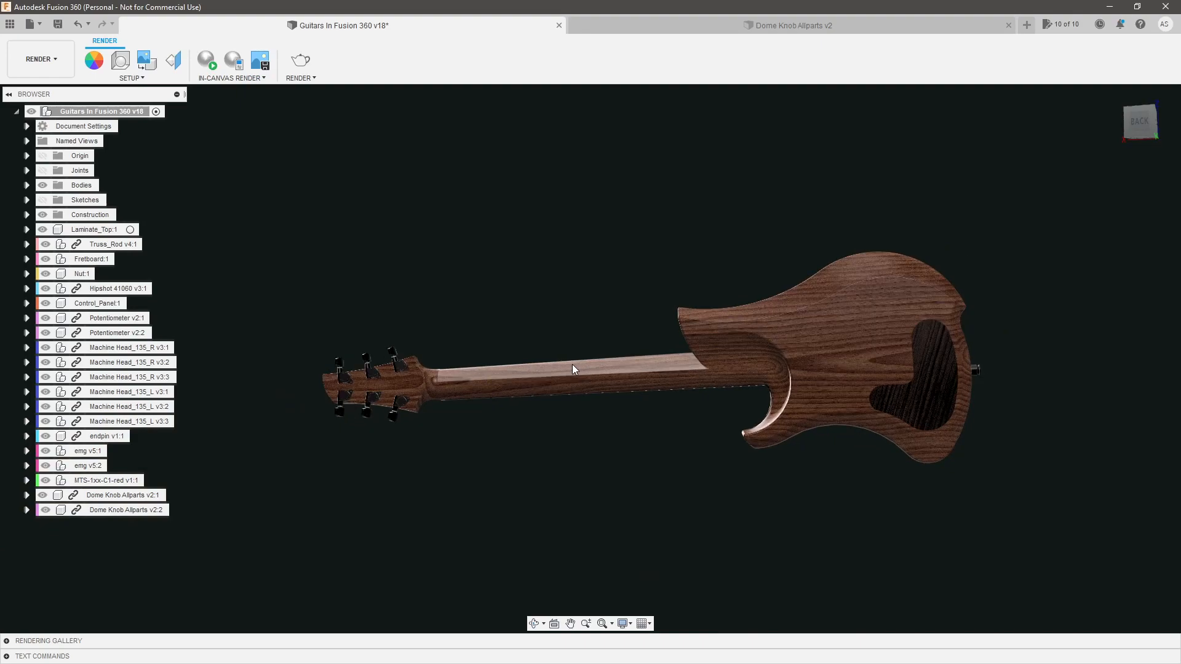
shift+middle_drag(677, 229, 509, 241)
scroll(308, 334, up, 1)
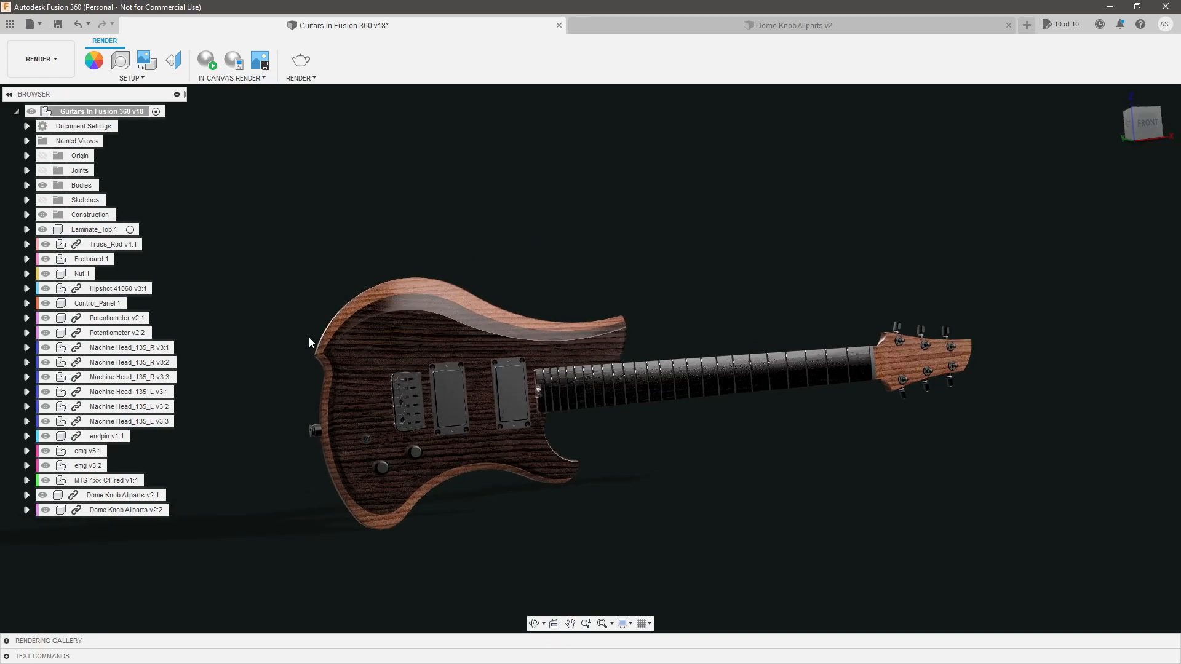
scroll(298, 366, up, 1)
shift+middle_drag(297, 366, 305, 369)
scroll(691, 482, down, 1)
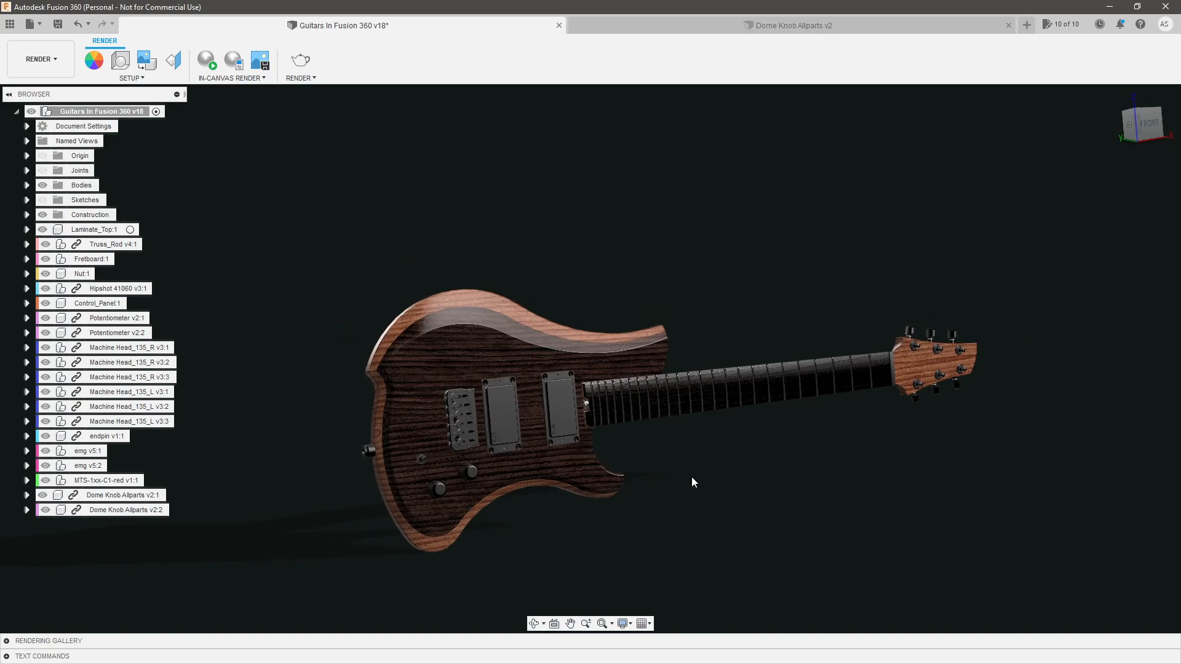
shift+middle_drag(798, 495, 972, 493)
scroll(765, 494, up, 2)
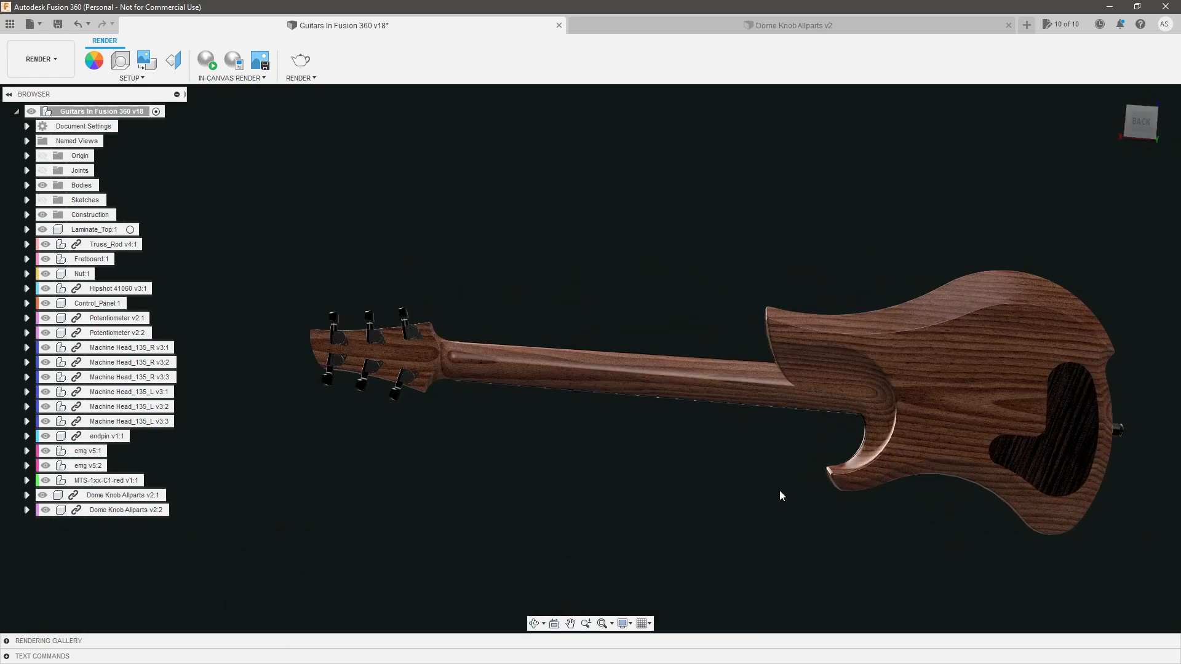
shift+middle_drag(750, 430, 799, 372)
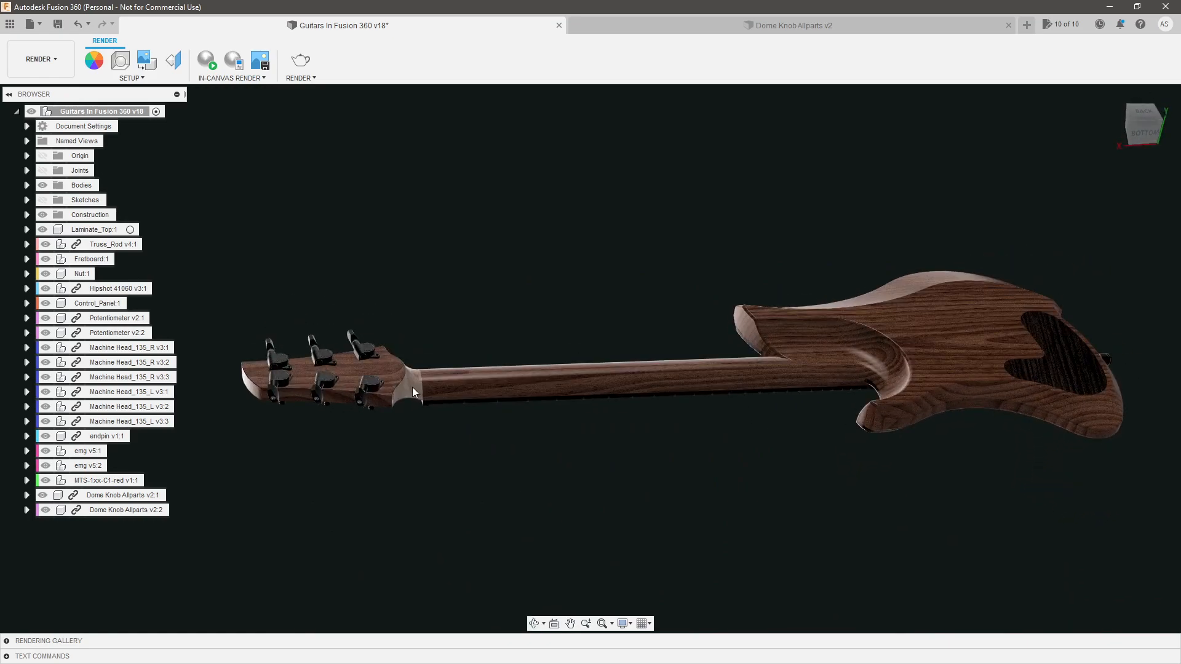
scroll(413, 391, up, 2)
scroll(415, 397, down, 2)
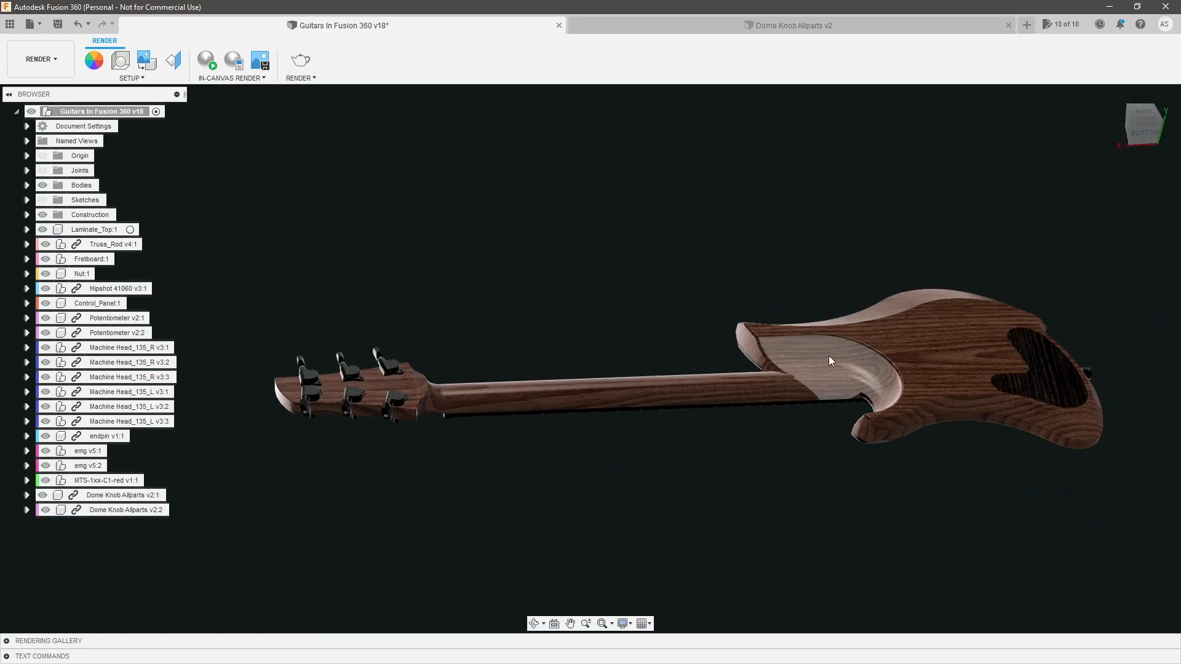
shift+middle_drag(793, 455, 972, 482)
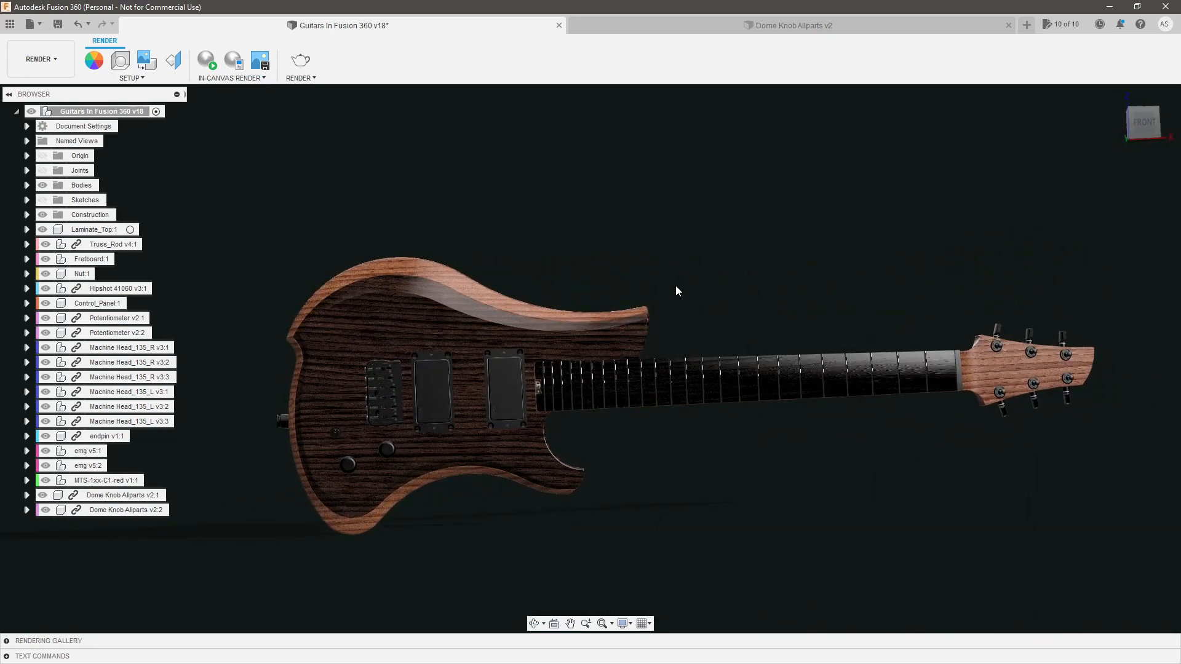
shift+middle_drag(720, 287, 746, 301)
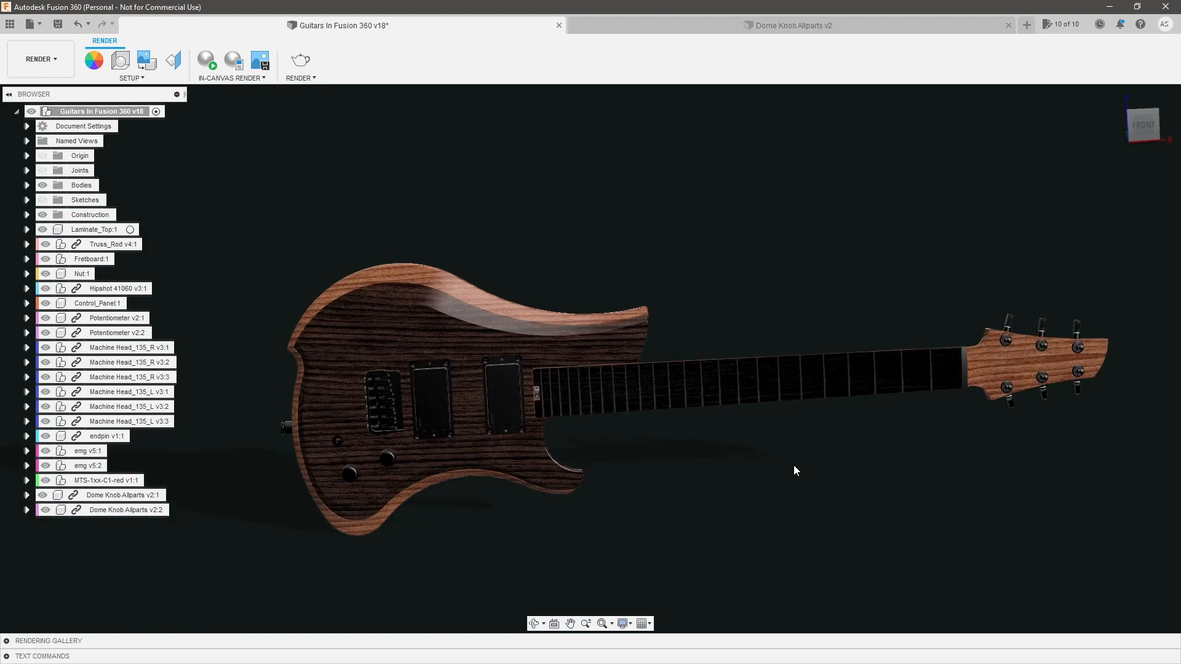
shift+middle_drag(794, 470, 810, 477)
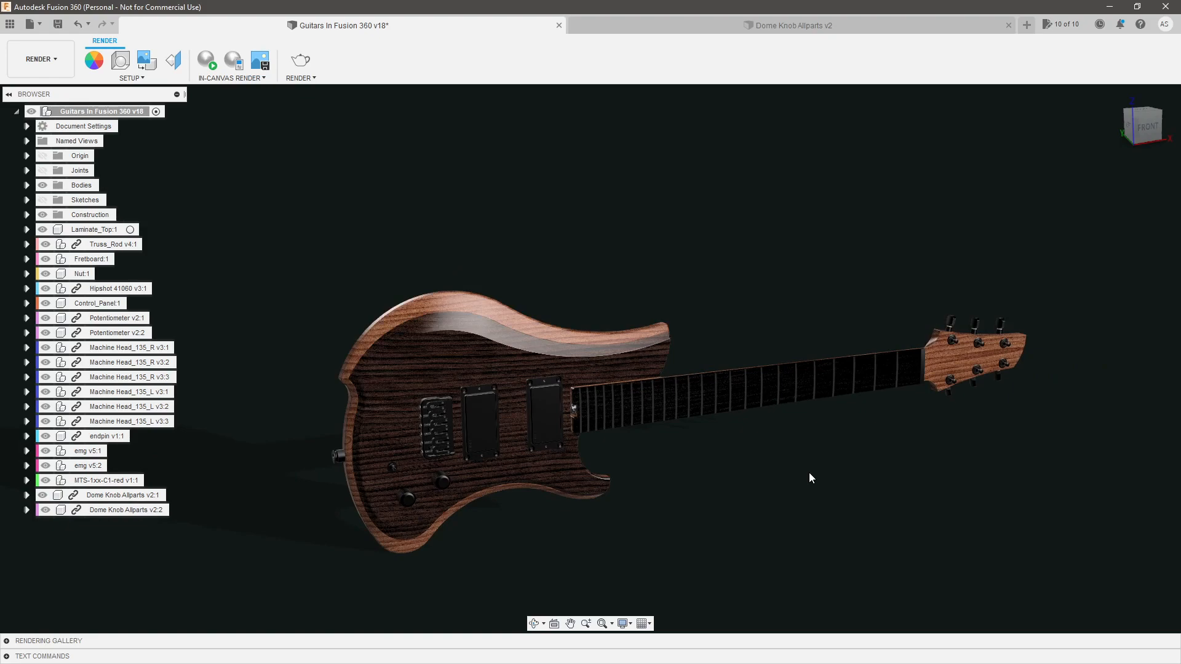
scroll(810, 473, down, 4)
middle_drag(658, 459, 659, 399)
scroll(783, 398, up, 3)
scroll(829, 374, up, 1)
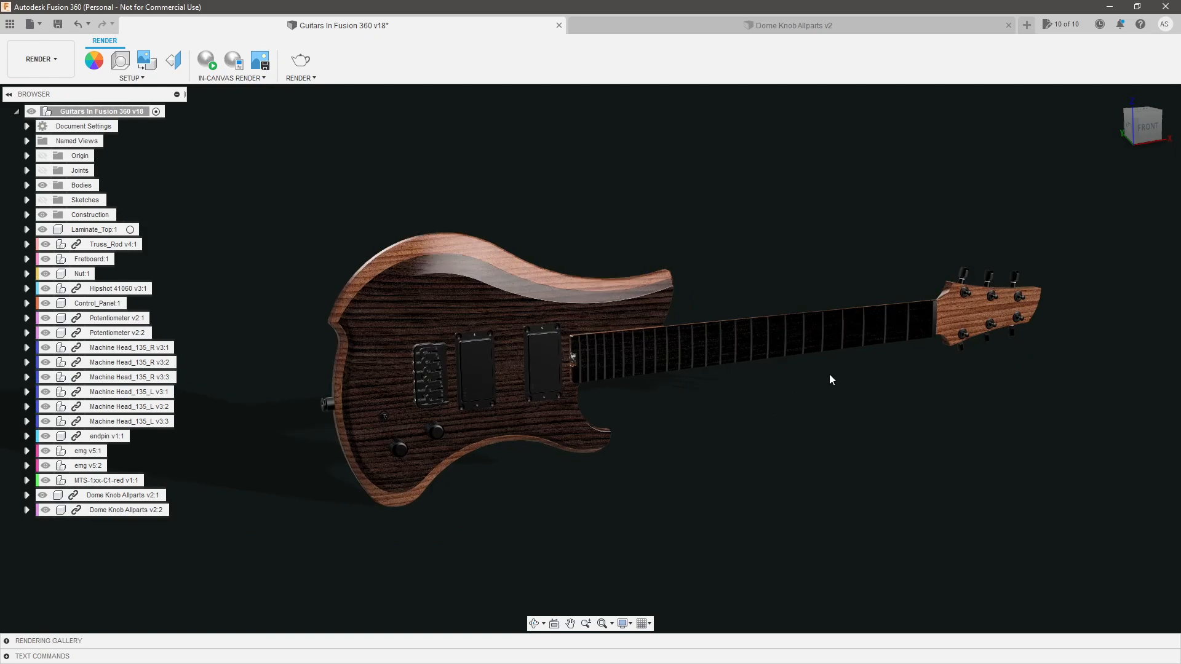